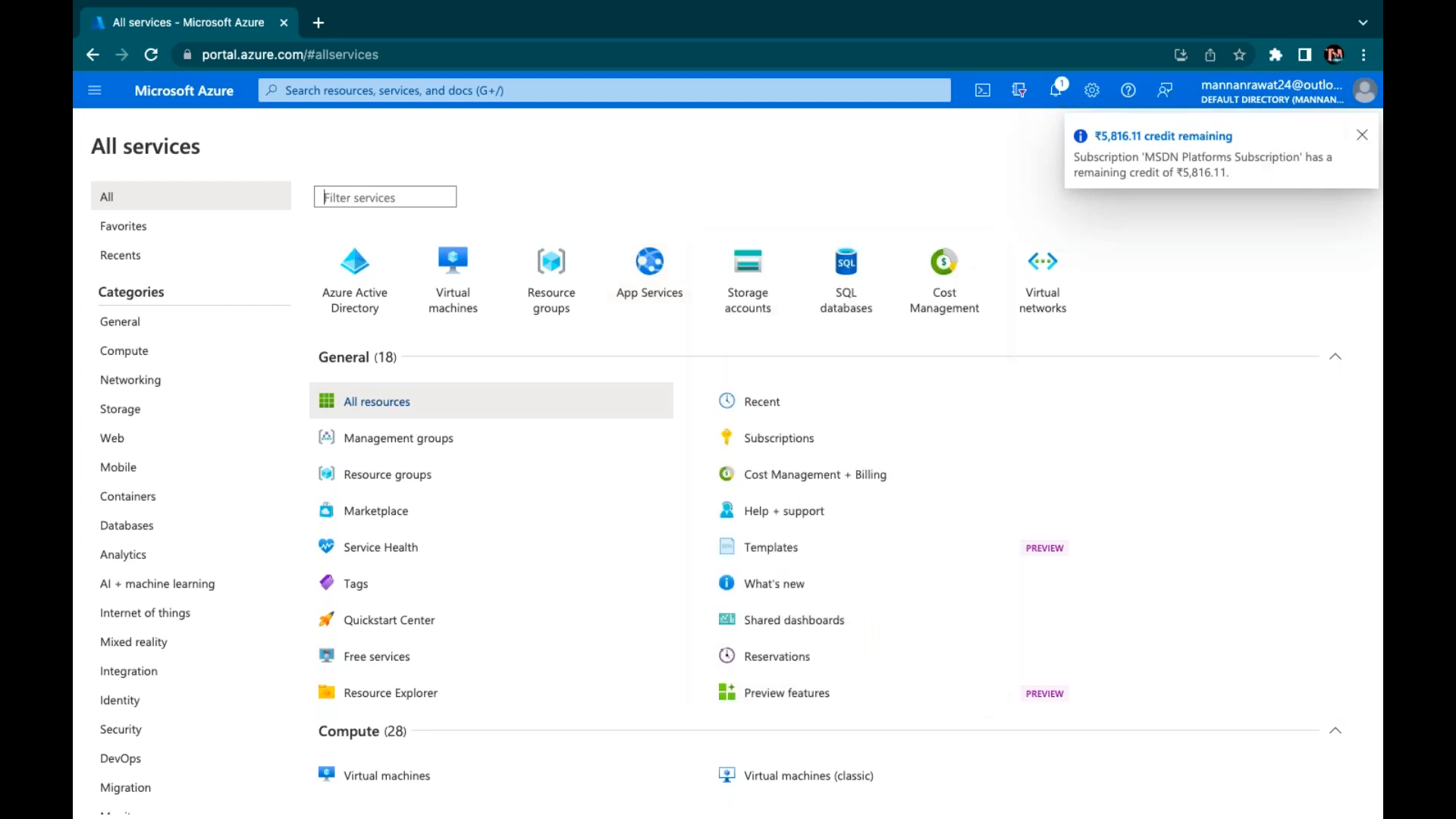
# Dismiss the credit notice and open the Users list of Azure Active Directory from the Security category
pyautogui.click(1362, 135)
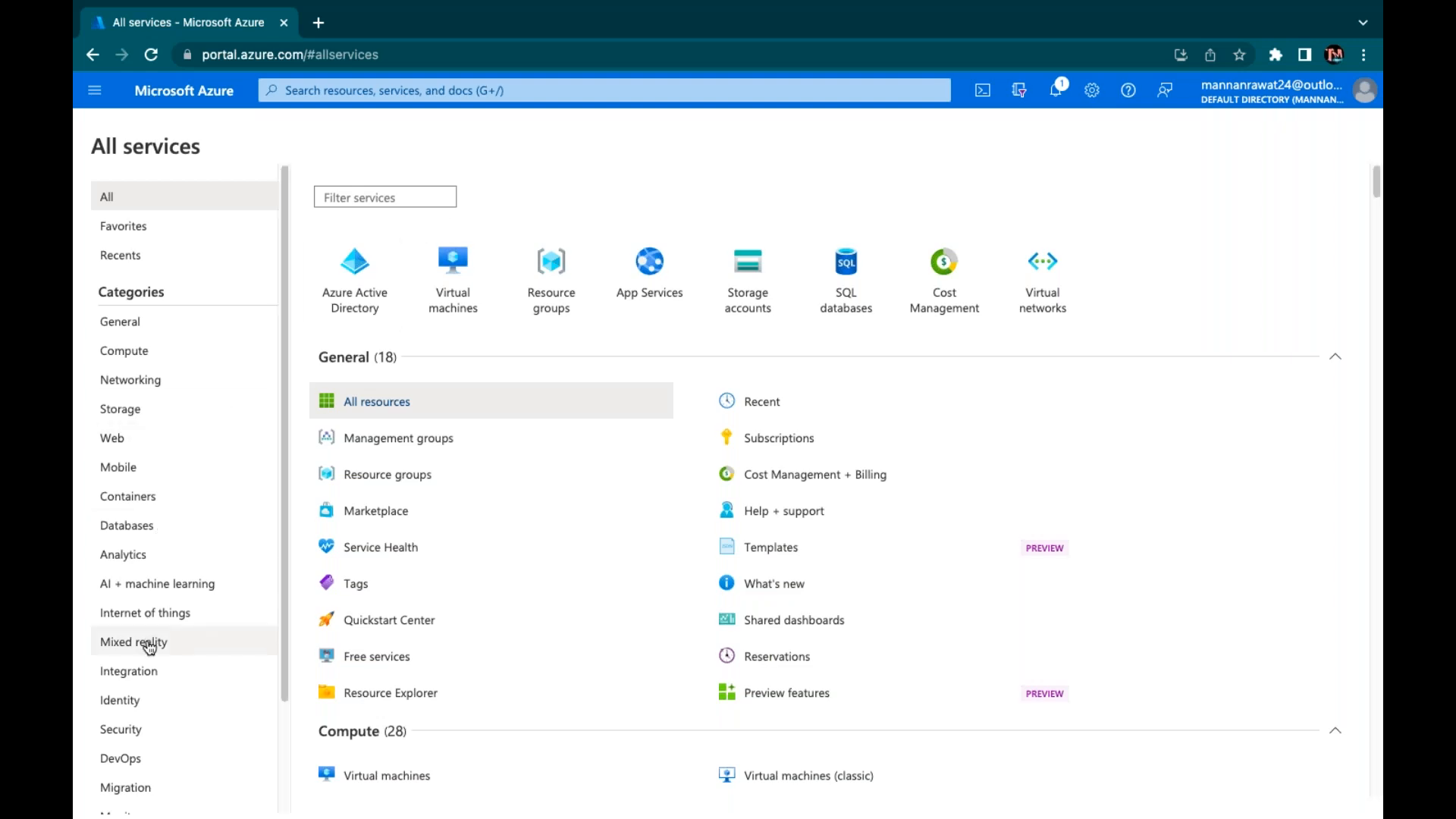
pyautogui.scroll(-2, 148, 645)
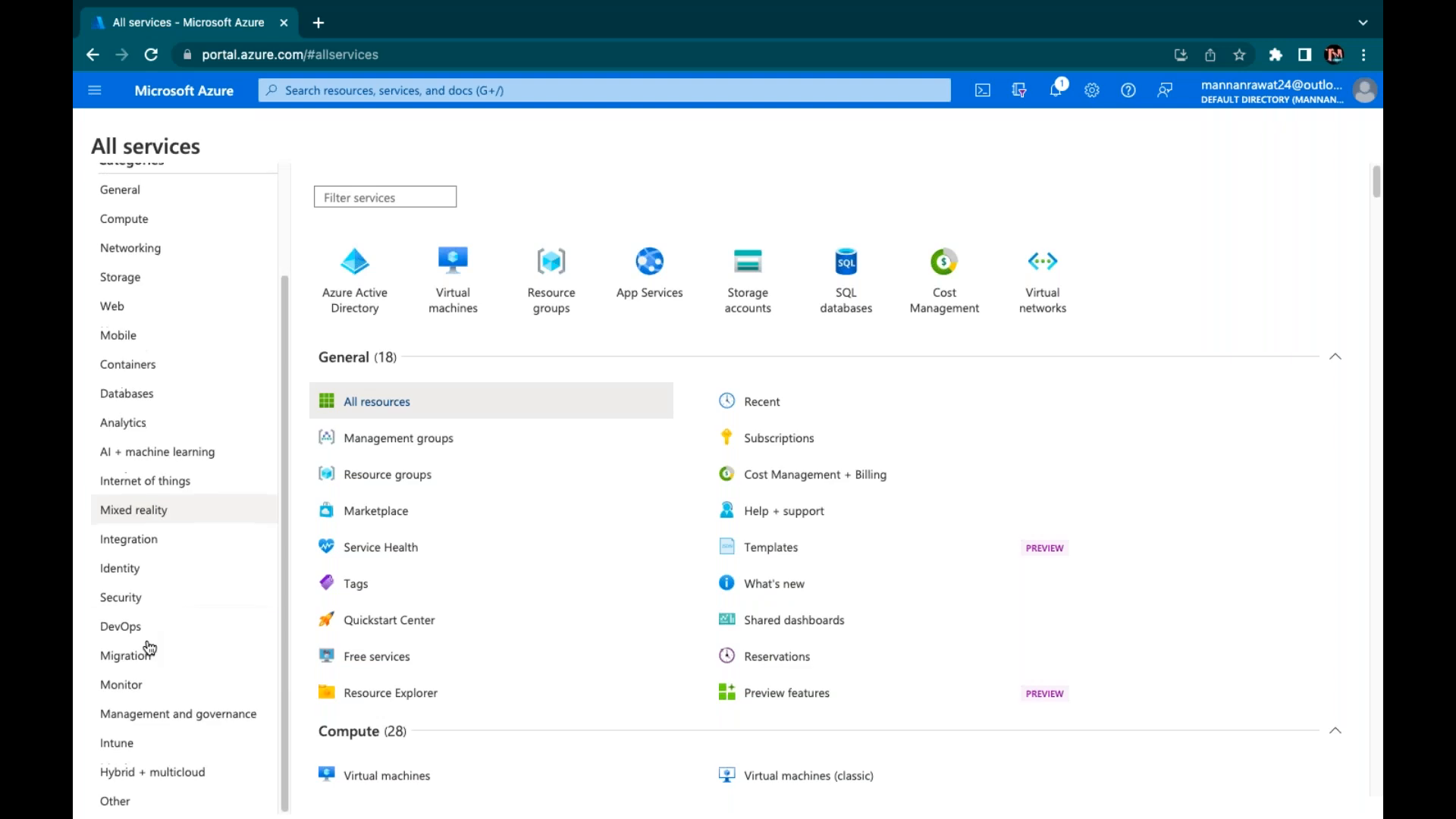
pyautogui.click(127, 599)
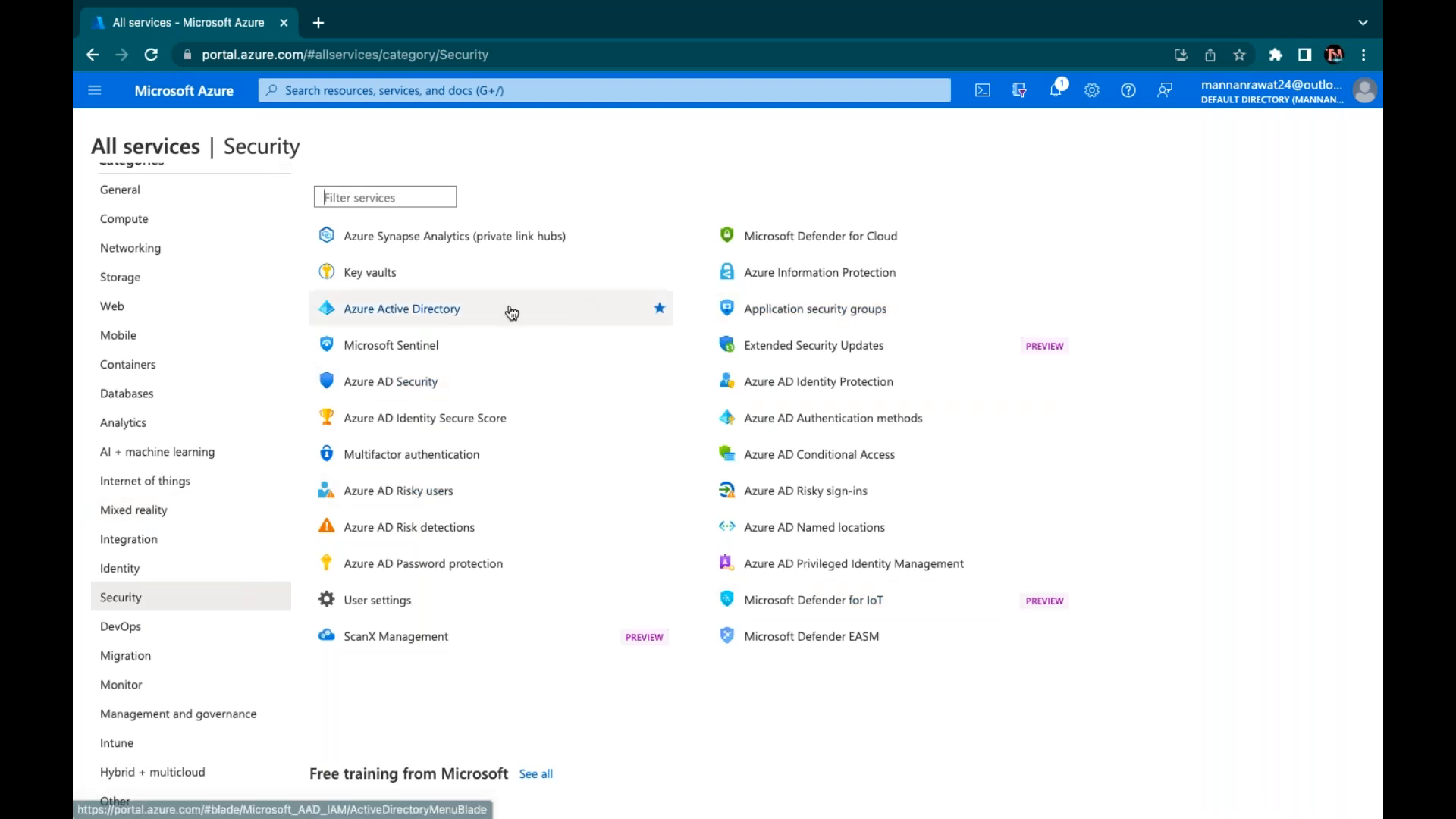
pyautogui.click(367, 314)
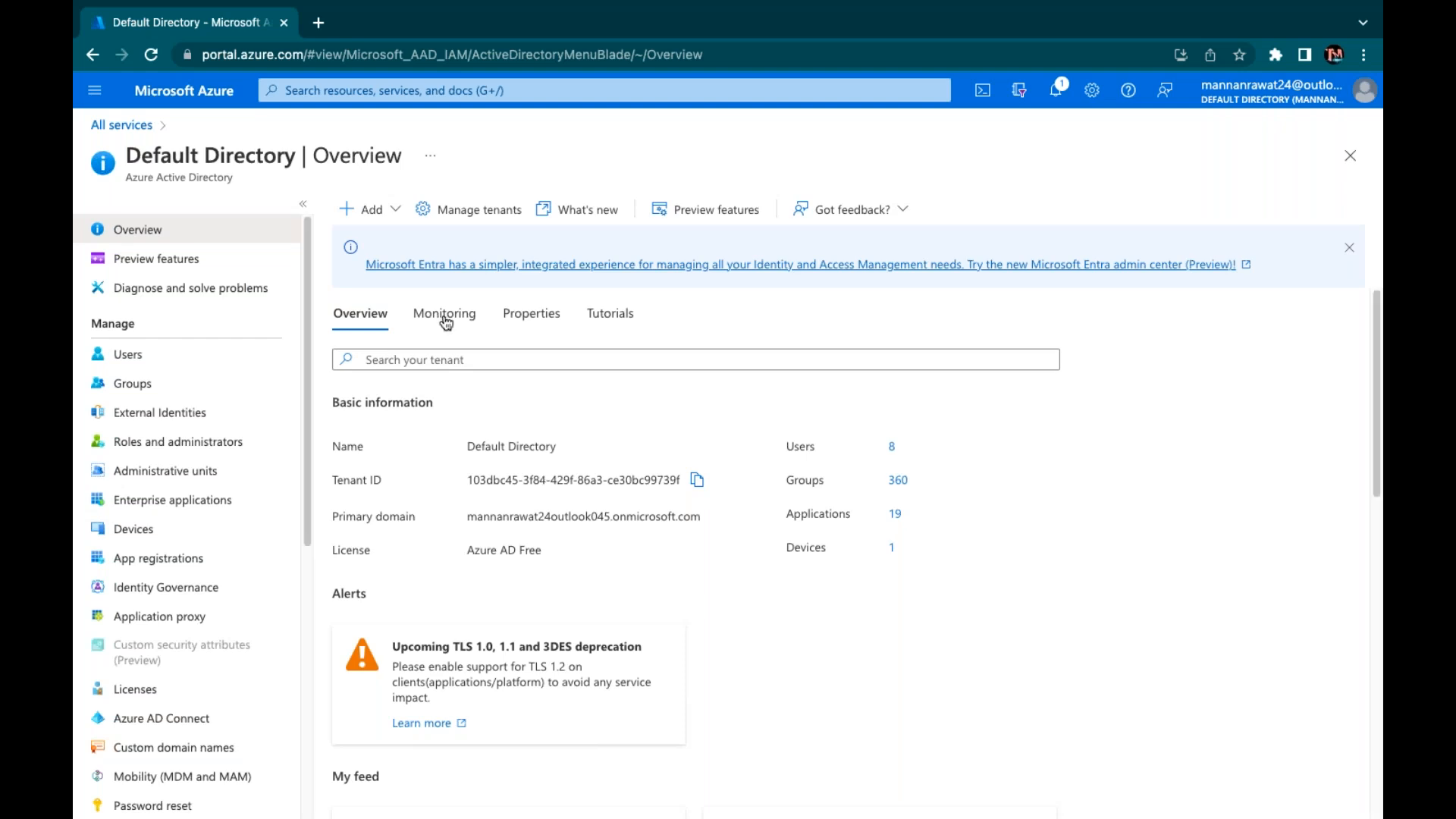
pyautogui.click(127, 354)
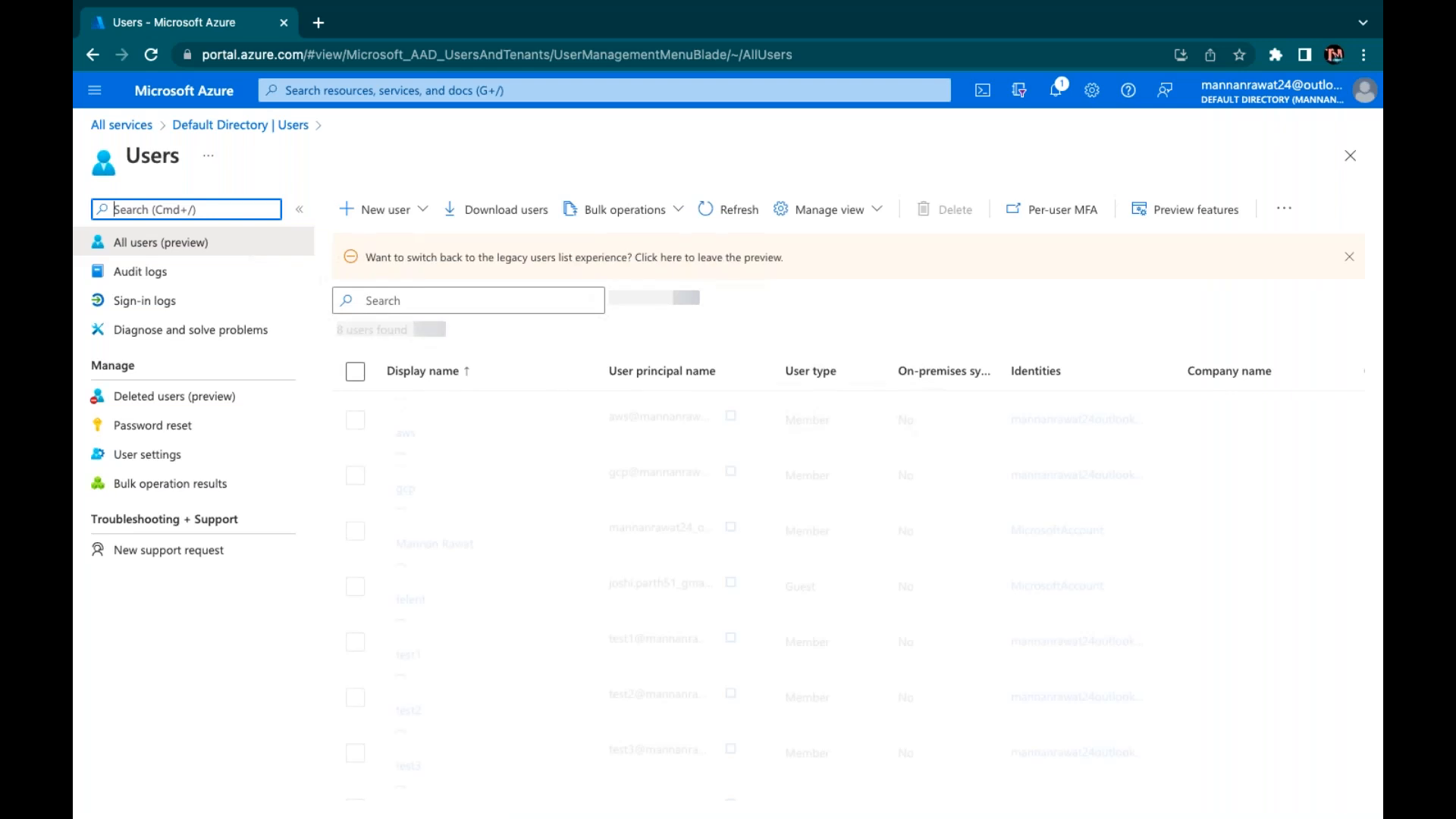
# Select the seven users test1–test4, telent guest, gcp and aws, leaving only the owner
pyautogui.click(1350, 259)
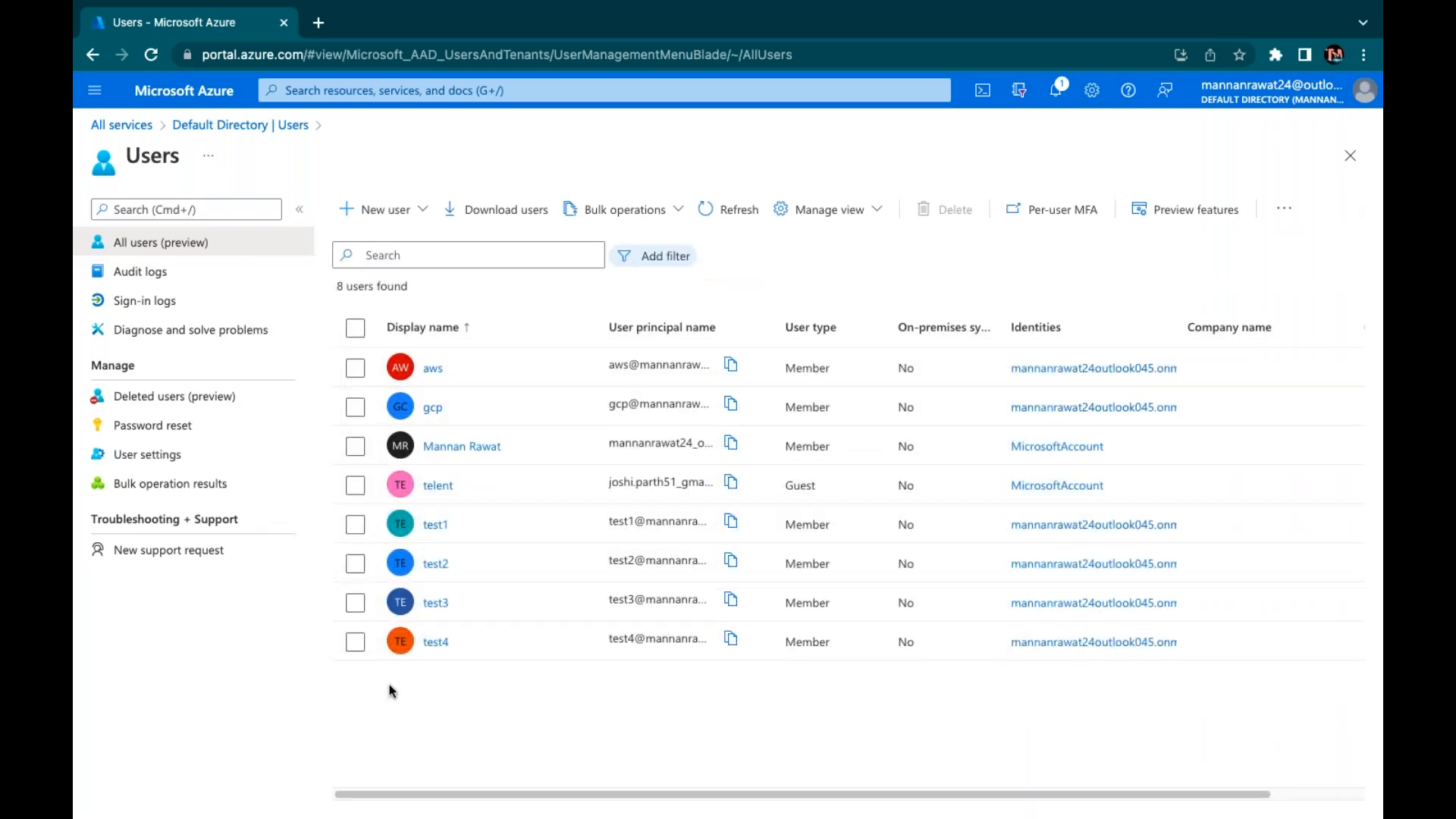
pyautogui.click(355, 642)
pyautogui.click(355, 601)
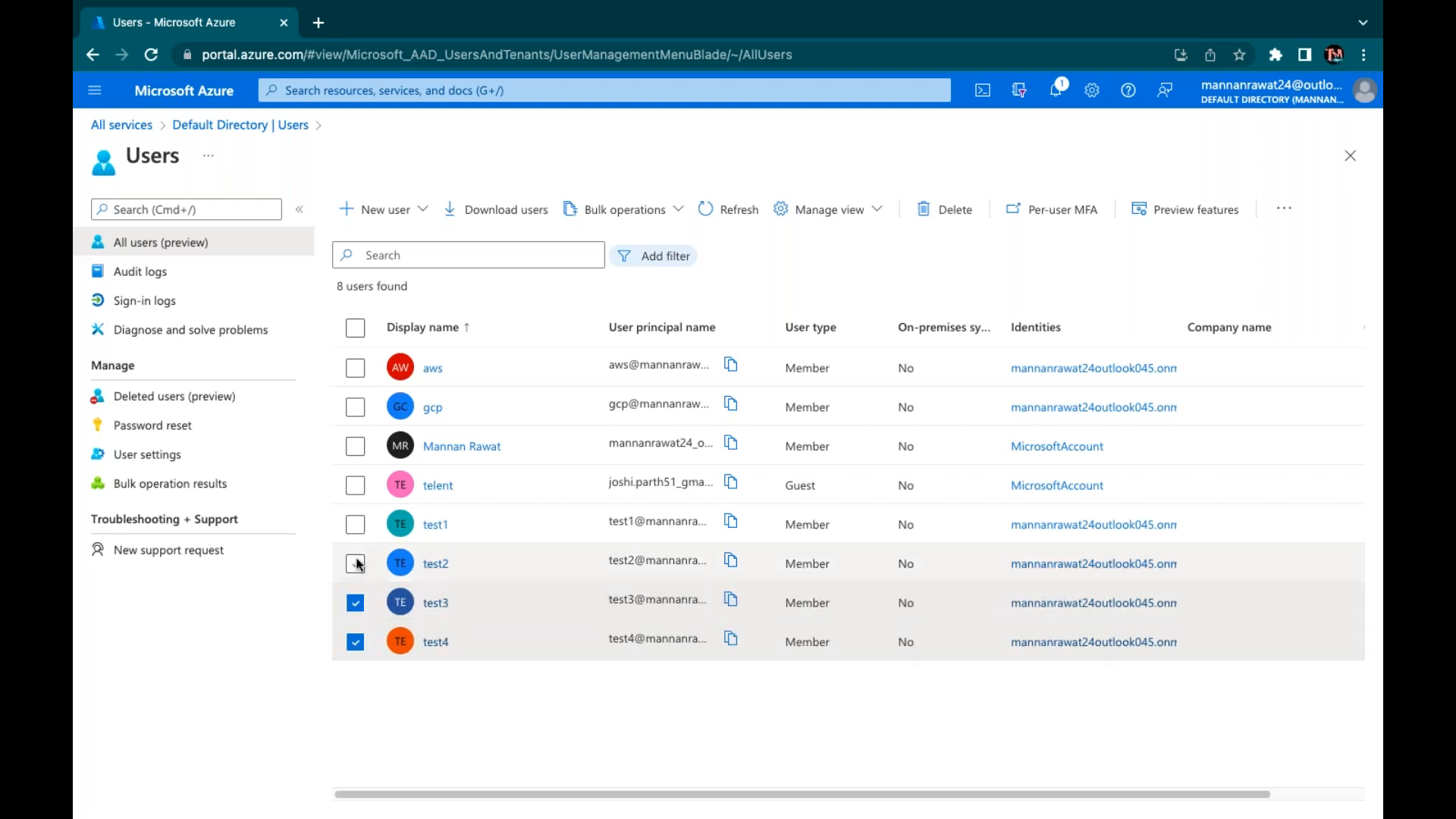
pyautogui.click(354, 563)
pyautogui.click(355, 524)
pyautogui.click(354, 485)
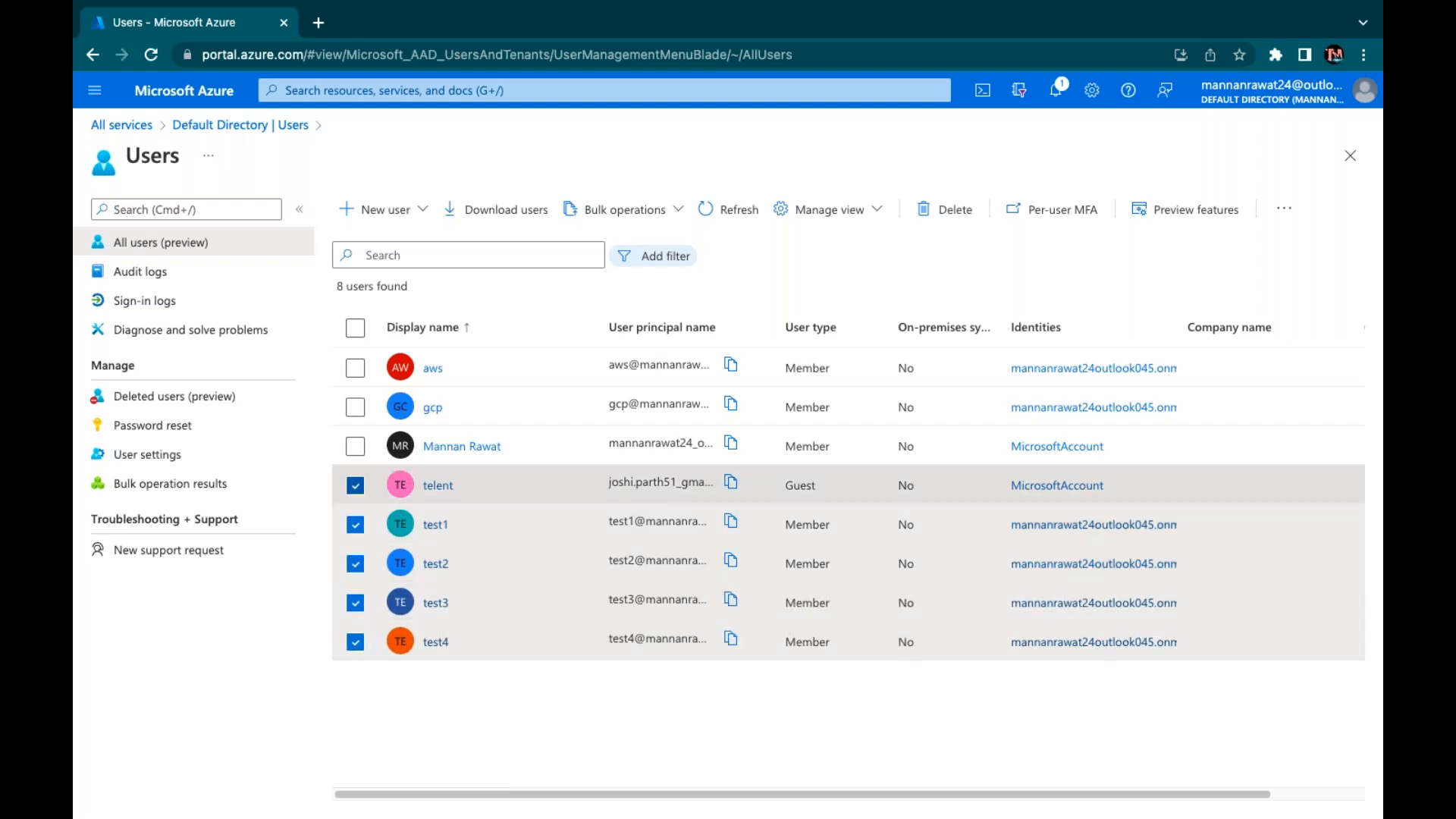
pyautogui.click(356, 409)
pyautogui.click(356, 367)
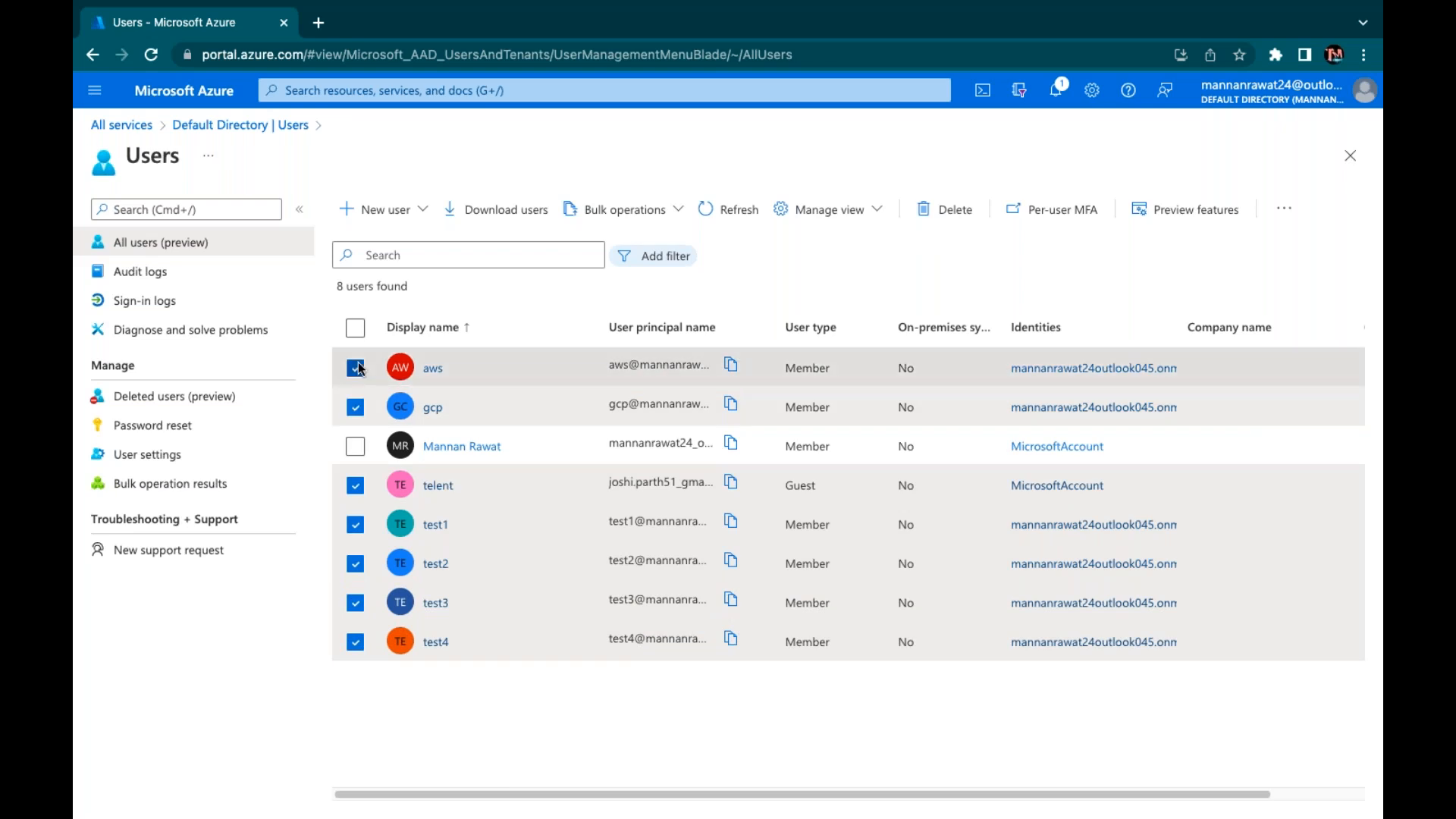
# Delete the seven selected users and refresh the Users list
pyautogui.click(944, 210)
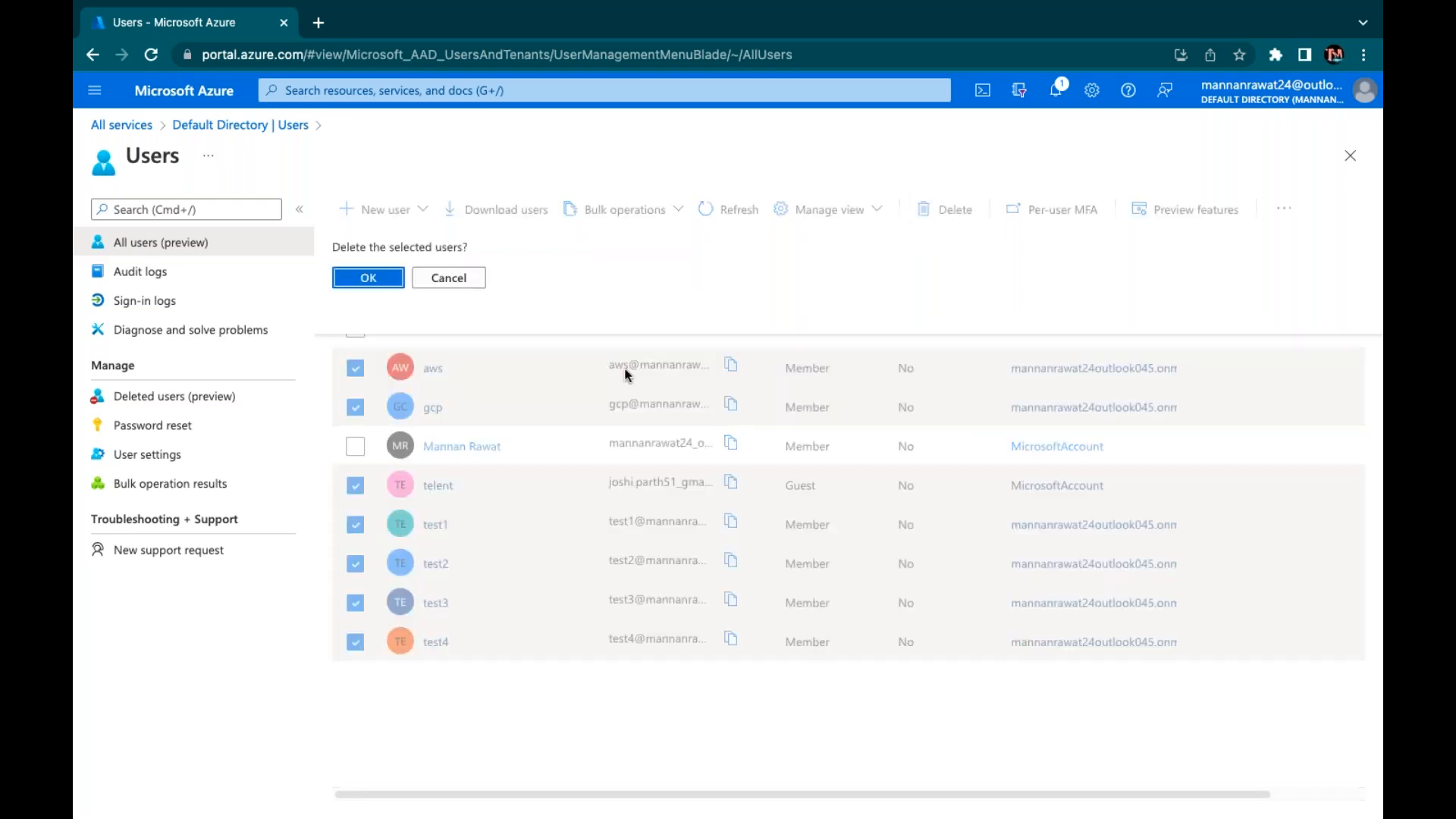
pyautogui.click(372, 282)
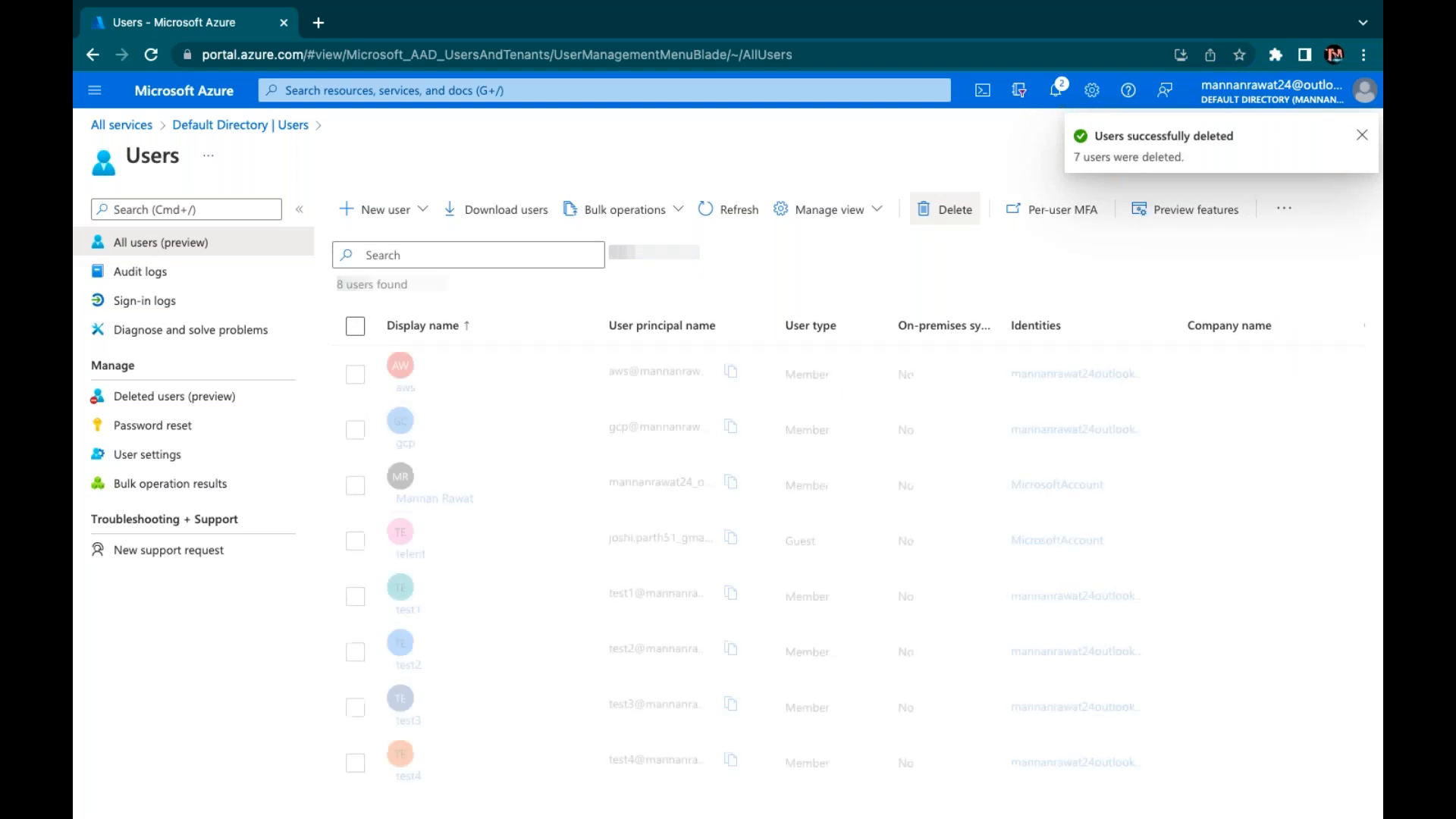
pyautogui.click(730, 207)
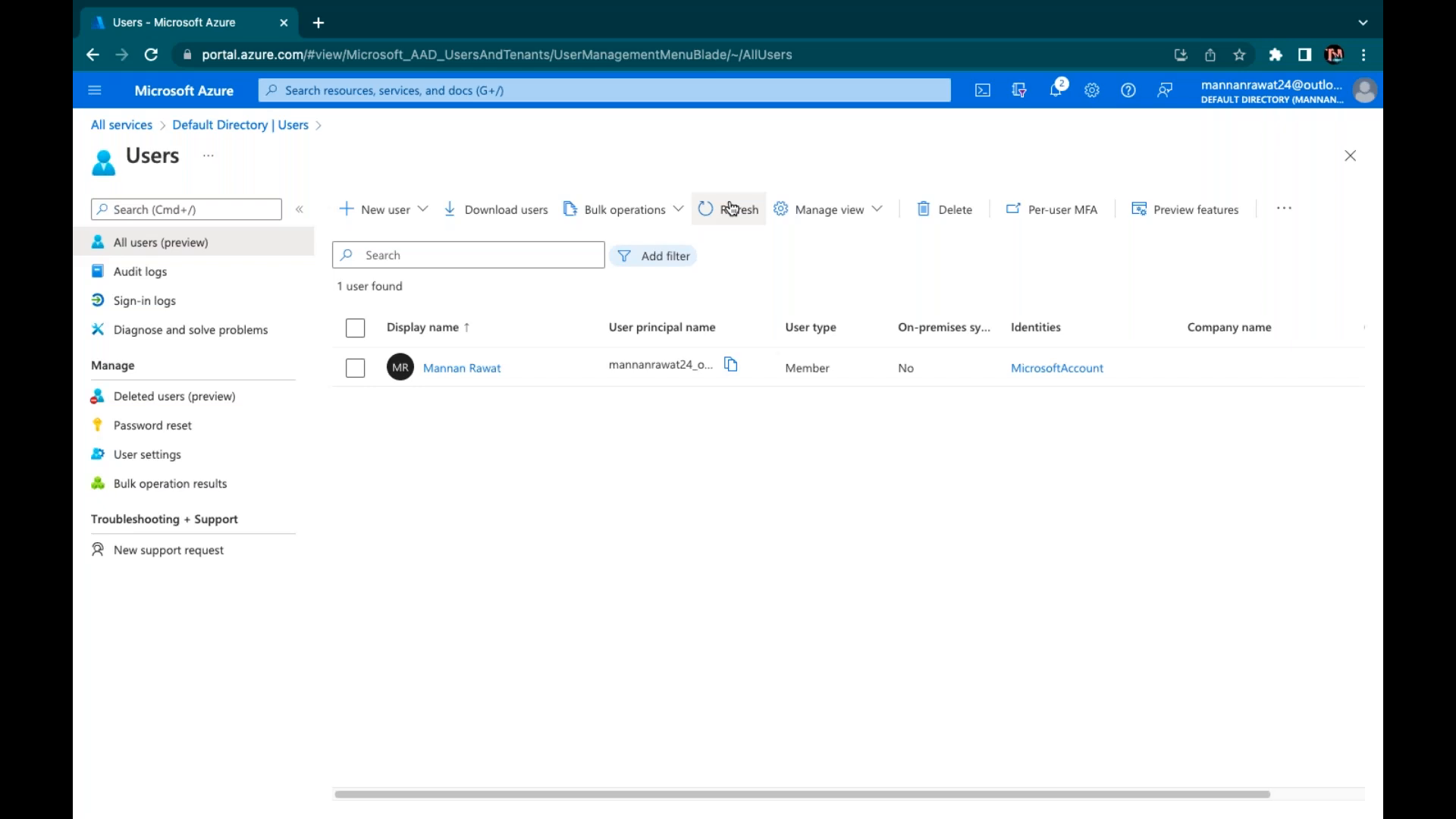
# Refresh the Users list to confirm one user remains, then open the New user options
pyautogui.click(732, 209)
pyautogui.click(395, 211)
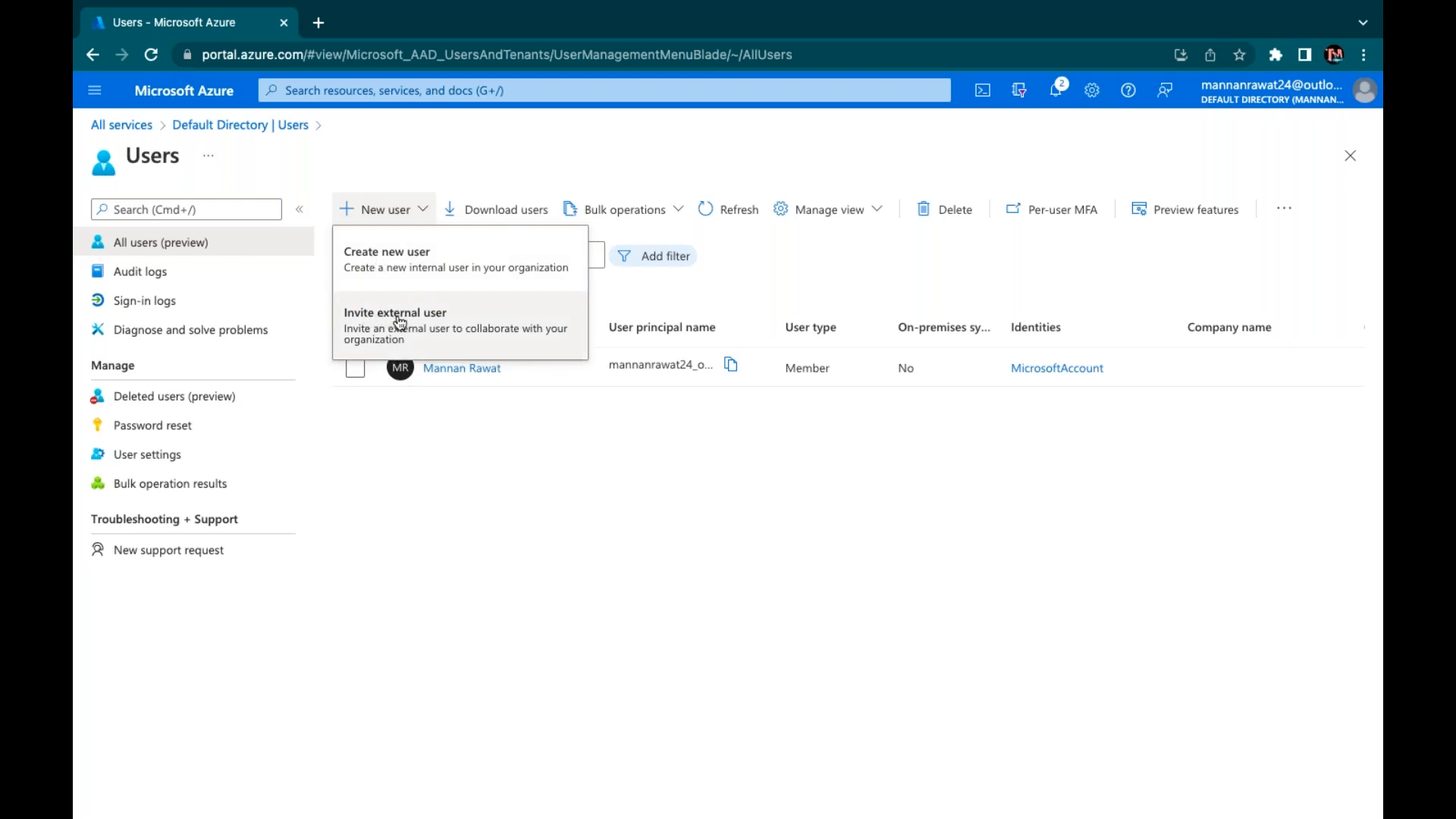
# Start creating a new internal user with the user name gcp
pyautogui.click(400, 265)
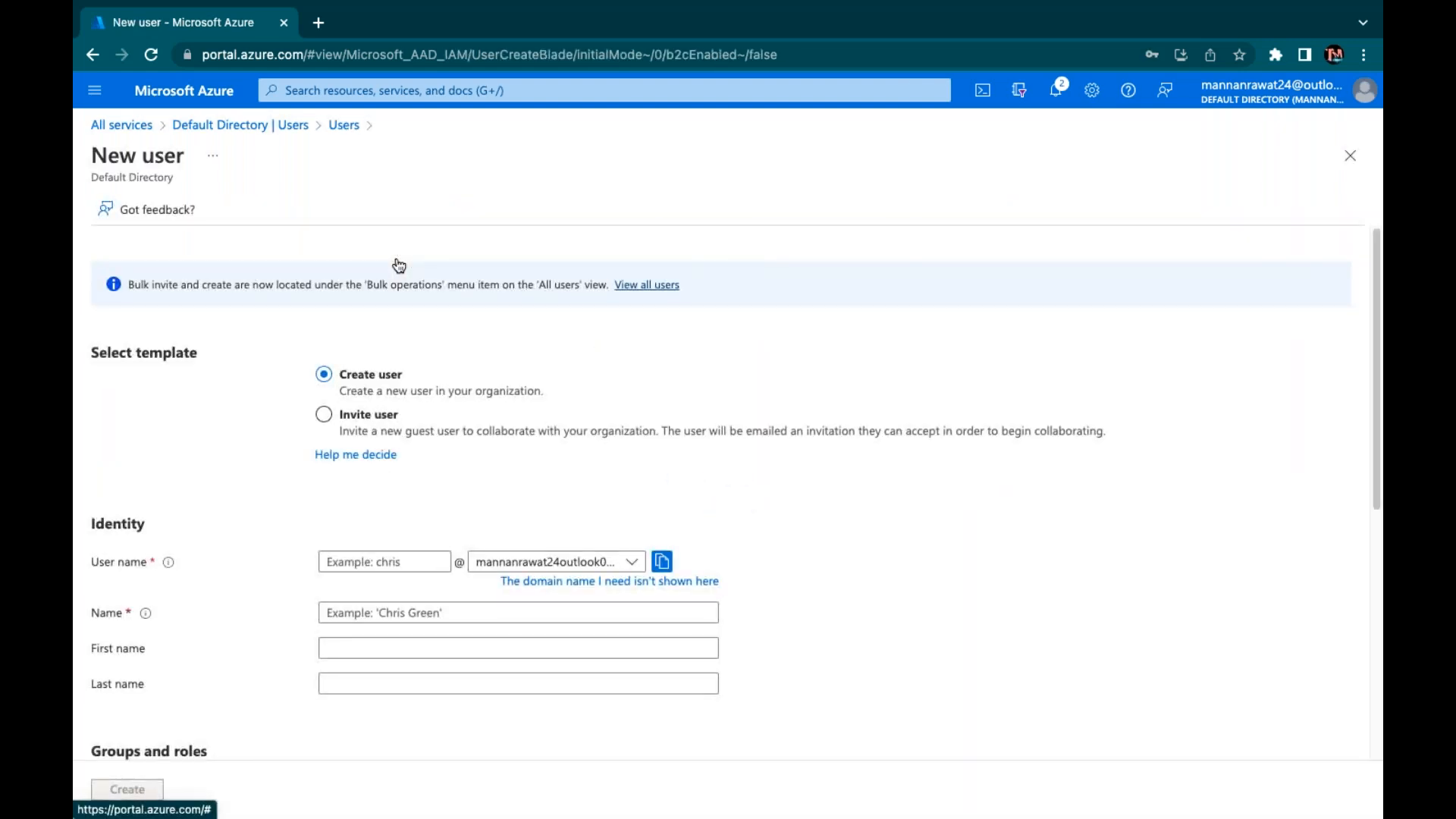
pyautogui.click(580, 561)
pyautogui.click(582, 564)
pyautogui.click(790, 462)
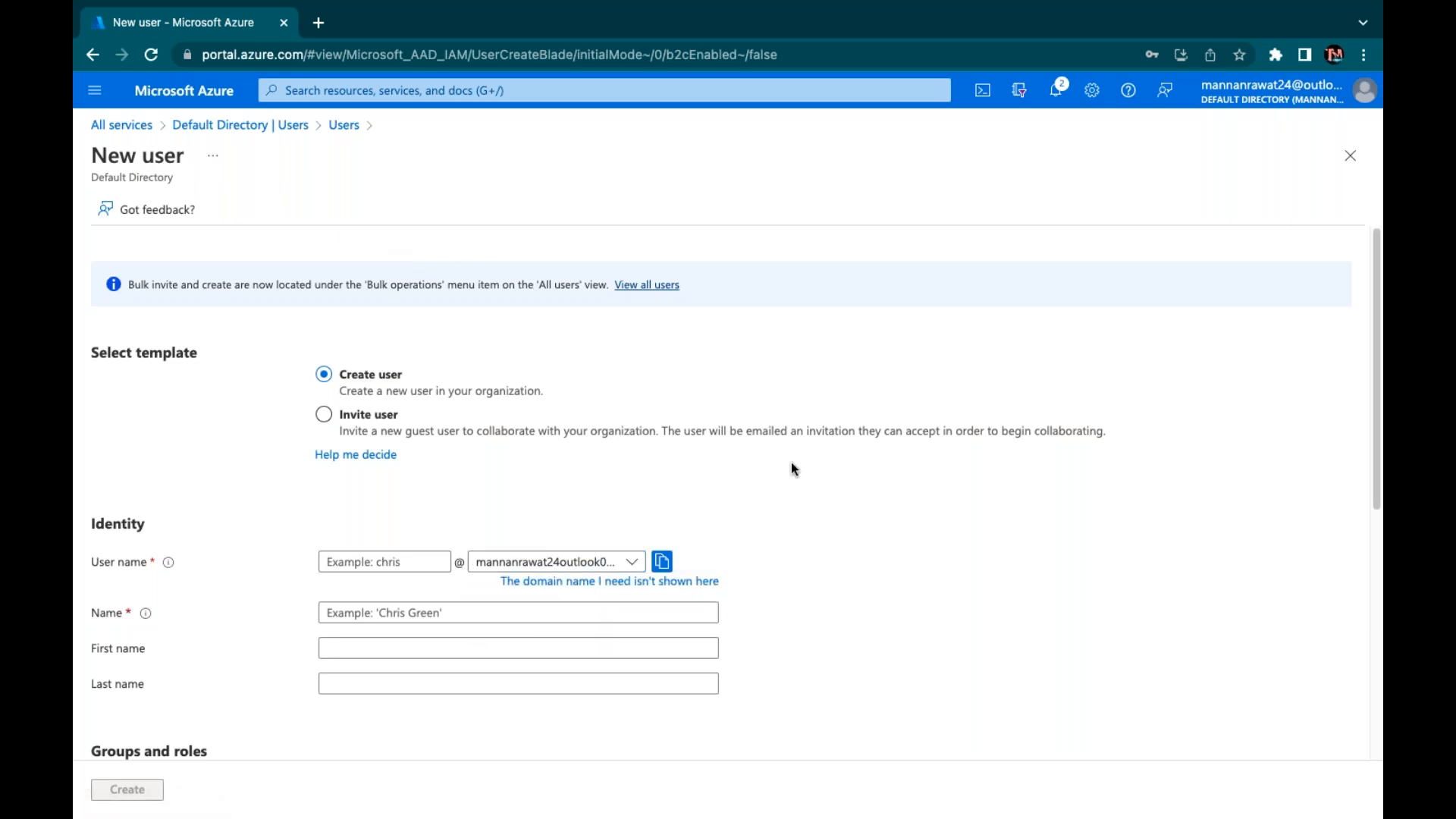
pyautogui.click(369, 560)
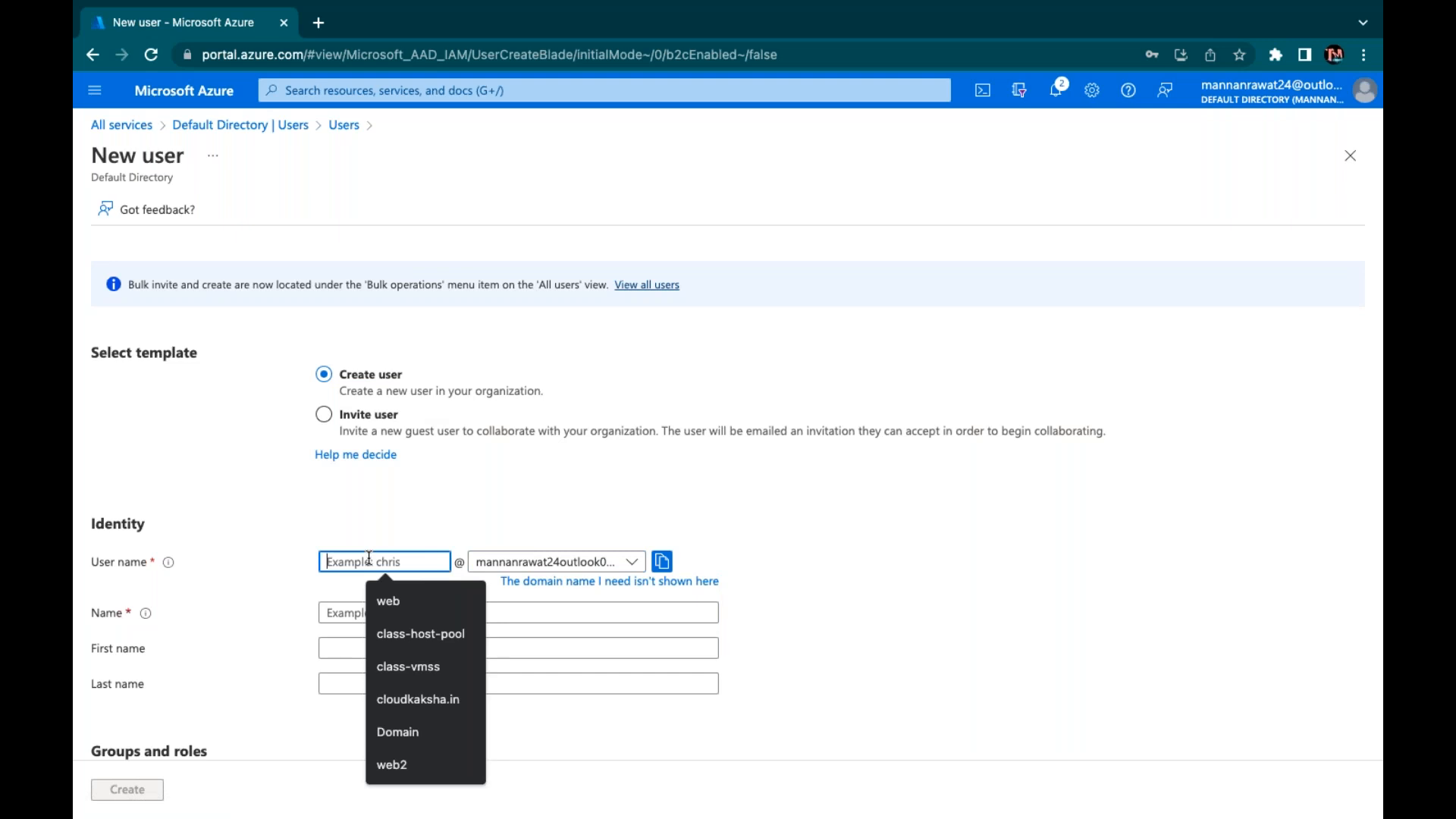
pyautogui.write('gcop')
pyautogui.press('BackSpace')
pyautogui.press('BackSpace')
pyautogui.write('p')
# Set the display name to gcp, enter a manual initial password, and create the user
pyautogui.click(406, 614)
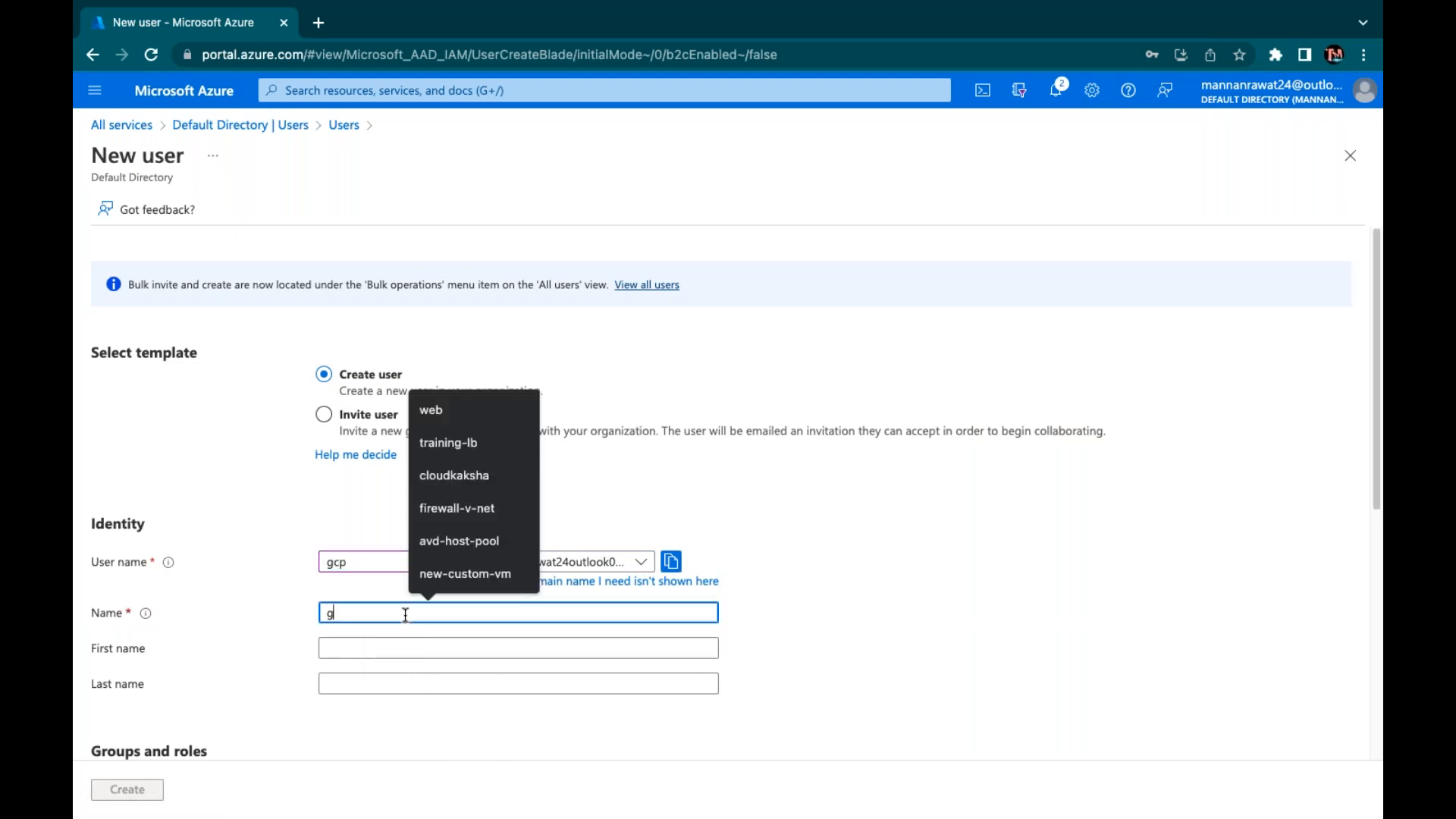
pyautogui.write('gcp')
pyautogui.press('Tab')
pyautogui.press('Tab')
pyautogui.scroll(-2, 406, 614)
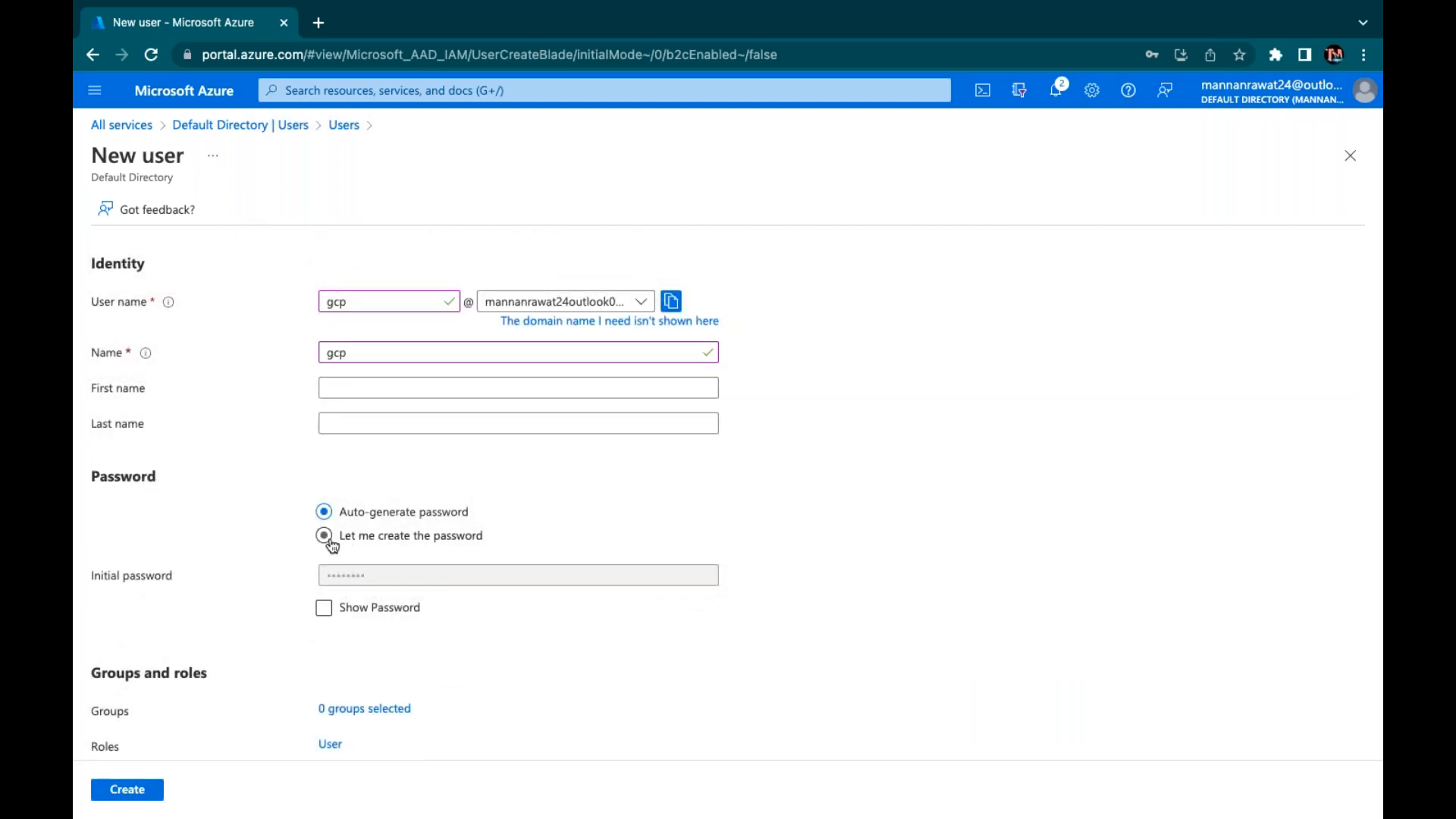
pyautogui.click(332, 536)
pyautogui.click(367, 573)
pyautogui.write('a')
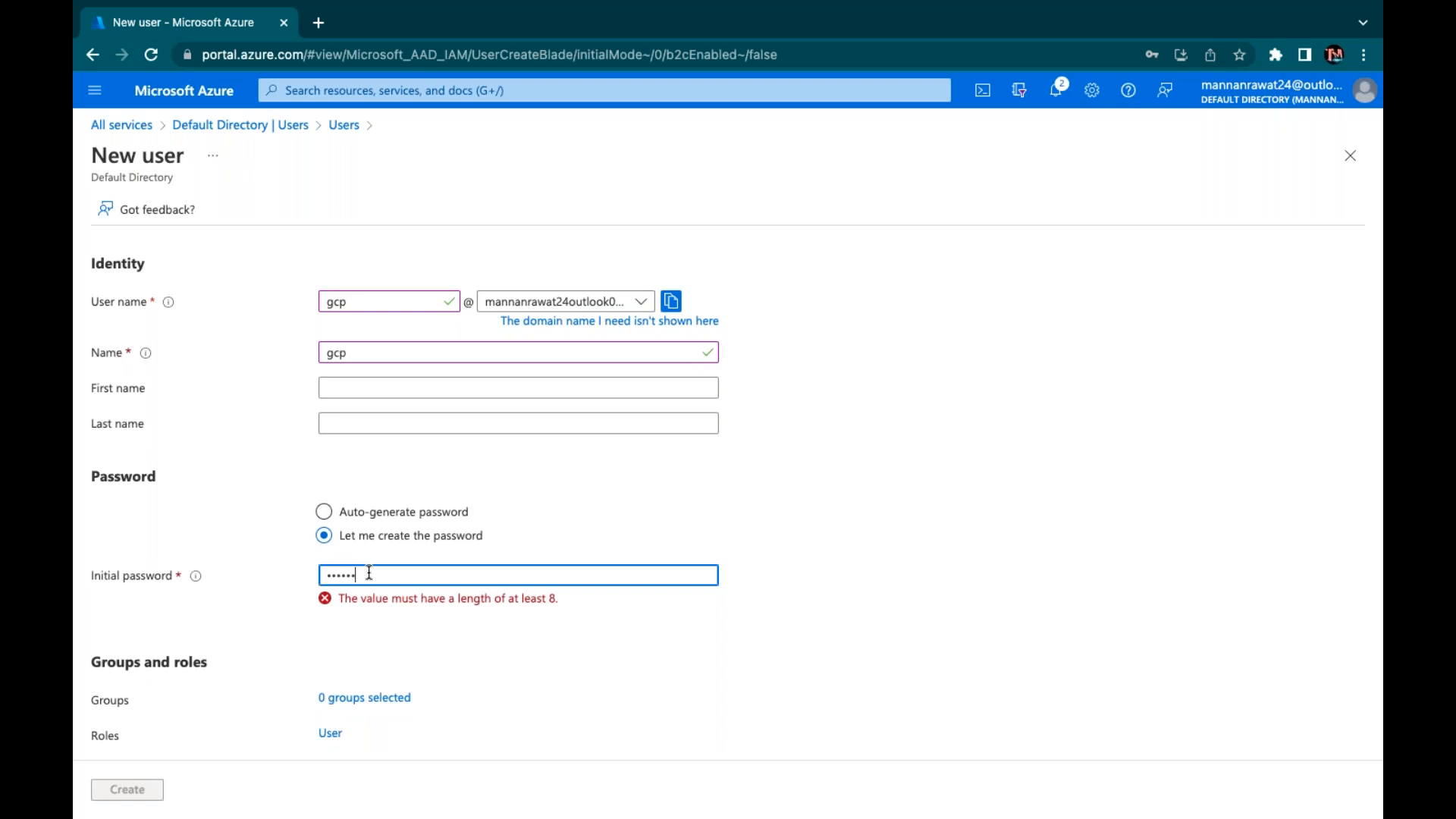
pyautogui.write('1')
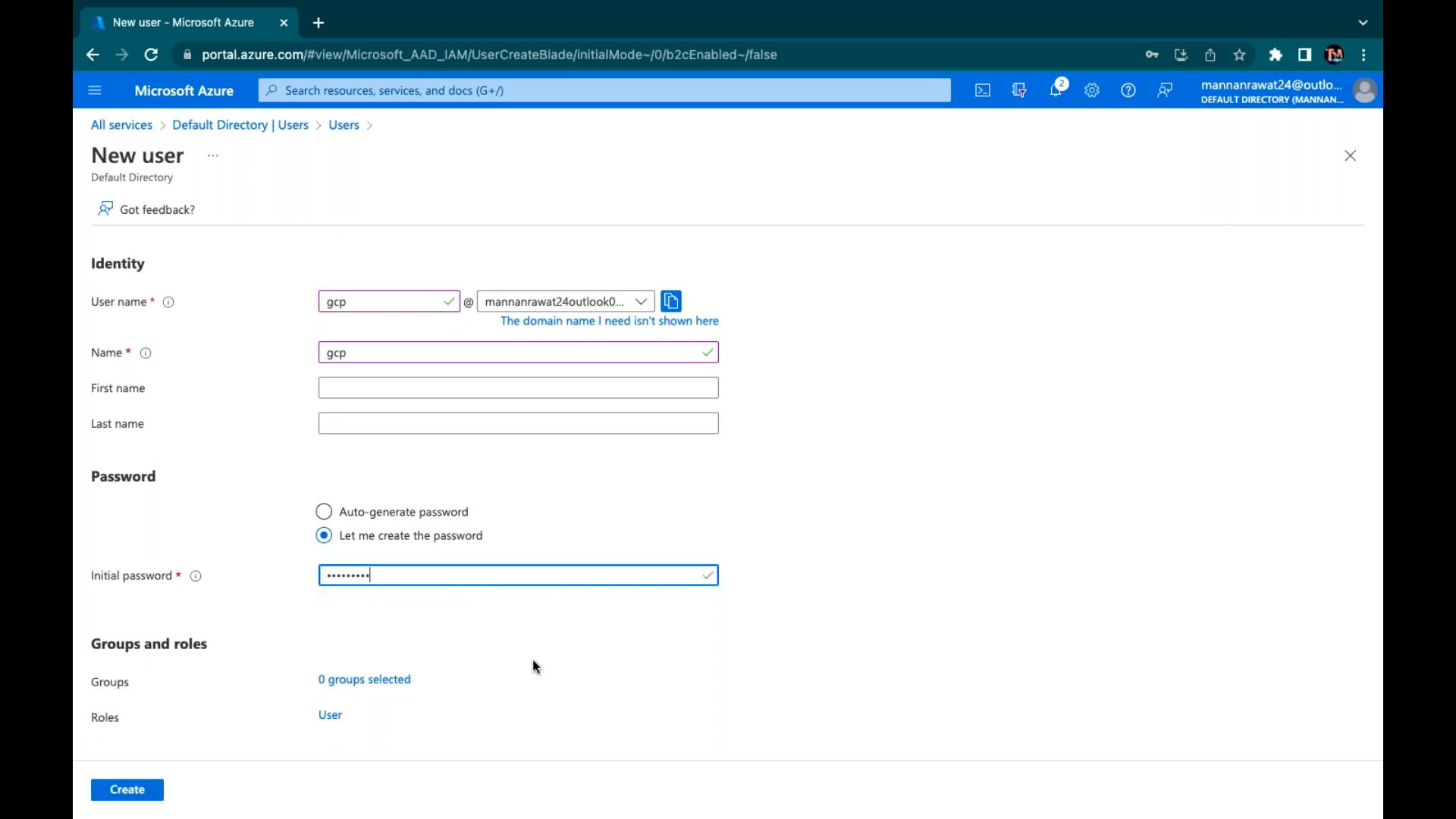
pyautogui.scroll(-1, 536, 667)
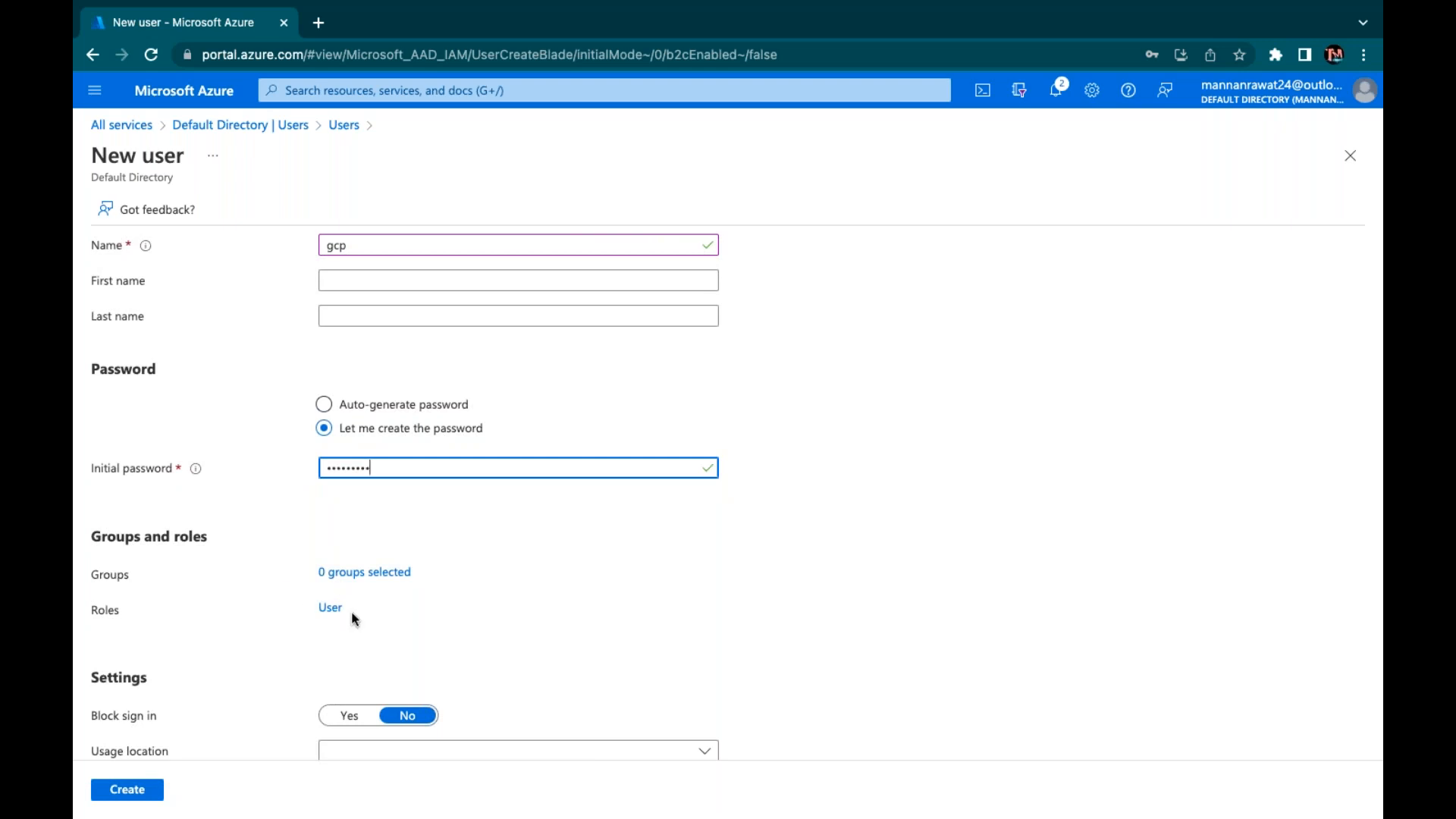
pyautogui.scroll(-2, 354, 620)
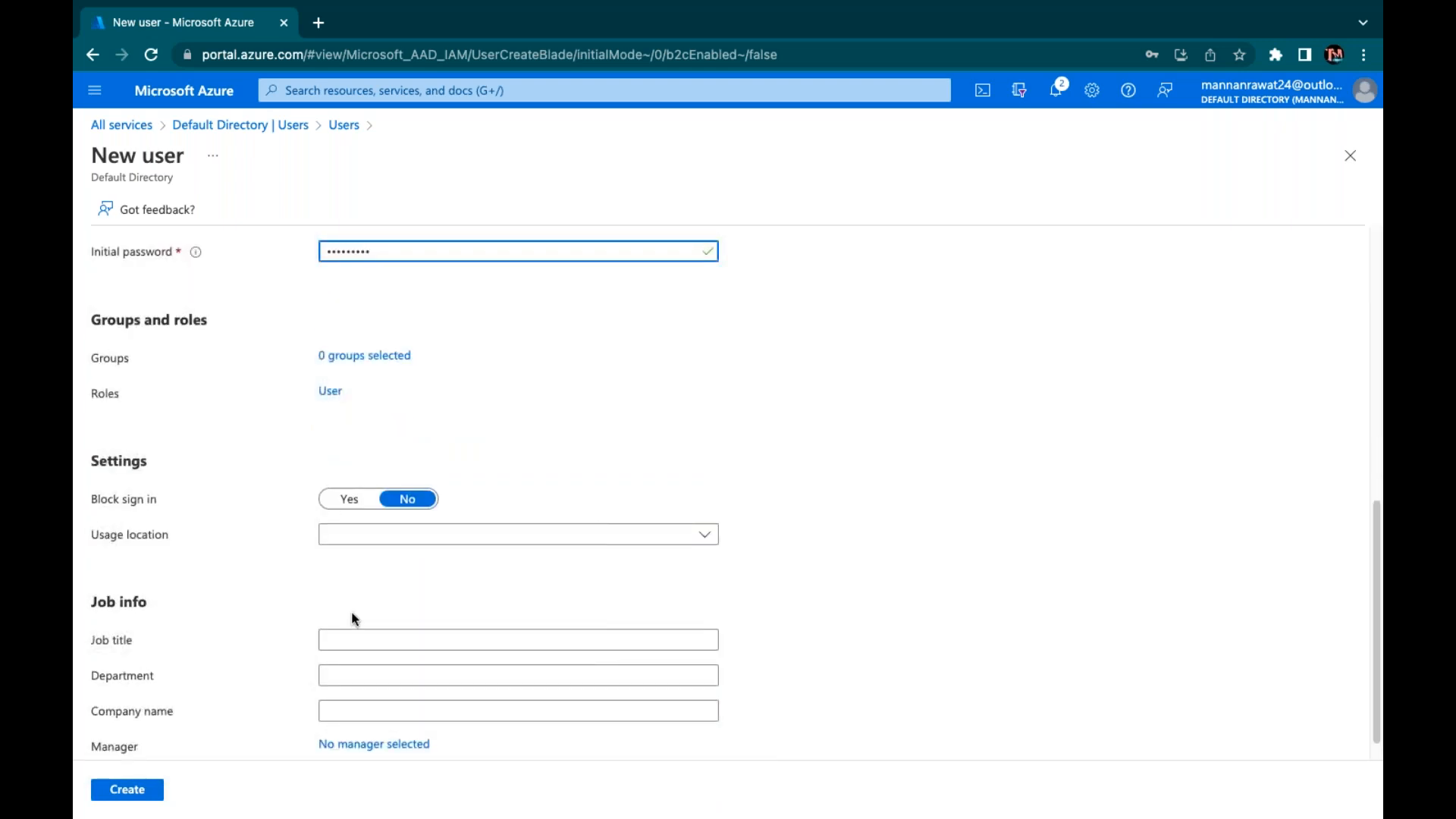
pyautogui.scroll(-1, 354, 620)
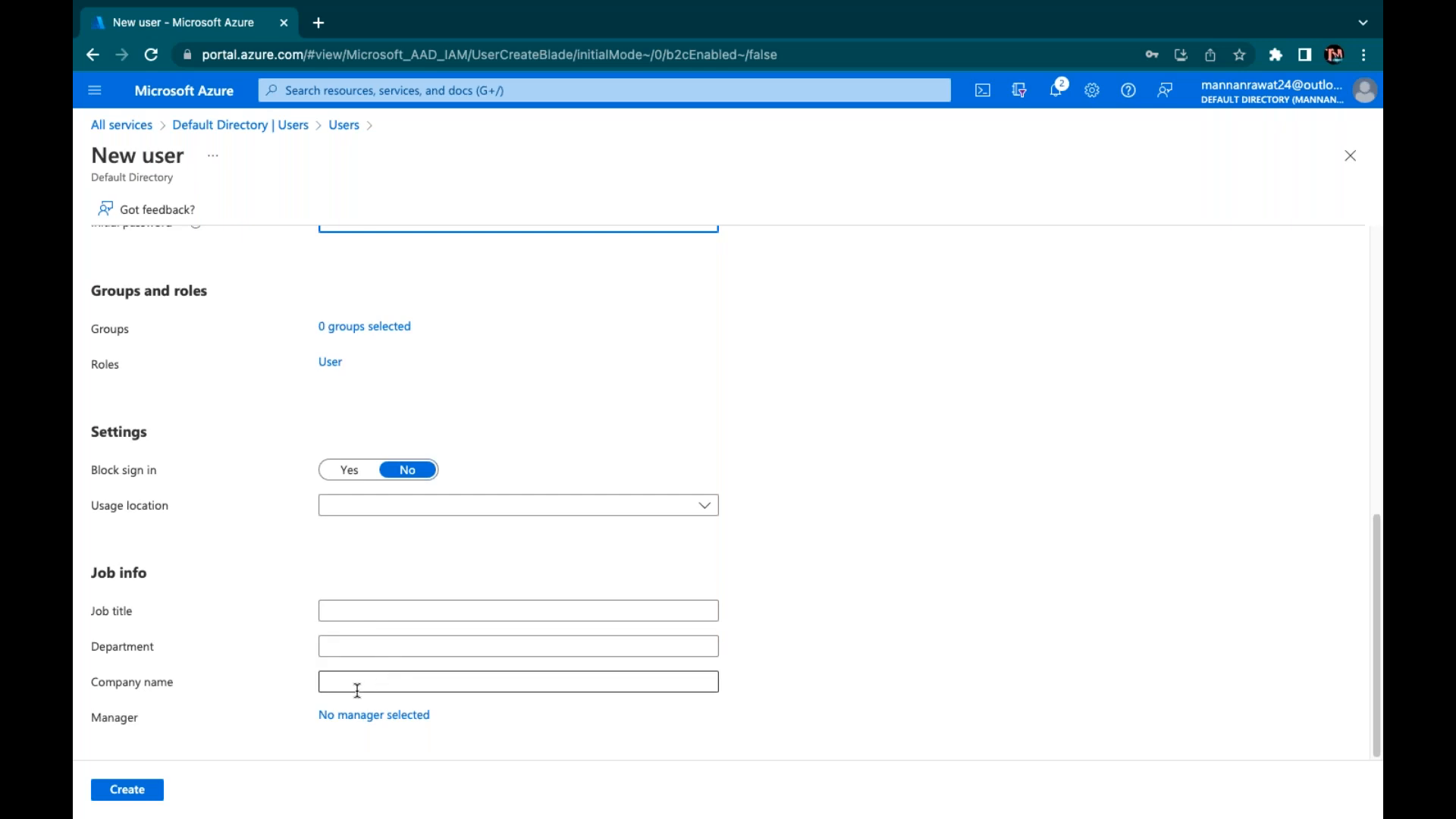
pyautogui.click(128, 798)
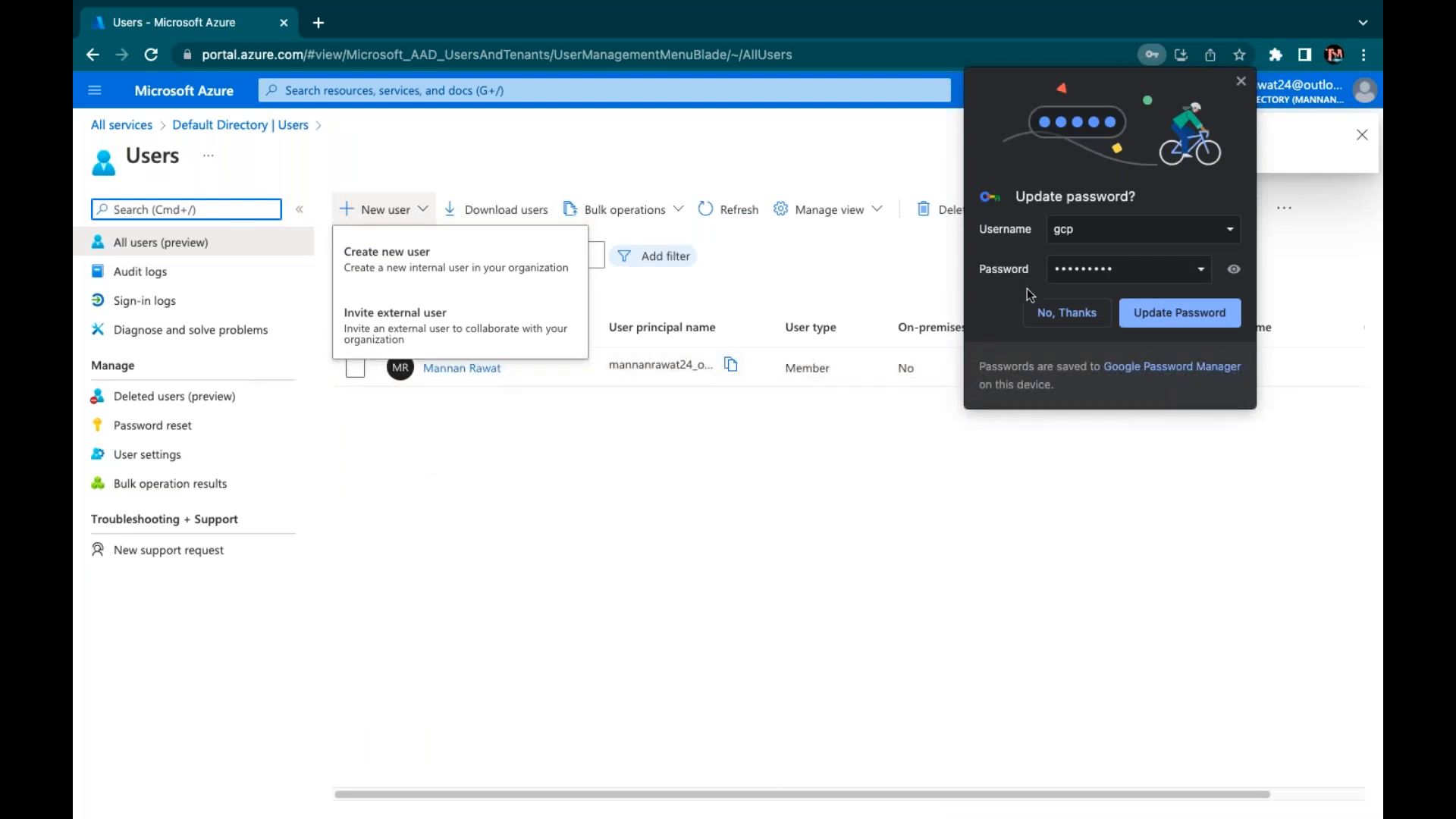
# Decline Chrome's password prompt, refresh the Users list repeatedly, then return to the Paint diagram
pyautogui.click(1065, 313)
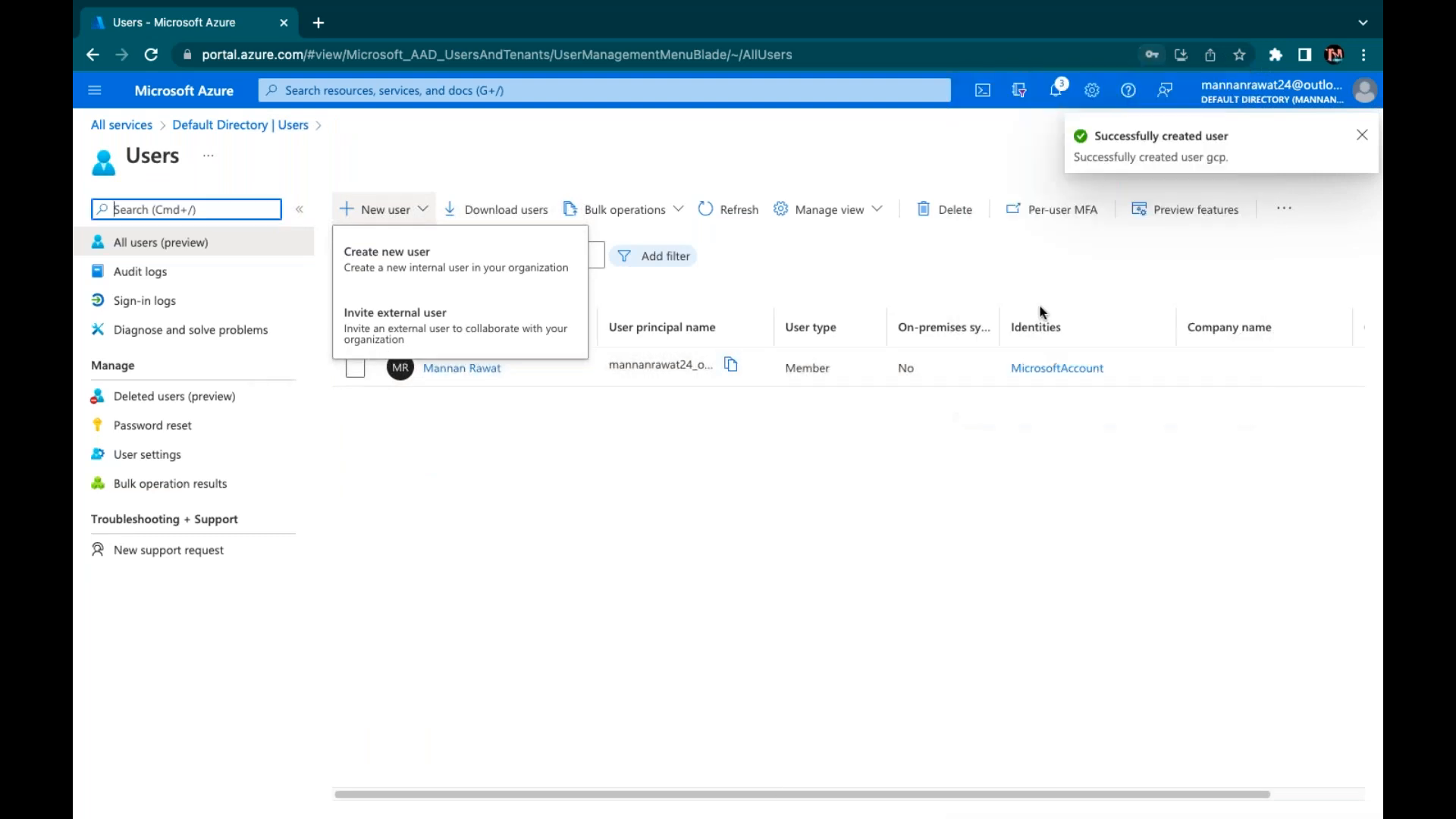
pyautogui.click(743, 217)
pyautogui.click(743, 218)
pyautogui.click(743, 217)
pyautogui.click(743, 217)
pyautogui.click(743, 218)
pyautogui.click(743, 218)
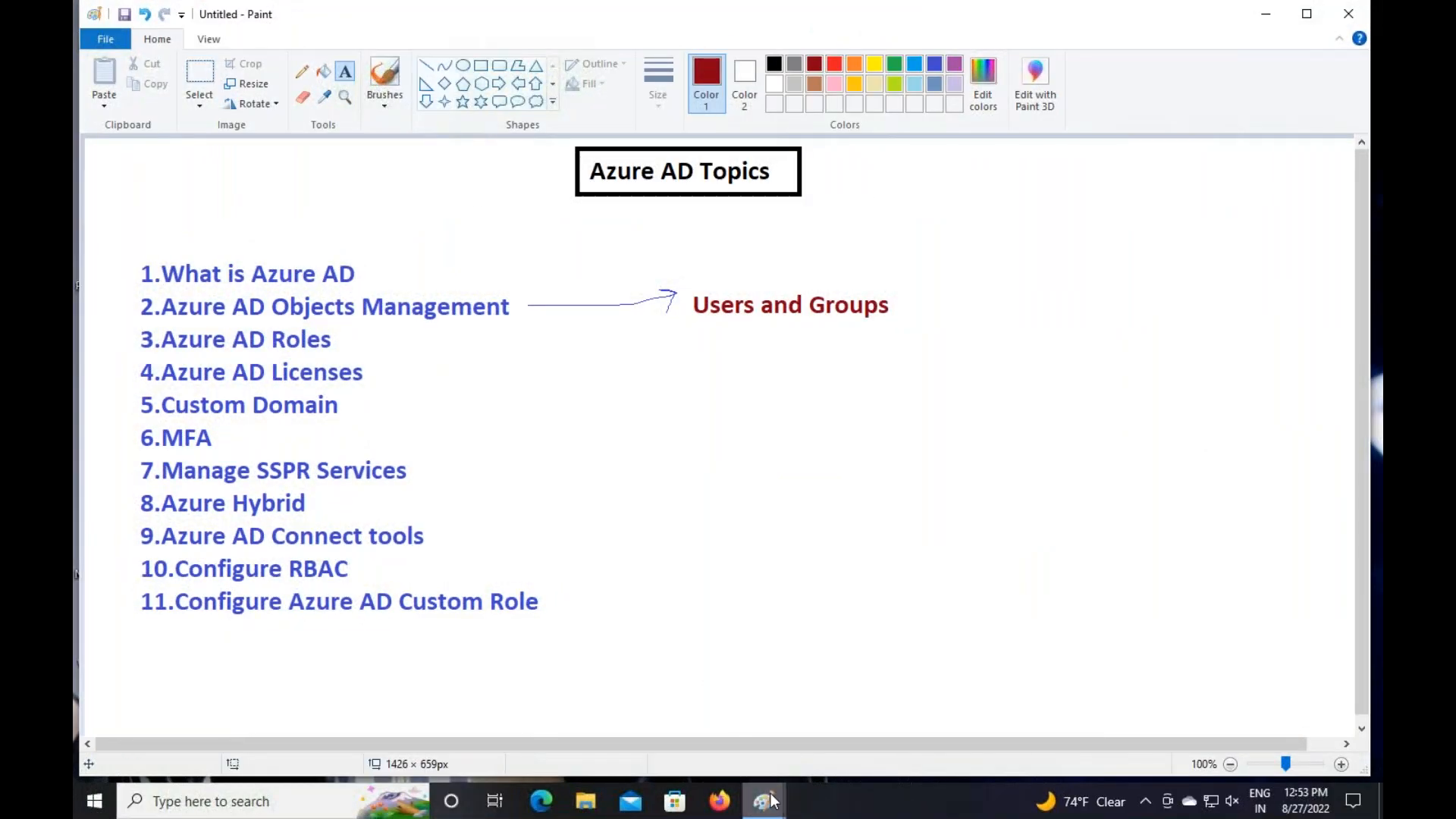
pyautogui.moveTo(771, 800)
pyautogui.click(667, 709)
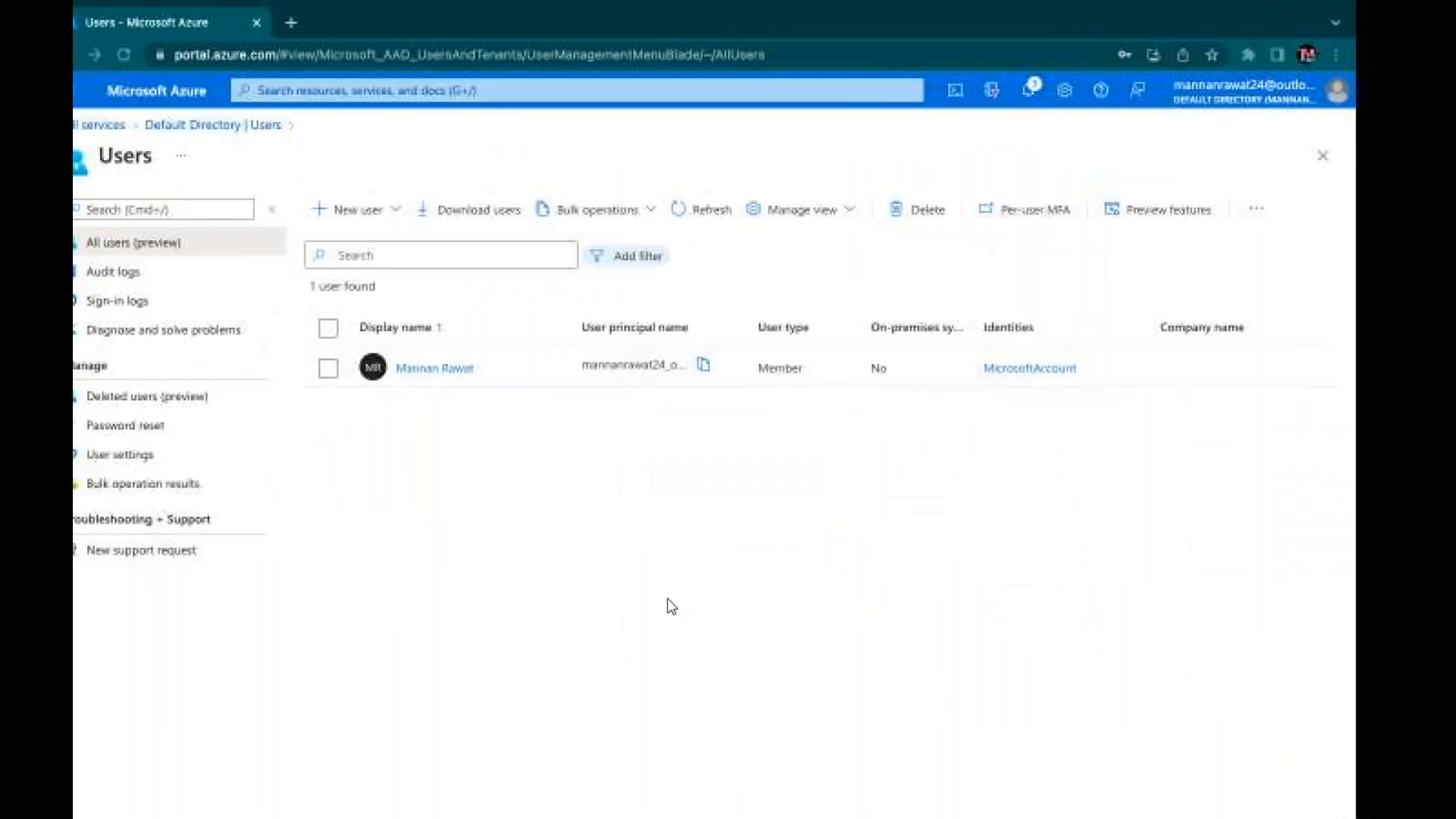
# Refresh the user list once more, then launch a new blank Paint canvas with mspaint from Run
pyautogui.click(733, 209)
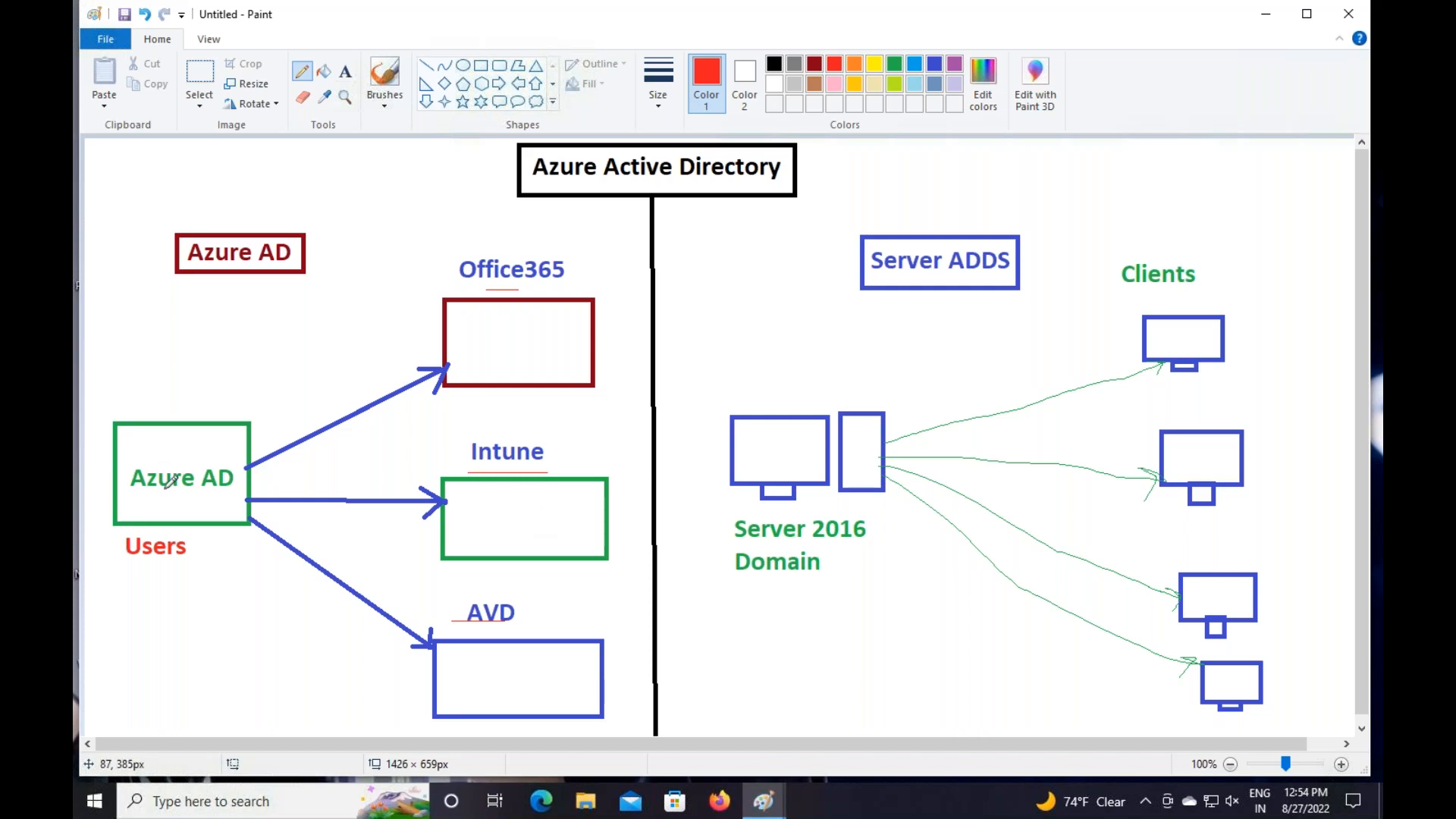
pyautogui.press('super+r')
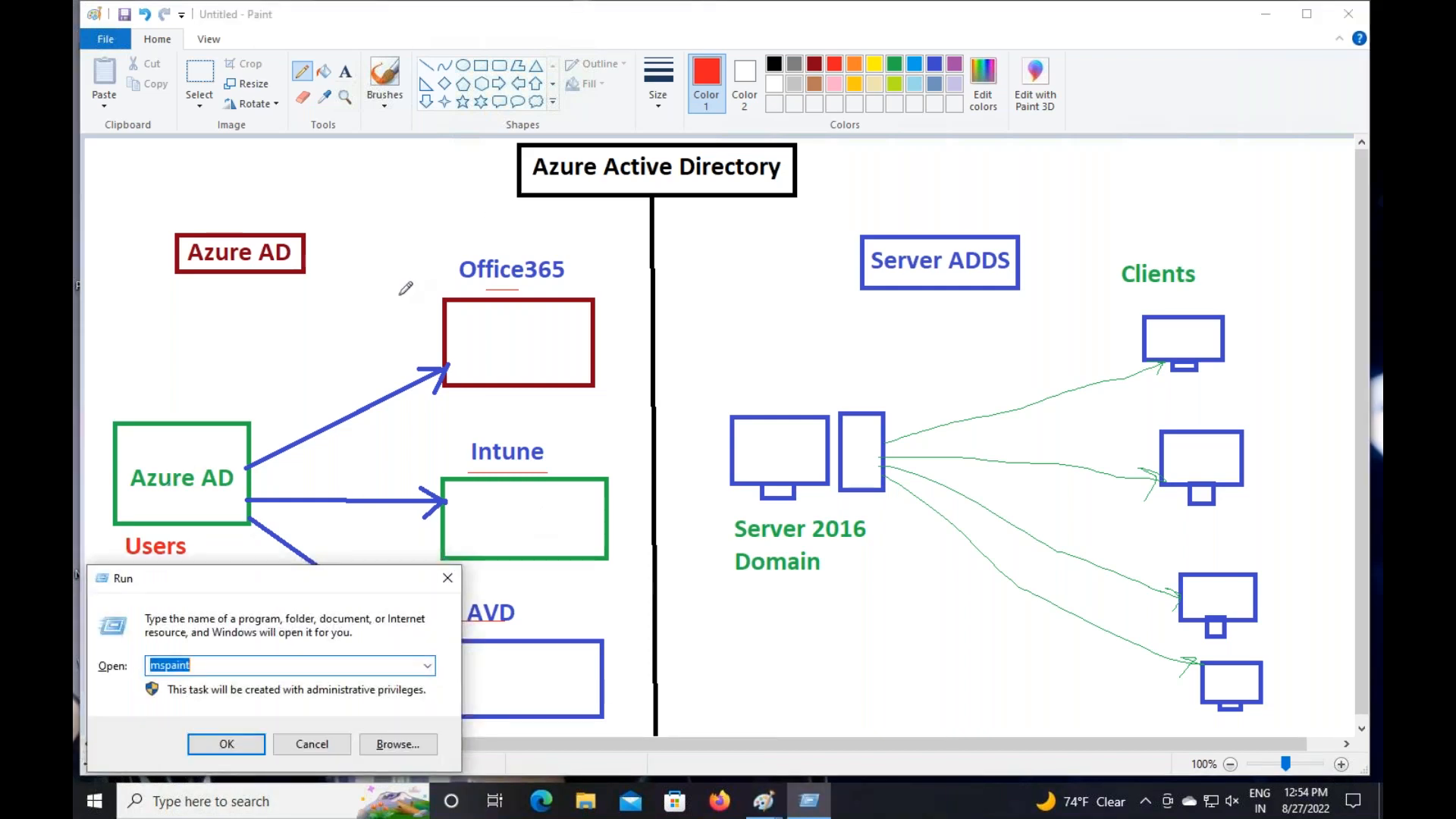
pyautogui.press('Return')
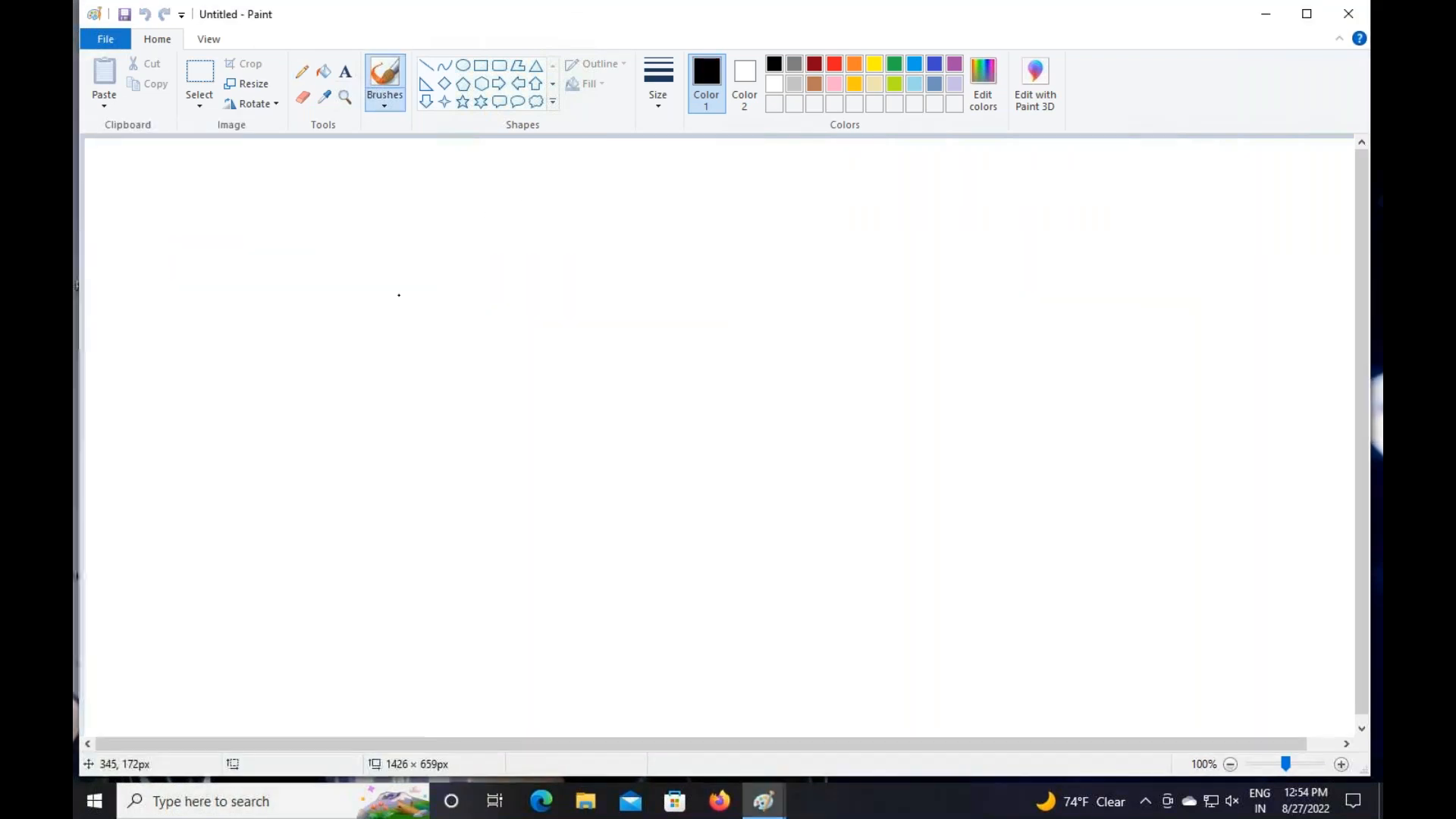
pyautogui.click(483, 68)
# Draw a green rectangle headed 'Azure Portal'
pyautogui.moveTo(158, 341); pyautogui.dragTo(427, 488)
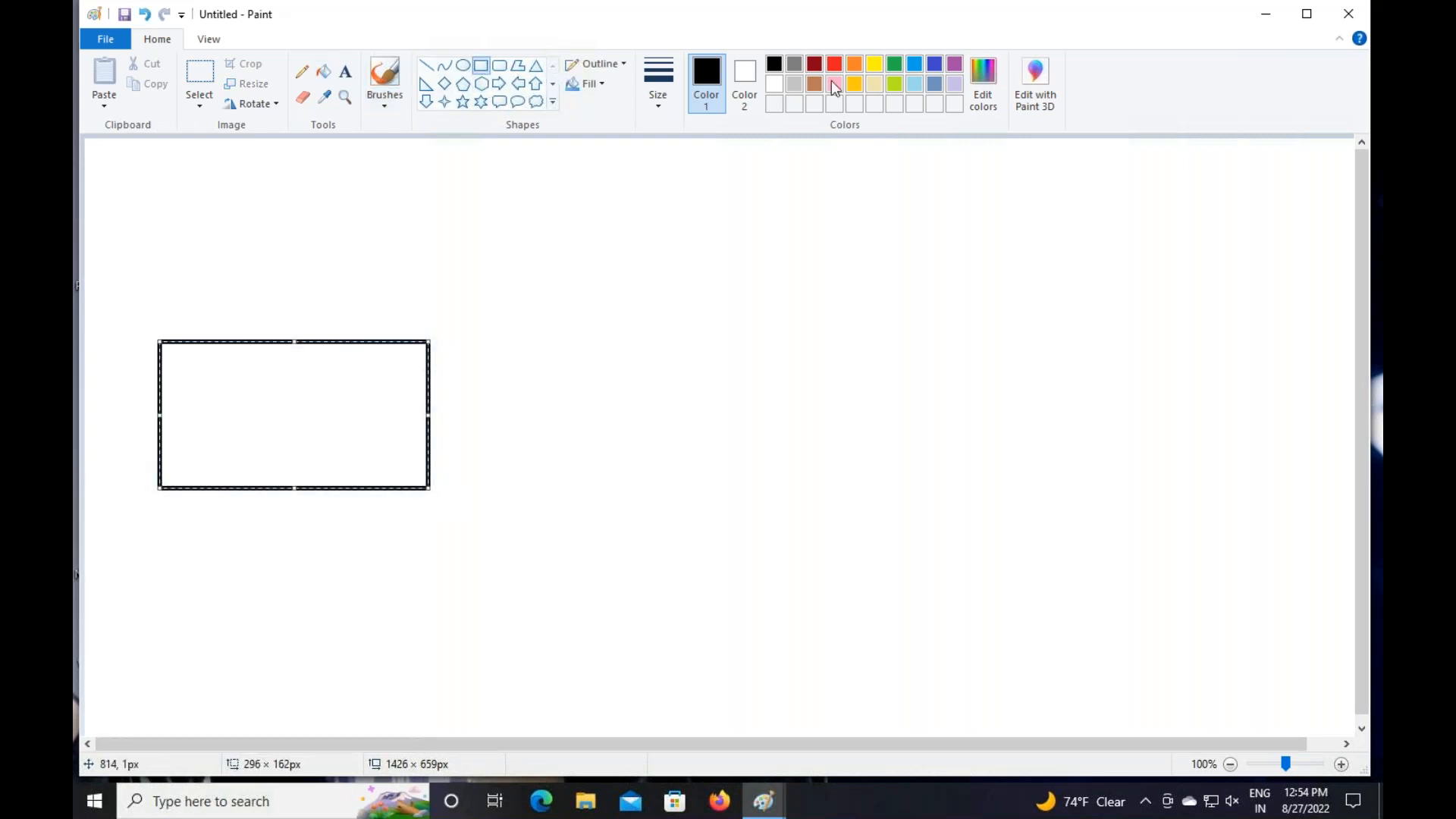
pyautogui.click(895, 64)
pyautogui.click(345, 72)
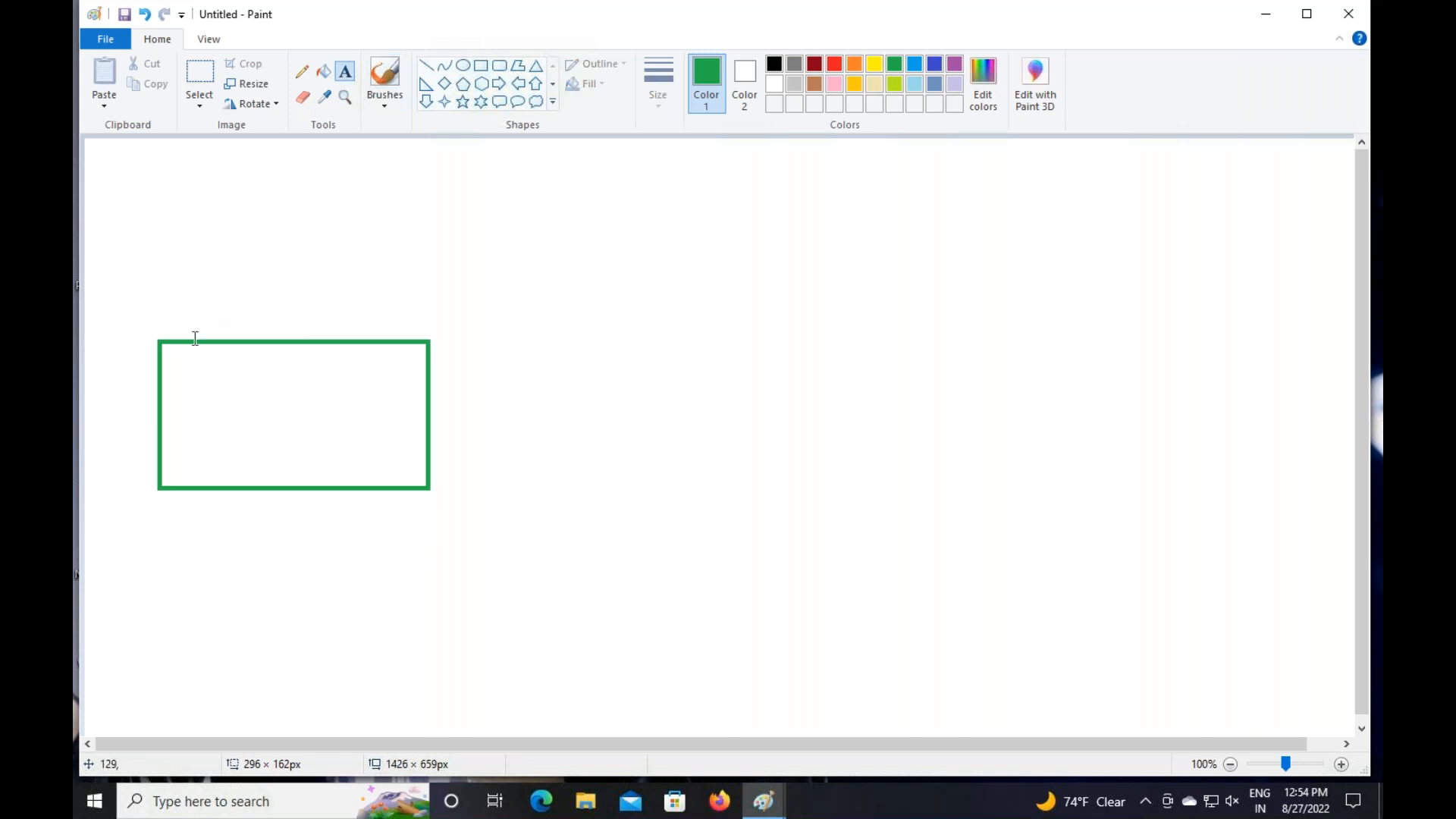
pyautogui.click(199, 293)
pyautogui.write('Azure')
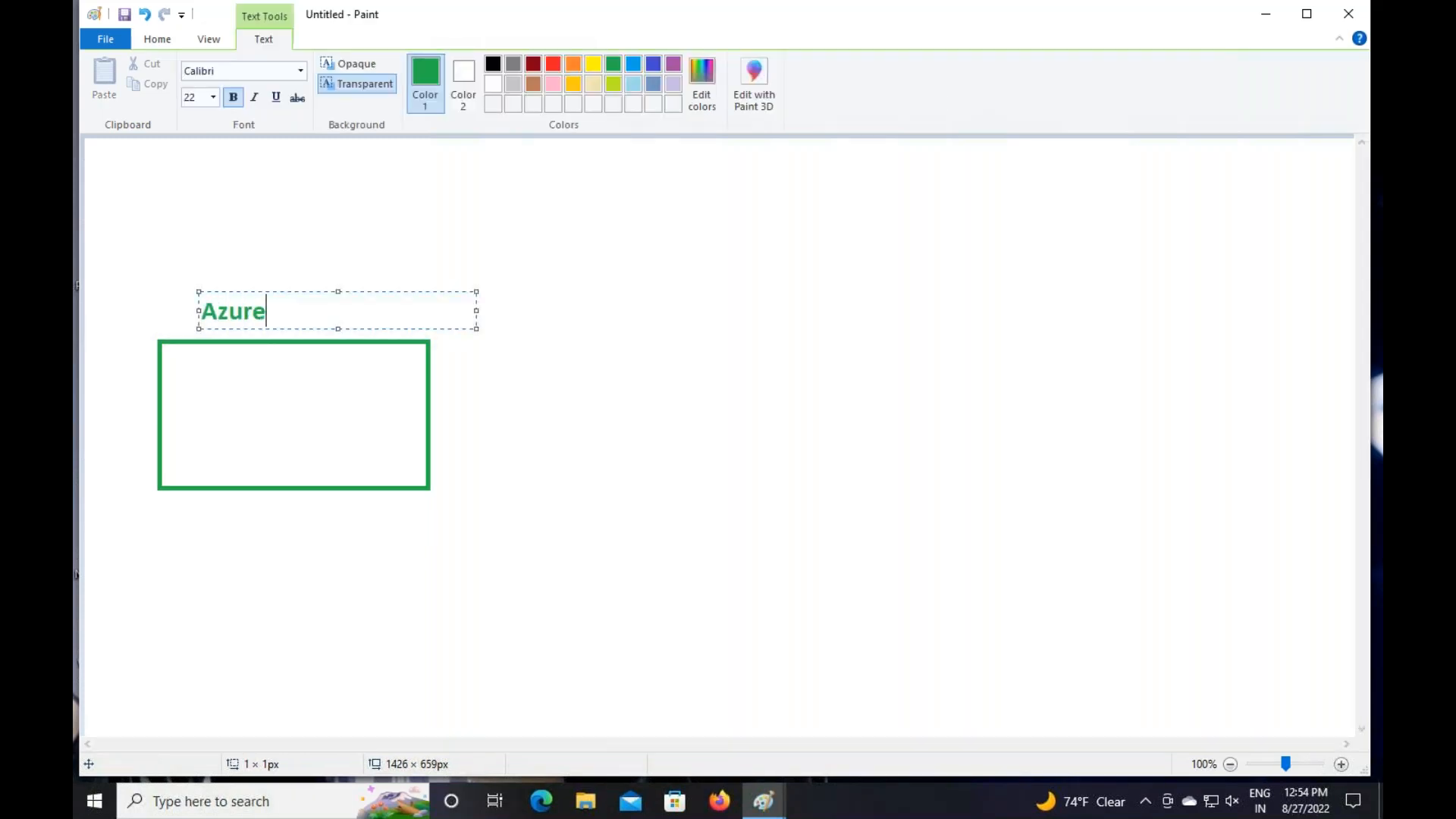
pyautogui.write(' Portal')
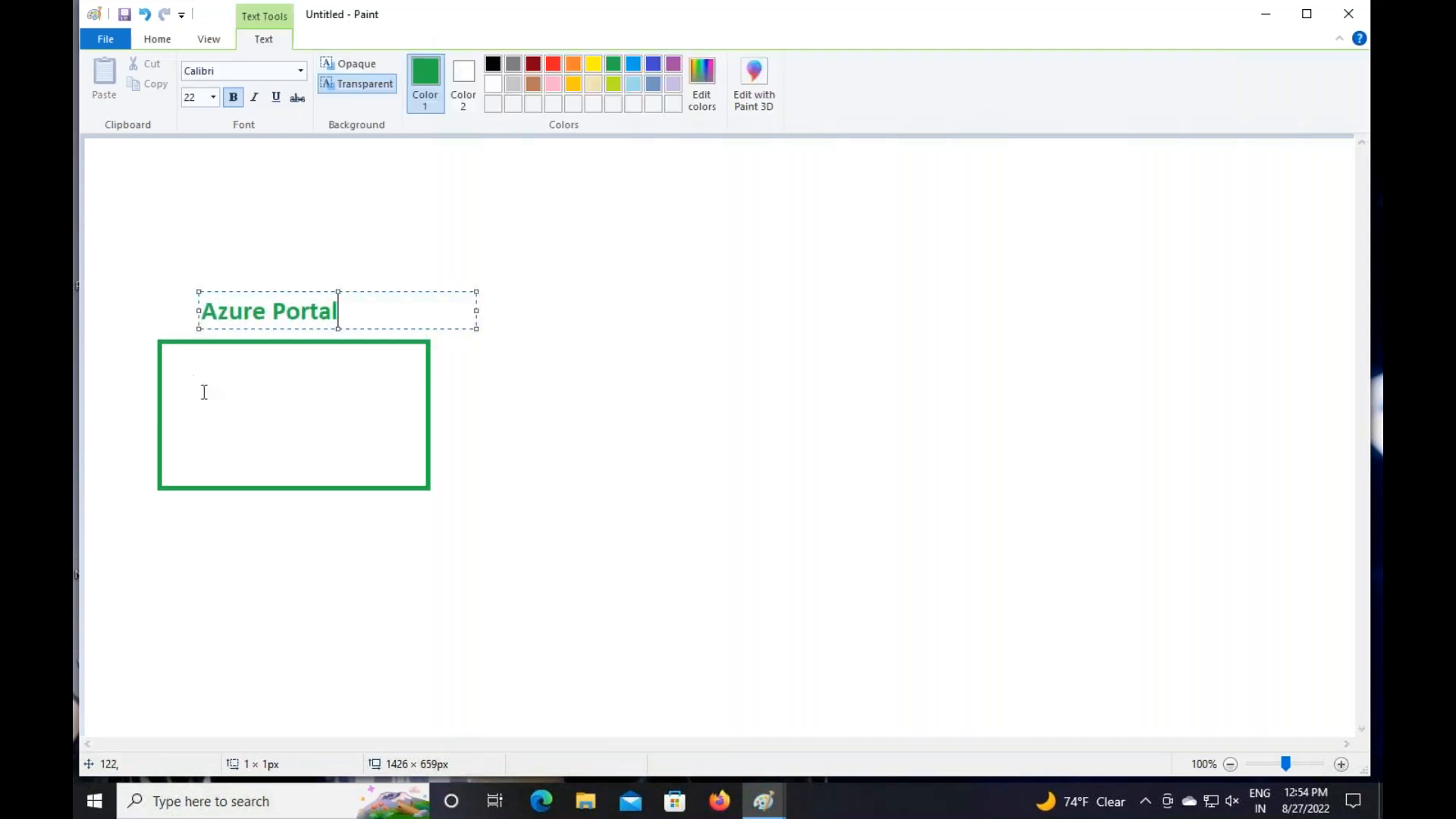
pyautogui.click(189, 410)
# Add the dark-red two-line label 'Azure AD -User' / 'GCP' inside the green box
pyautogui.click(185, 391)
pyautogui.write('Azure AD -User')
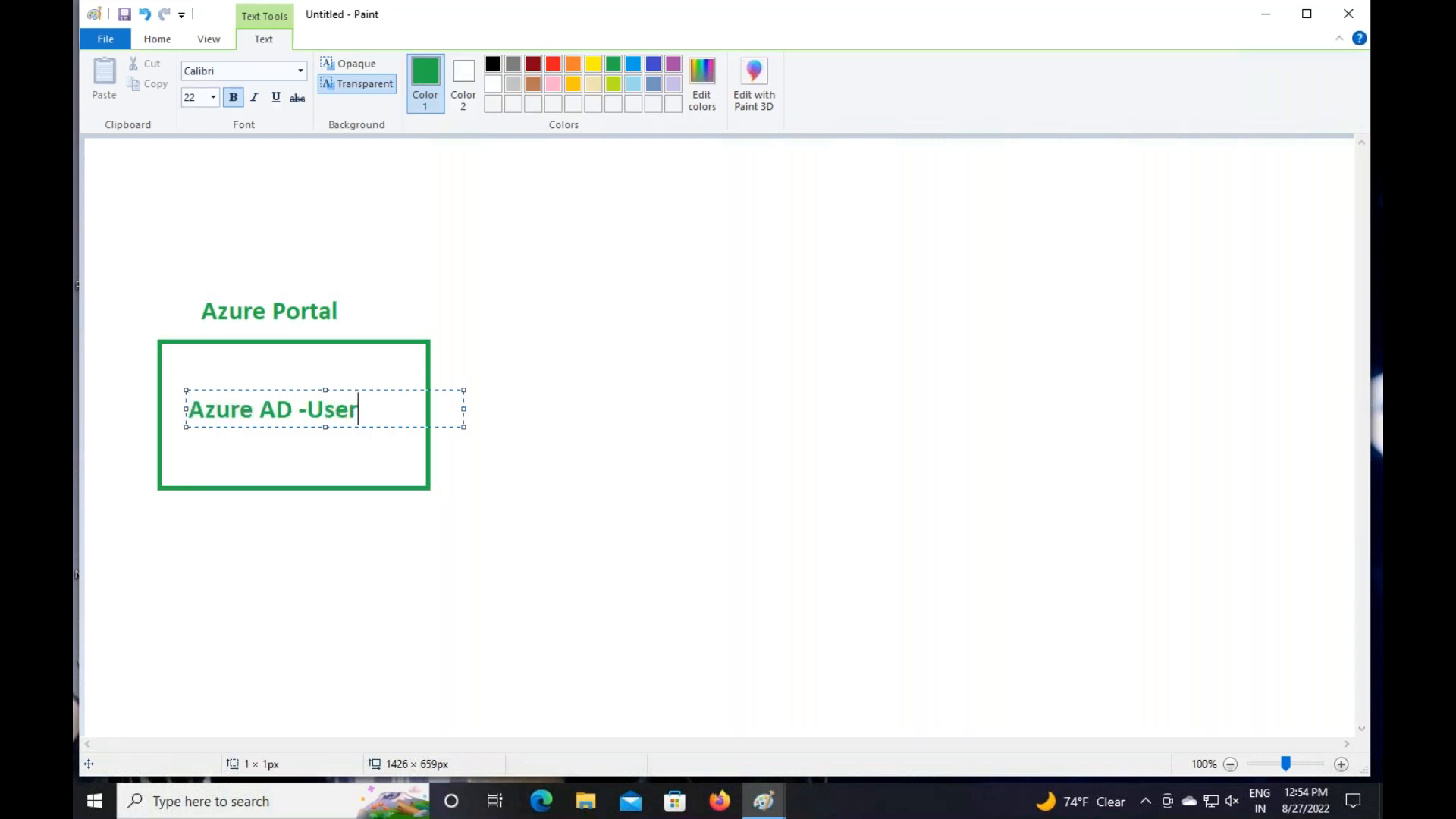
pyautogui.press('Return')
pyautogui.write('GCP')
pyautogui.doubleClick(211, 445)
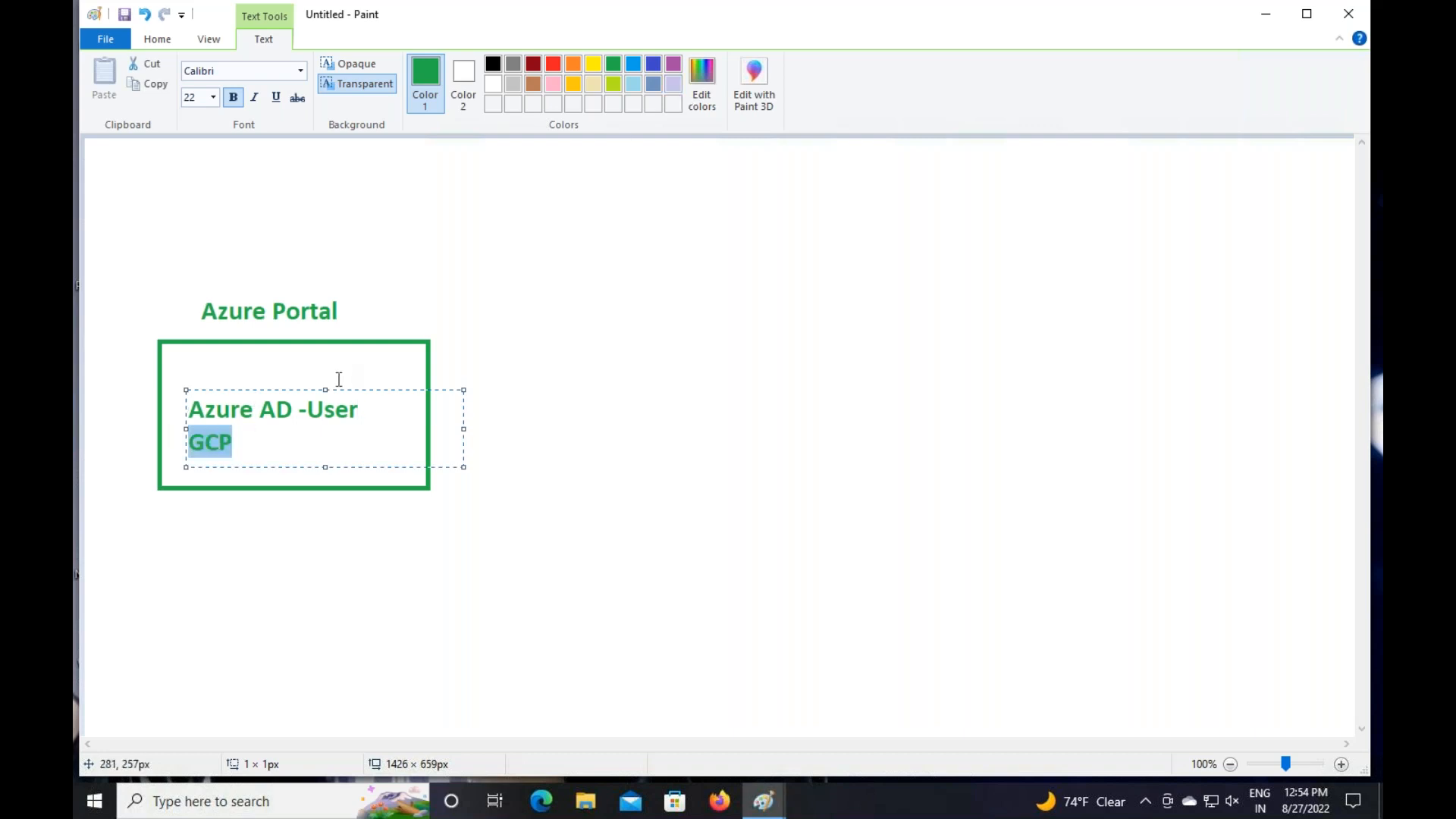
pyautogui.click(300, 444)
pyautogui.hotkey('ctrl', 'a')
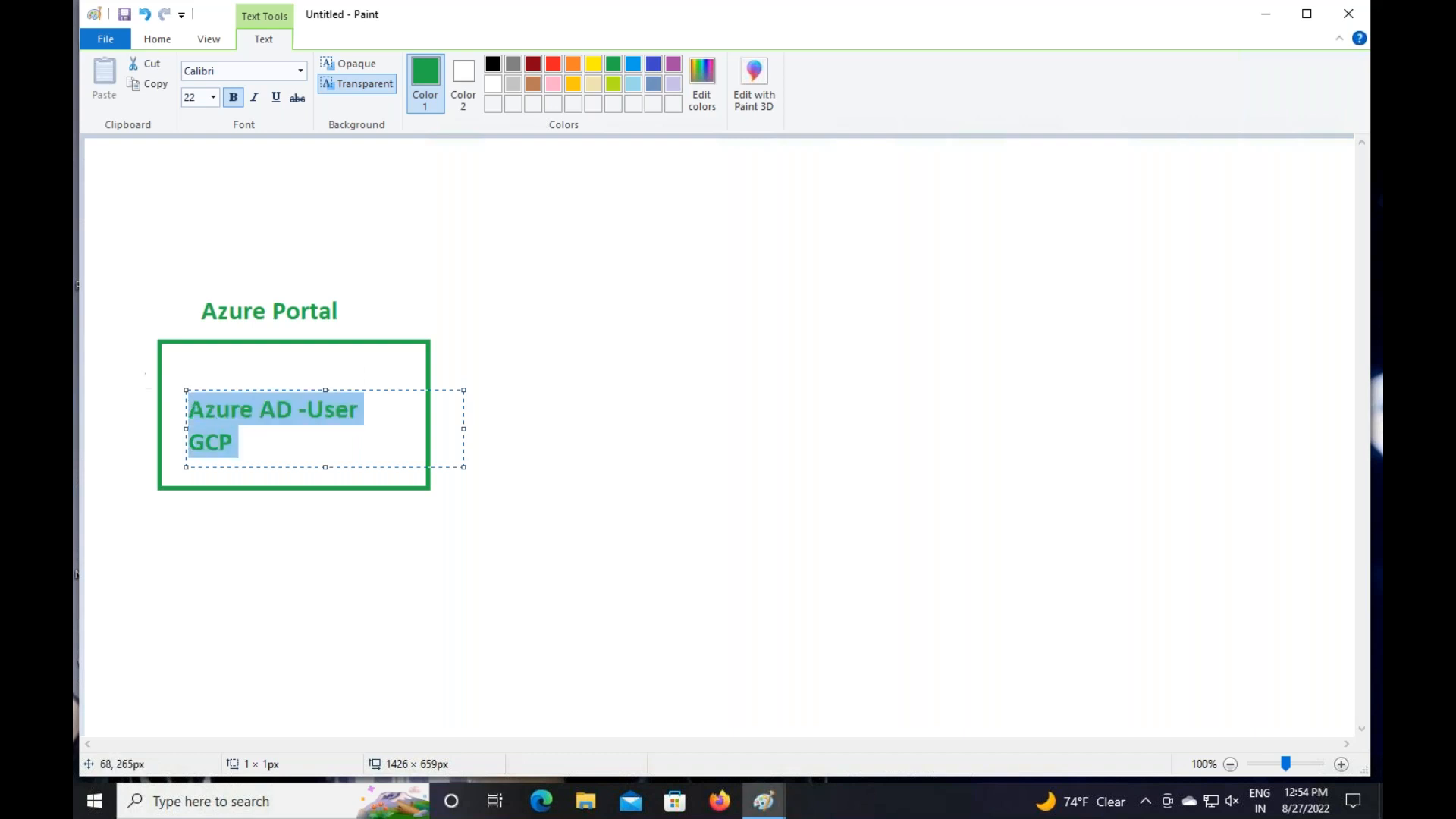
pyautogui.click(533, 63)
pyautogui.click(630, 386)
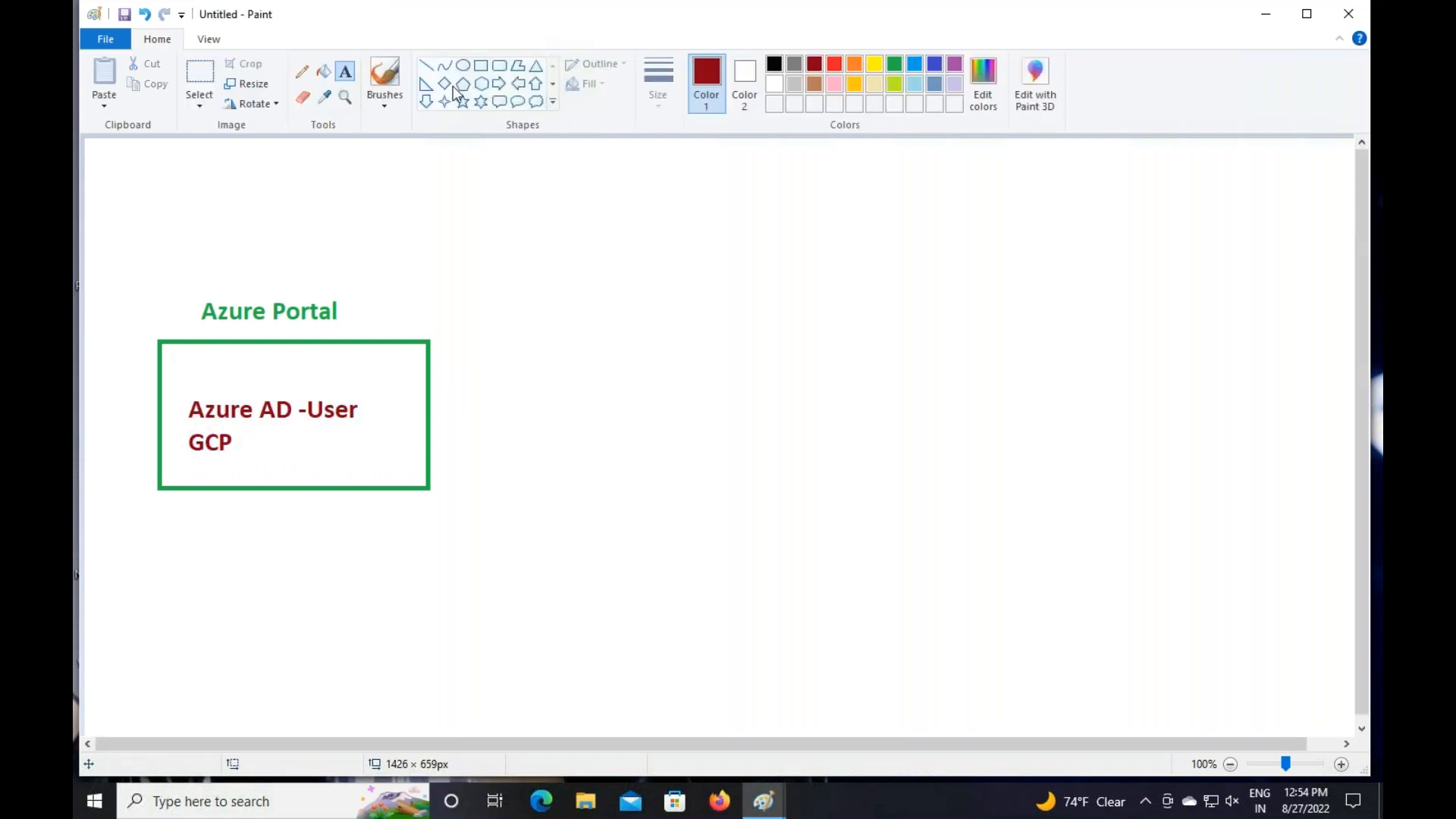
# Draw a dark-red box around GCP
pyautogui.click(481, 66)
pyautogui.moveTo(180, 423); pyautogui.dragTo(248, 463)
pyautogui.click(573, 513)
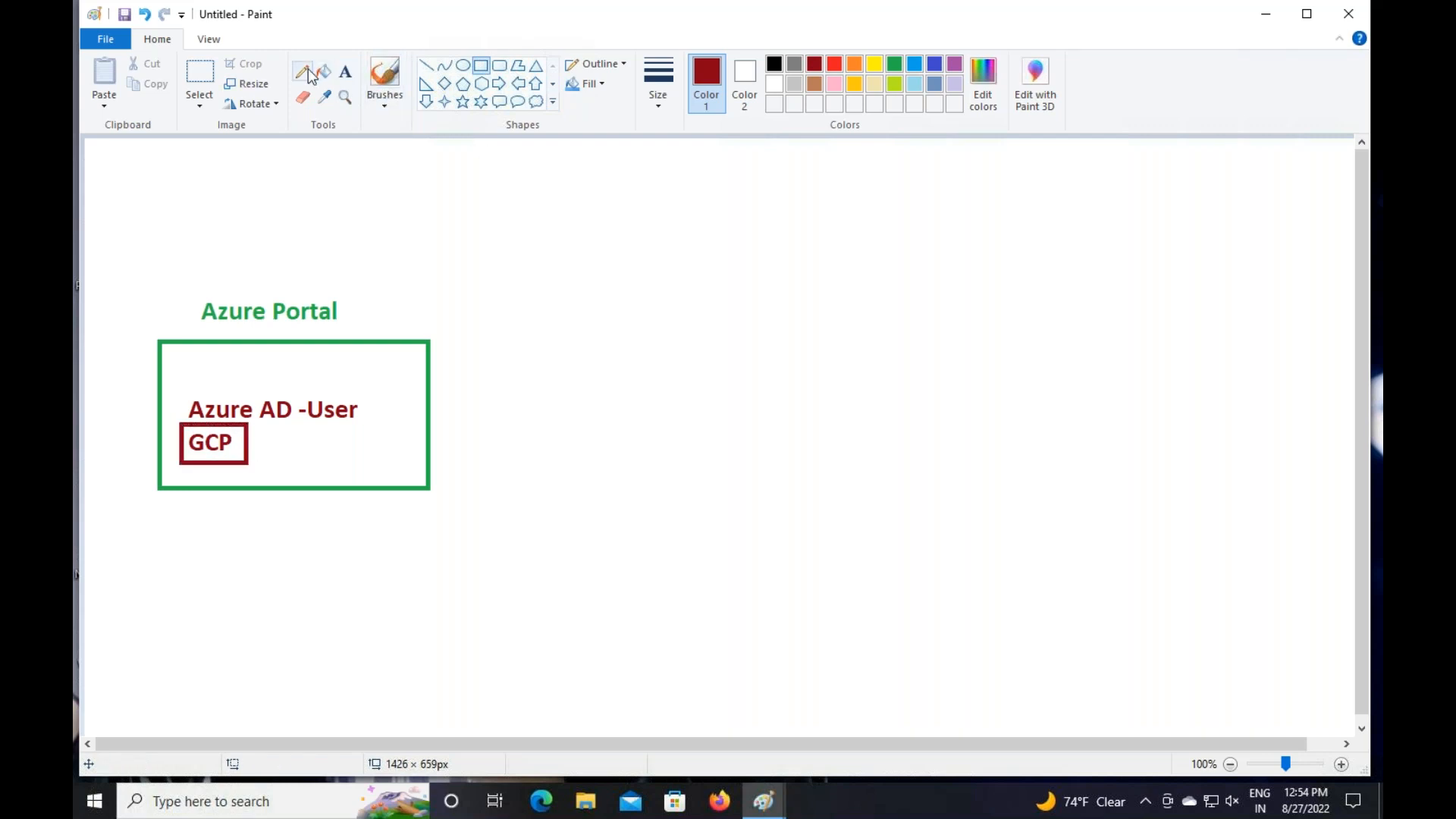
# Draw two dark-red arrows from the green box, one up-right and one down-right
pyautogui.click(425, 65)
pyautogui.moveTo(430, 394)
pyautogui.mouseDown()
pyautogui.moveTo(566, 282)
pyautogui.moveTo(558, 291)
pyautogui.mouseUp()
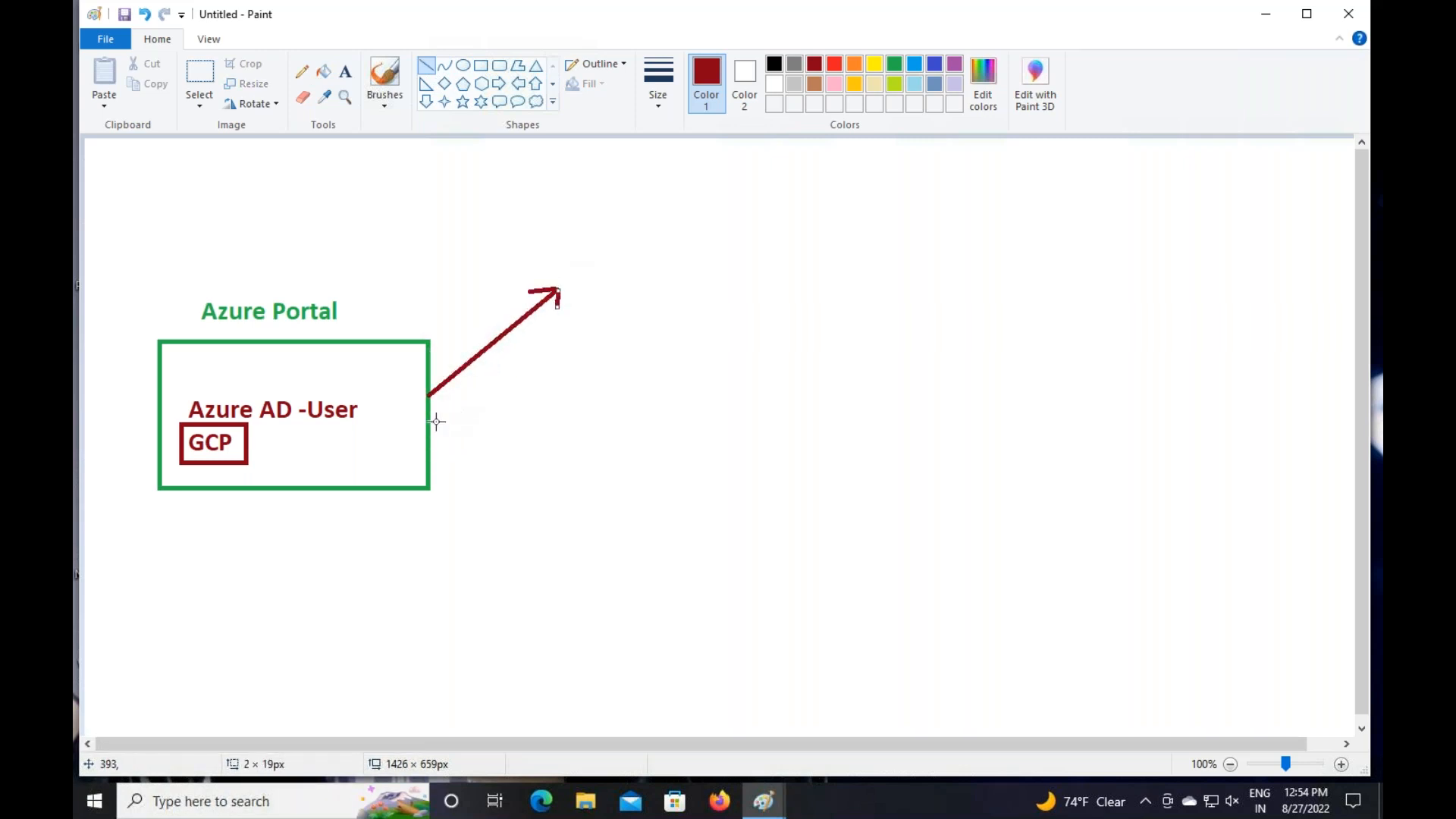
pyautogui.moveTo(429, 422)
pyautogui.mouseDown()
pyautogui.moveTo(559, 421)
pyautogui.moveTo(603, 449)
pyautogui.moveTo(585, 466)
pyautogui.mouseUp()
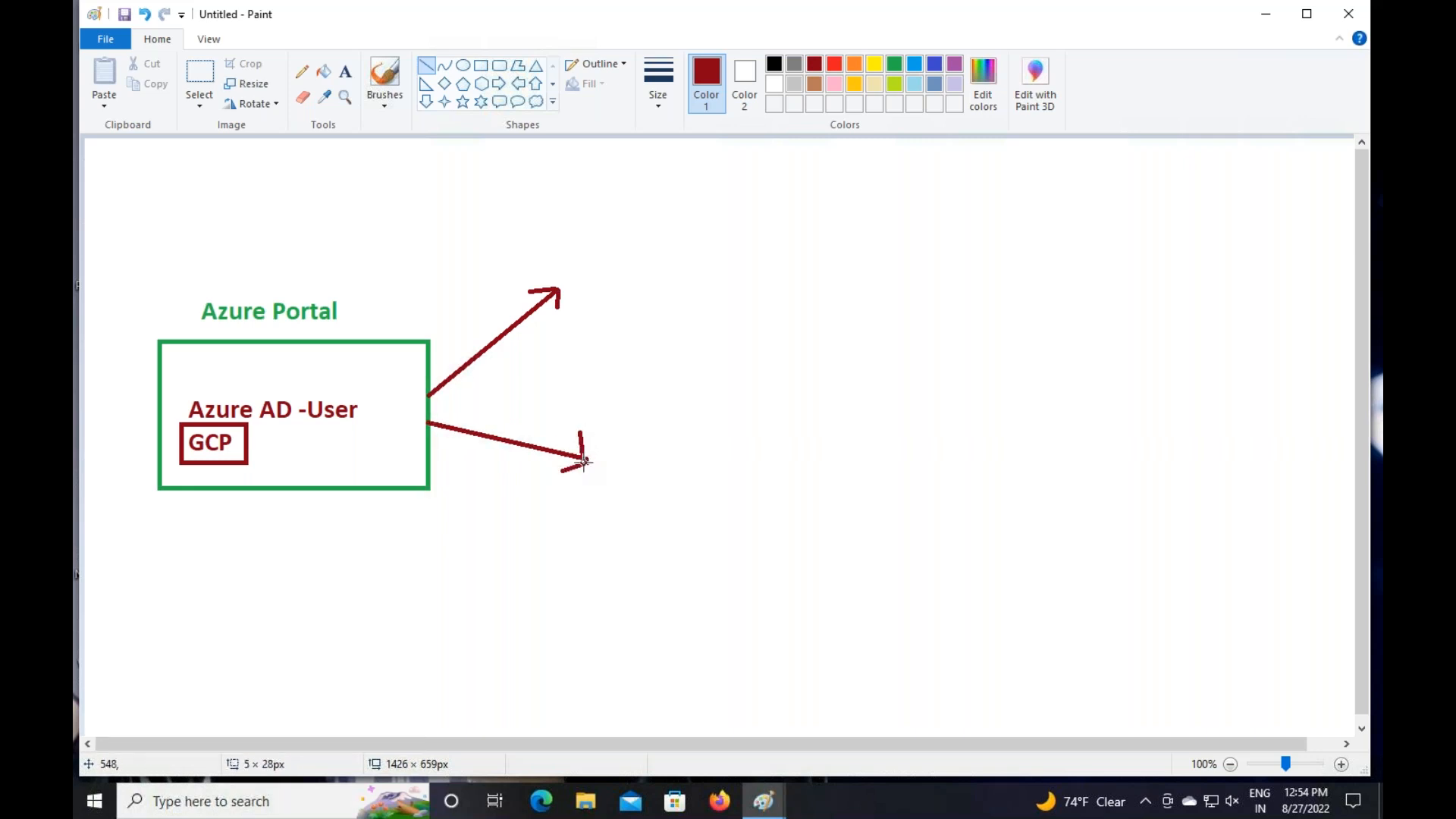
pyautogui.click(345, 71)
# Draw a blue box at the upper arrow's tip with a red 'Other Azure Portal' heading
pyautogui.click(482, 67)
pyautogui.moveTo(578, 232); pyautogui.dragTo(789, 344)
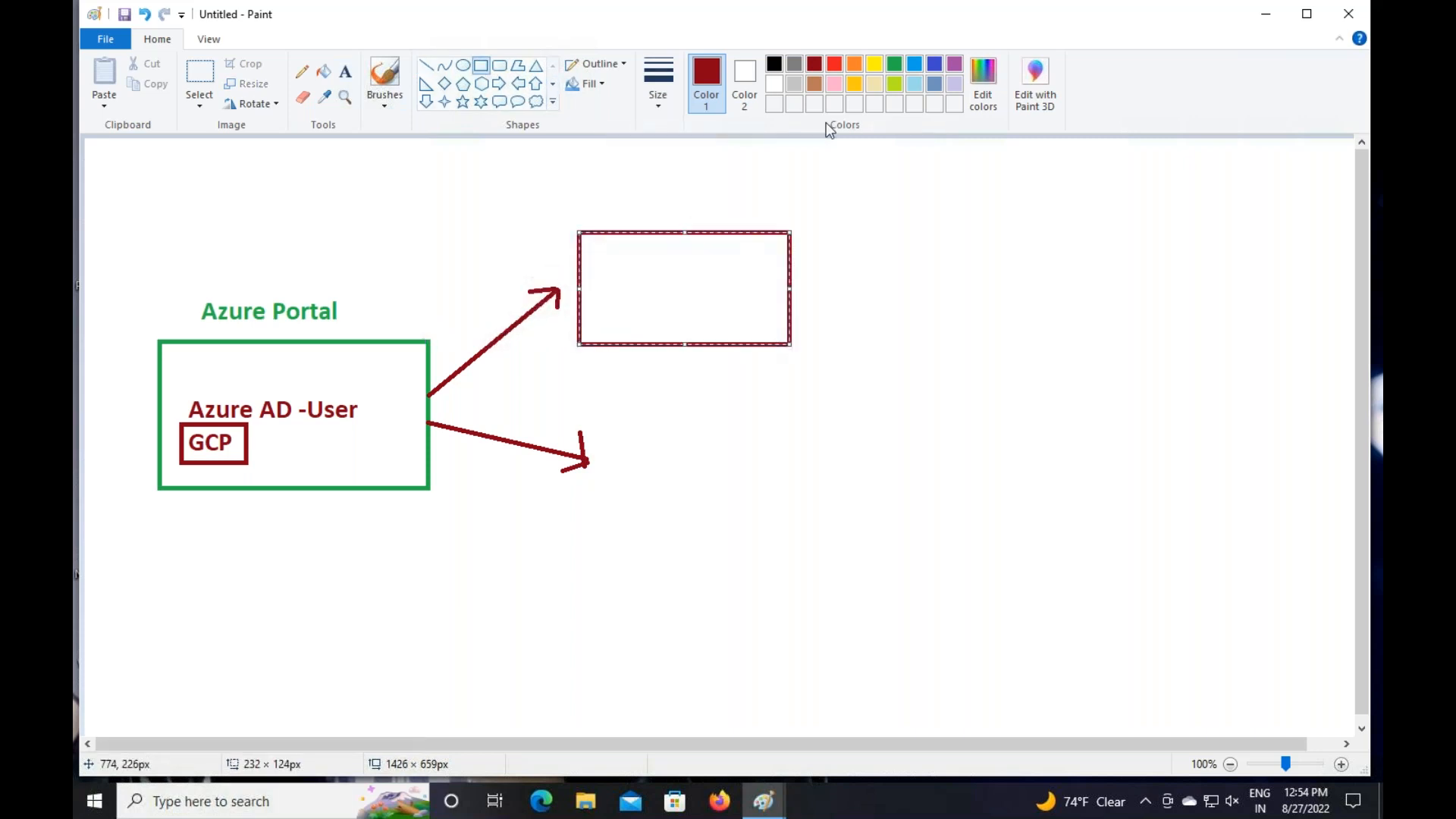
pyautogui.click(894, 64)
pyautogui.click(933, 65)
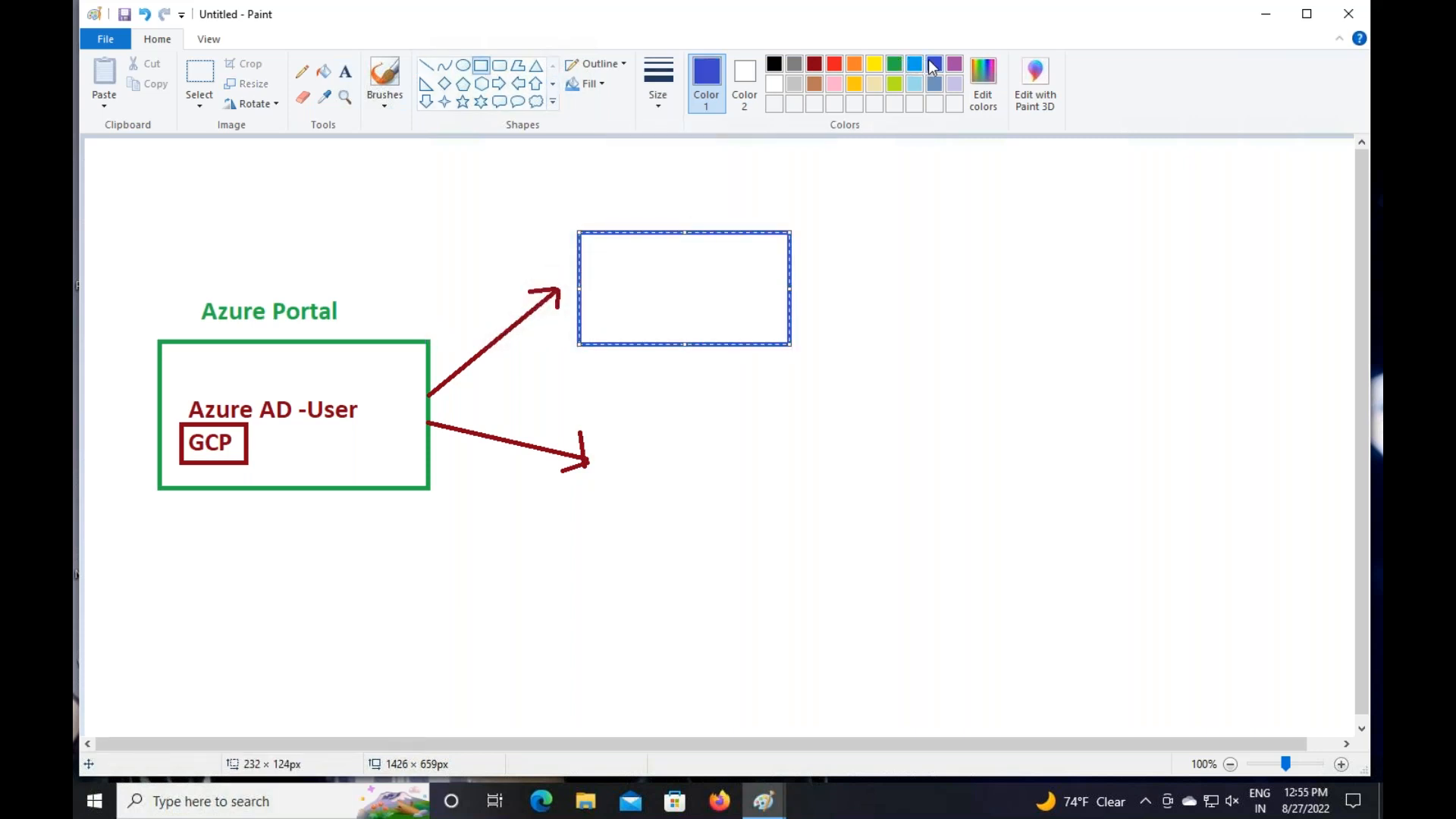
pyautogui.click(345, 72)
pyautogui.click(583, 206)
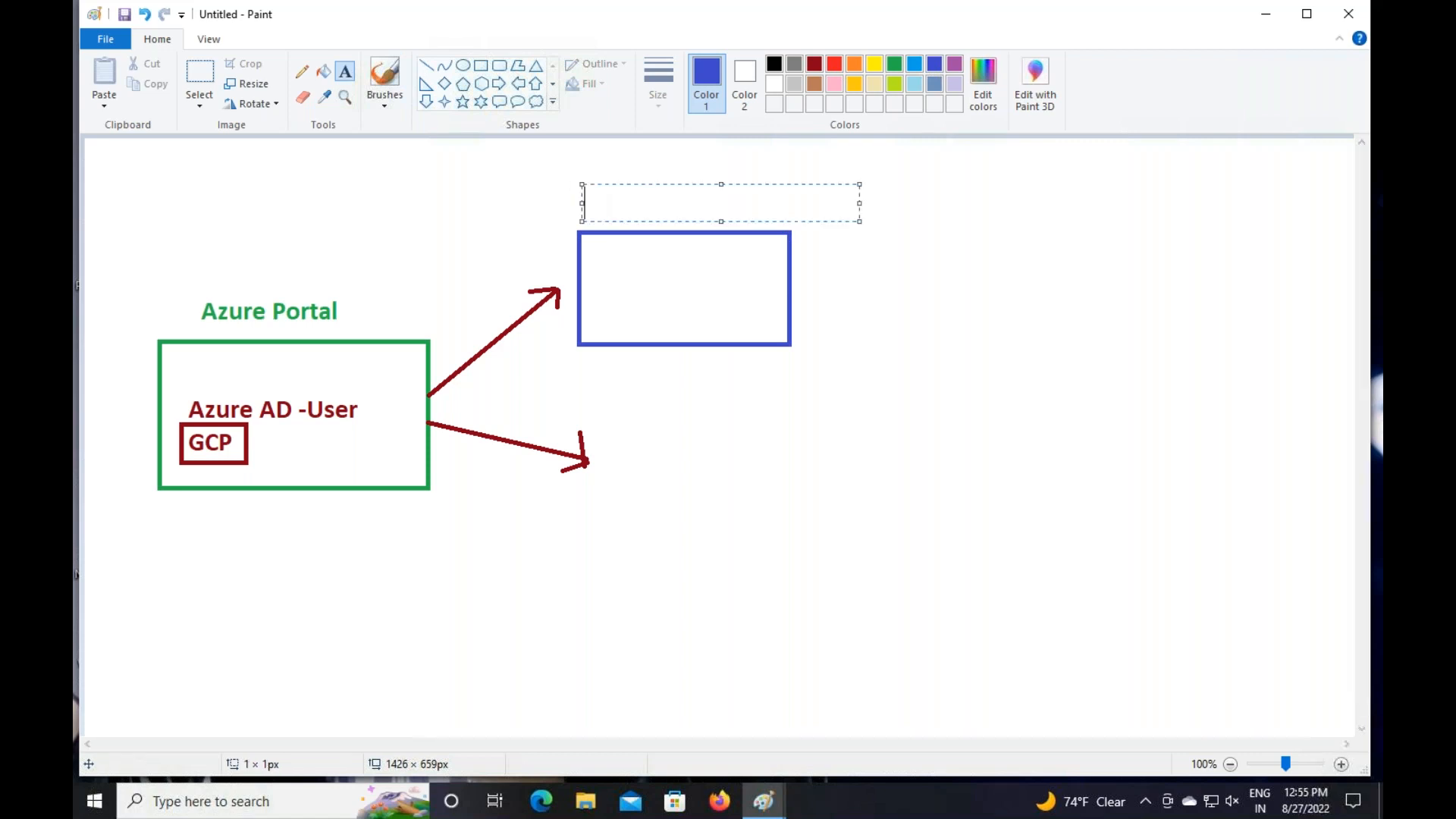
pyautogui.write('Othe')
pyautogui.write('r ')
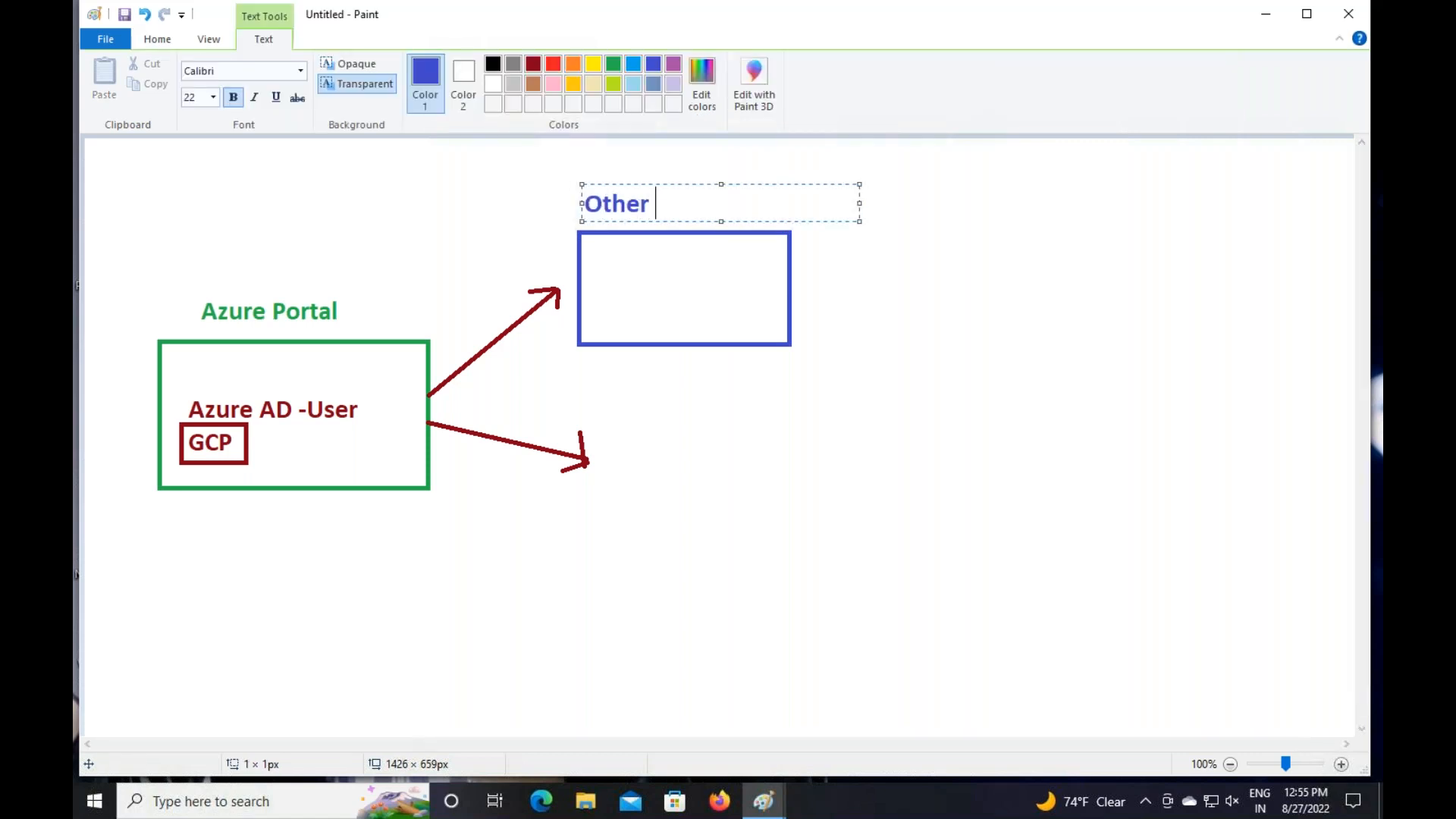
pyautogui.write('Azure Portal')
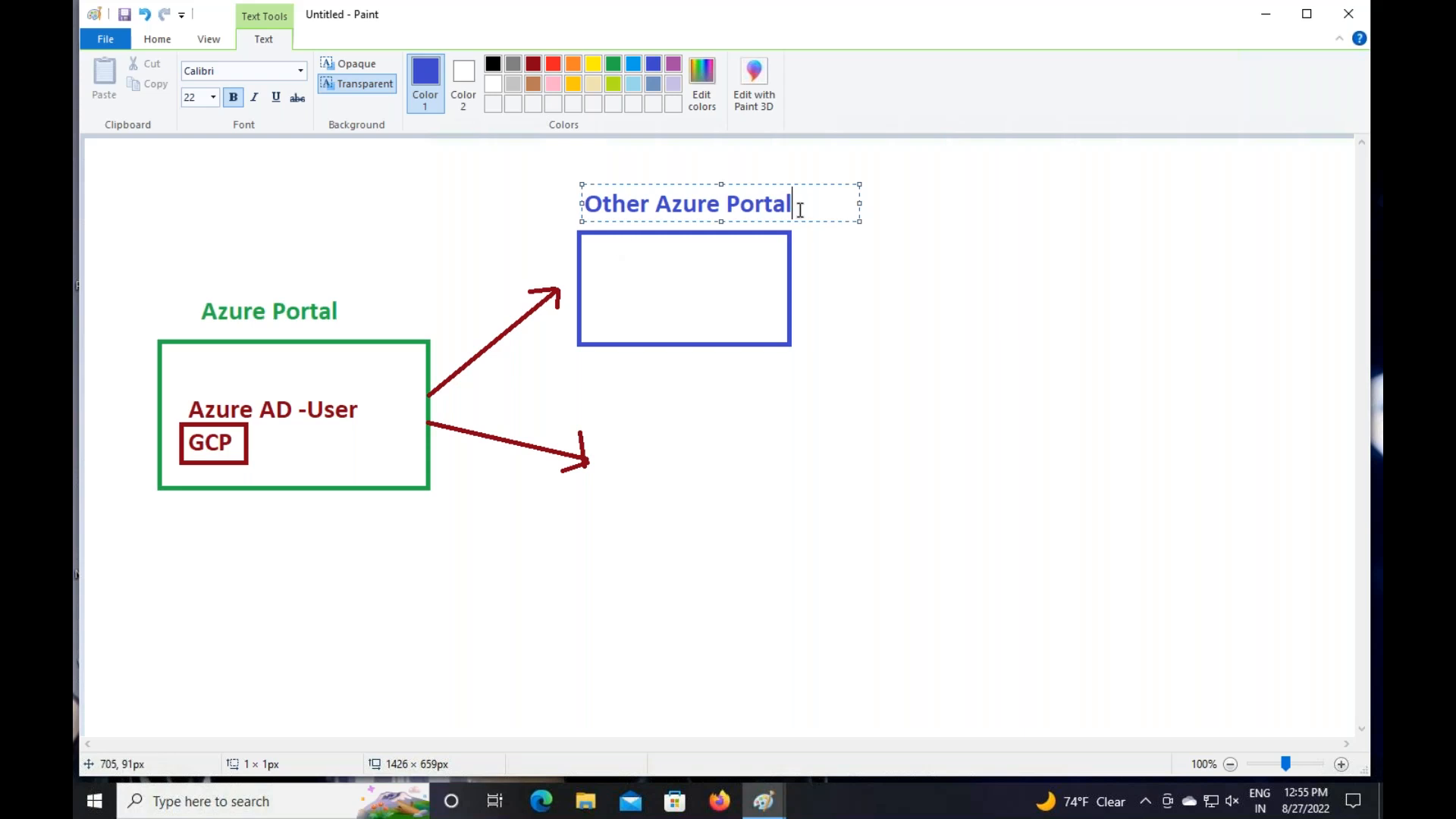
pyautogui.moveTo(797, 205); pyautogui.dragTo(491, 195)
pyautogui.click(552, 65)
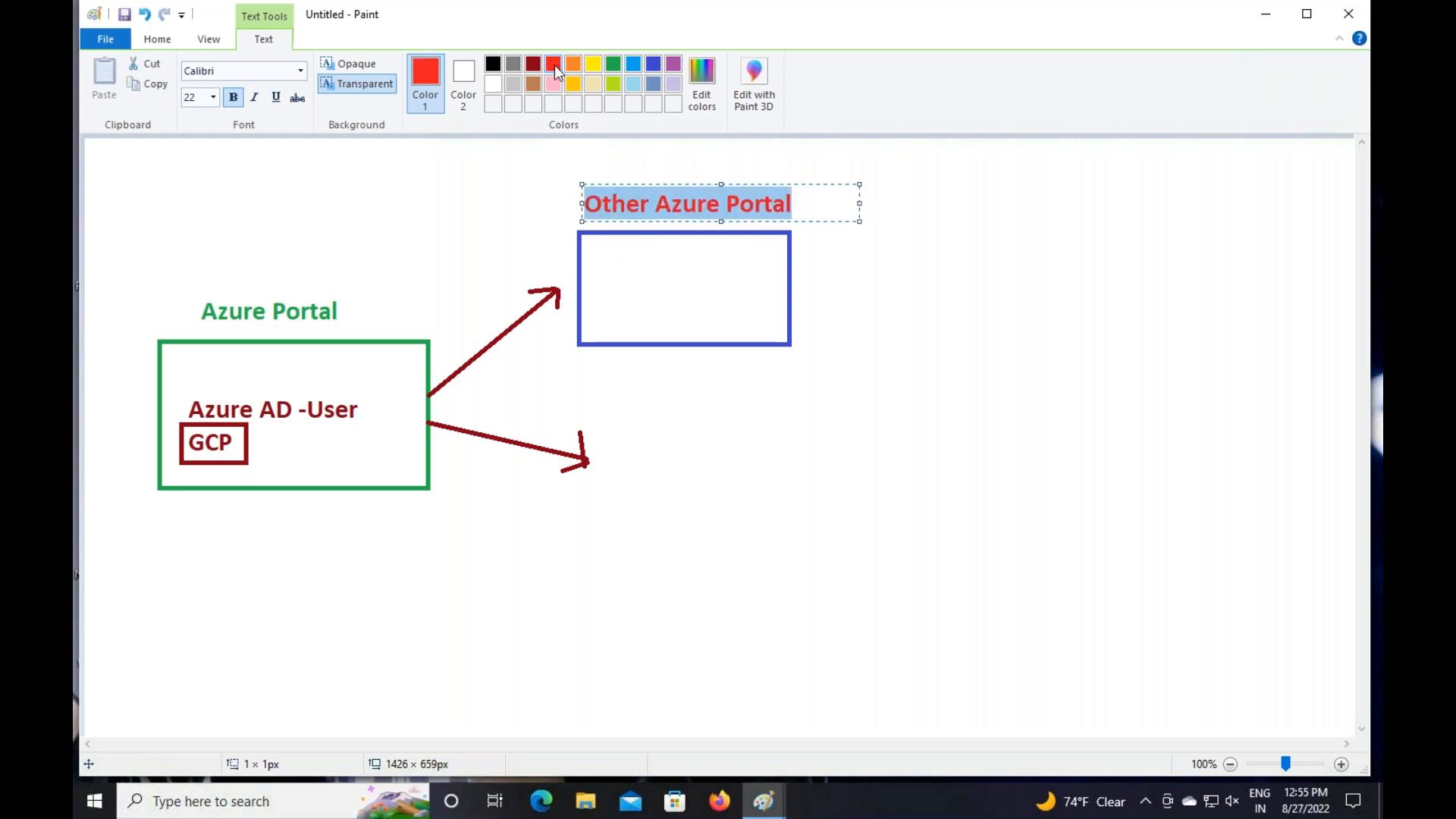
# Draw a red box at the lower arrow's tip
pyautogui.click(161, 41)
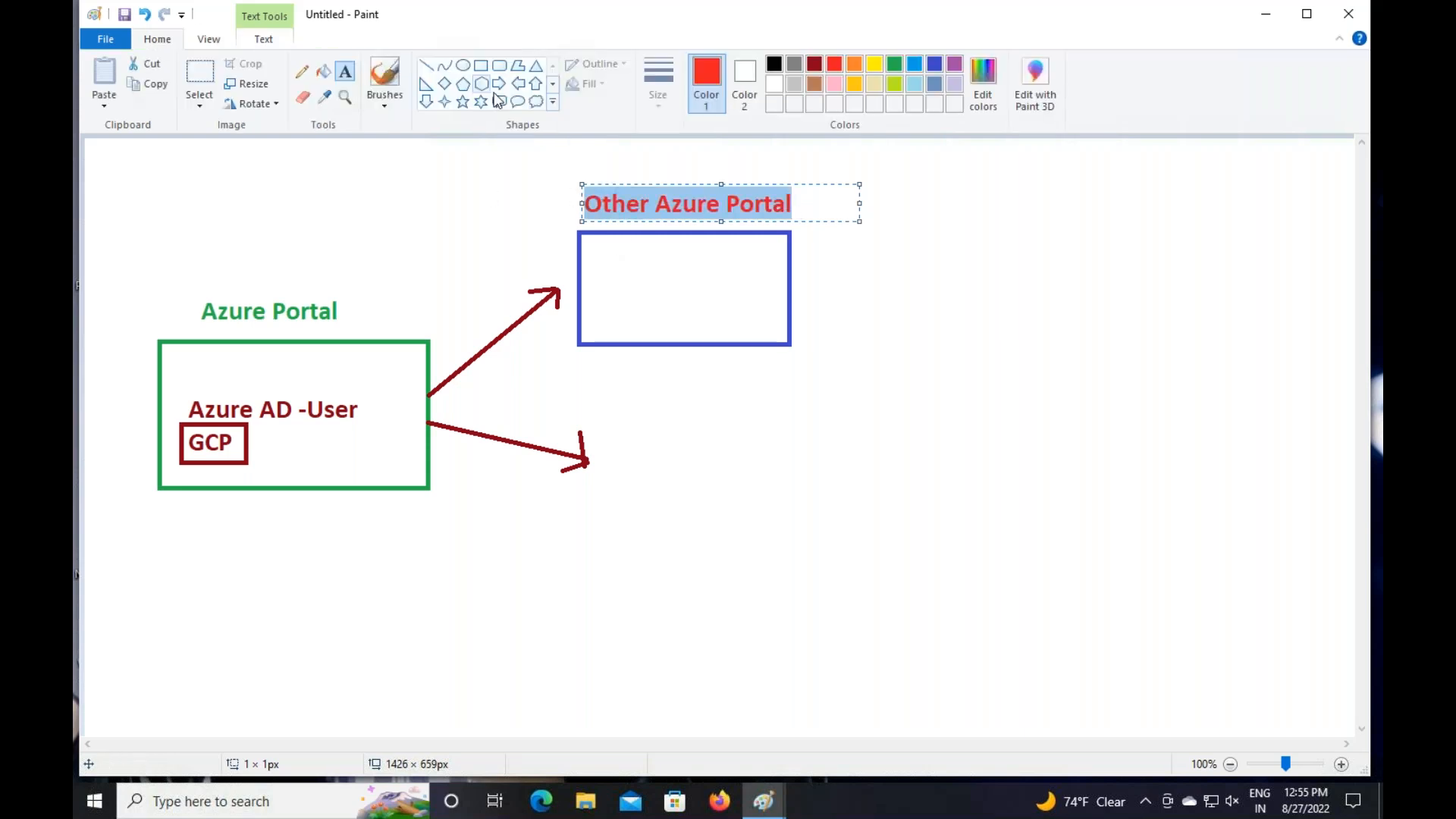
pyautogui.click(482, 68)
pyautogui.moveTo(606, 422)
pyautogui.mouseDown()
pyautogui.moveTo(745, 537)
pyautogui.moveTo(881, 537)
pyautogui.moveTo(818, 562)
pyautogui.moveTo(833, 559)
pyautogui.mouseUp()
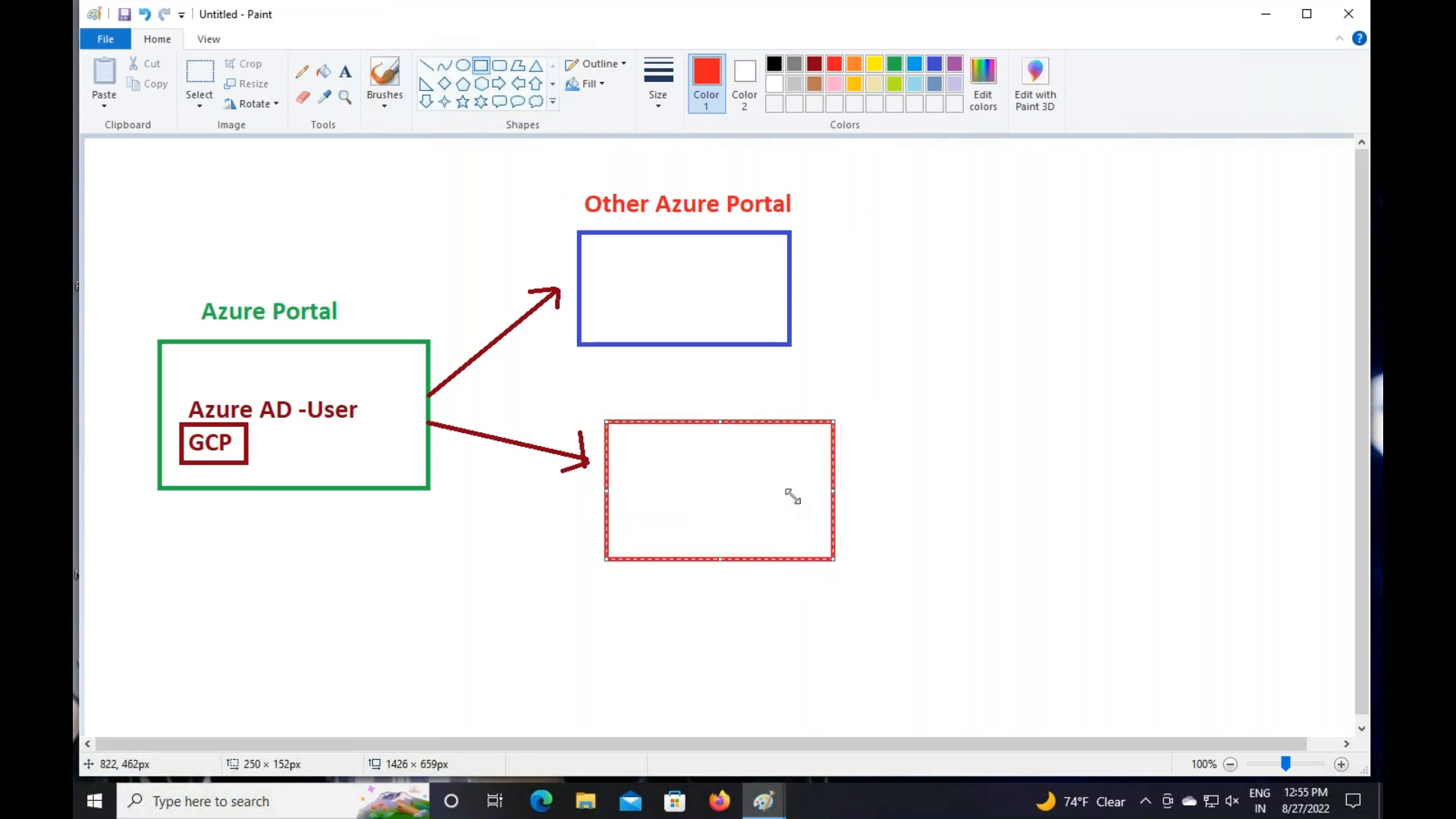
pyautogui.click(345, 72)
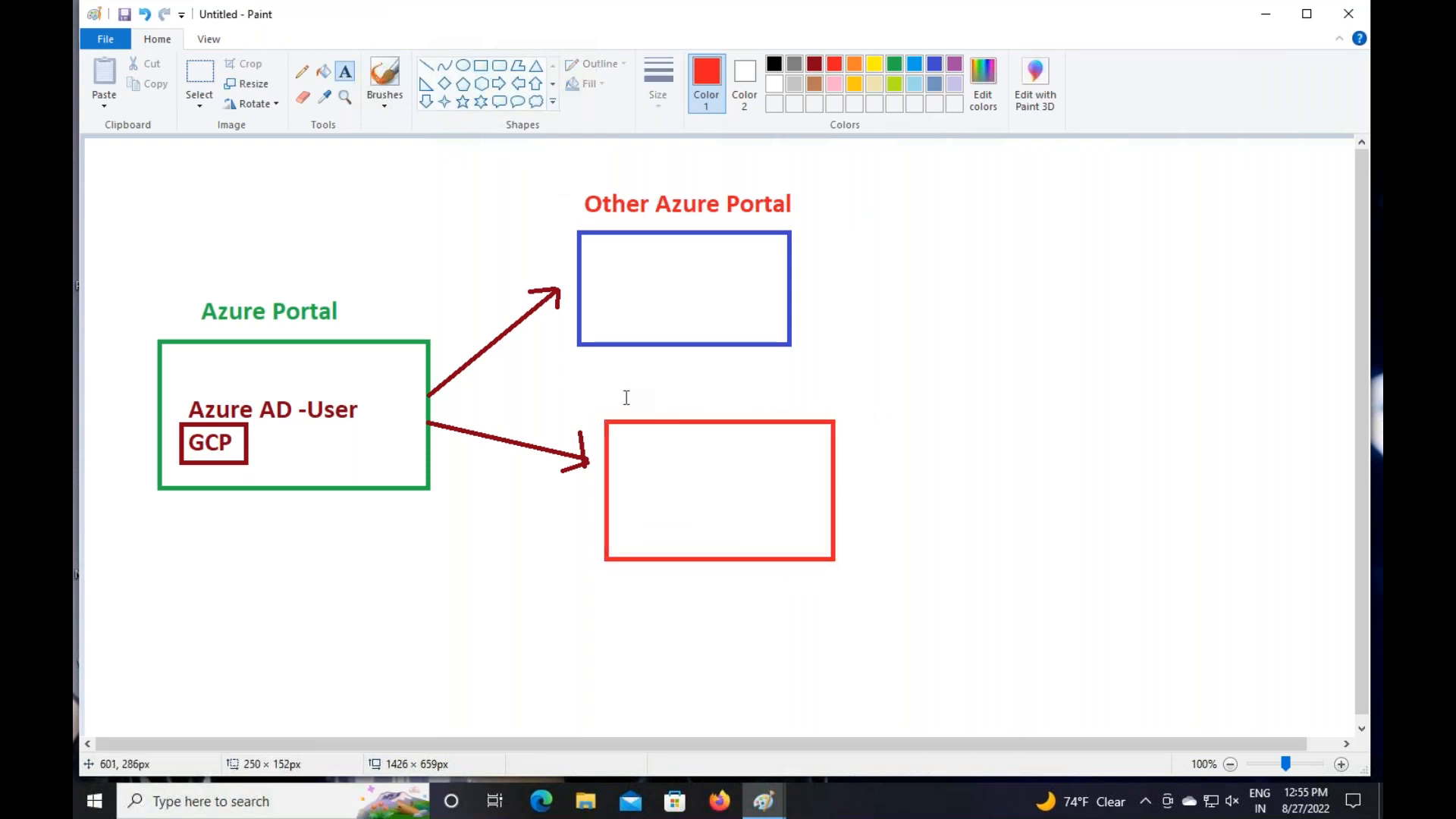
pyautogui.click(622, 377)
# Label the red box 'Identity for Azure Services' on one line in green
pyautogui.write('Identi')
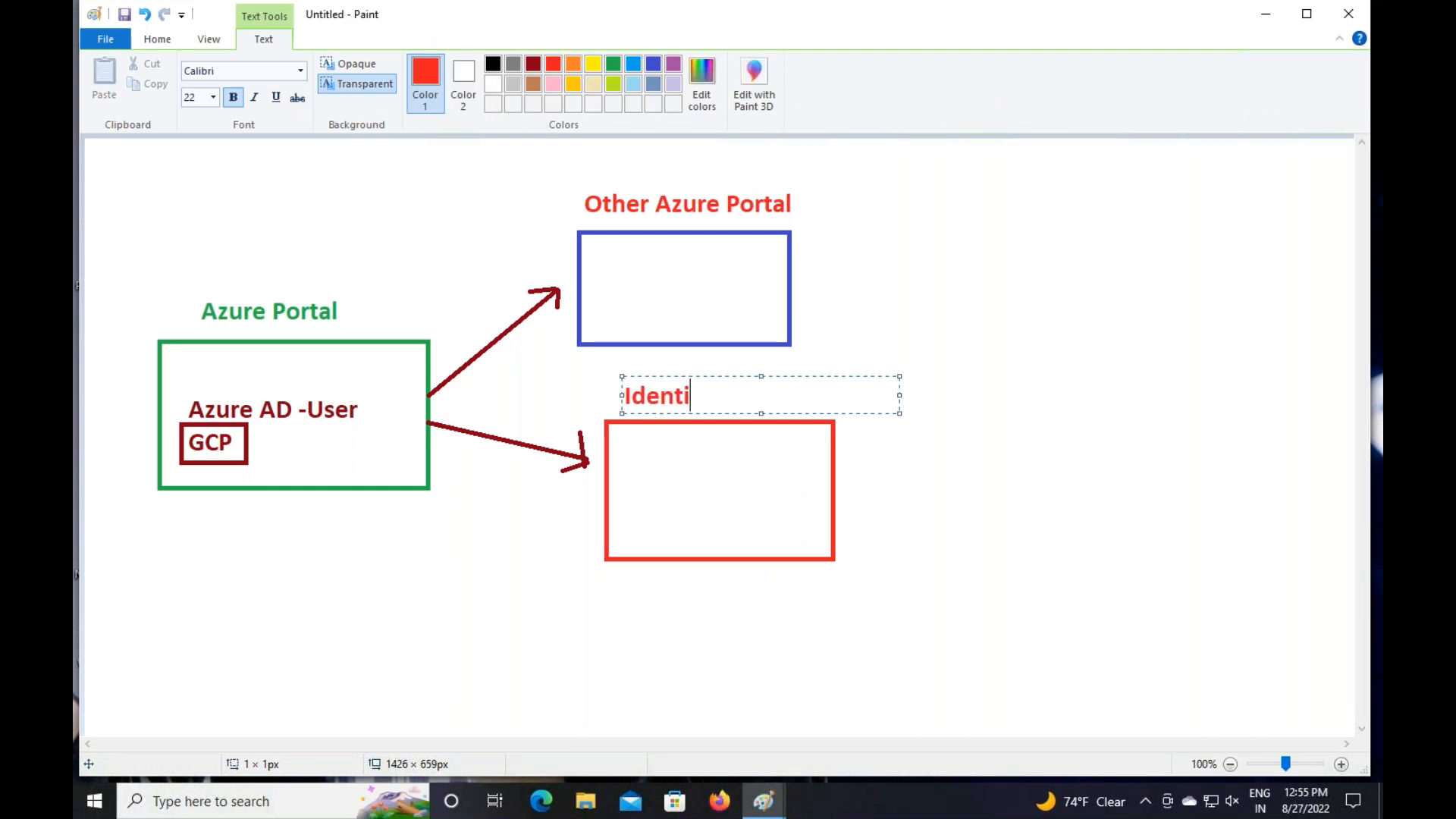
pyautogui.write('ty for ')
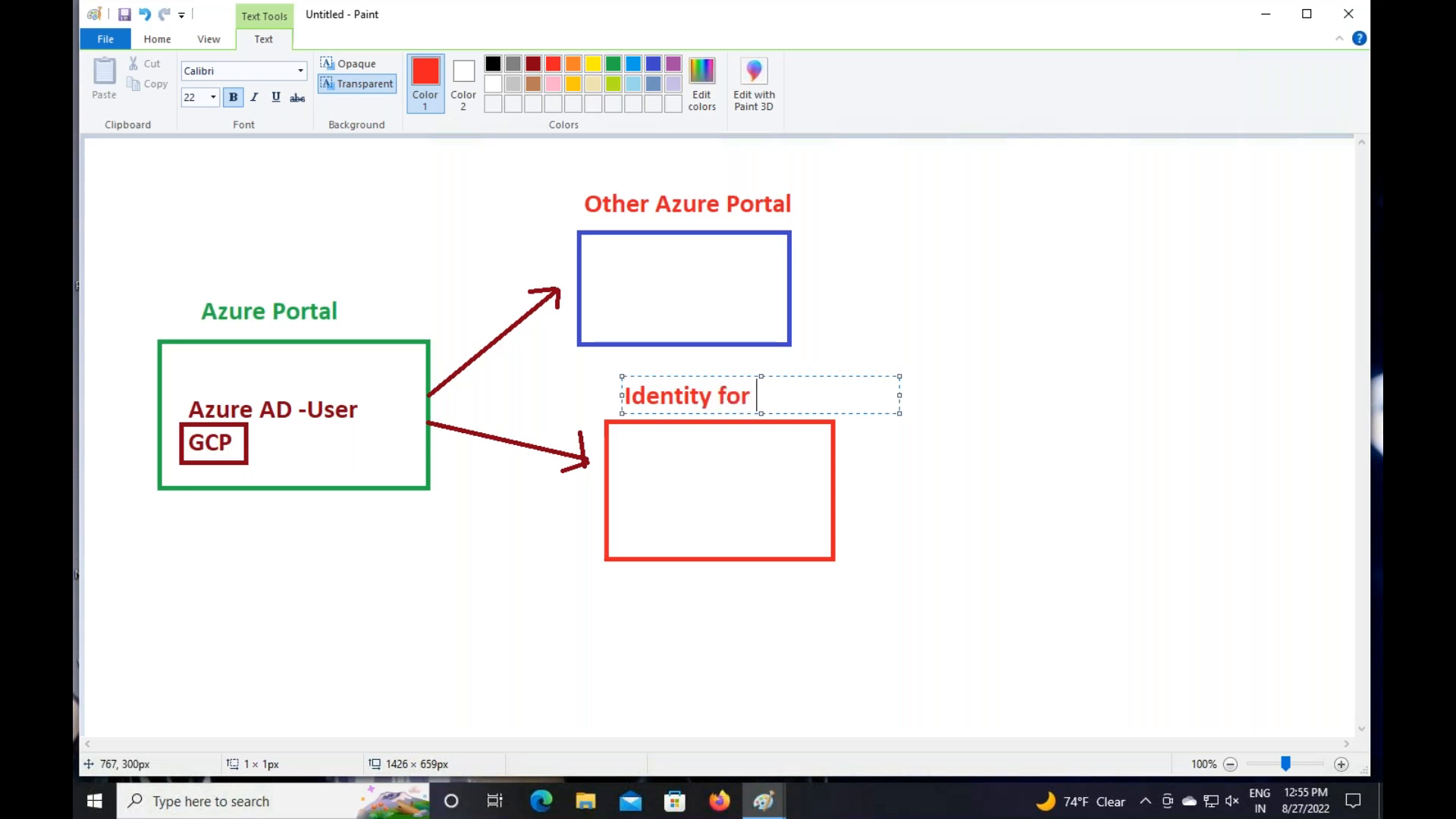
pyautogui.write('Azur')
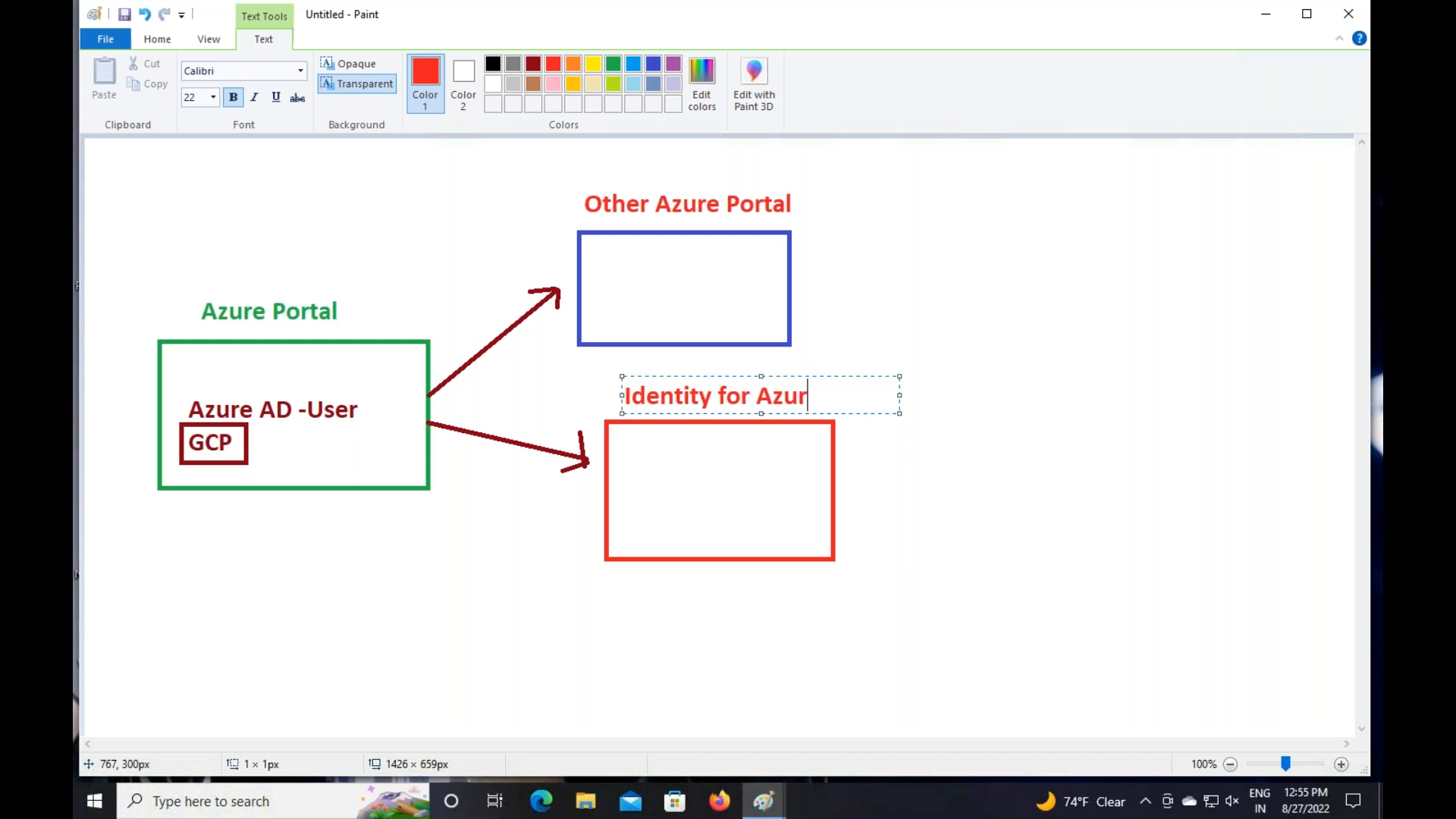
pyautogui.write('e Services')
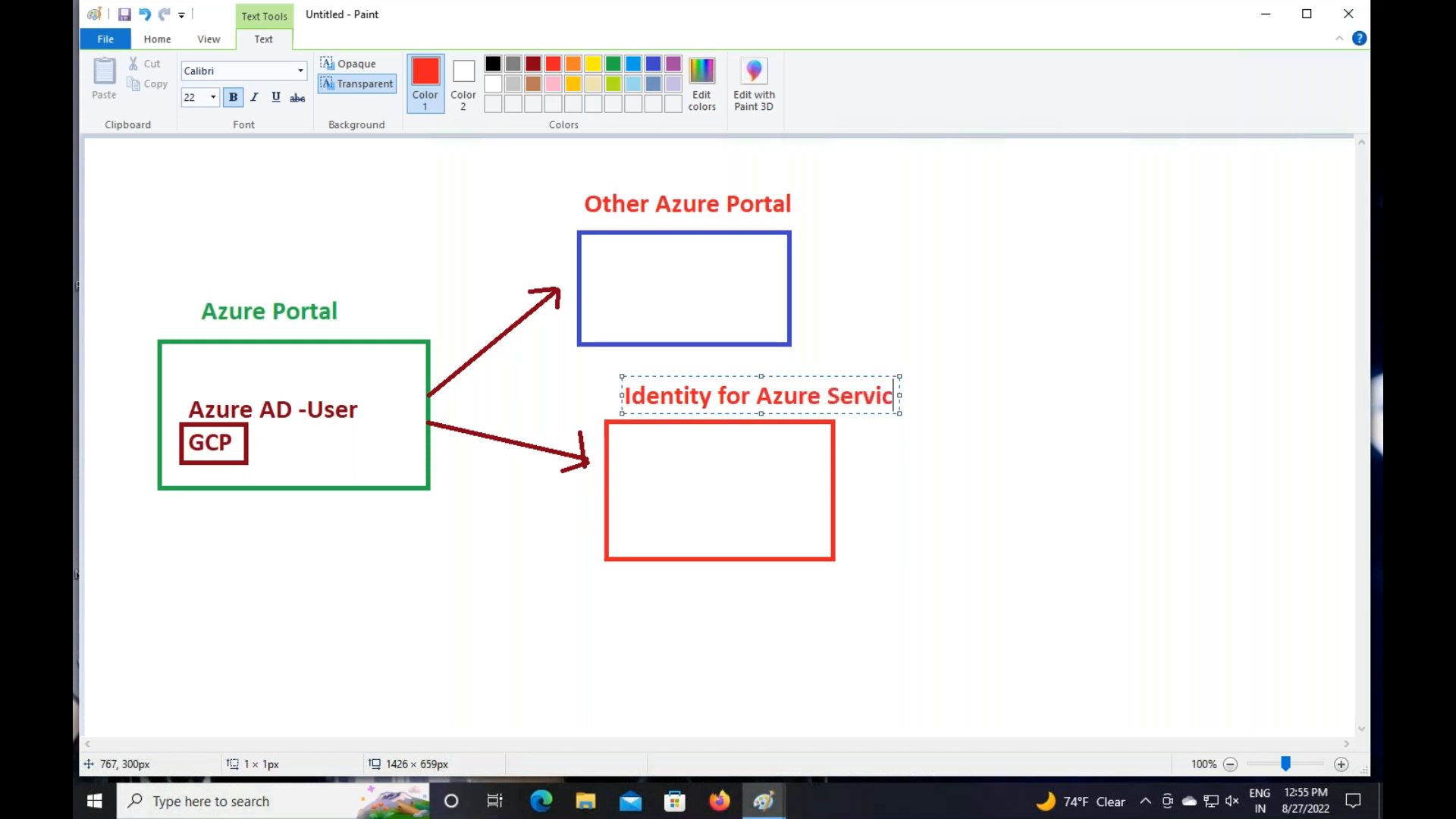
pyautogui.moveTo(899, 415); pyautogui.dragTo(531, 370)
pyautogui.click(612, 63)
pyautogui.click(889, 311)
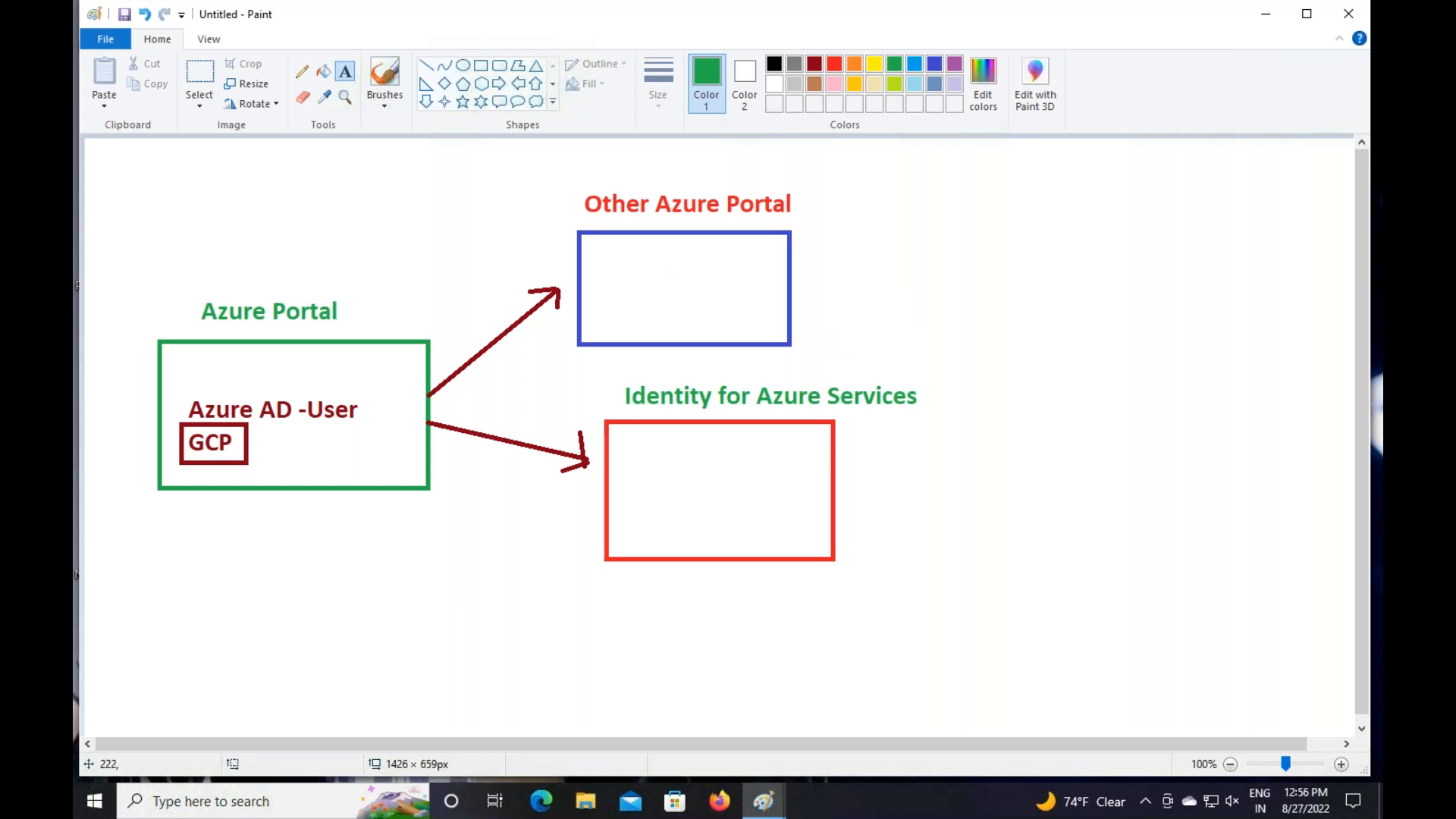
# Add a two-line note 'Root AC' / '100% Permissions' below the Azure Portal box
pyautogui.moveTo(177, 513); pyautogui.dragTo(455, 595)
pyautogui.write('Roo')
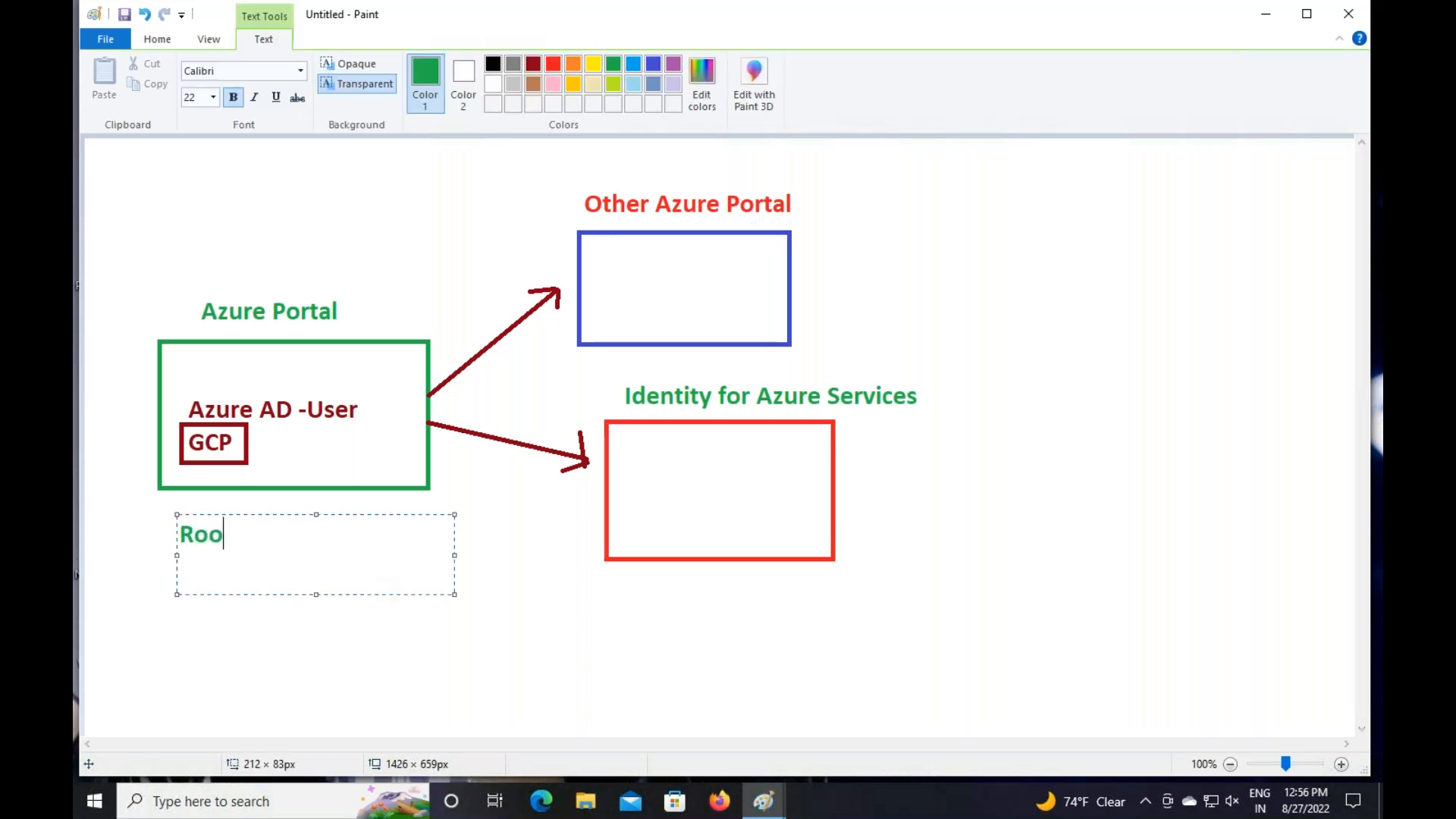
pyautogui.write('t AC')
pyautogui.press('Return')
pyautogui.write('100')
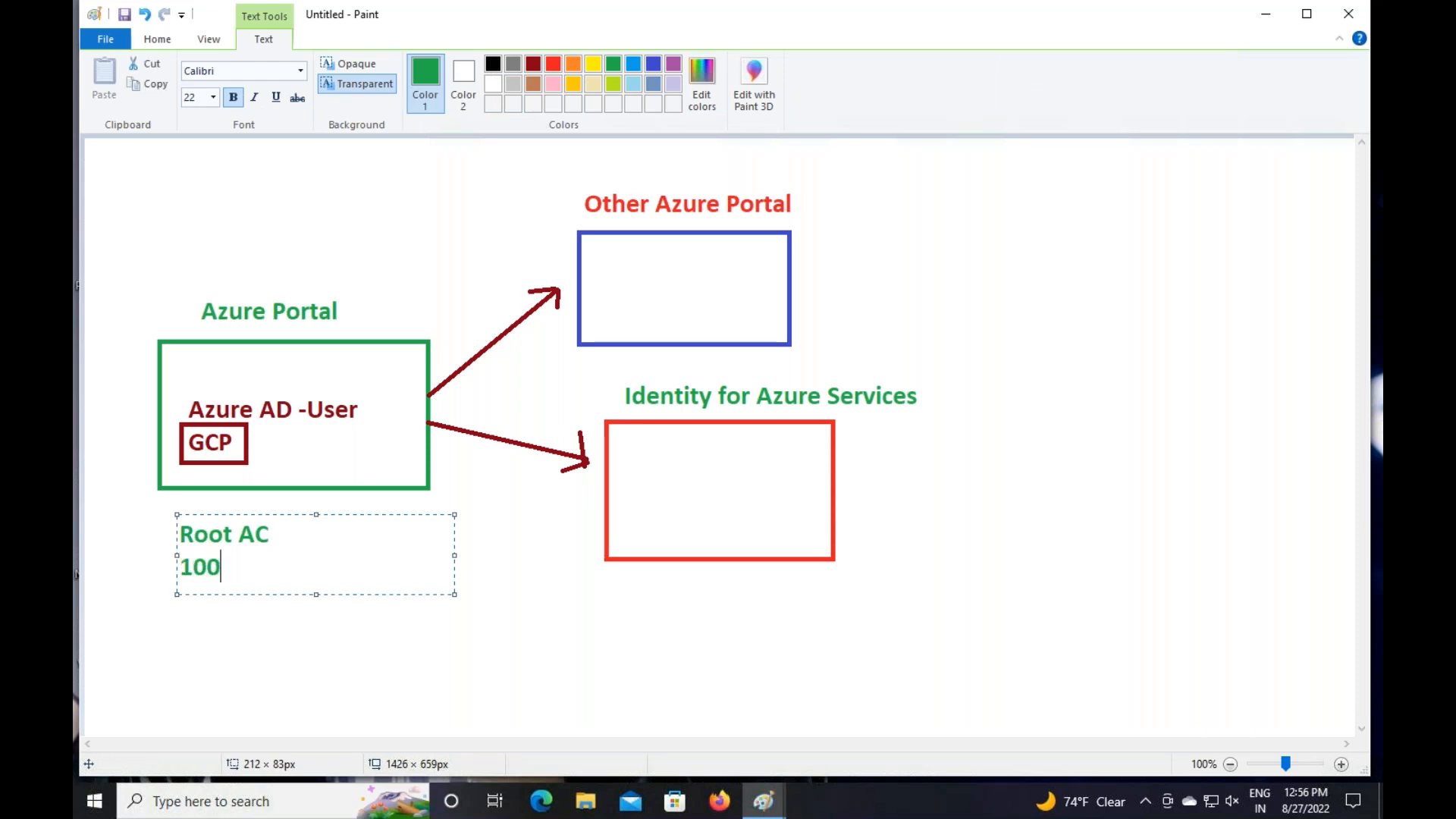
pyautogui.write('% Permissions')
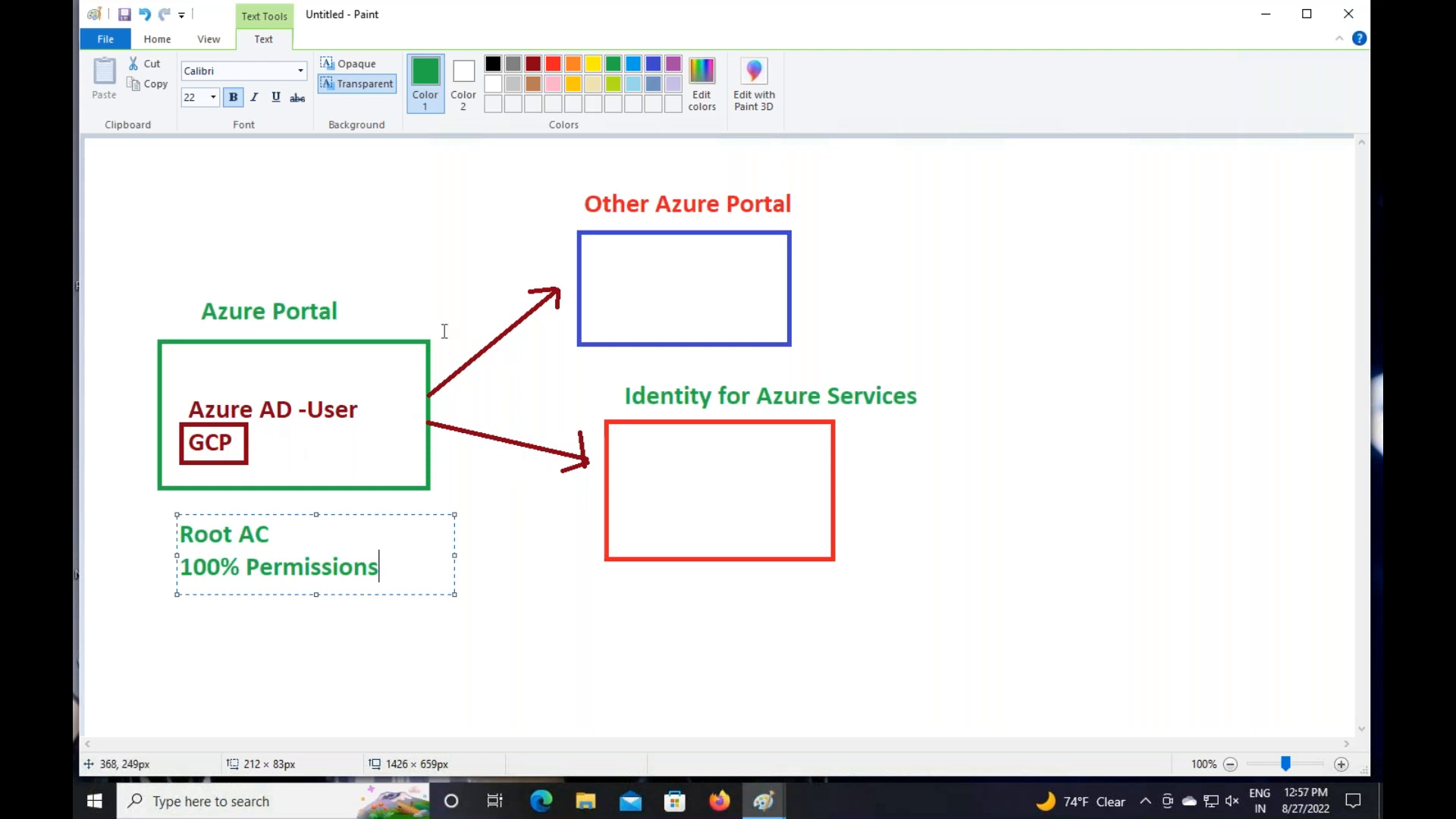
# Add the label 'RBAC' beside the upper arrow
pyautogui.click(436, 288)
pyautogui.click(437, 288)
pyautogui.write('RBAC')
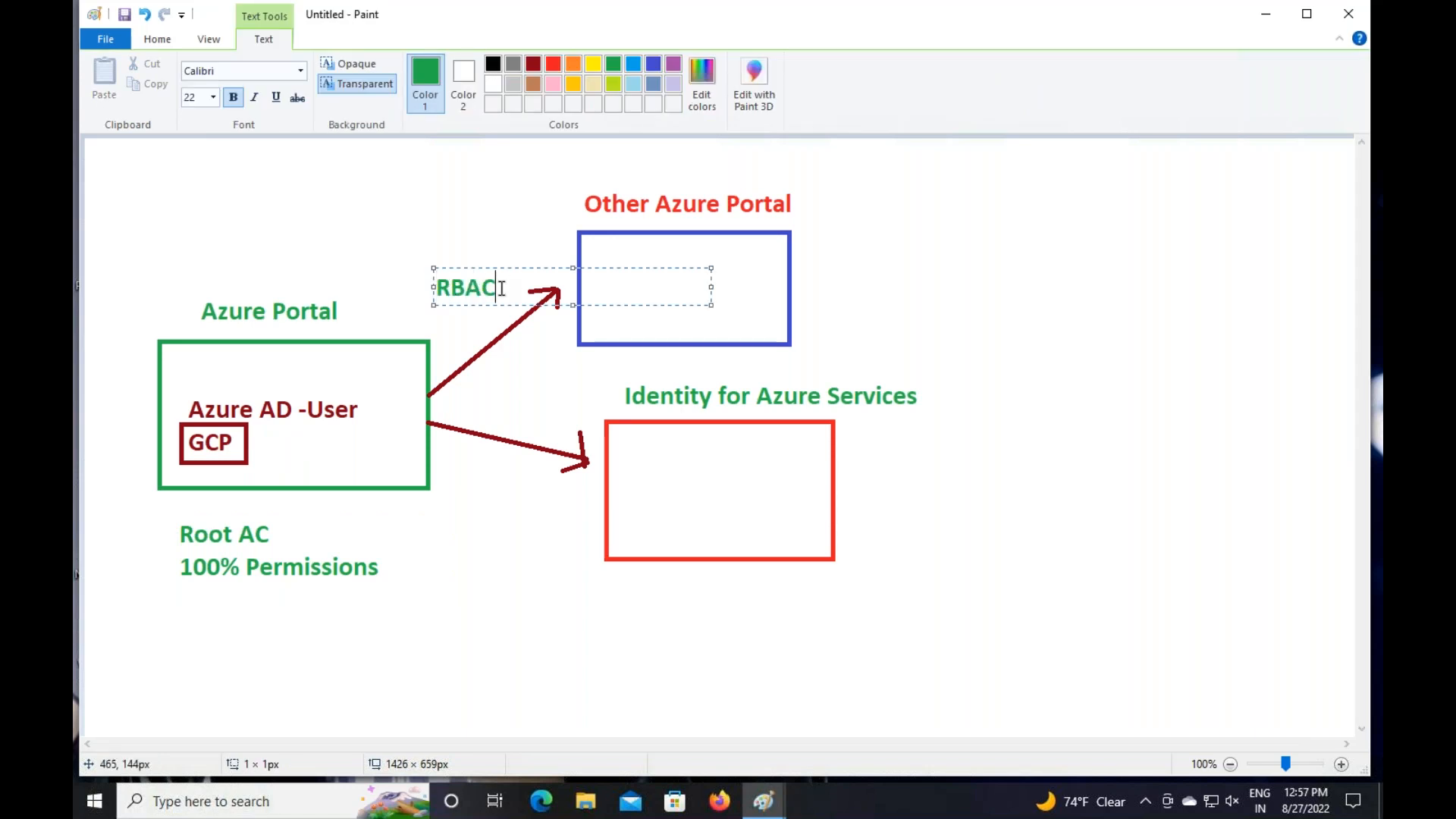
# Recolour the RBAC label beside the upper arrow blue and commit it
pyautogui.doubleClick(450, 287)
pyautogui.click(652, 64)
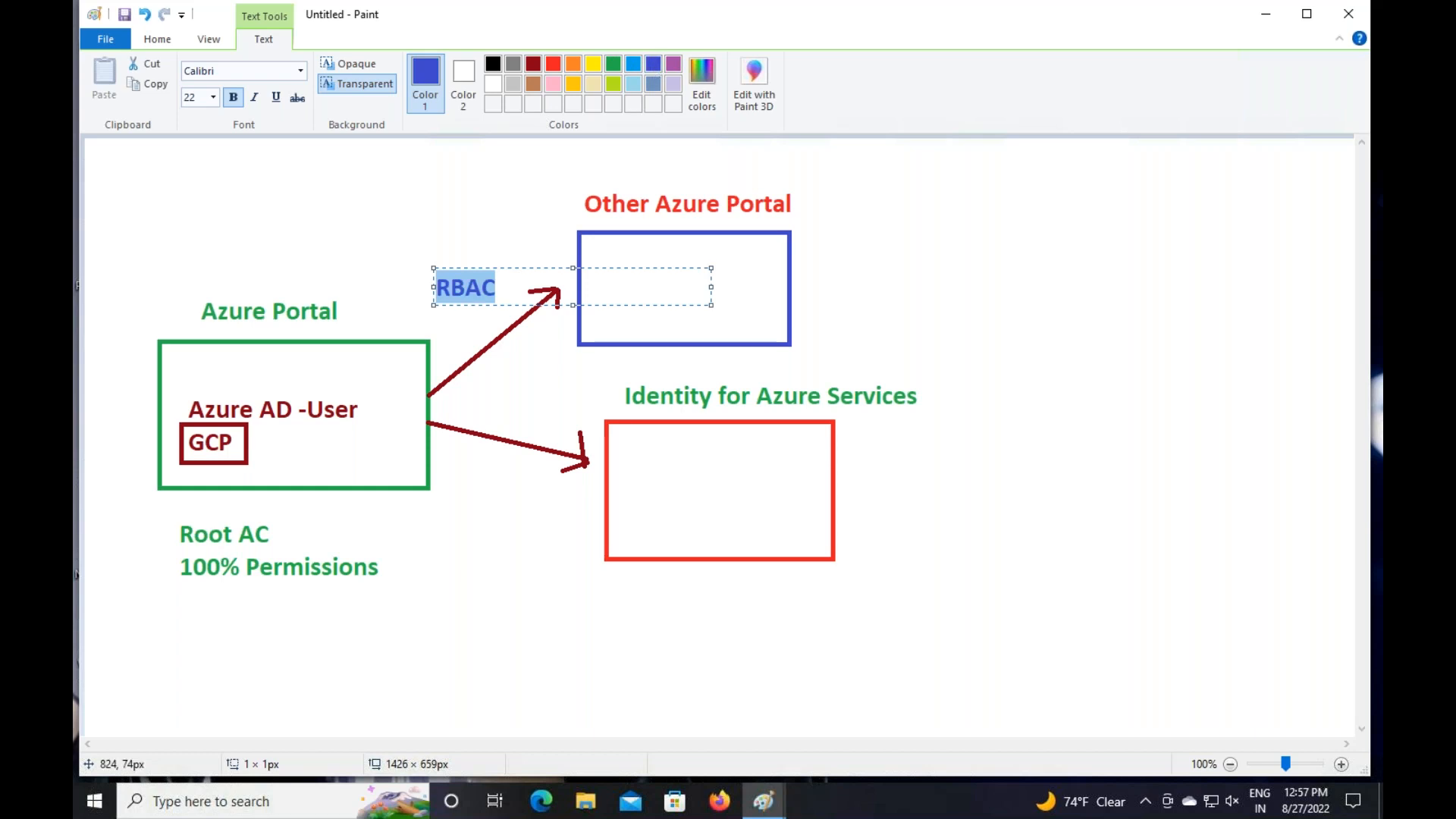
pyautogui.click(710, 194)
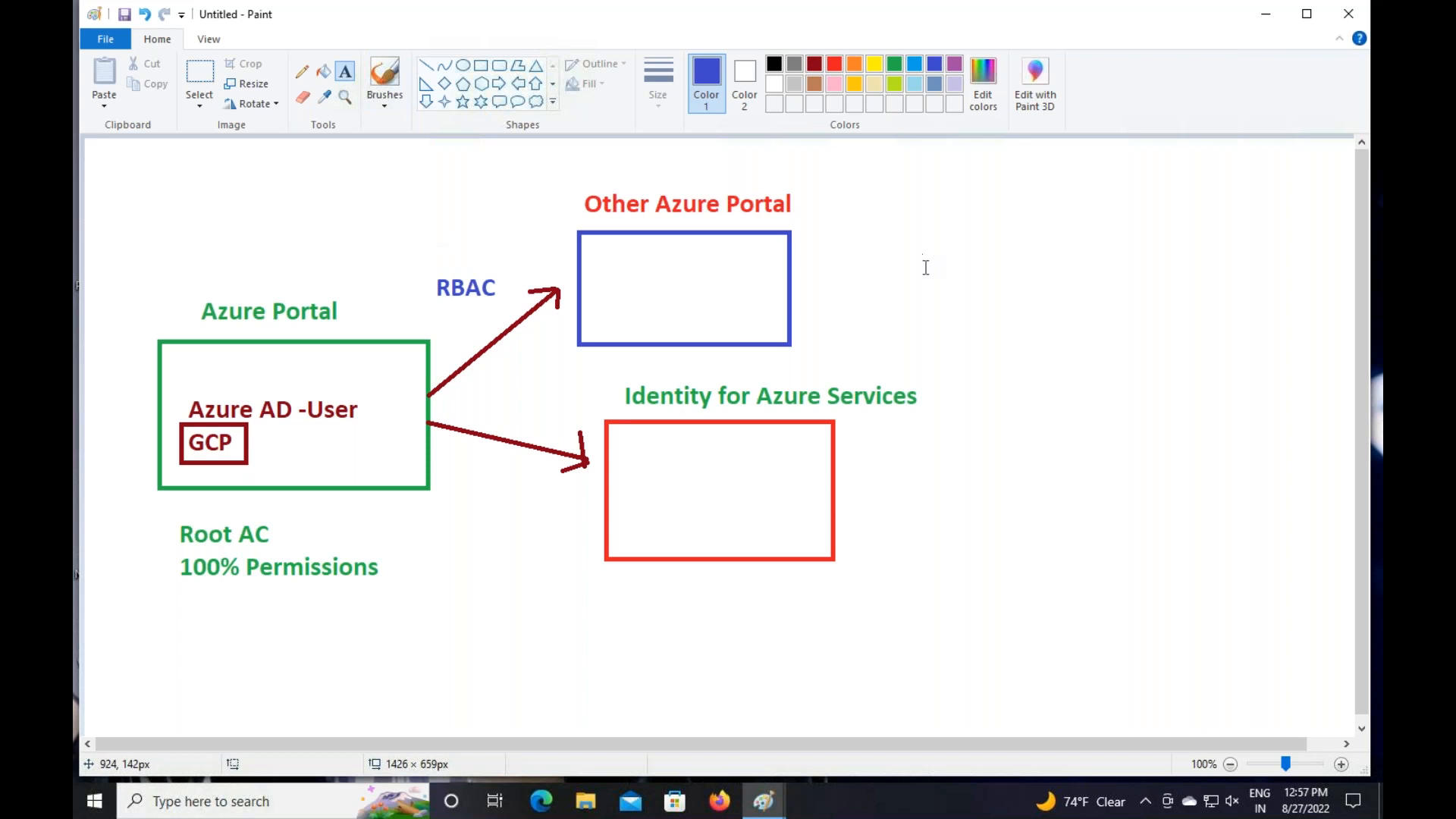
# Add a two-line note right of the Other Azure Portal box: 'Share Access of Subscription' and 'Share Access of Services'
pyautogui.moveTo(858, 209); pyautogui.dragTo(1168, 371)
pyautogui.write('Share Access')
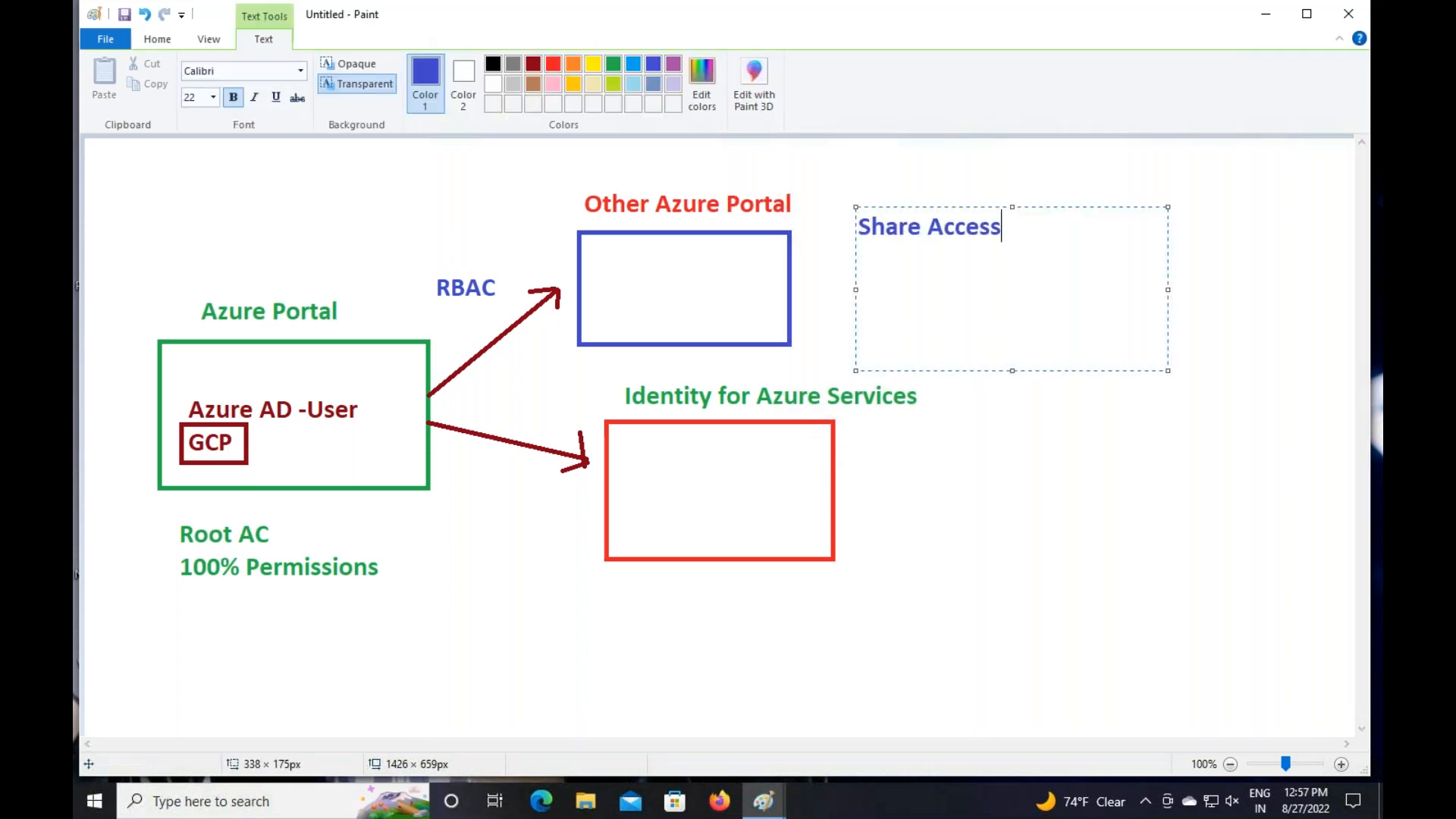
pyautogui.write(' of Subscriptions')
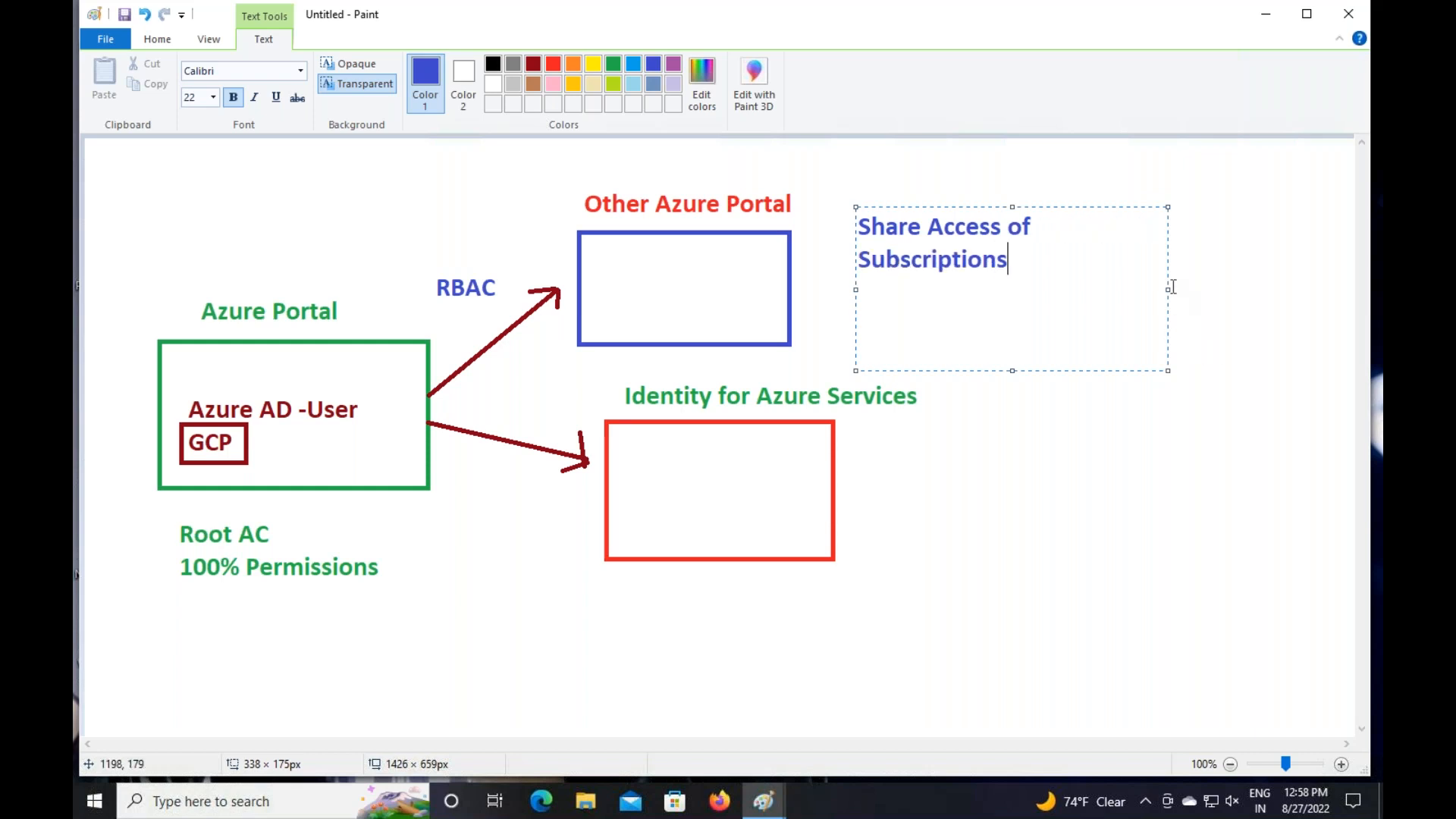
pyautogui.moveTo(1167, 289); pyautogui.dragTo(1237, 290)
pyautogui.press('BackSpace')
pyautogui.press('Return')
pyautogui.write('S')
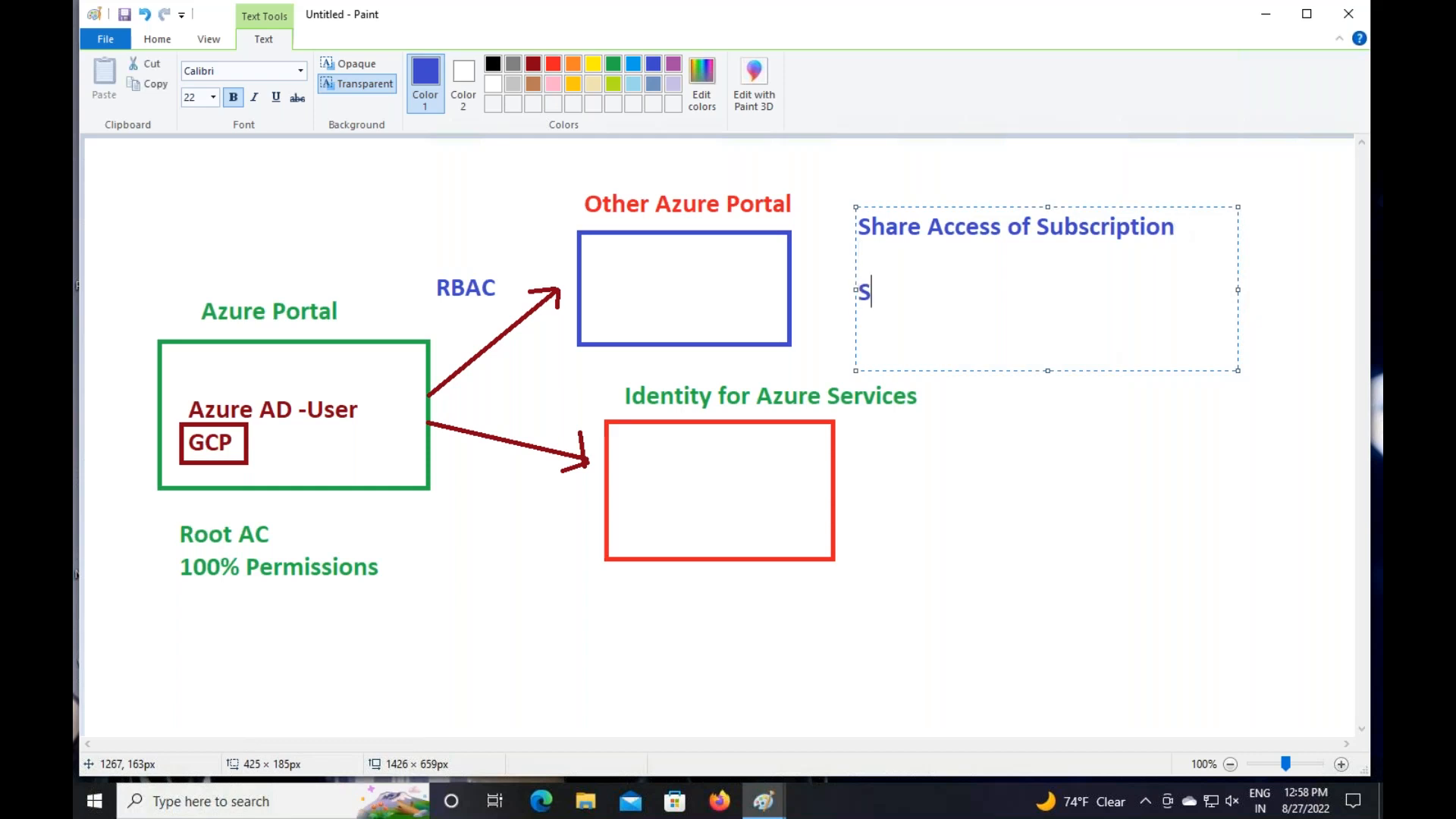
pyautogui.write('hare Access of A')
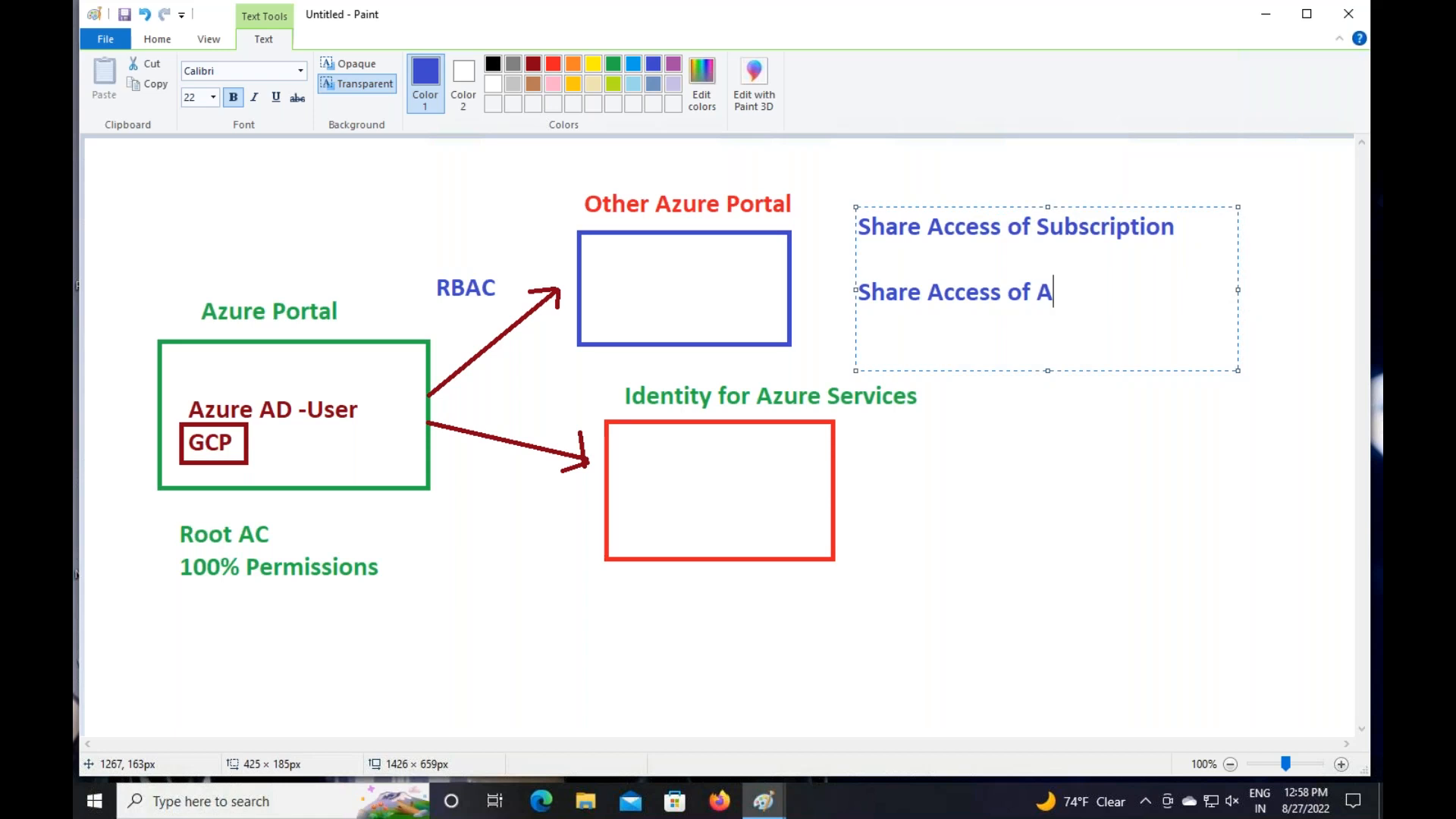
pyautogui.press('BackSpace')
pyautogui.write('Services')
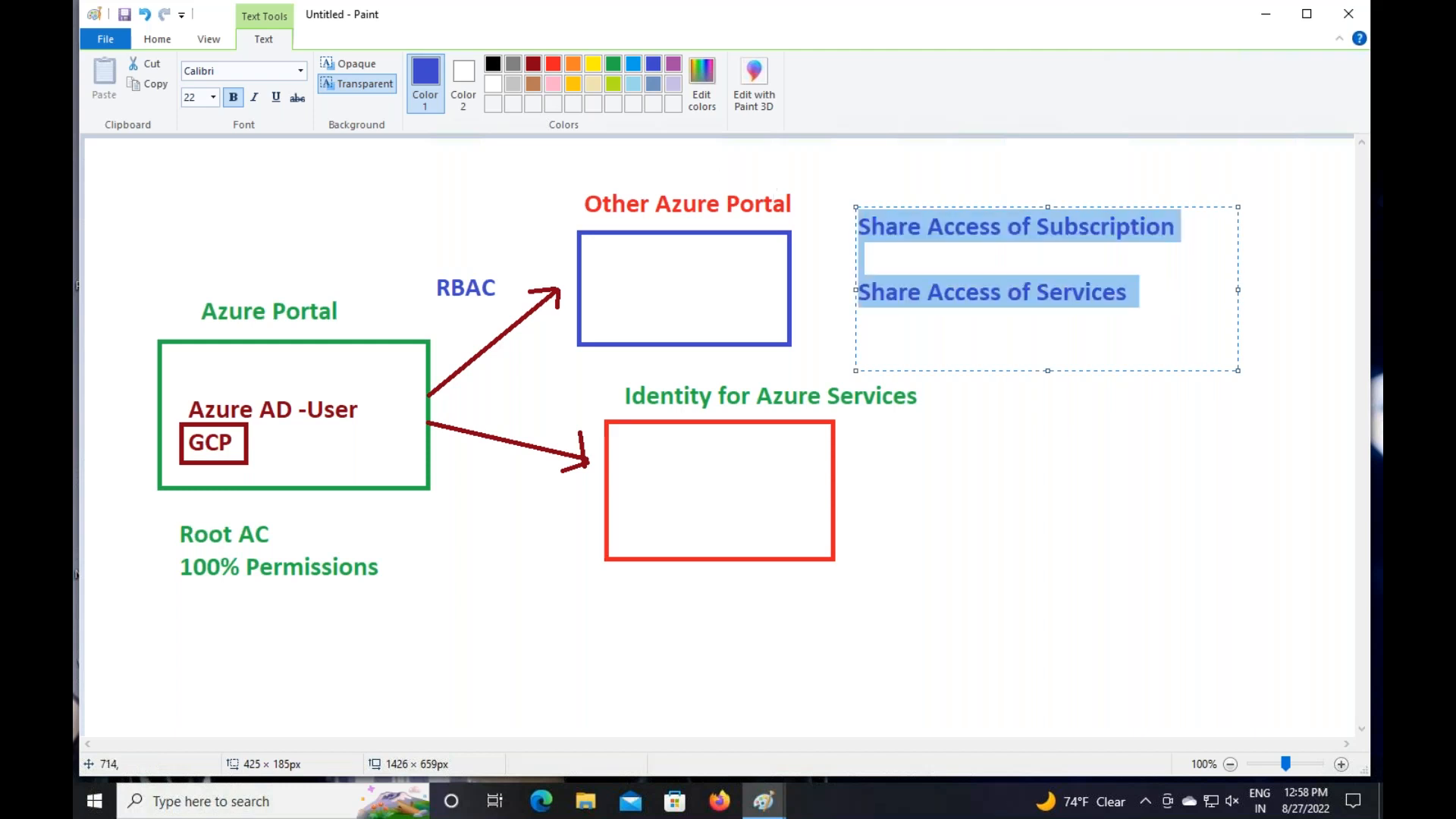
# Make the note text black
pyautogui.click(558, 67)
pyautogui.click(498, 67)
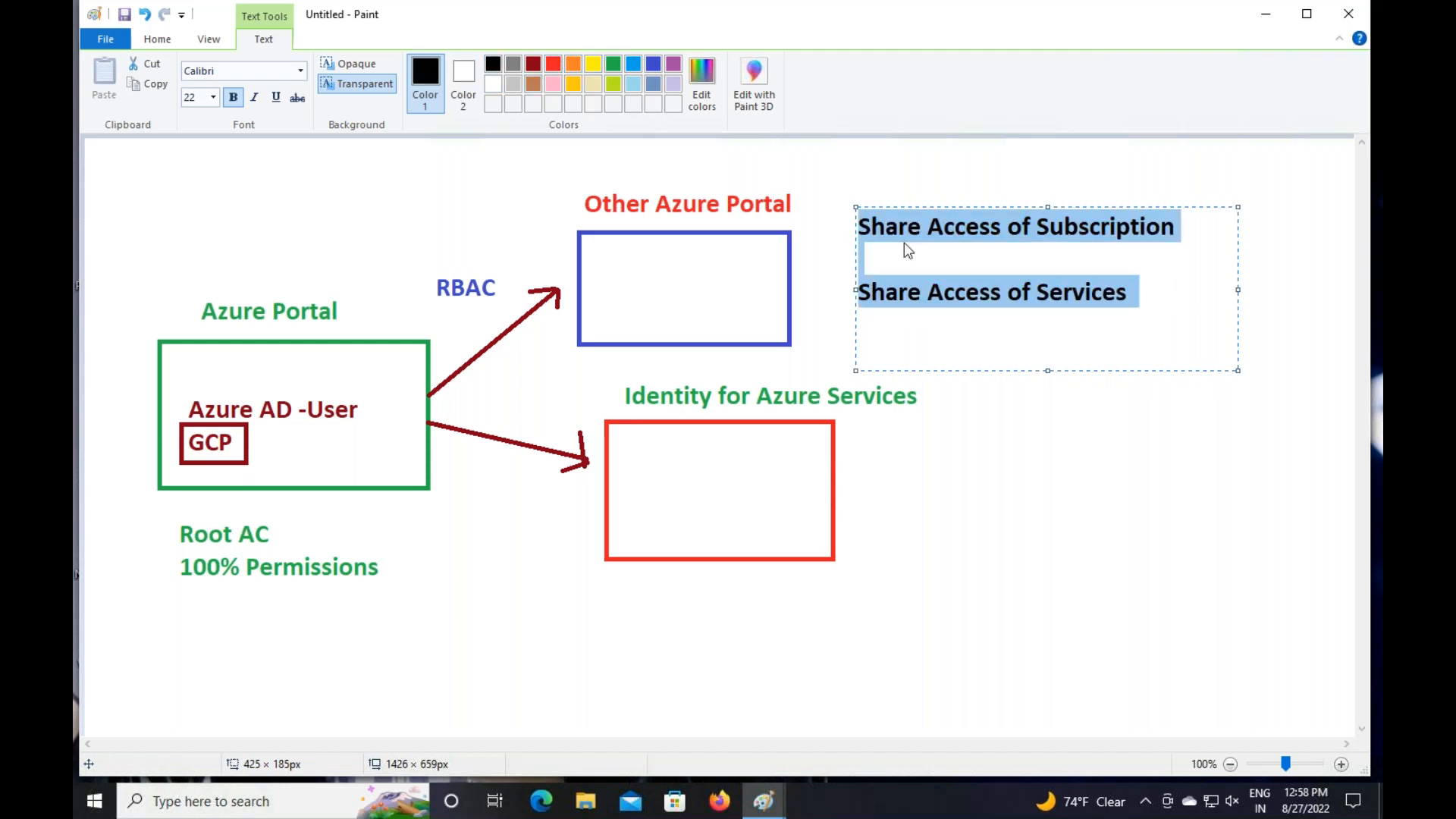
pyautogui.click(1122, 289)
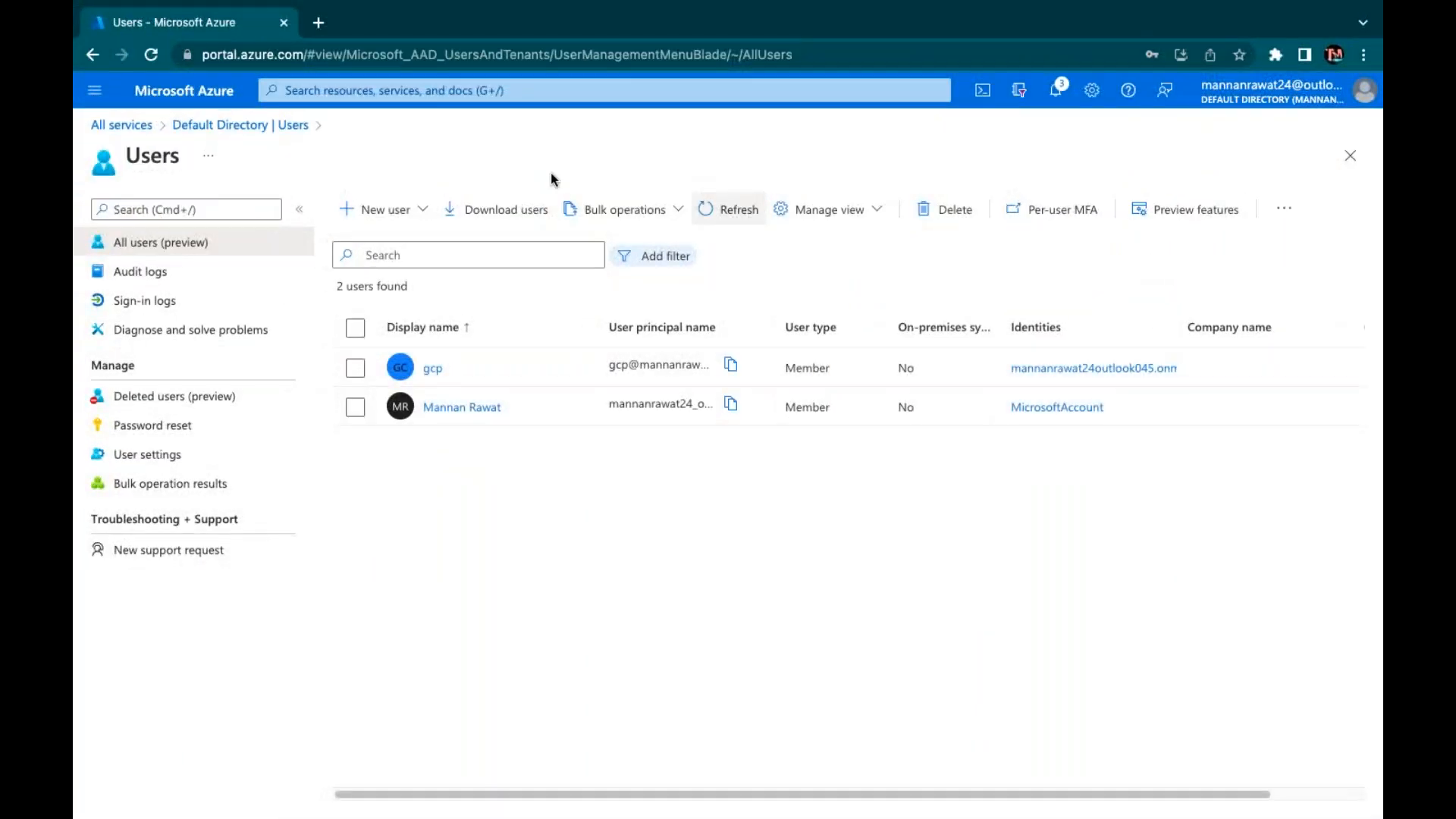
# Open the Azure portal home page in a second browser tab
pyautogui.rightClick(174, 92)
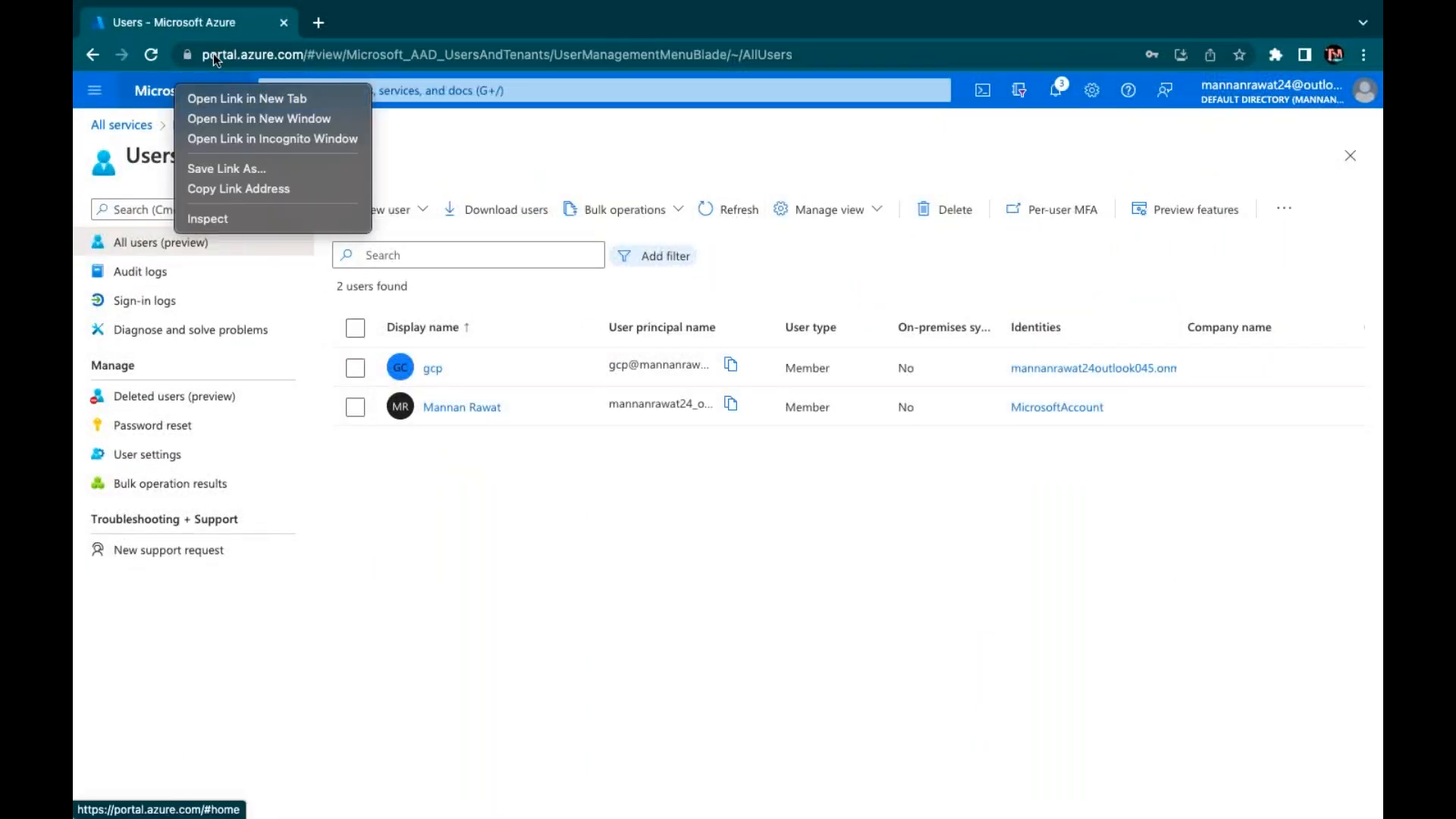
pyautogui.click(110, 92)
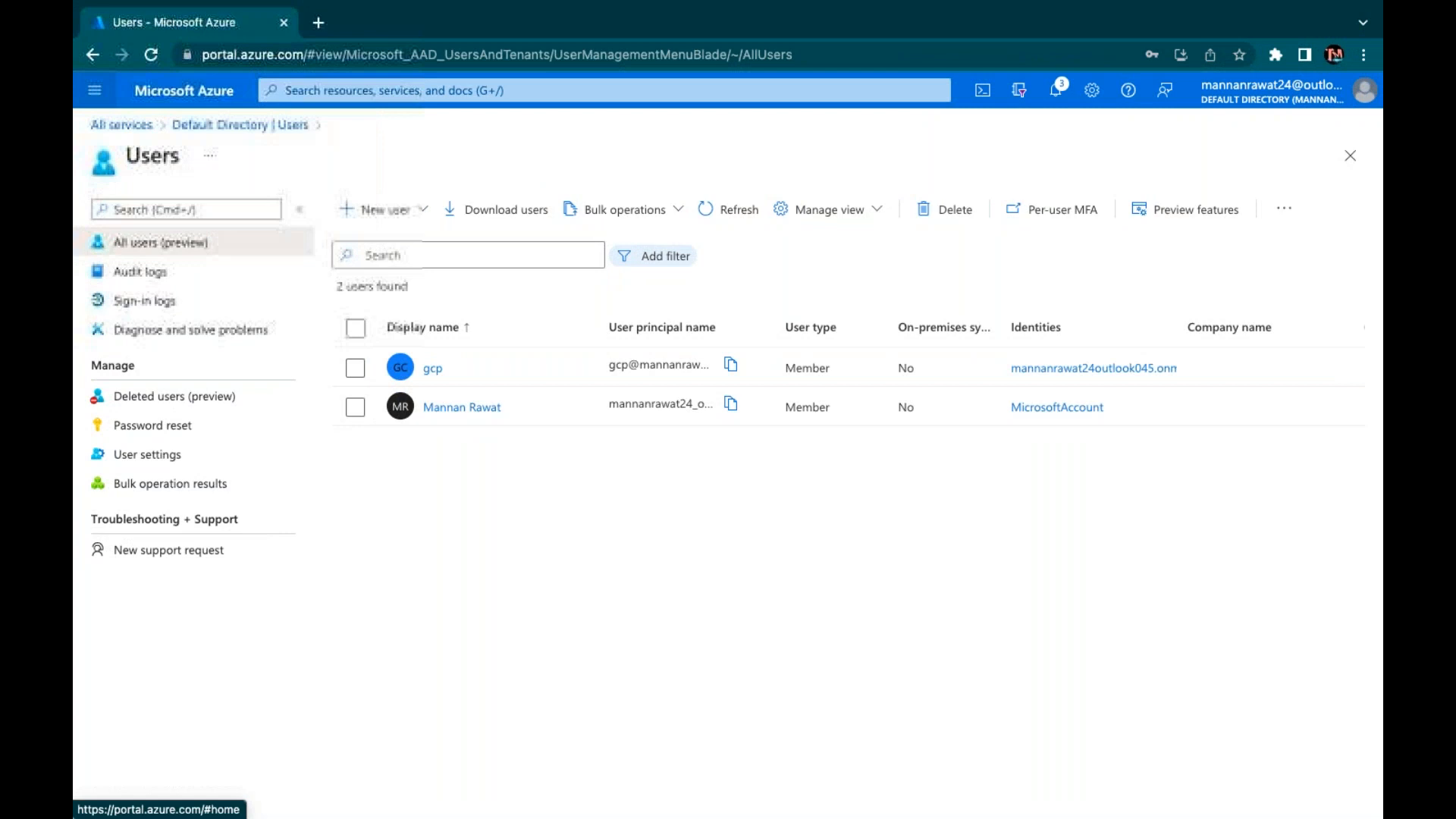
pyautogui.rightClick(178, 91)
pyautogui.click(217, 102)
pyautogui.click(382, 23)
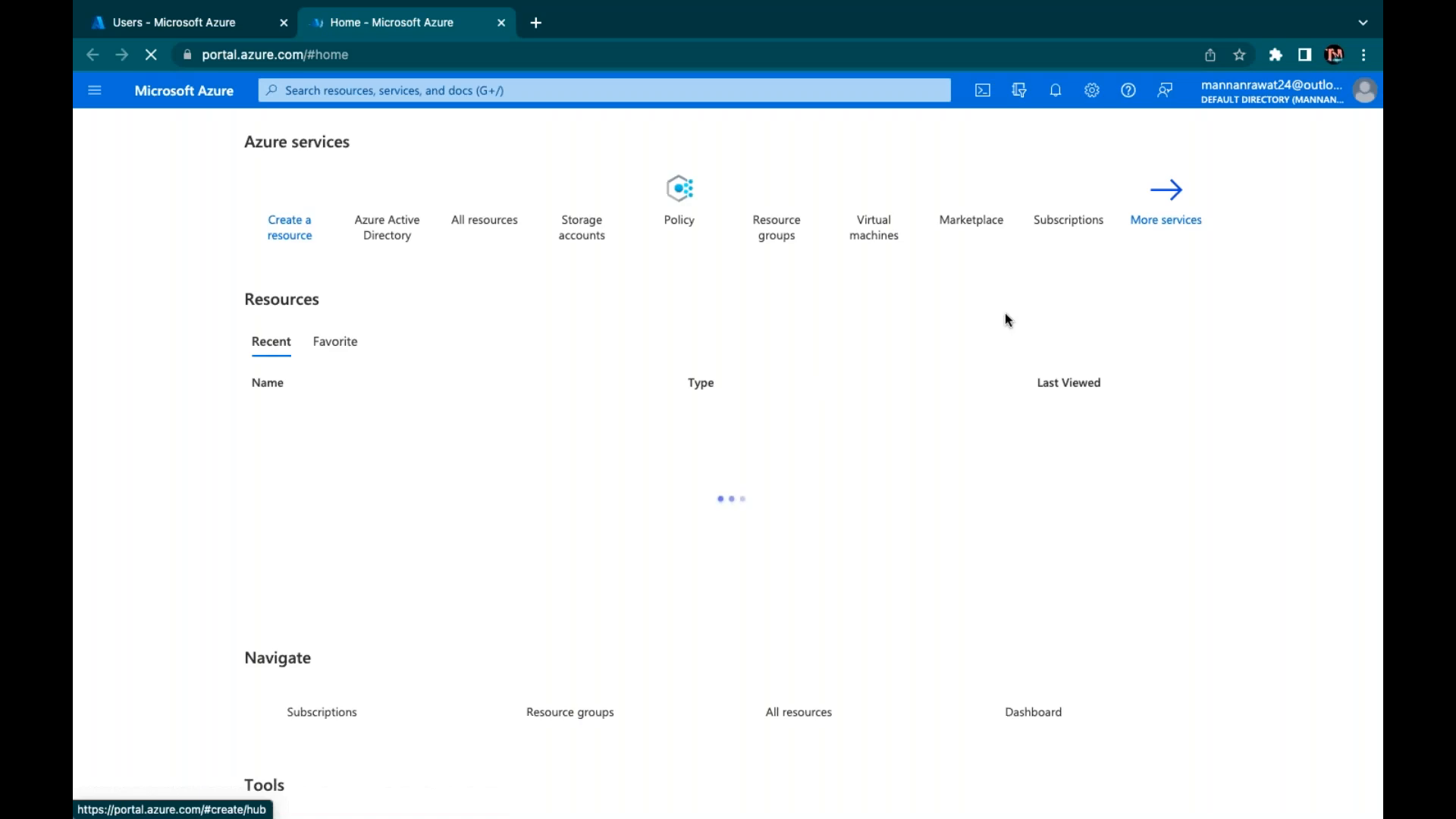
# Show the Subscriptions page from All services, then return to the Users list tab
pyautogui.click(1166, 201)
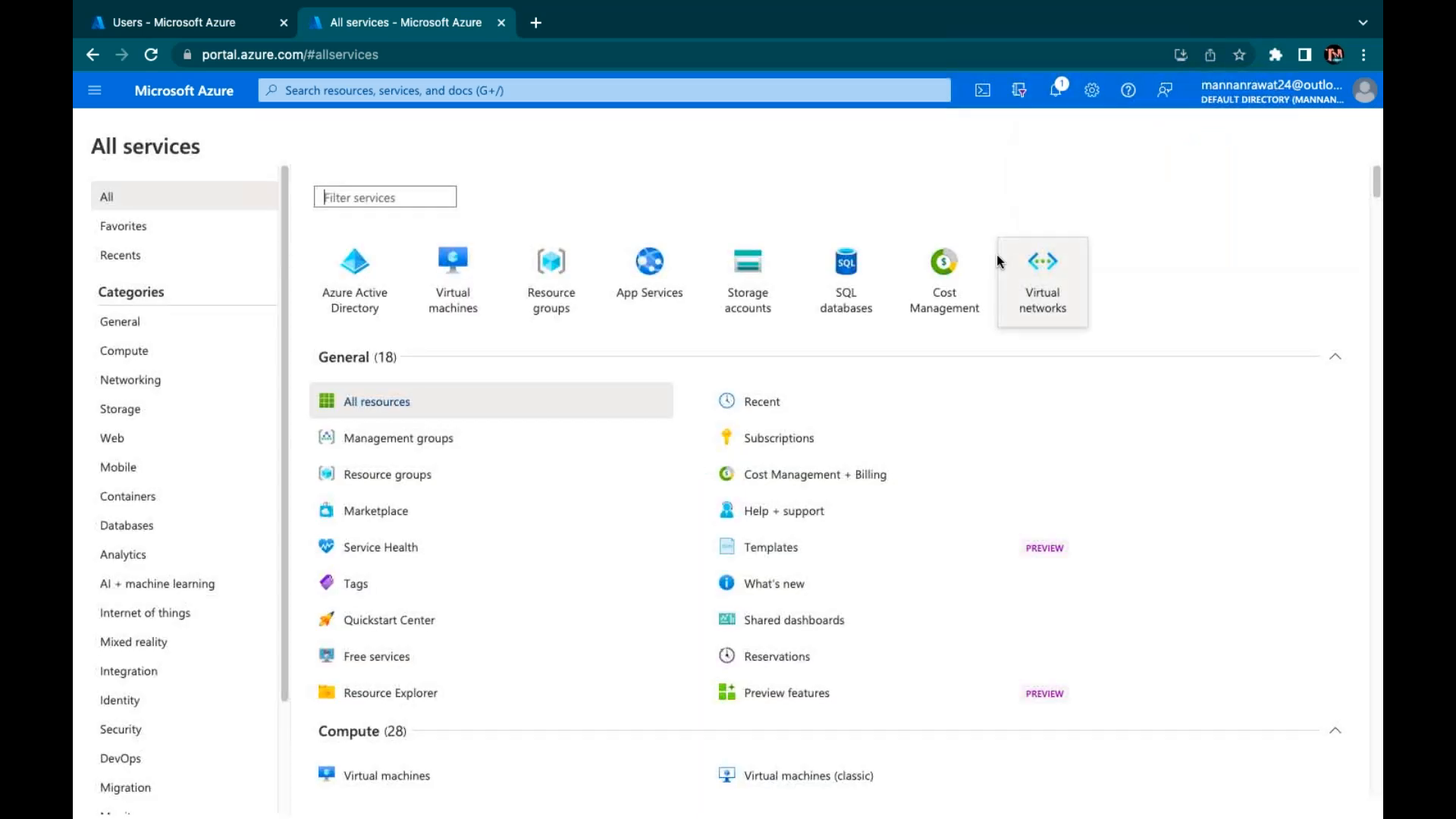
pyautogui.click(773, 434)
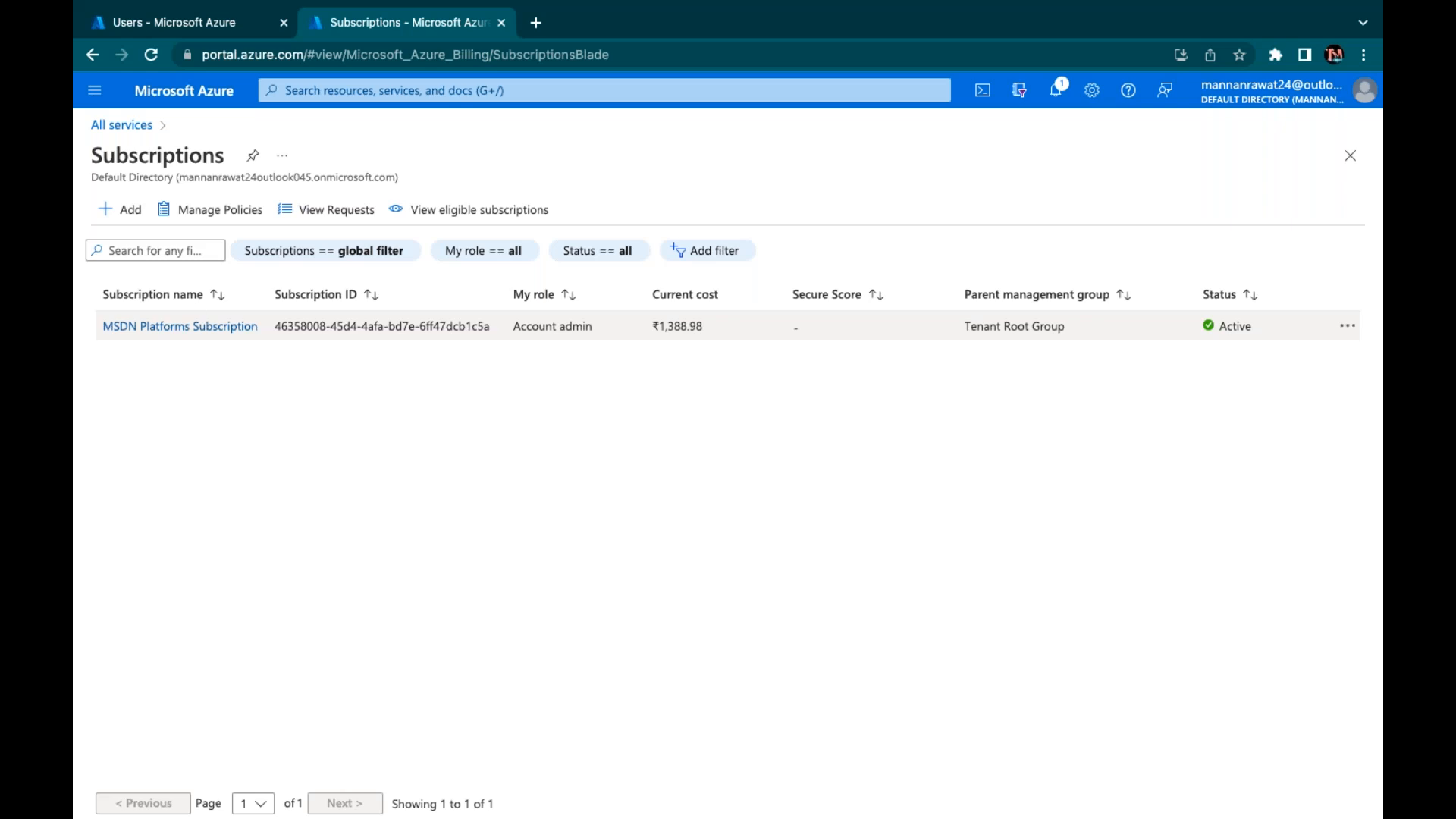
pyautogui.click(205, 27)
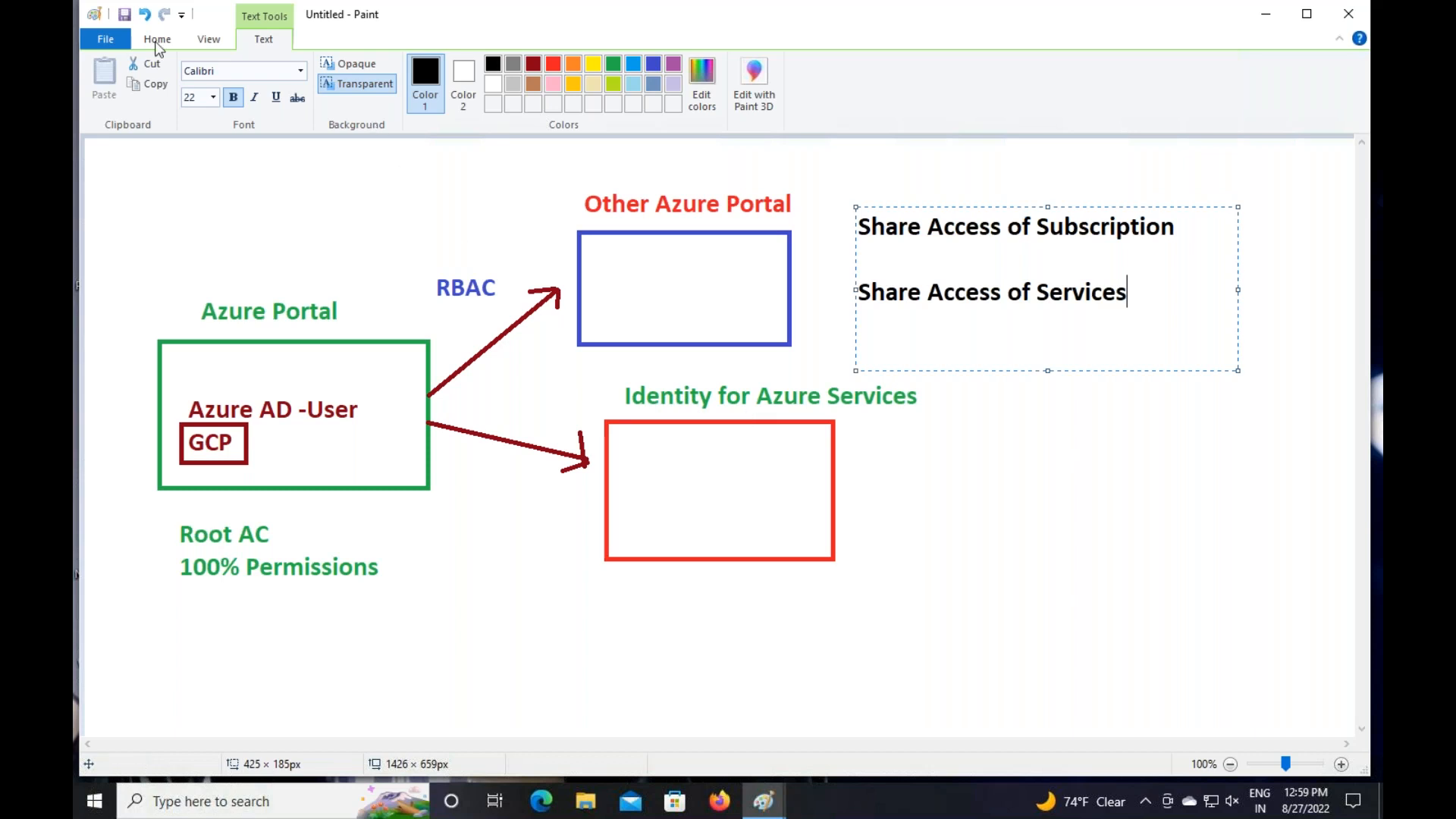
# Draw two small rectangles inside the green Azure Portal box, then choose red as the colour
pyautogui.moveTo(1144, 319); pyautogui.dragTo(848, 283)
pyautogui.click(1128, 320)
pyautogui.click(165, 41)
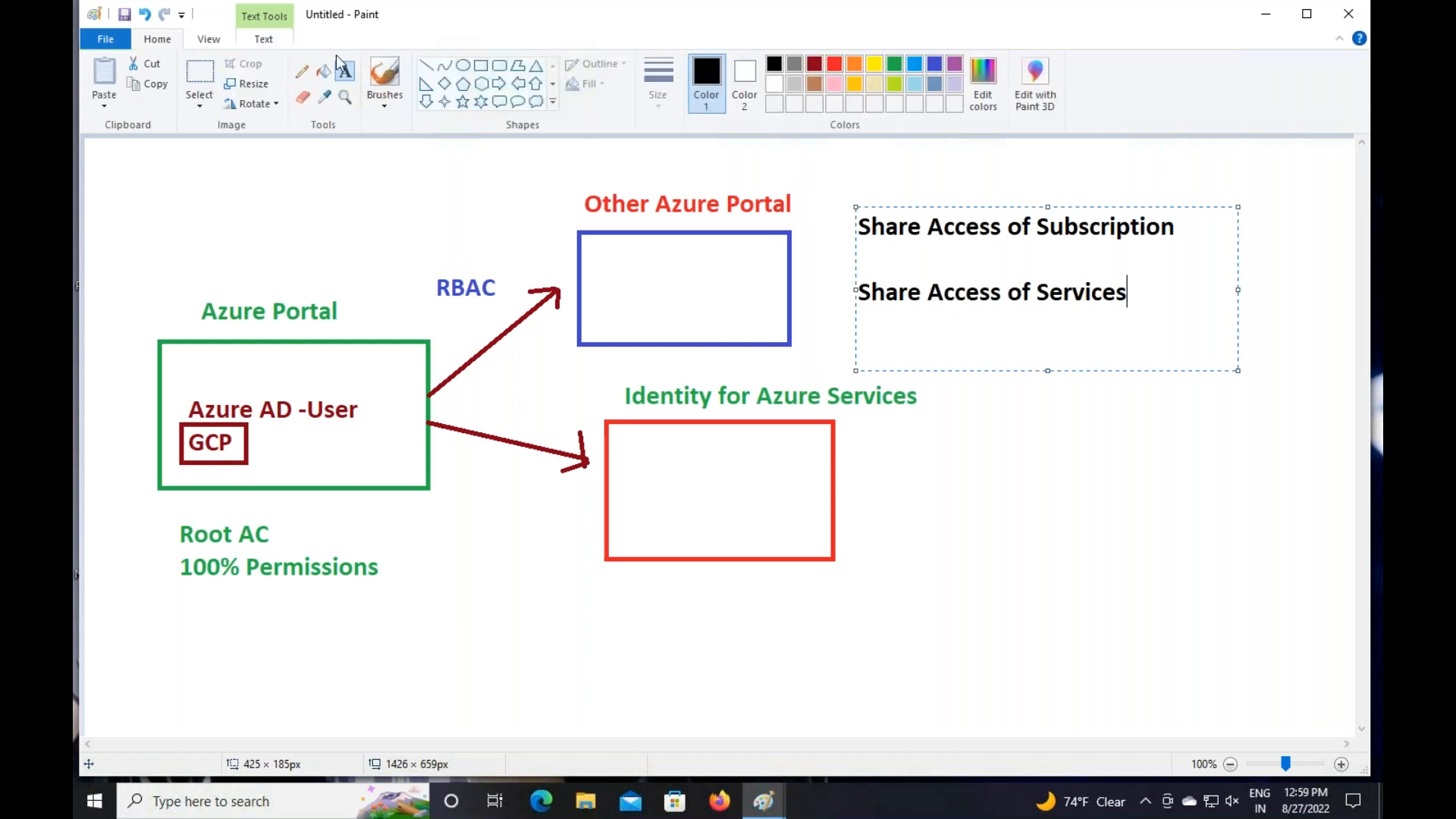
pyautogui.click(481, 65)
pyautogui.moveTo(370, 362); pyautogui.dragTo(402, 394)
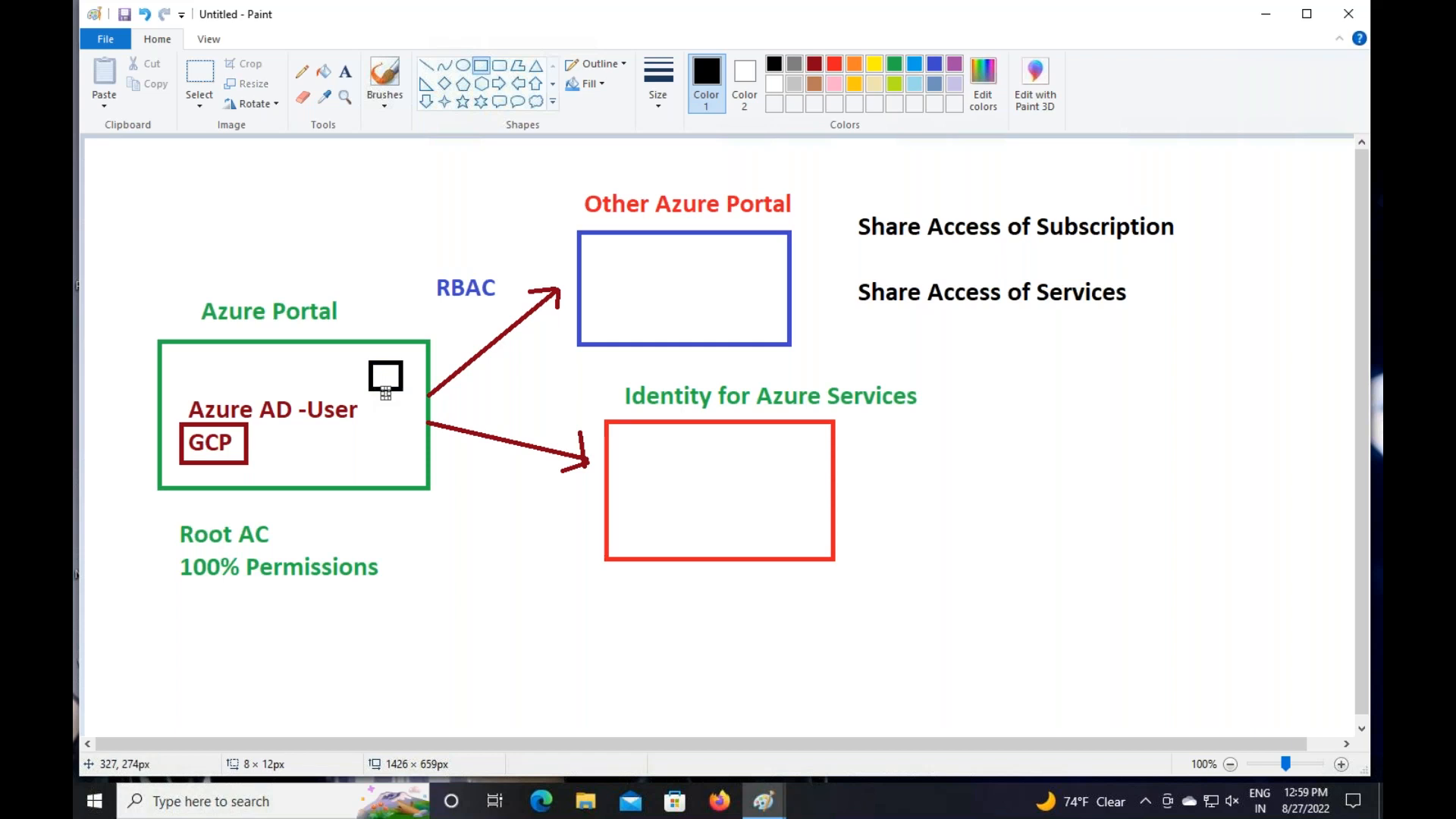
pyautogui.moveTo(176, 352)
pyautogui.mouseDown()
pyautogui.moveTo(209, 385)
pyautogui.moveTo(275, 388)
pyautogui.mouseUp()
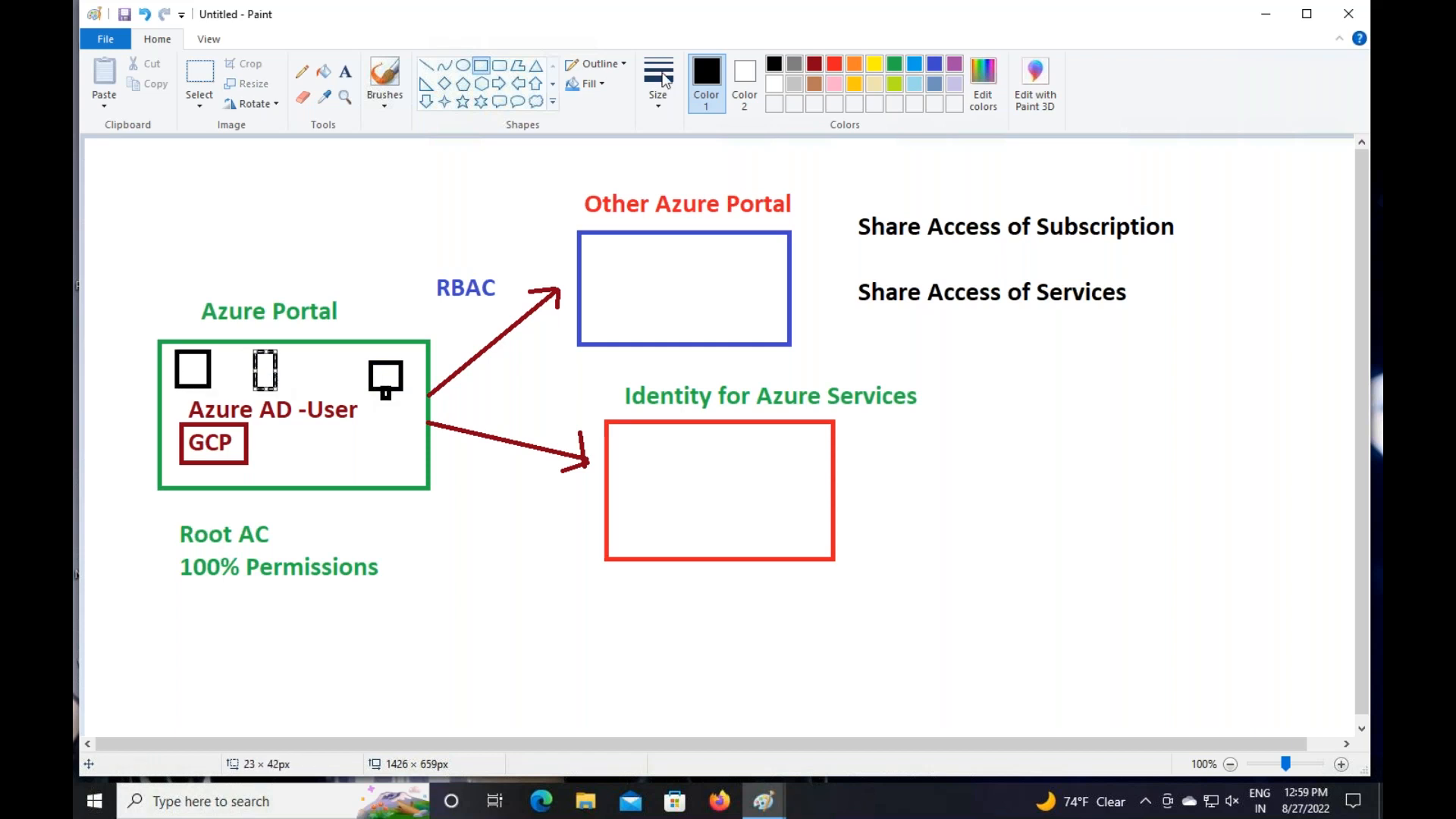
pyautogui.click(832, 64)
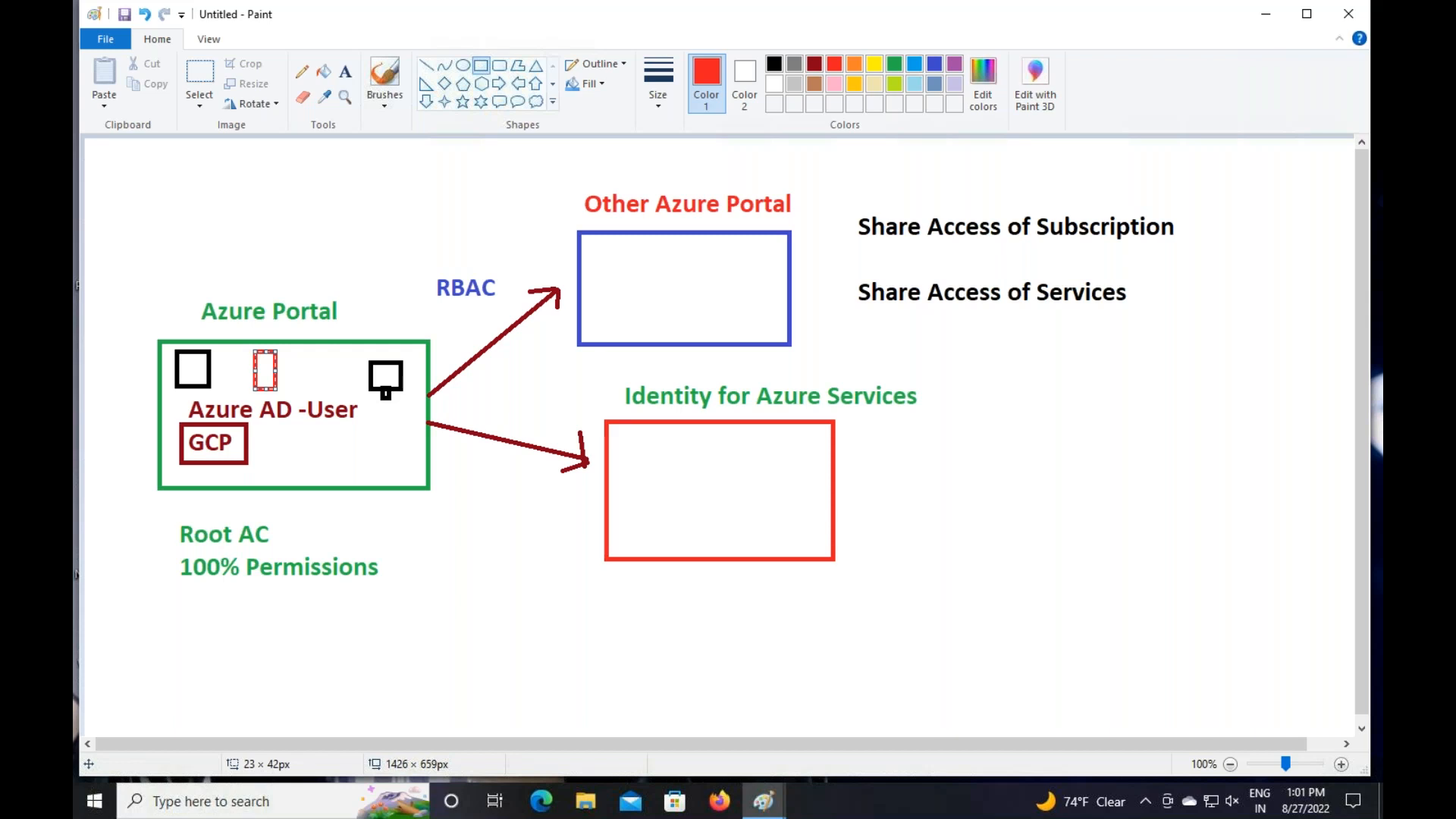
pyautogui.press('XF86AudioMute')
pyautogui.press('XF86AudioRaiseVolume')
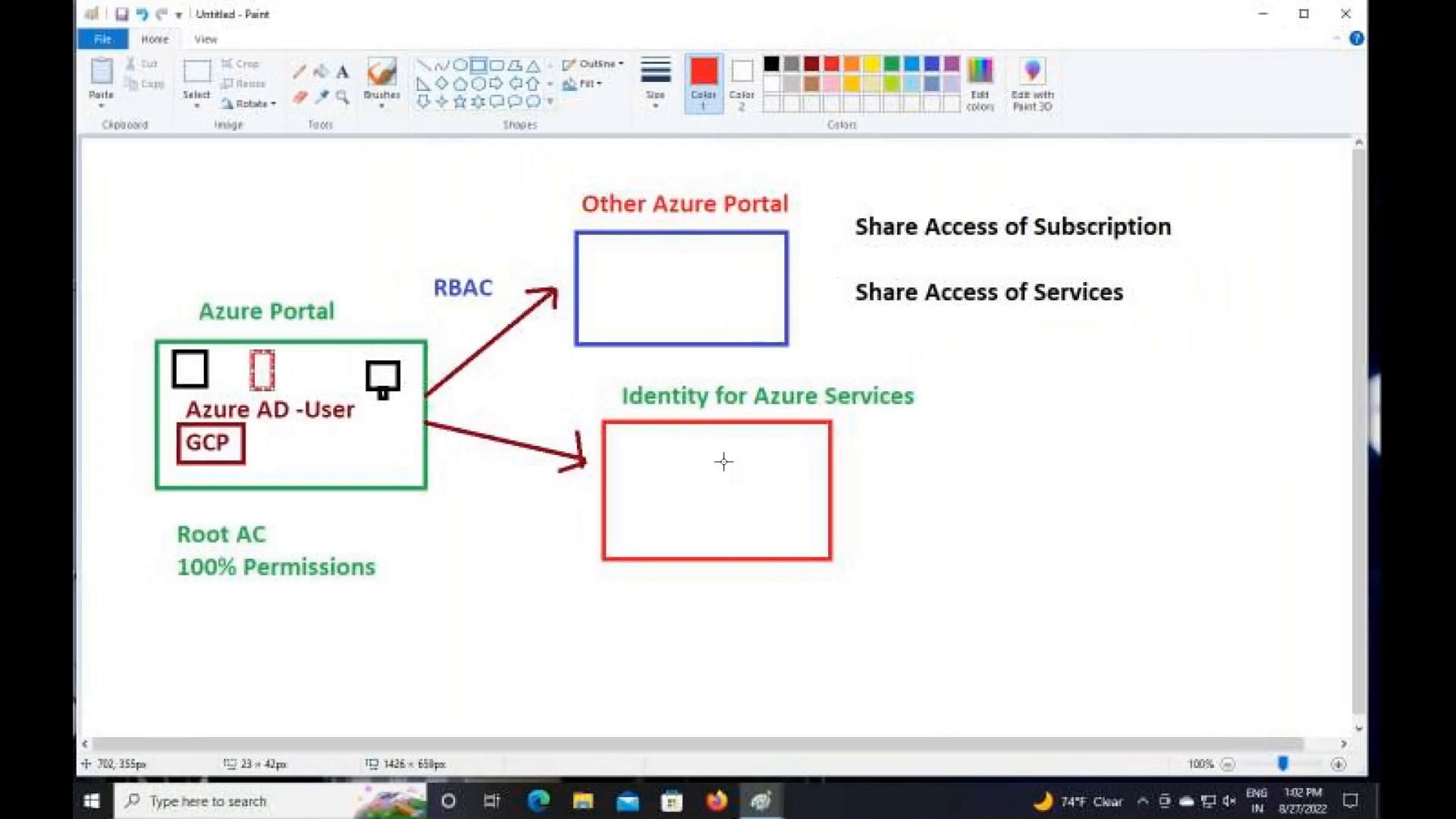
# Draw red pencil lines under and above 'Share Access of Subscription'
pyautogui.click(302, 71)
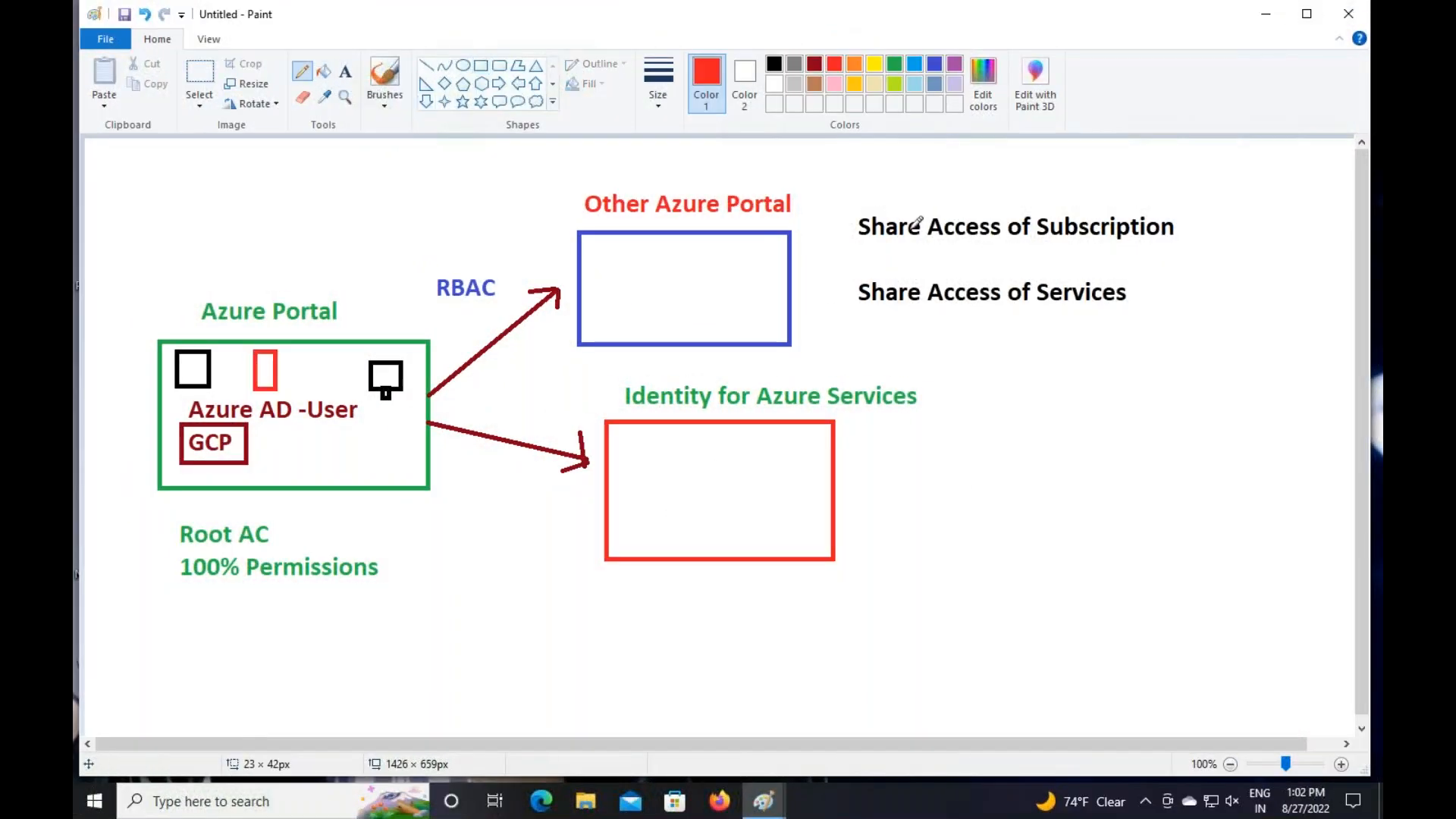
pyautogui.moveTo(883, 248); pyautogui.dragTo(1041, 252)
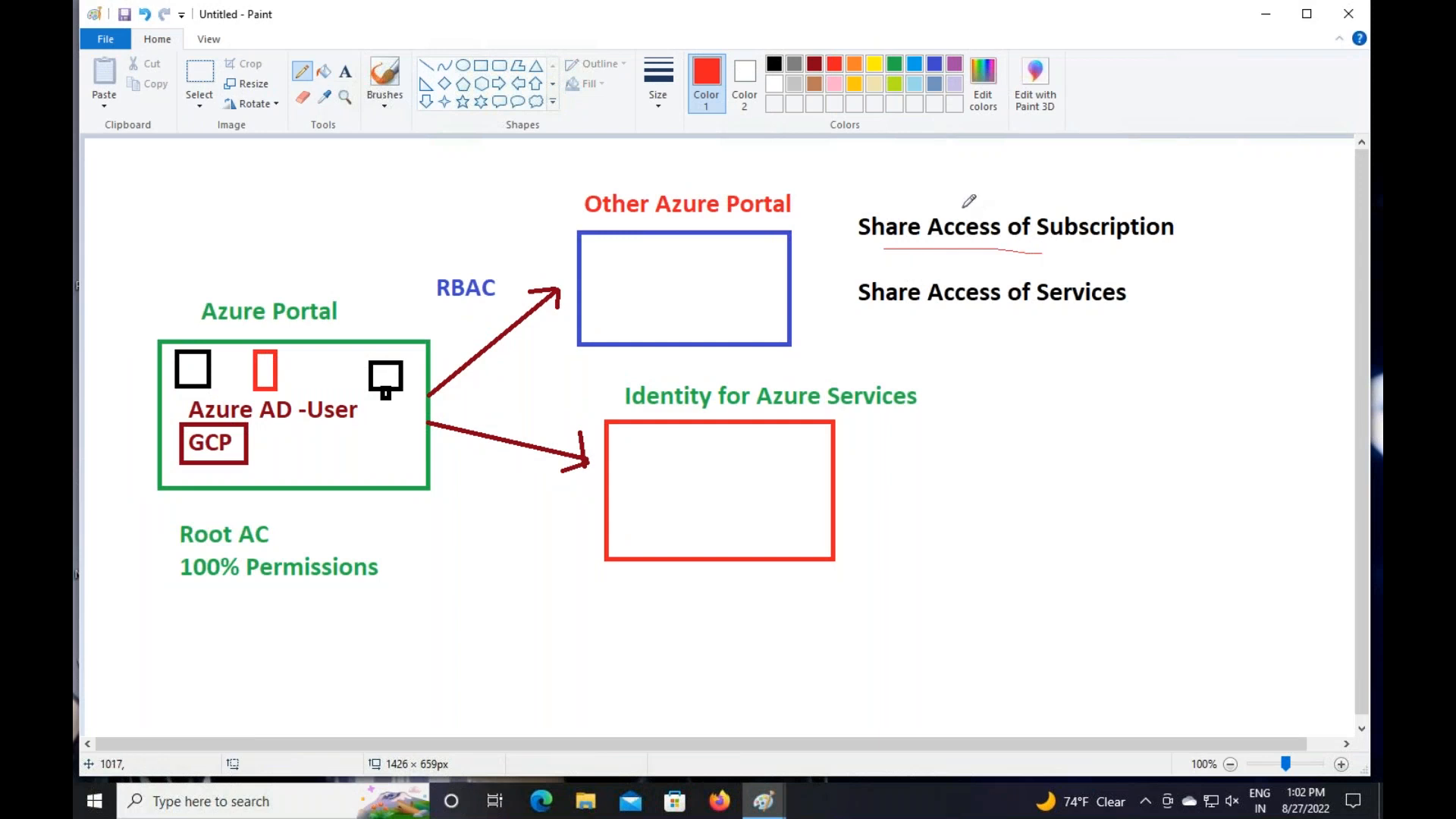
pyautogui.moveTo(924, 206); pyautogui.dragTo(1017, 204)
# In red pencil, circle a note under the monitor shape, link it to 'Share Access of Services', and mark 'Identity for Azure Services'
pyautogui.click(345, 71)
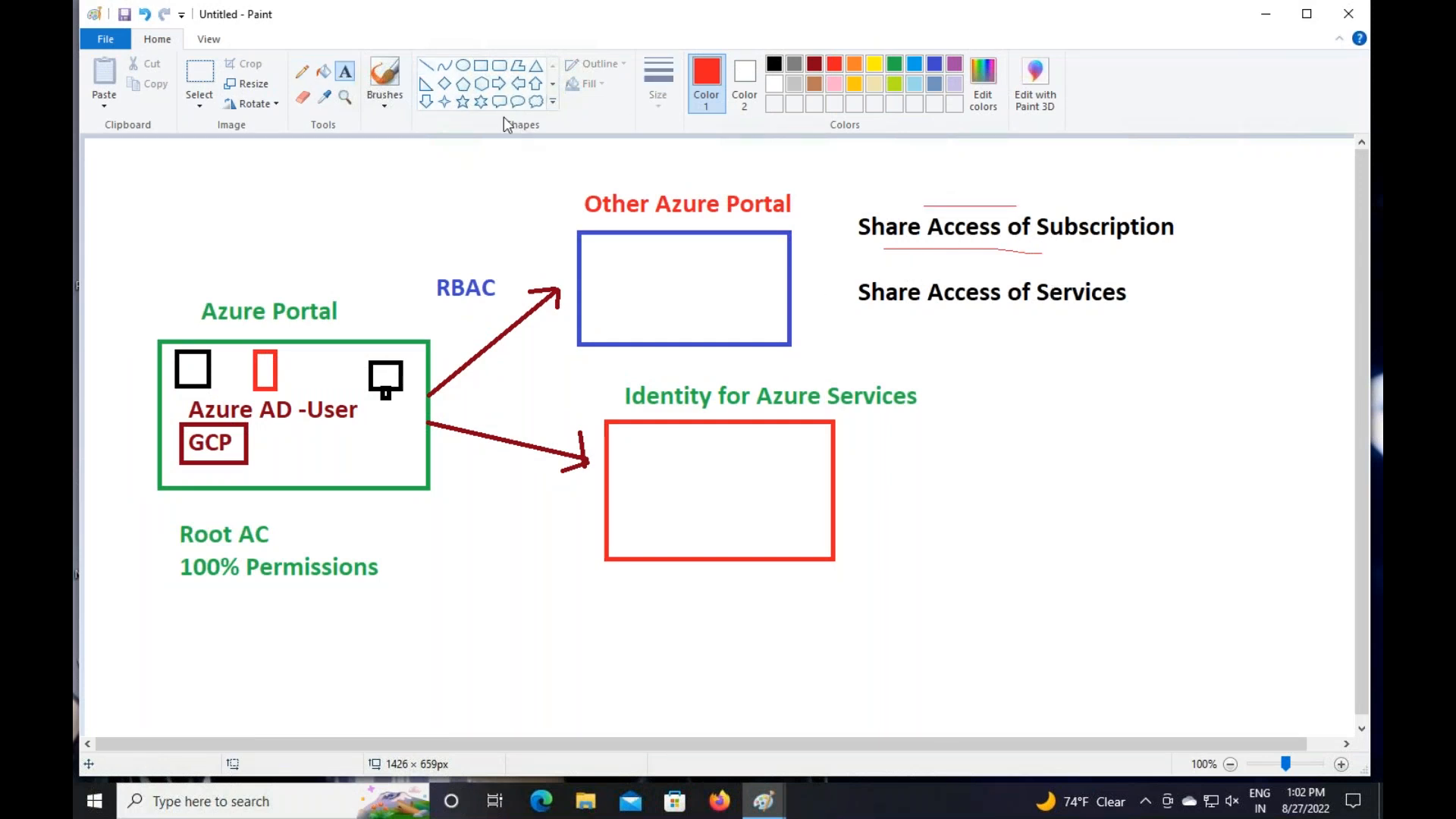
pyautogui.click(480, 66)
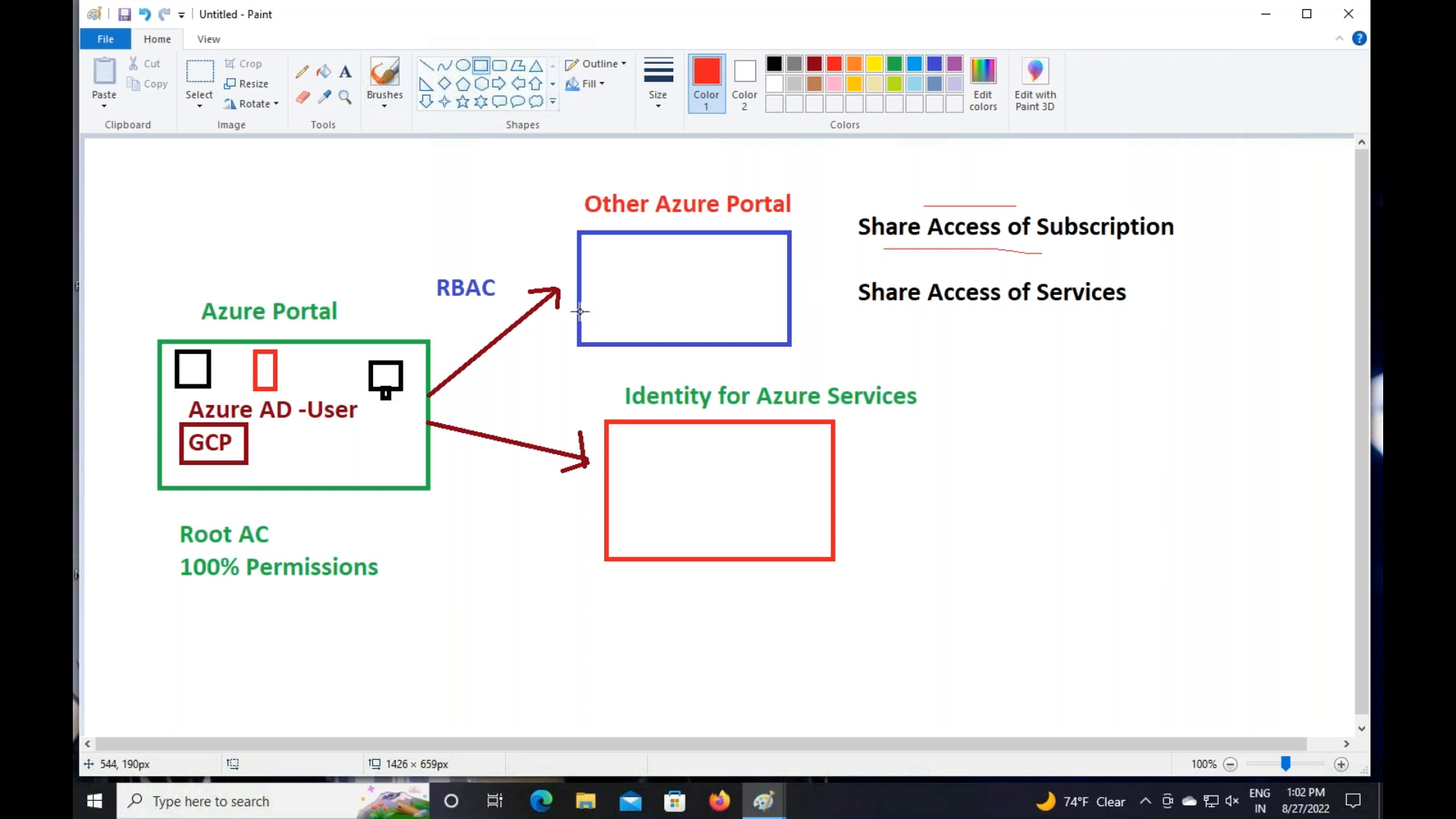
pyautogui.click(301, 71)
pyautogui.moveTo(374, 411)
pyautogui.mouseDown()
pyautogui.moveTo(492, 342)
pyautogui.moveTo(640, 317)
pyautogui.moveTo(894, 297)
pyautogui.moveTo(942, 305)
pyautogui.moveTo(931, 316)
pyautogui.mouseUp()
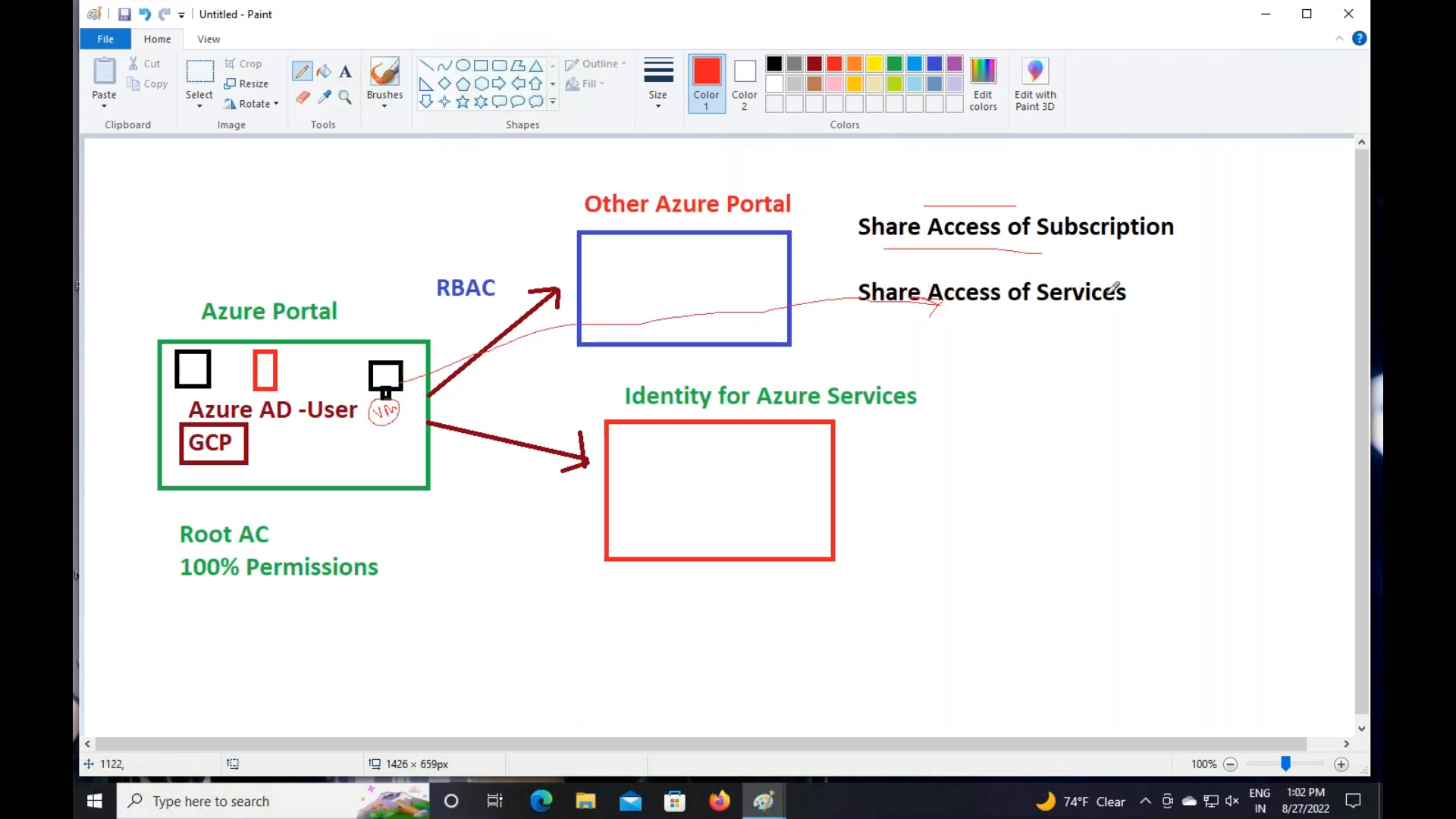
pyautogui.moveTo(1142, 297)
pyautogui.mouseDown()
pyautogui.moveTo(1168, 303)
pyautogui.moveTo(1171, 283)
pyautogui.moveTo(1143, 283)
pyautogui.moveTo(1153, 312)
pyautogui.moveTo(1164, 298)
pyautogui.moveTo(1154, 307)
pyautogui.mouseUp()
pyautogui.moveTo(722, 412)
pyautogui.mouseDown()
pyautogui.moveTo(761, 411)
pyautogui.moveTo(759, 379)
pyautogui.mouseUp()
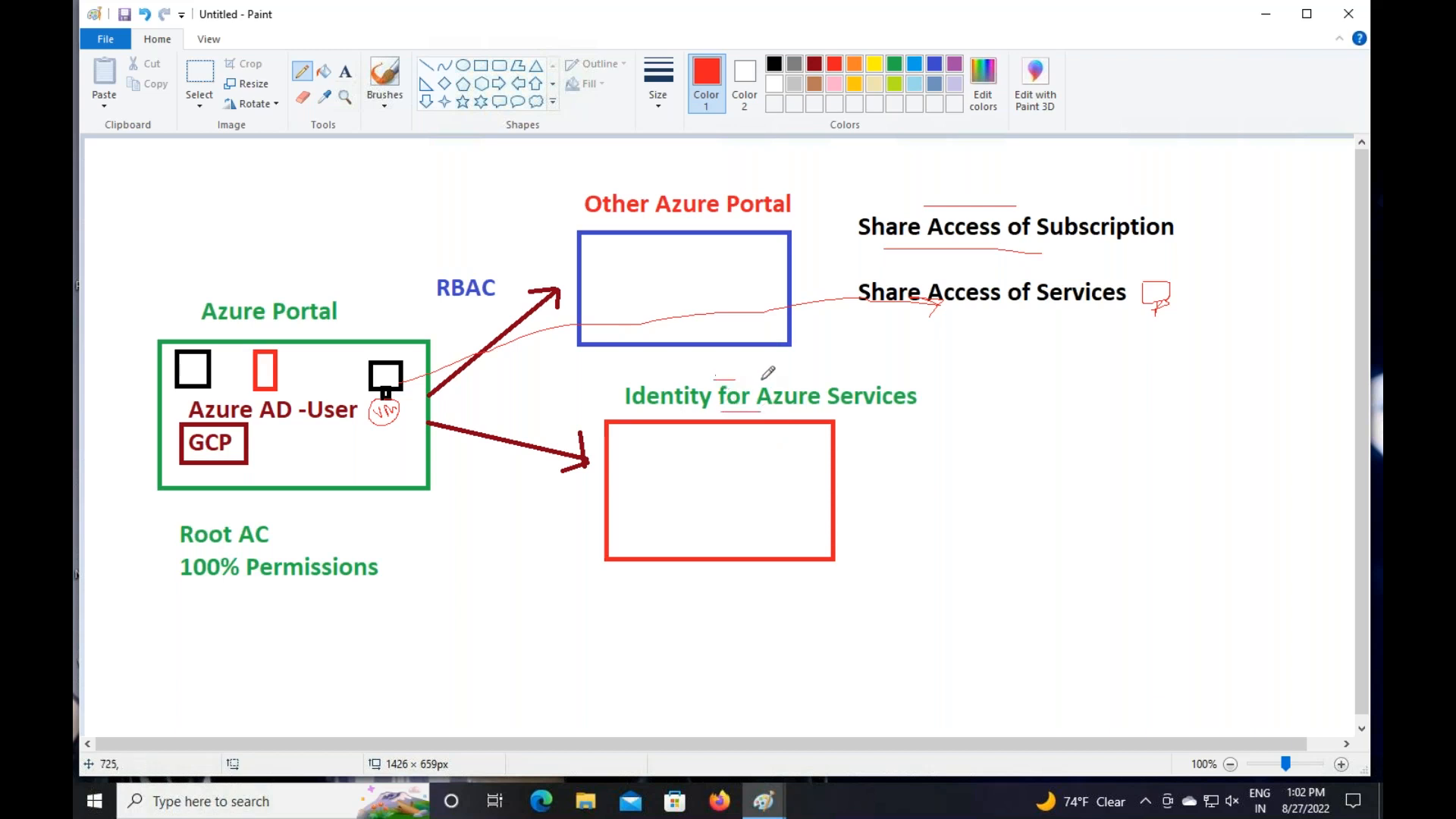
pyautogui.click(344, 72)
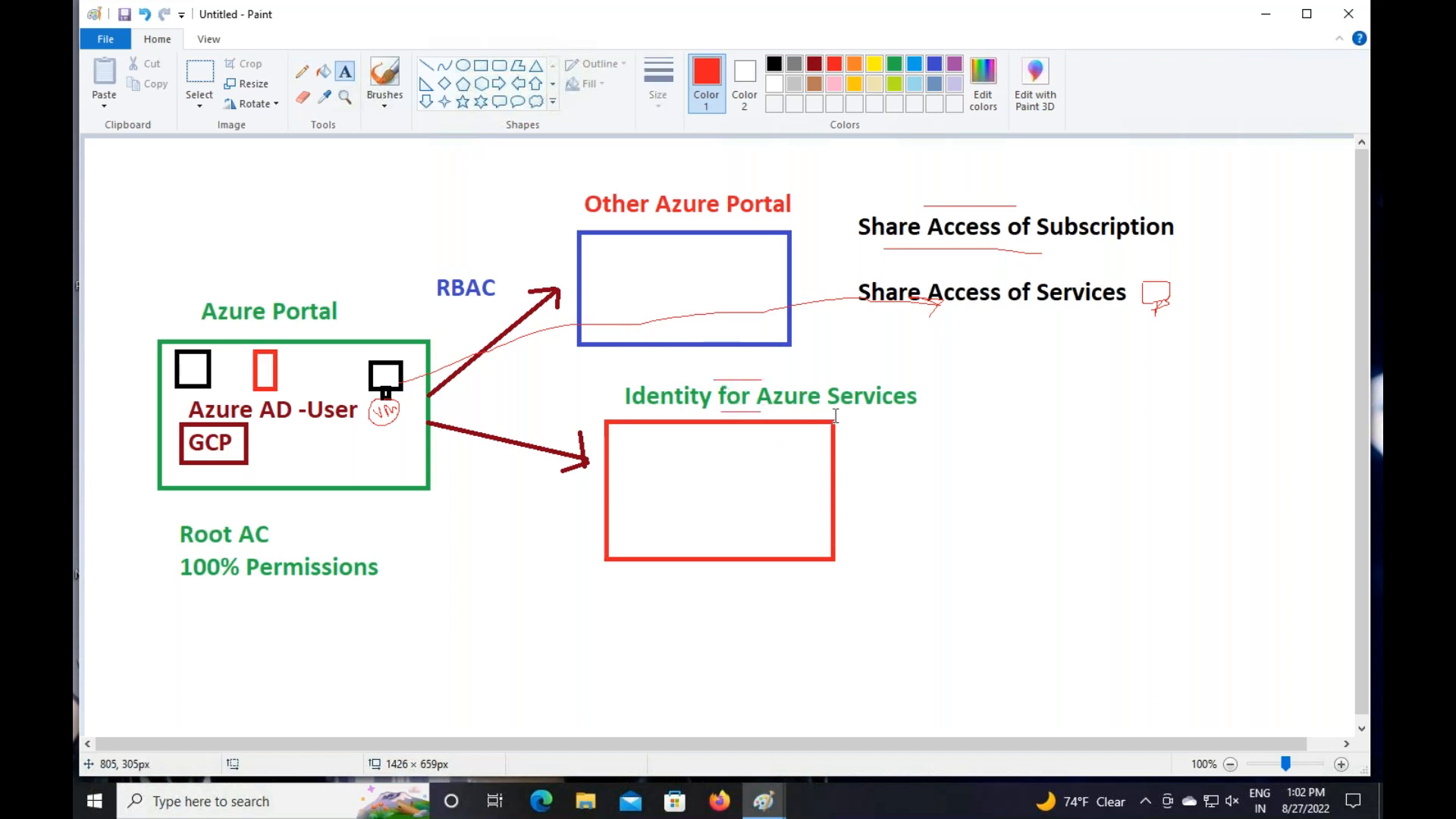
# Add a dark red '(Security )' label right of 'Identity for Azure Services'
pyautogui.click(938, 393)
pyautogui.write('(')
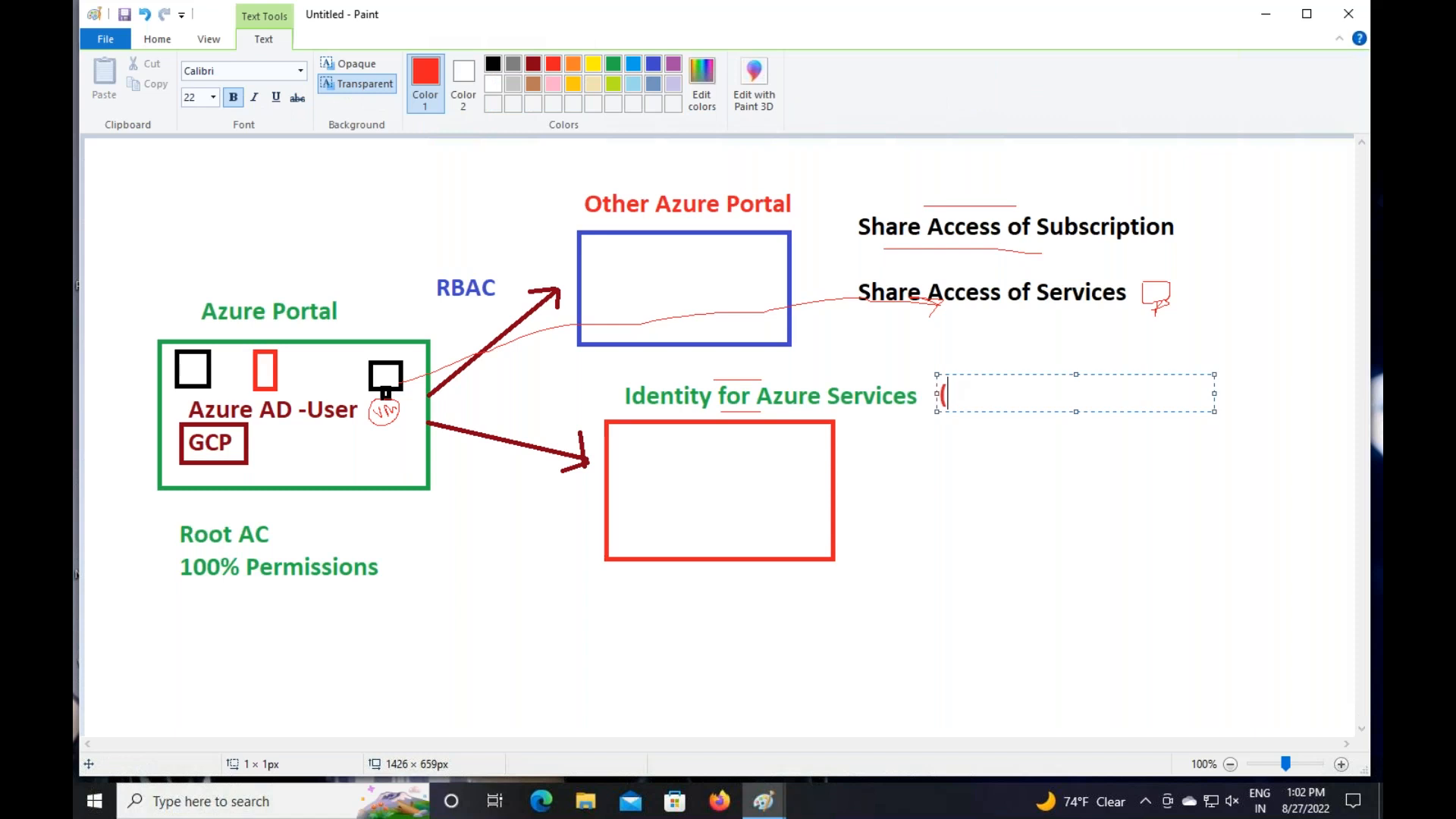
pyautogui.write('Security )')
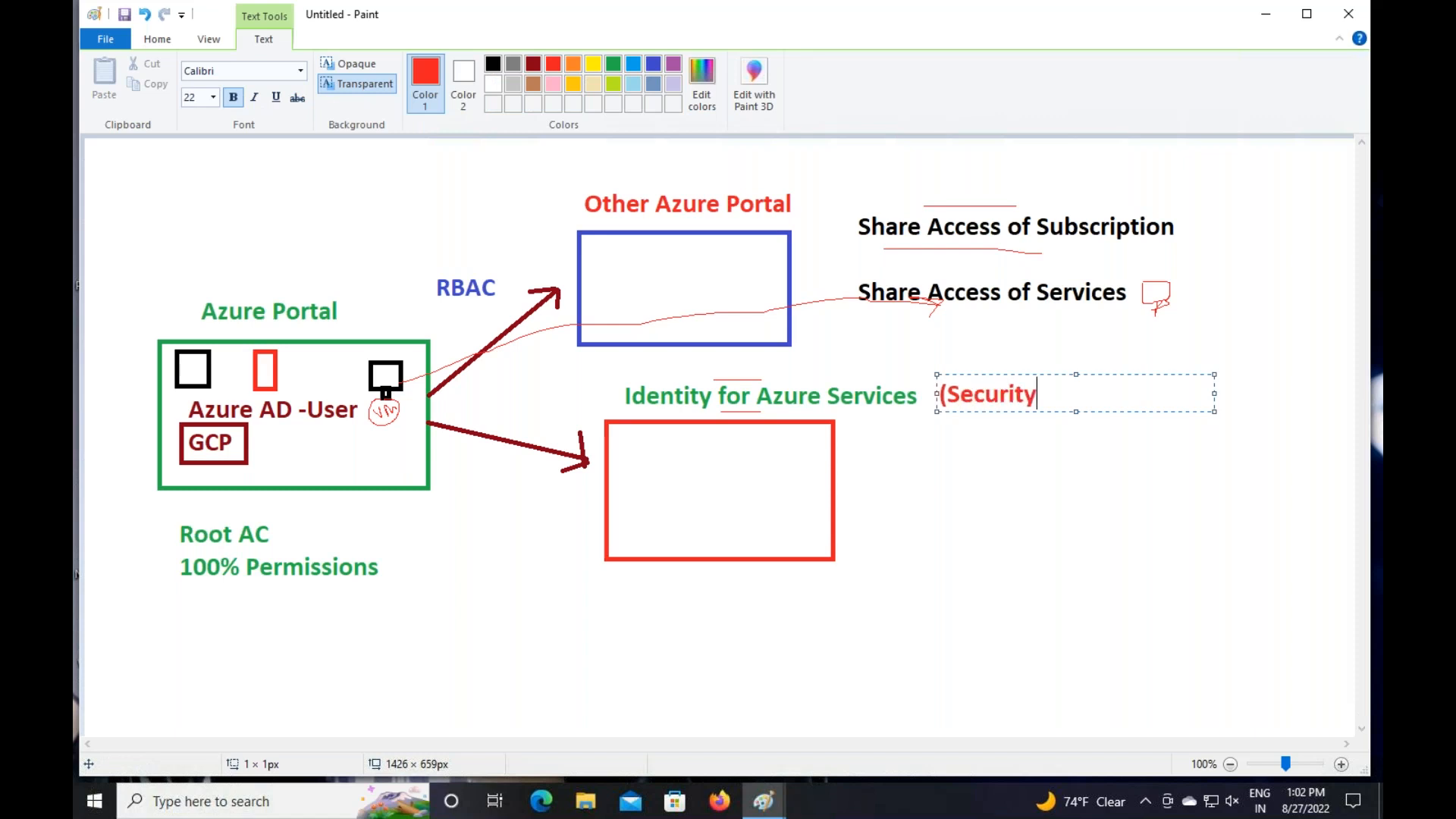
pyautogui.hotkey('shift', 'Left')
pyautogui.hotkey('shift', 'Left')
pyautogui.hotkey('shift', 'Left')
pyautogui.hotkey('shift', 'Left')
pyautogui.hotkey('shift', 'Left')
pyautogui.hotkey('shift', 'Left')
pyautogui.hotkey('shift', 'Left')
pyautogui.hotkey('shift', 'Left')
pyautogui.hotkey('shift', 'Left')
pyautogui.hotkey('shift', 'Left')
pyautogui.hotkey('shift', 'Left')
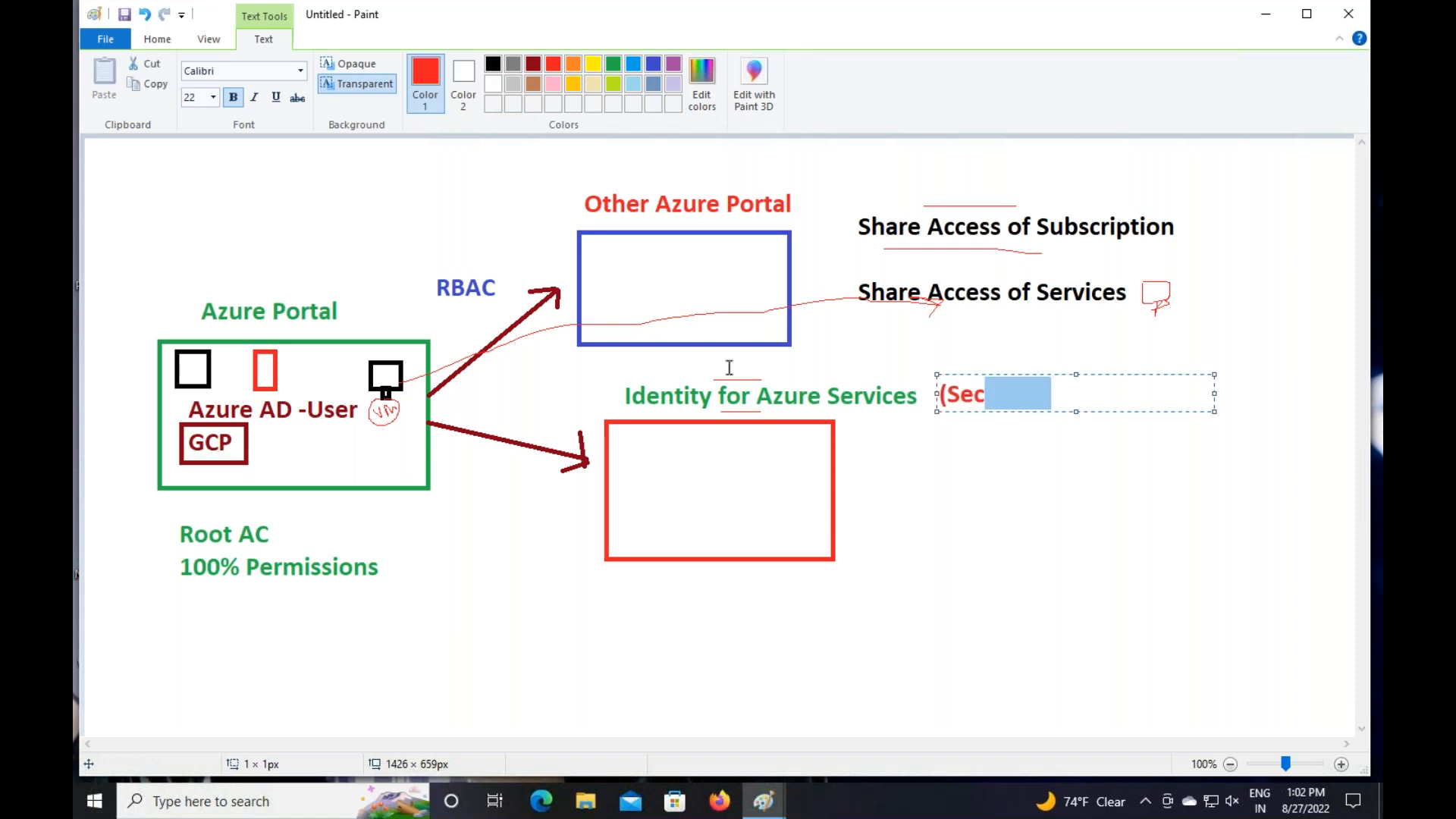
pyautogui.click(533, 63)
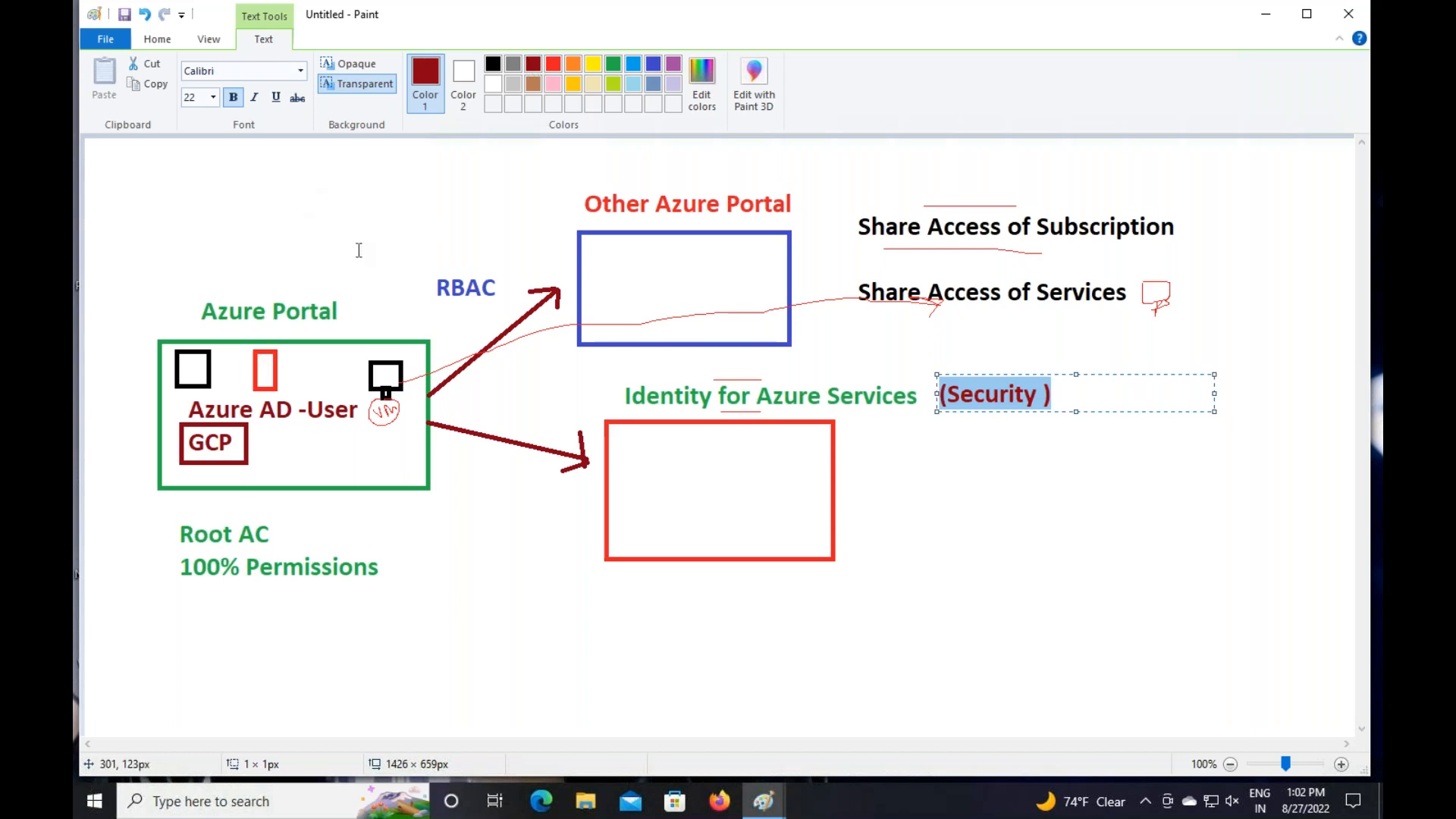
pyautogui.click(318, 348)
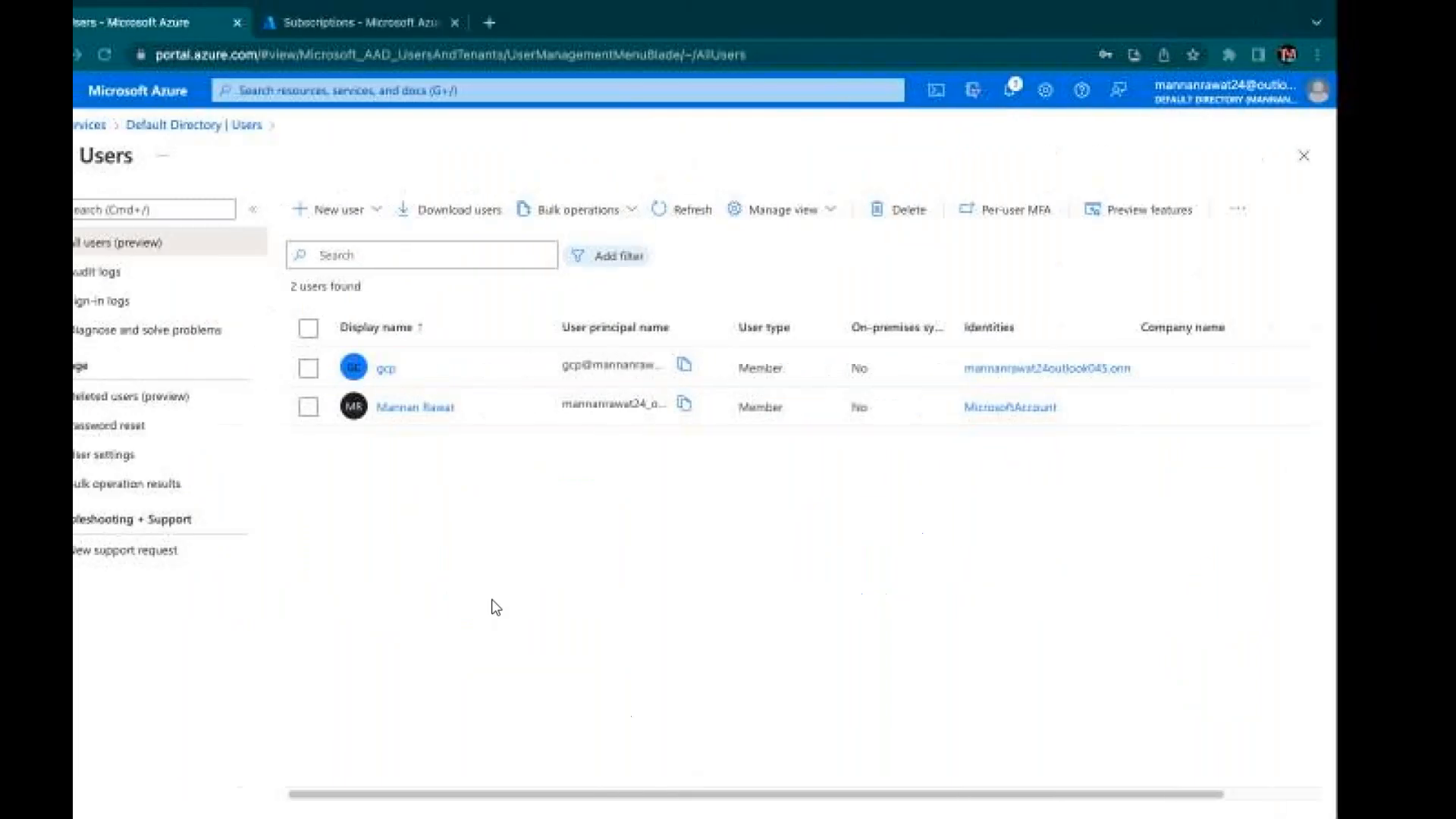
# Copy the gcp user's sign-in name from their profile
pyautogui.click(434, 369)
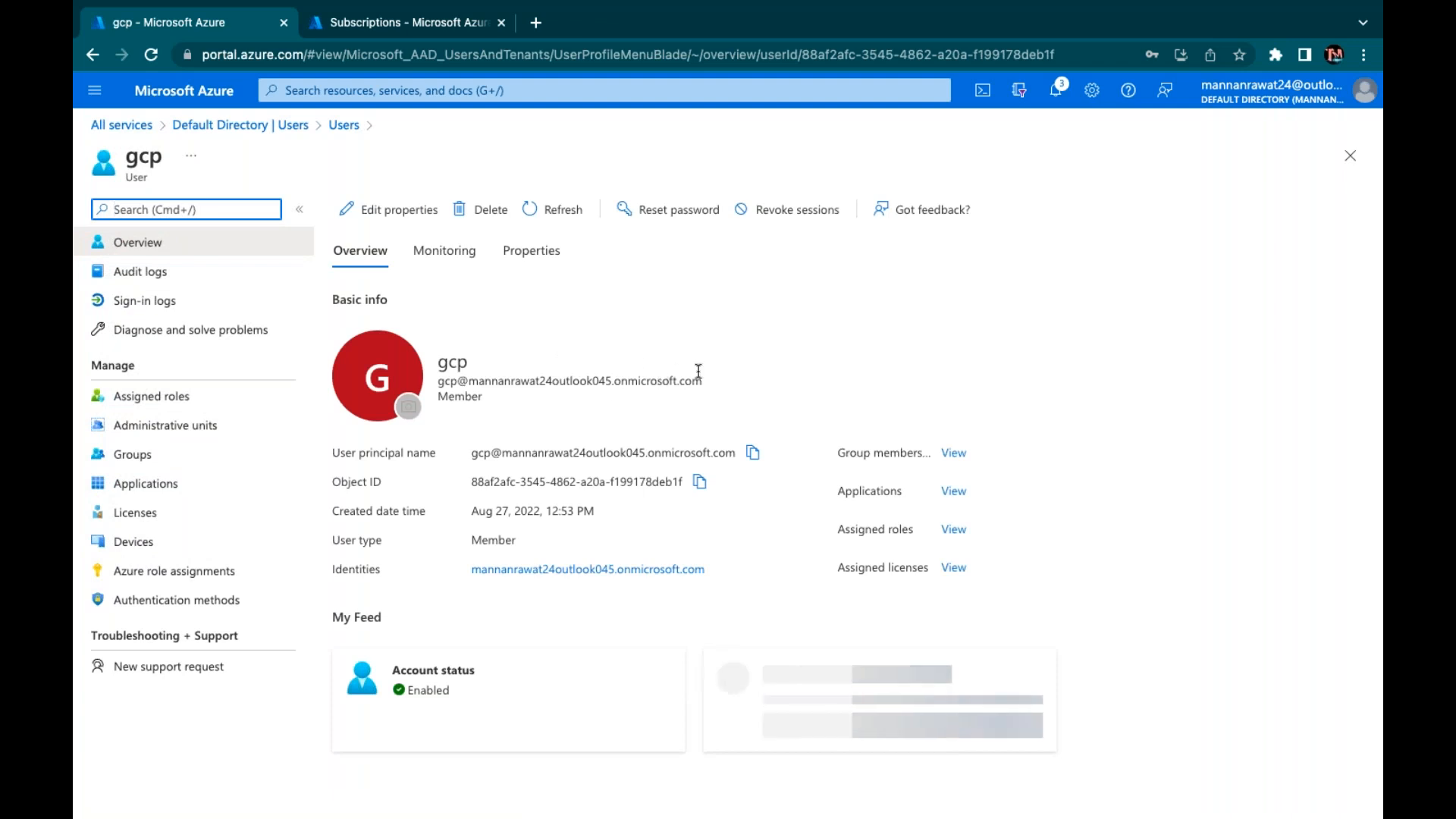
pyautogui.moveTo(713, 383); pyautogui.dragTo(432, 379)
pyautogui.rightClick(466, 379)
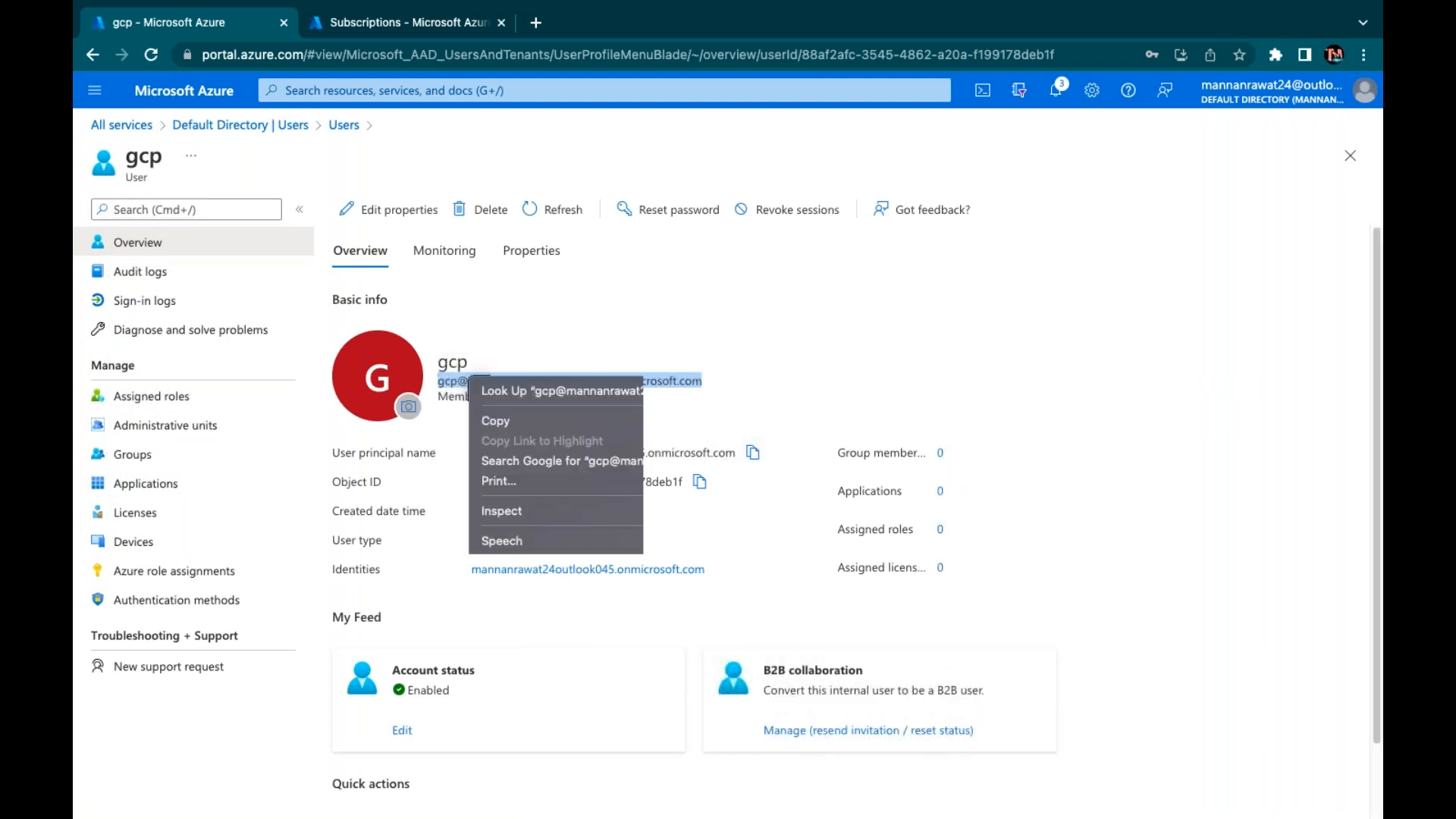
pyautogui.click(514, 420)
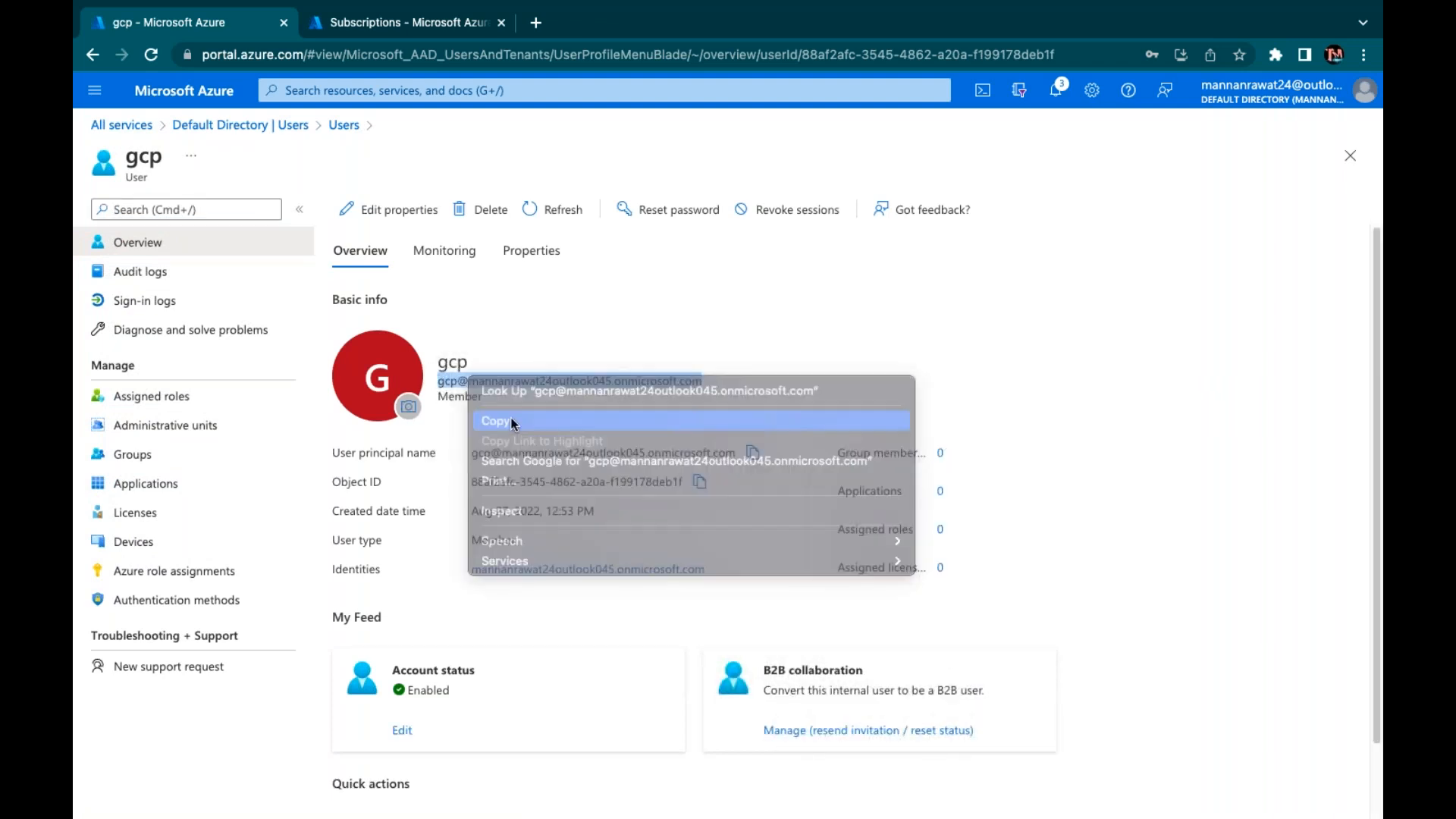
# Open a new incognito window and go to portal.azure.com
pyautogui.click(536, 22)
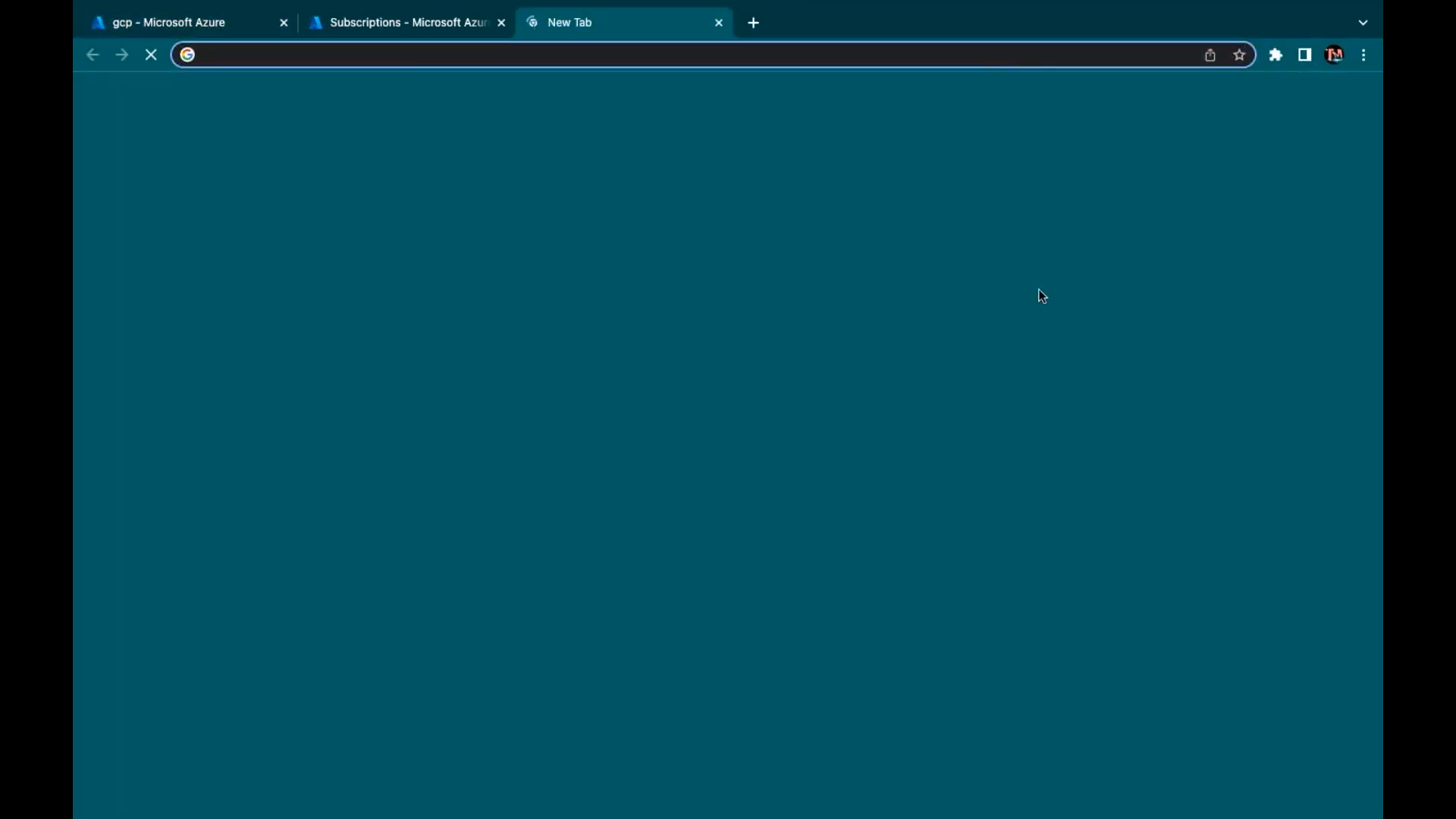
pyautogui.click(1363, 54)
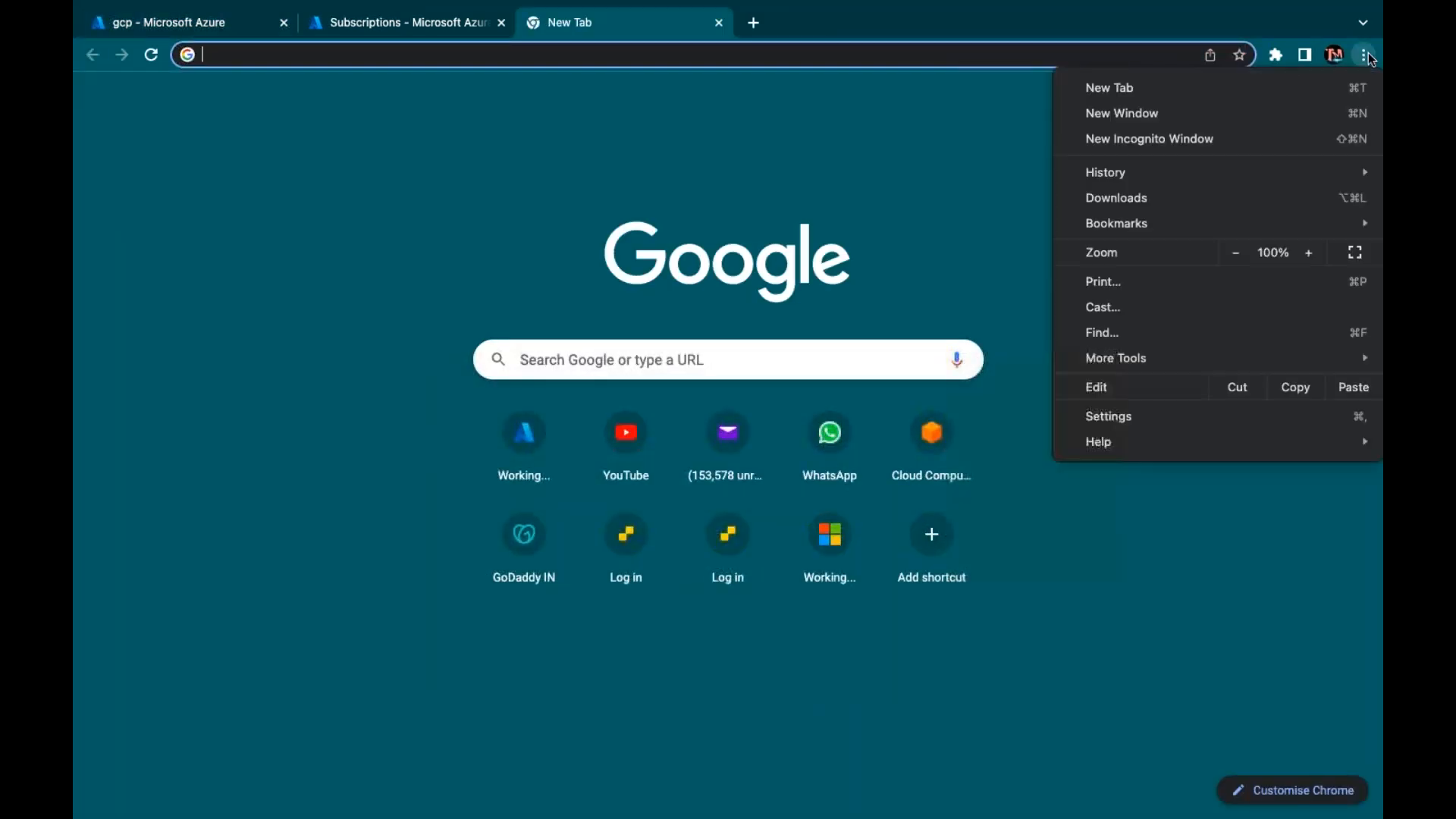
pyautogui.click(1129, 149)
pyautogui.write('po')
pyautogui.press('Return')
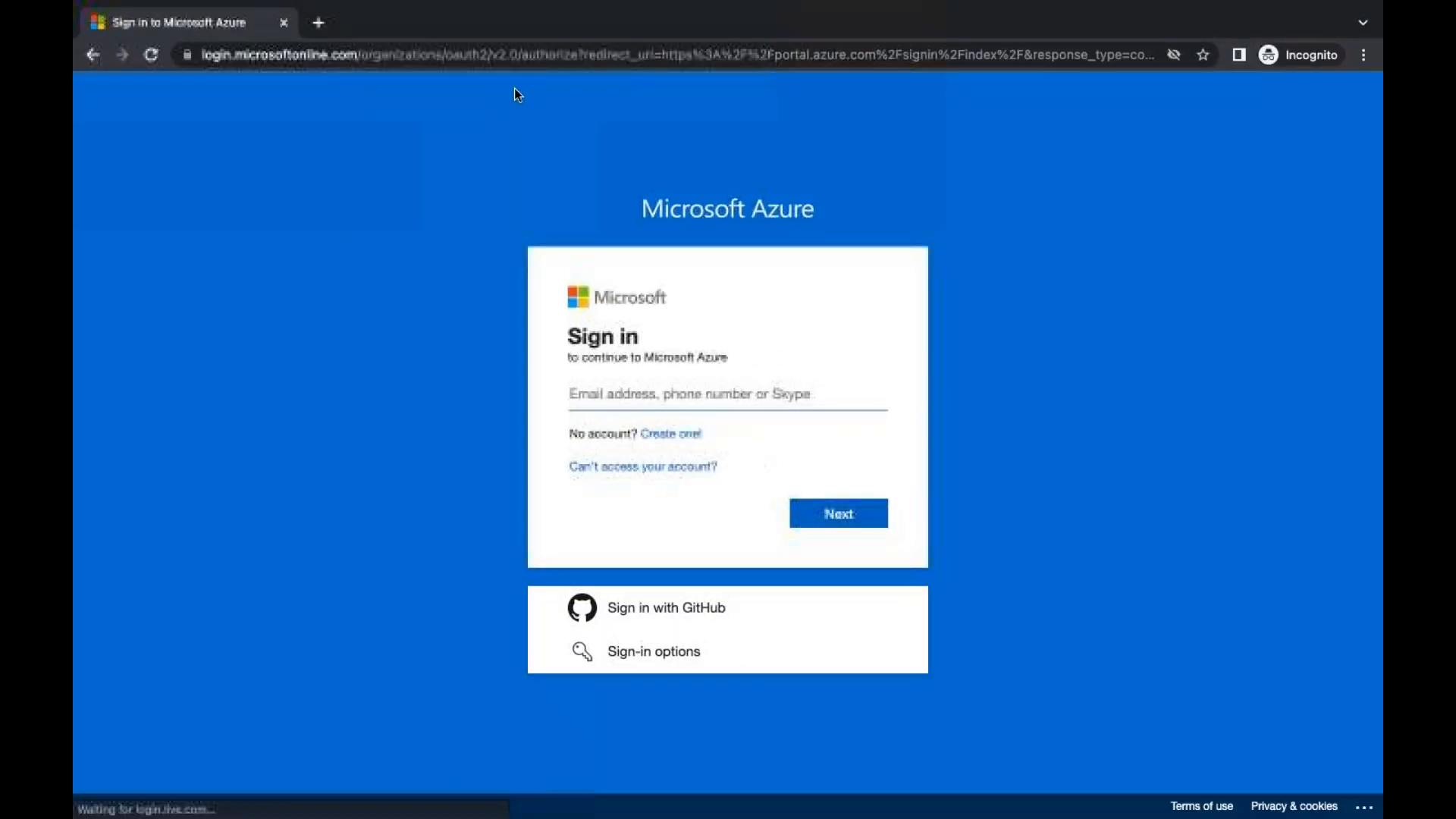
# Sign in as gcp with the copied sign-in name and the temporary password
pyautogui.hotkey('ctrl', 'v')
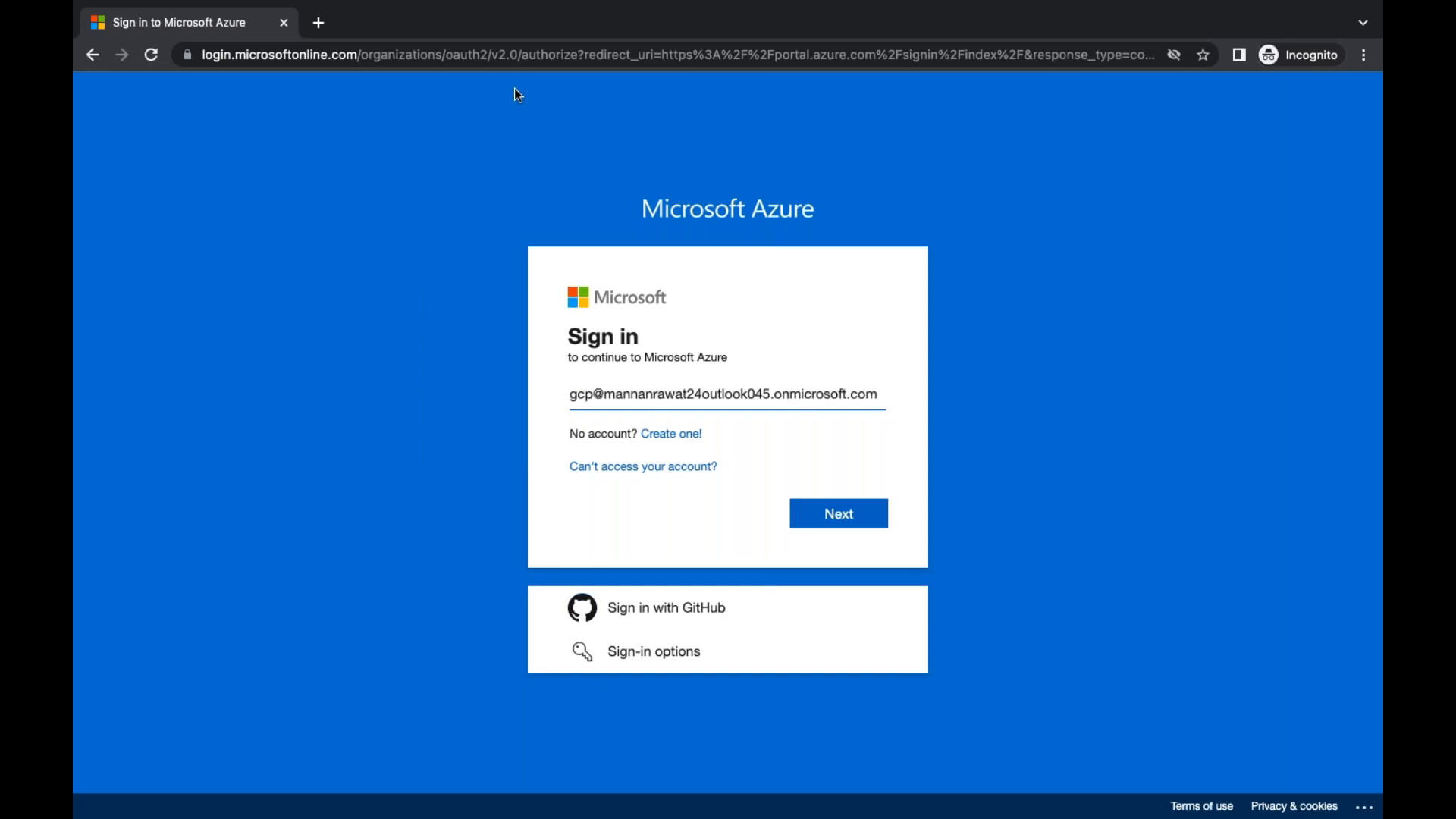
pyautogui.press('Return')
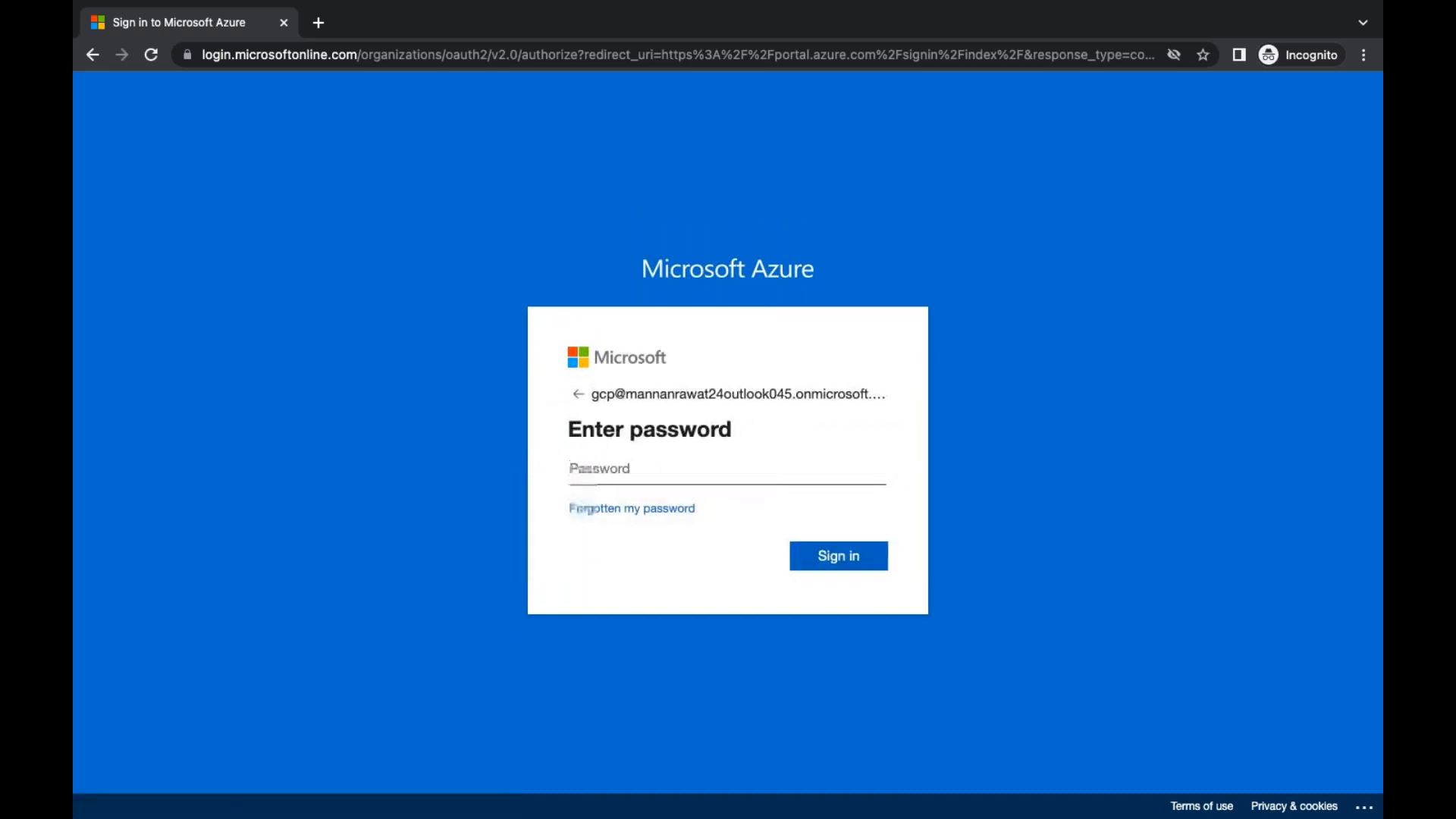
pyautogui.write('•')
pyautogui.press('BackSpace')
pyautogui.write('•')
pyautogui.press('Return')
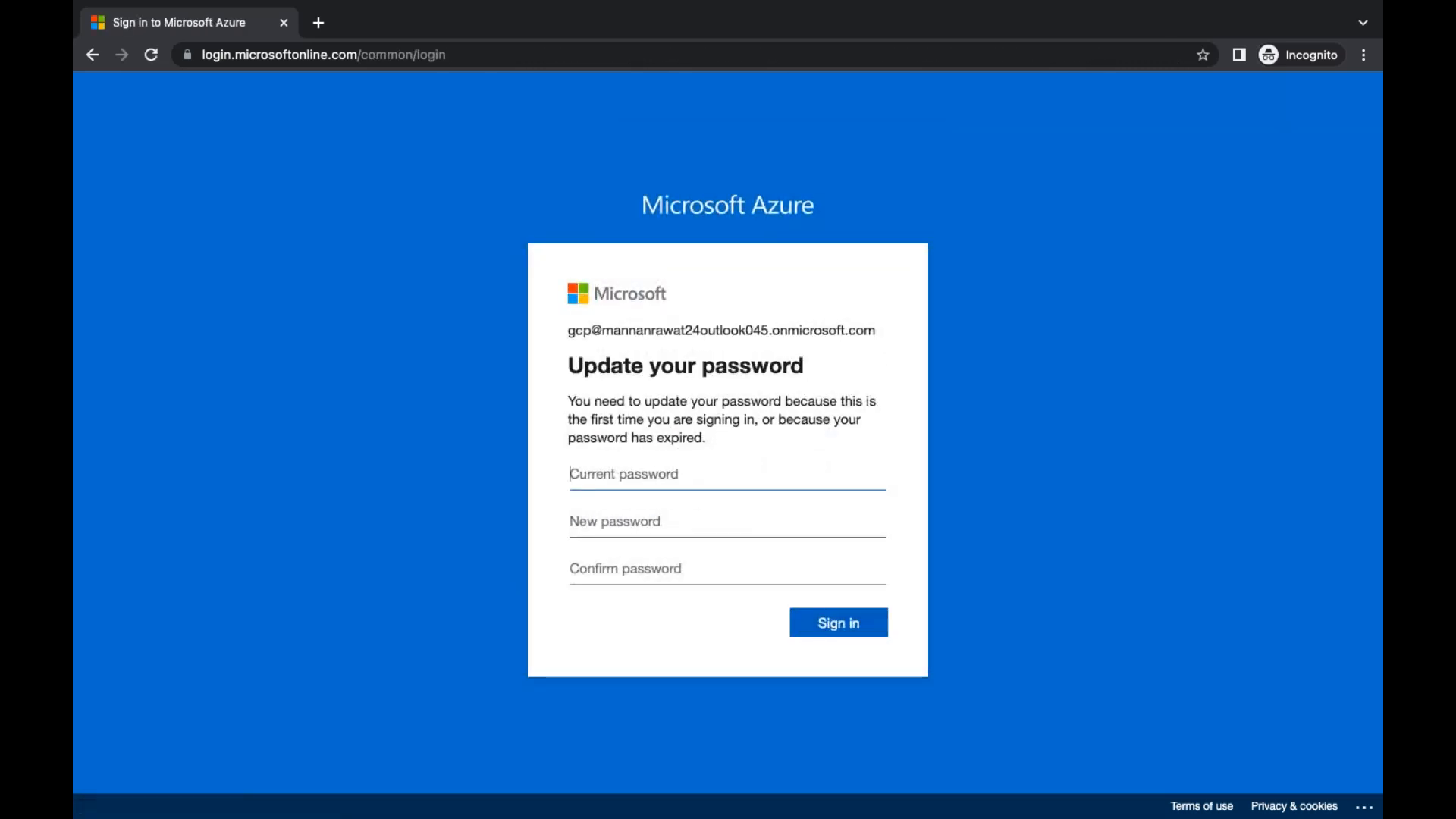
# Replace the first-time password with a new one and choose to stay signed in
pyautogui.write('•••')
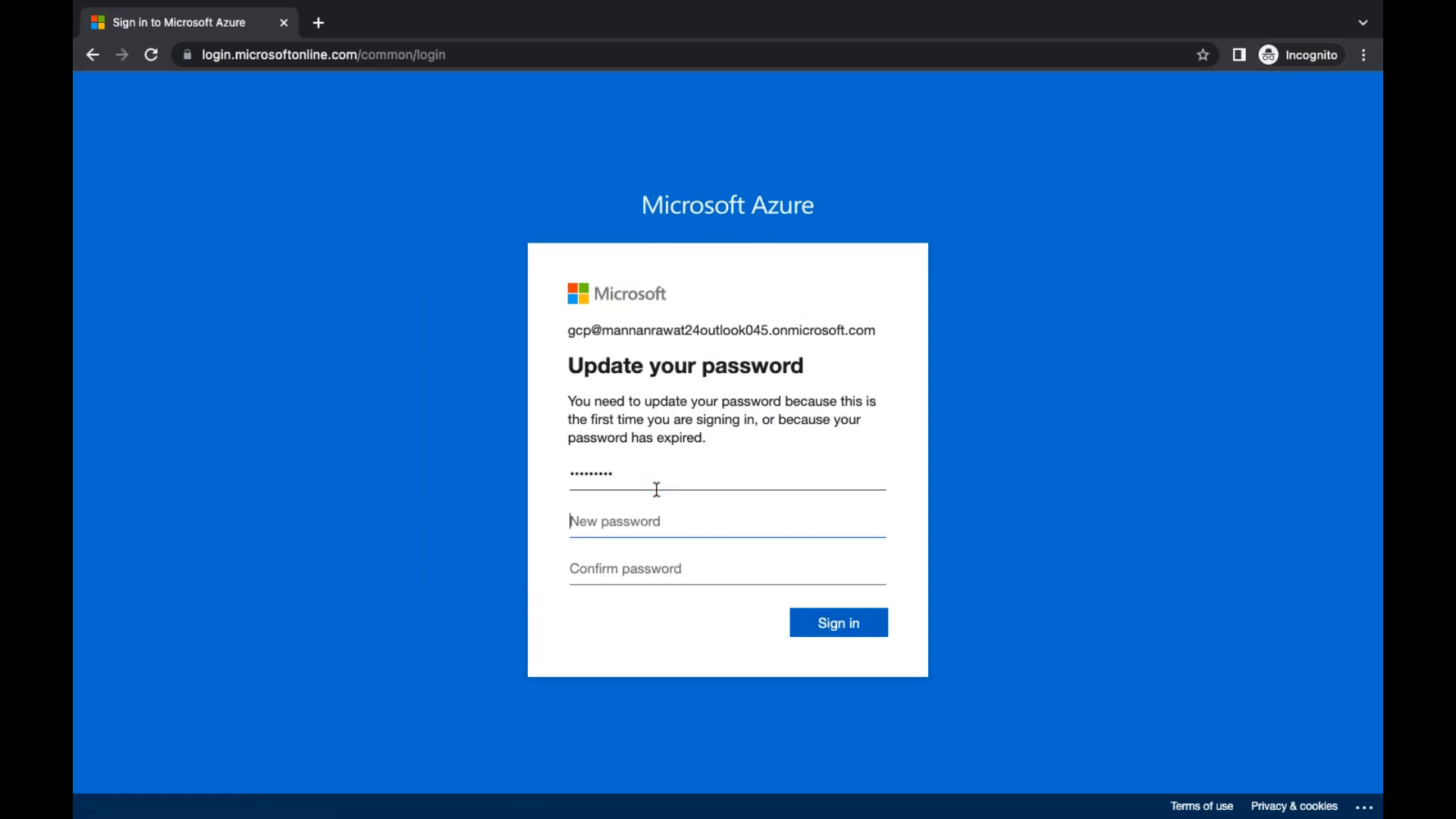
pyautogui.press('Tab')
pyautogui.write('•••••••')
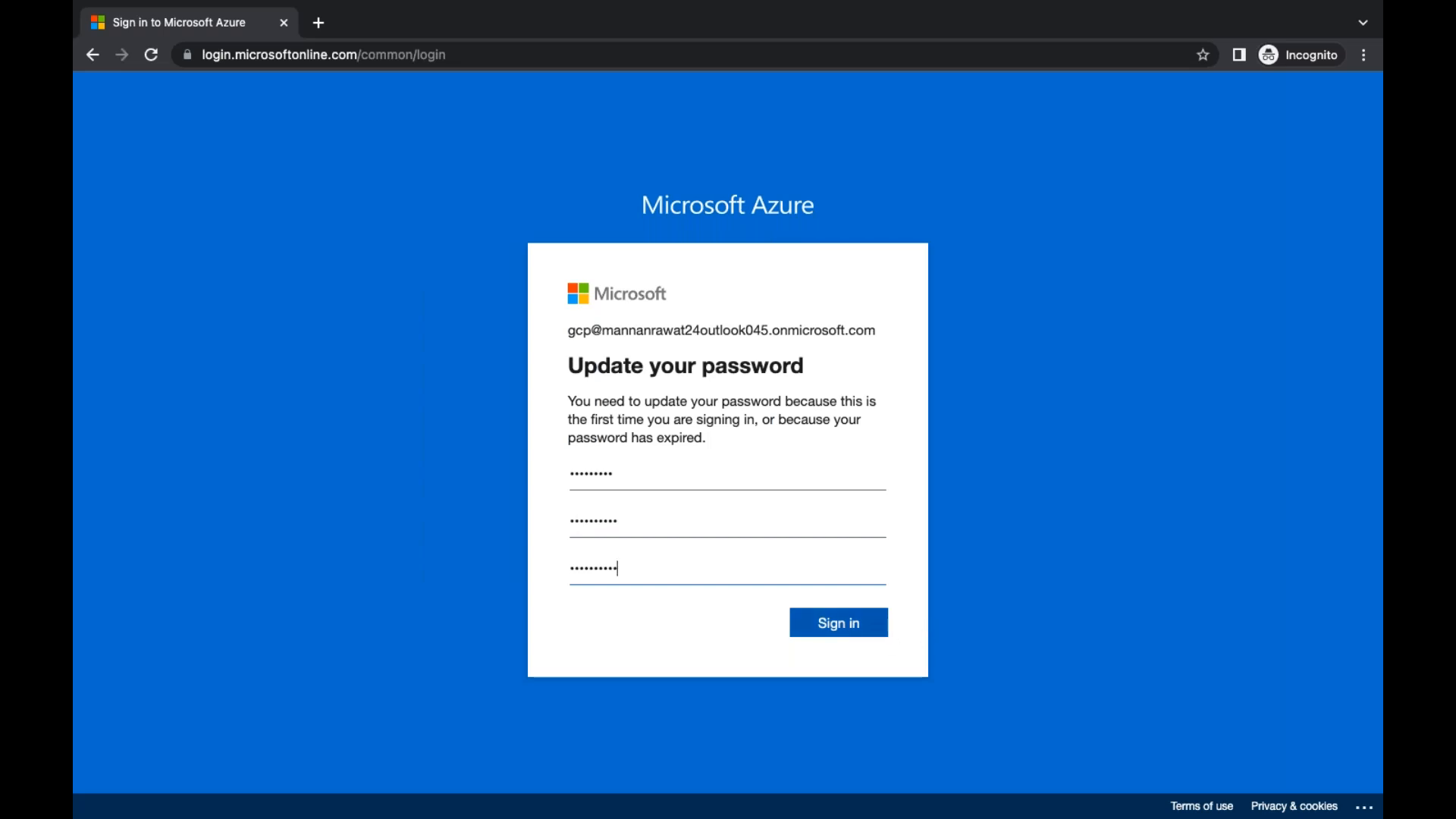
pyautogui.press('Return')
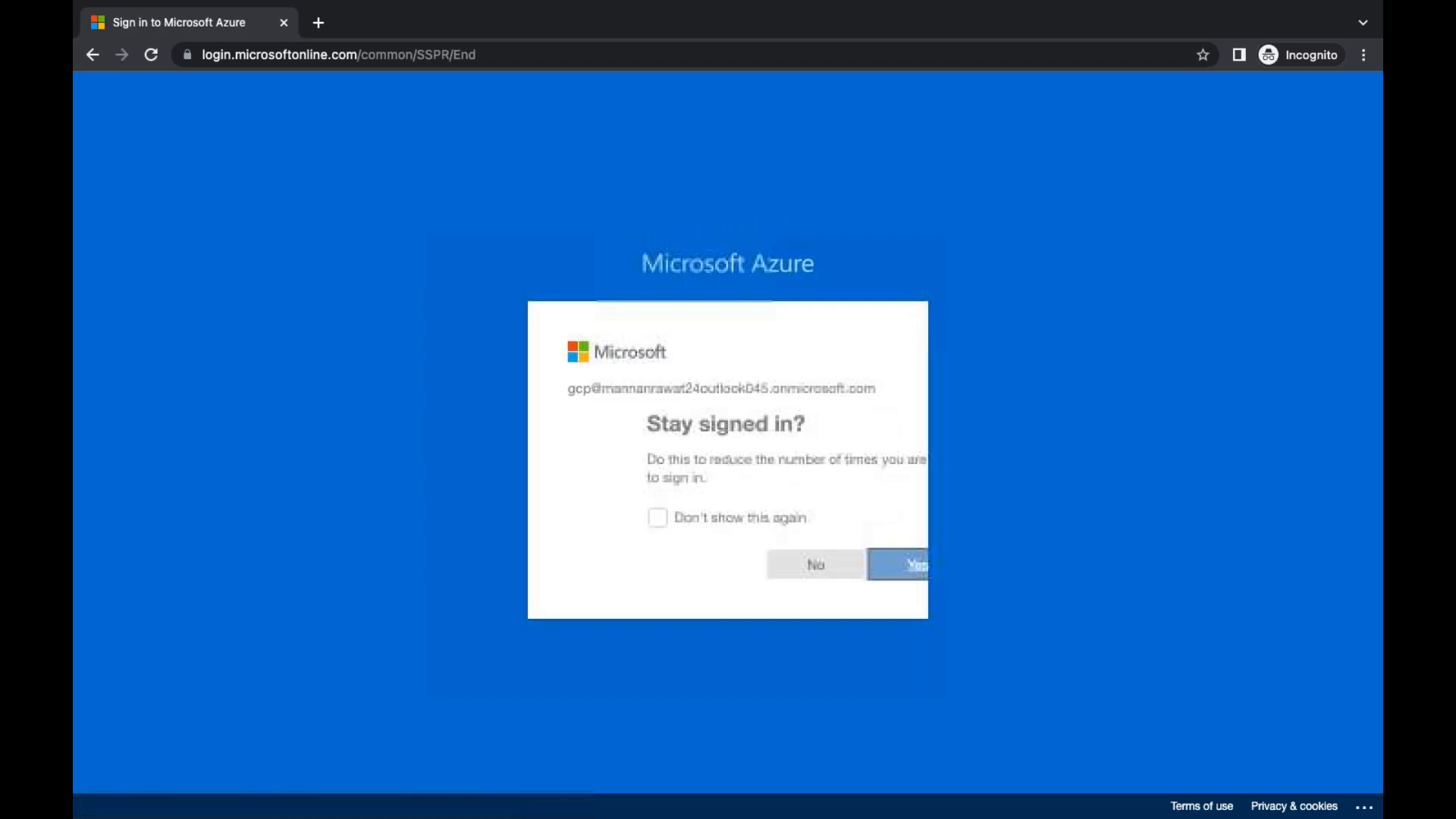
pyautogui.click(800, 574)
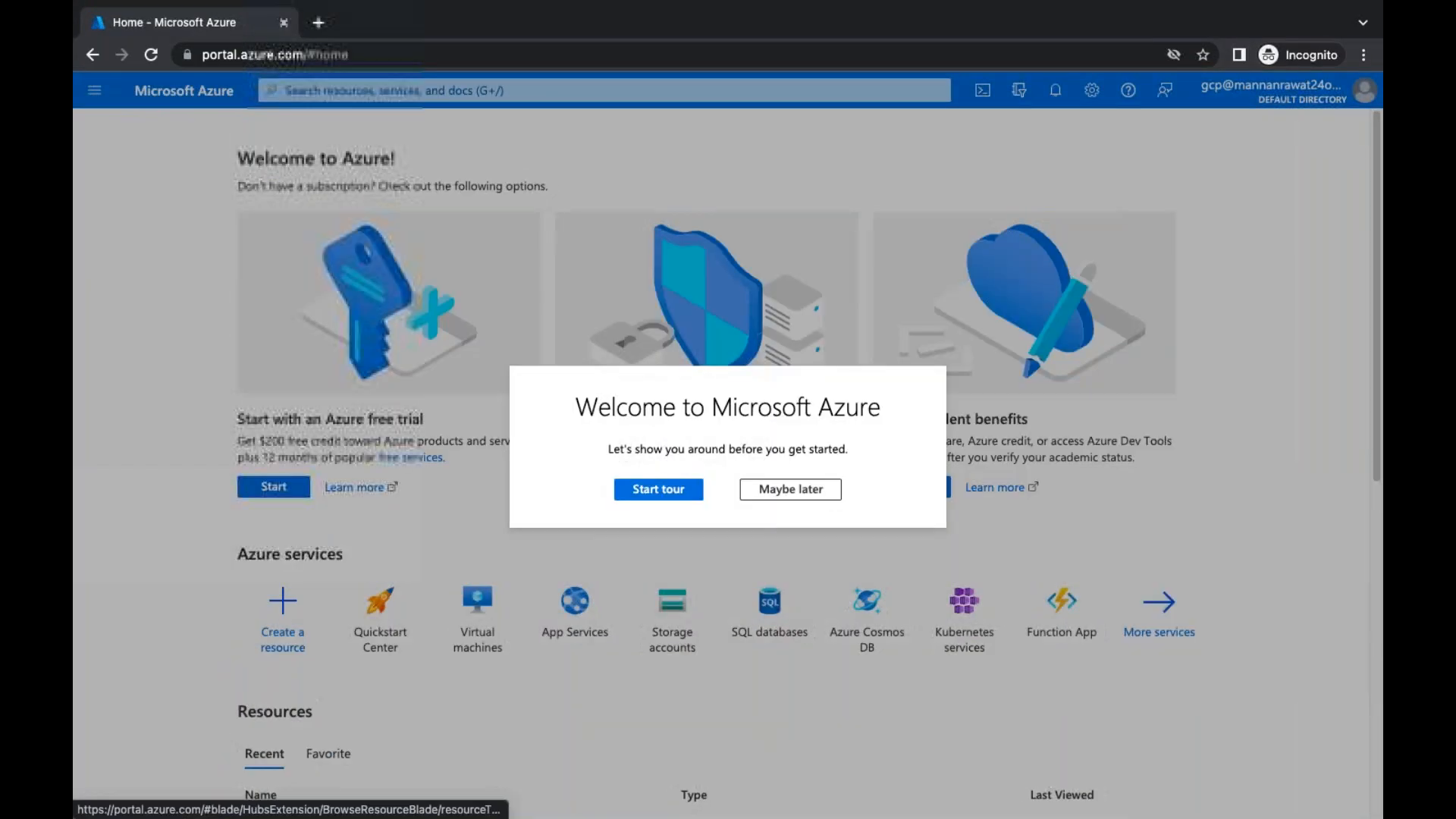
# As gcp, skip the tour and open Storage accounts, which shows no subscription; return to the admin's gcp profile
pyautogui.click(789, 489)
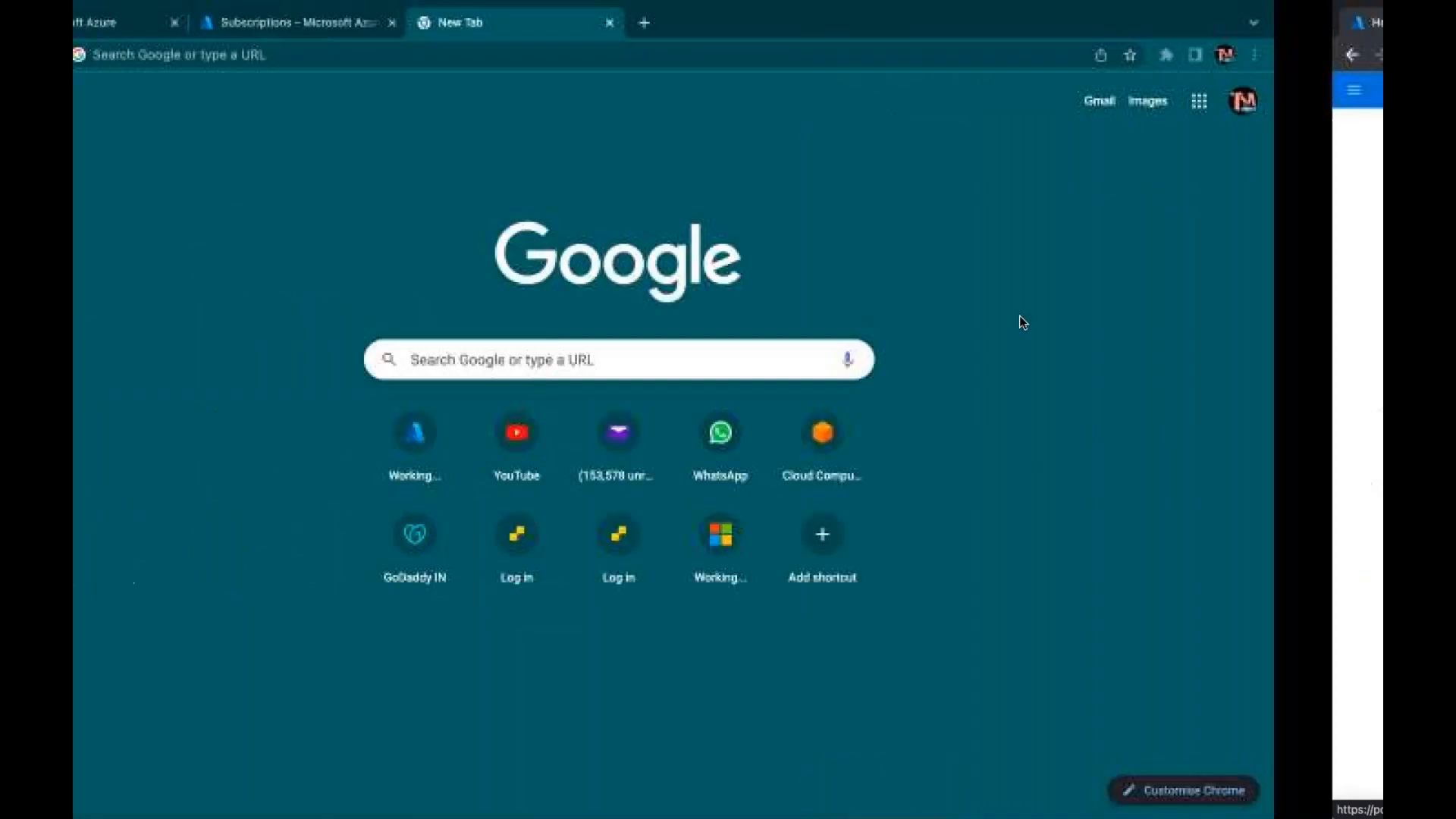
pyautogui.click(718, 23)
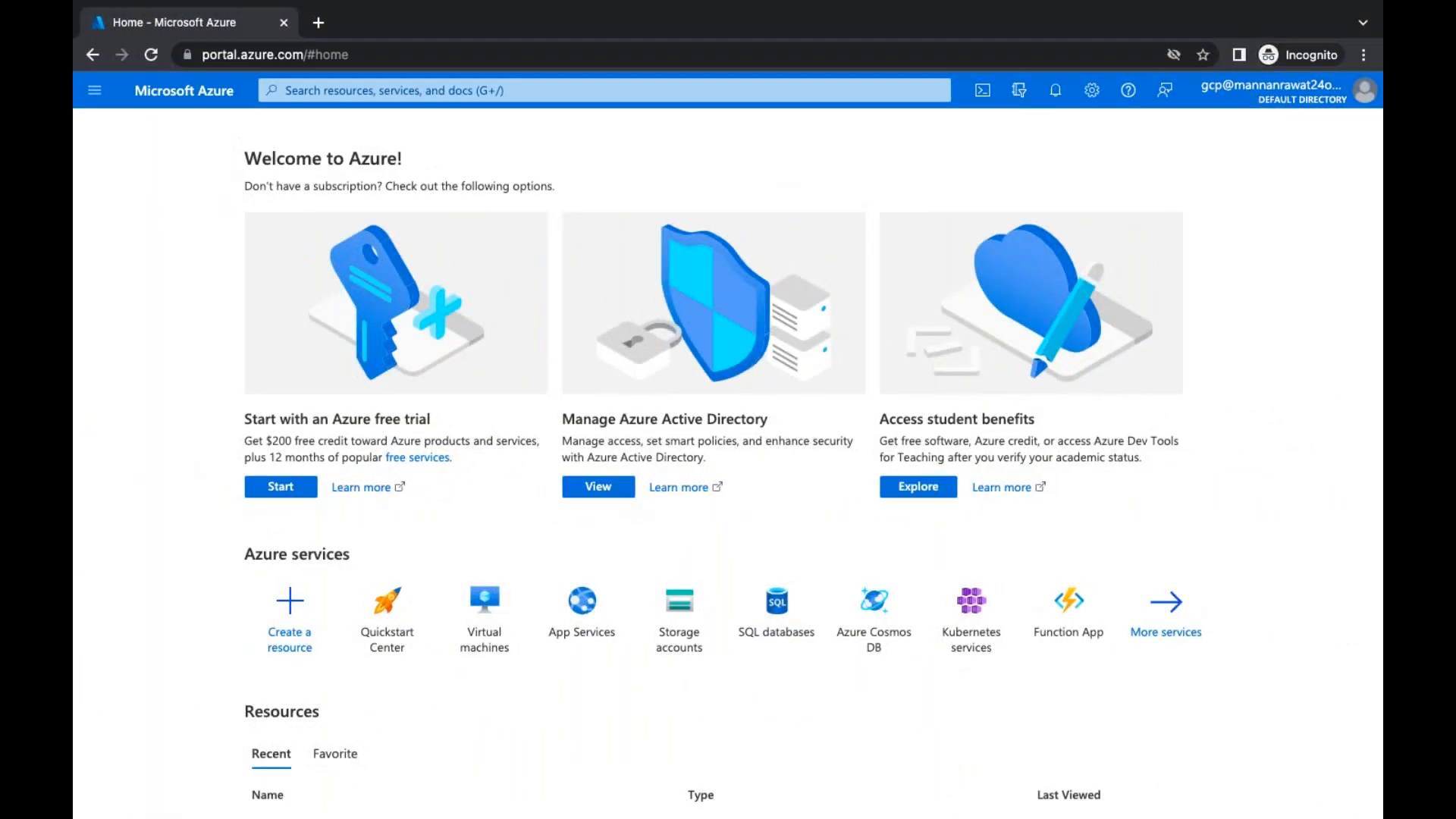
pyautogui.click(1159, 621)
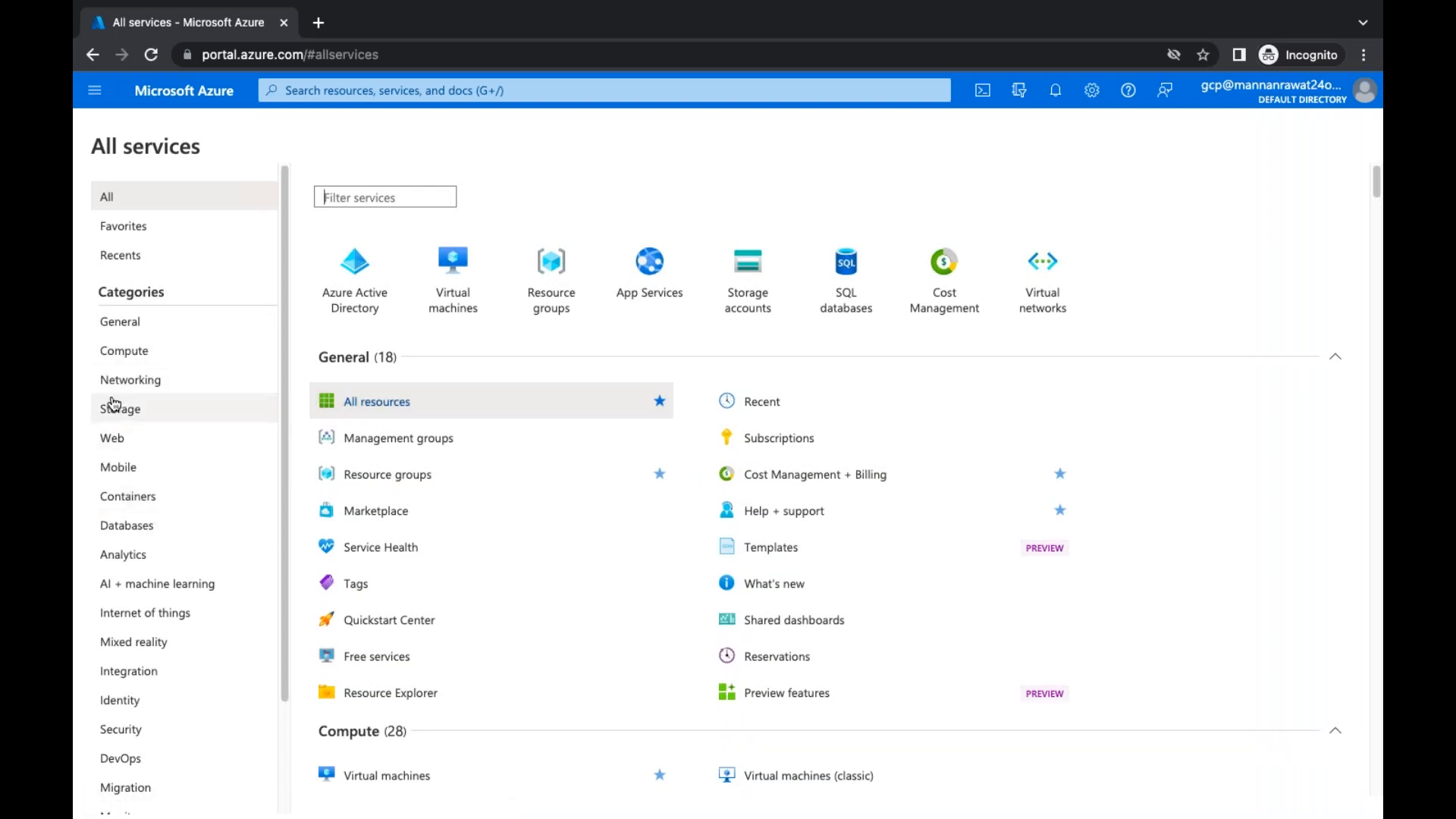
pyautogui.click(125, 421)
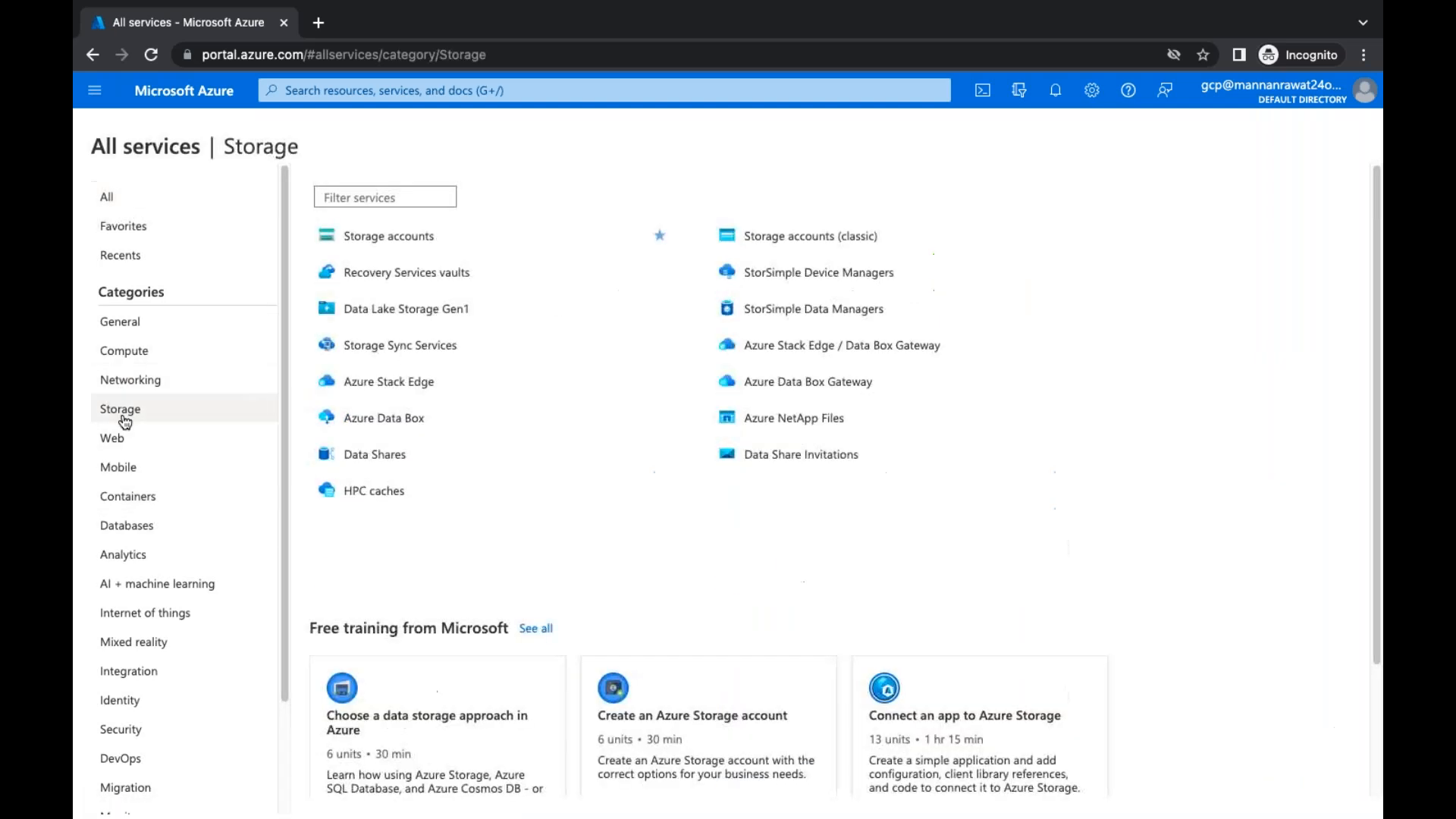
pyautogui.click(403, 245)
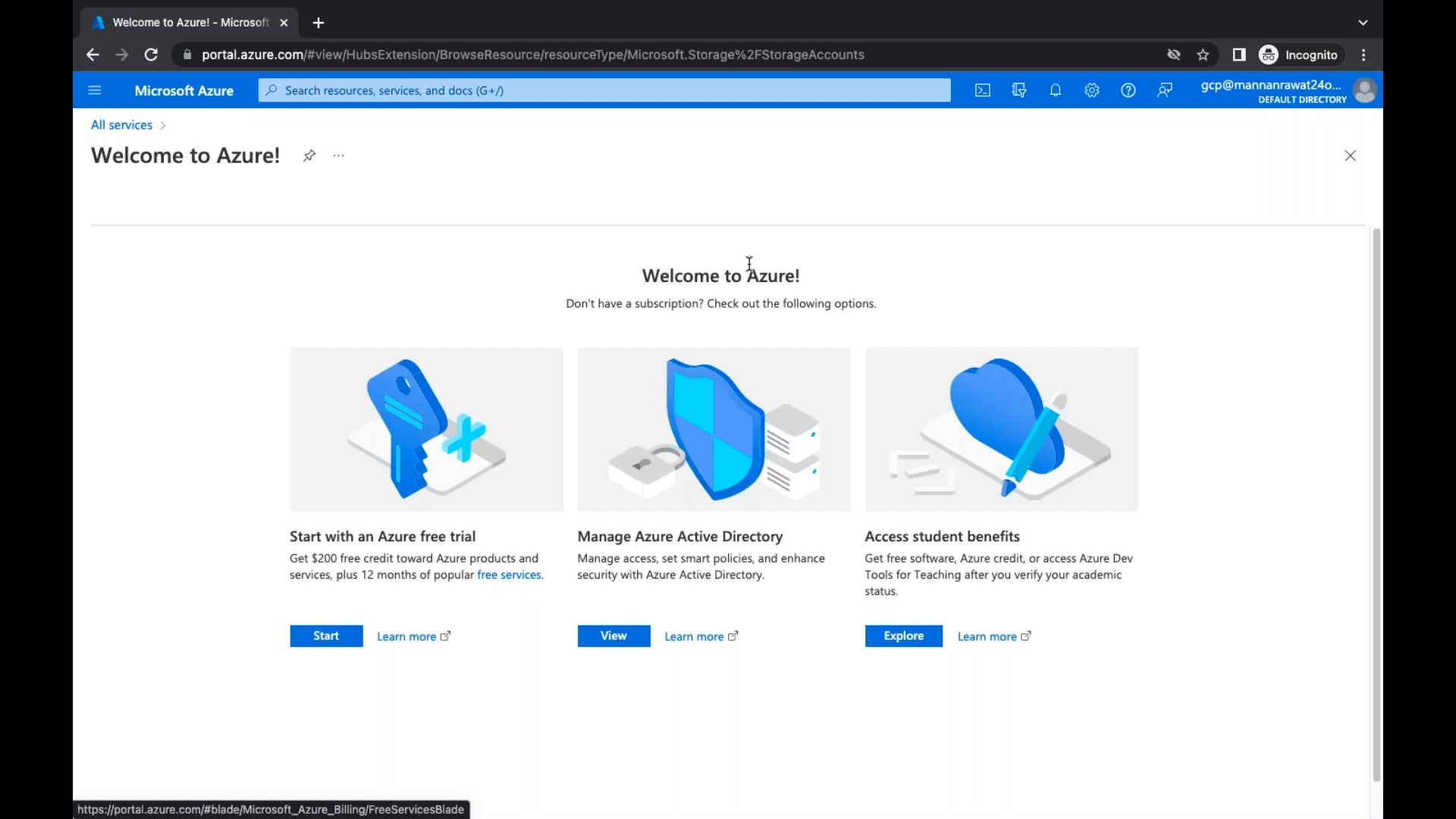
pyautogui.click(1349, 155)
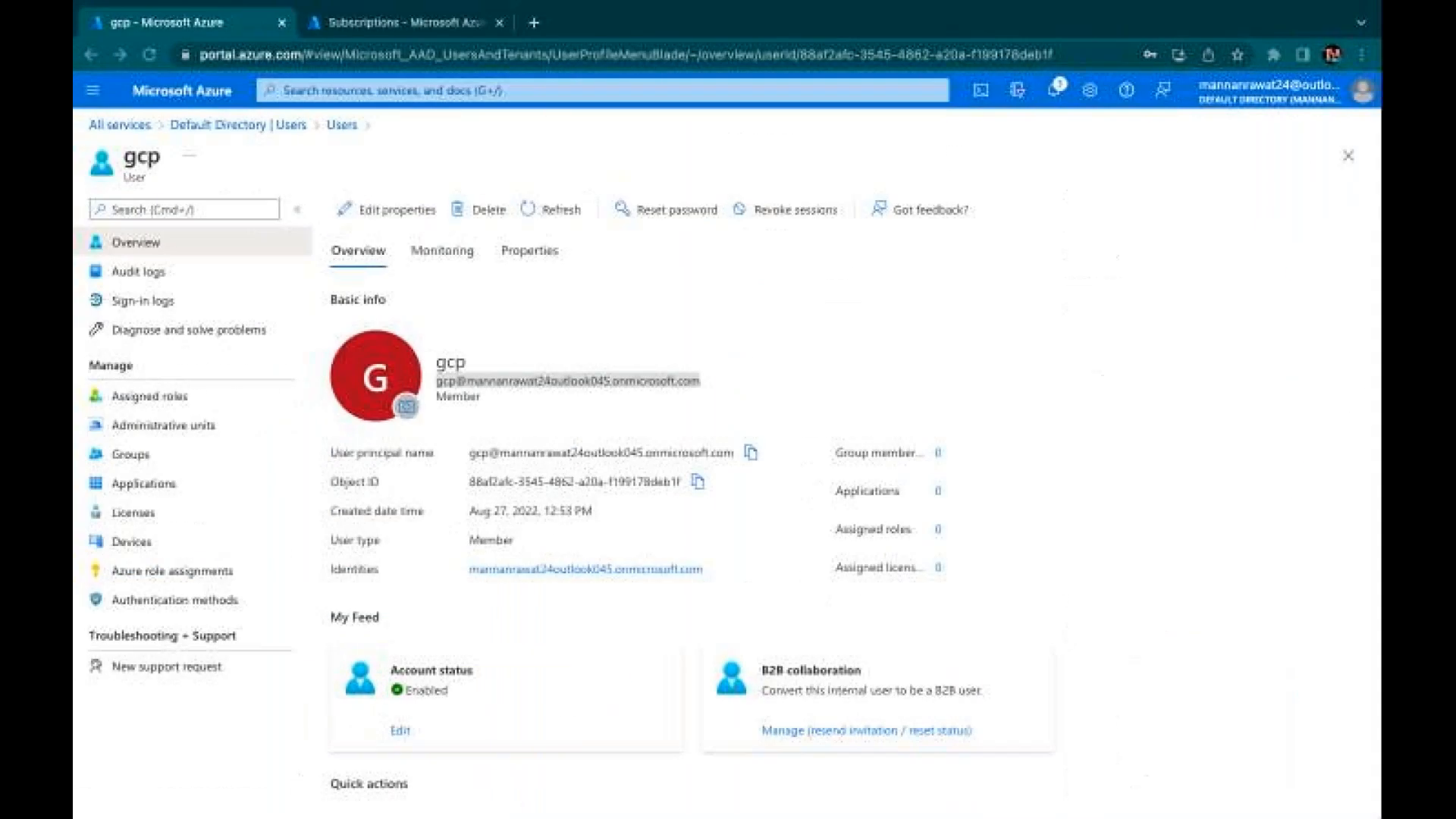
pyautogui.tripleClick(570, 380)
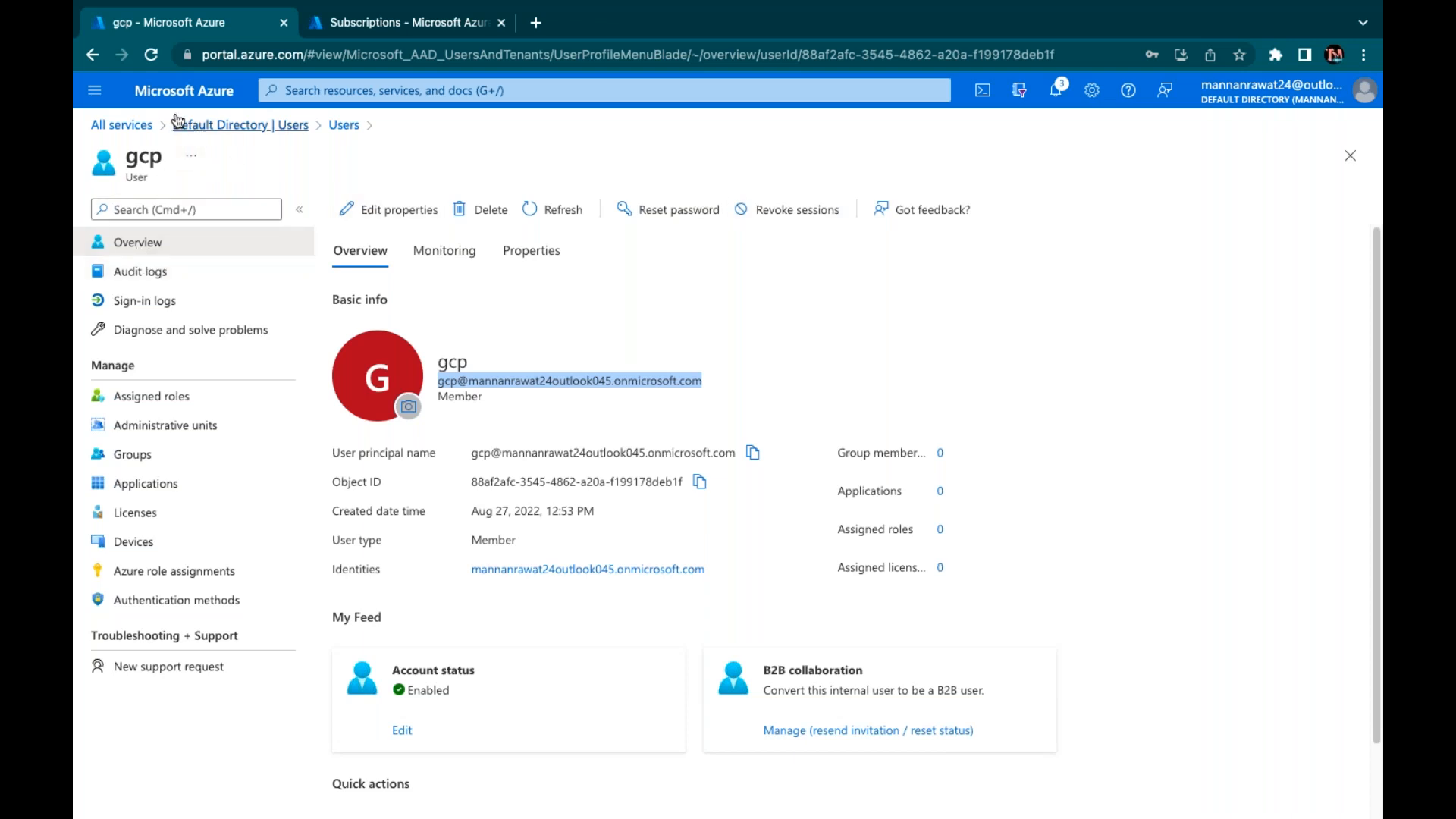
# Open Access control (IAM) for MSDN Platforms Subscription and start adding a role assignment
pyautogui.click(382, 22)
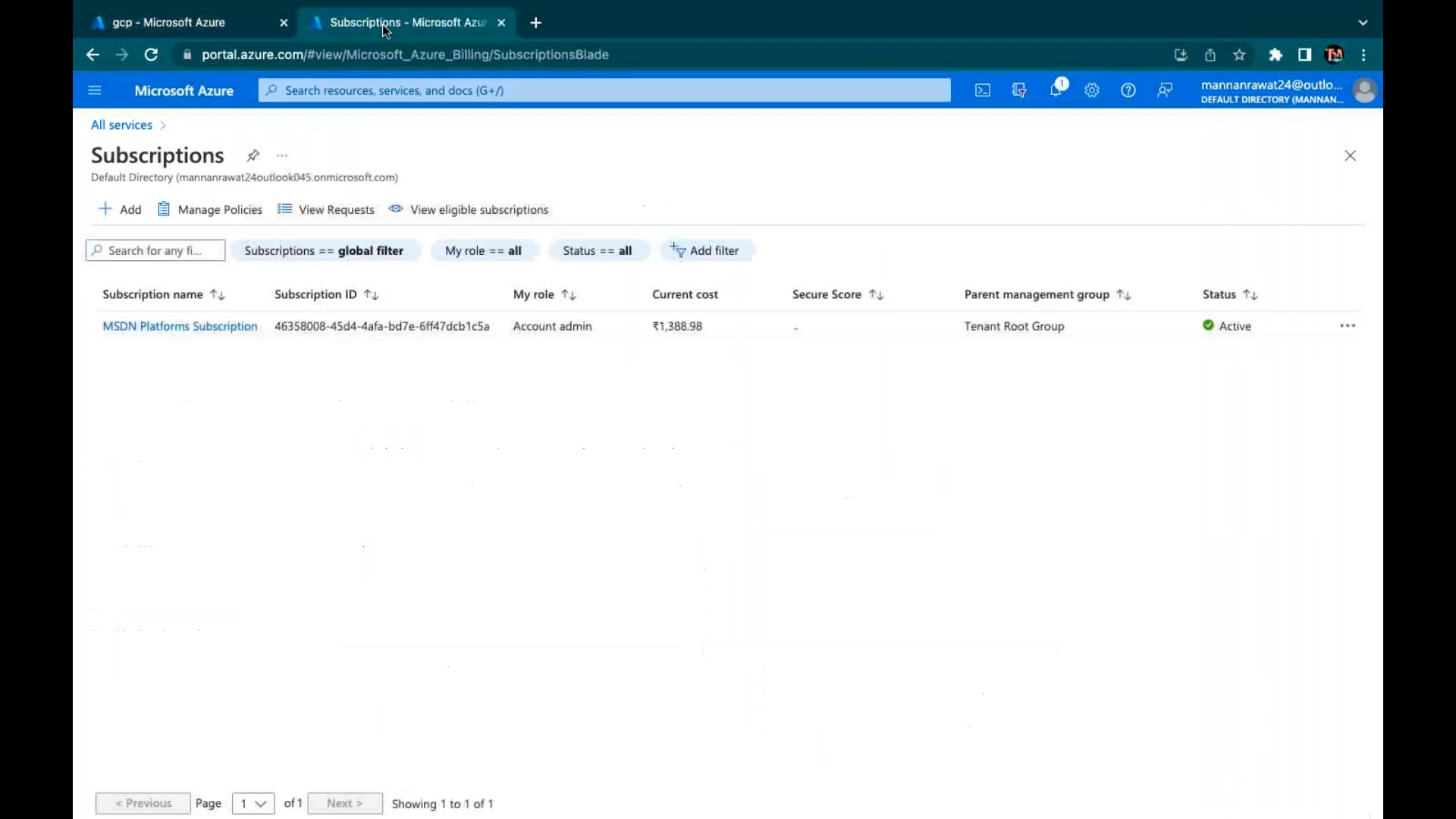
pyautogui.click(179, 328)
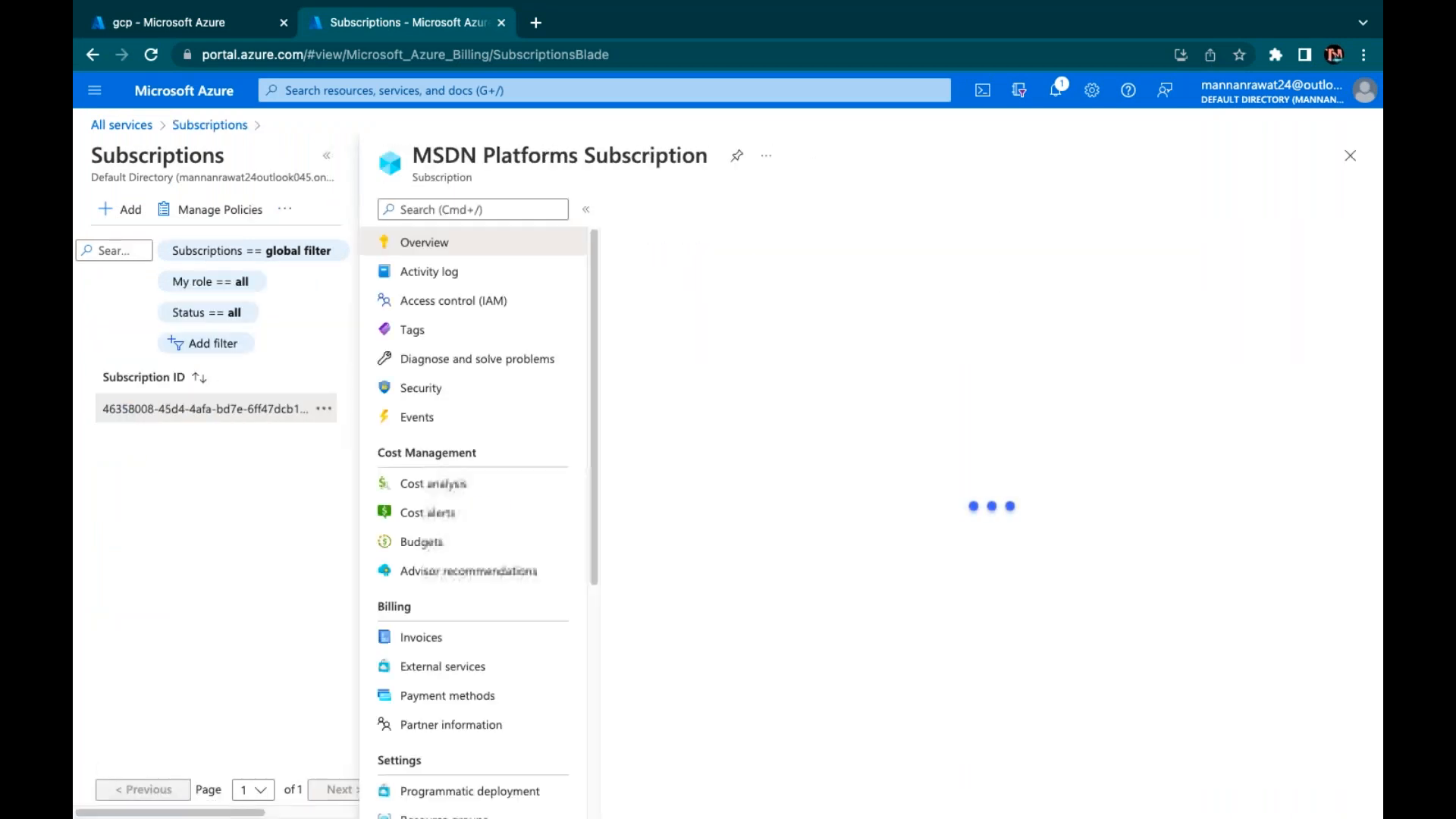
pyautogui.click(468, 308)
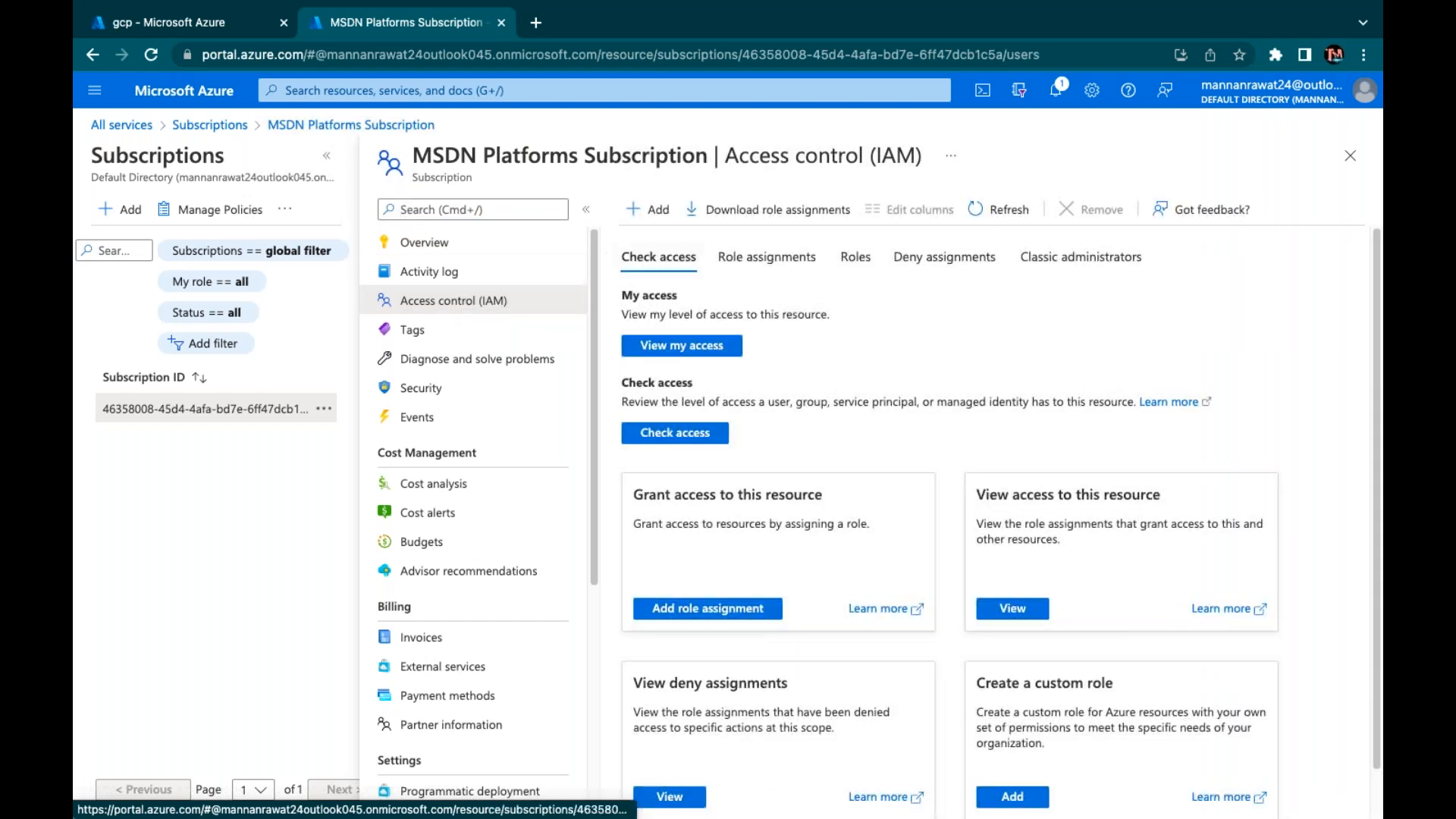
pyautogui.click(663, 220)
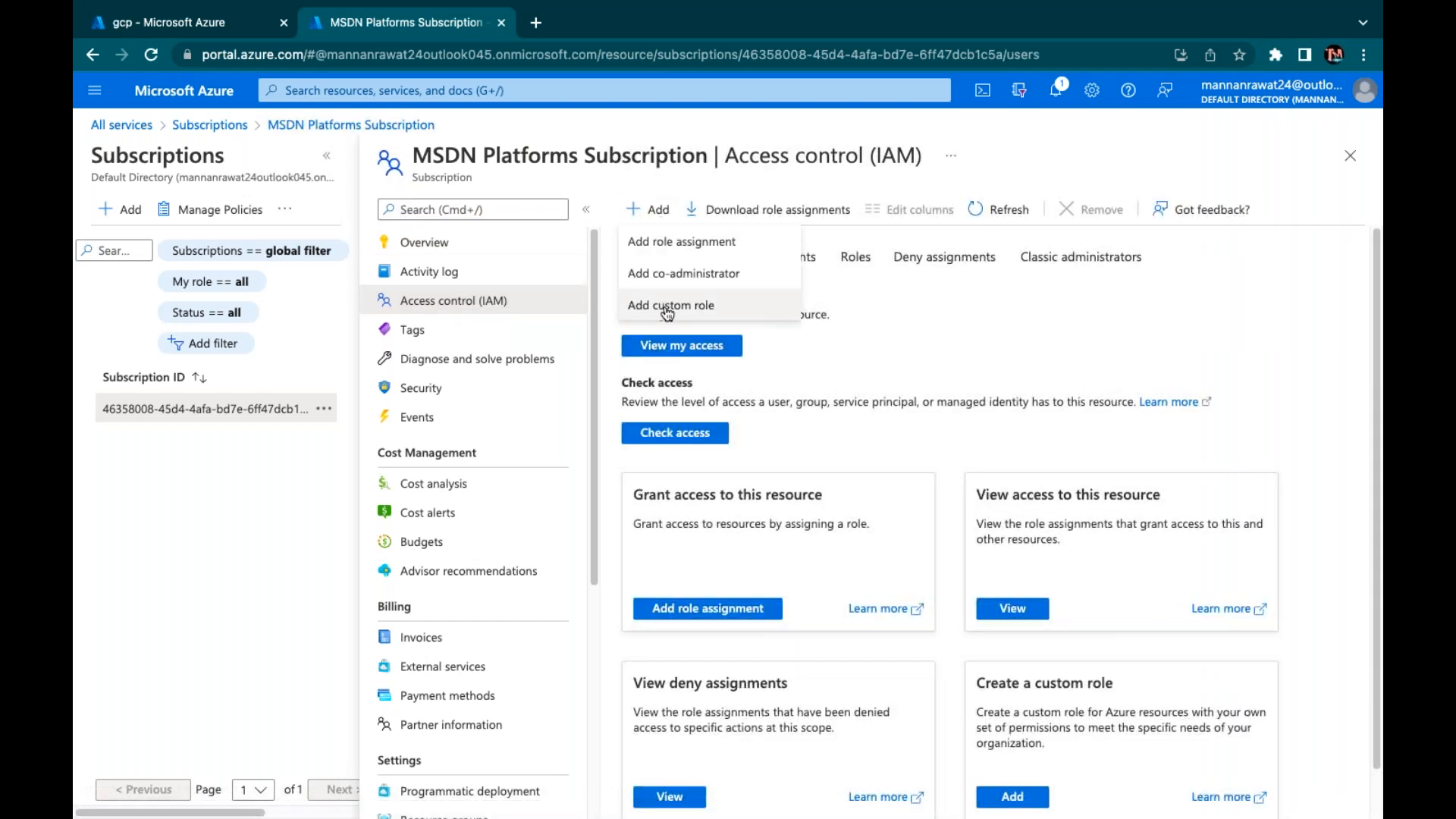
pyautogui.click(665, 248)
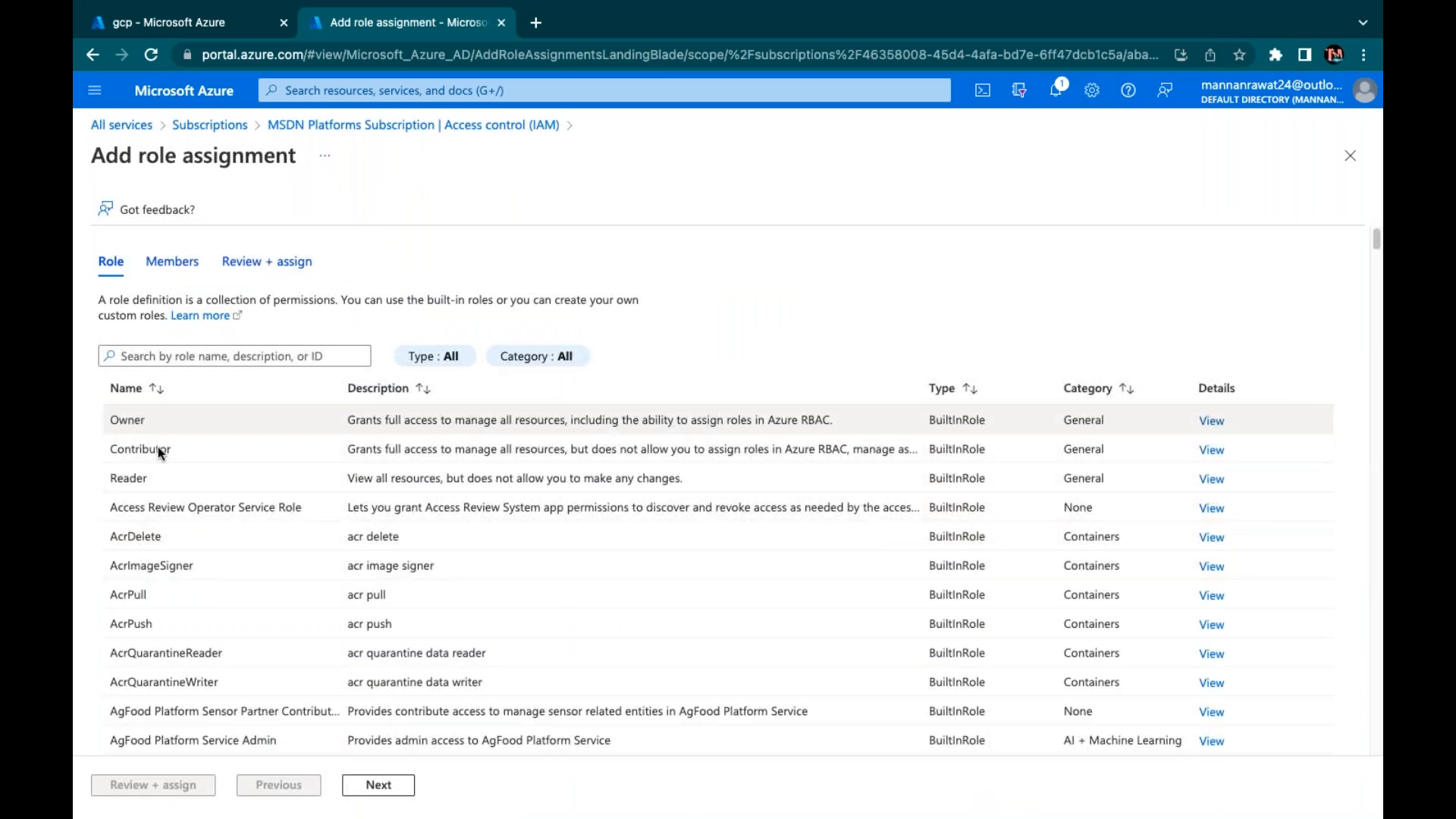
# Choose Owner as the role for the new assignment and continue to Members
pyautogui.click(158, 447)
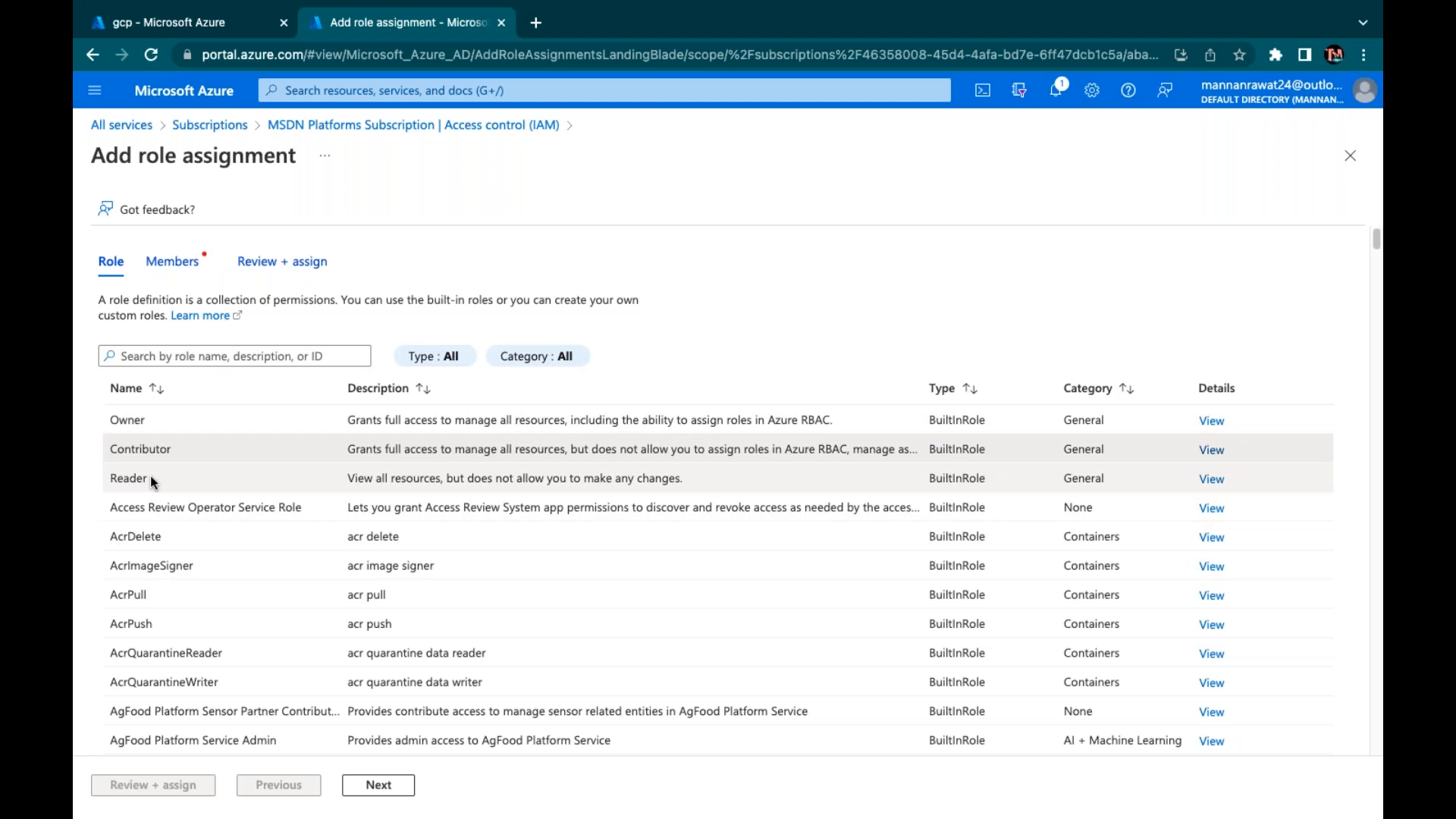
pyautogui.click(151, 479)
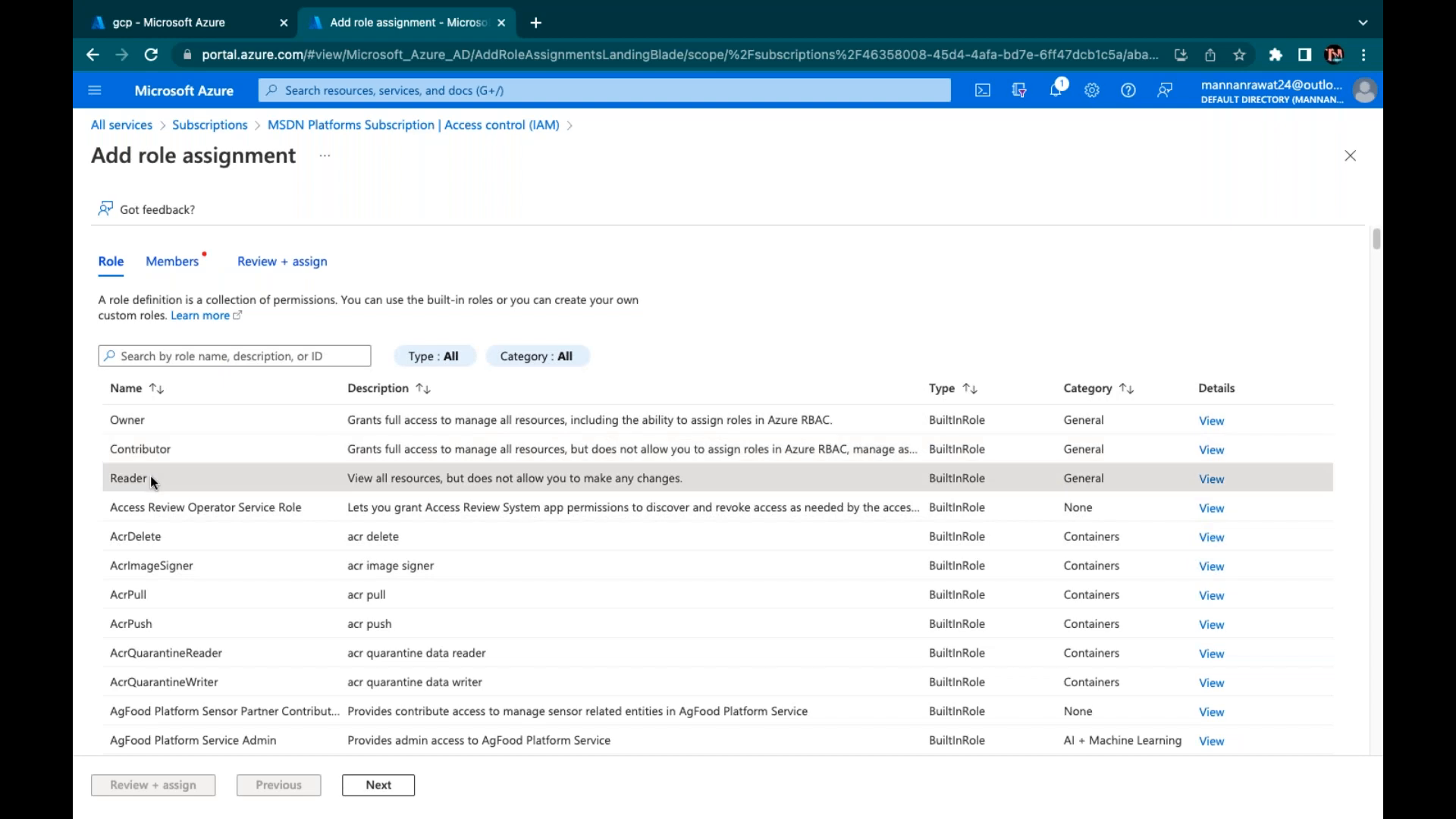
pyautogui.click(144, 425)
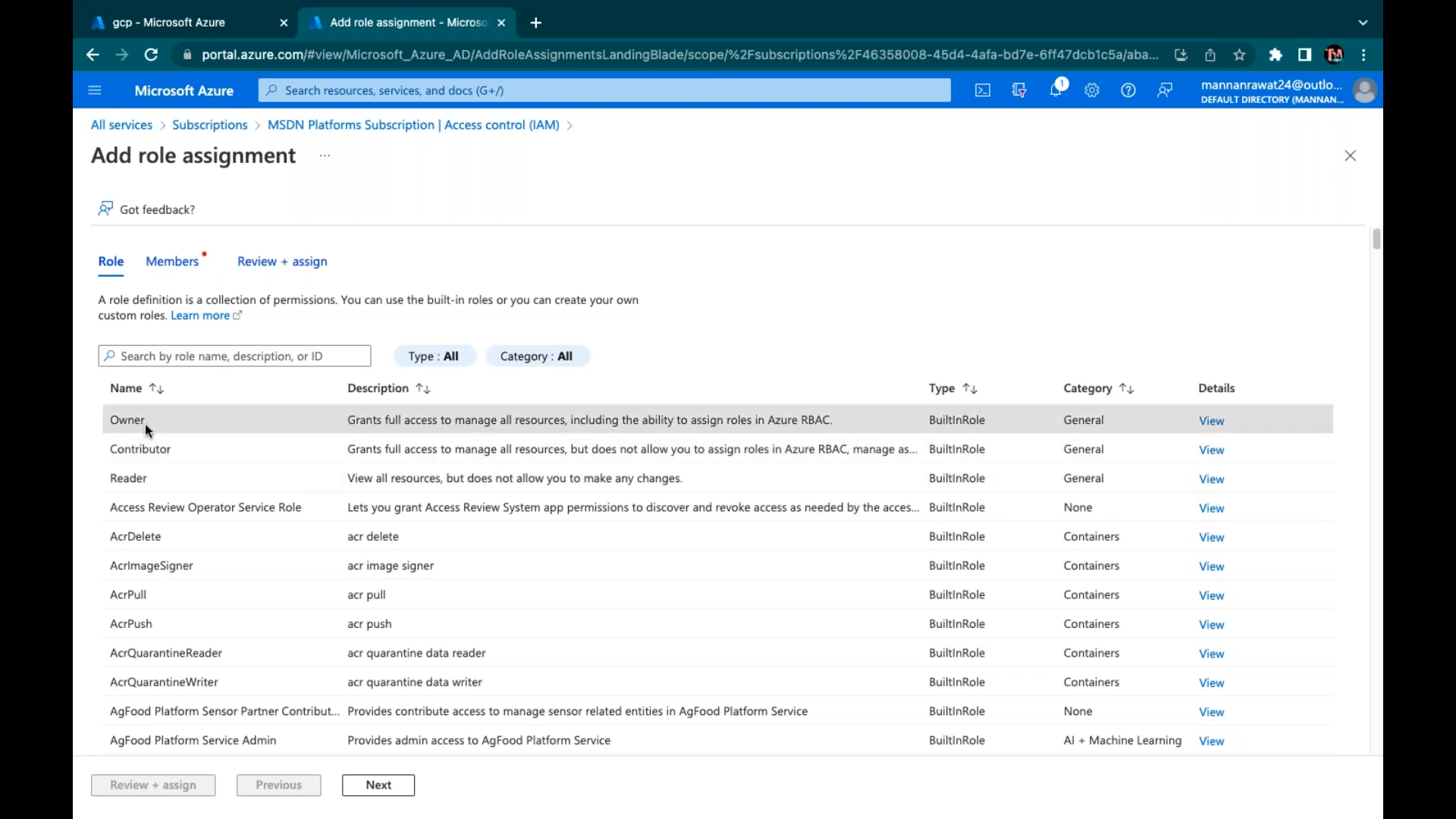
pyautogui.click(375, 787)
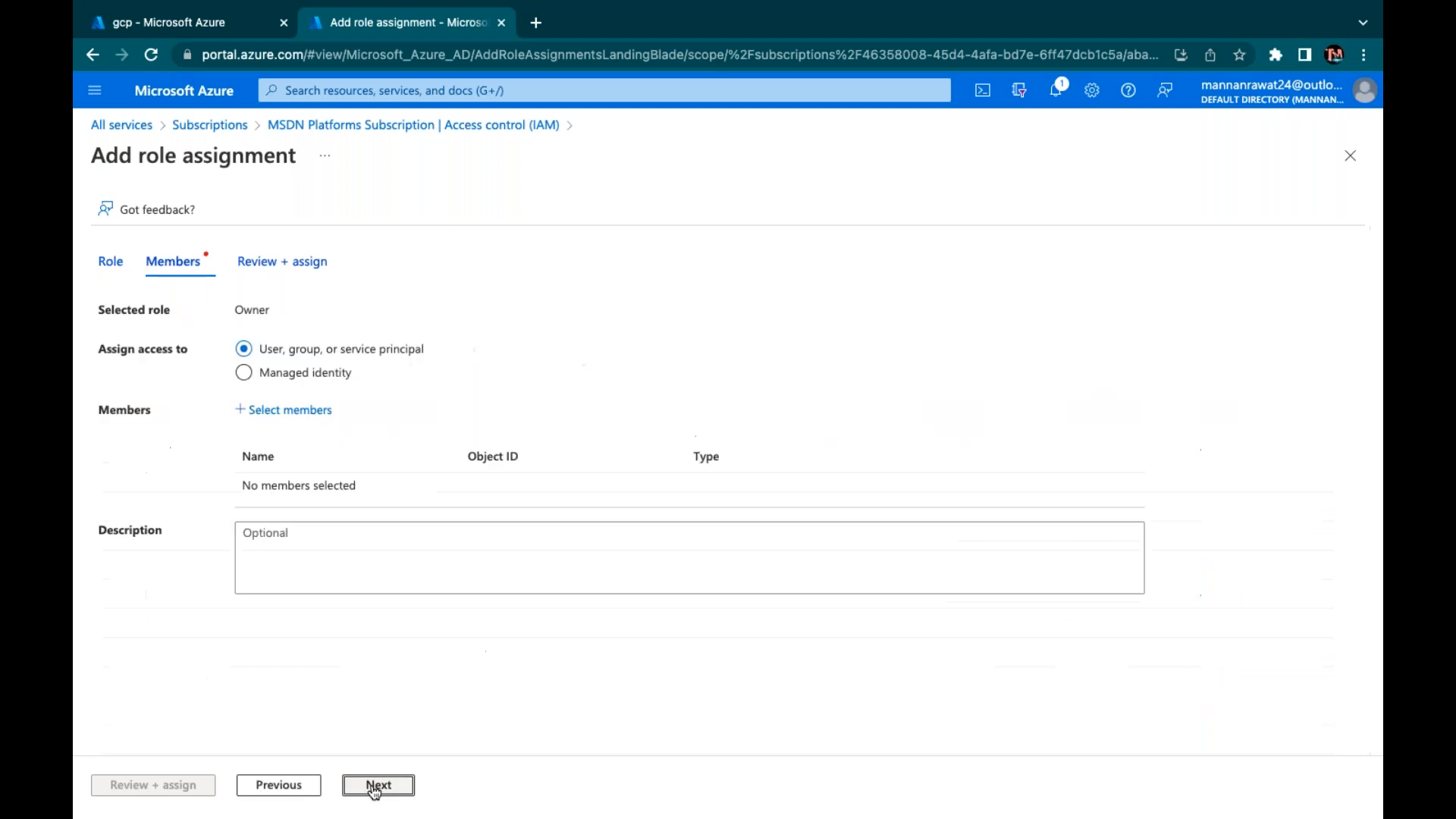
pyautogui.click(284, 410)
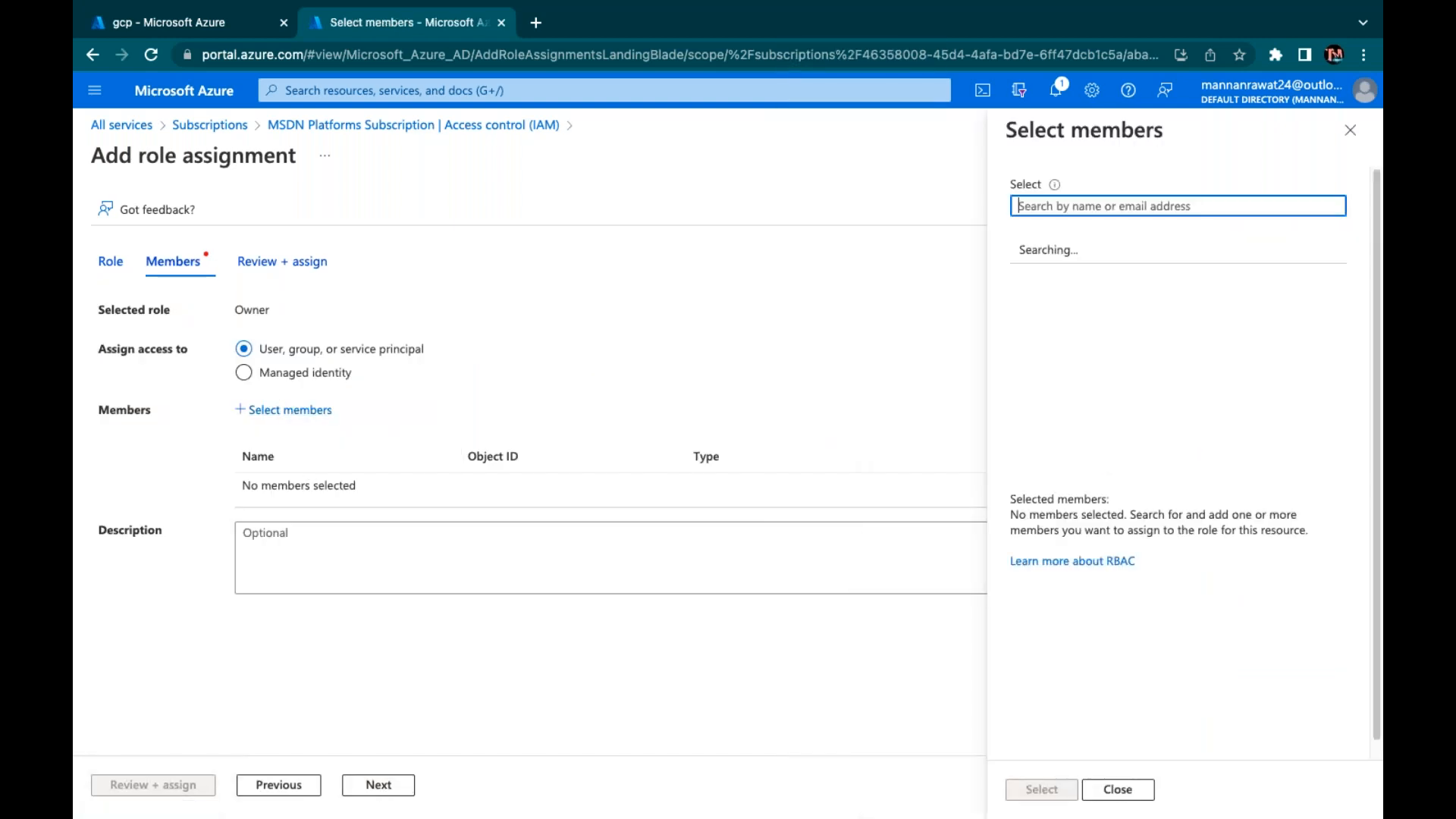
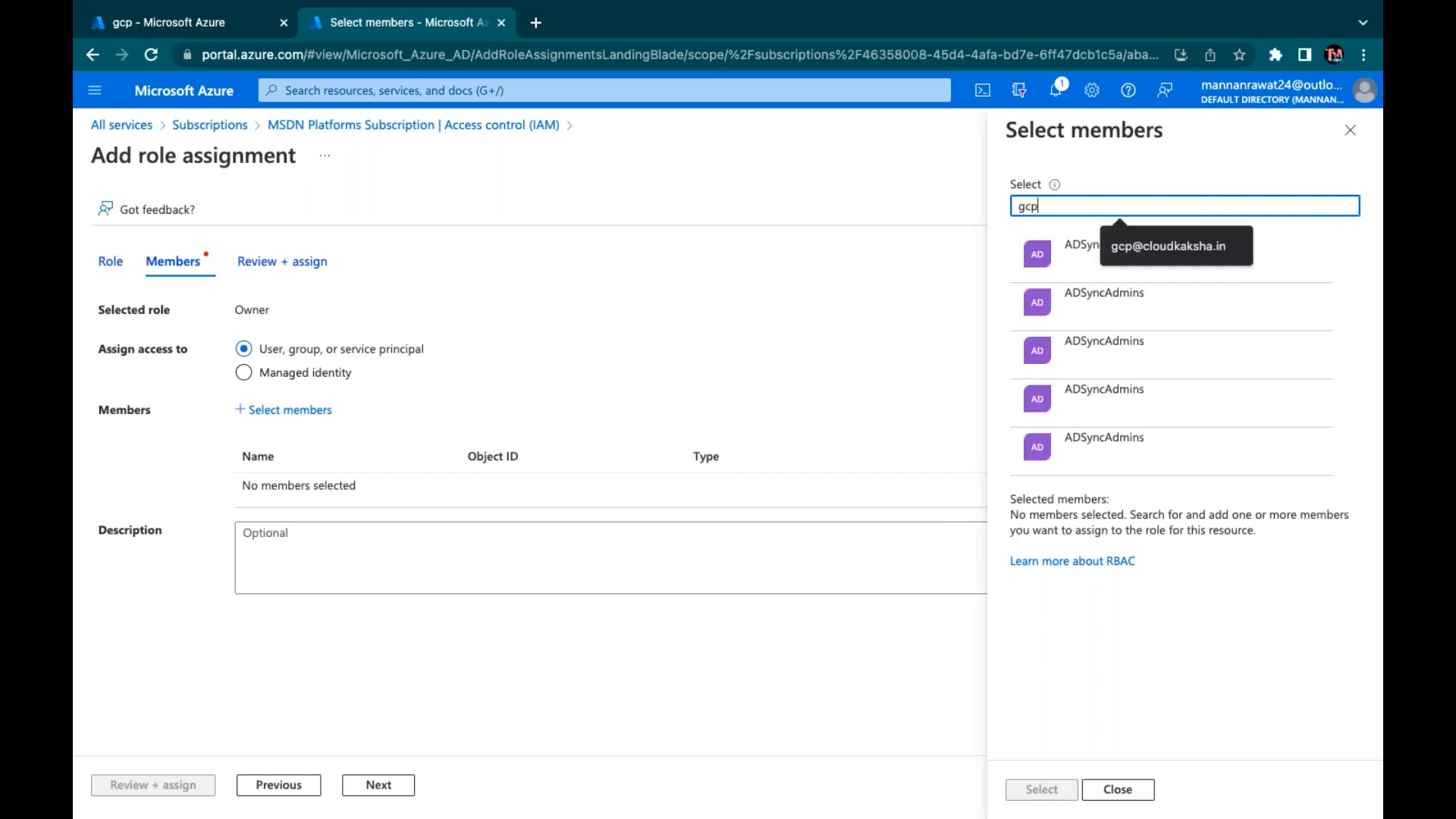
pyautogui.click(1122, 263)
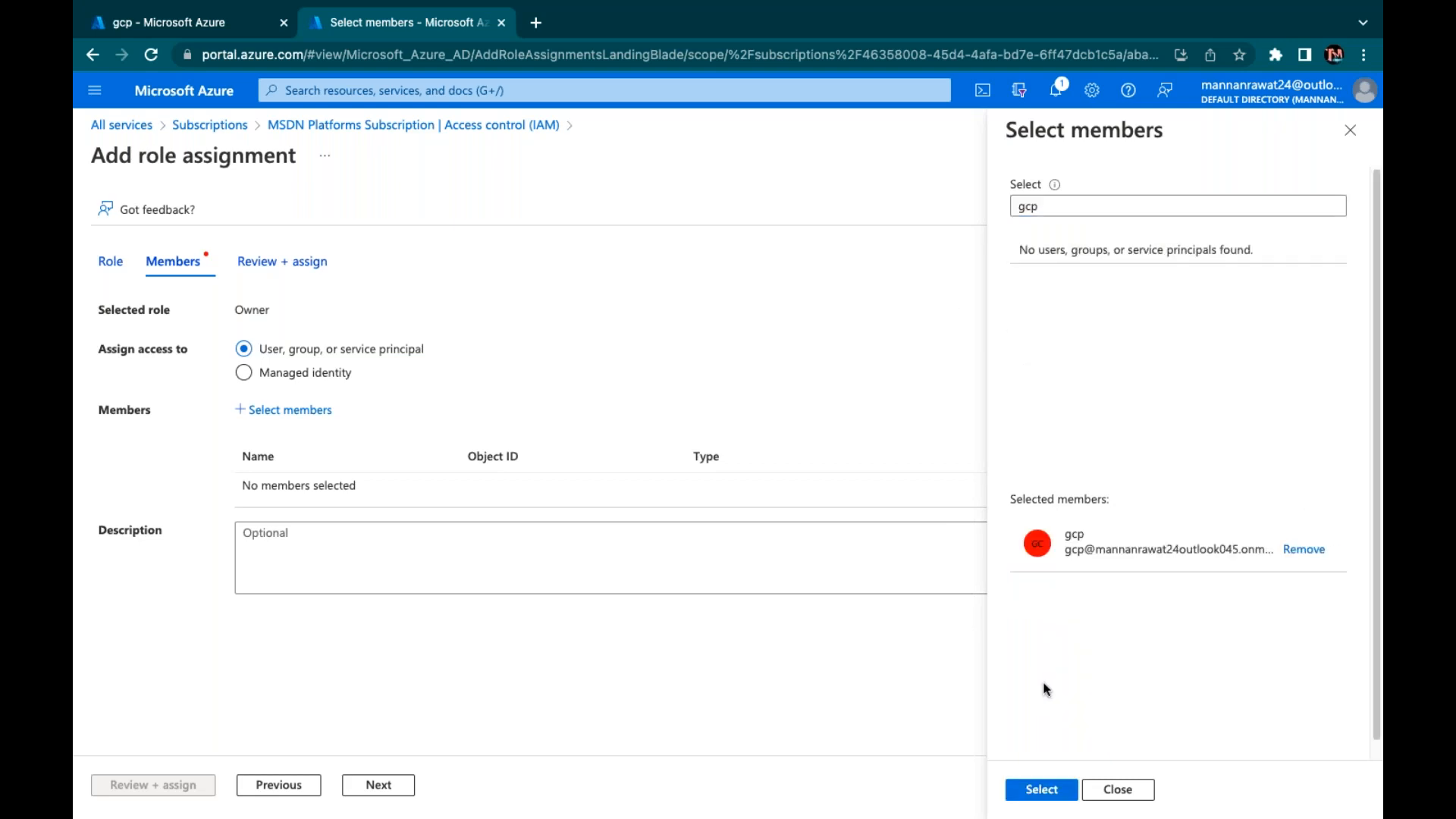
pyautogui.click(1037, 791)
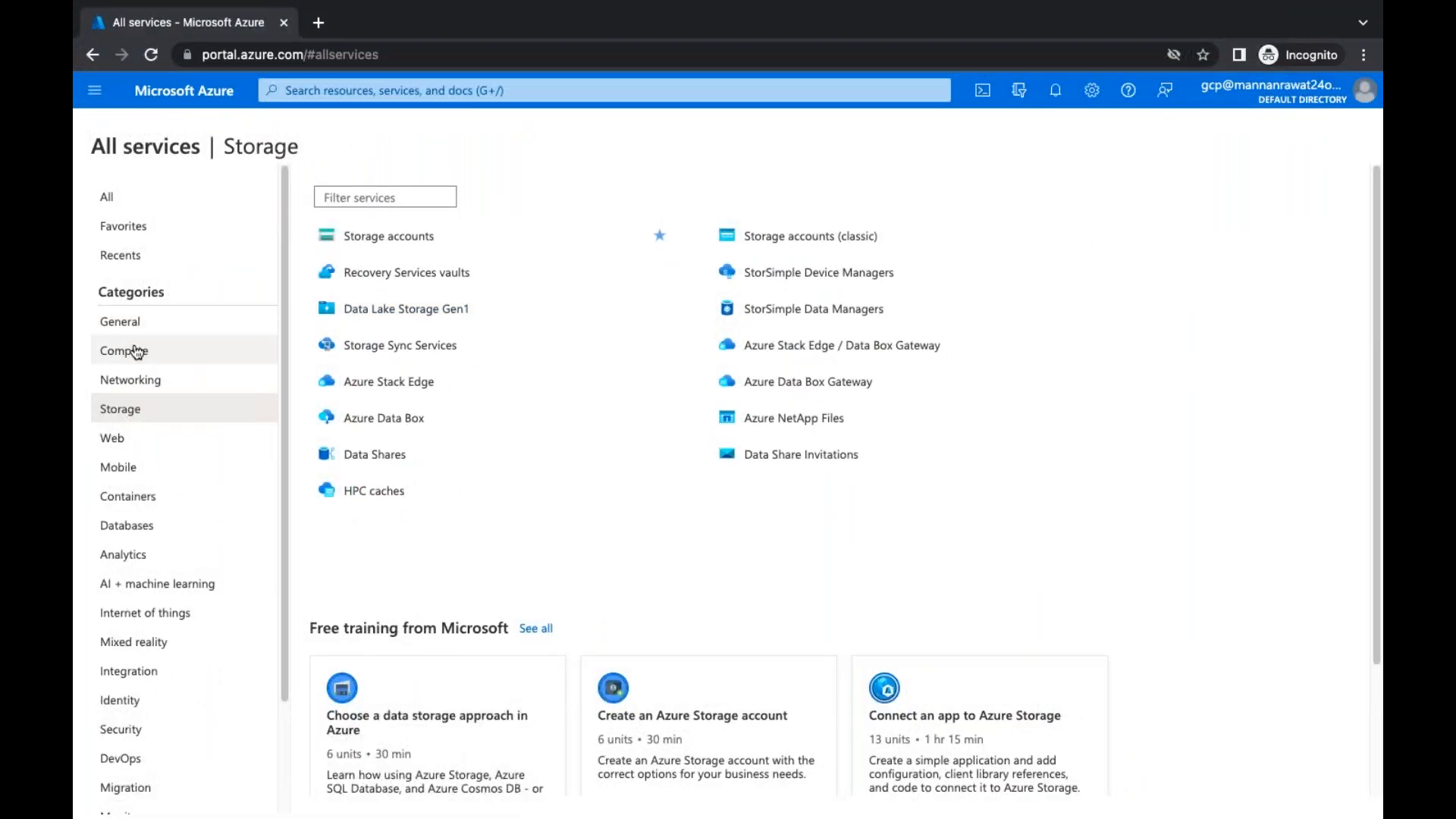
# Open the Virtual machines list, then submit gcp's Owner assignment via Review + assign
pyautogui.click(136, 352)
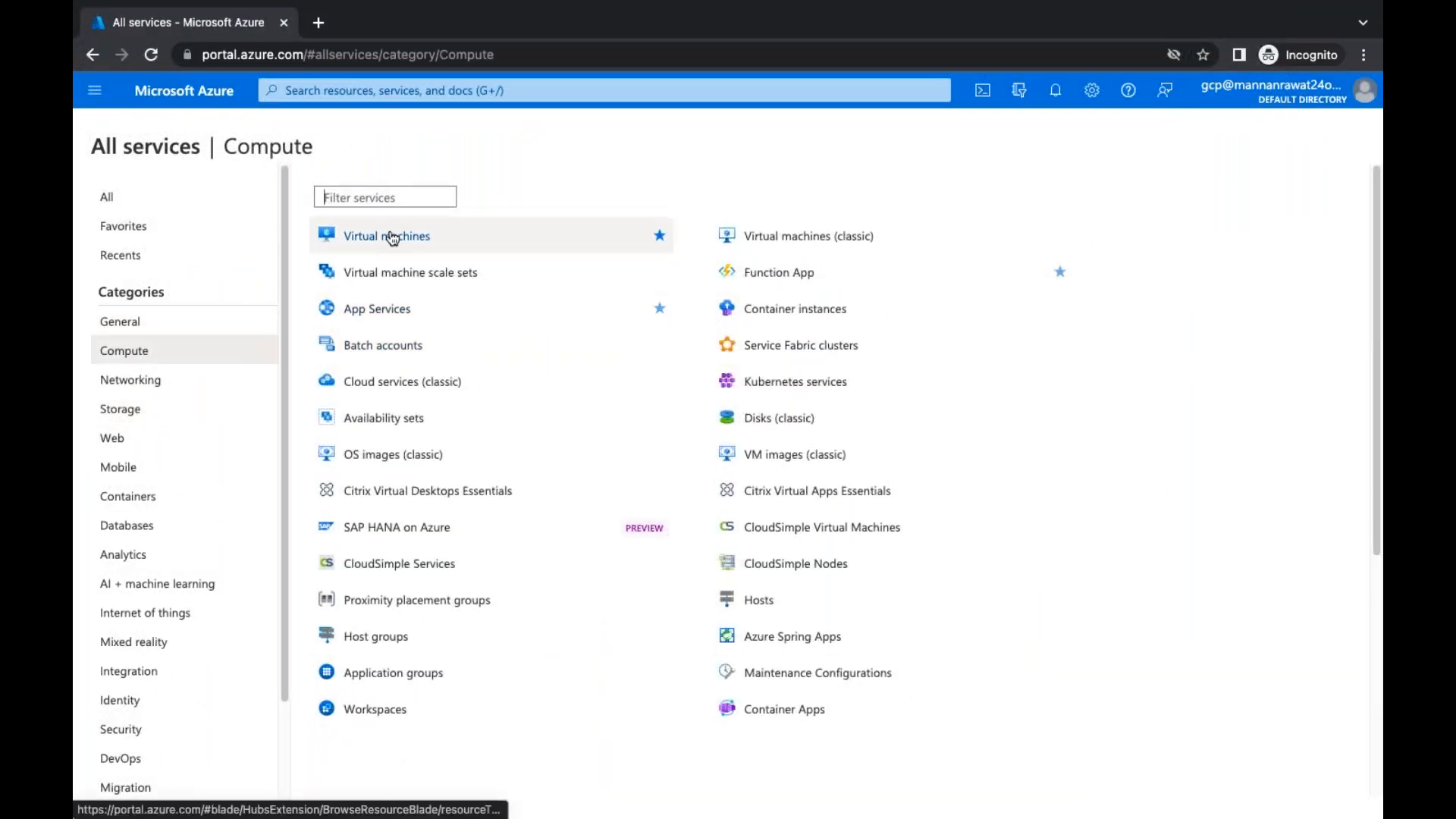
pyautogui.click(388, 236)
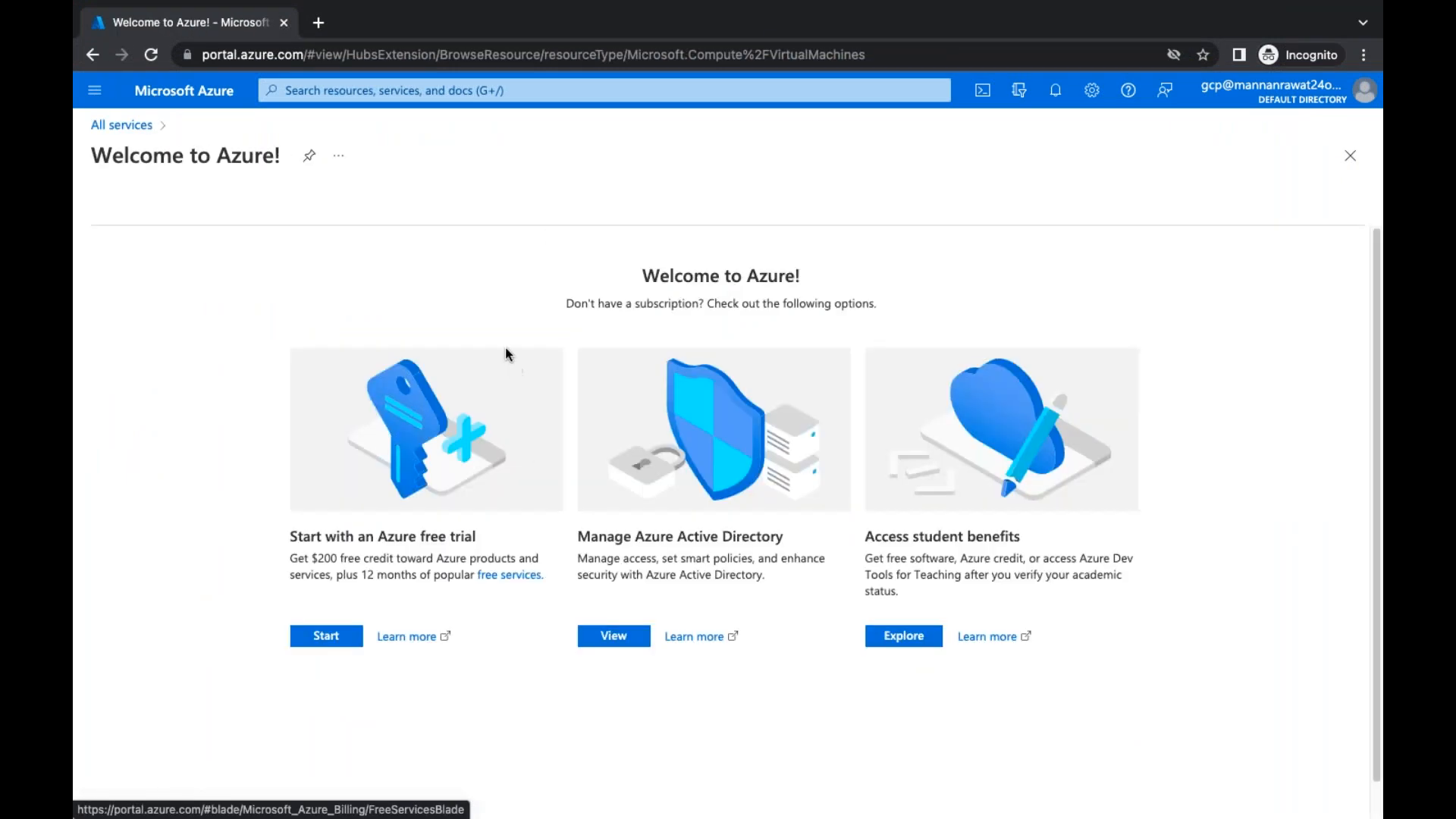
pyautogui.hotkey('ctrl', 'Left')
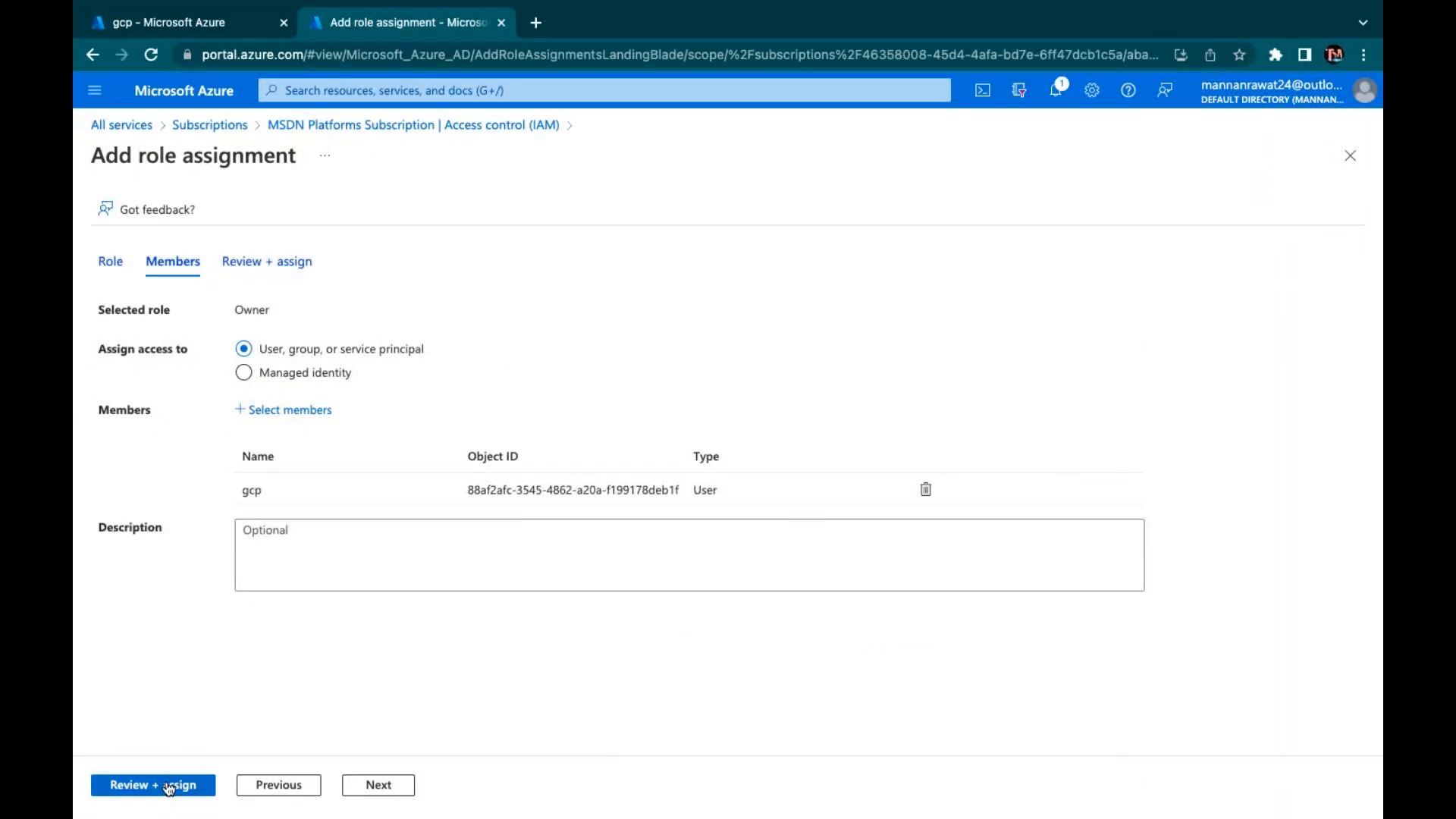
pyautogui.click(169, 786)
pyautogui.click(169, 786)
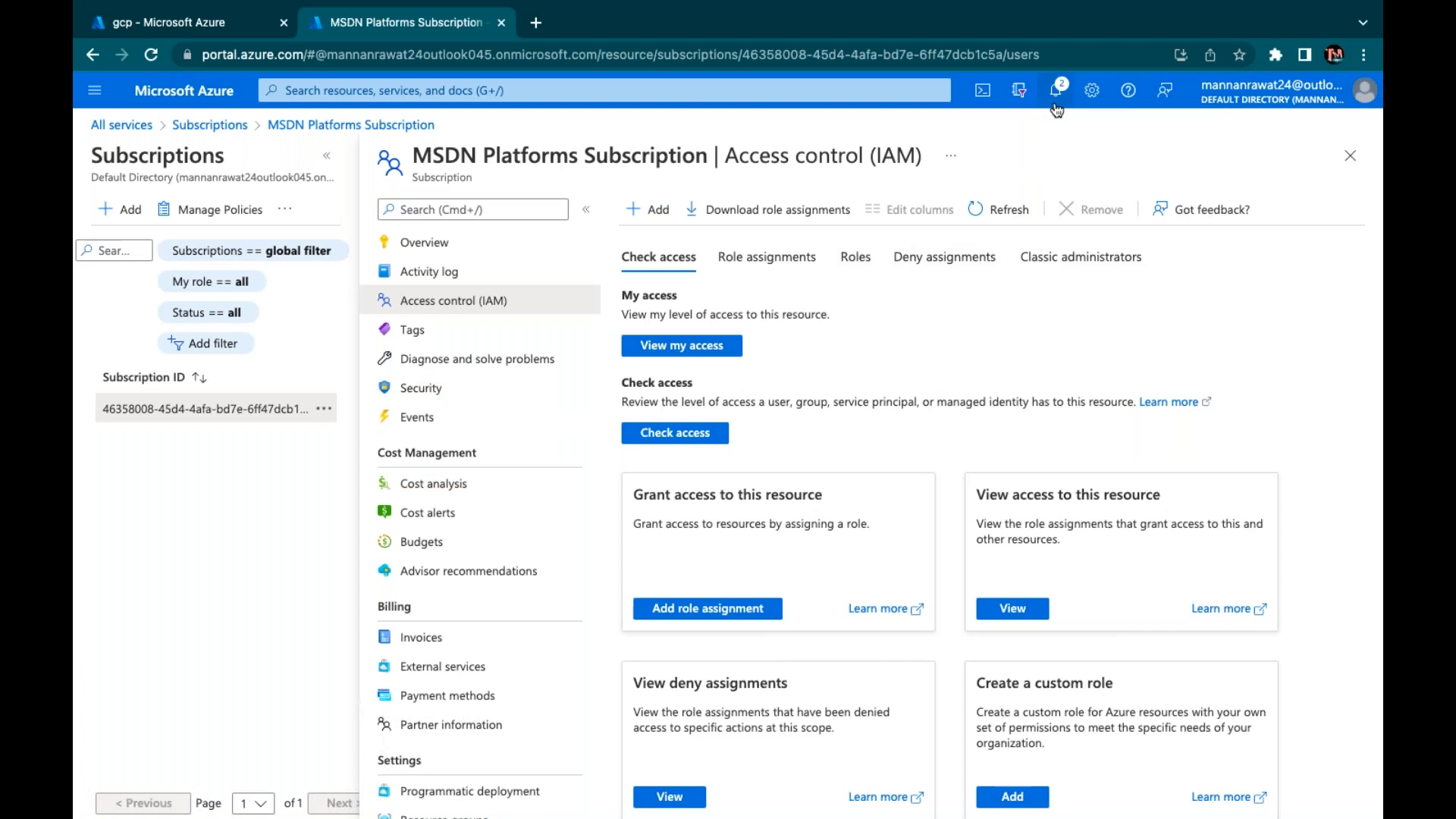
# Check notifications, then reload the gcp user's portal window to pick up new access
pyautogui.click(1055, 91)
pyautogui.hotkey('ctrl', 'Right')
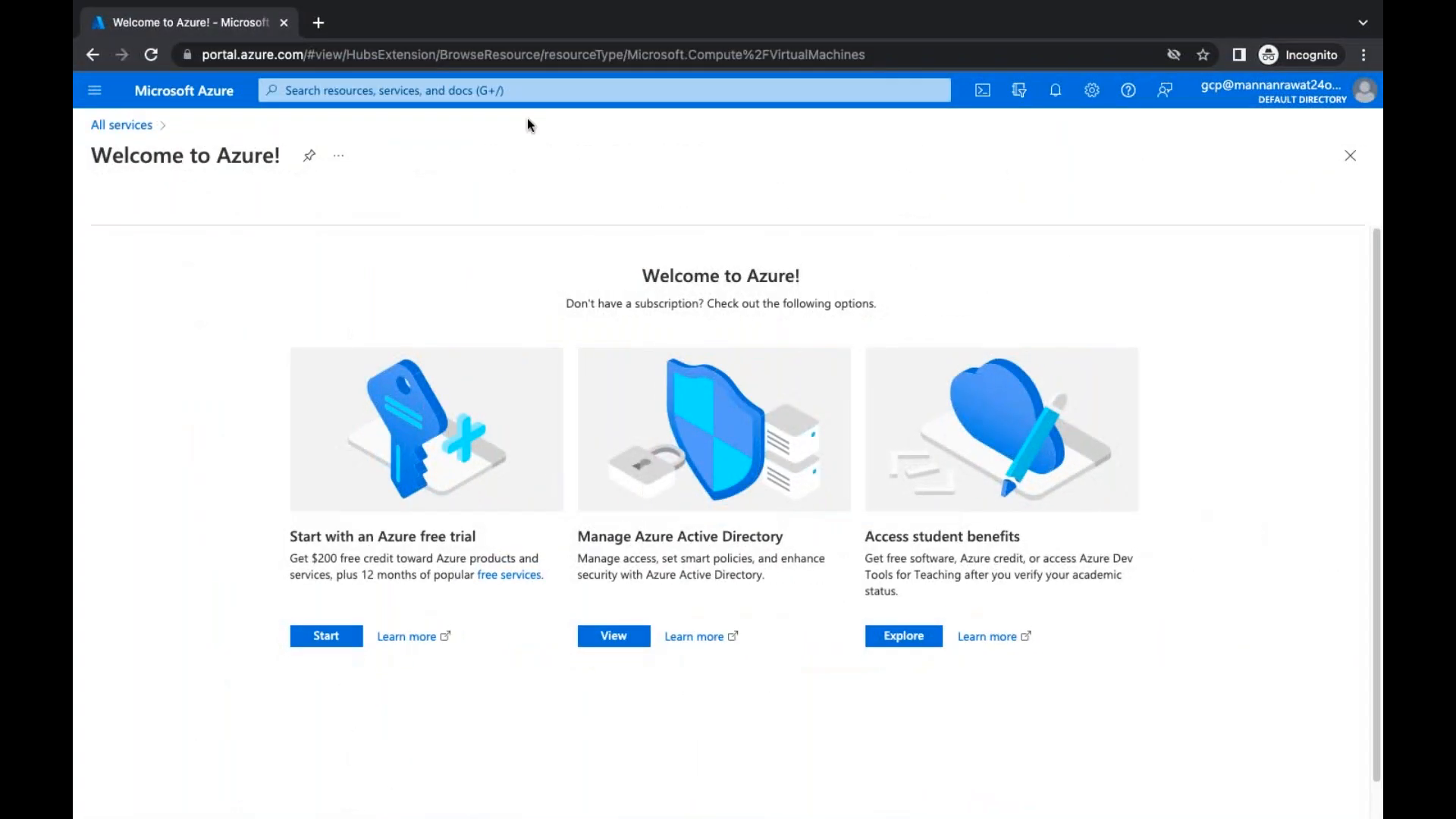
pyautogui.click(151, 57)
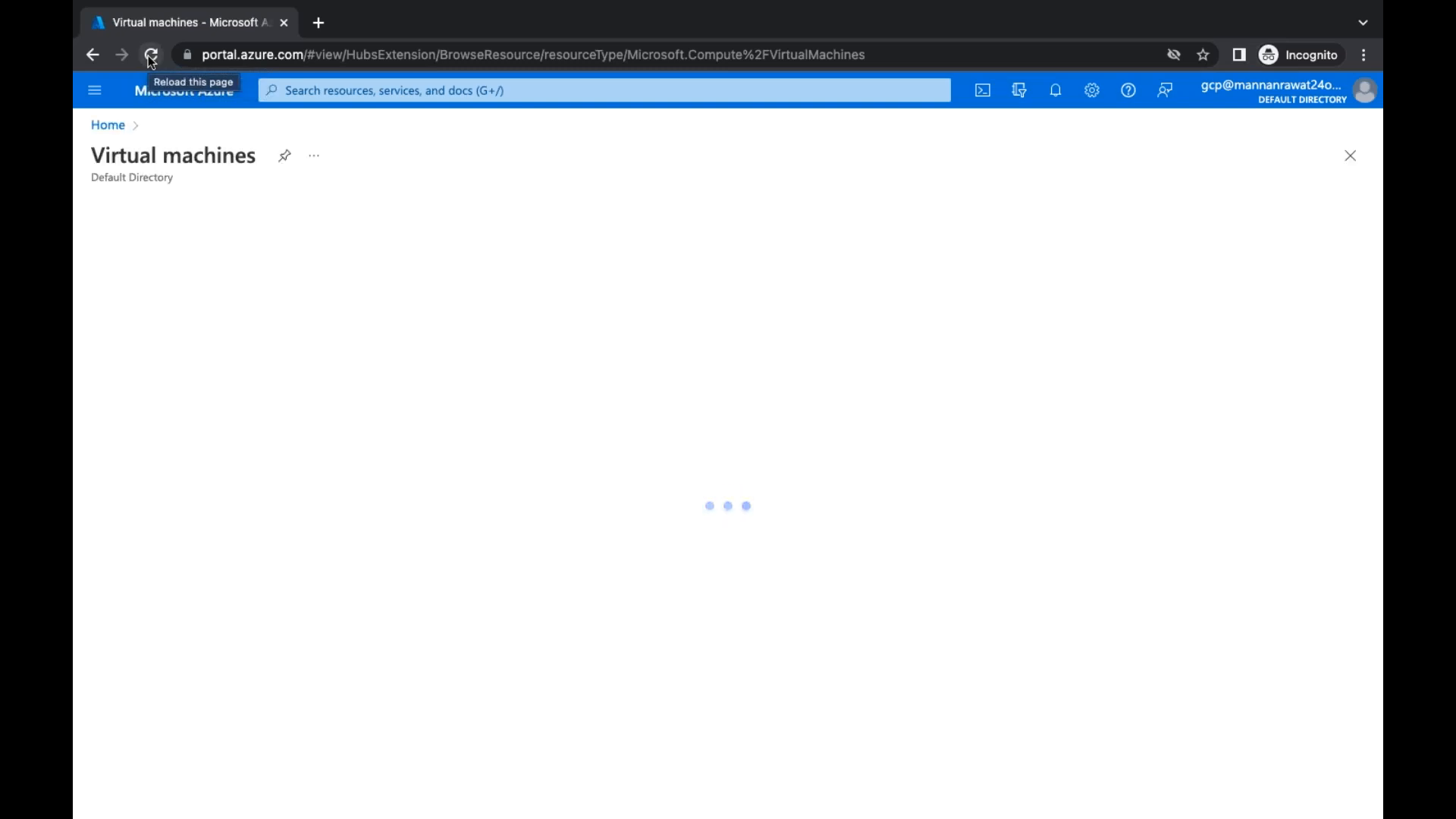
pyautogui.click(151, 56)
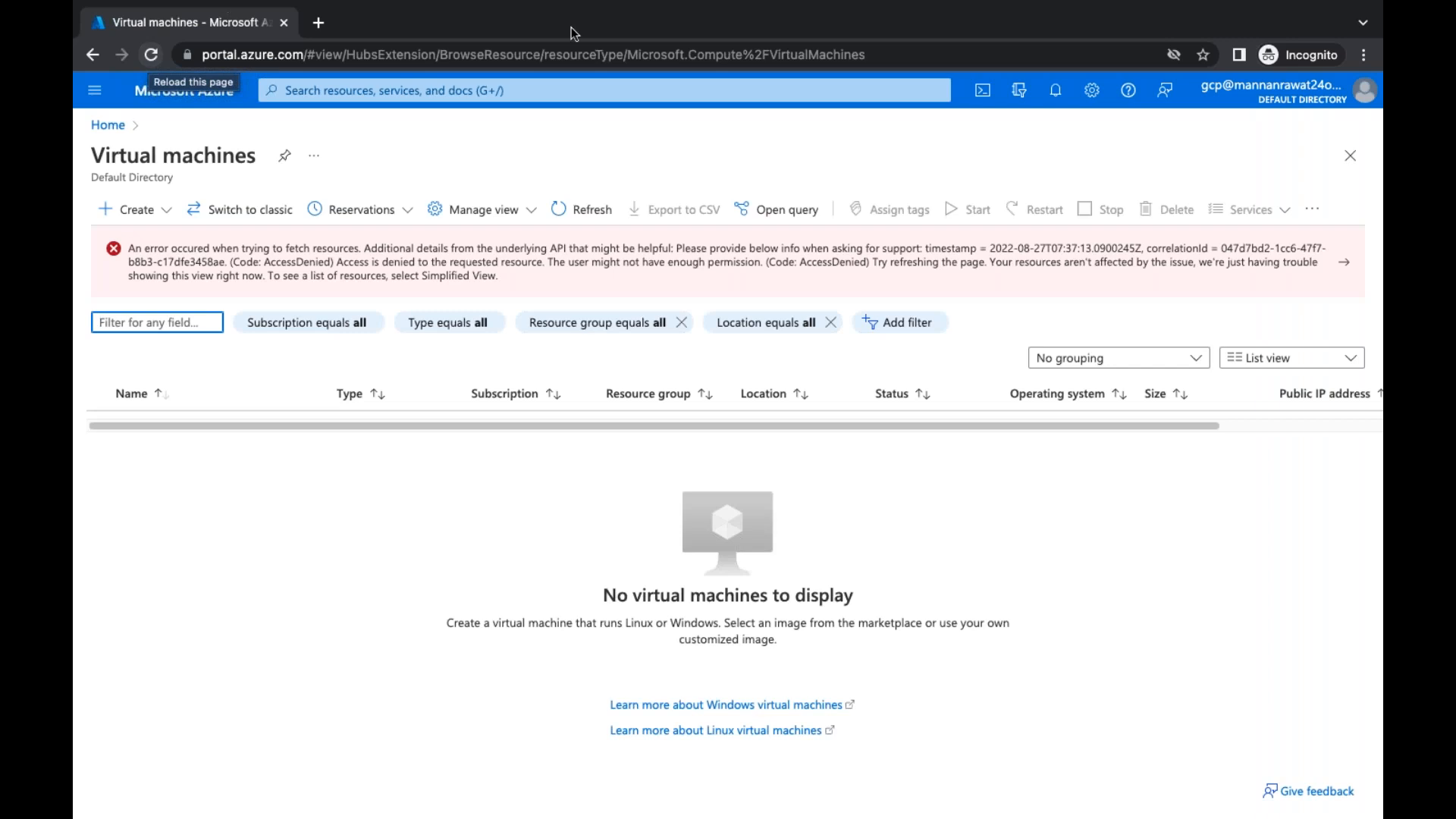
# Open Subscriptions from Home > More services to see MSDN Platforms Subscription as Owner
pyautogui.click(175, 93)
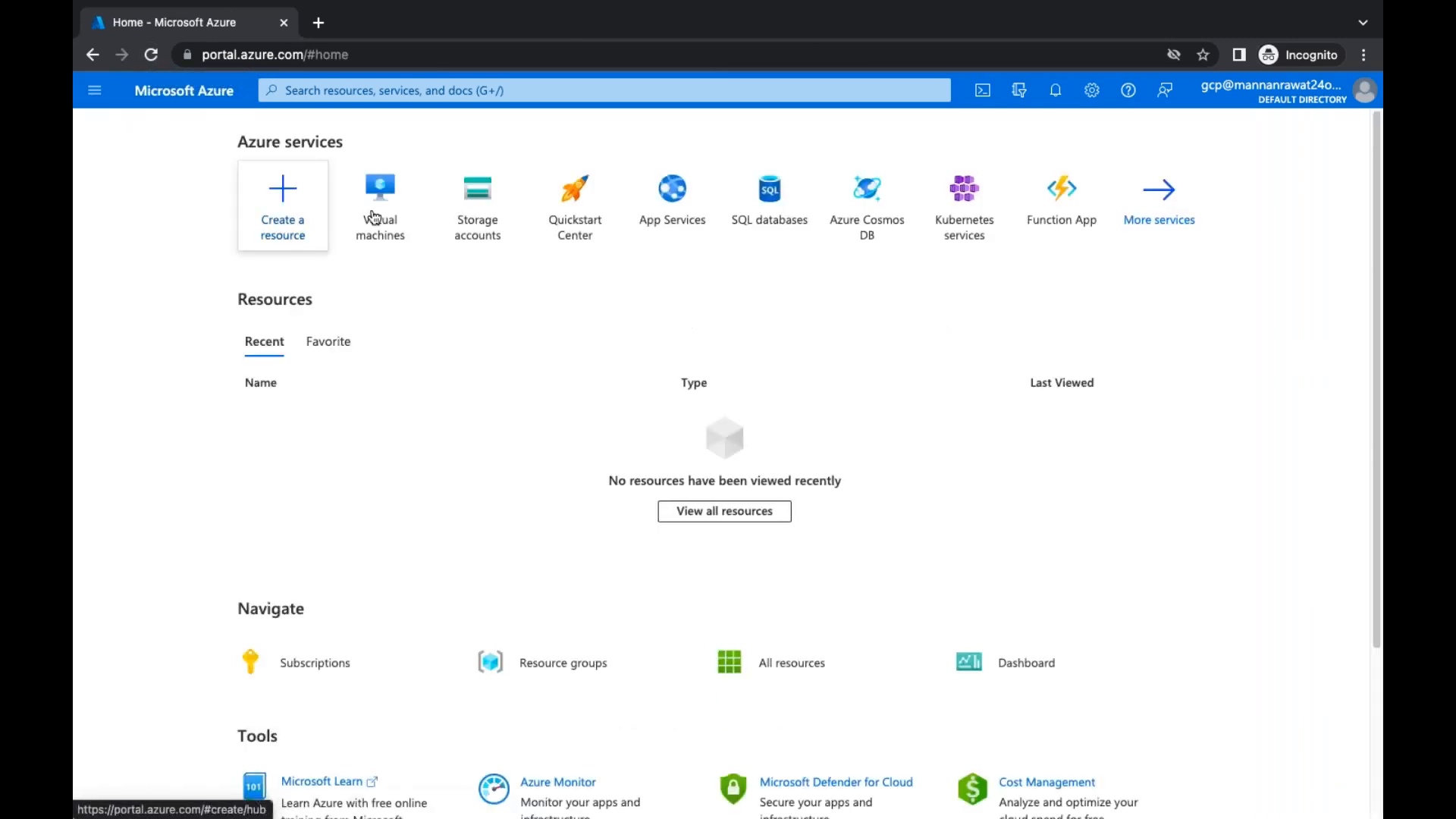
pyautogui.click(1158, 199)
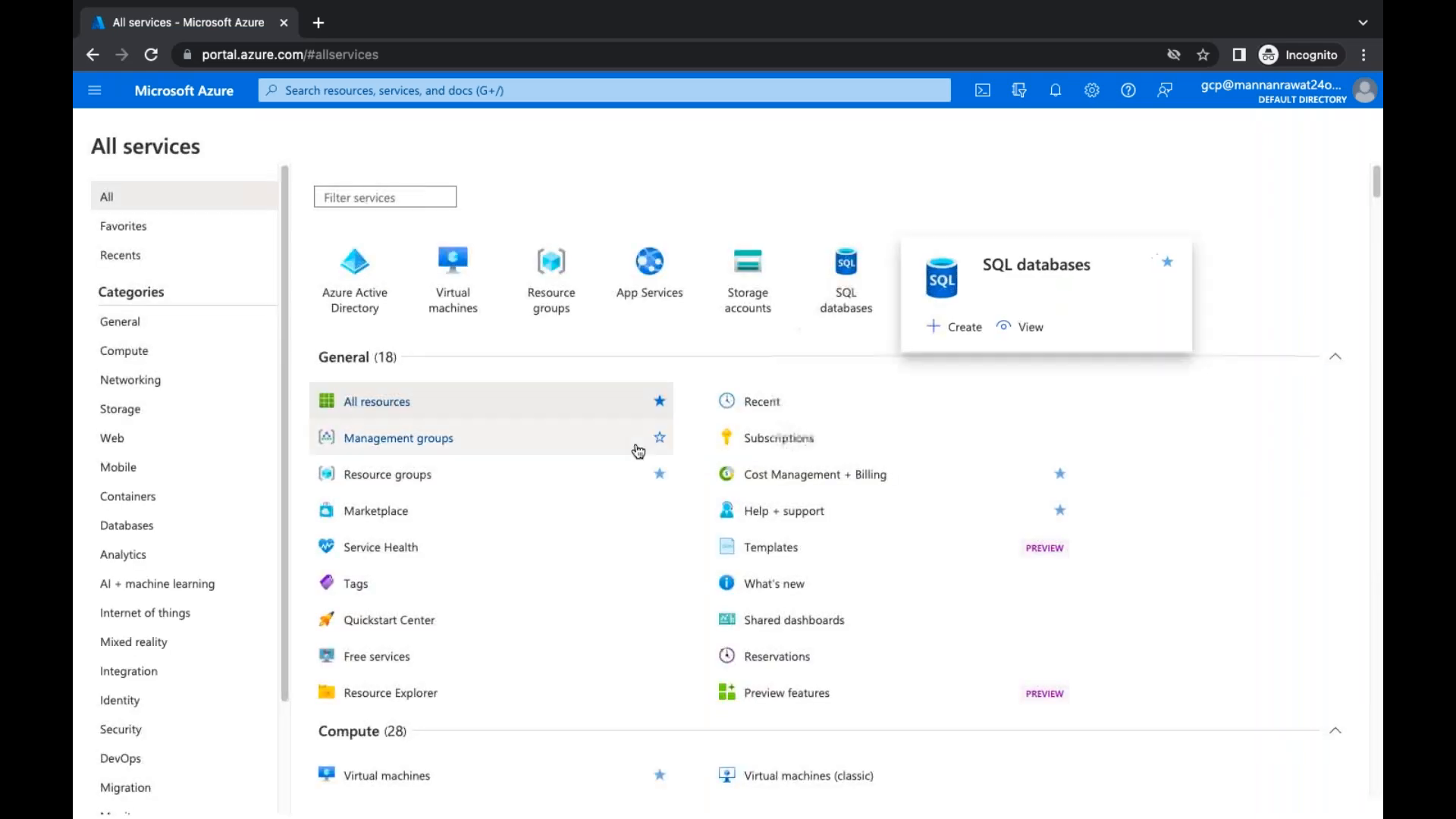
pyautogui.click(810, 442)
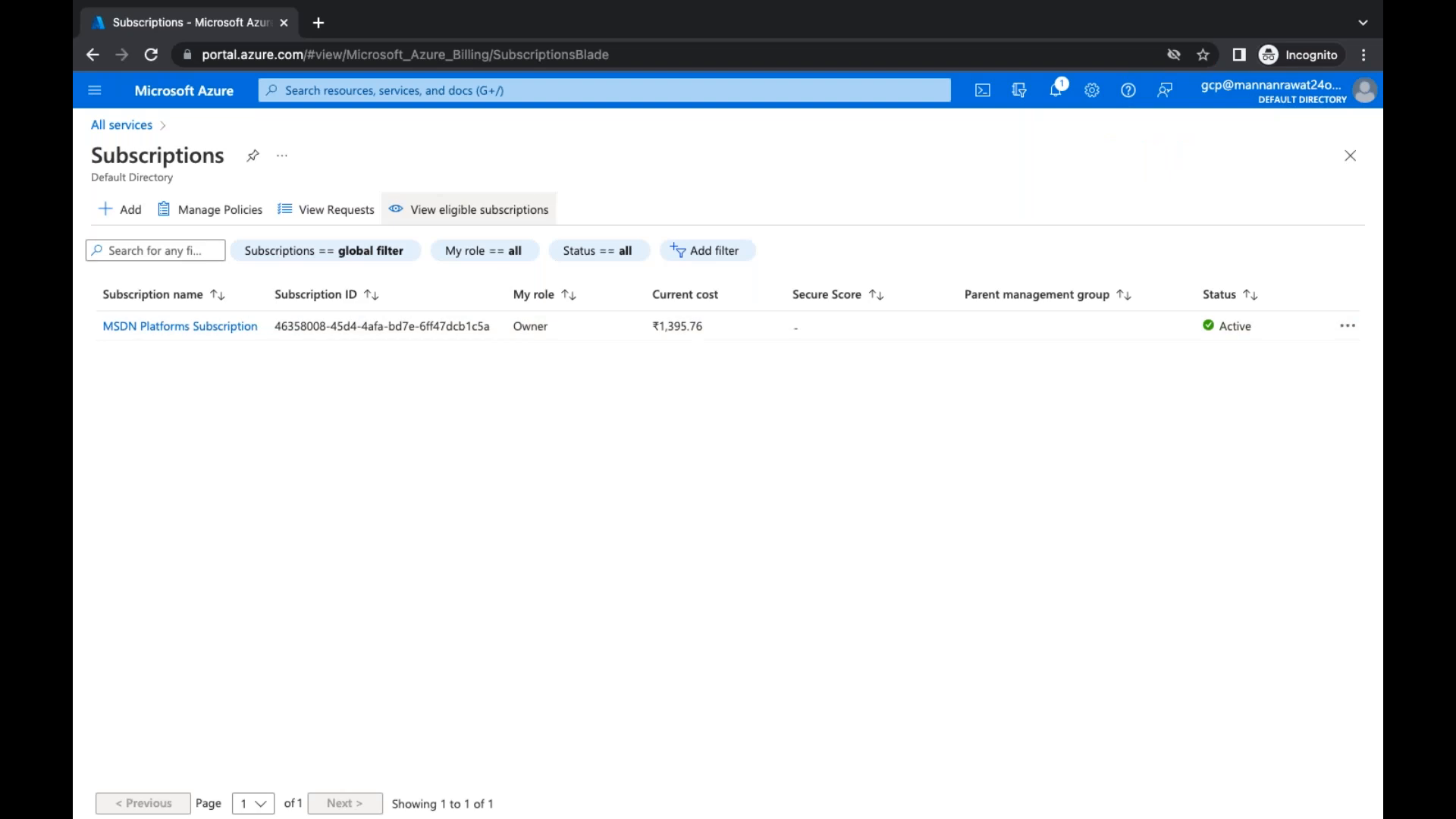
# Start a storage account creation, then return Home and open the empty SQL databases list
pyautogui.click(187, 103)
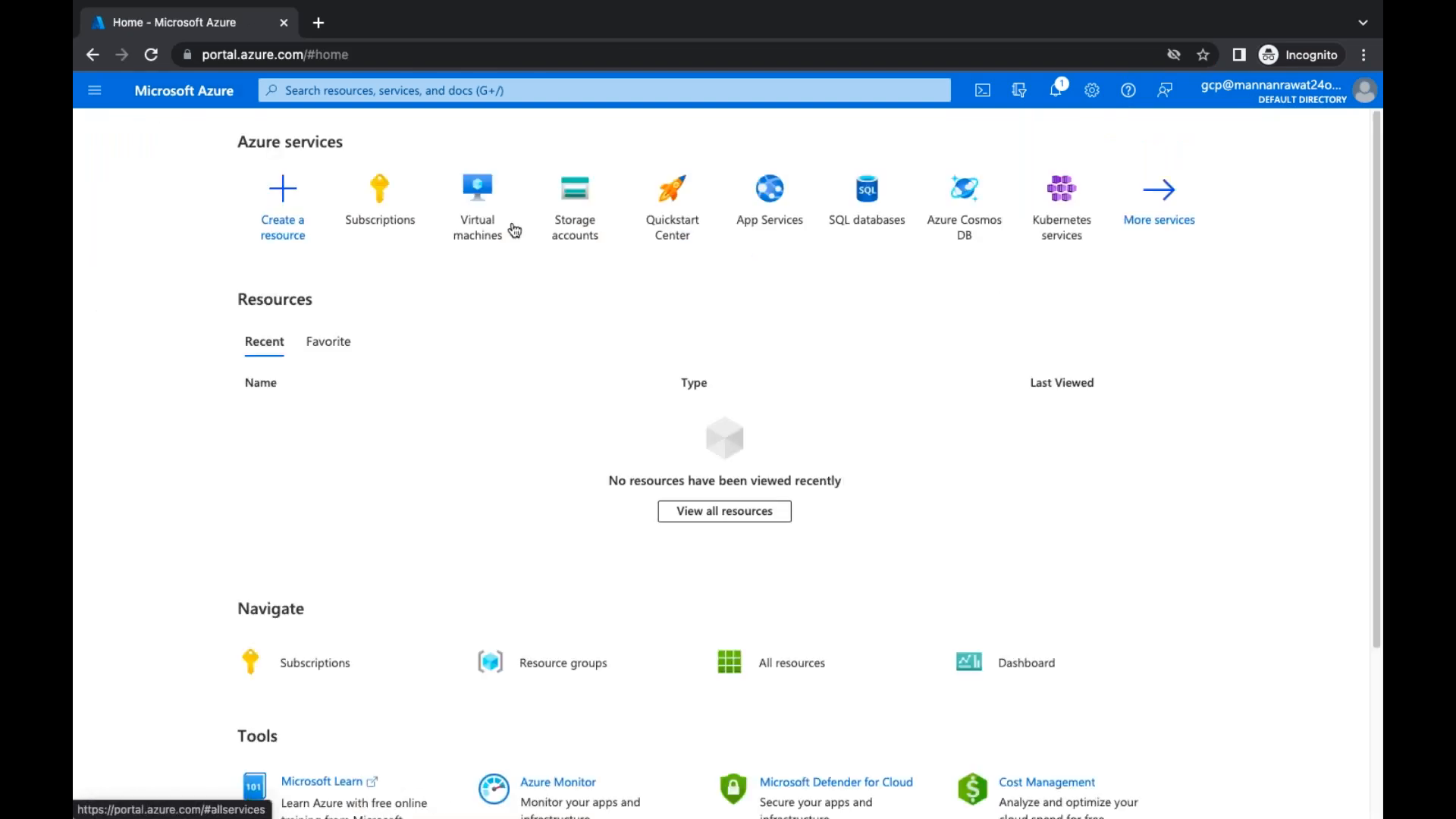
pyautogui.click(589, 243)
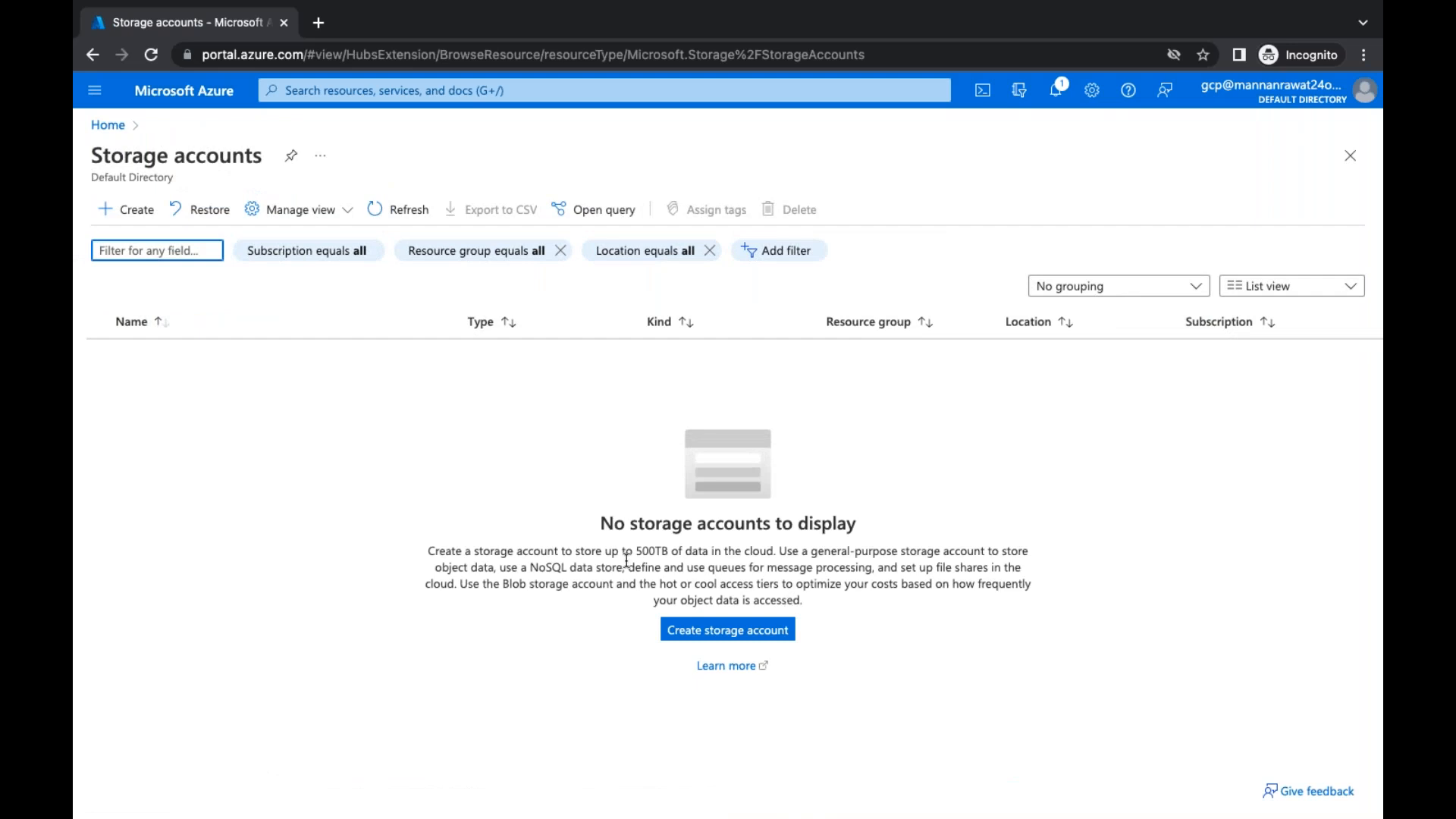
pyautogui.click(136, 221)
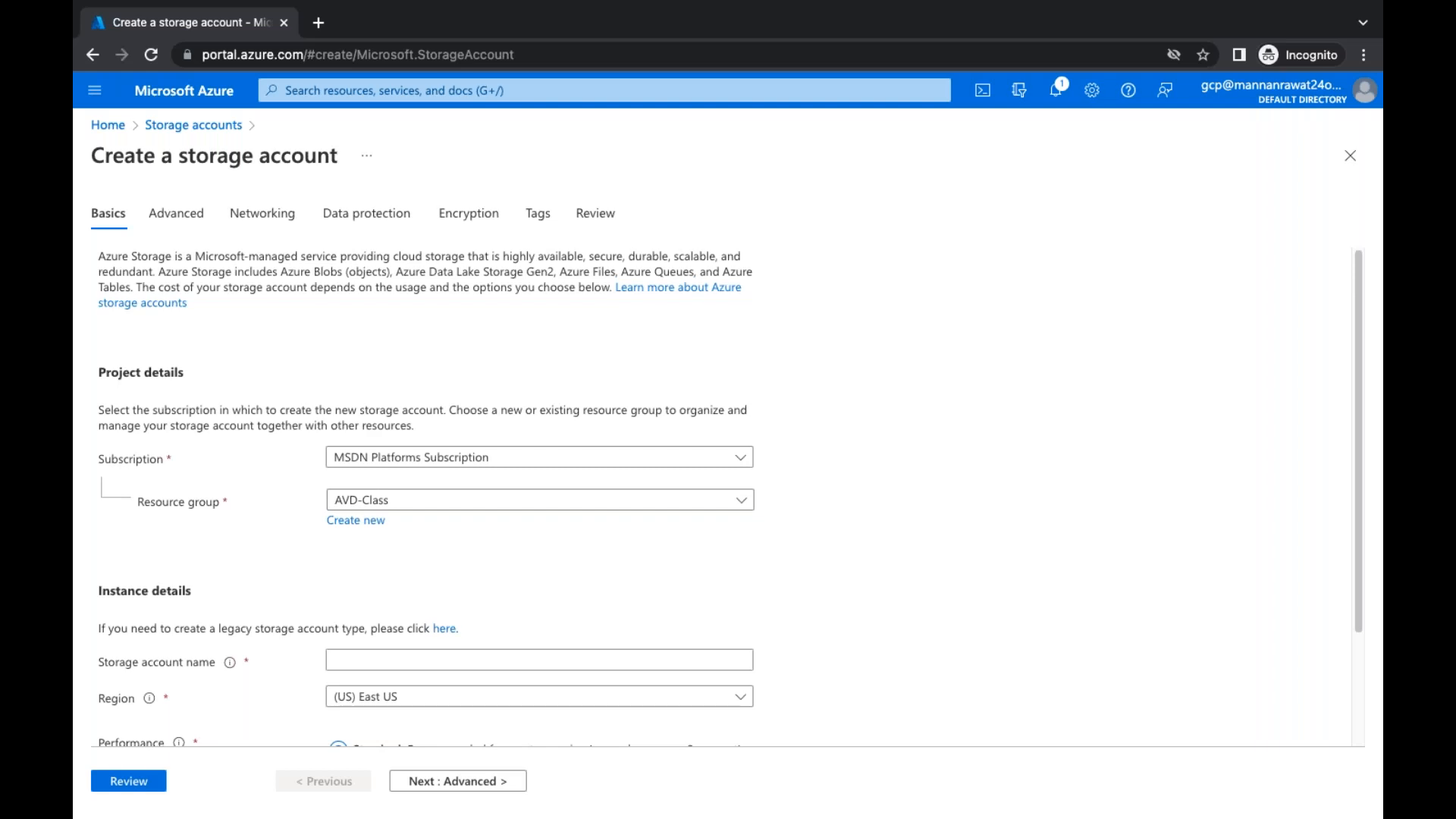
pyautogui.click(168, 92)
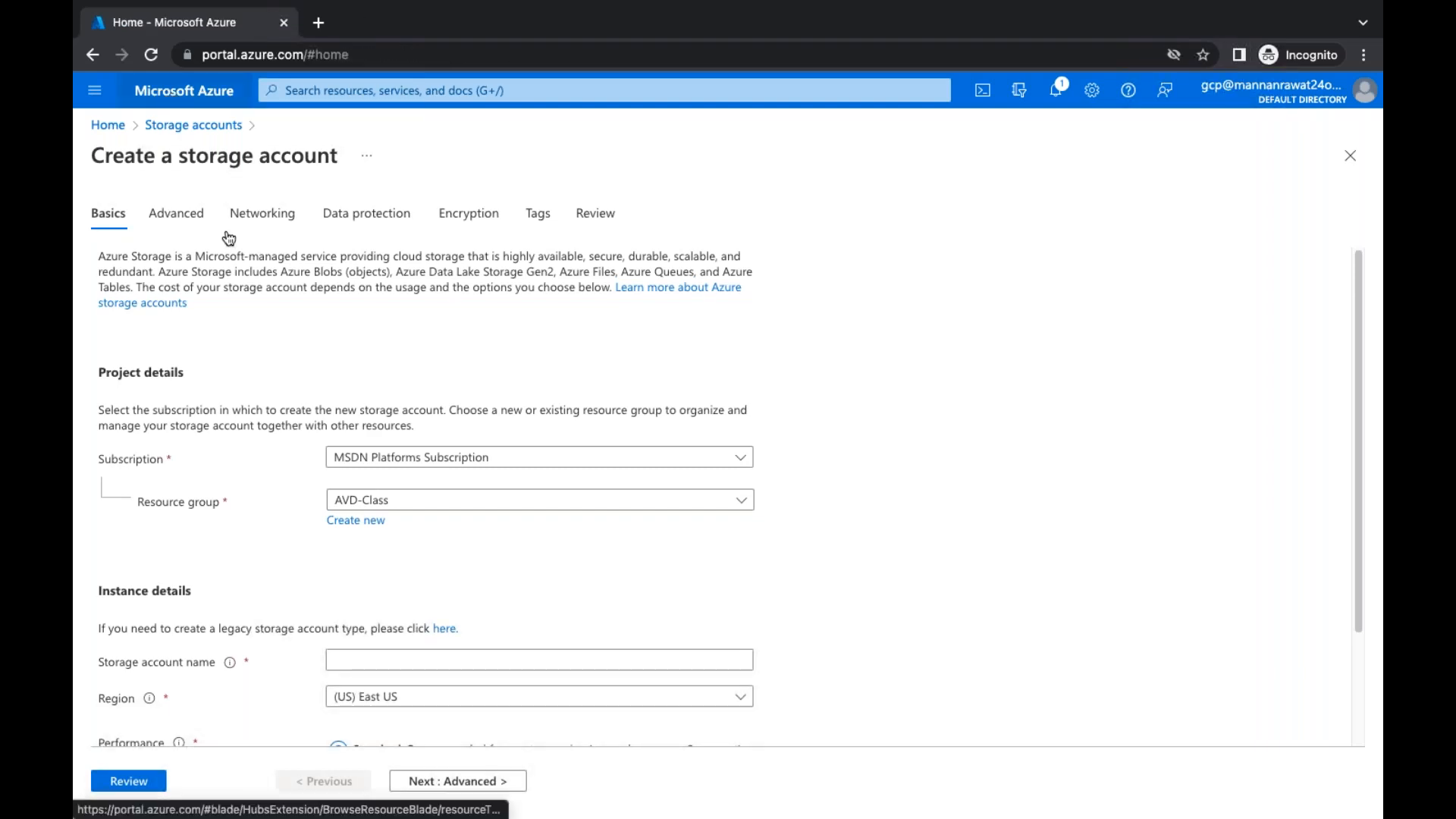
pyautogui.click(862, 209)
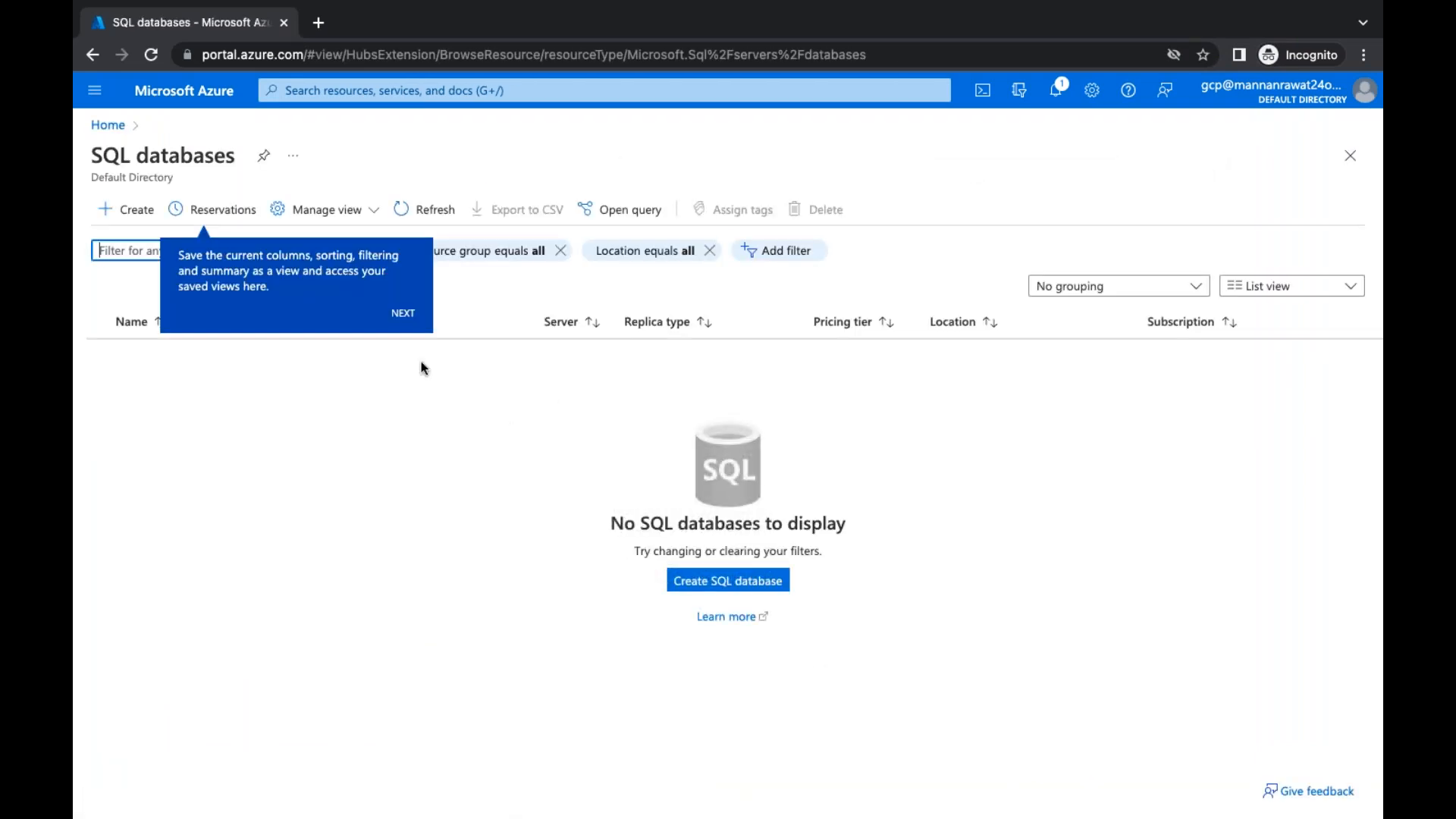
# Close notifications, open Storage accounts, then bring up Microsoft Remote Desktop showing Paint
pyautogui.click(108, 124)
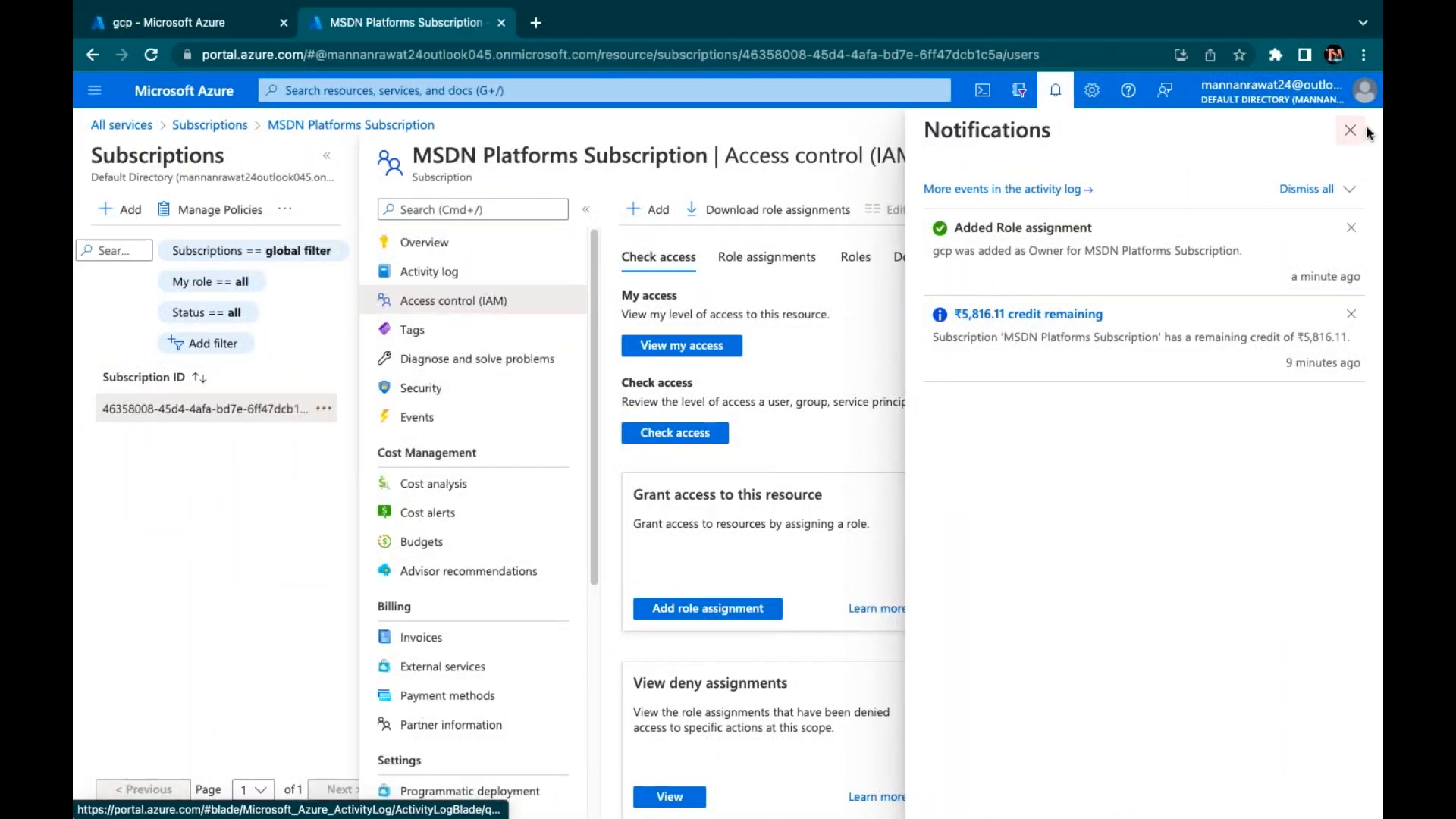
pyautogui.click(1366, 127)
pyautogui.click(191, 103)
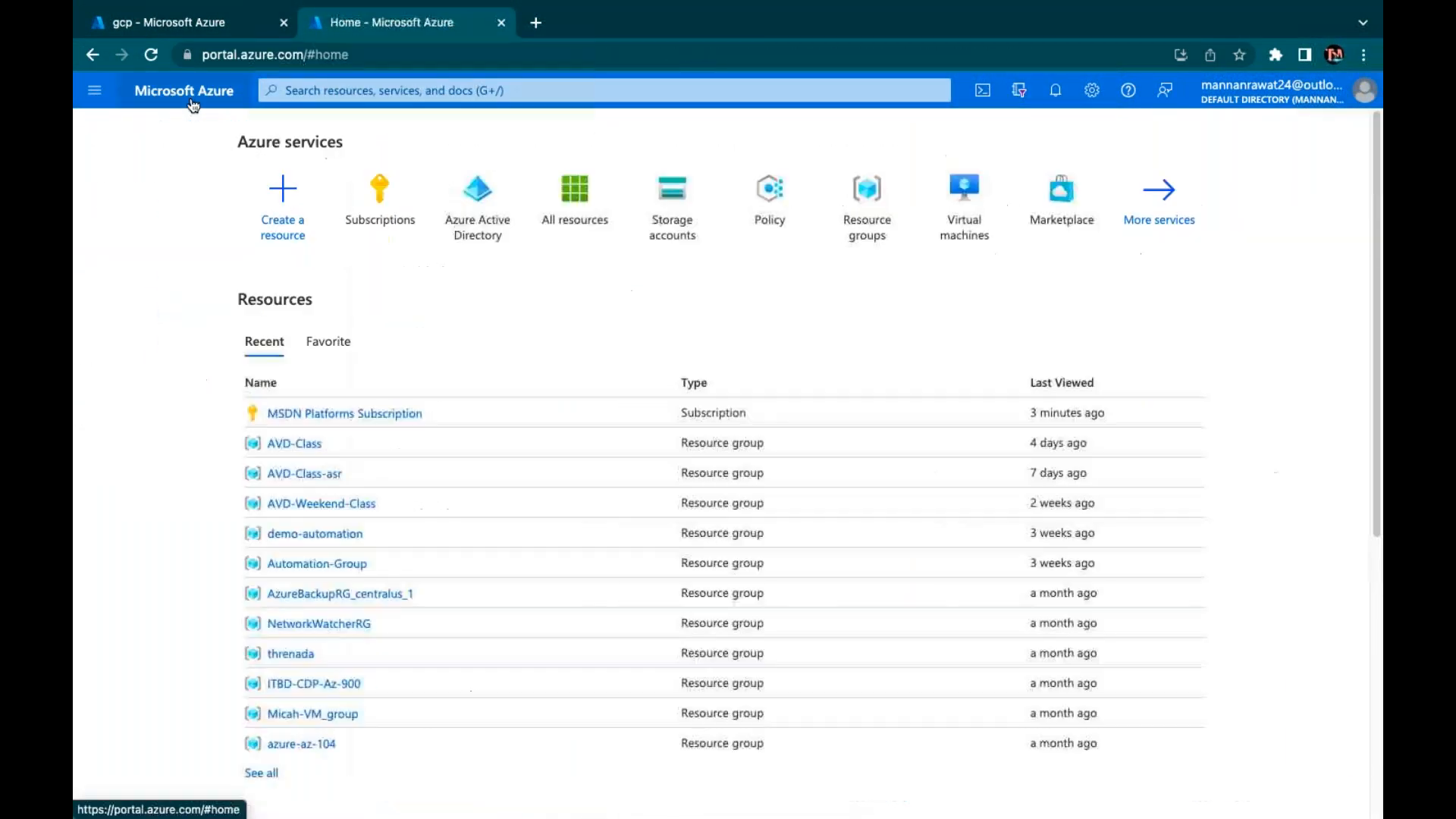
pyautogui.click(683, 220)
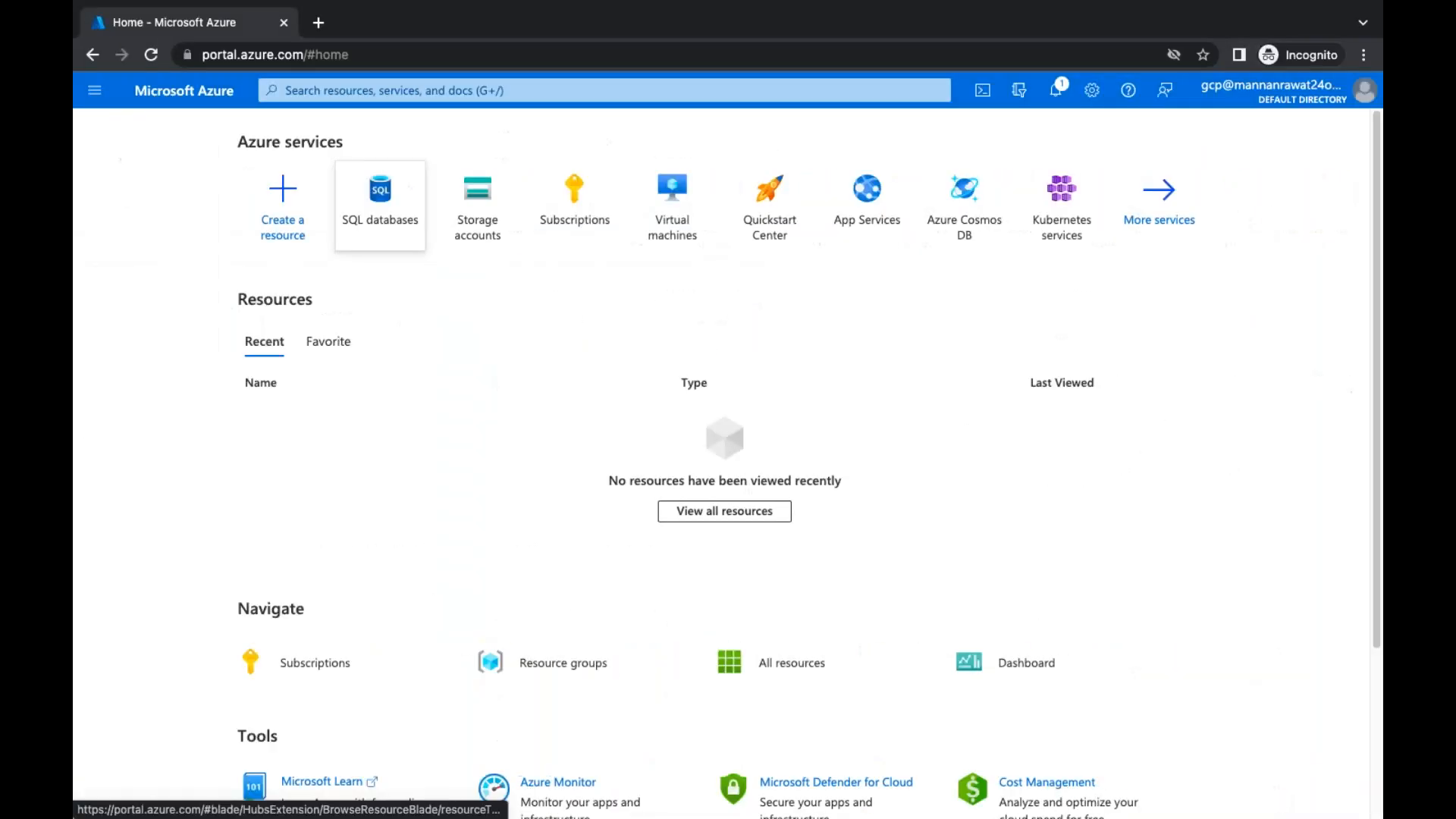
pyautogui.hotkey('ctrl', 'Left')
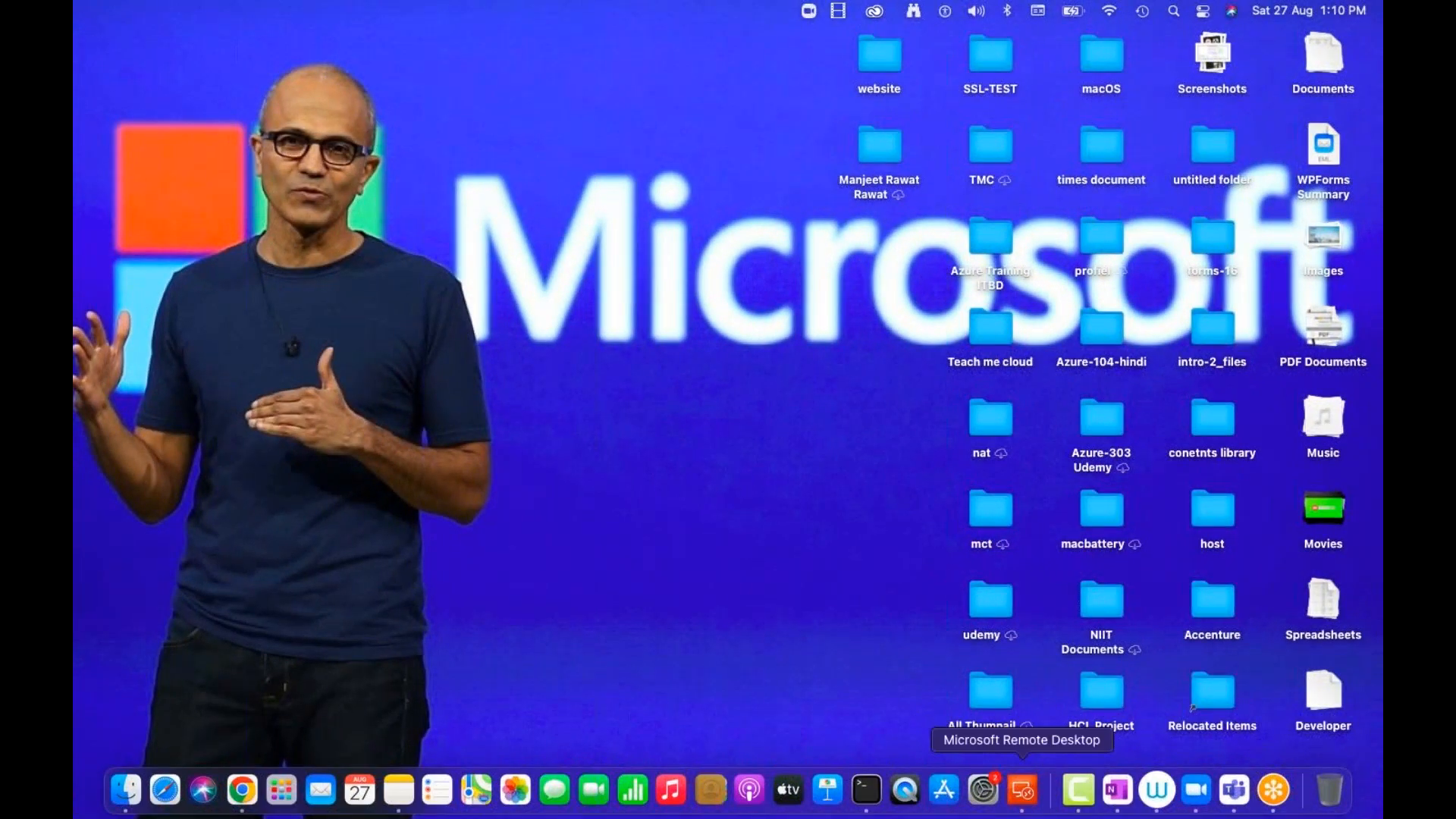
pyautogui.click(1022, 789)
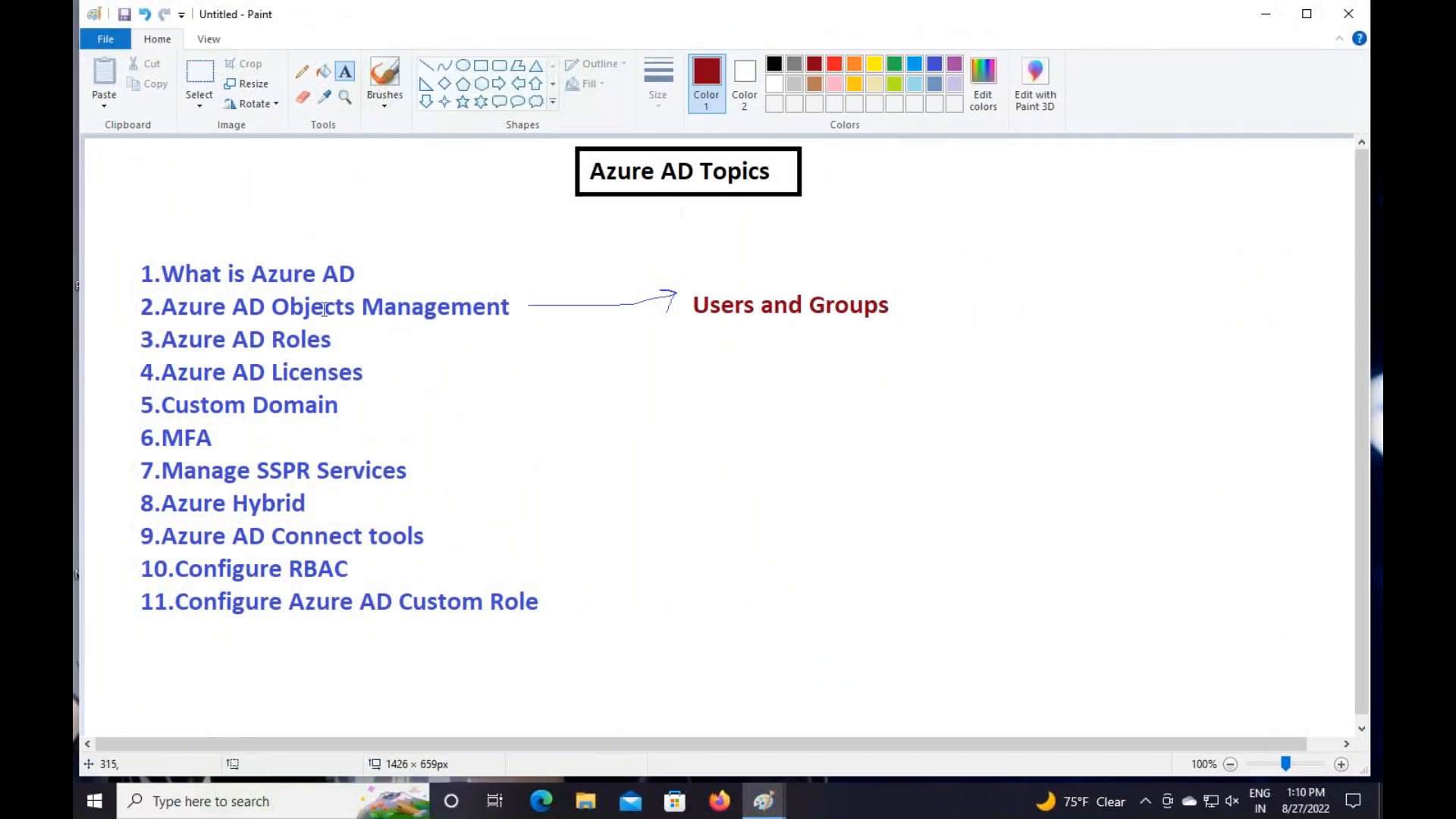
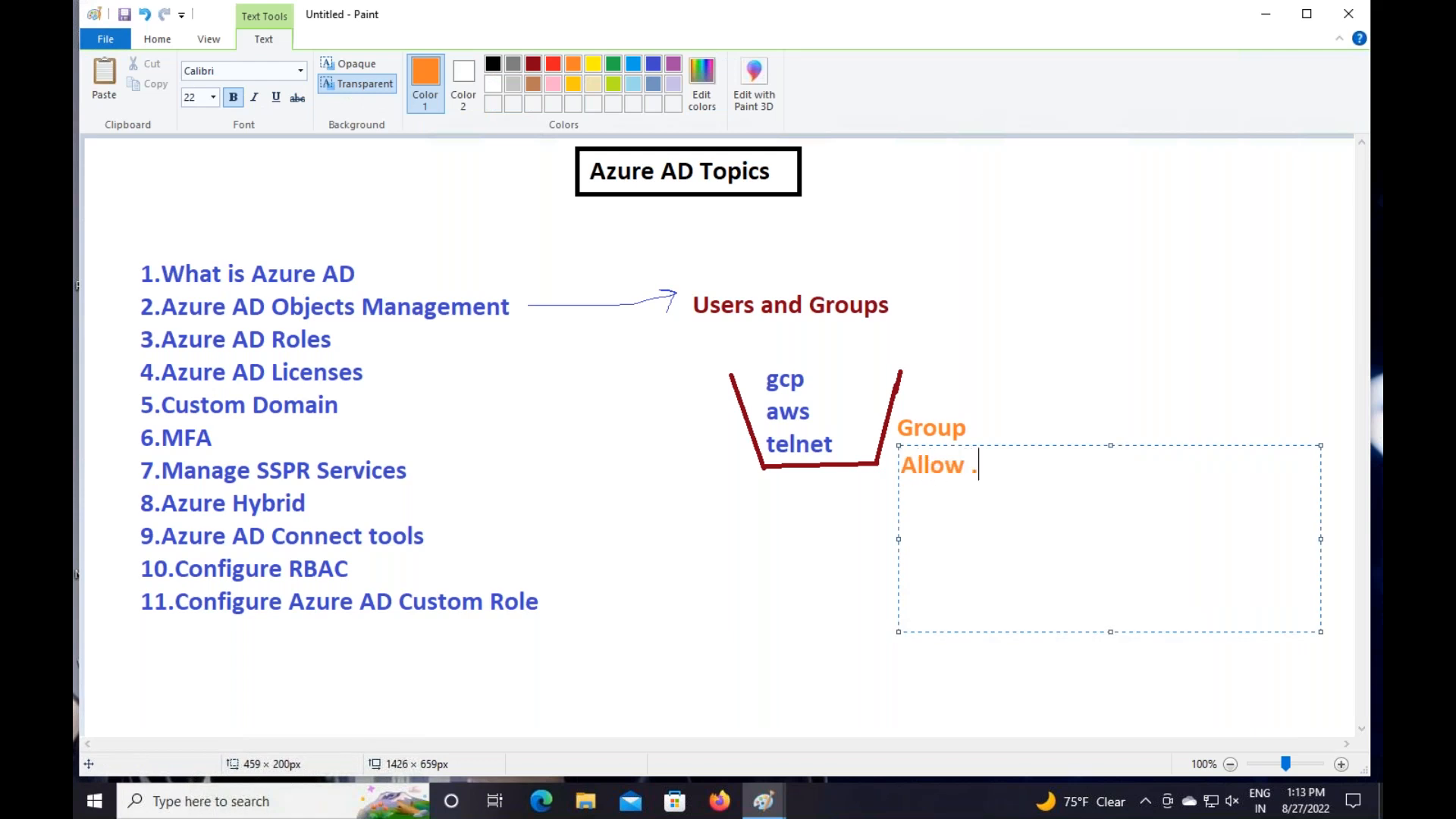
# Write the note 'Allow /Deny Permissions , licenses' and colour it green
pyautogui.write('/Denu')
pyautogui.press('BackSpace')
pyautogui.write('y Per')
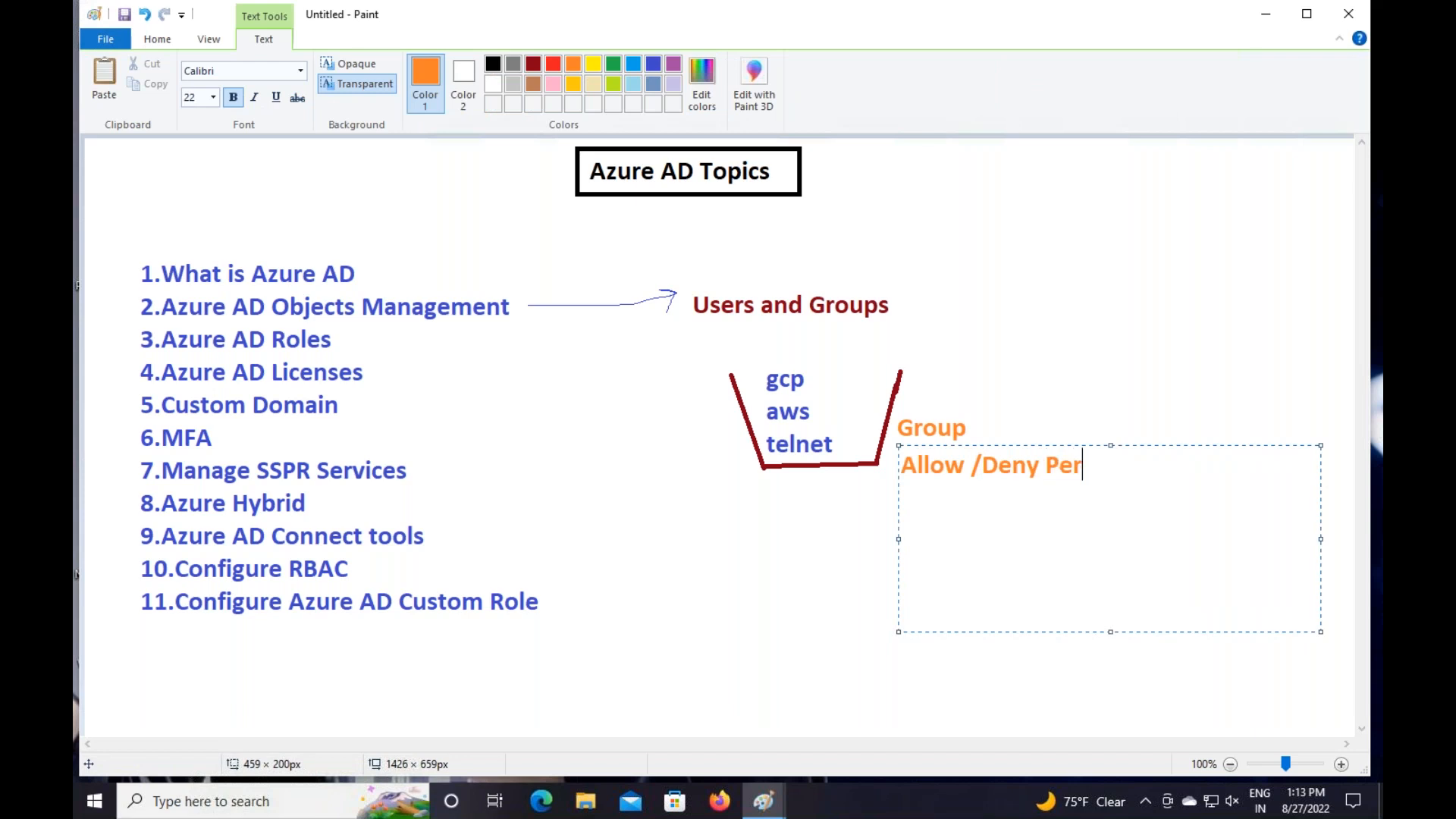
pyautogui.write('missions , licenses')
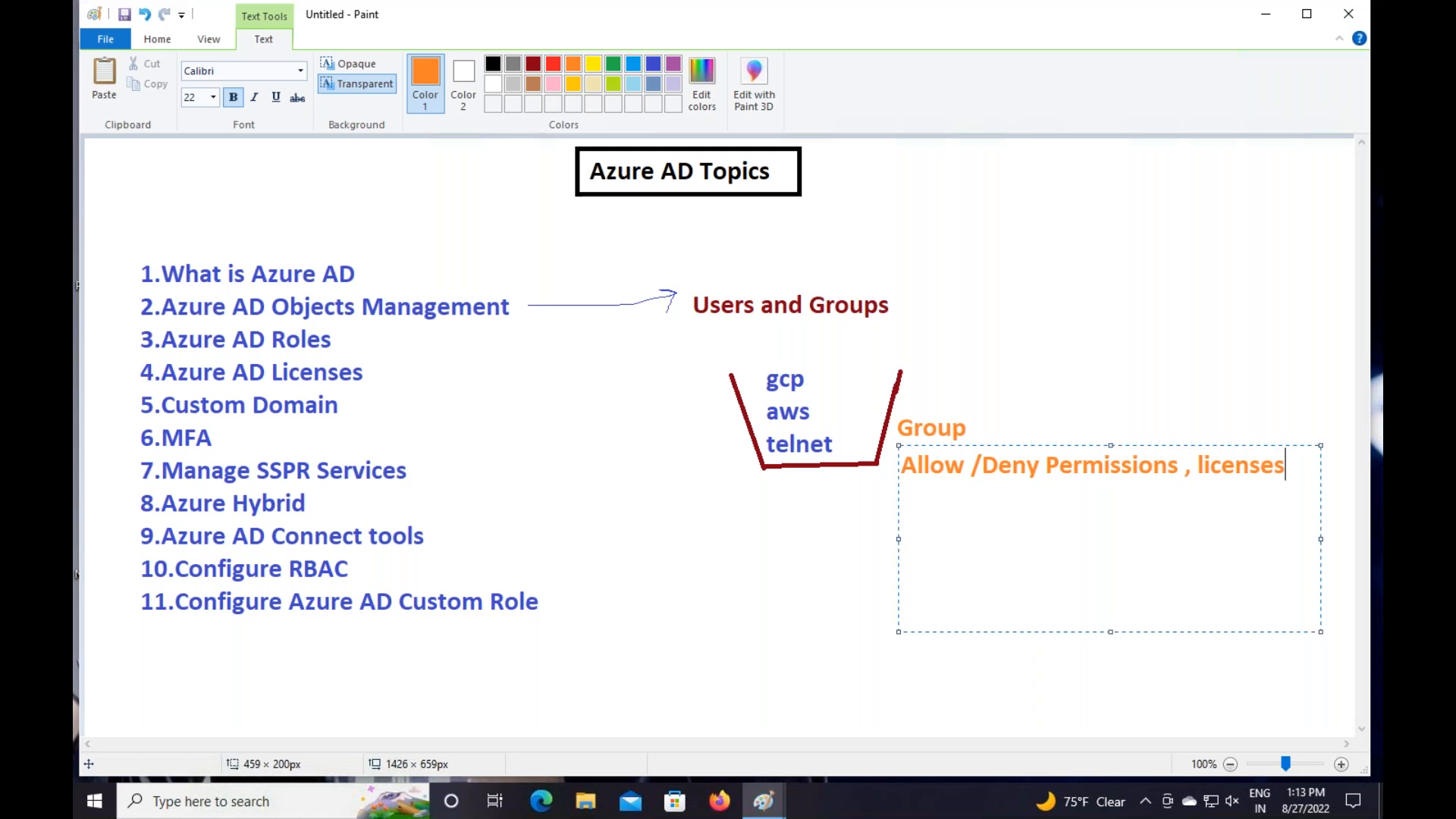
pyautogui.moveTo(1312, 494); pyautogui.dragTo(793, 415)
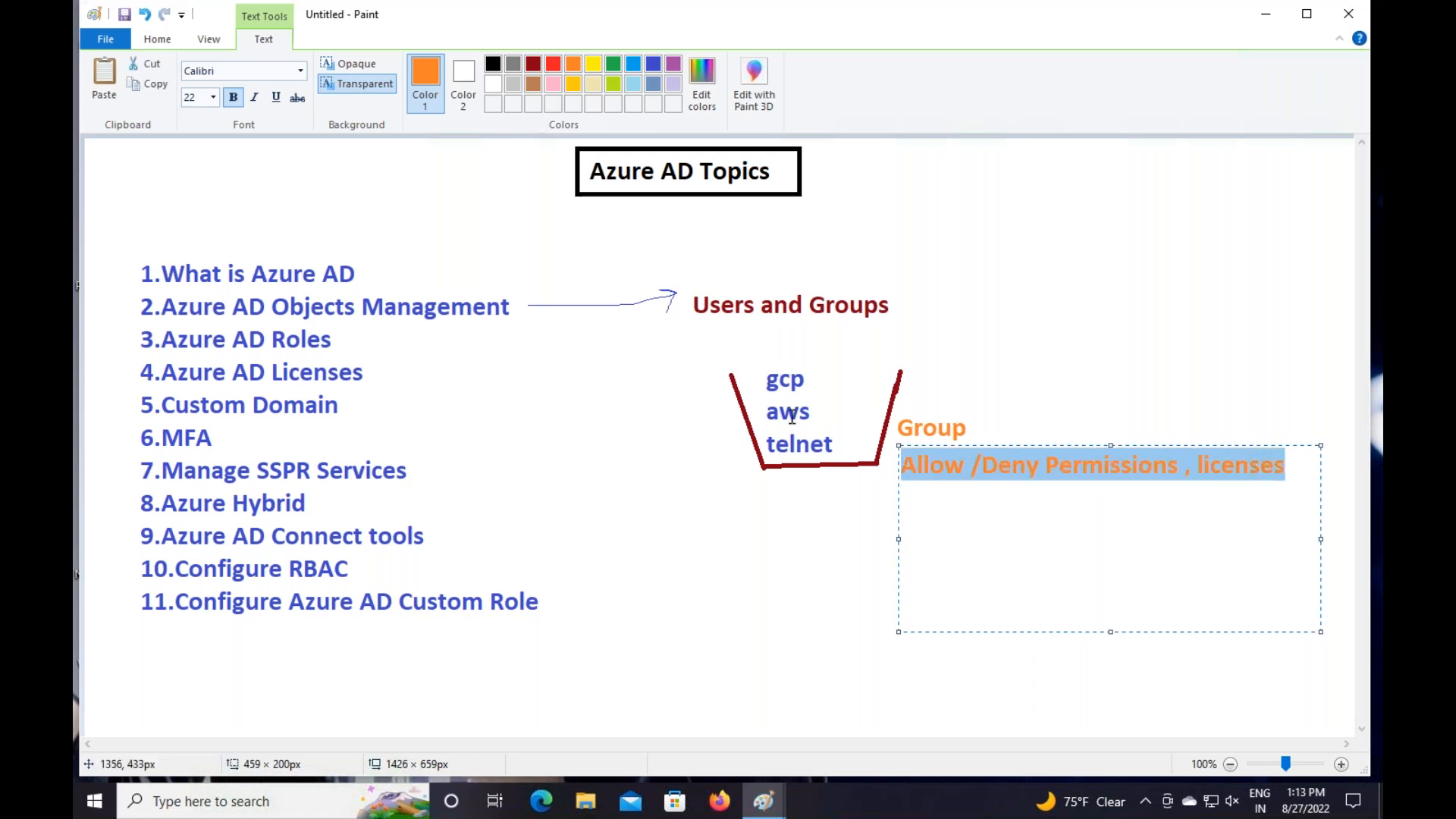
pyautogui.click(614, 64)
pyautogui.click(972, 358)
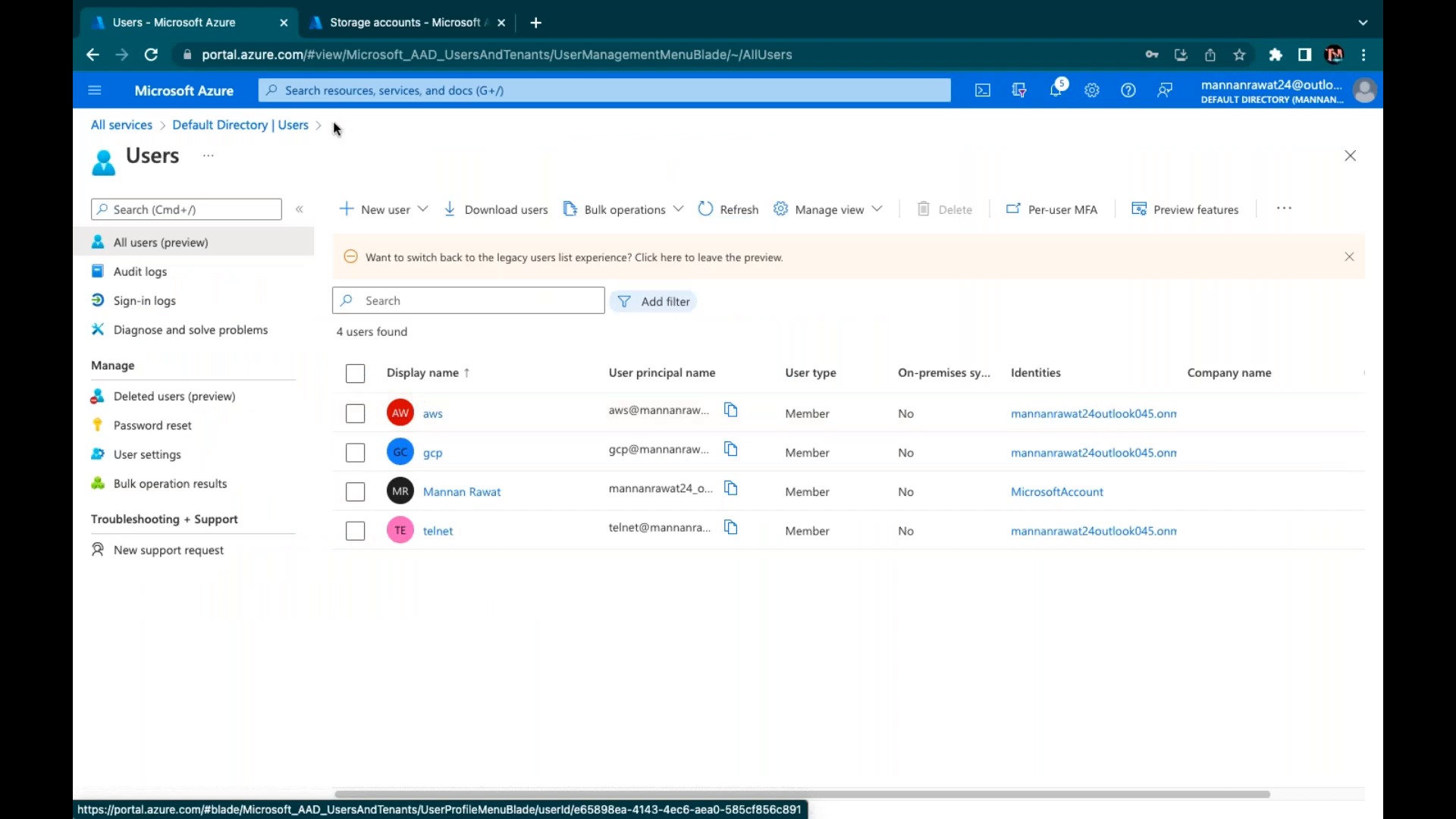
# Go from Default Directory to its Groups list showing all 360 groups
pyautogui.click(300, 125)
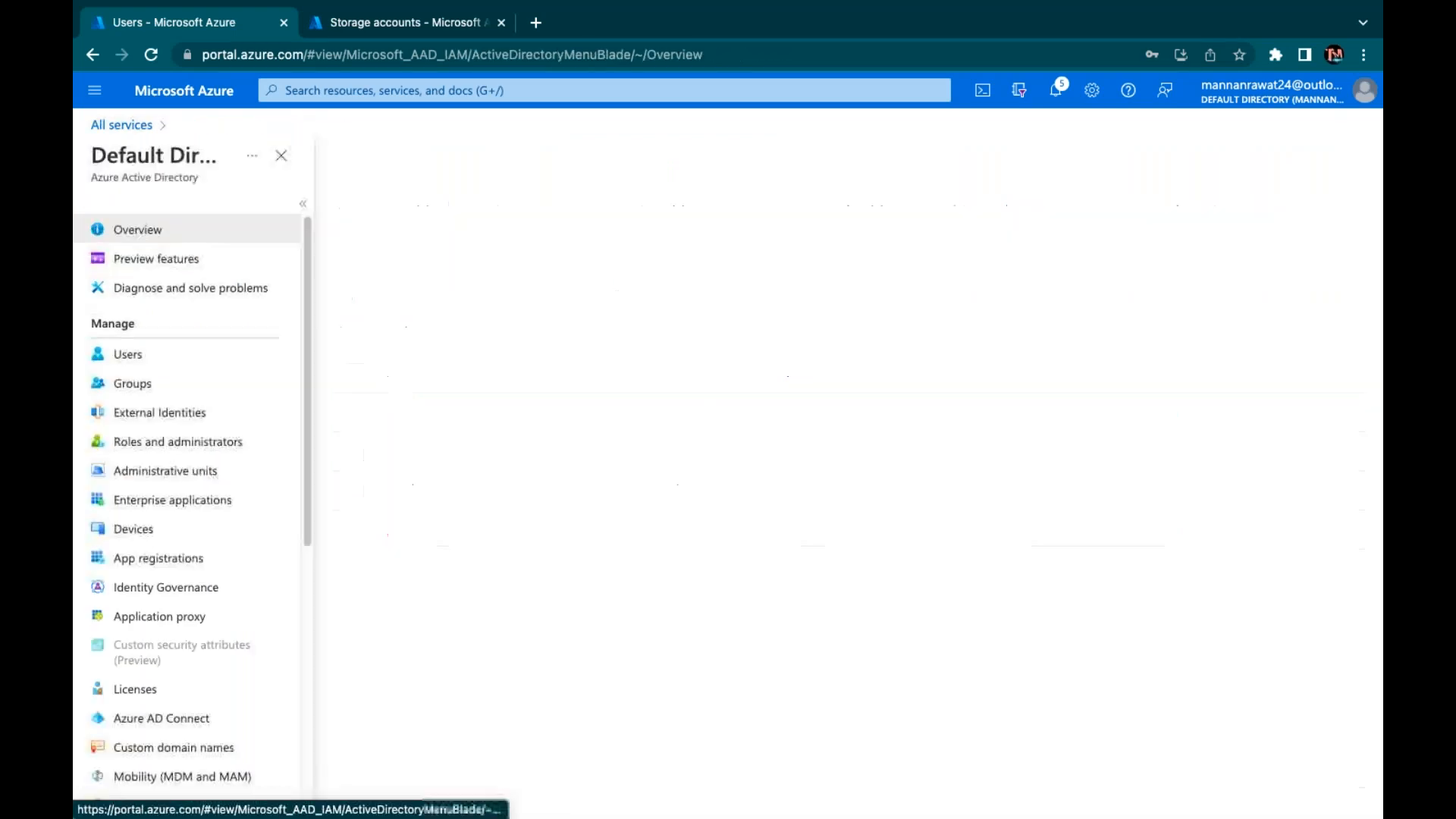
pyautogui.click(139, 383)
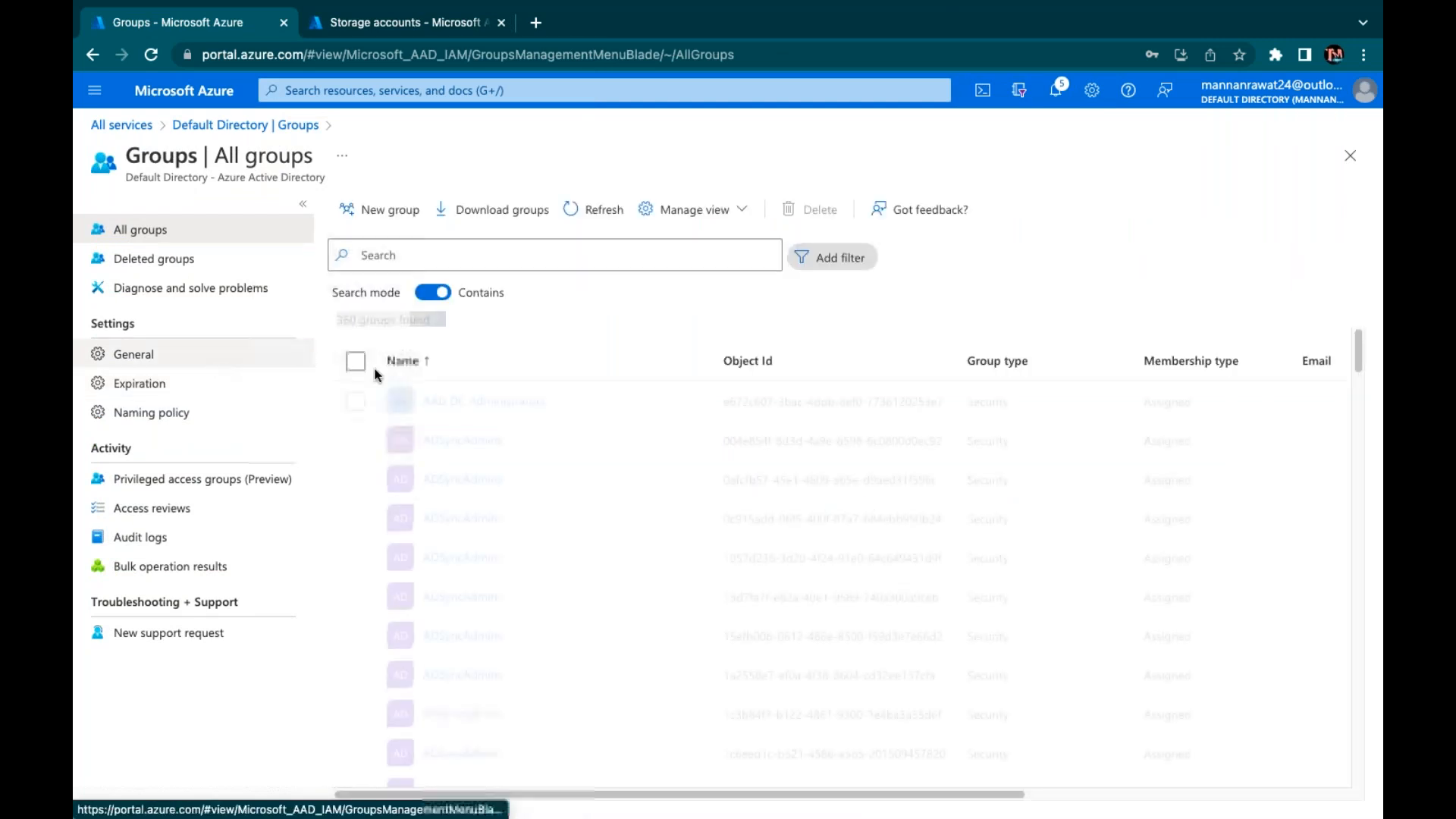
pyautogui.scroll(-15, 510, 437)
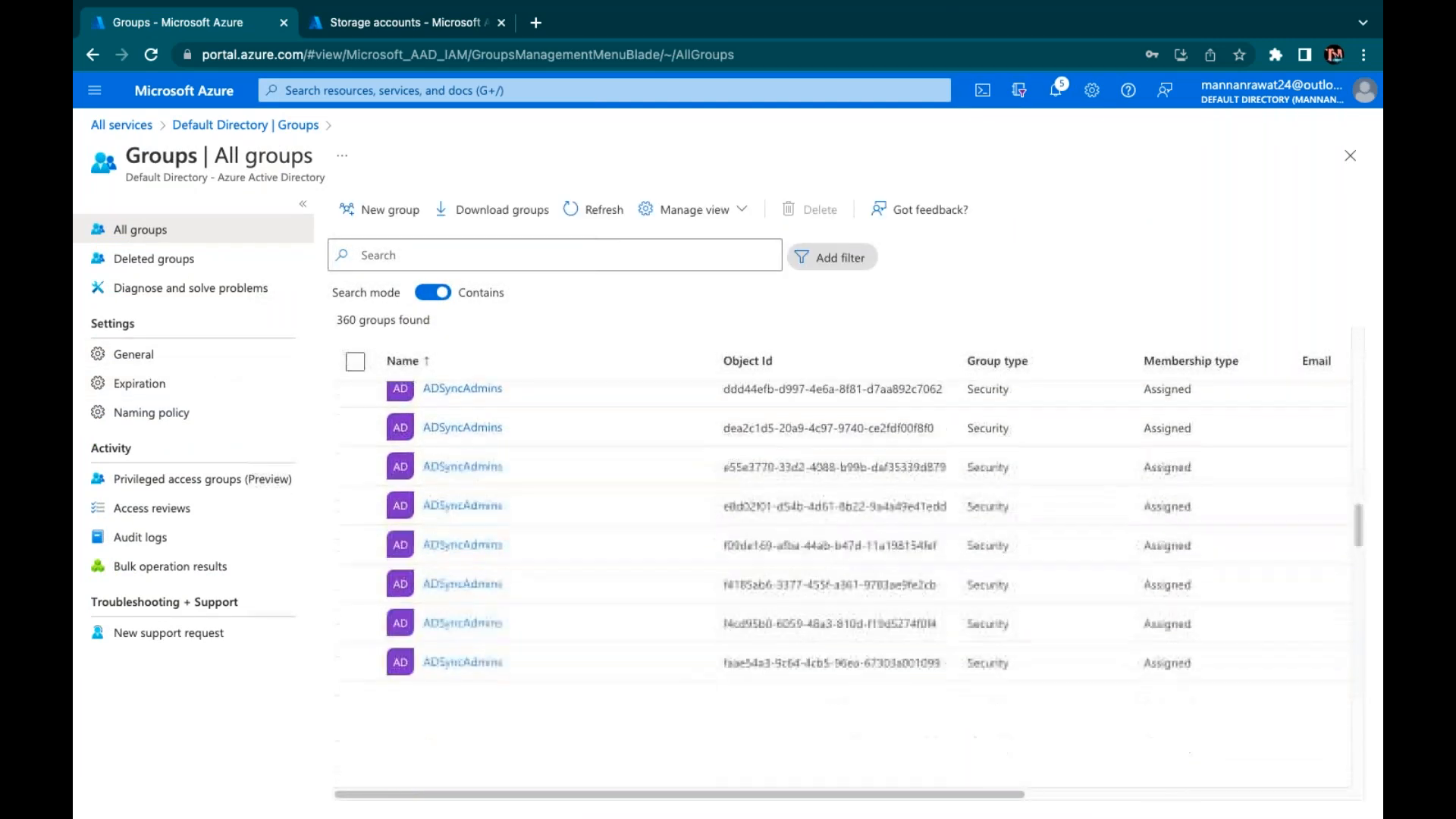
pyautogui.scroll(15, 842, 584)
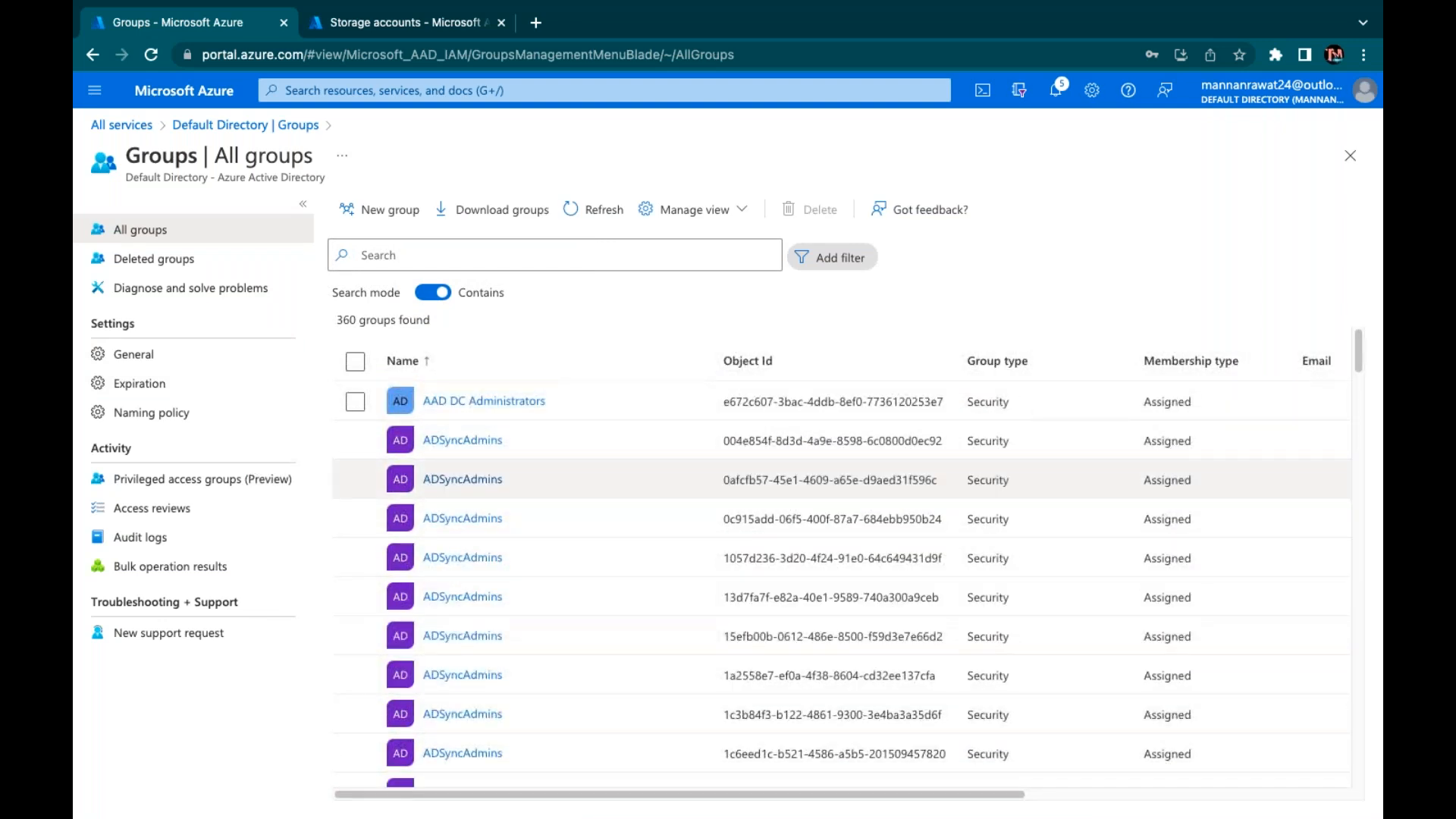
# Start a New Group with group type Security and name it class-group
pyautogui.click(393, 219)
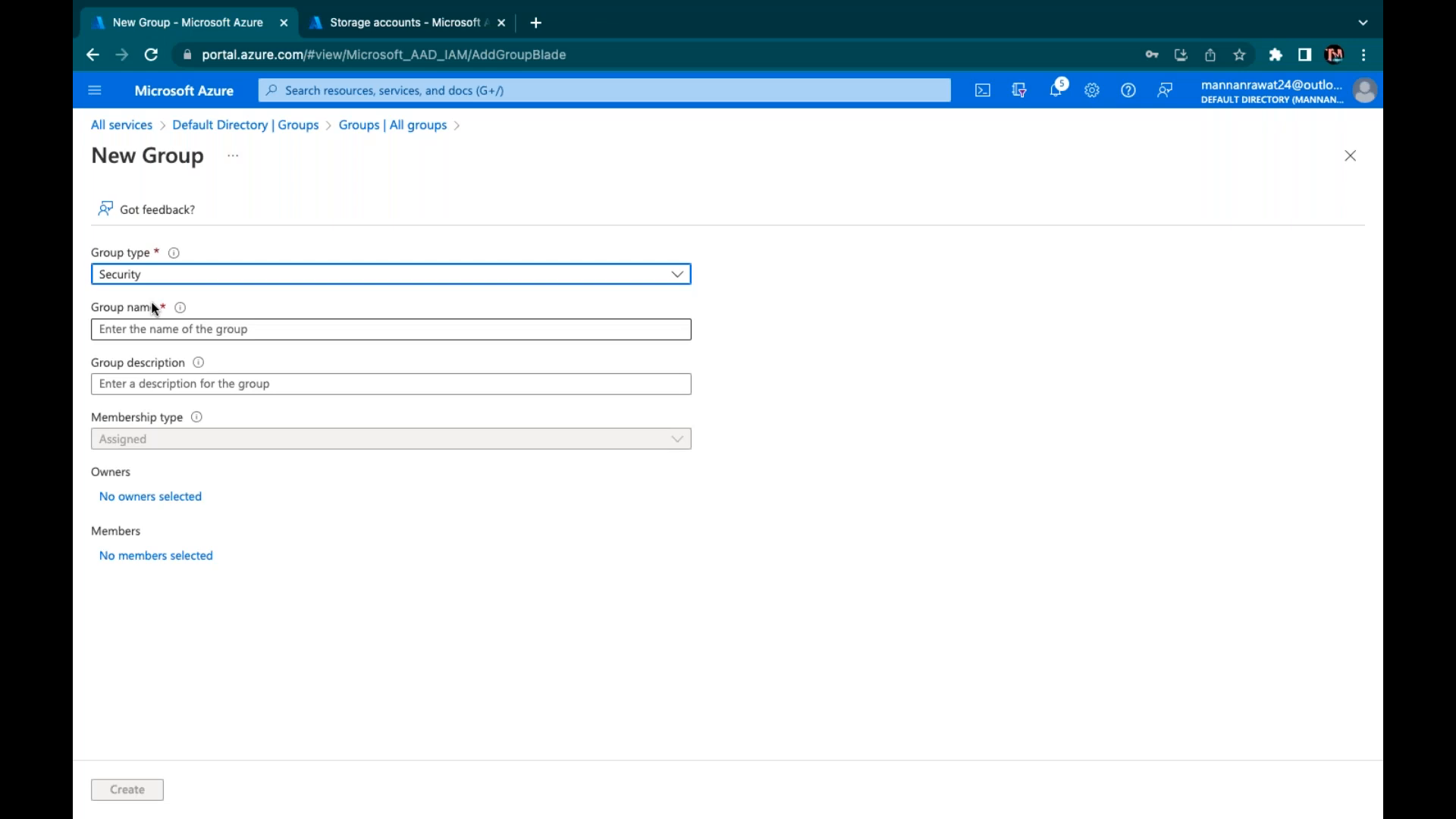
pyautogui.click(162, 276)
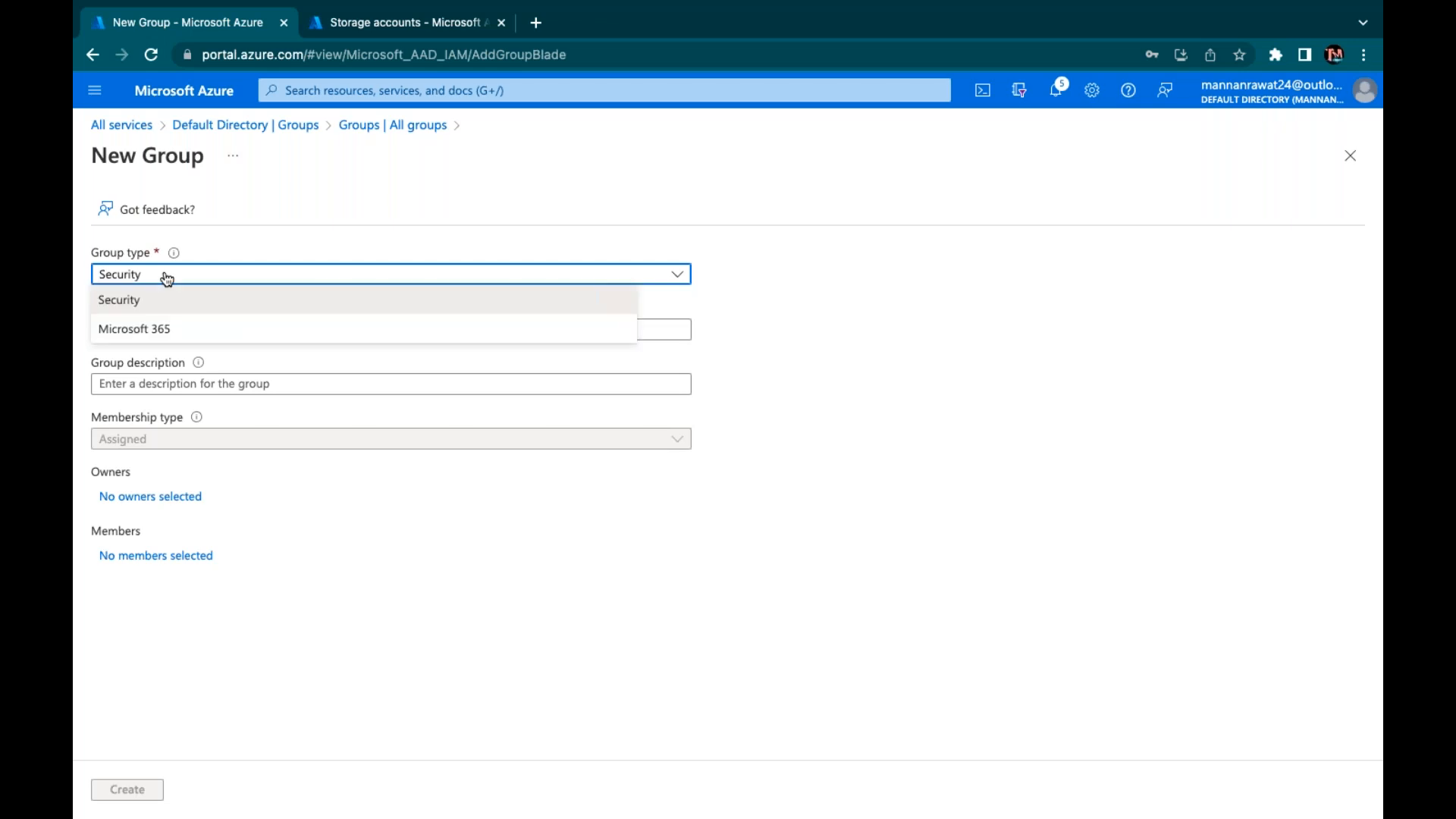
pyautogui.click(151, 328)
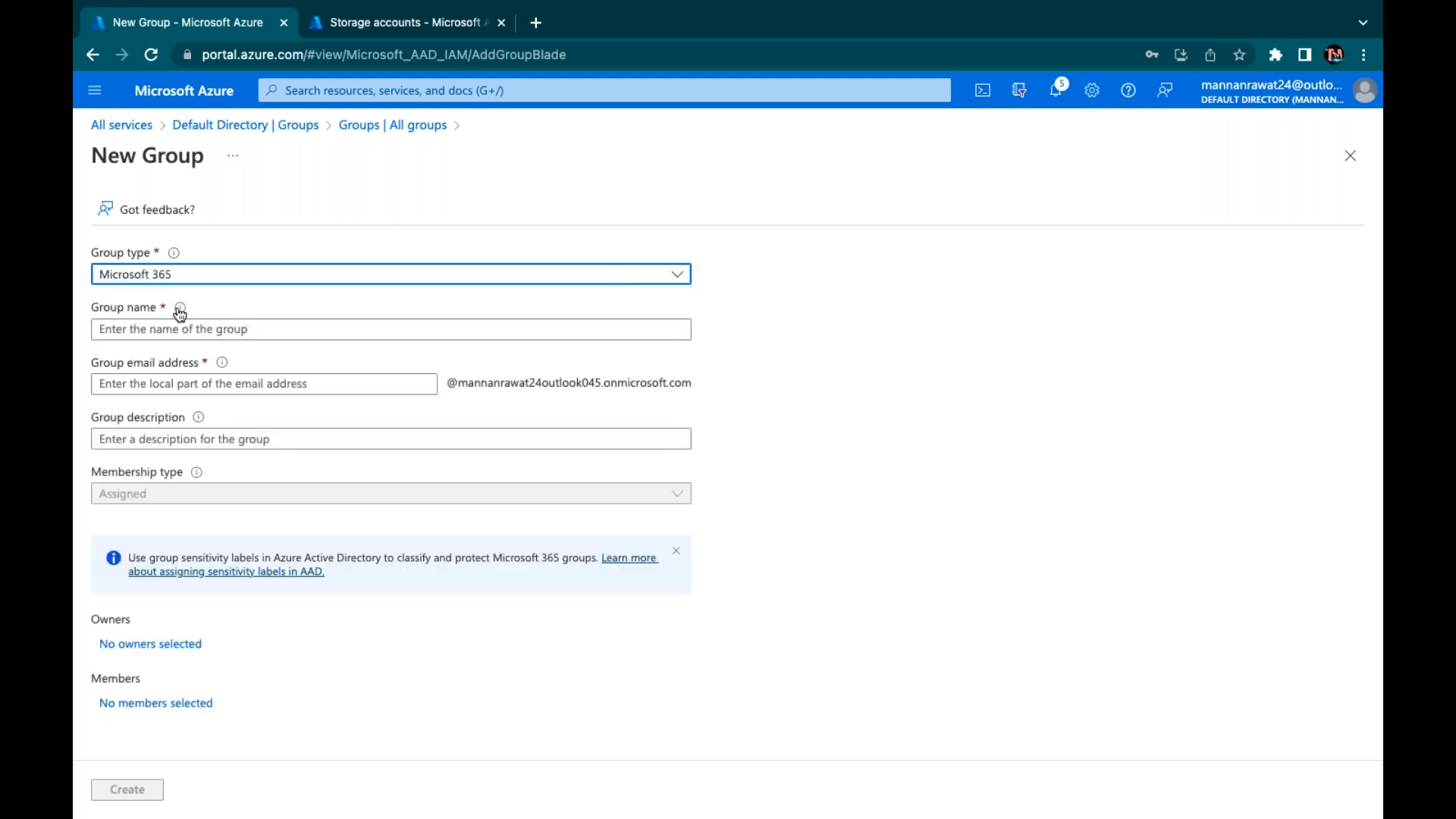
pyautogui.moveTo(175, 308)
pyautogui.click(159, 282)
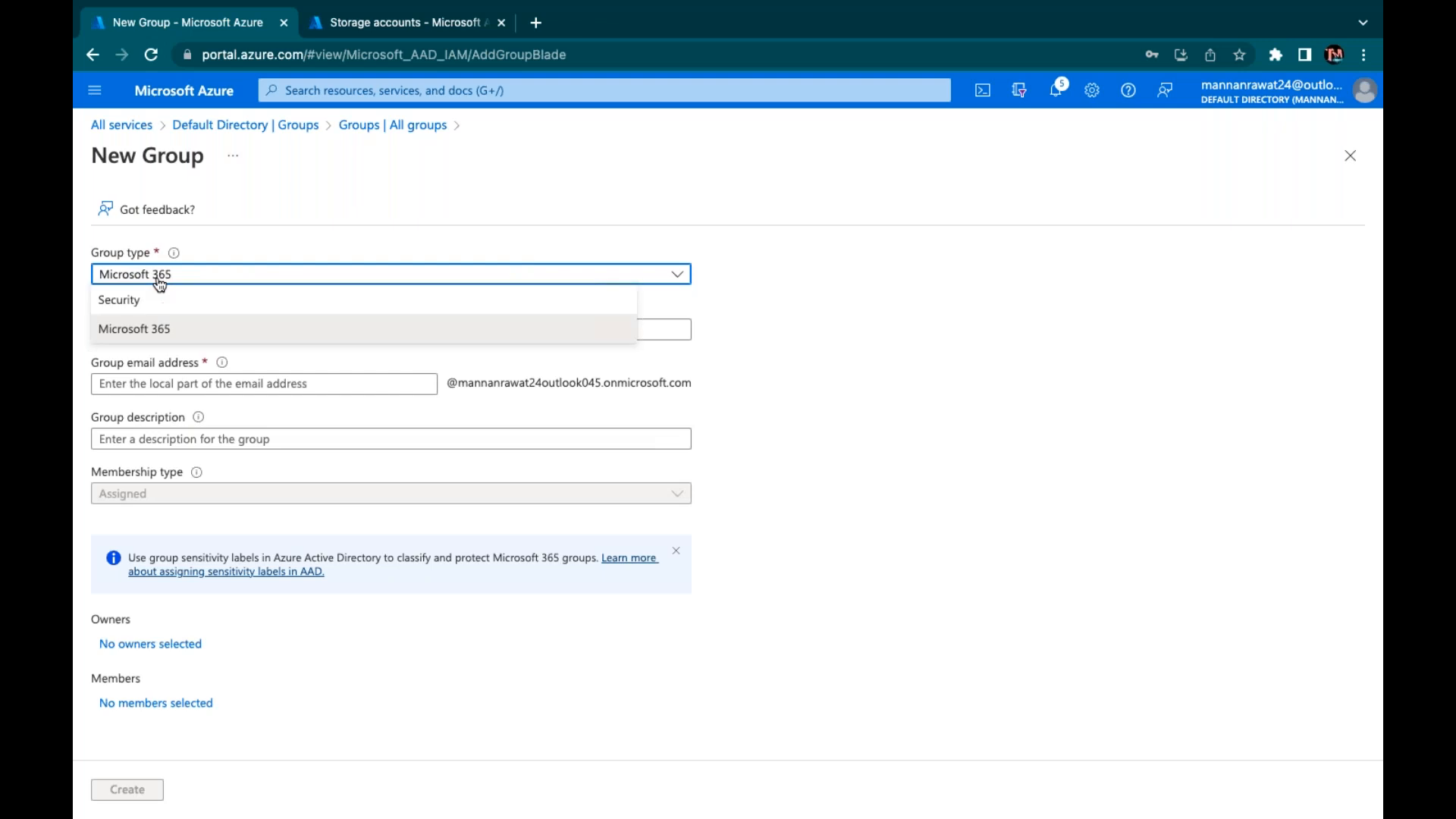
pyautogui.click(121, 302)
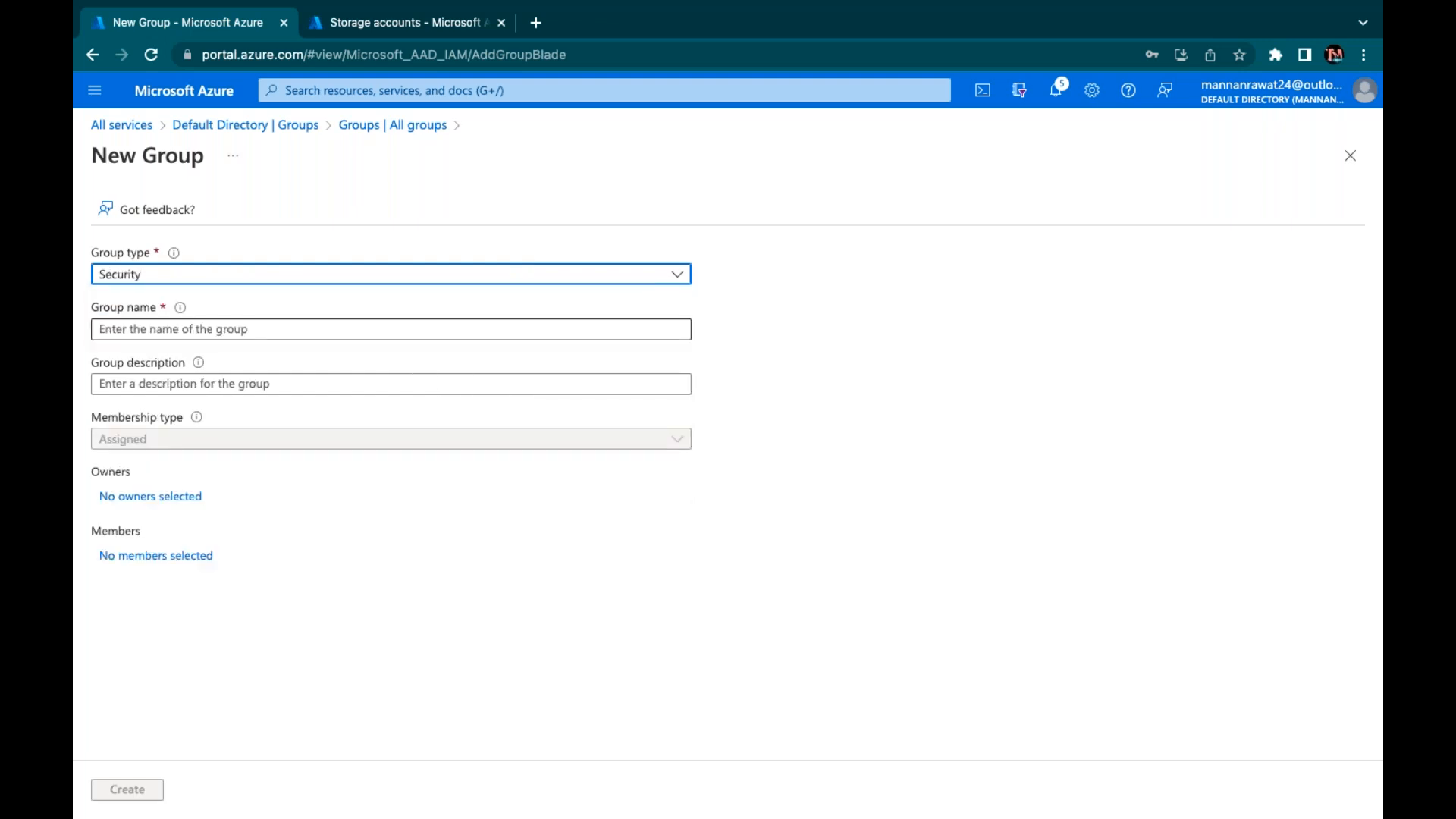
pyautogui.click(155, 329)
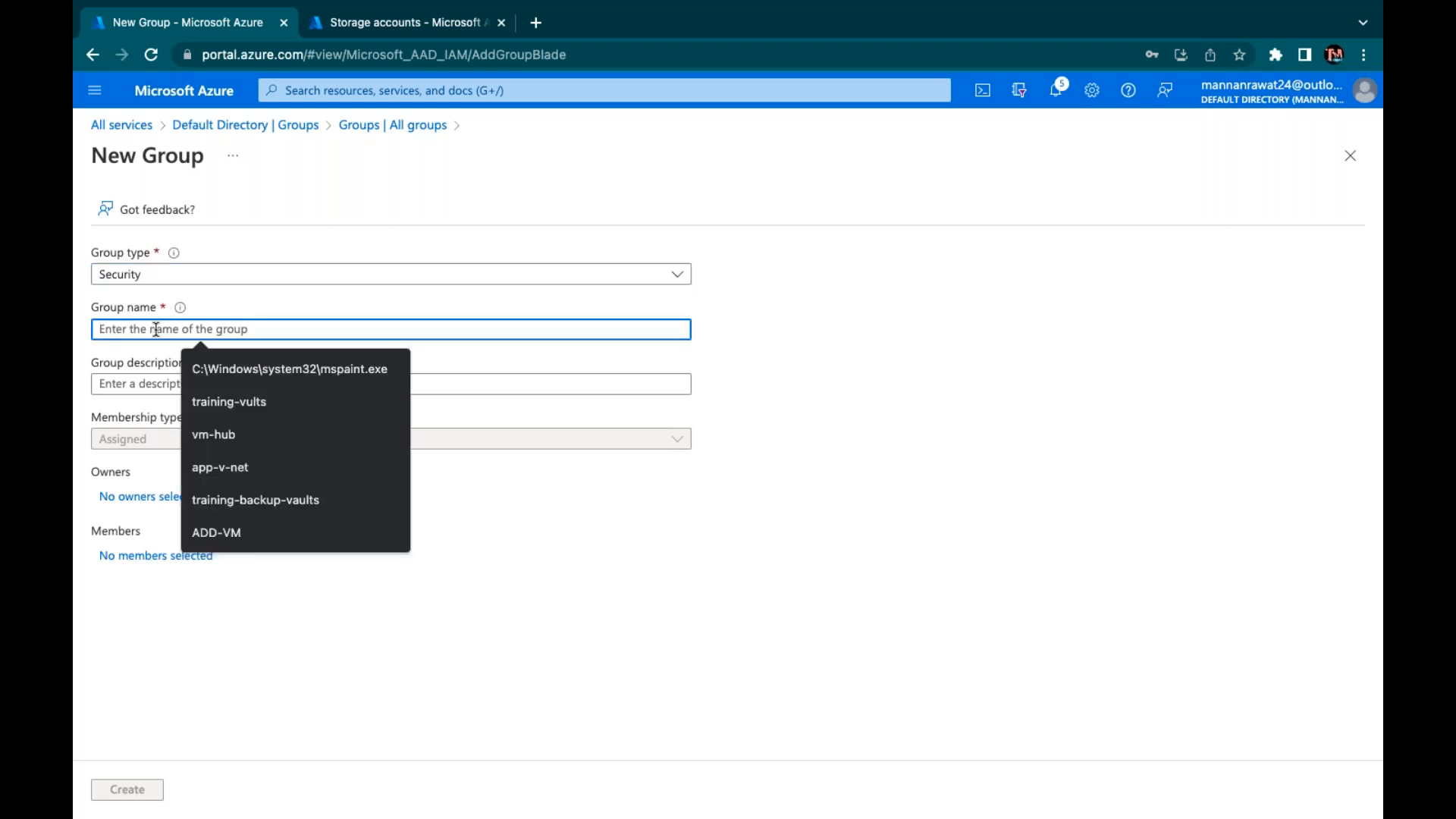
pyautogui.write('class-group')
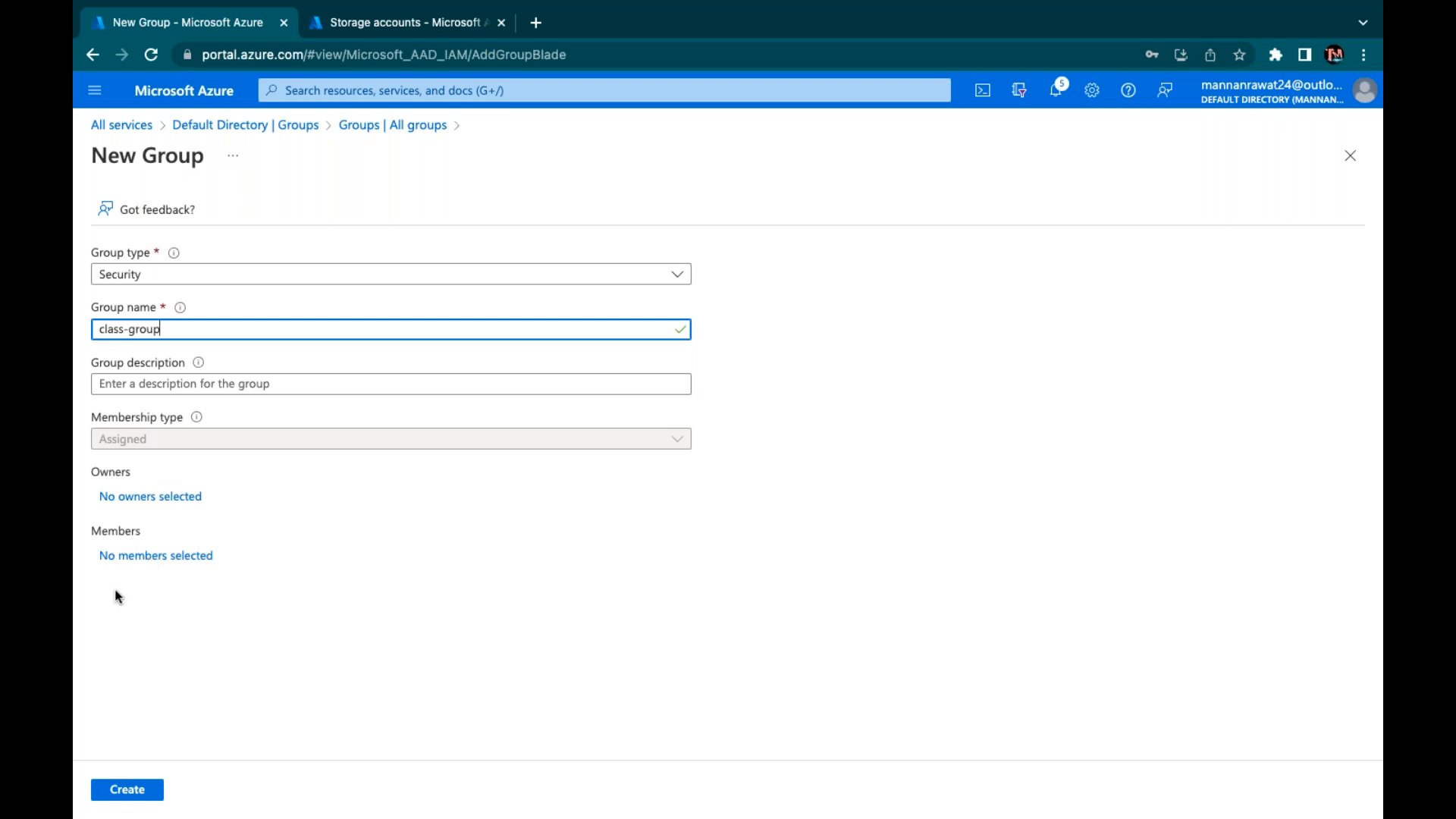
# Add gcp, aws and telnet as members and create class-group
pyautogui.click(148, 560)
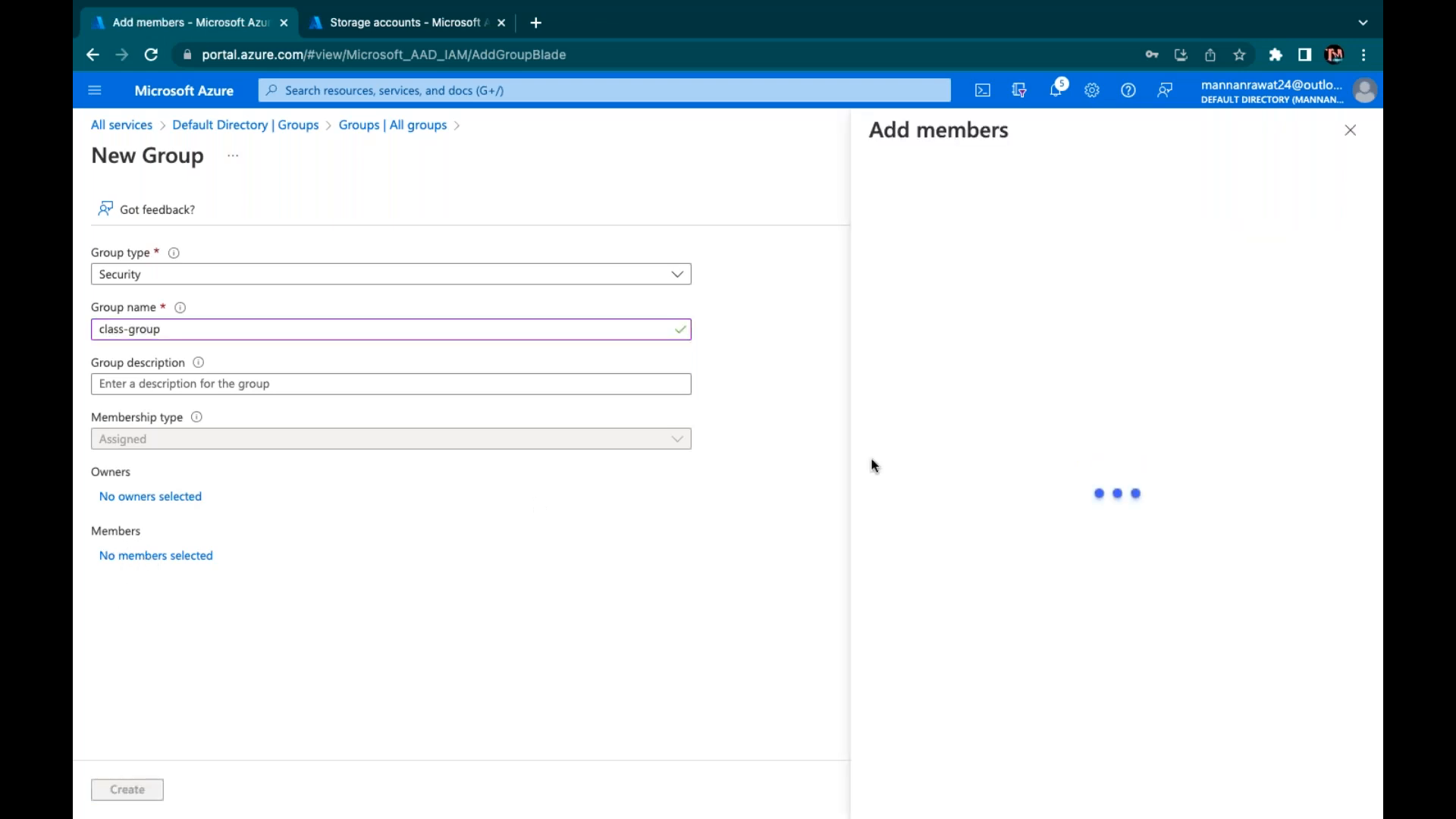
pyautogui.click(933, 216)
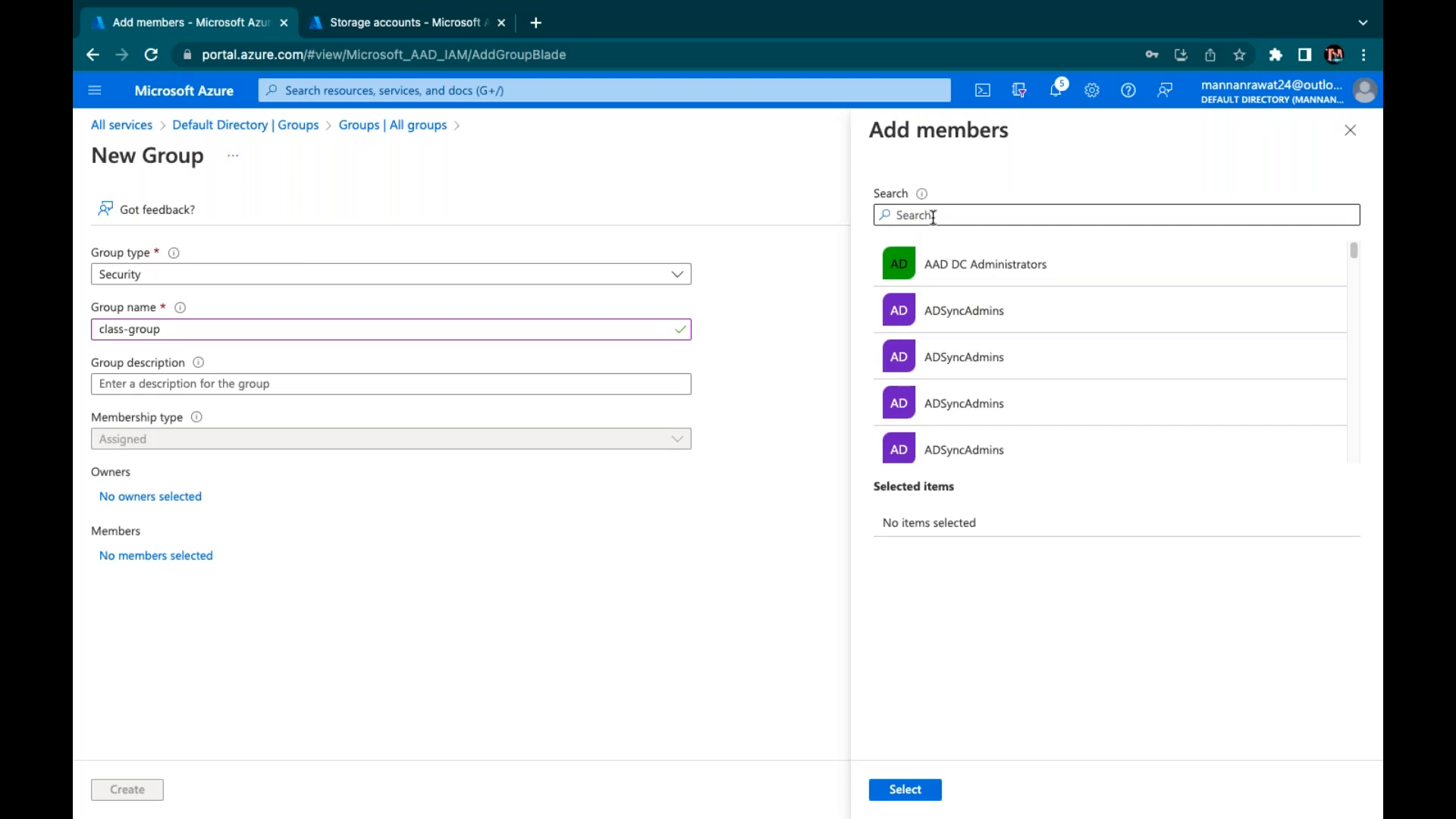
pyautogui.write('gcp')
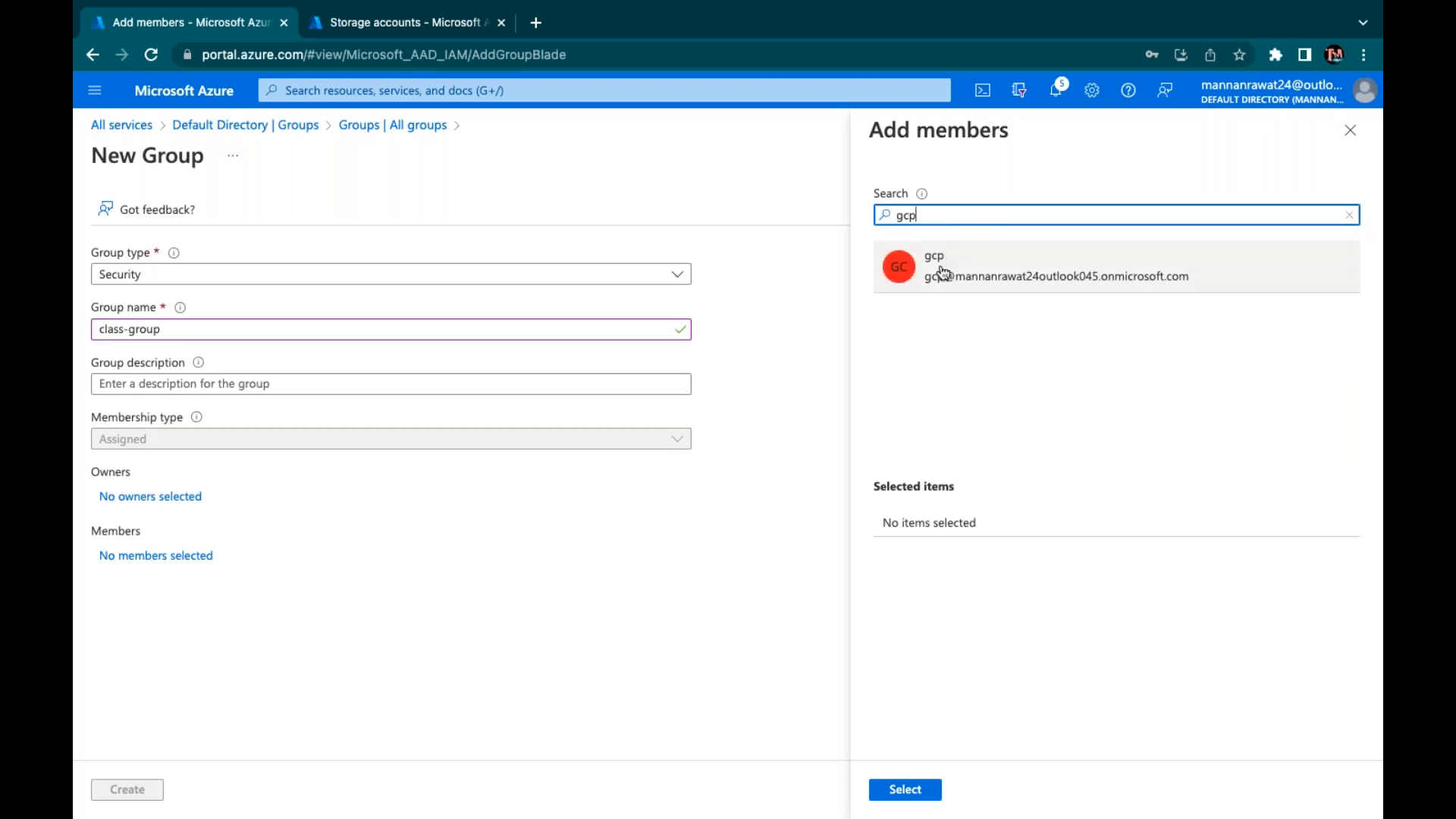
pyautogui.click(943, 273)
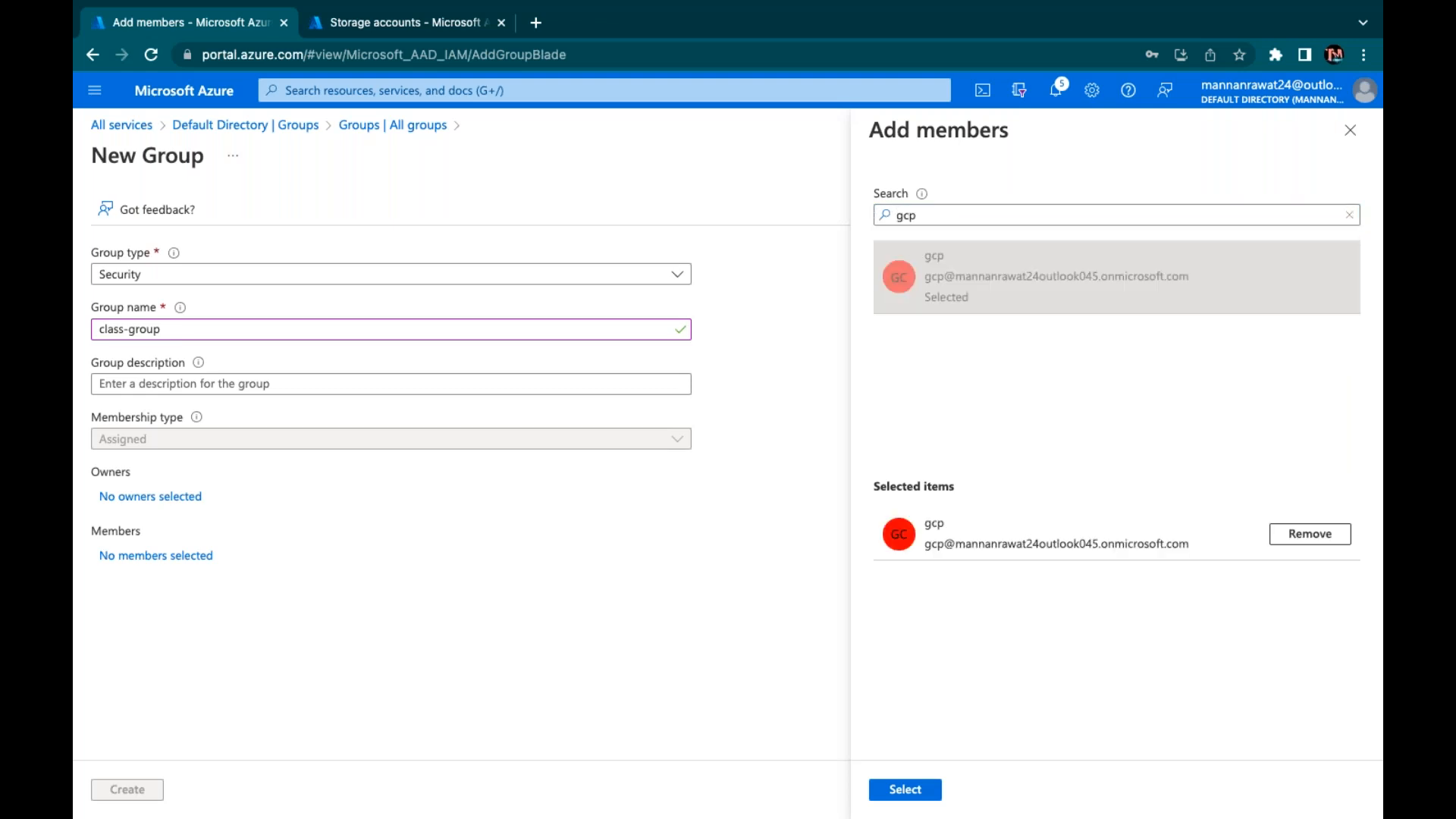
pyautogui.doubleClick(905, 215)
pyautogui.write('aws')
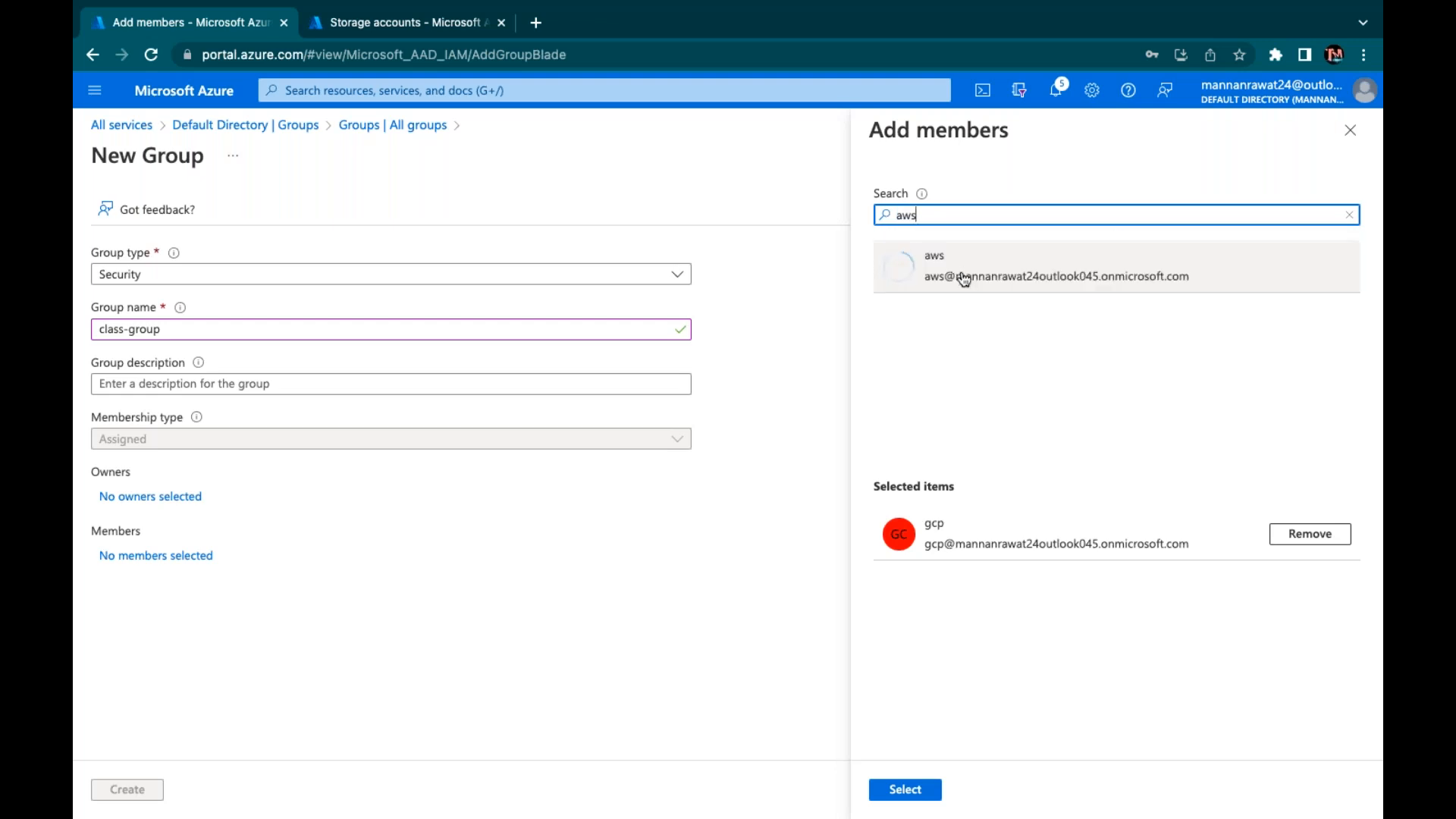
pyautogui.click(962, 277)
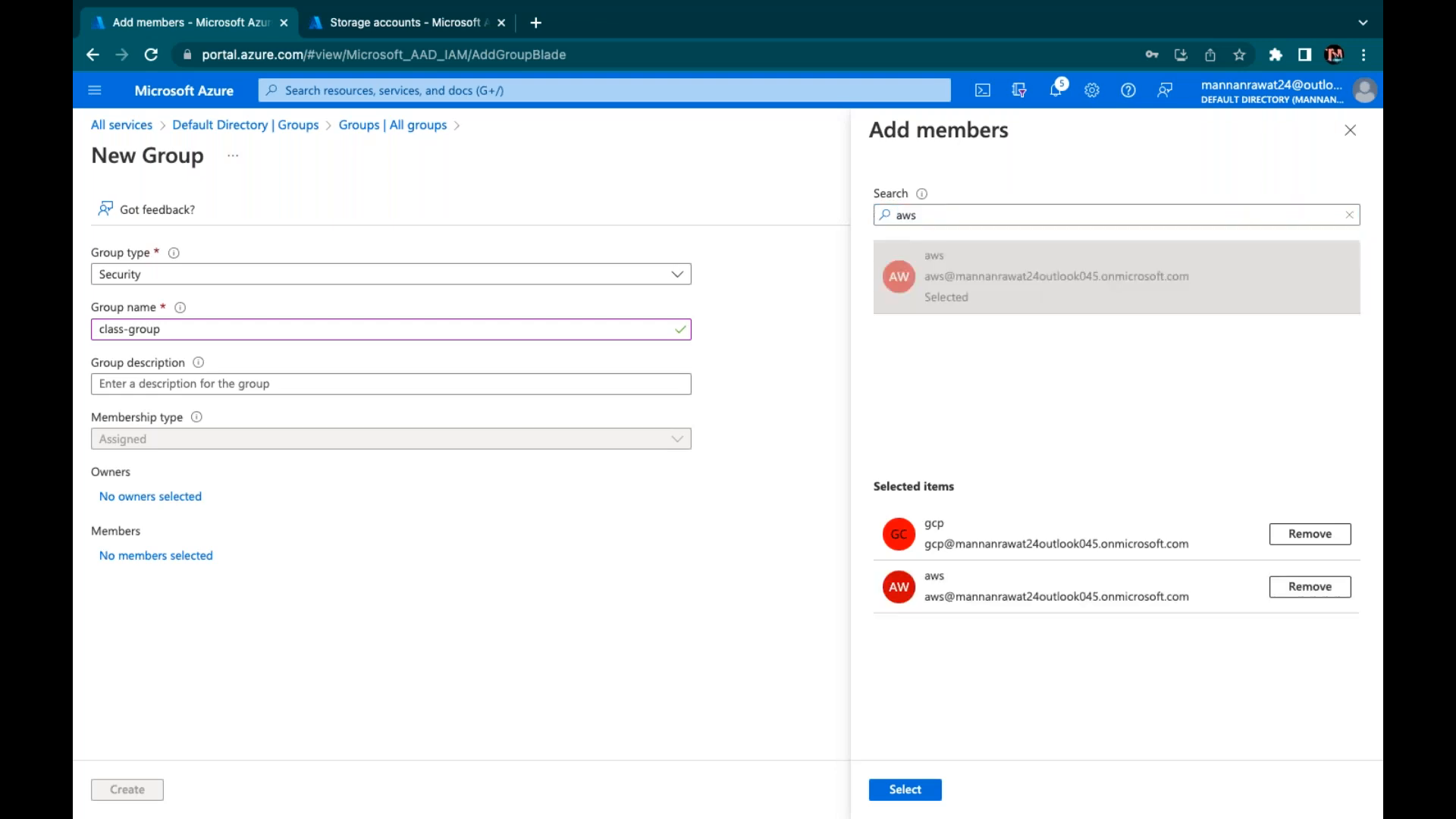
pyautogui.write('telnet')
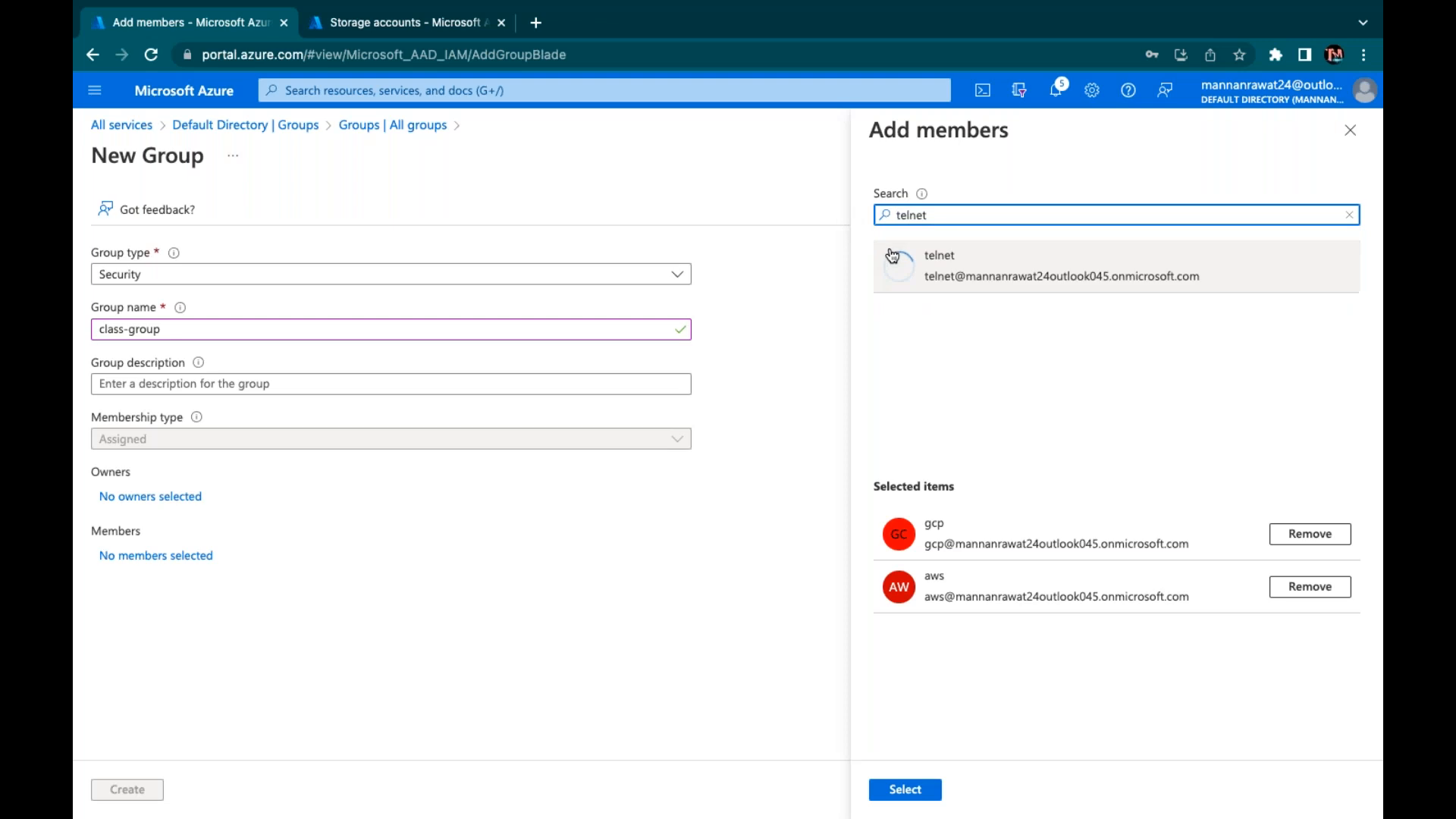
pyautogui.click(956, 276)
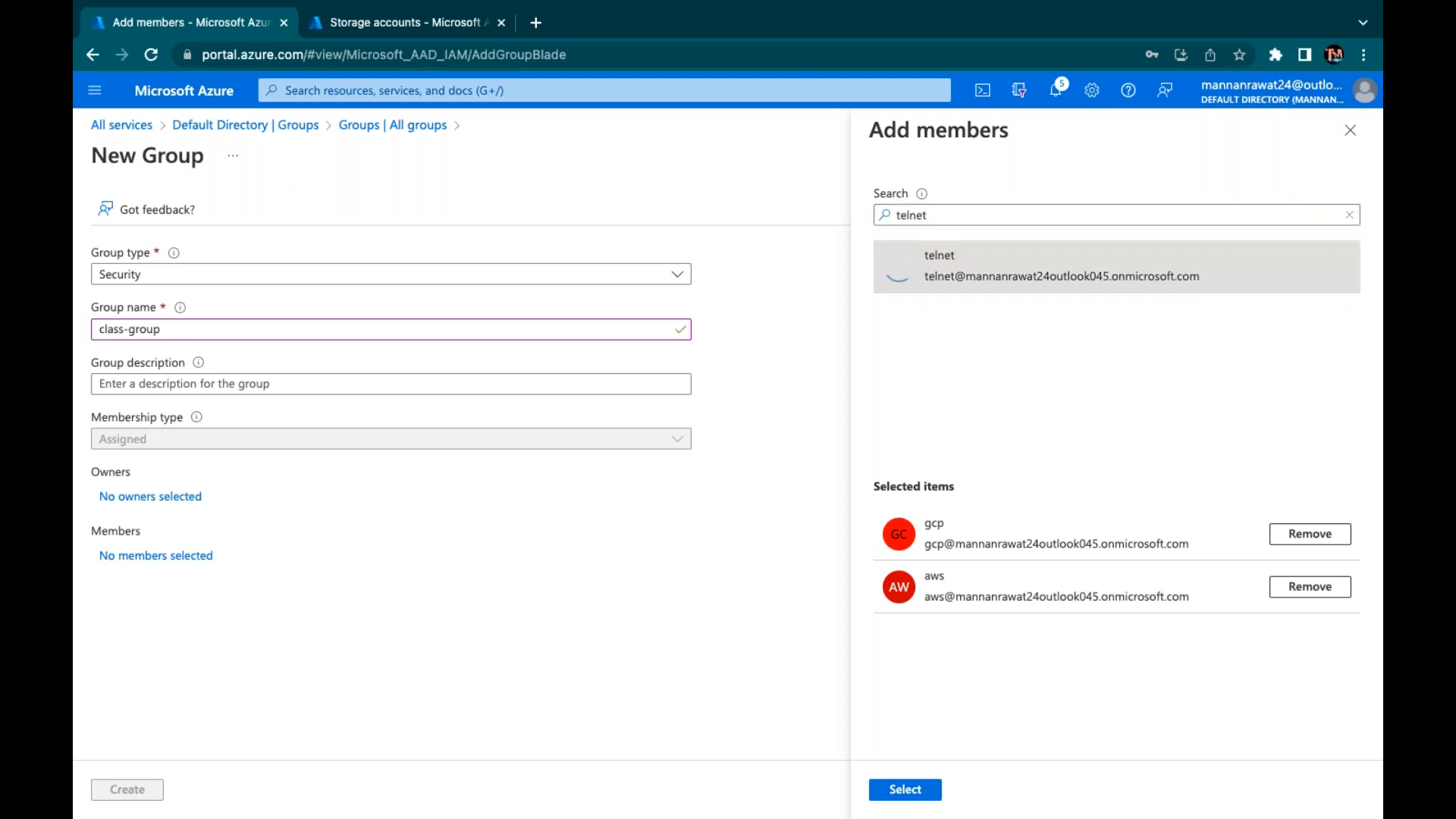
pyautogui.click(906, 791)
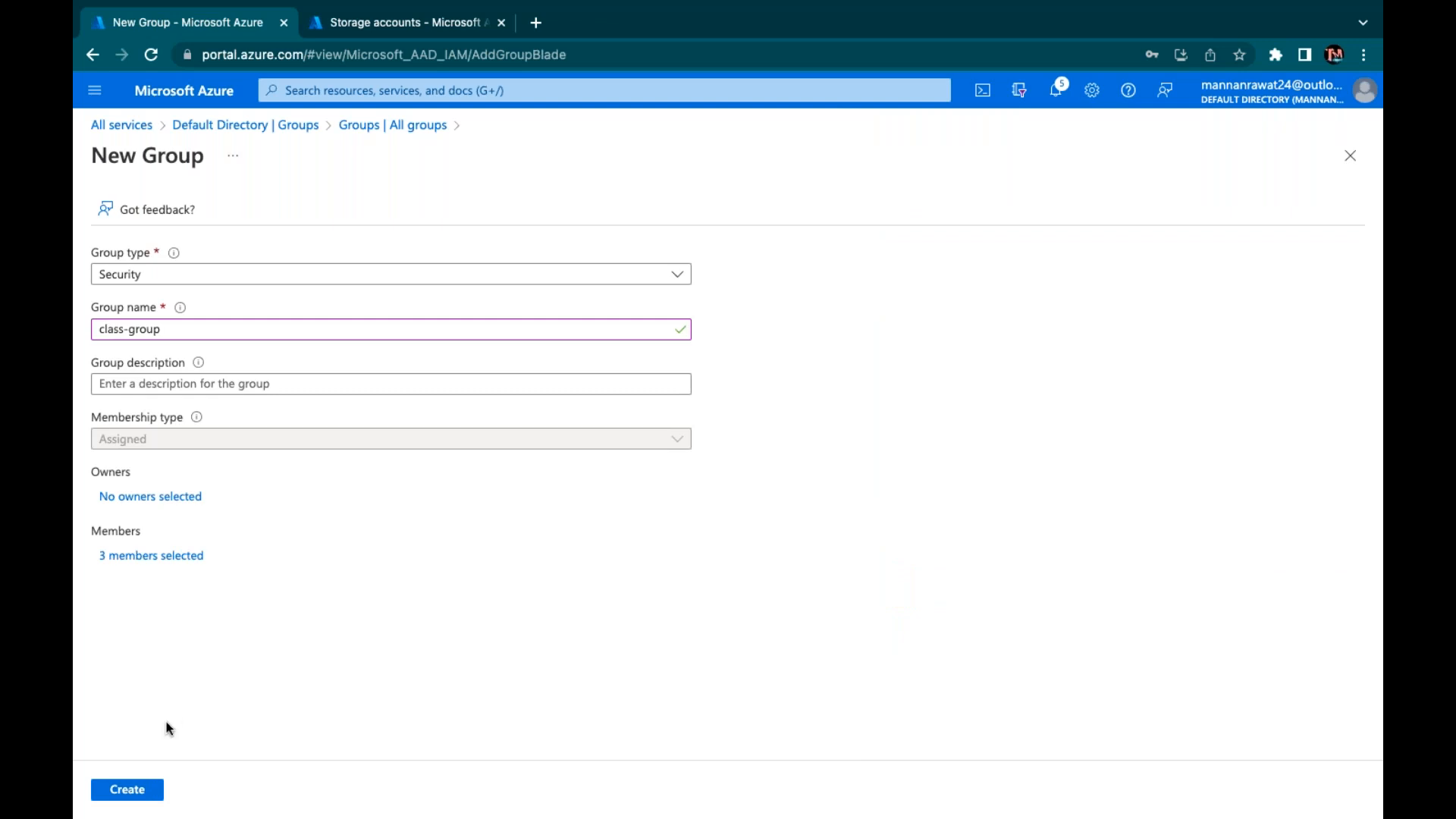
pyautogui.click(142, 789)
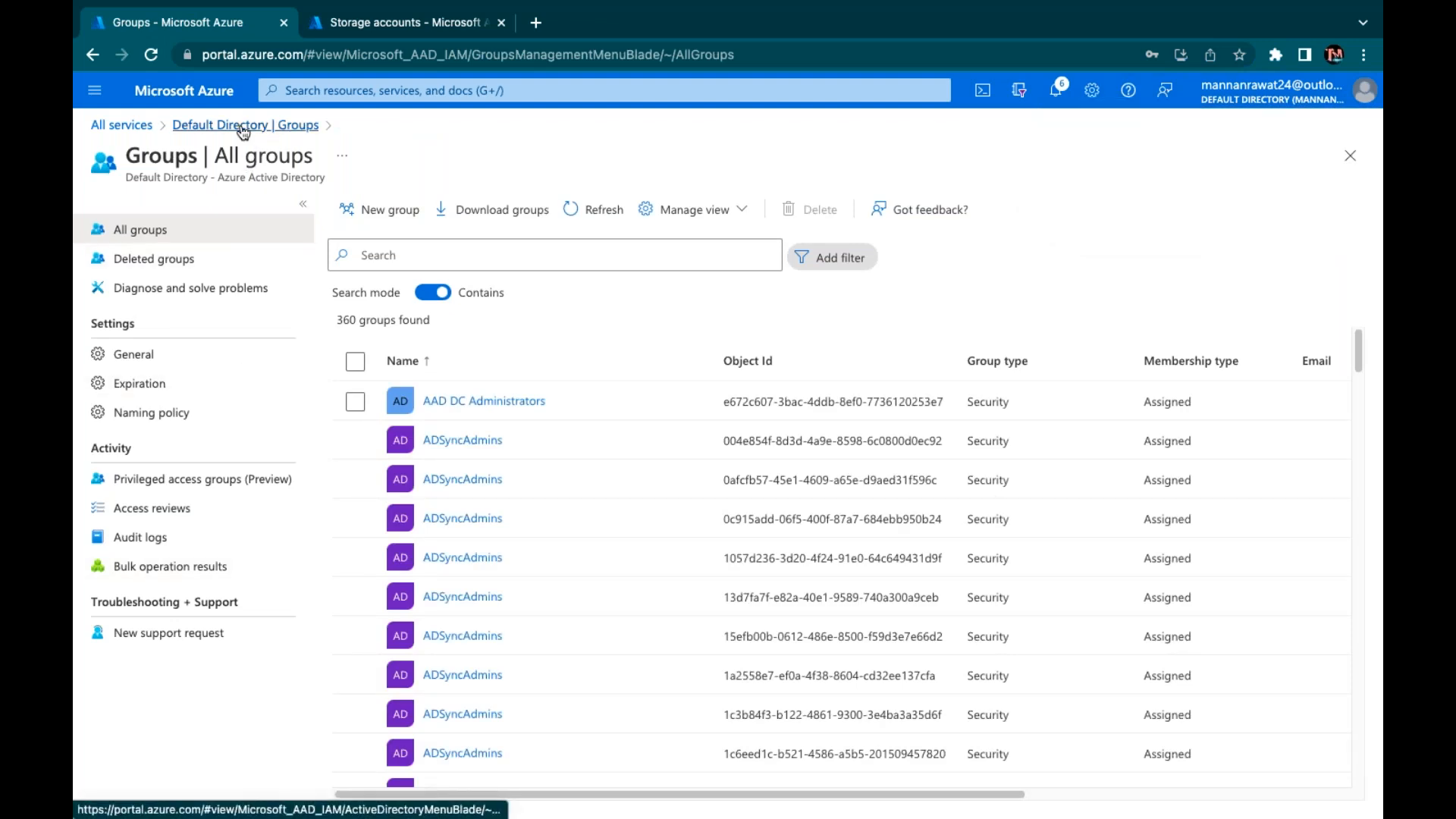
# Open Licenses from the Default Directory overview and show All products
pyautogui.click(275, 128)
pyautogui.scroll(-3, 125, 530)
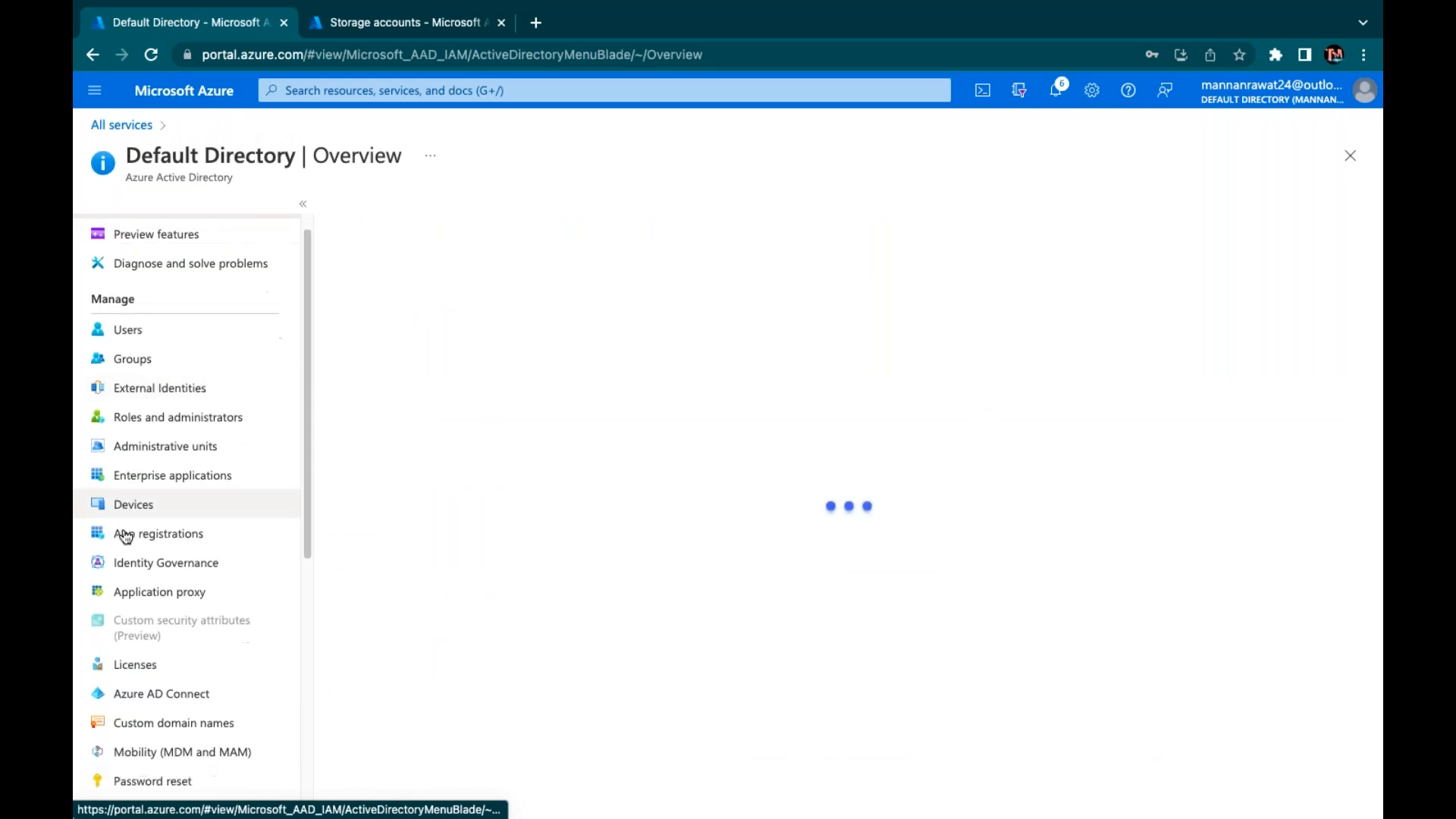
pyautogui.scroll(-2, 125, 536)
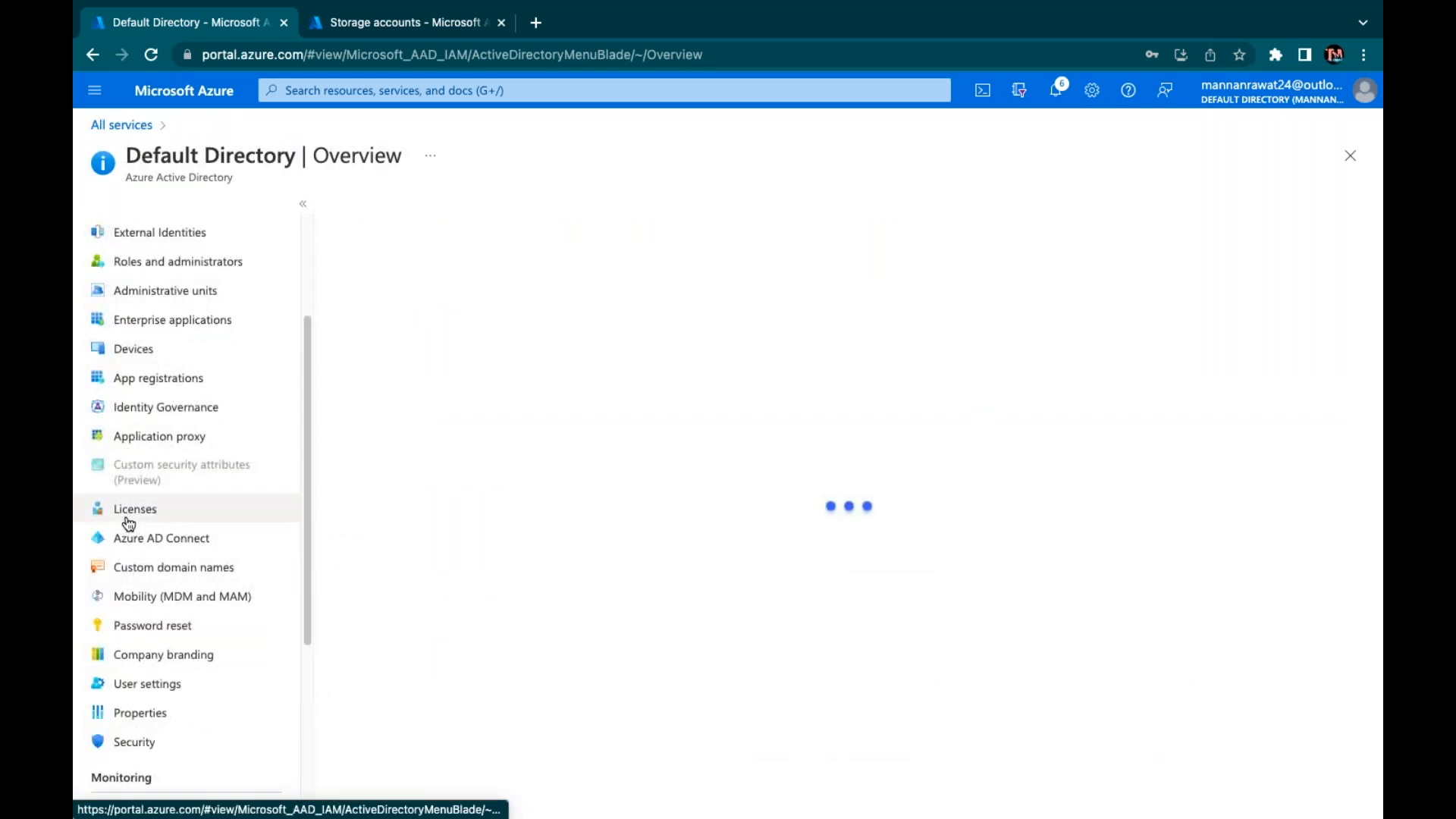
pyautogui.scroll(3, 140, 531)
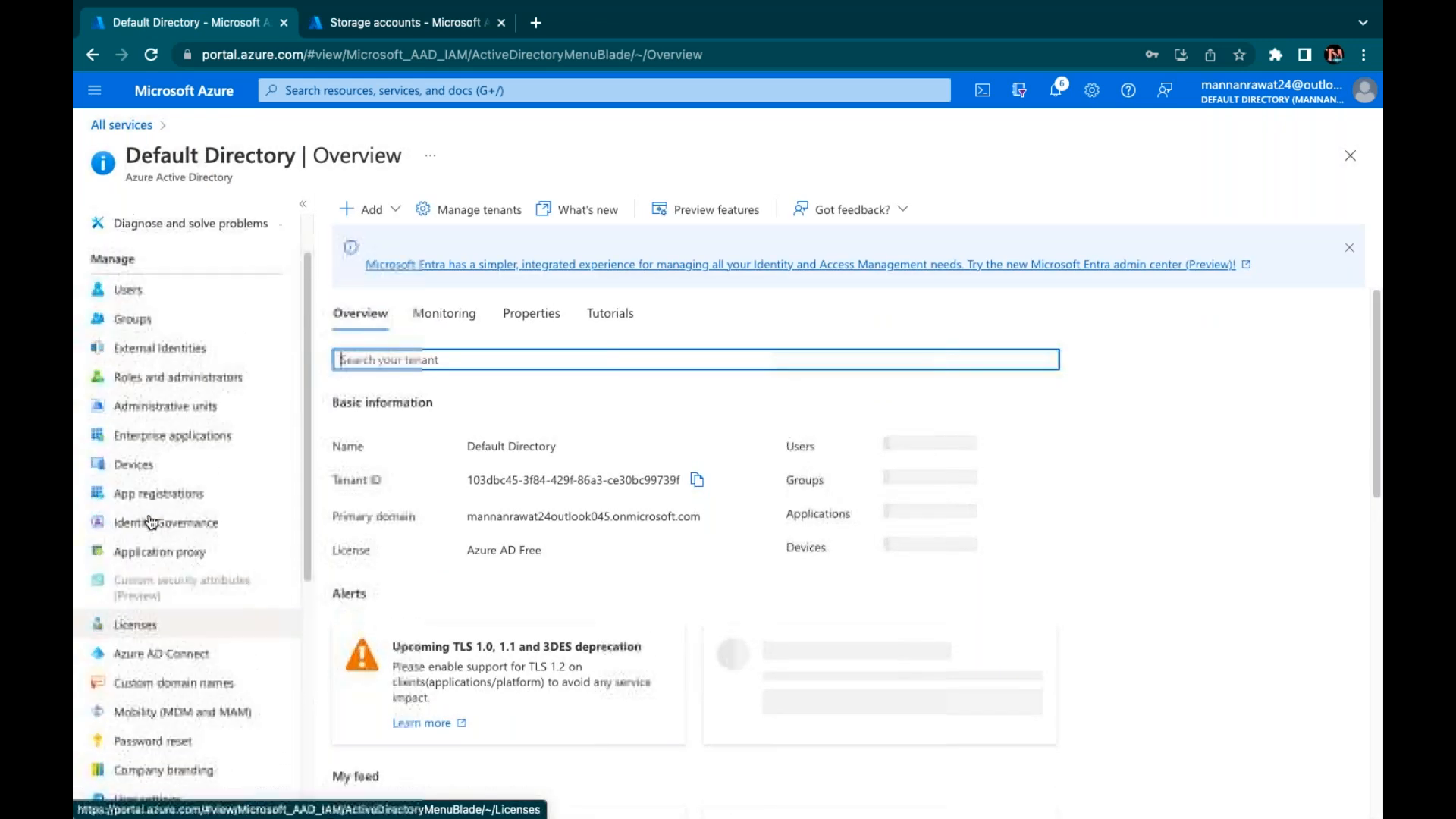
pyautogui.click(141, 612)
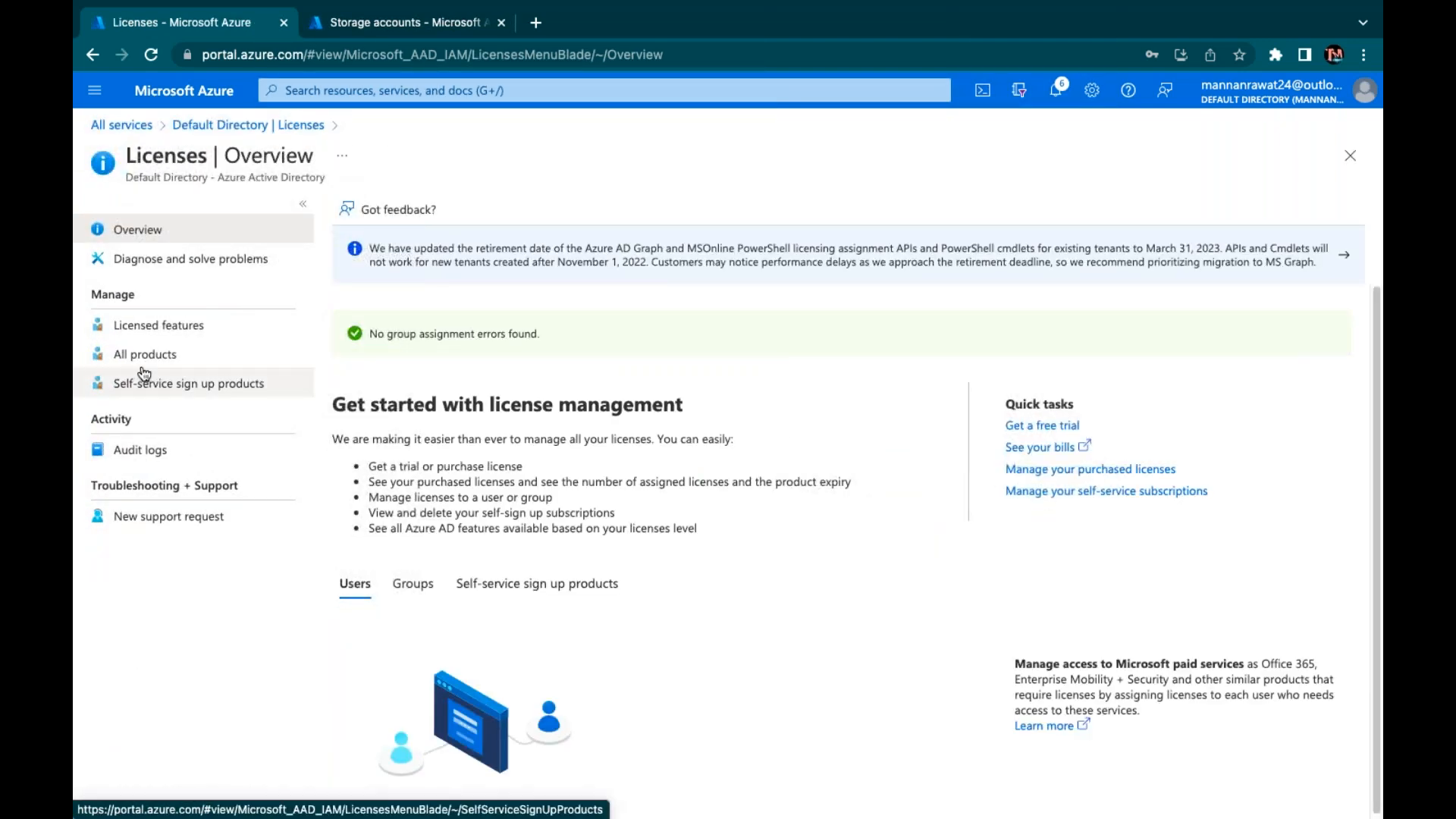
pyautogui.click(143, 367)
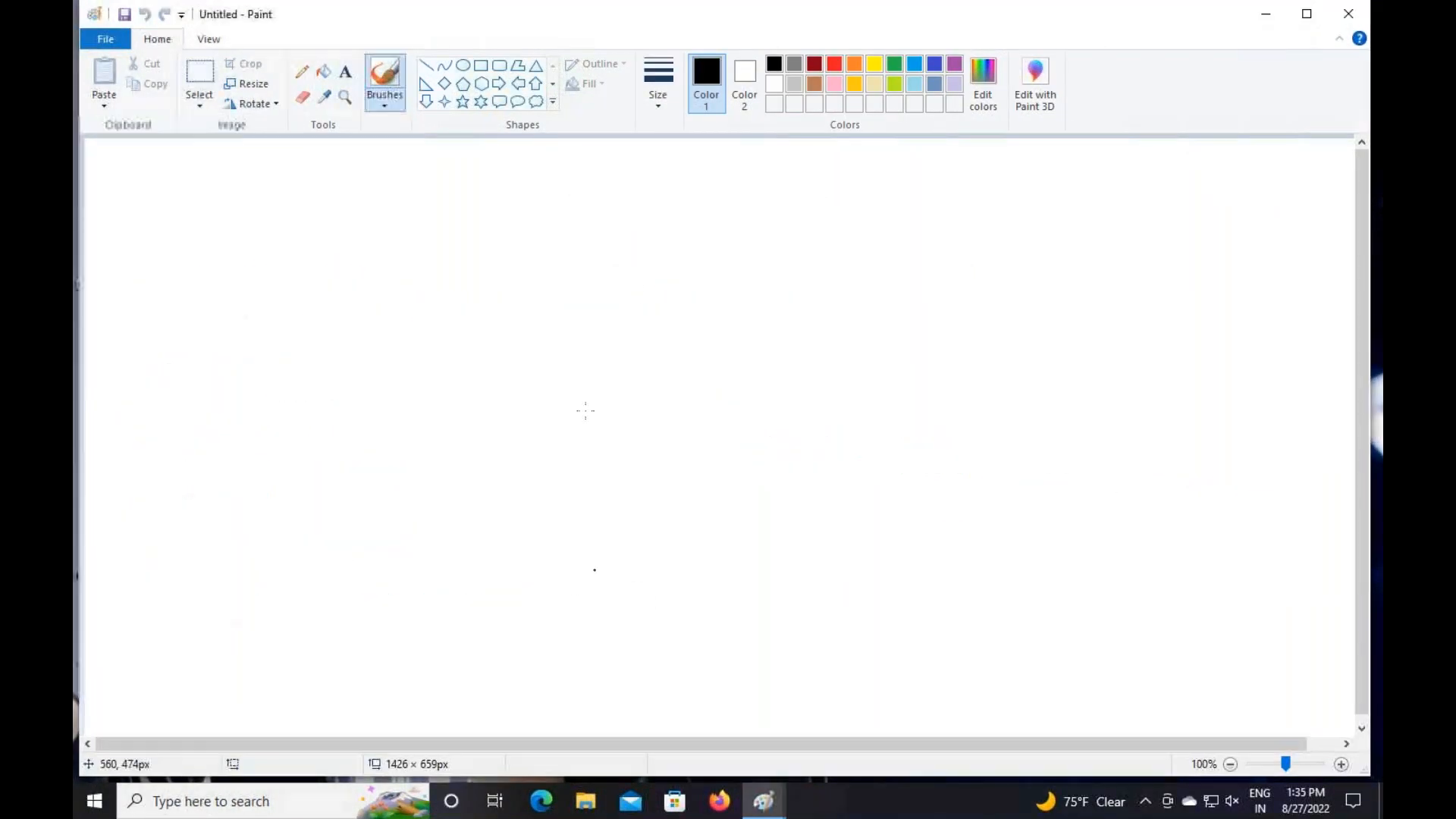
# Write 'Azure AD Licenses' near the top centre and colour it dark red
pyautogui.click(351, 72)
pyautogui.moveTo(513, 170); pyautogui.dragTo(911, 220)
pyautogui.write('Azure AD L')
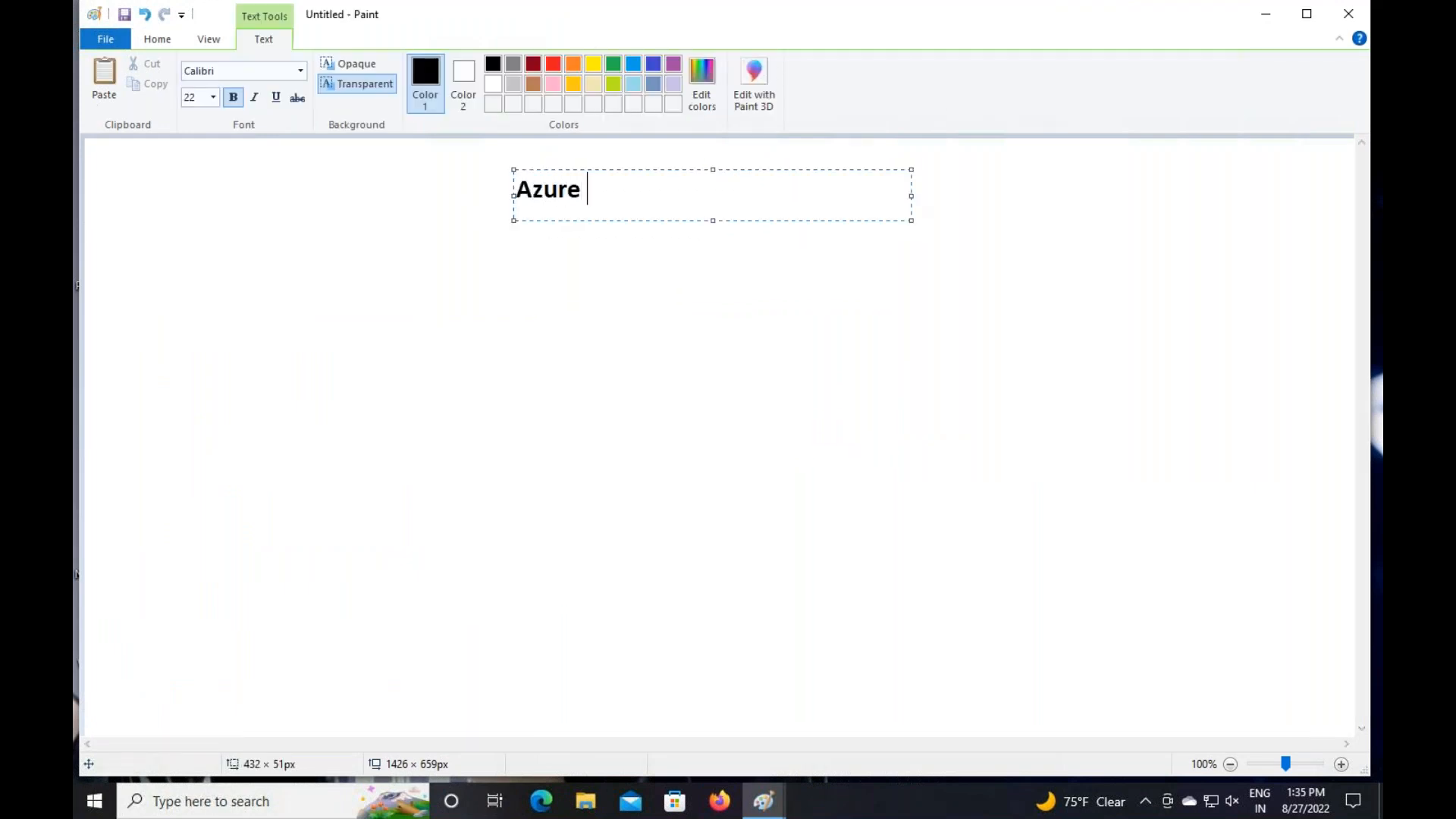
pyautogui.write('enx')
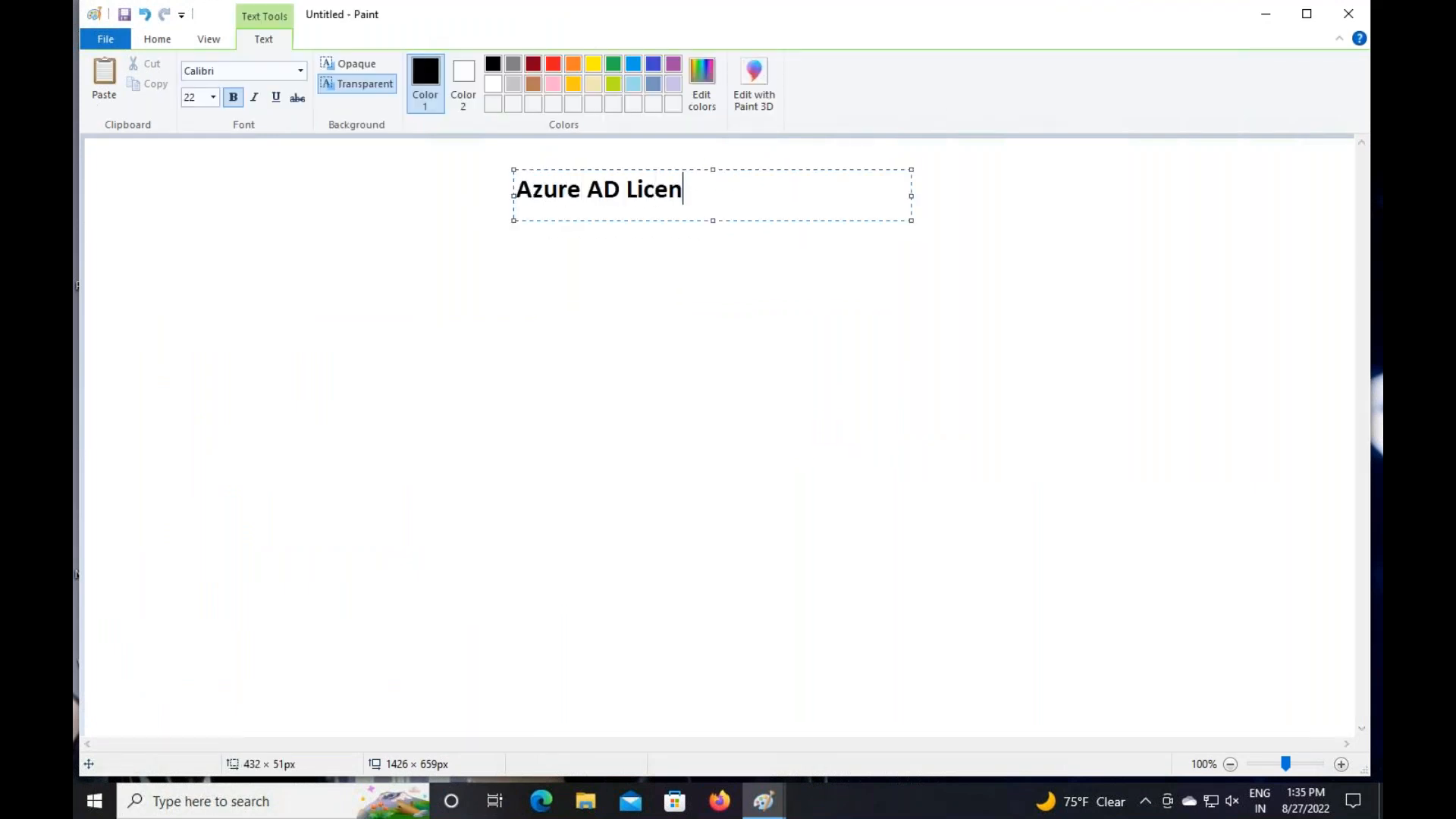
pyautogui.press('BackSpace')
pyautogui.write('ses')
pyautogui.moveTo(514, 196); pyautogui.dragTo(620, 196)
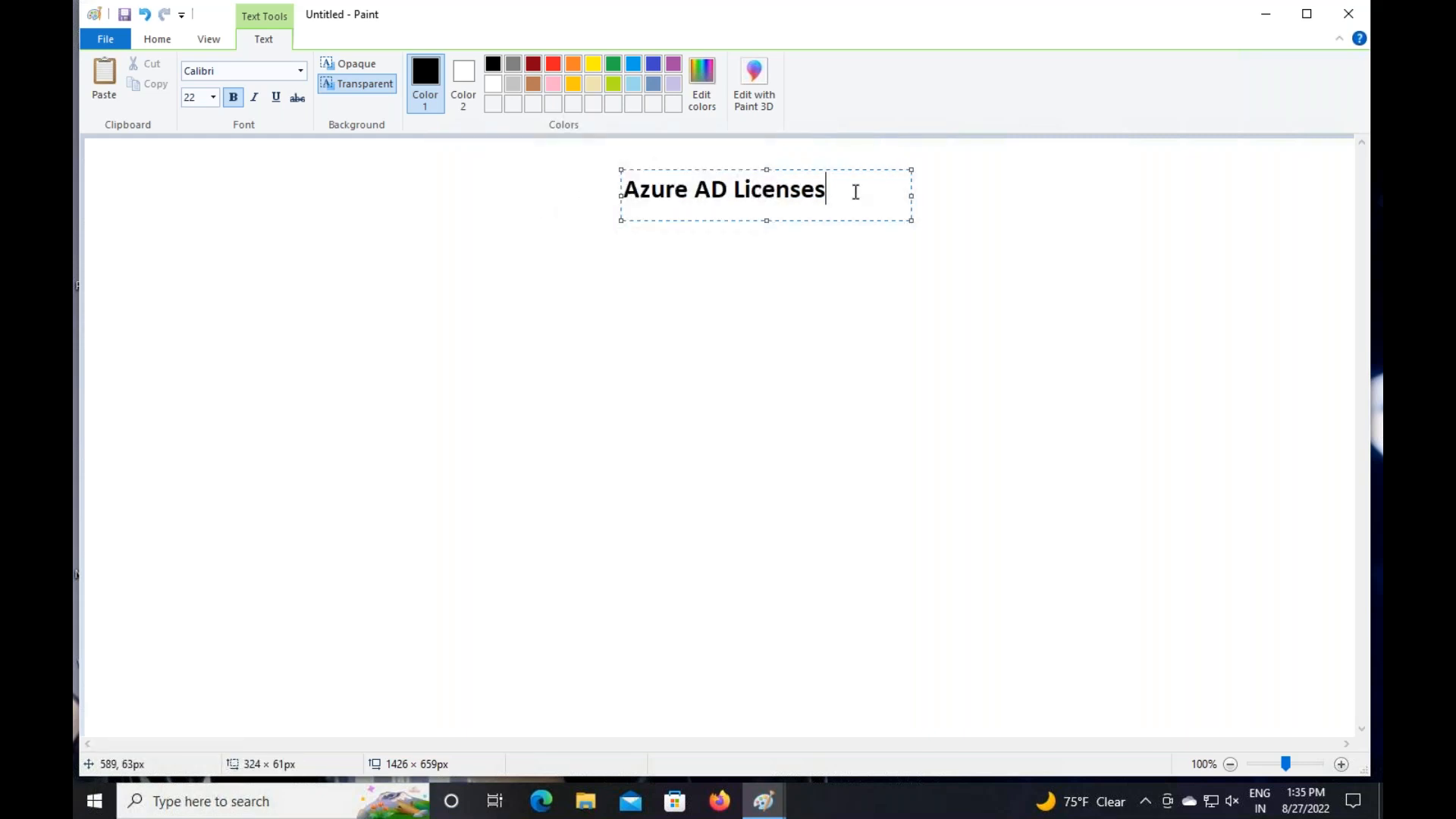
pyautogui.moveTo(855, 189); pyautogui.dragTo(462, 172)
pyautogui.click(534, 63)
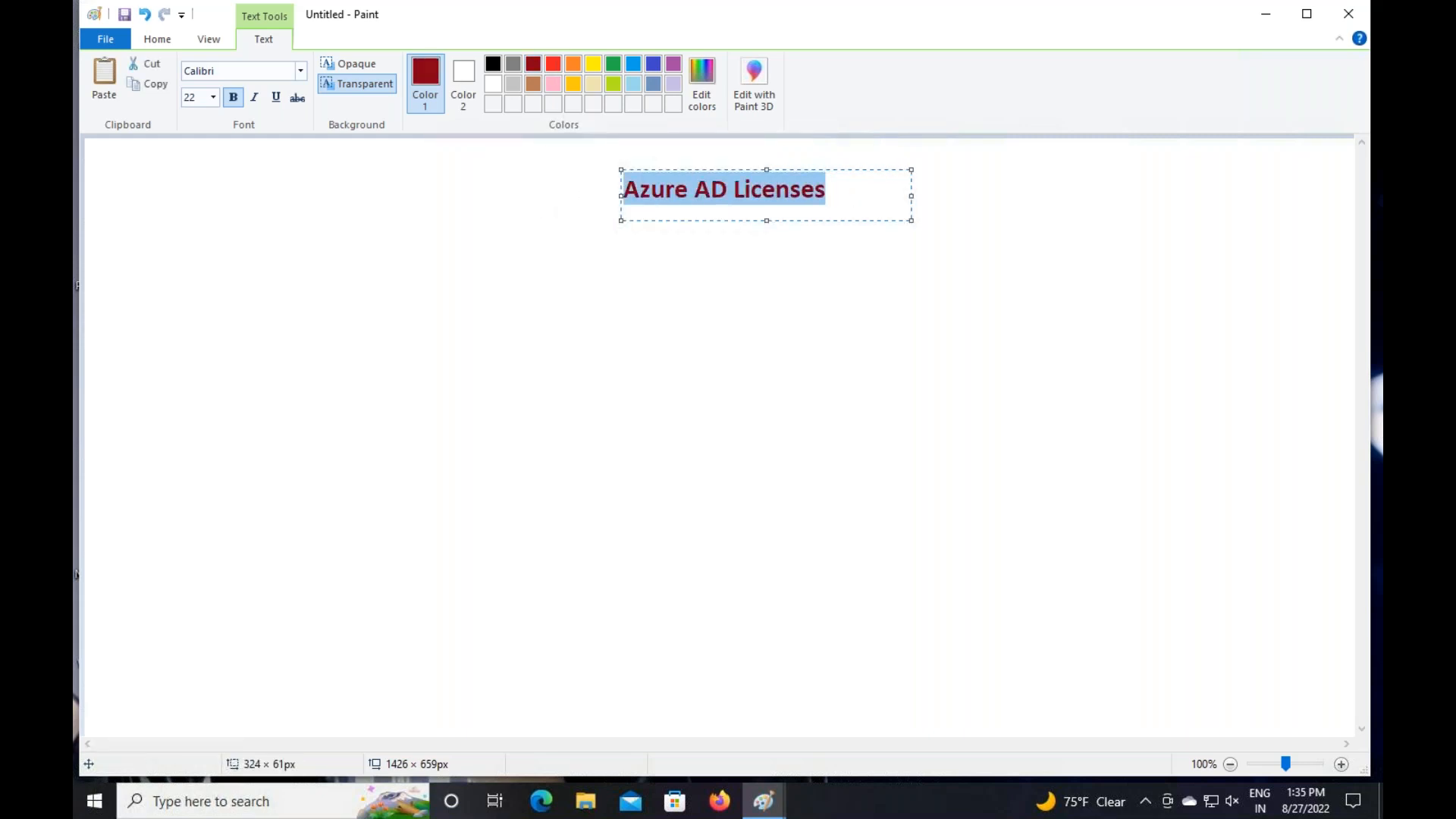
# Frame the heading with a dark red rectangle and add a large text box below
pyautogui.click(161, 39)
pyautogui.click(483, 66)
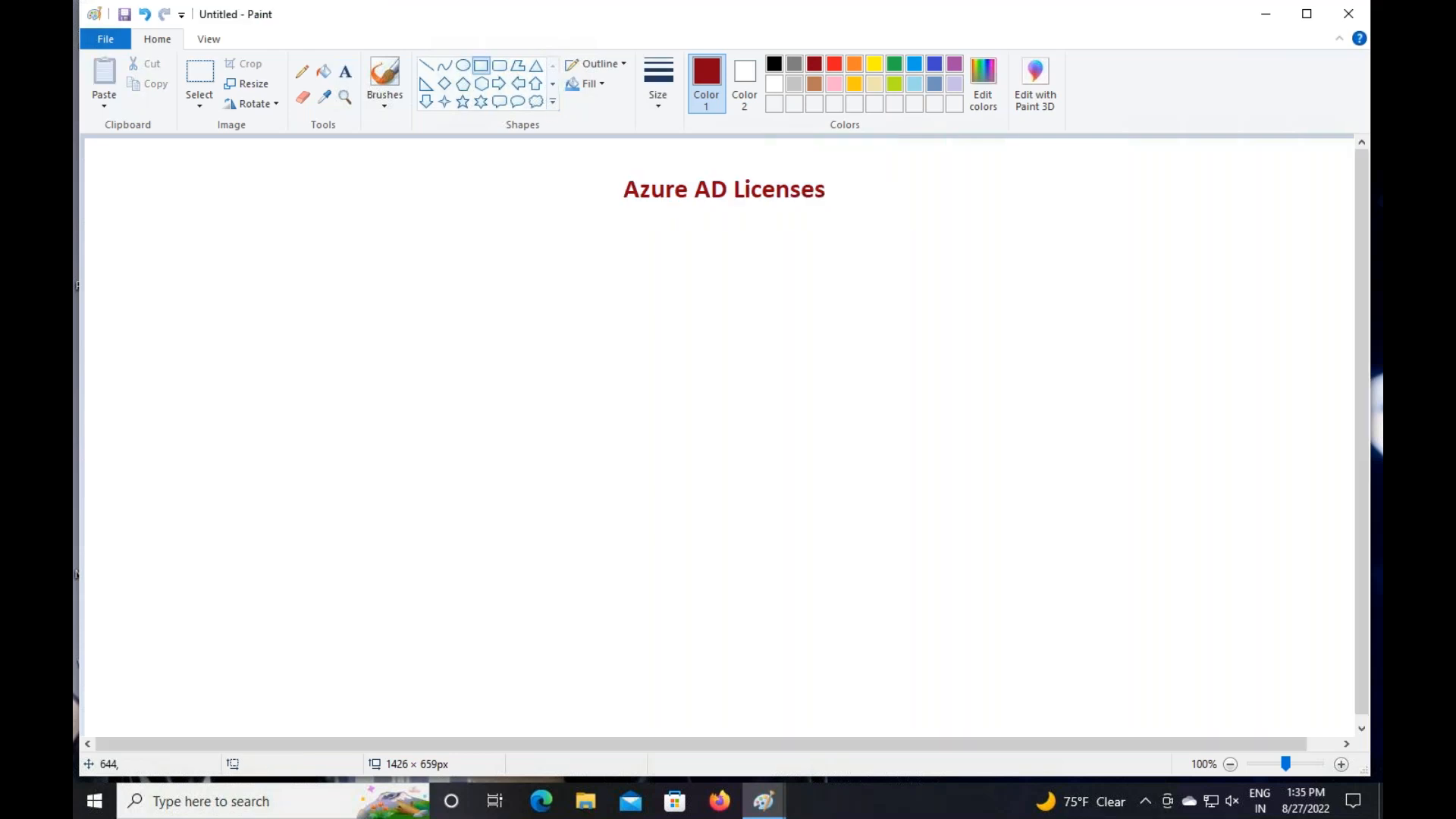
pyautogui.moveTo(614, 172); pyautogui.dragTo(846, 214)
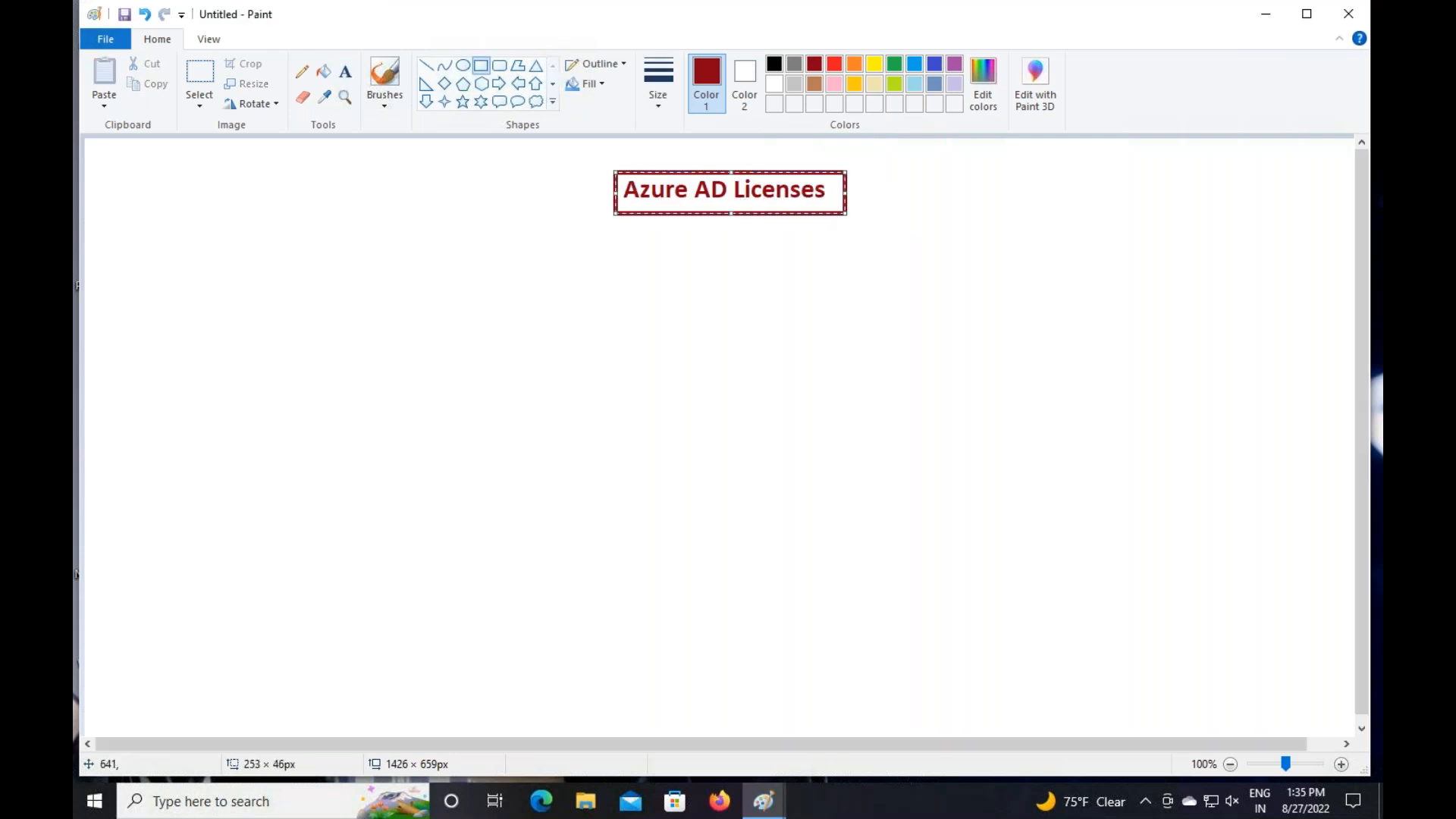
pyautogui.click(345, 72)
pyautogui.moveTo(234, 281); pyautogui.dragTo(724, 662)
# Type list items '1-P2 License' and '2-Security+ E5 License'
pyautogui.write('1-')
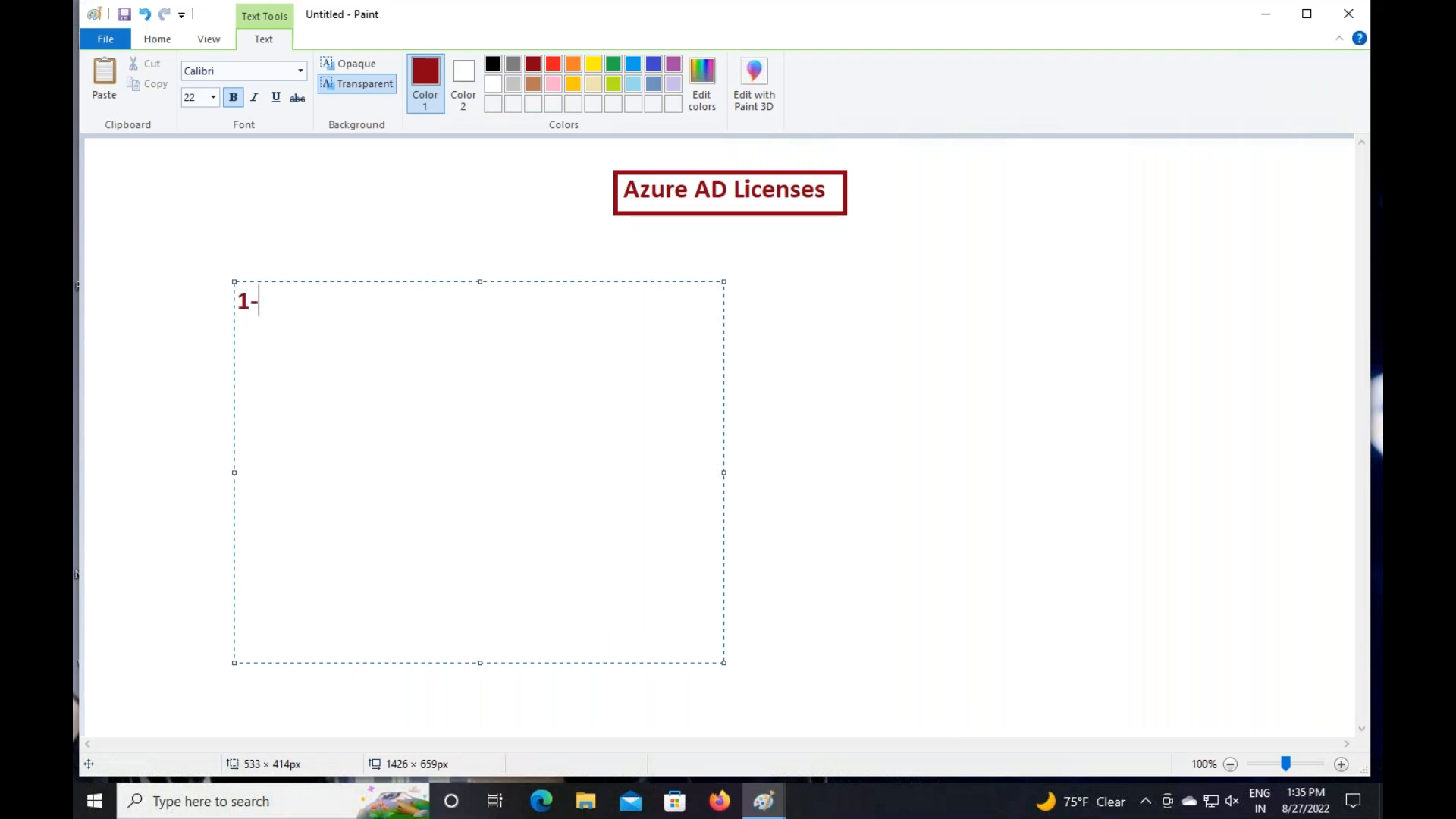
pyautogui.write('P2 Licenc')
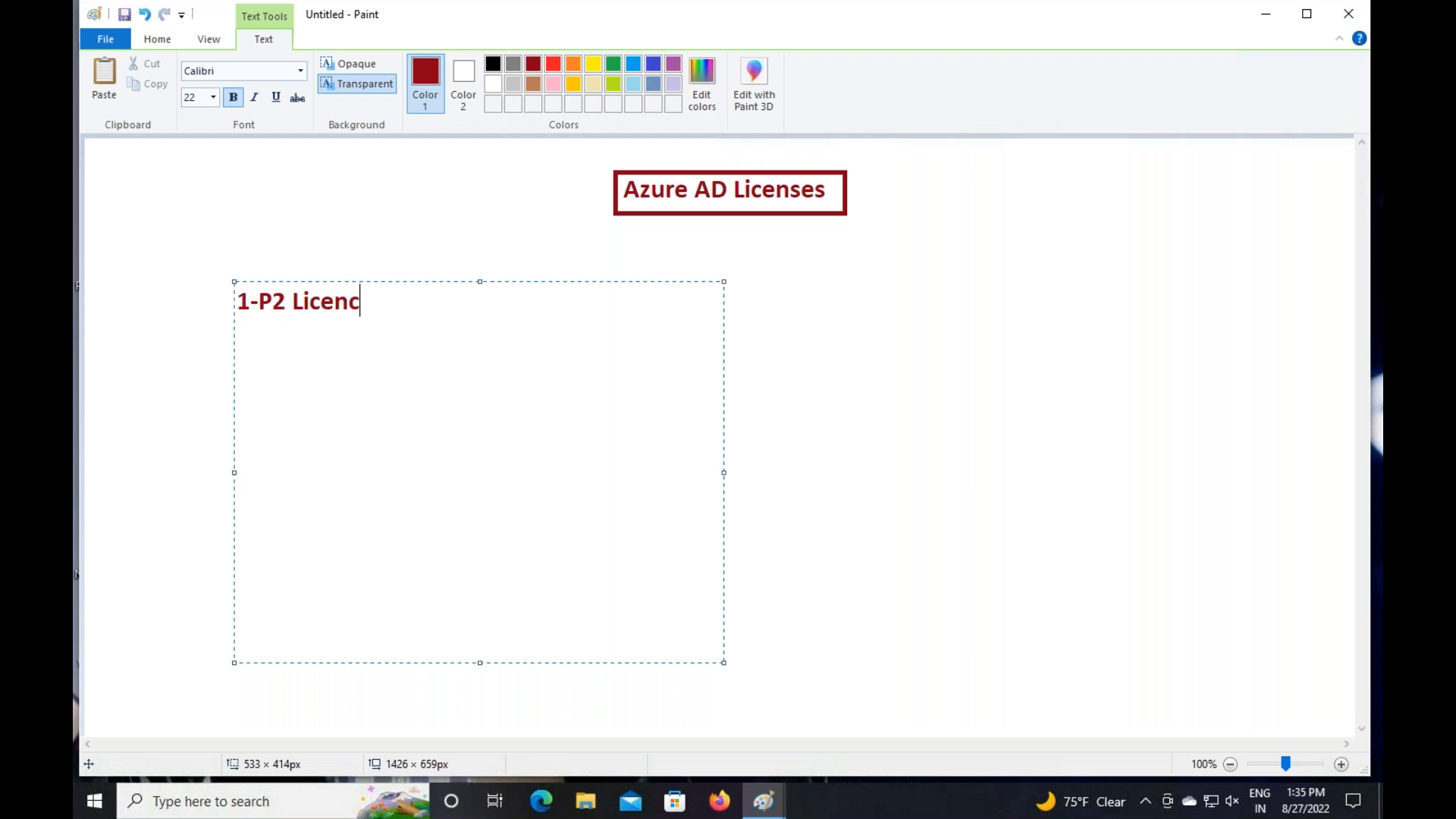
pyautogui.press('BackSpace')
pyautogui.write('ses')
pyautogui.press('BackSpace')
pyautogui.press('Return')
pyautogui.press('Return')
pyautogui.write('2-Security')
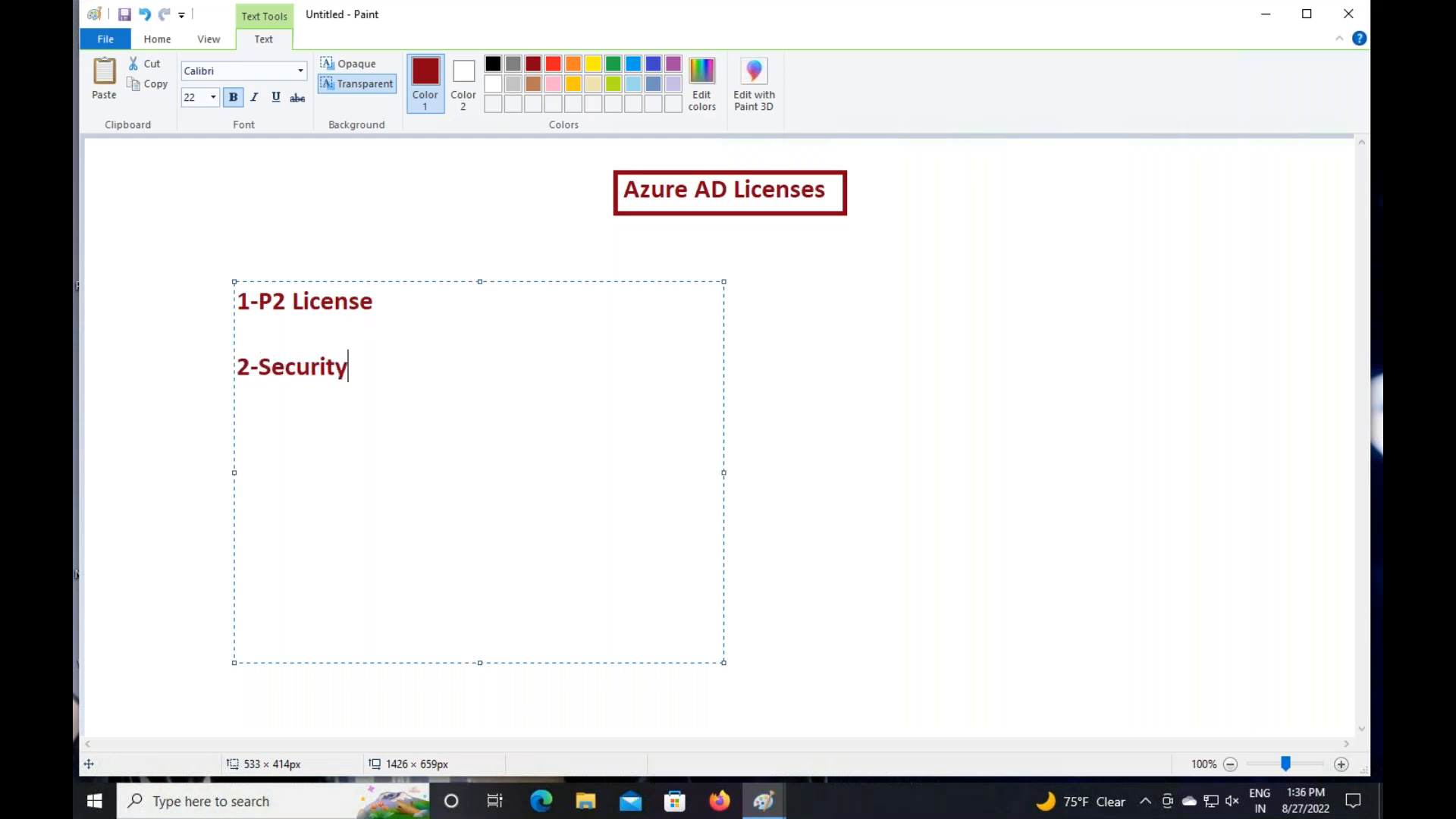
pyautogui.write('+ E5 Licenc')
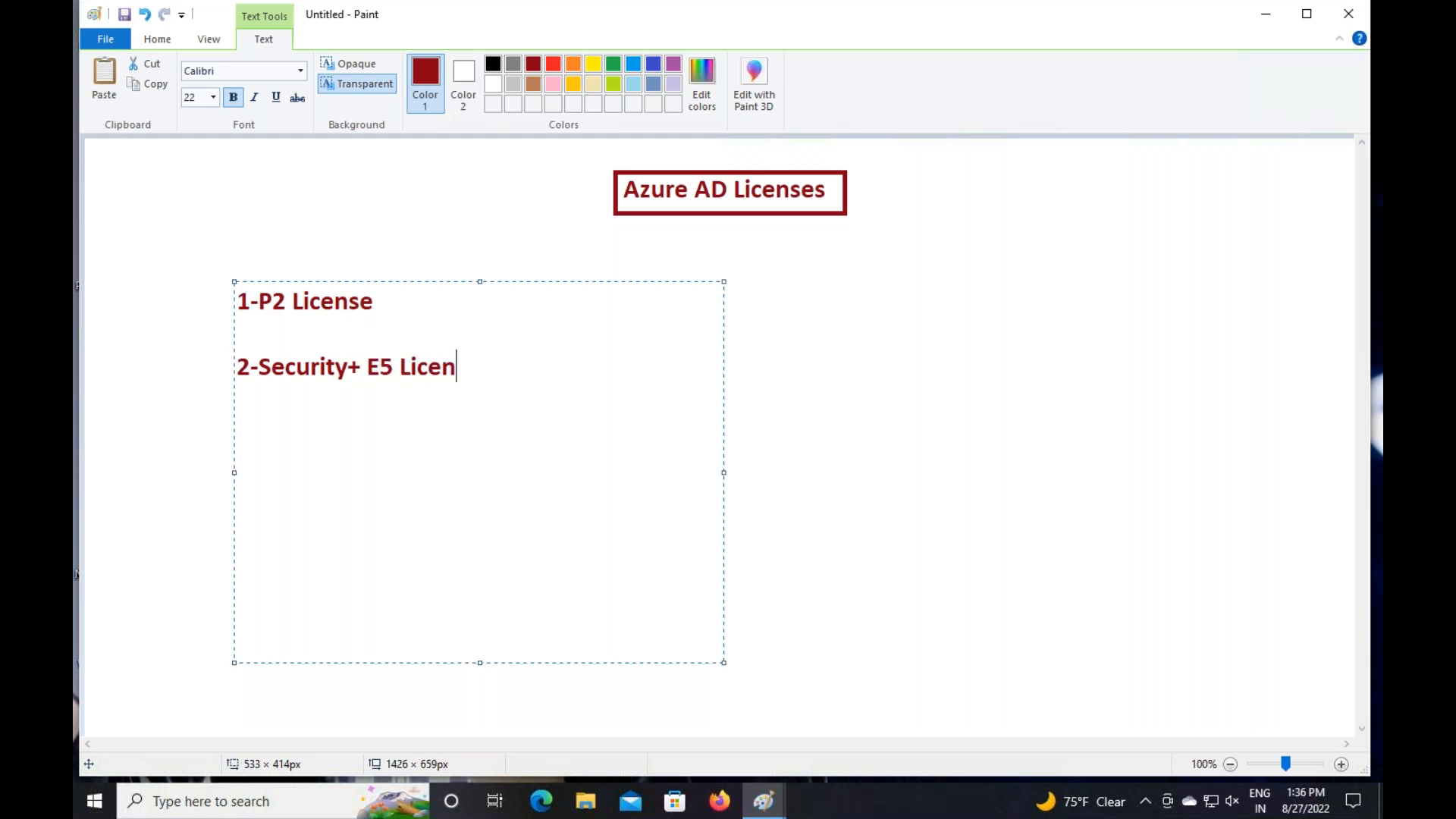
pyautogui.press('BackSpace')
pyautogui.press('BackSpace')
pyautogui.write('se')
pyautogui.press('BackSpace')
pyautogui.press('BackSpace')
pyautogui.write('nse')
# Add list items '3-Power BI' and '4-Teams License'
pyautogui.press('Return')
pyautogui.press('Return')
pyautogui.write('3-Power BI')
pyautogui.press('Return')
pyautogui.press('Return')
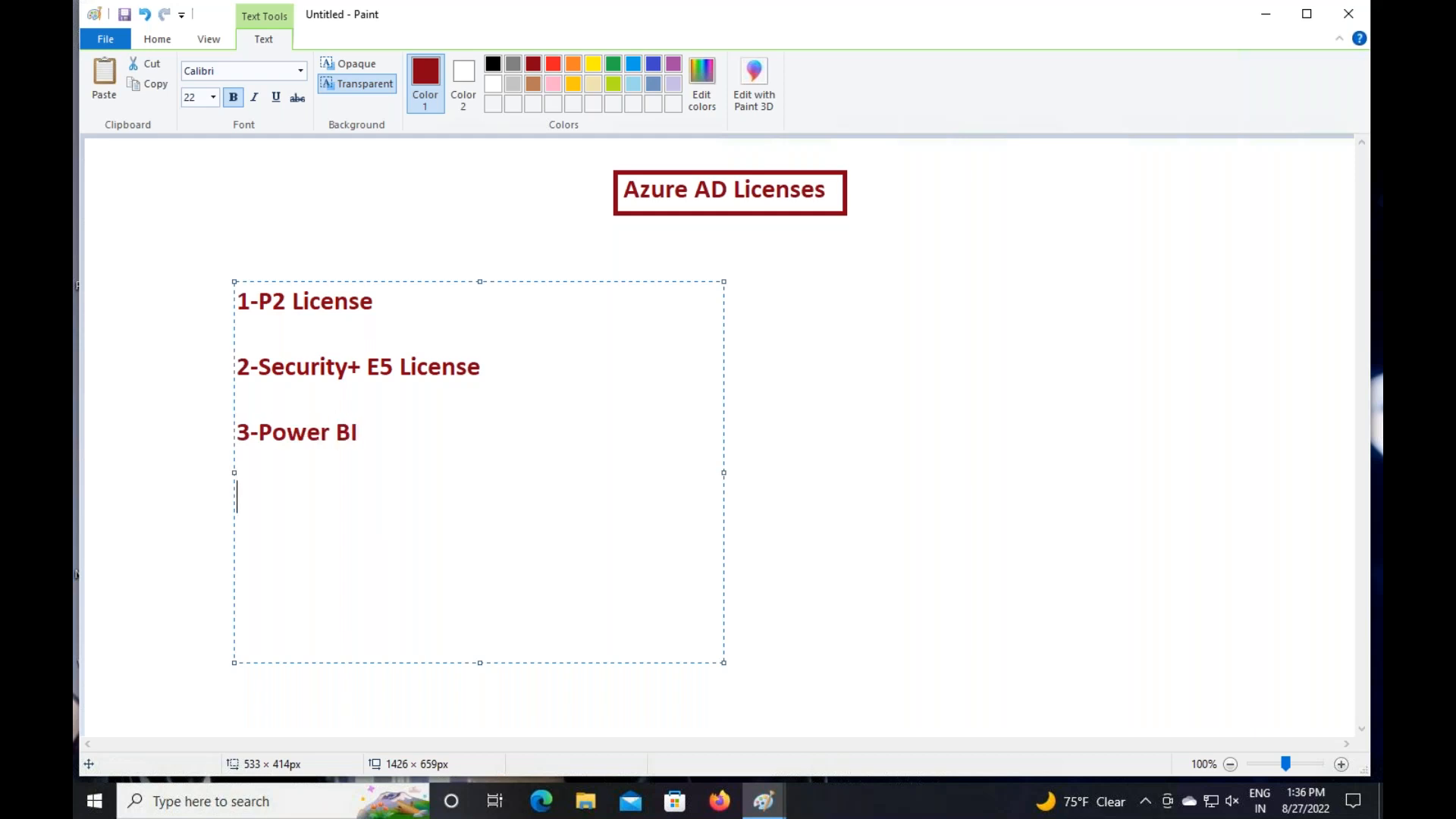
pyautogui.write('4-')
pyautogui.write('Teams Li')
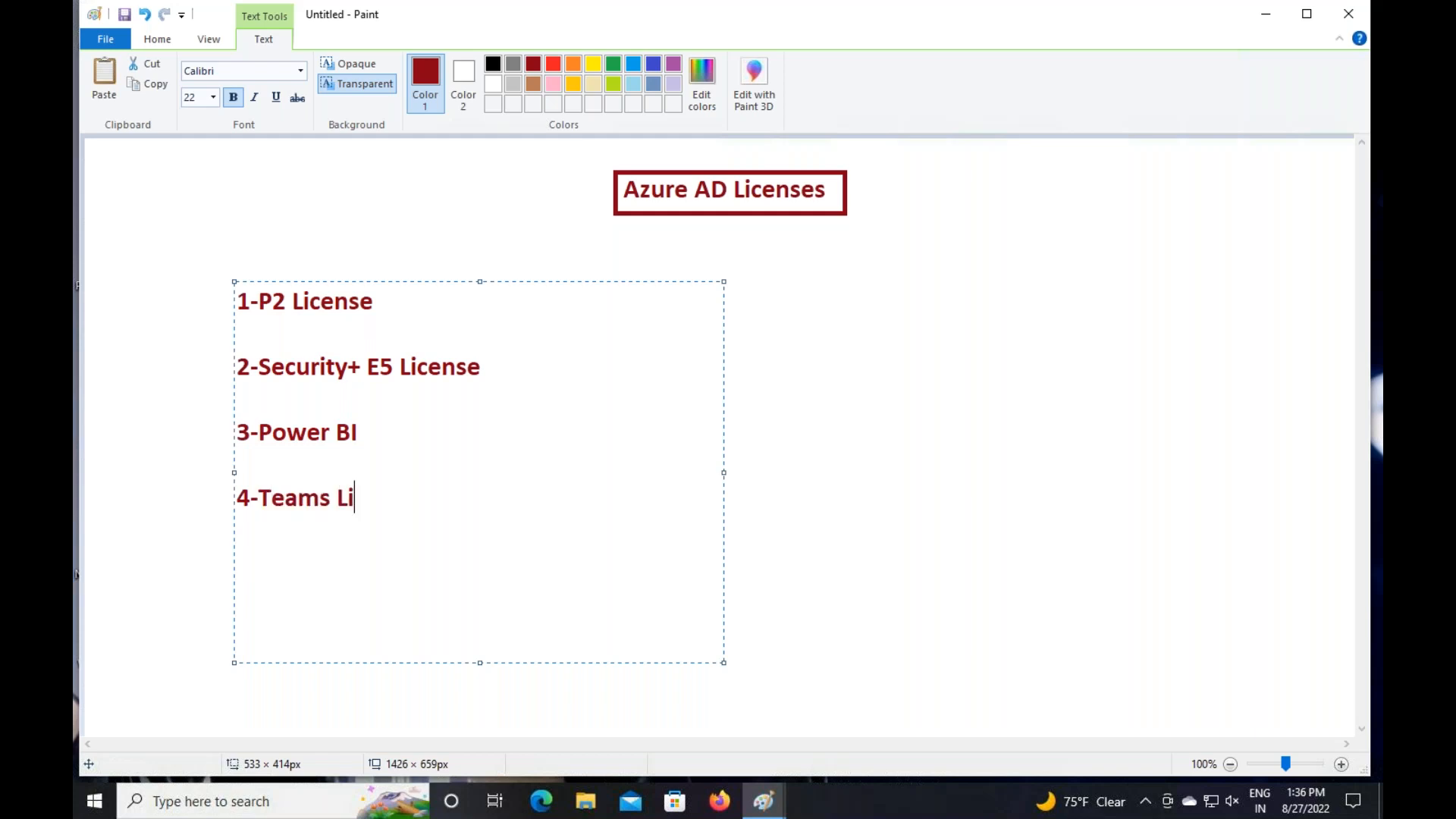
pyautogui.write('cense')
# Colour the list blue and add a red ': Free 30Days-SSPR+Conditional access' after P2 License
pyautogui.moveTo(471, 526); pyautogui.dragTo(185, 285)
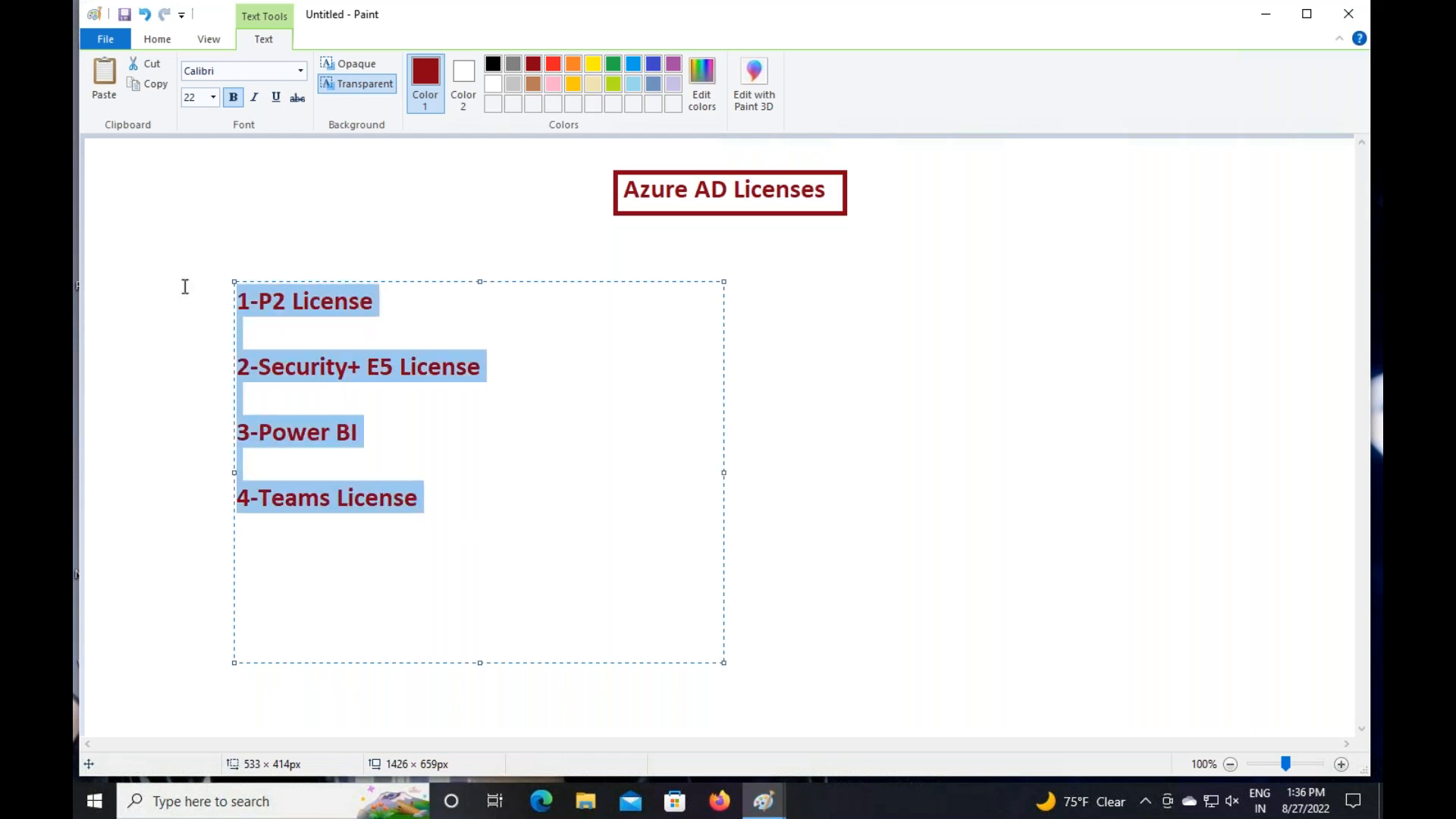
pyautogui.click(633, 63)
pyautogui.click(420, 307)
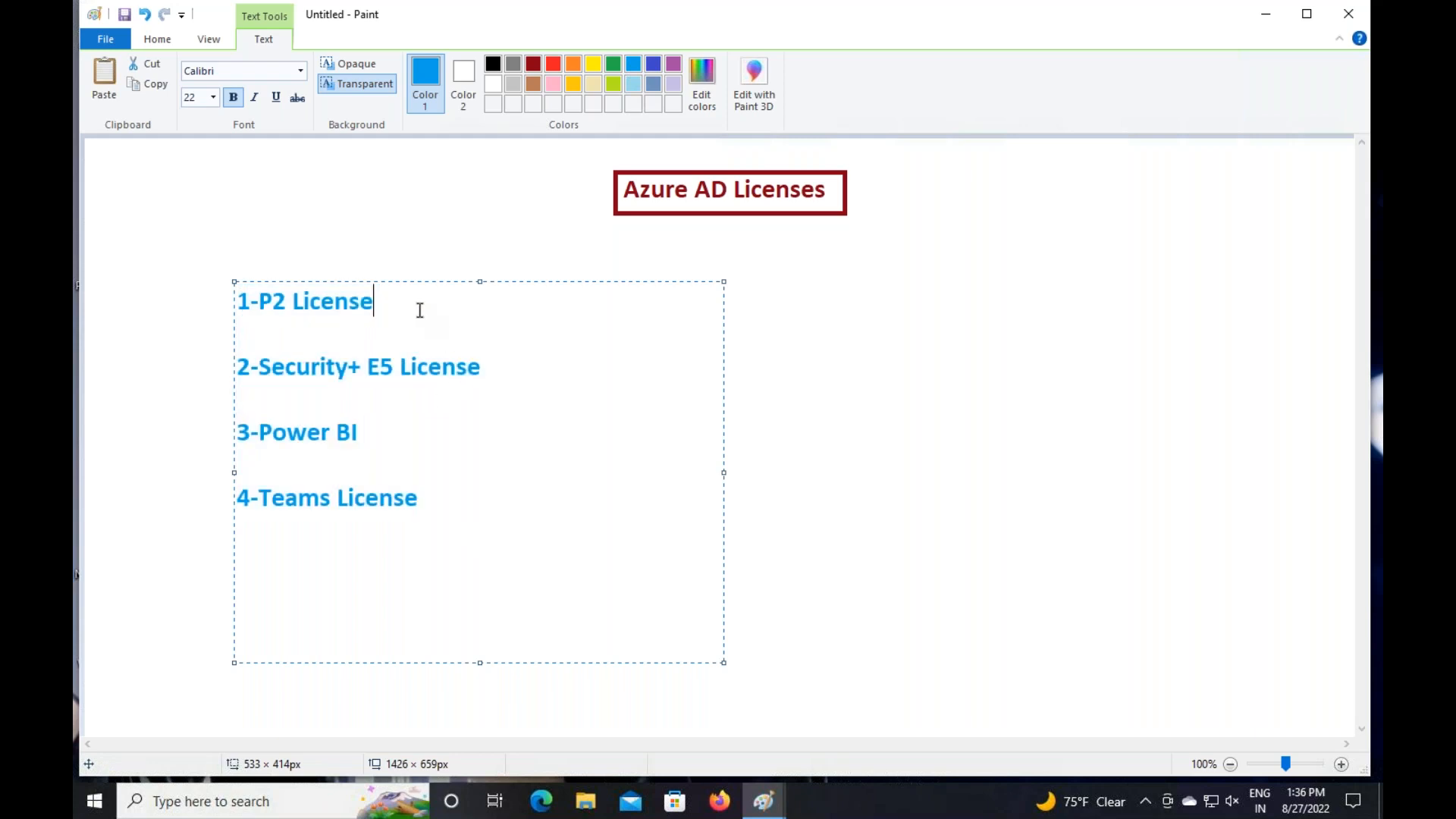
pyautogui.write(':  Free 30Days')
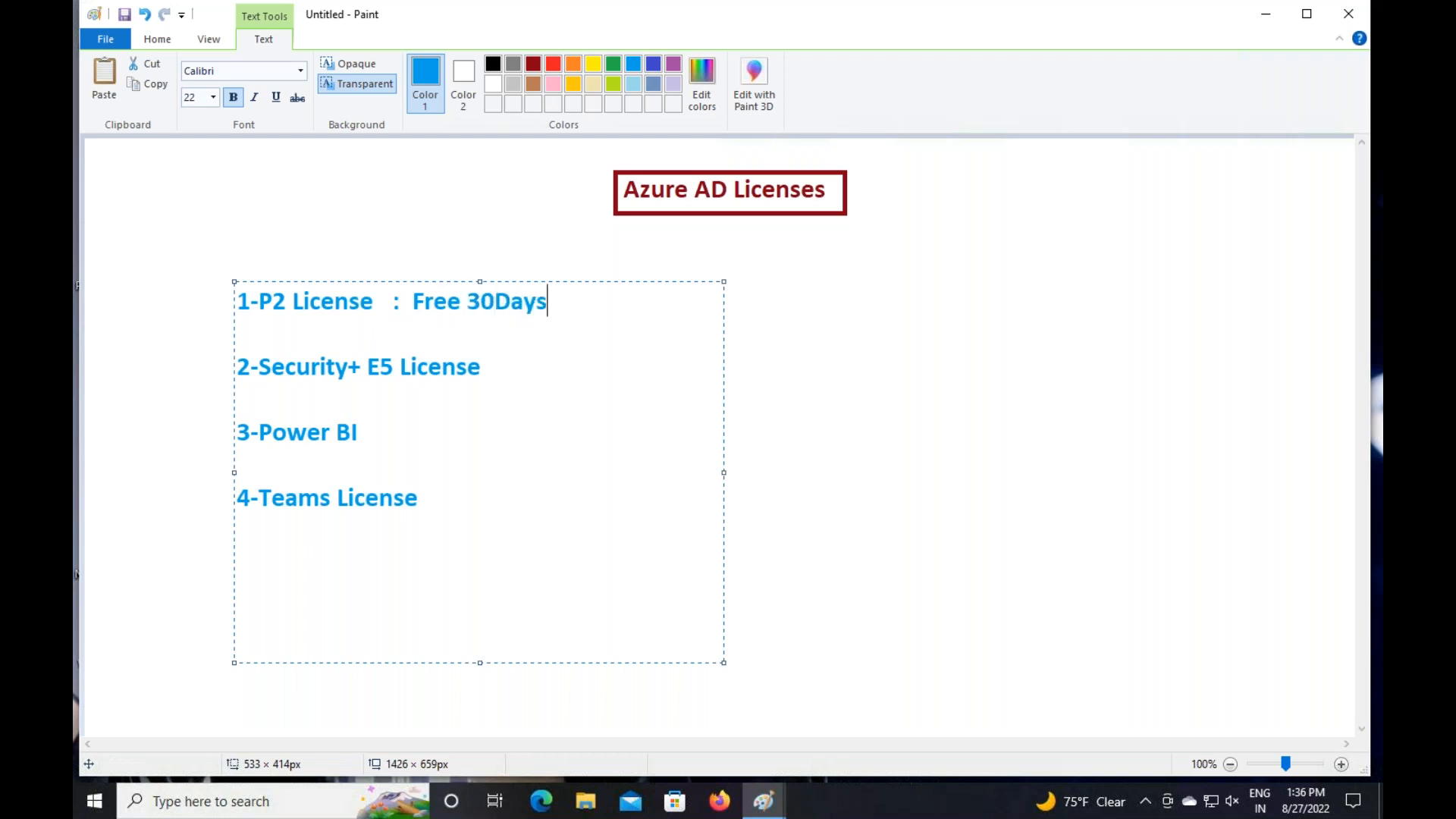
pyautogui.write('-SSPR+C')
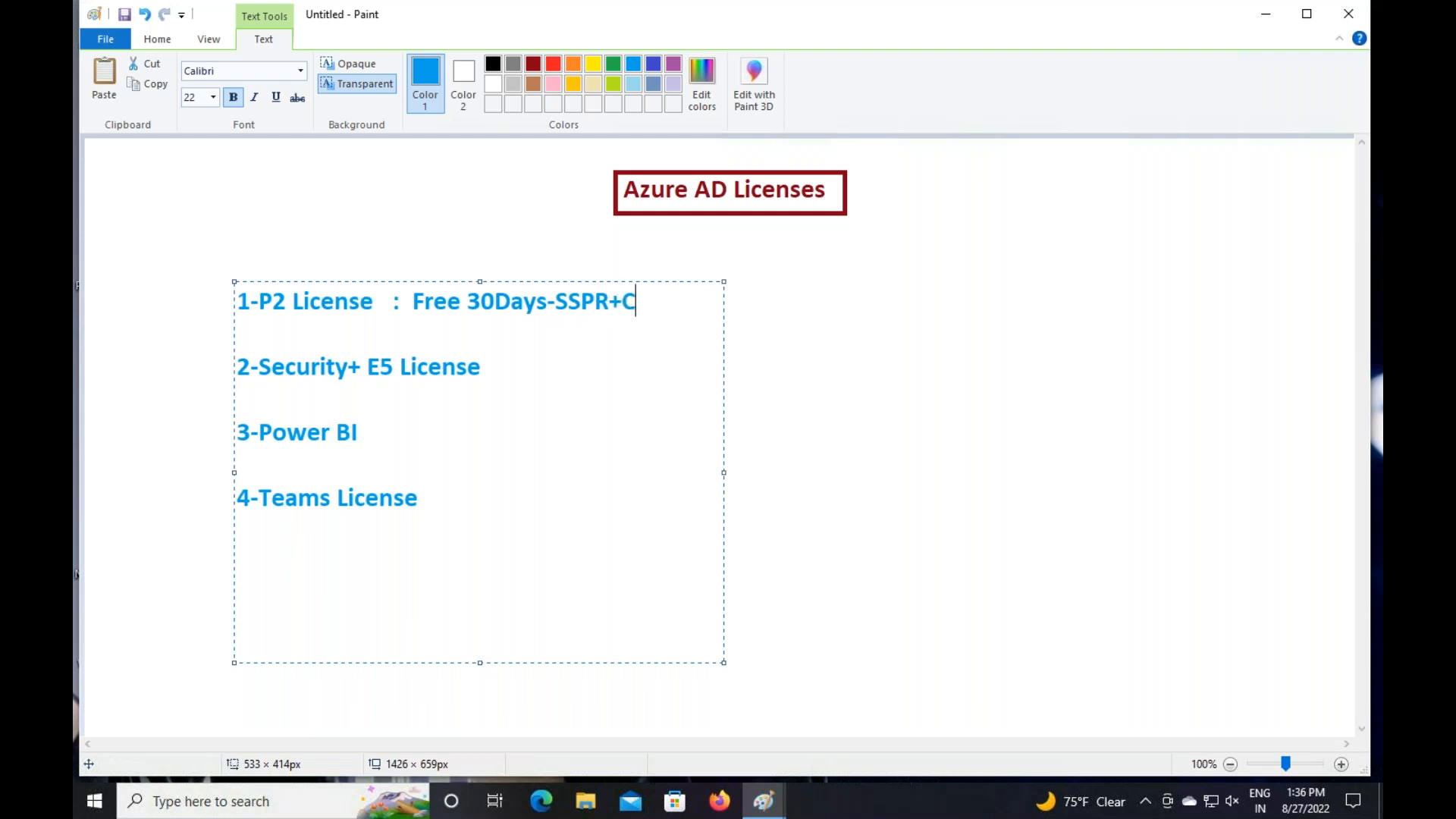
pyautogui.write('onditio')
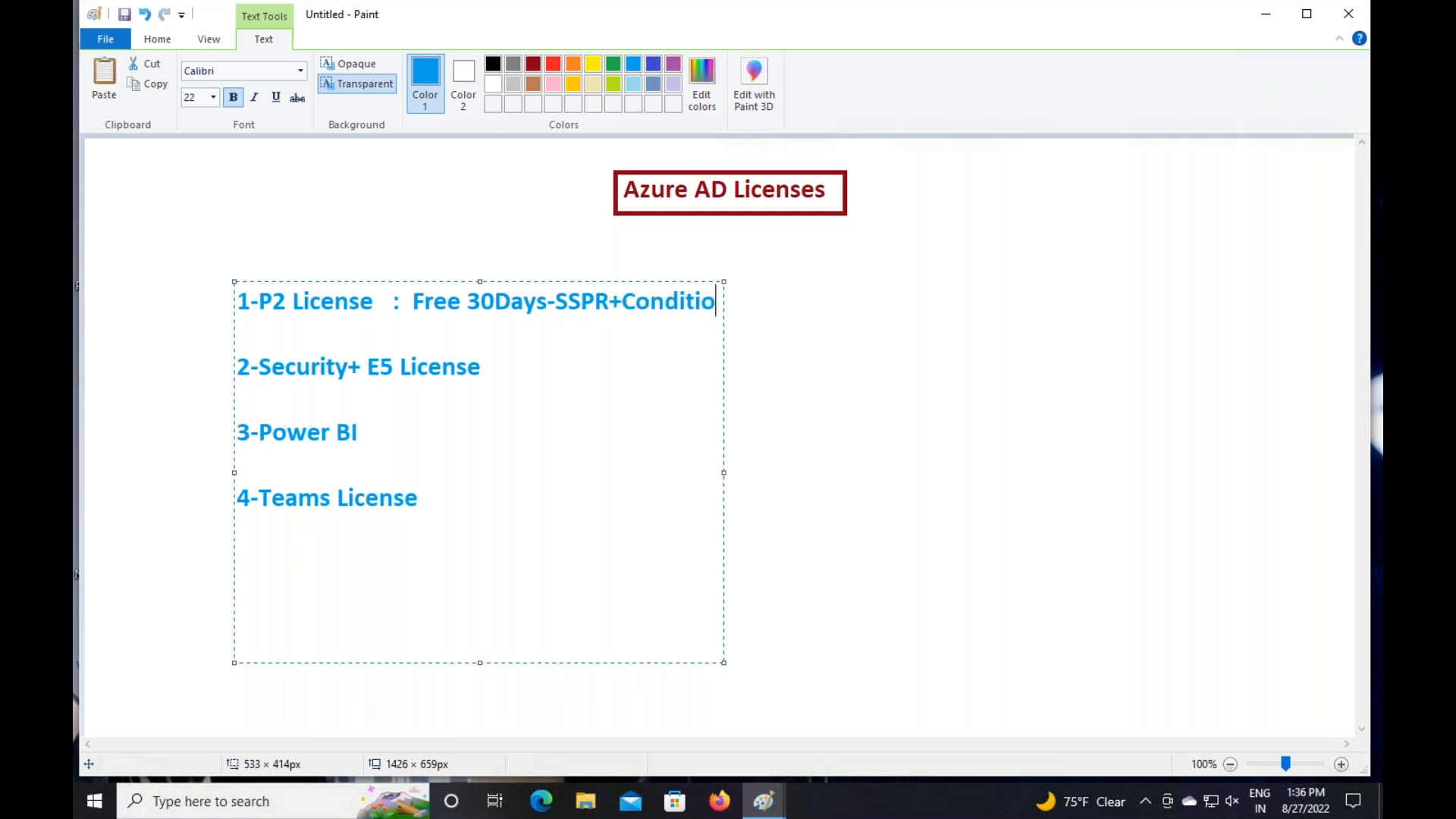
pyautogui.write('nal access')
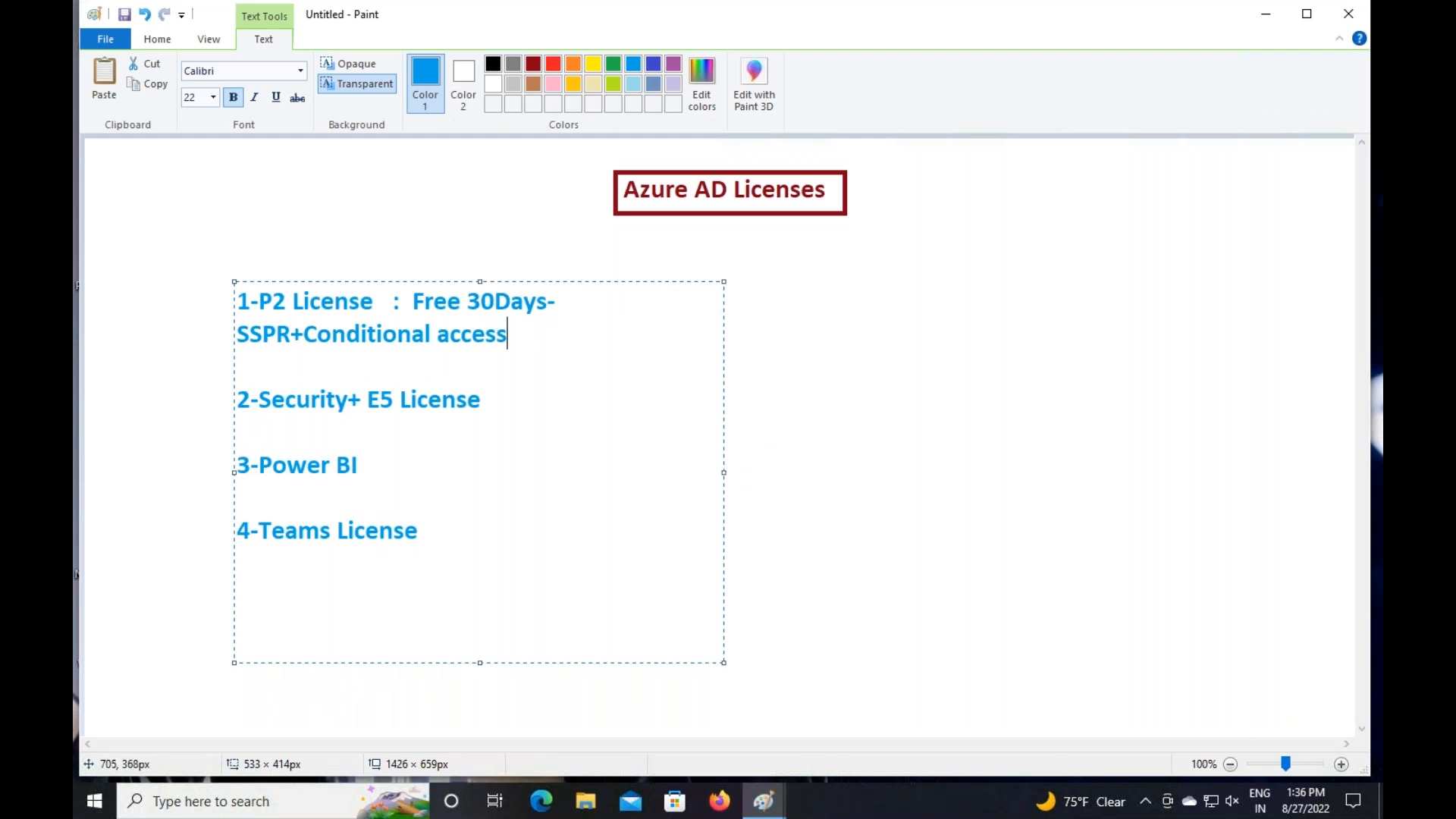
pyautogui.moveTo(724, 473); pyautogui.dragTo(998, 470)
pyautogui.moveTo(413, 301); pyautogui.dragTo(859, 322)
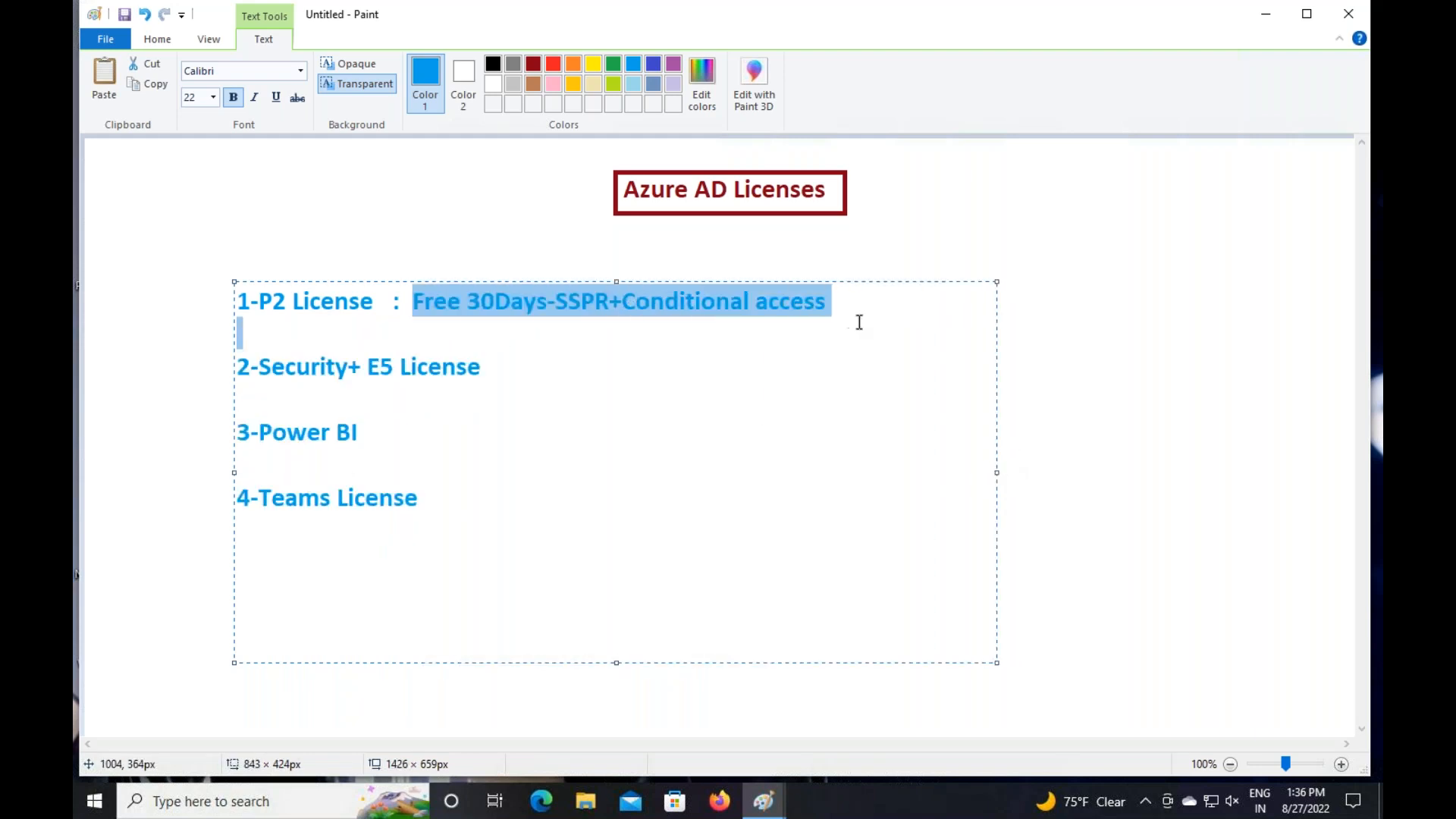
pyautogui.click(553, 63)
# Add a green ': Intune Enrollment' after Security+ E5 License
pyautogui.click(590, 348)
pyautogui.click(542, 364)
pyautogui.write(': ')
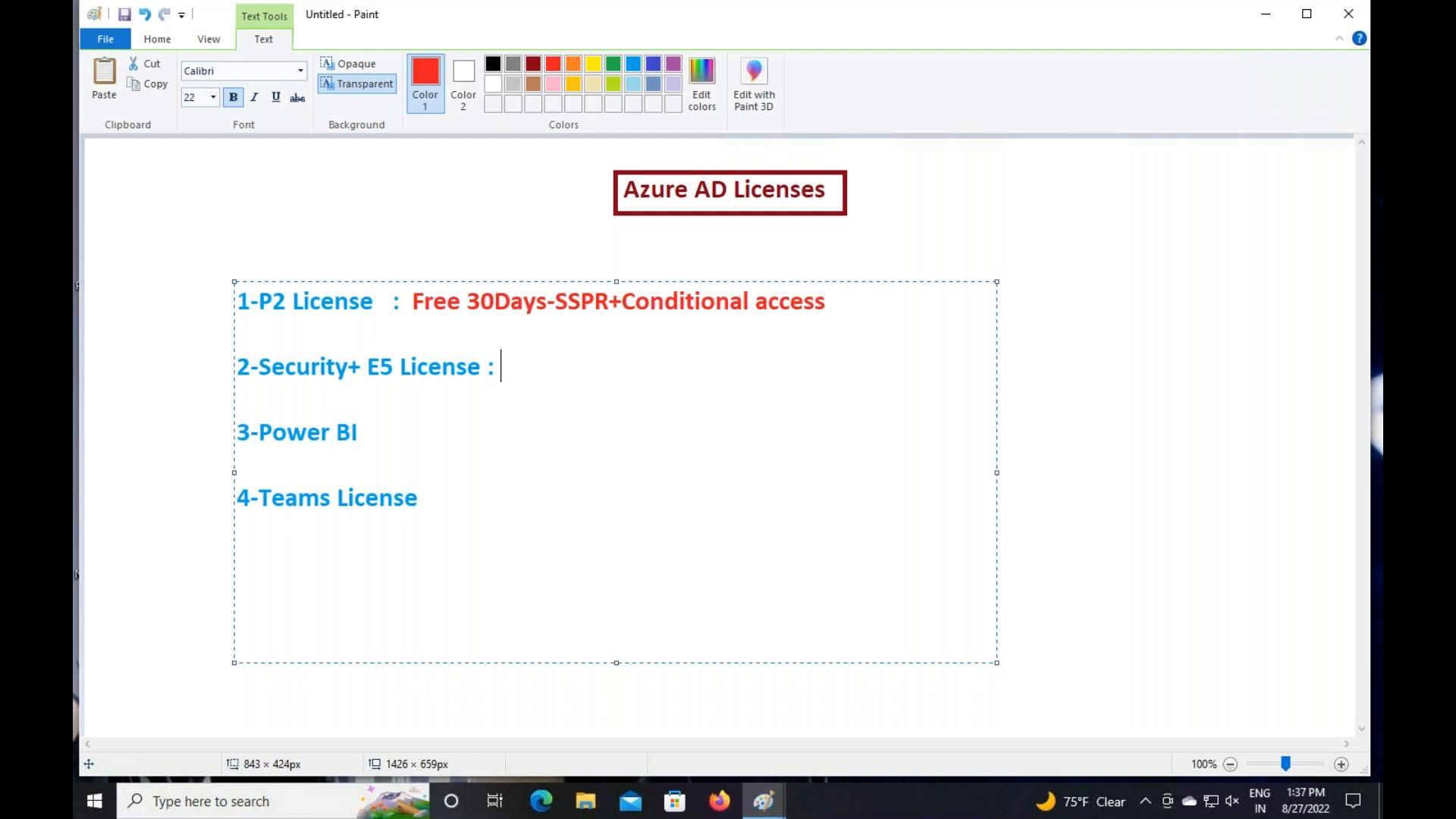
pyautogui.write('Intune Enr')
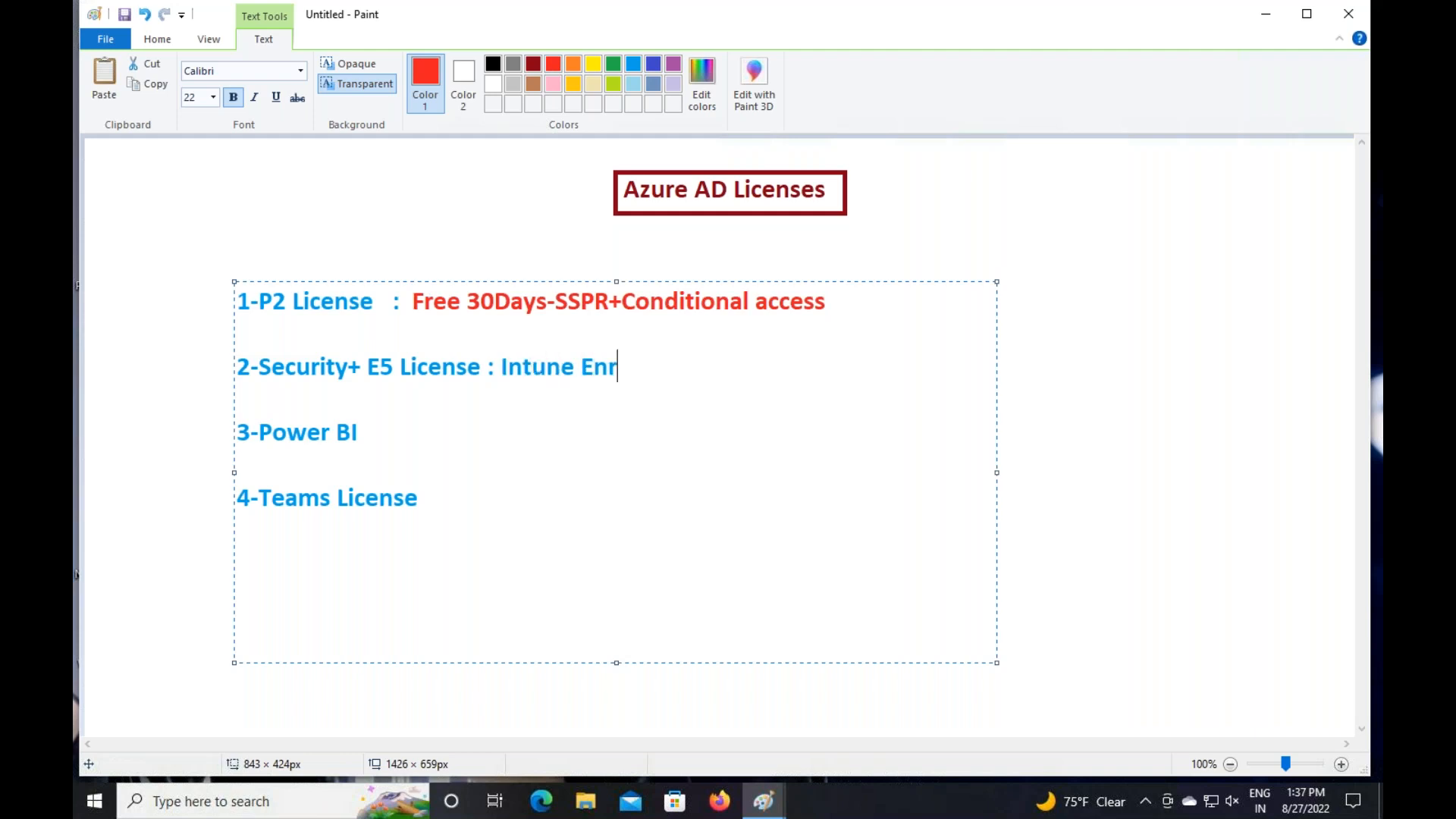
pyautogui.write('ollment')
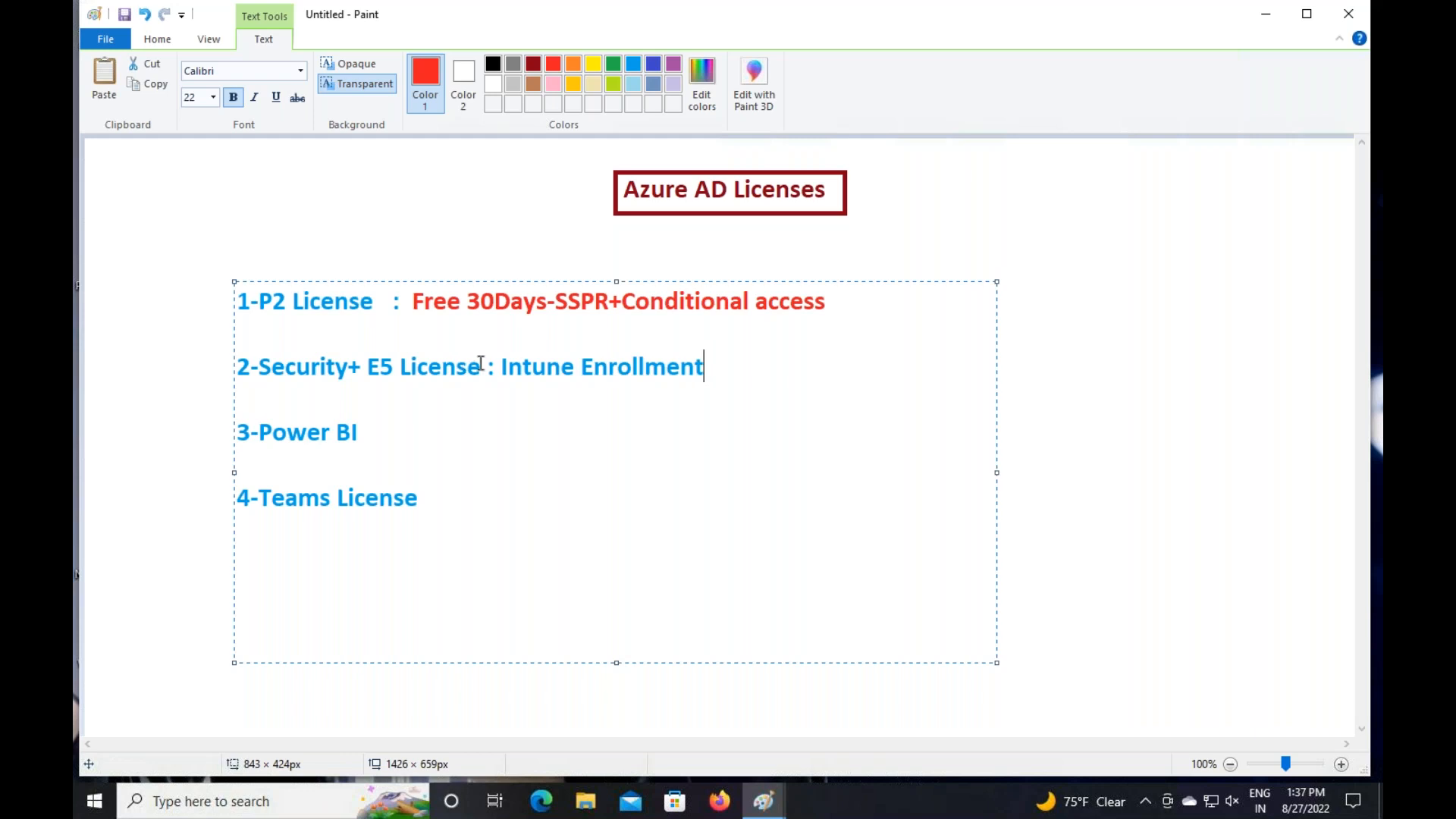
pyautogui.moveTo(502, 368); pyautogui.dragTo(751, 385)
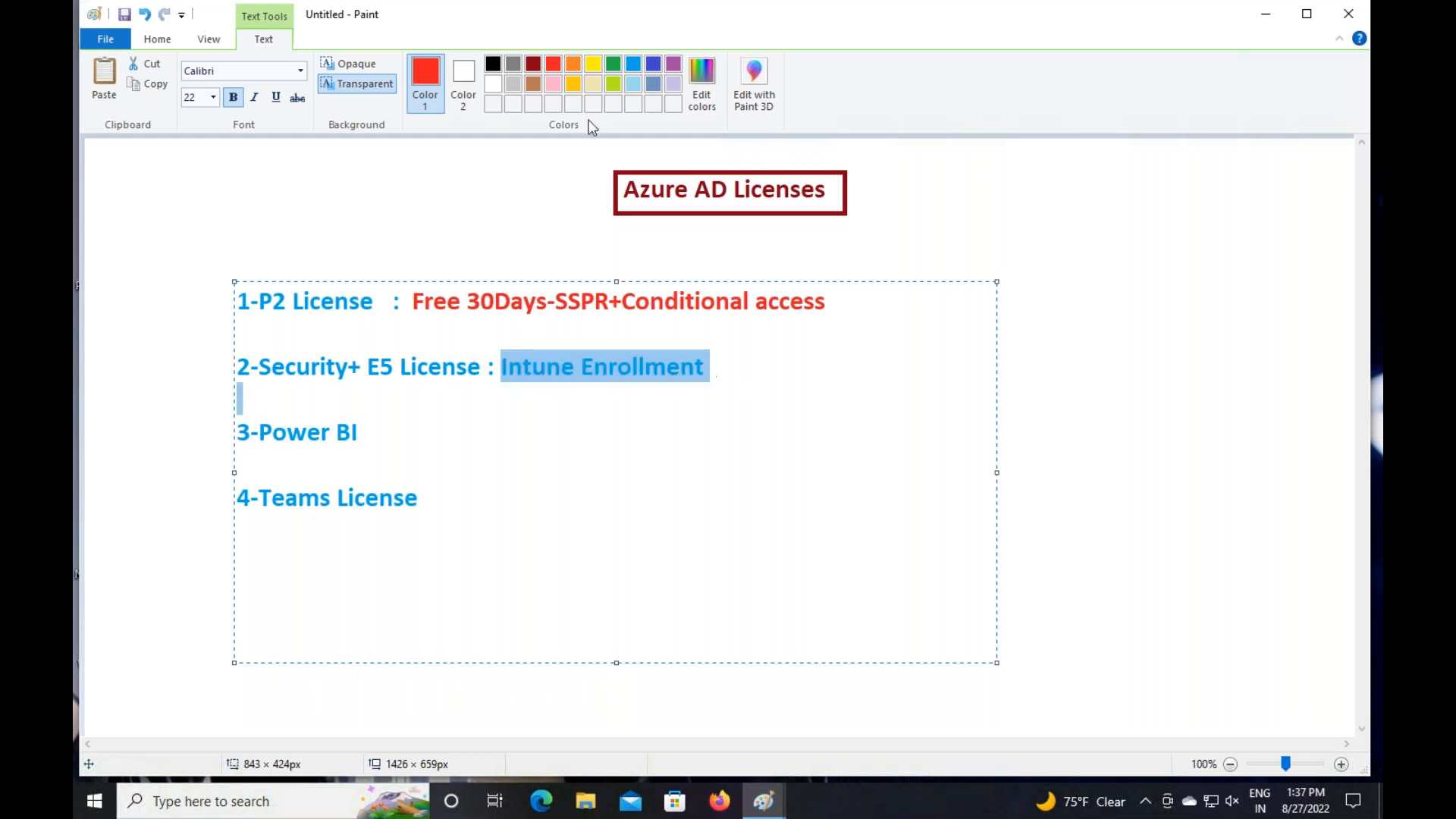
pyautogui.click(613, 65)
# Append a dark red ': Manage Power BI infra' after 3-Power BI
pyautogui.click(683, 427)
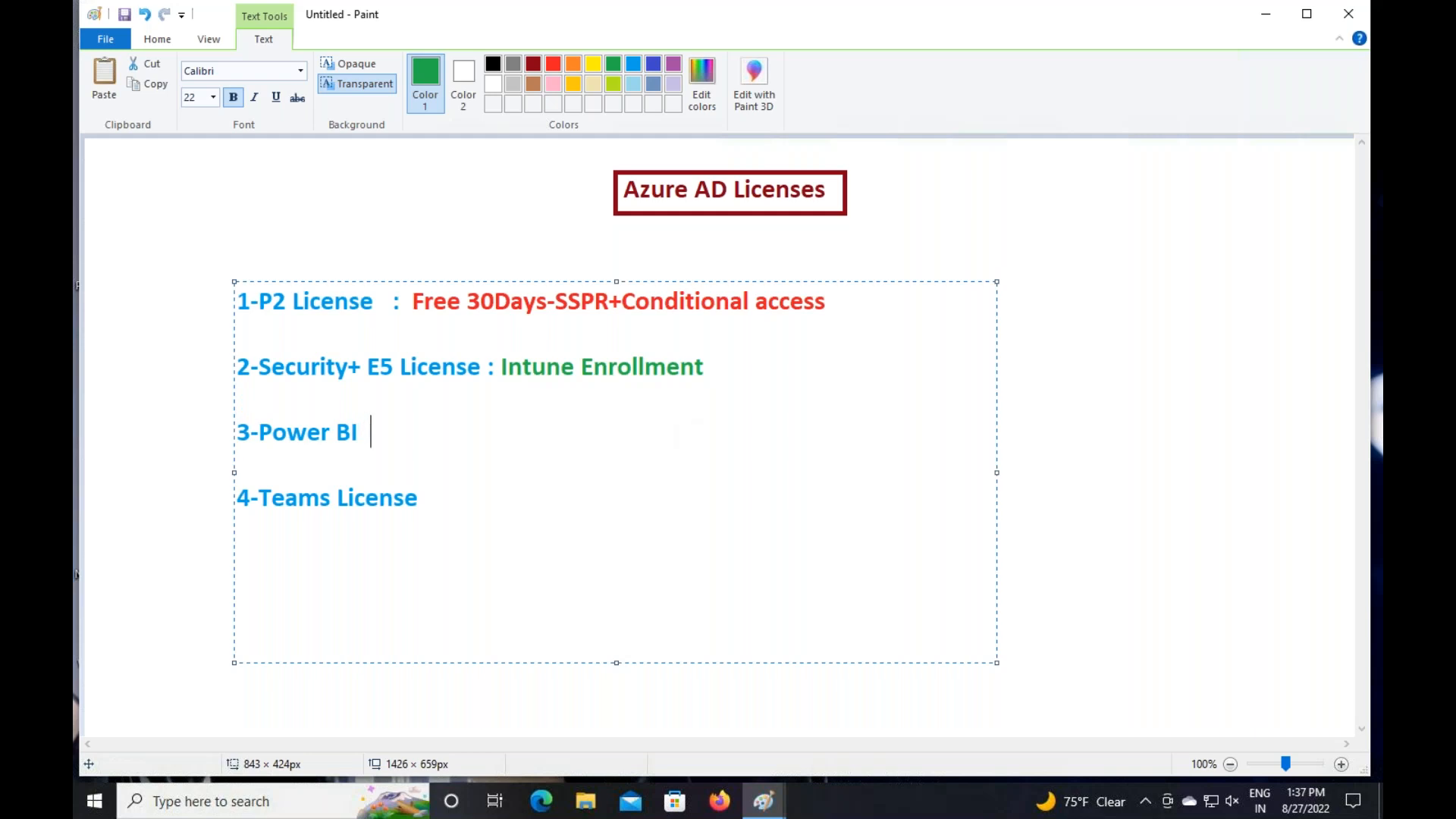
pyautogui.write(': ')
pyautogui.write('Manage ')
pyautogui.write('Power BI ')
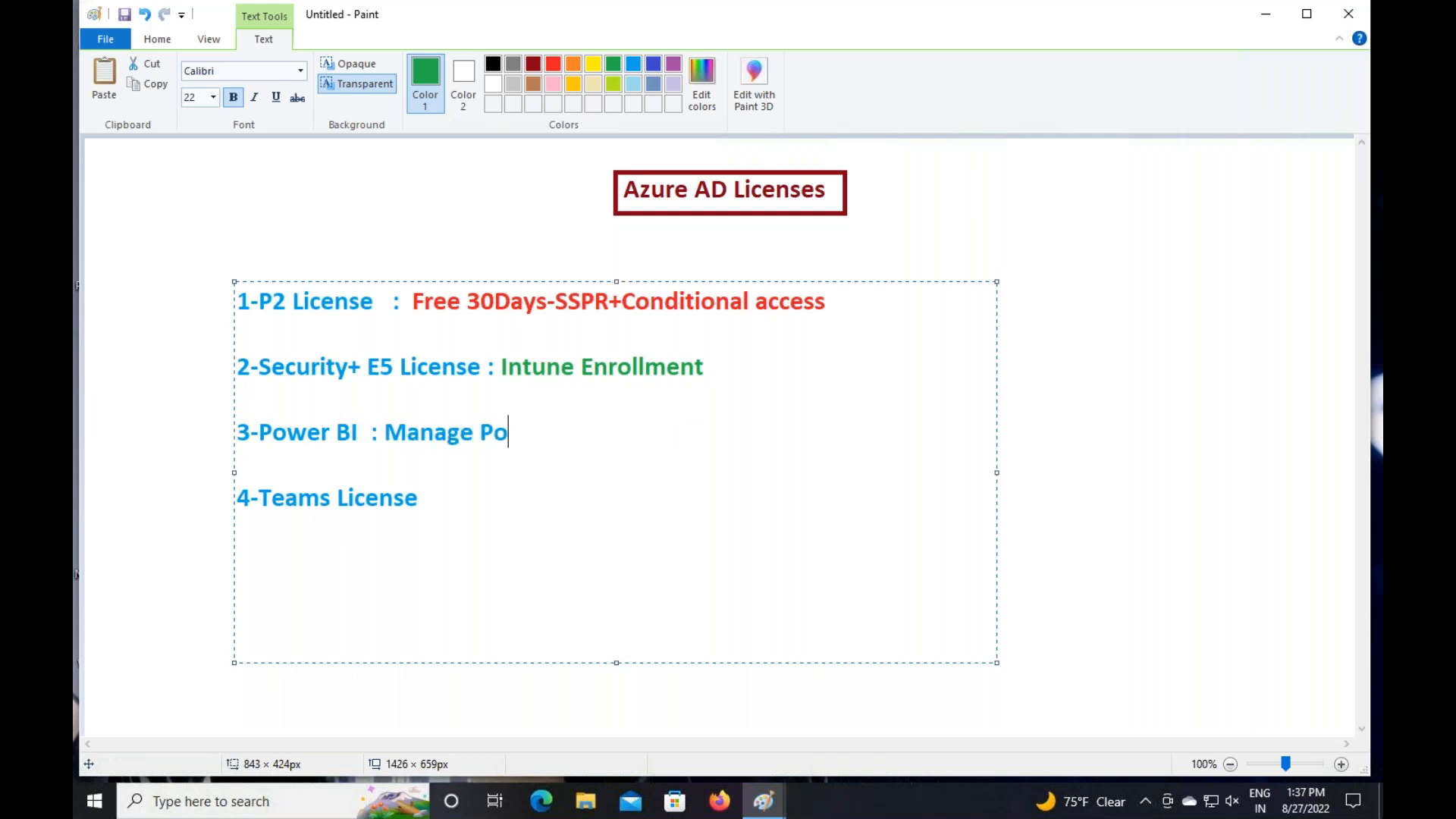
pyautogui.write('S')
pyautogui.press('BackSpace')
pyautogui.write('ind')
pyautogui.press('BackSpace')
pyautogui.write('fra')
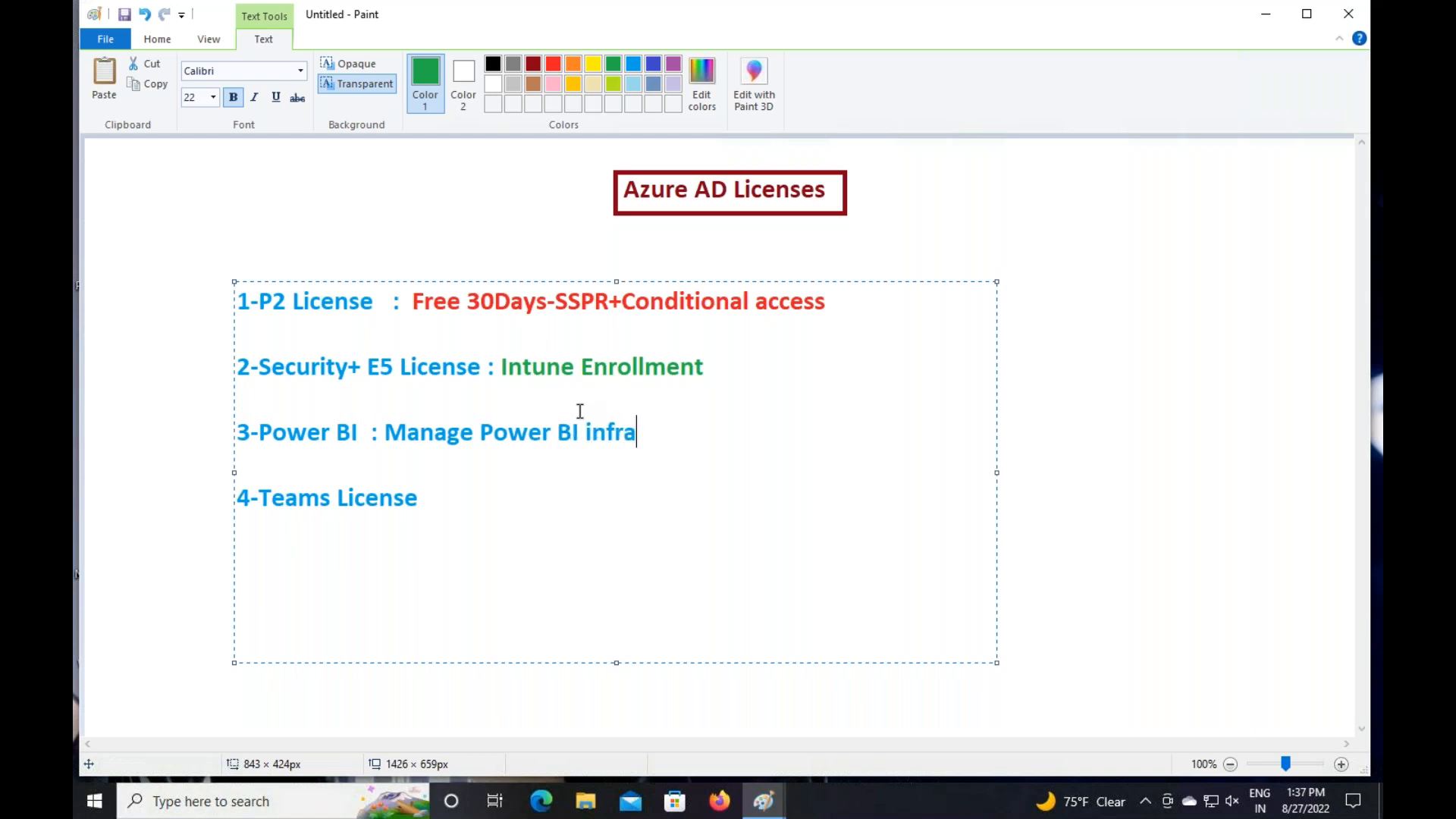
pyautogui.moveTo(379, 433); pyautogui.dragTo(670, 423)
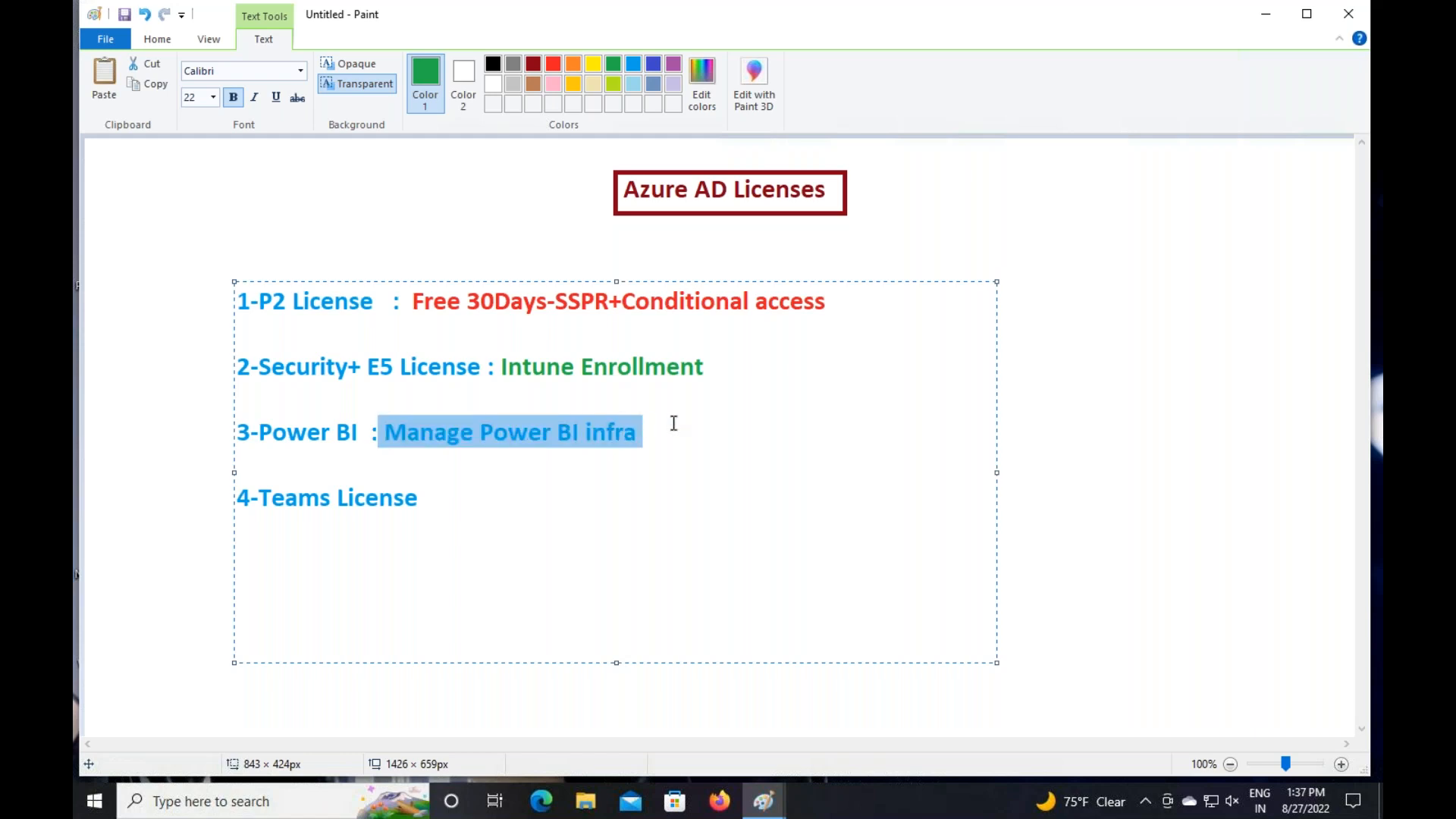
pyautogui.click(533, 63)
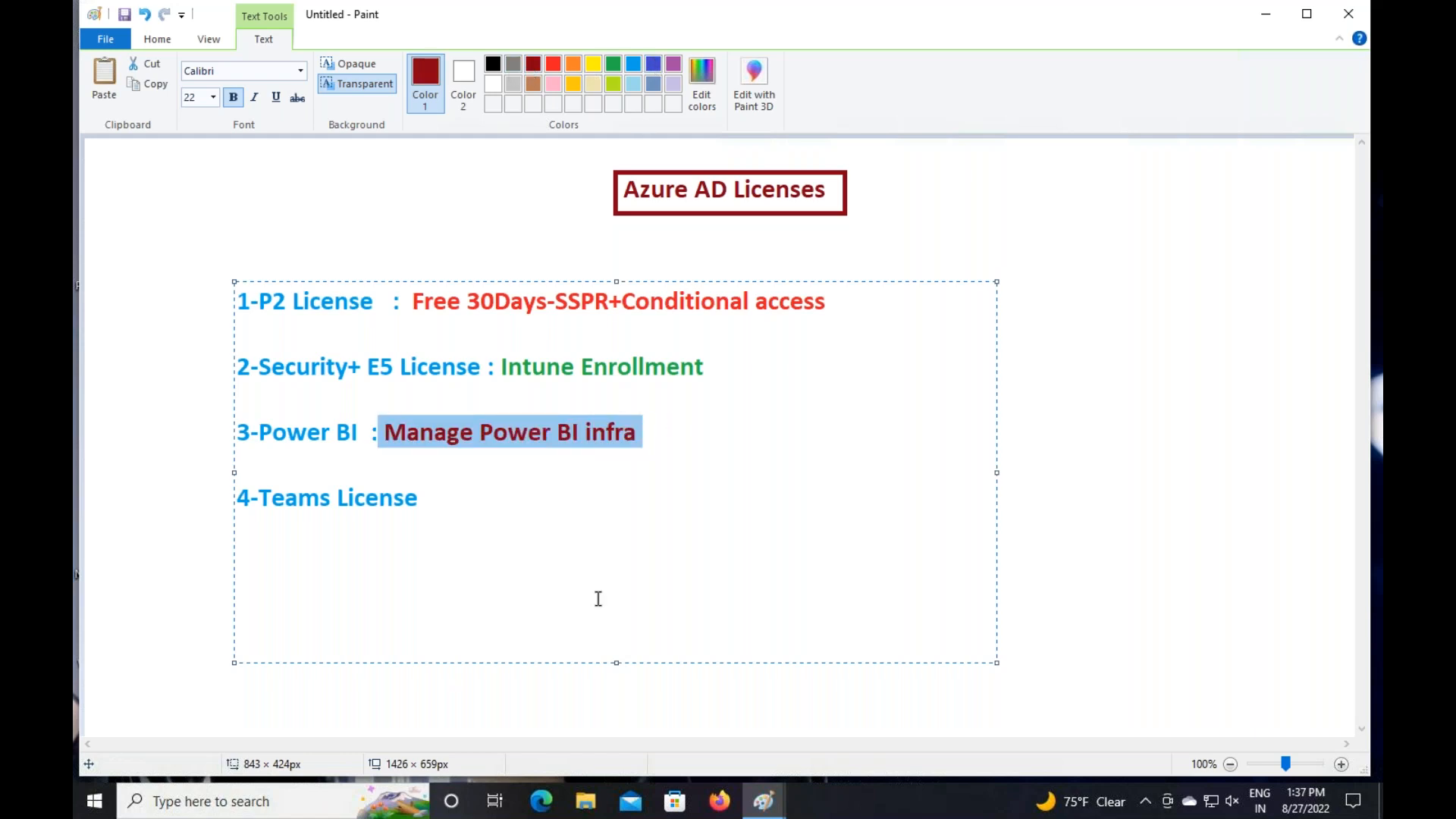
# Append ': Control Teams Activity' in black after 4-Teams License, then switch to the Azure browser
pyautogui.click(487, 492)
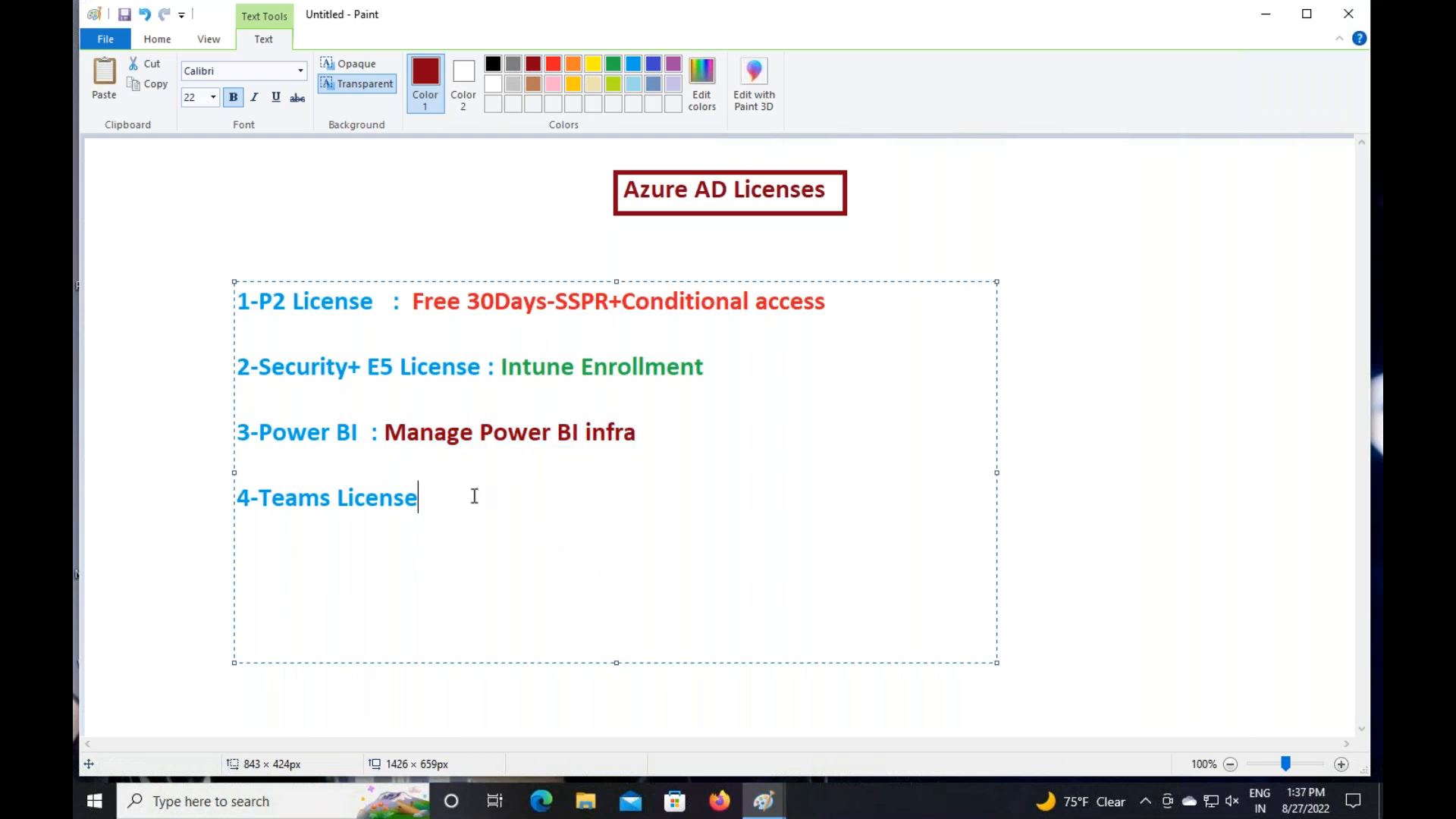
pyautogui.write(': Control Teams A')
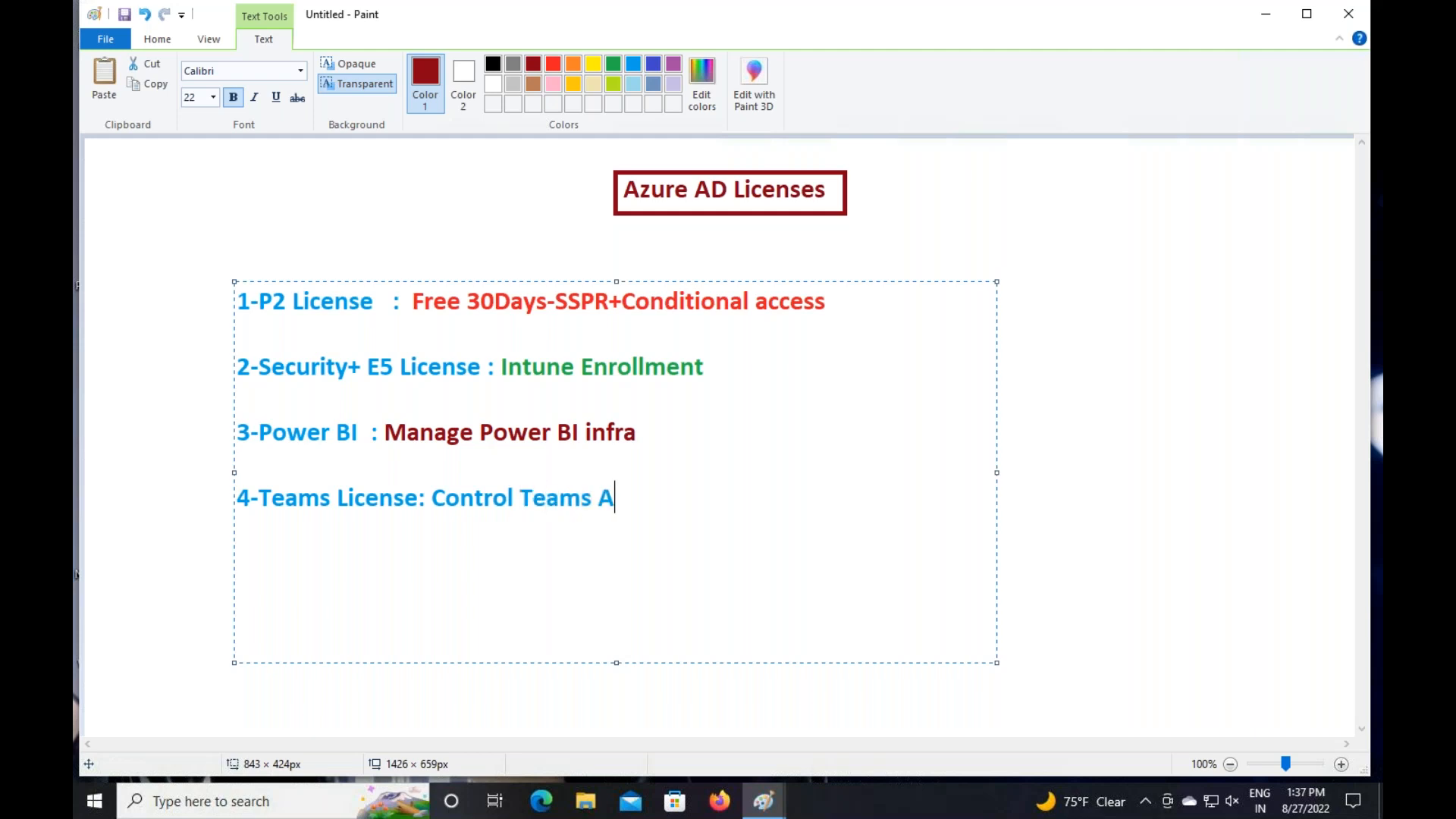
pyautogui.write('ctivity')
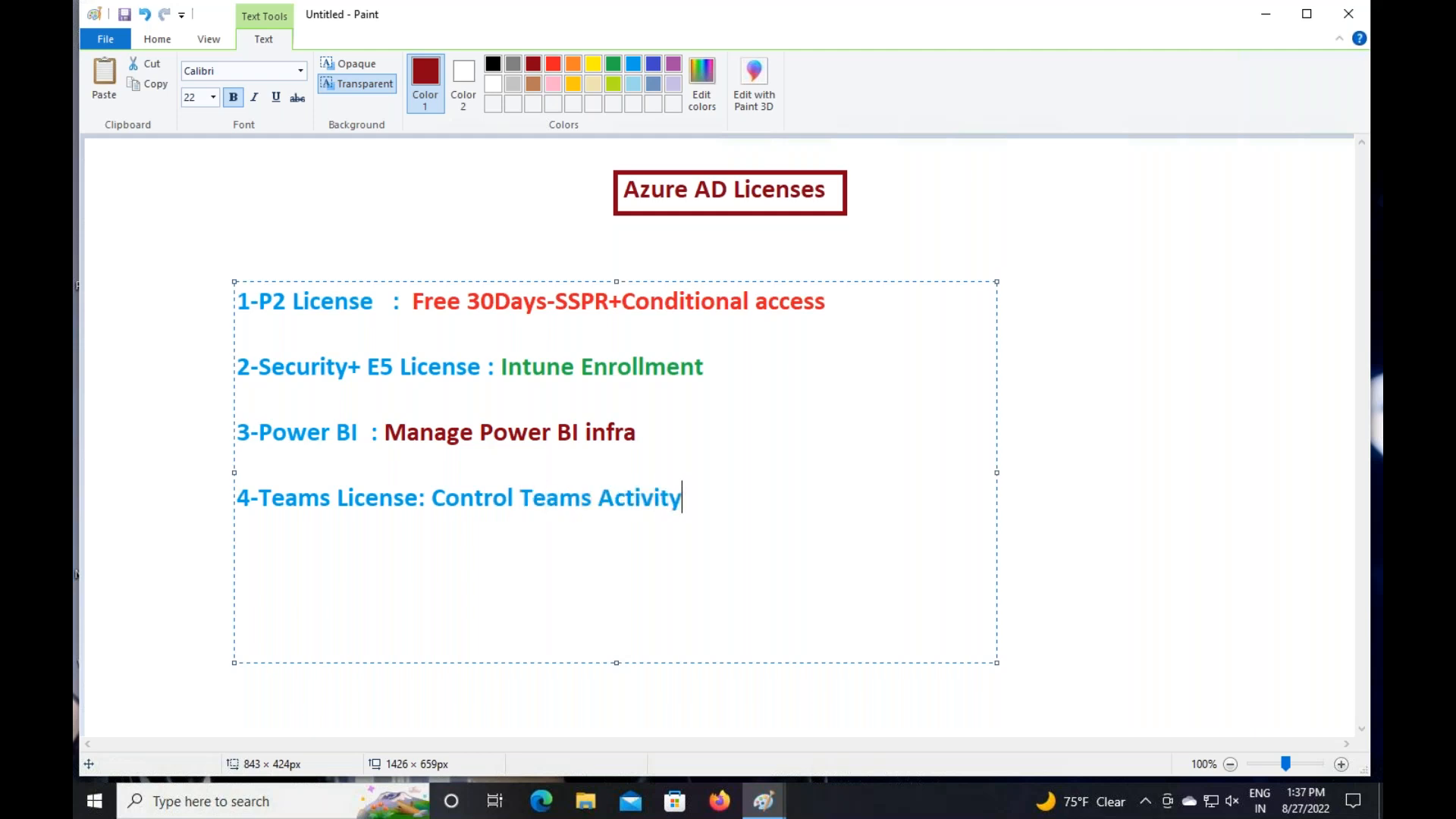
pyautogui.moveTo(435, 498); pyautogui.dragTo(727, 498)
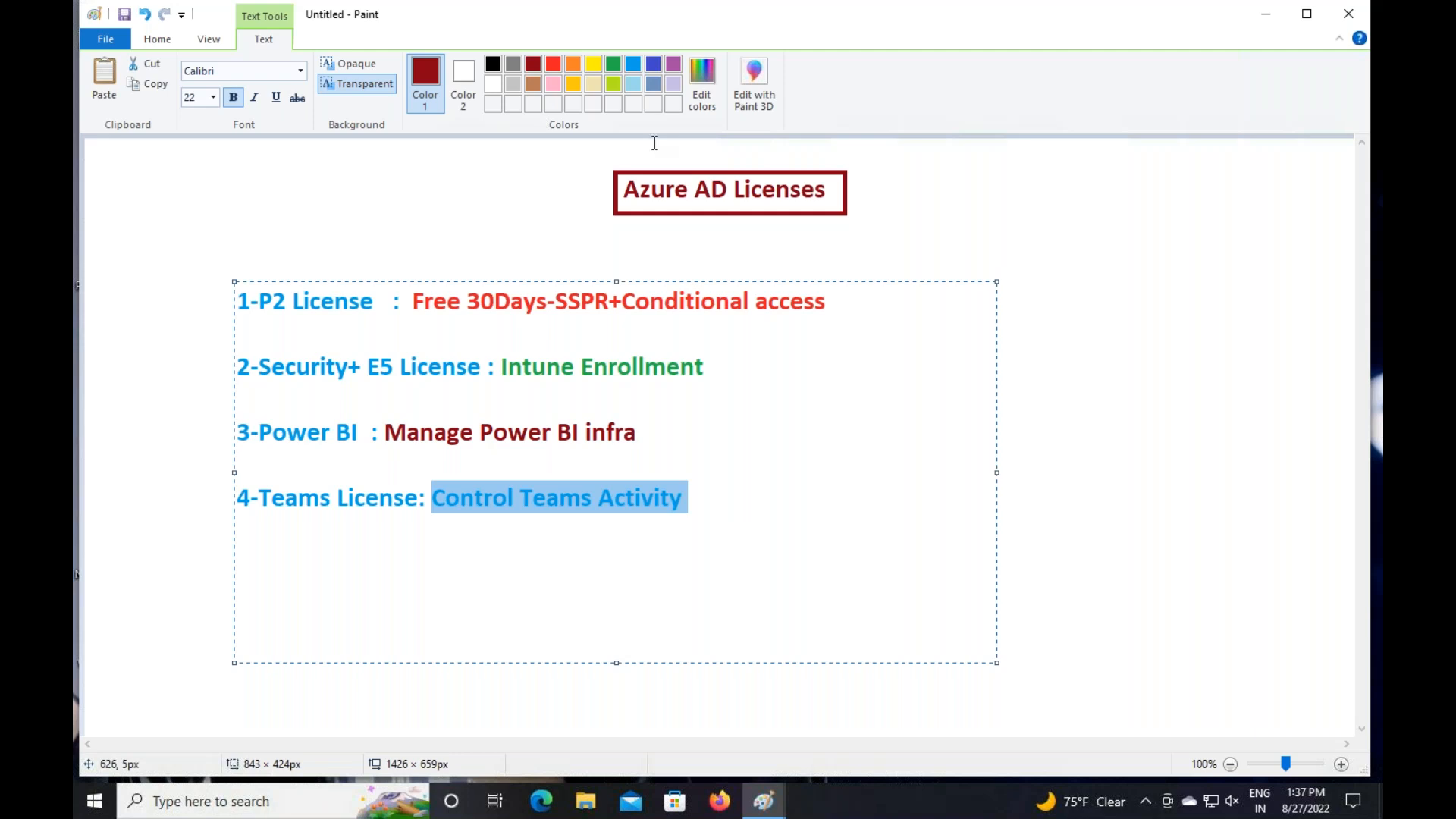
pyautogui.click(533, 61)
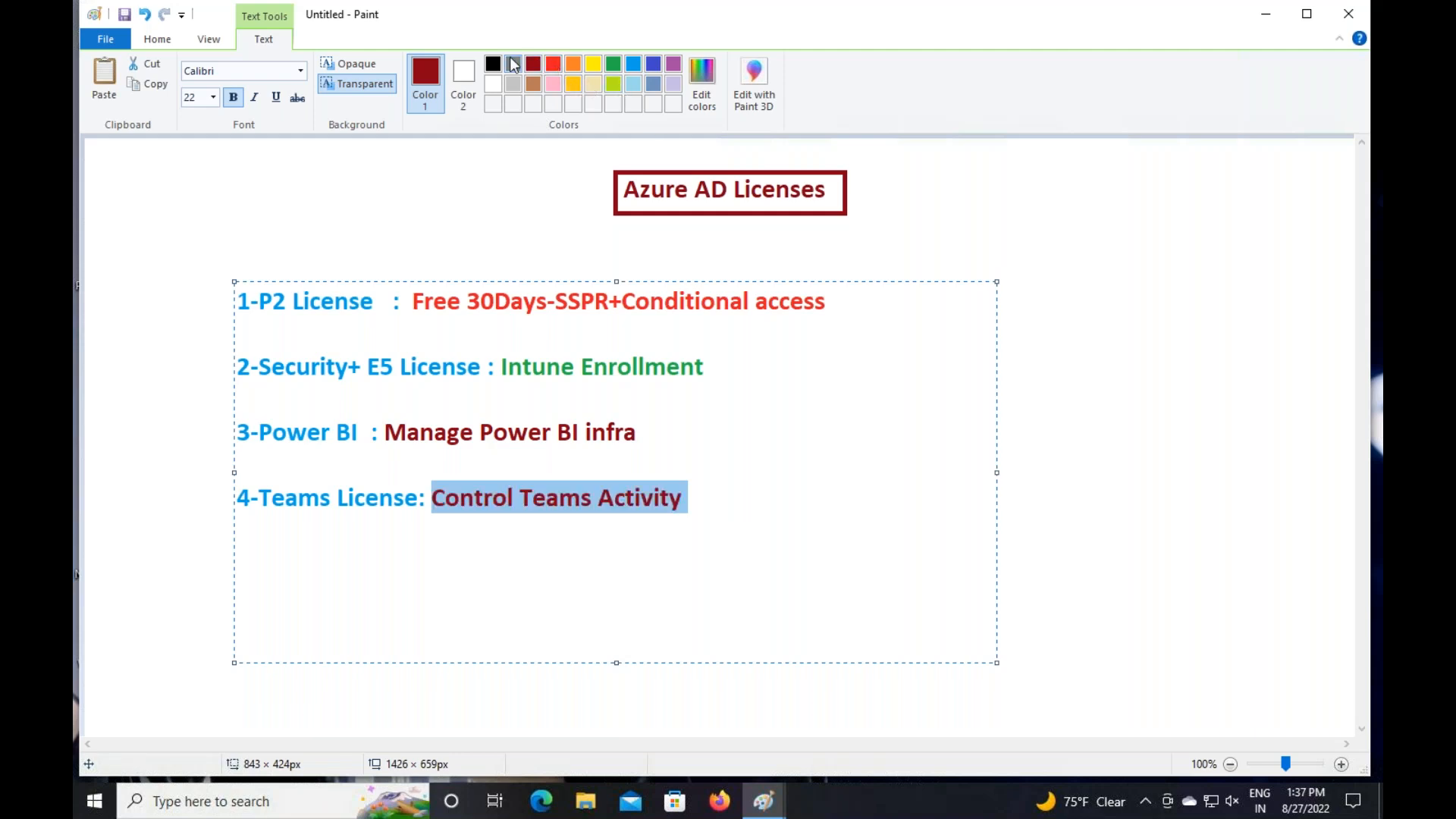
pyautogui.click(499, 63)
pyautogui.click(810, 460)
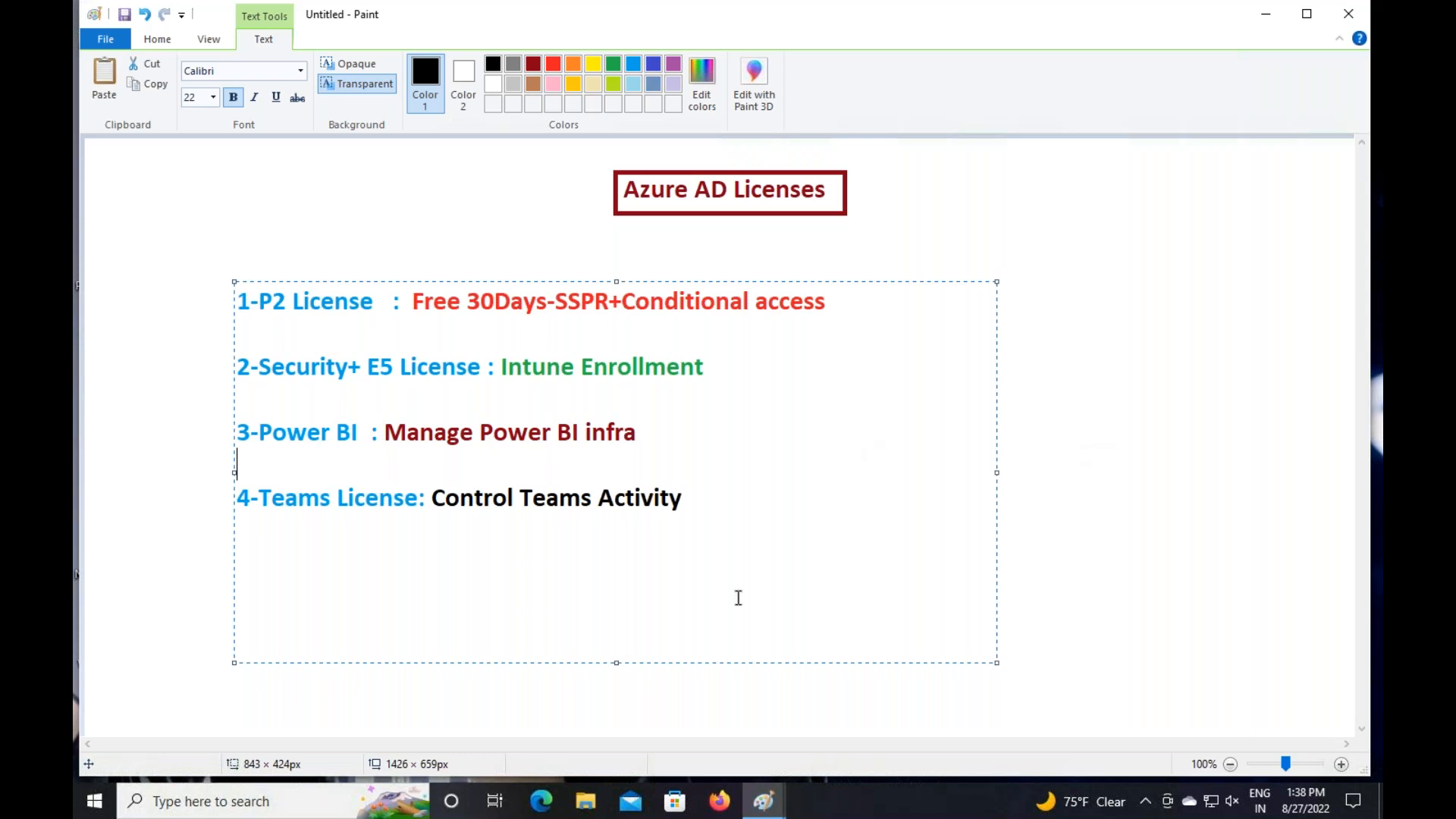
pyautogui.hotkey('ctrl', 'Left')
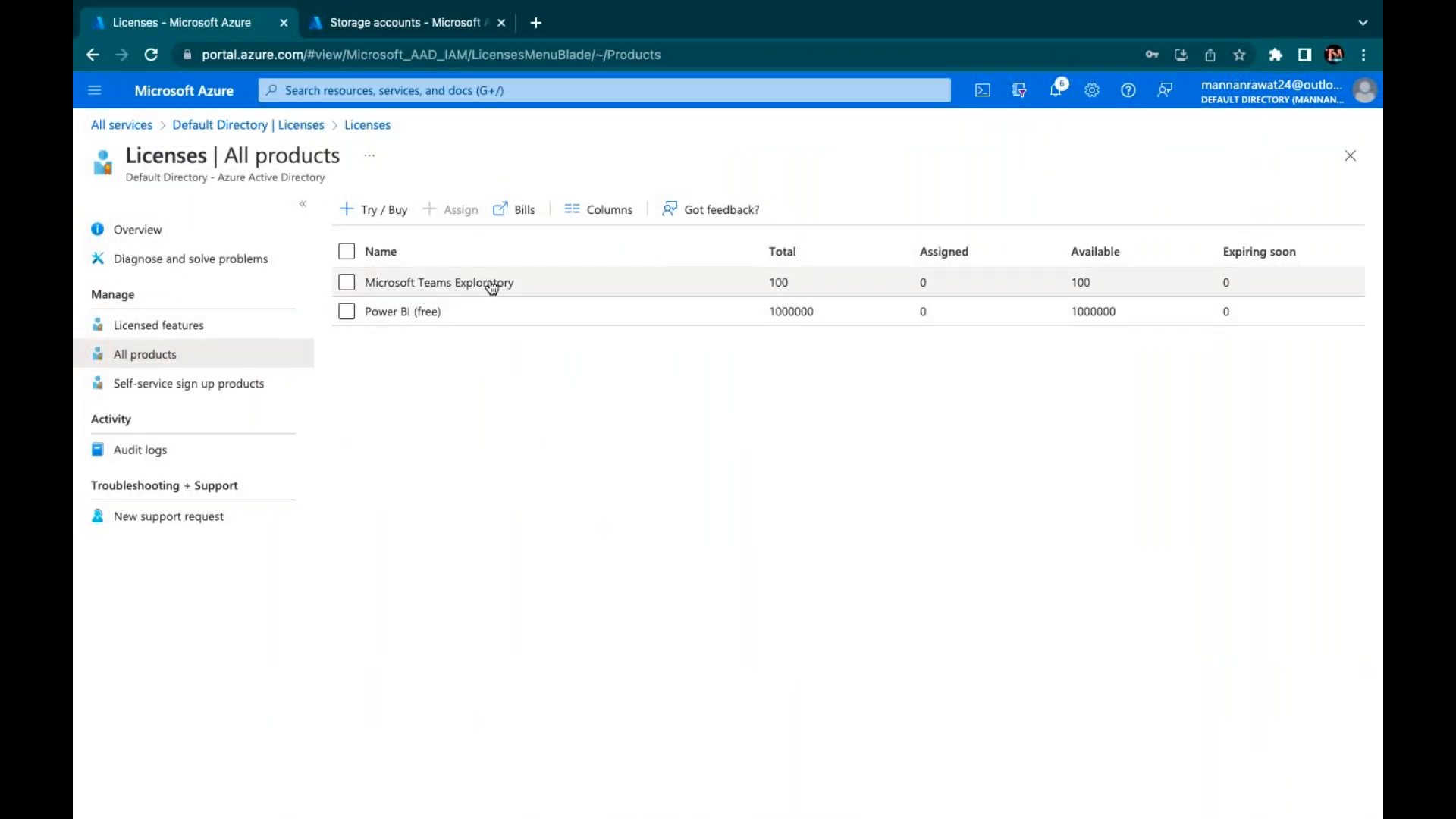
# Open Power BI (free) in All products and start a new license assignment
pyautogui.click(381, 313)
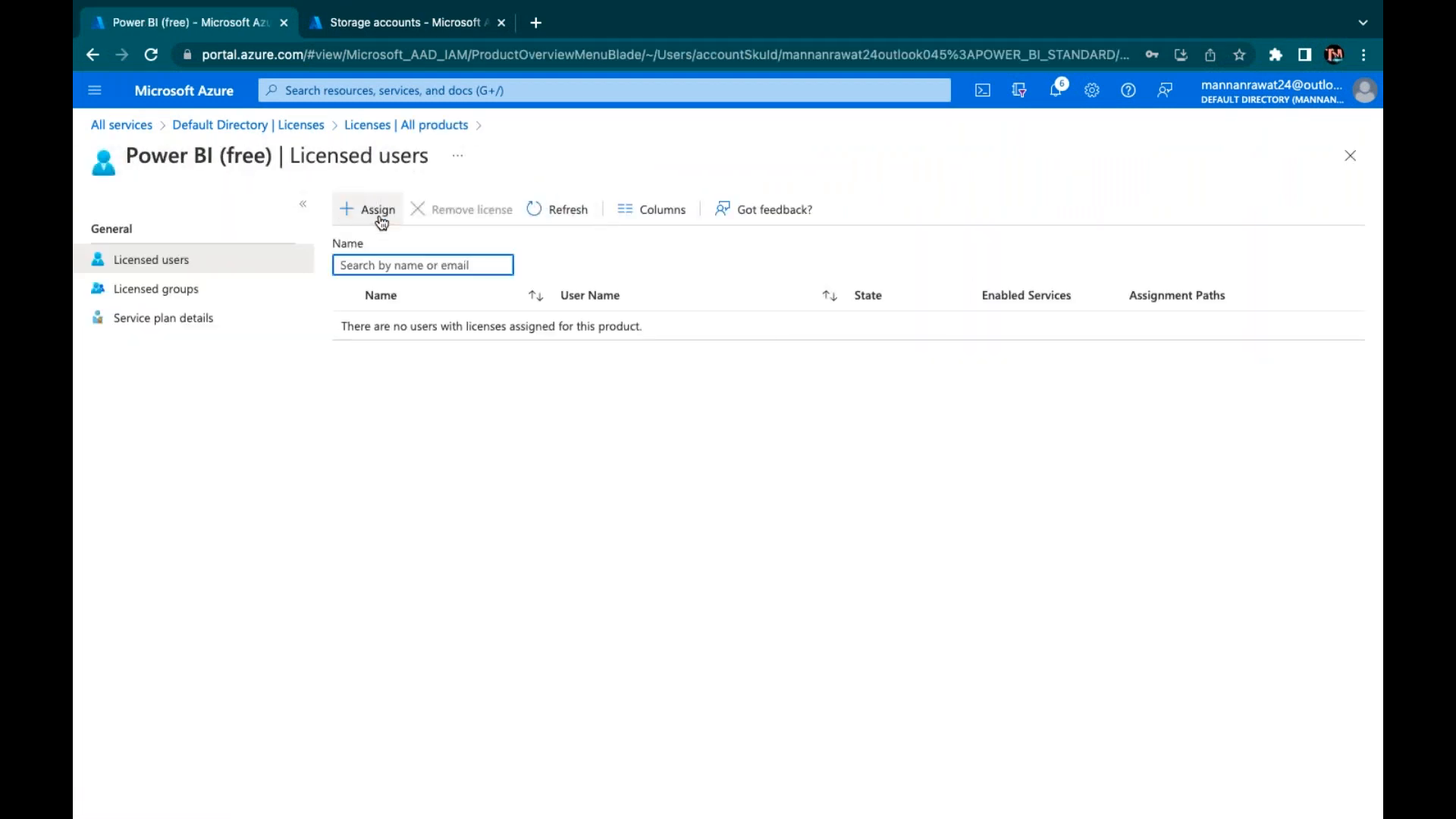
pyautogui.click(381, 219)
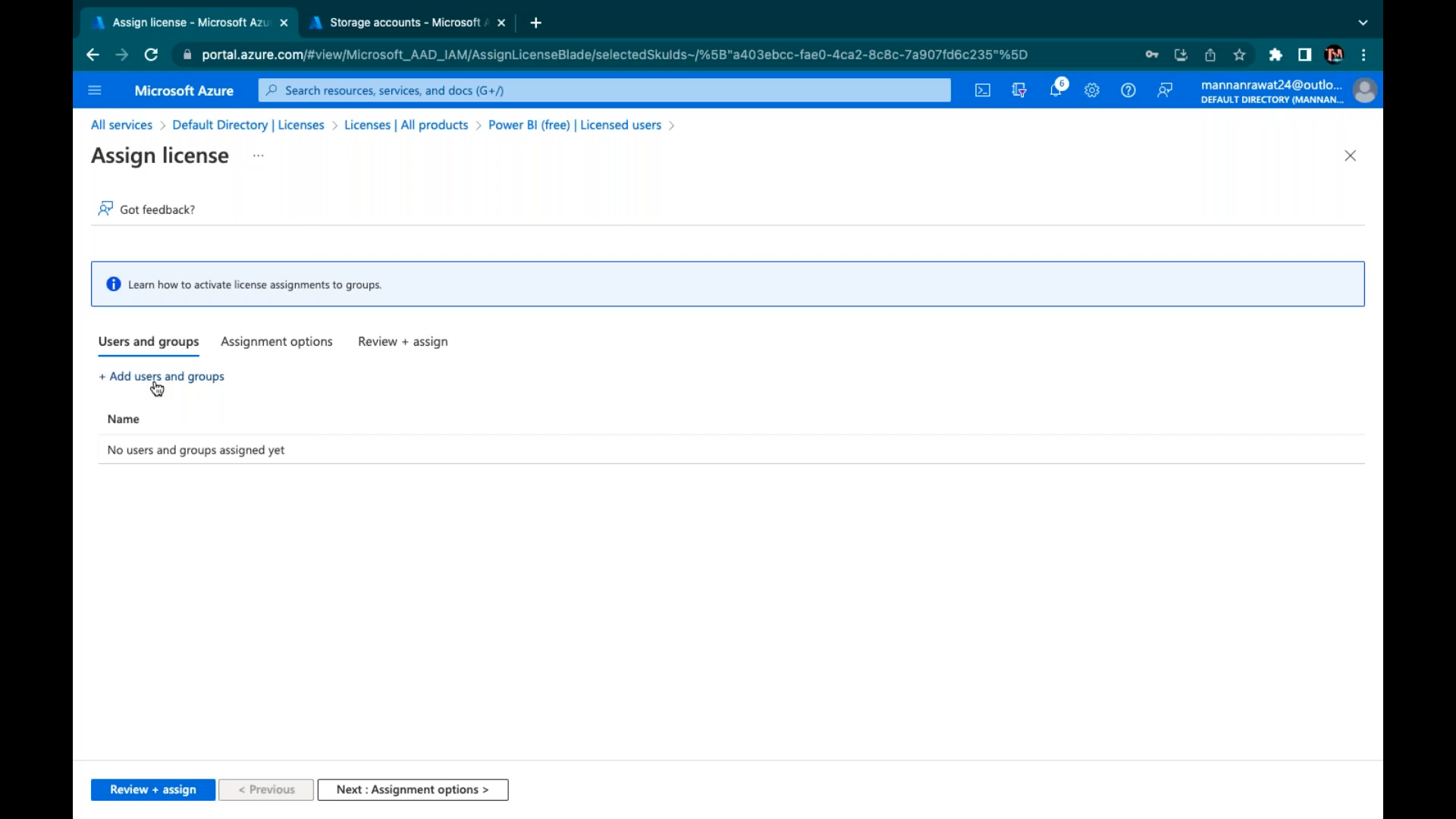
pyautogui.click(159, 377)
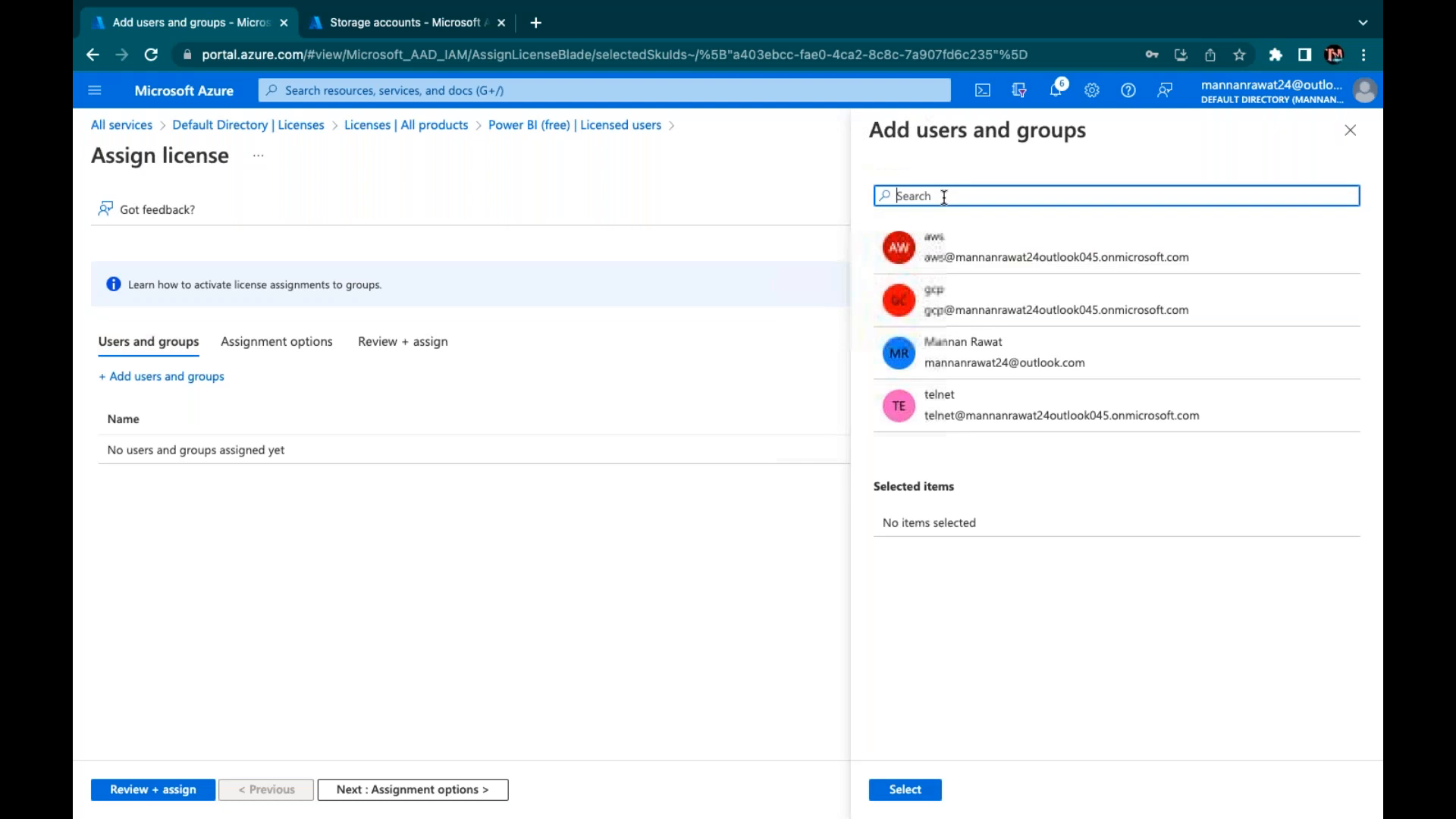
pyautogui.click(943, 197)
pyautogui.write('class')
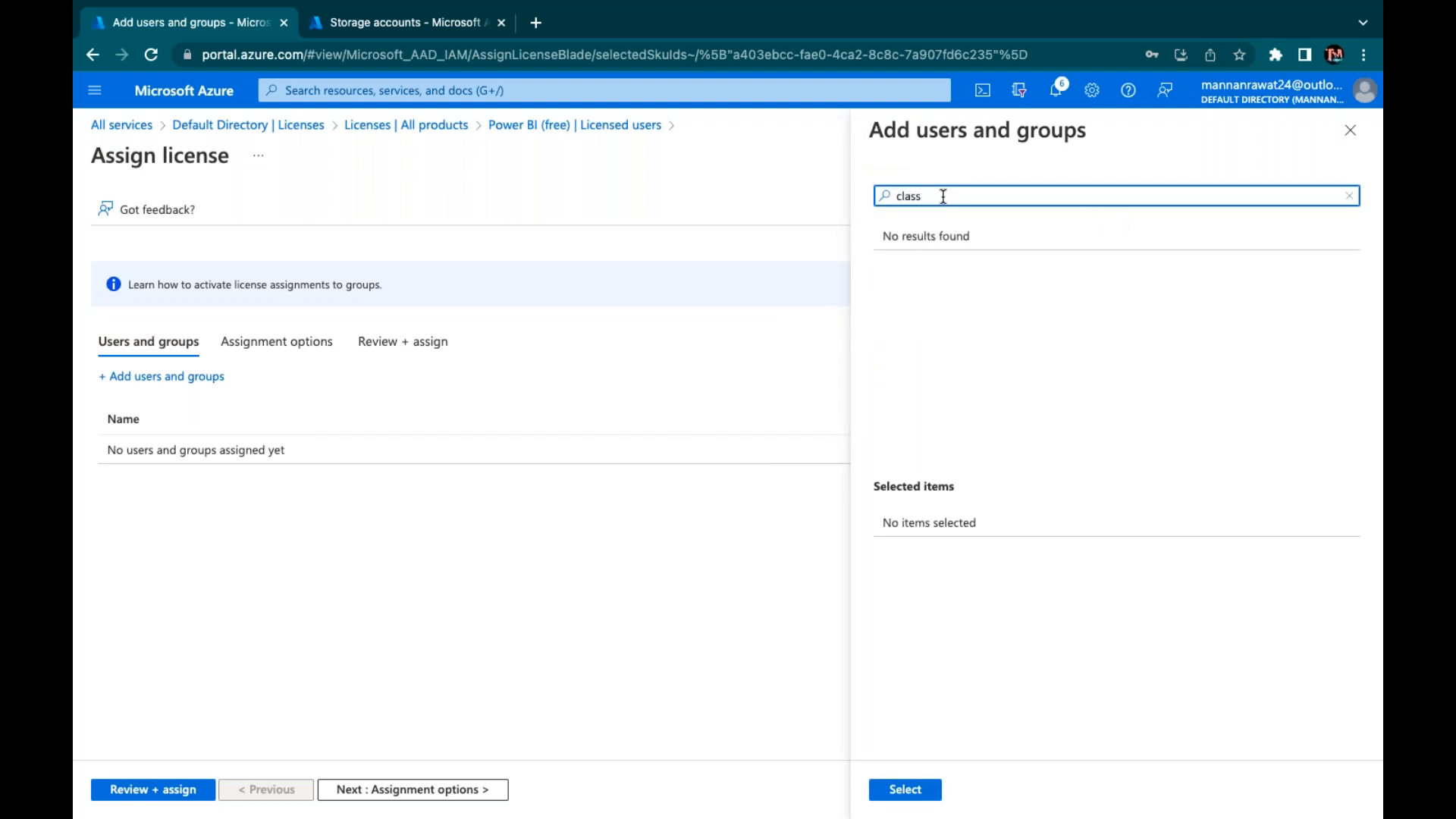
pyautogui.write('-group')
pyautogui.click(1342, 132)
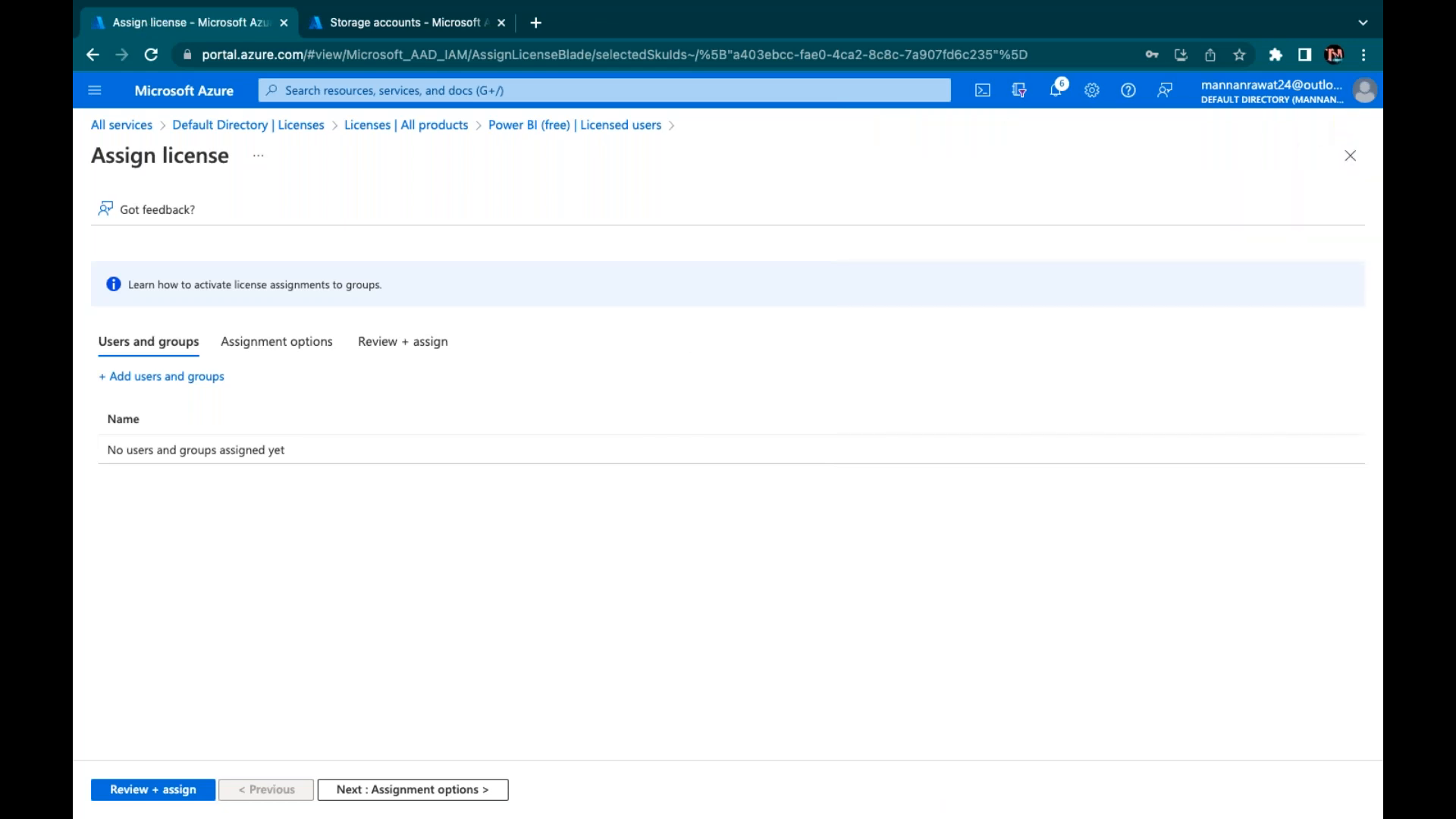
pyautogui.click(170, 376)
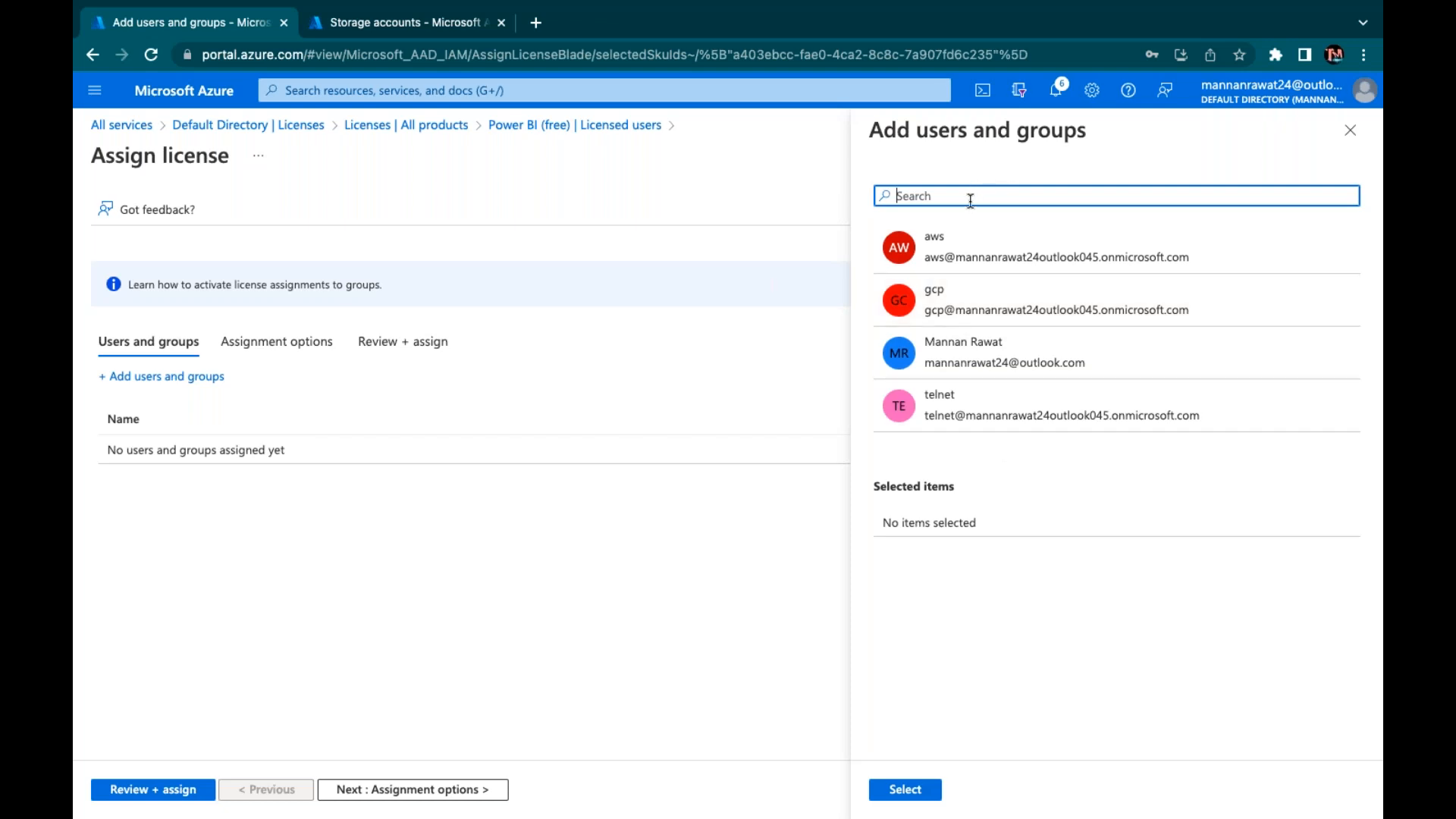
pyautogui.write('class')
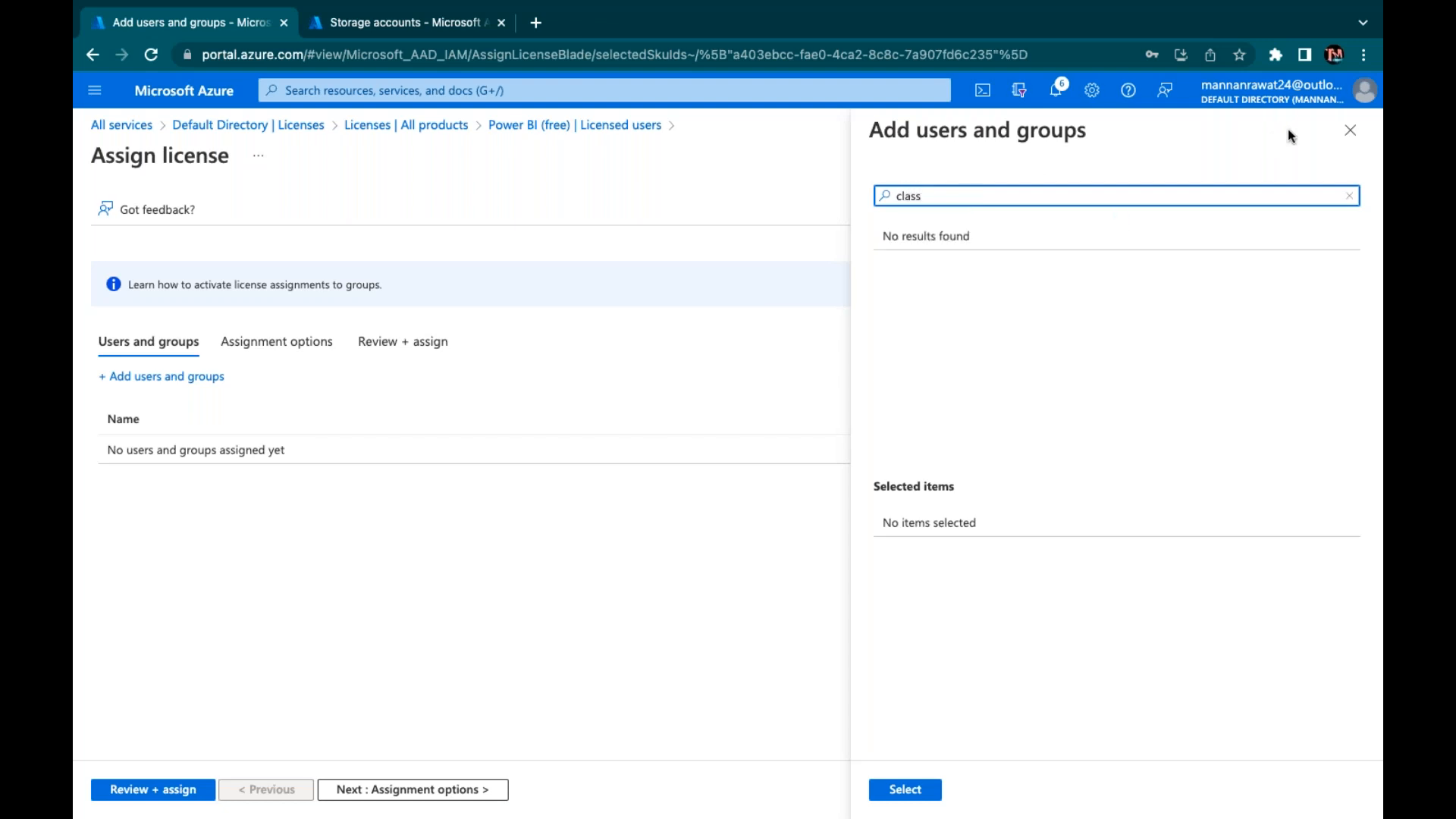
pyautogui.click(1350, 132)
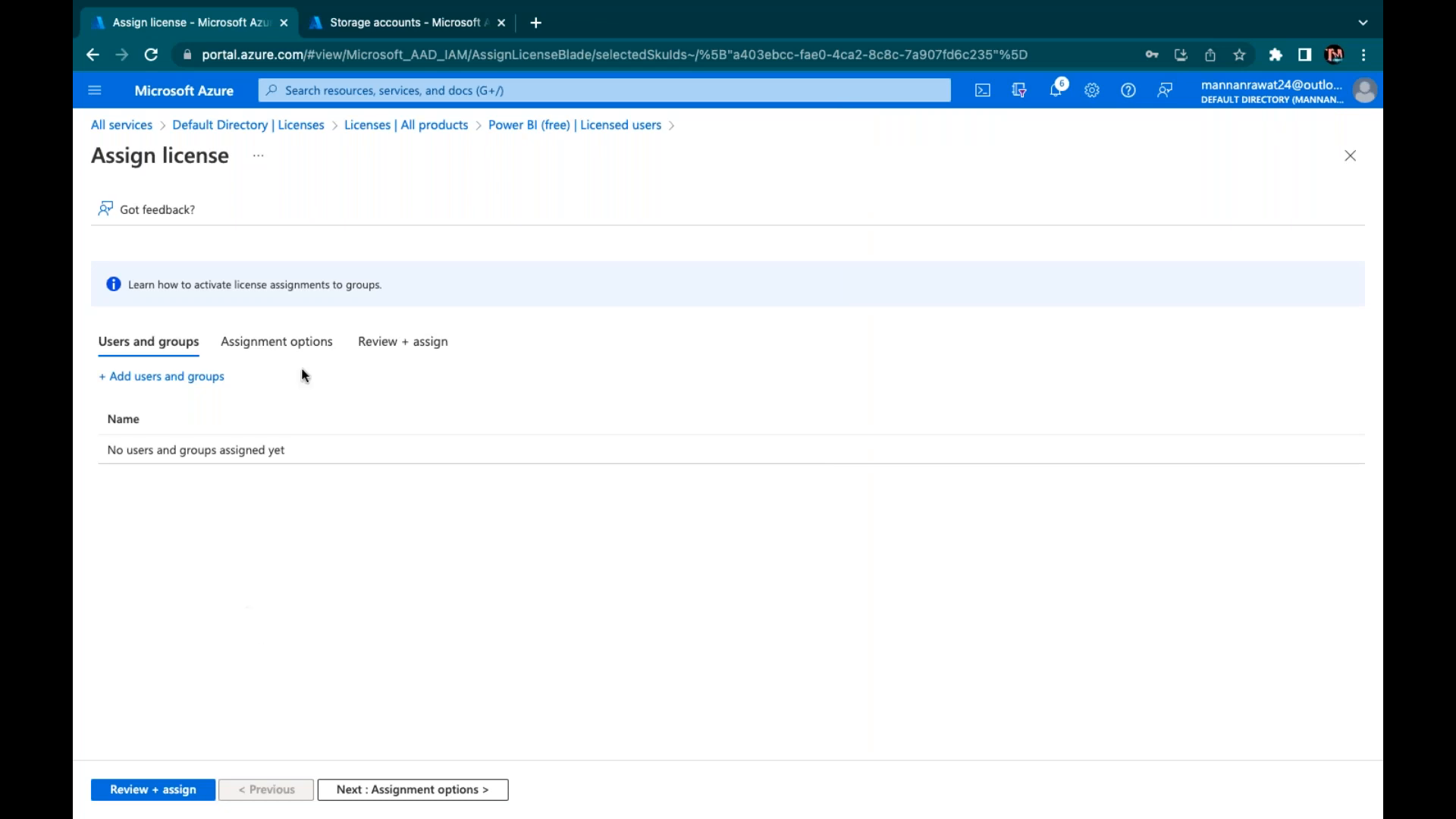
# From Default Directory's Groups, search 'class-' and open the class-group overview
pyautogui.click(248, 126)
pyautogui.click(152, 313)
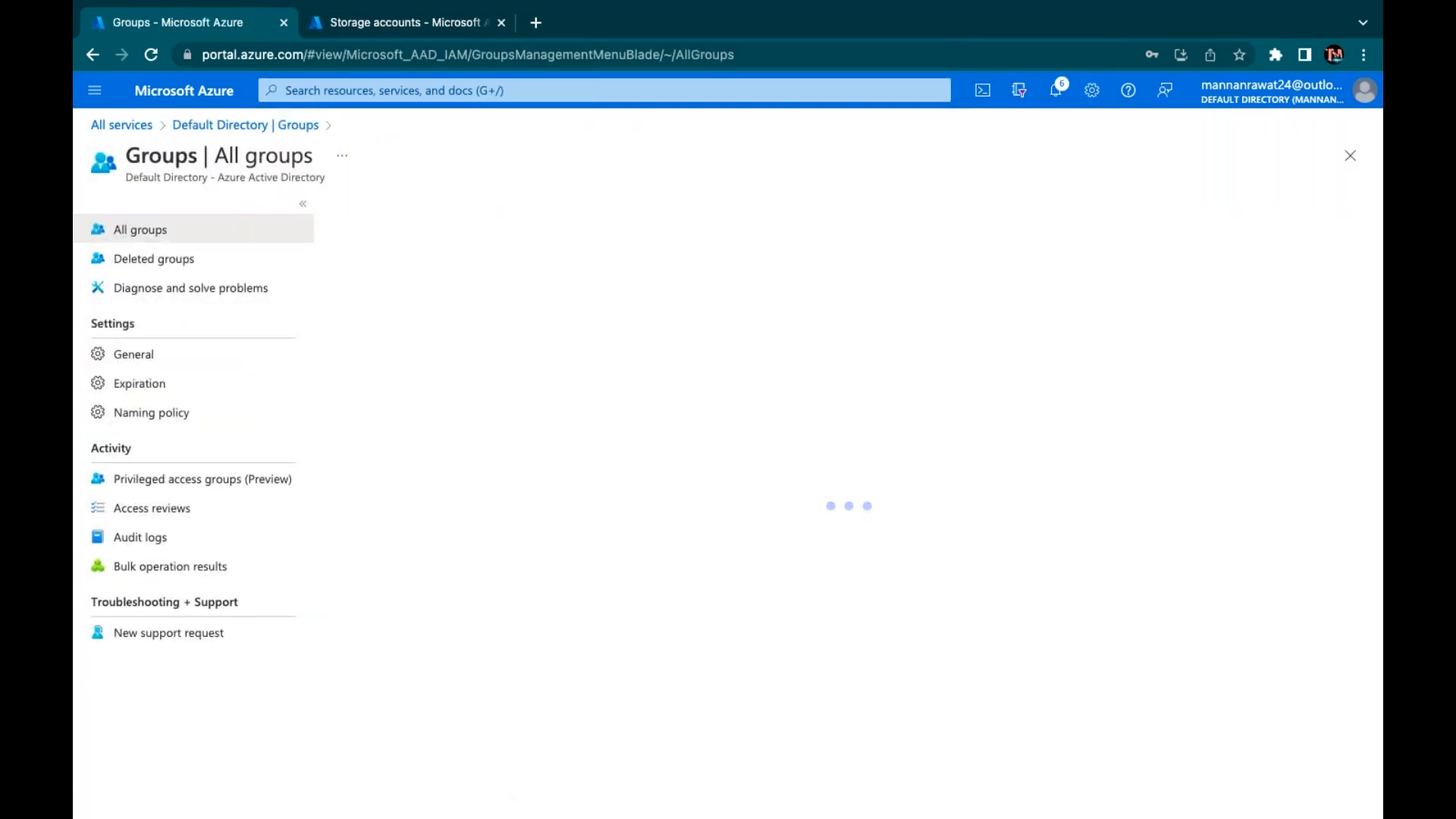
pyautogui.click(500, 256)
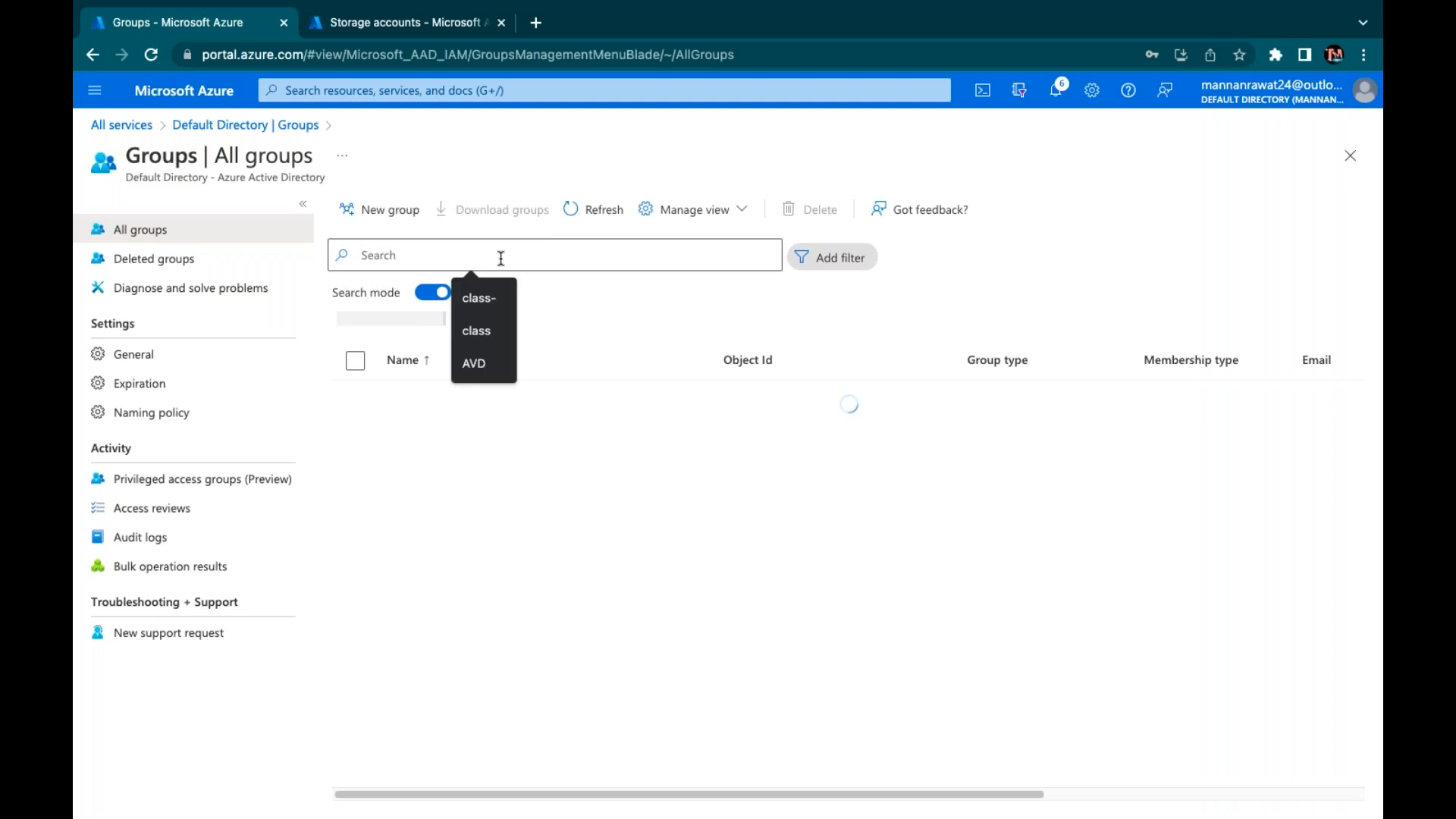
pyautogui.write('class-')
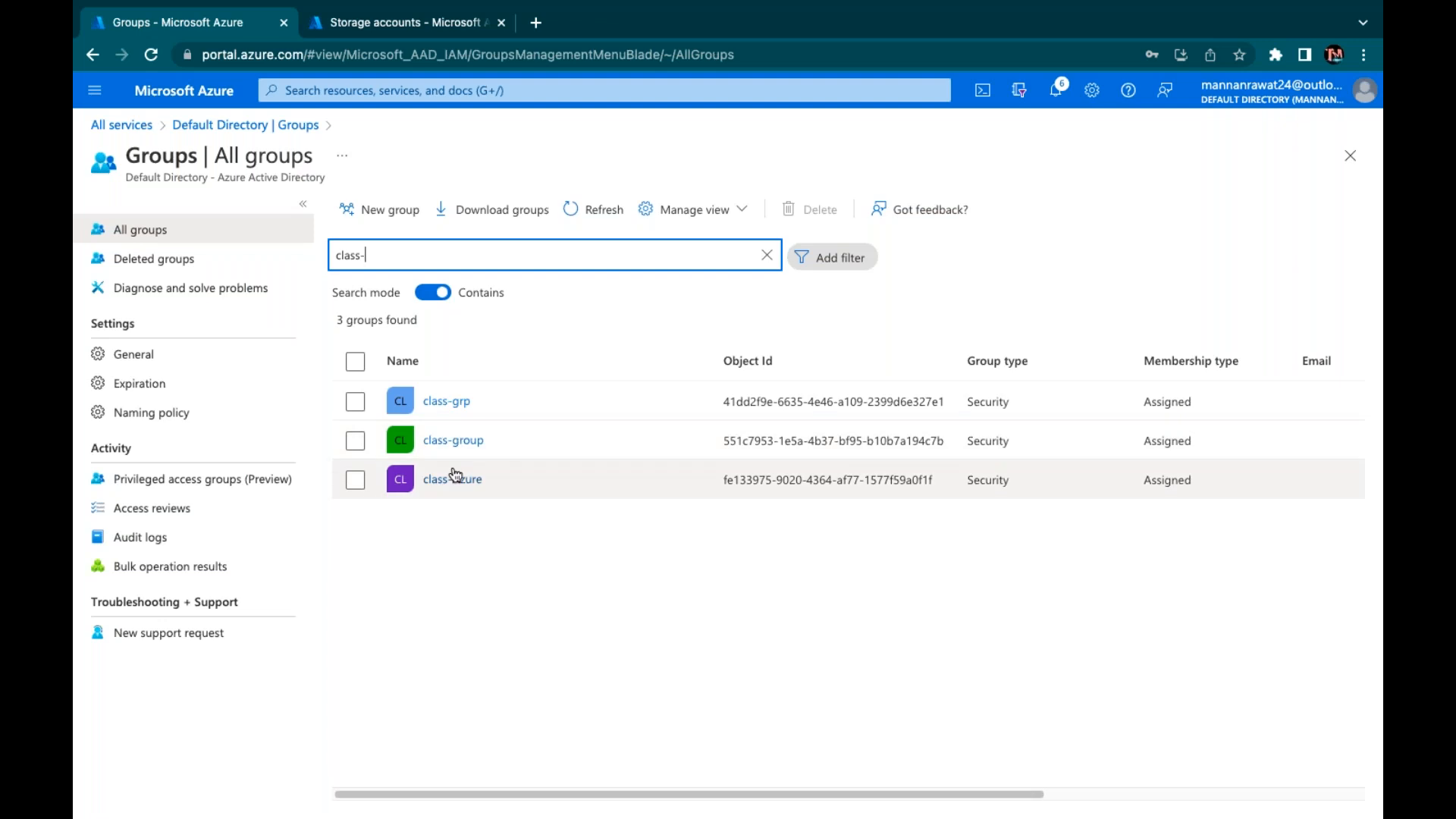
pyautogui.click(355, 440)
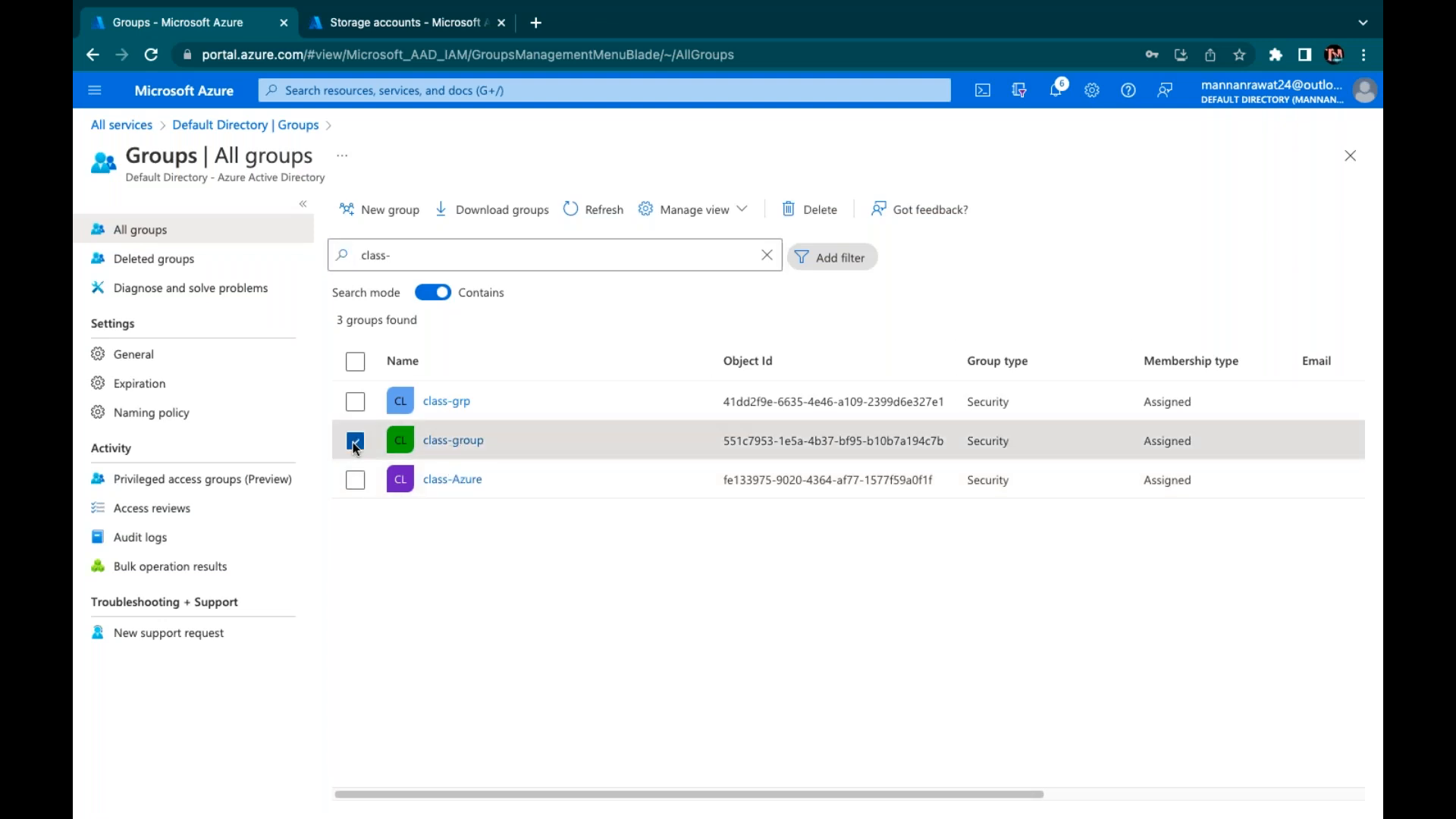
pyautogui.click(454, 441)
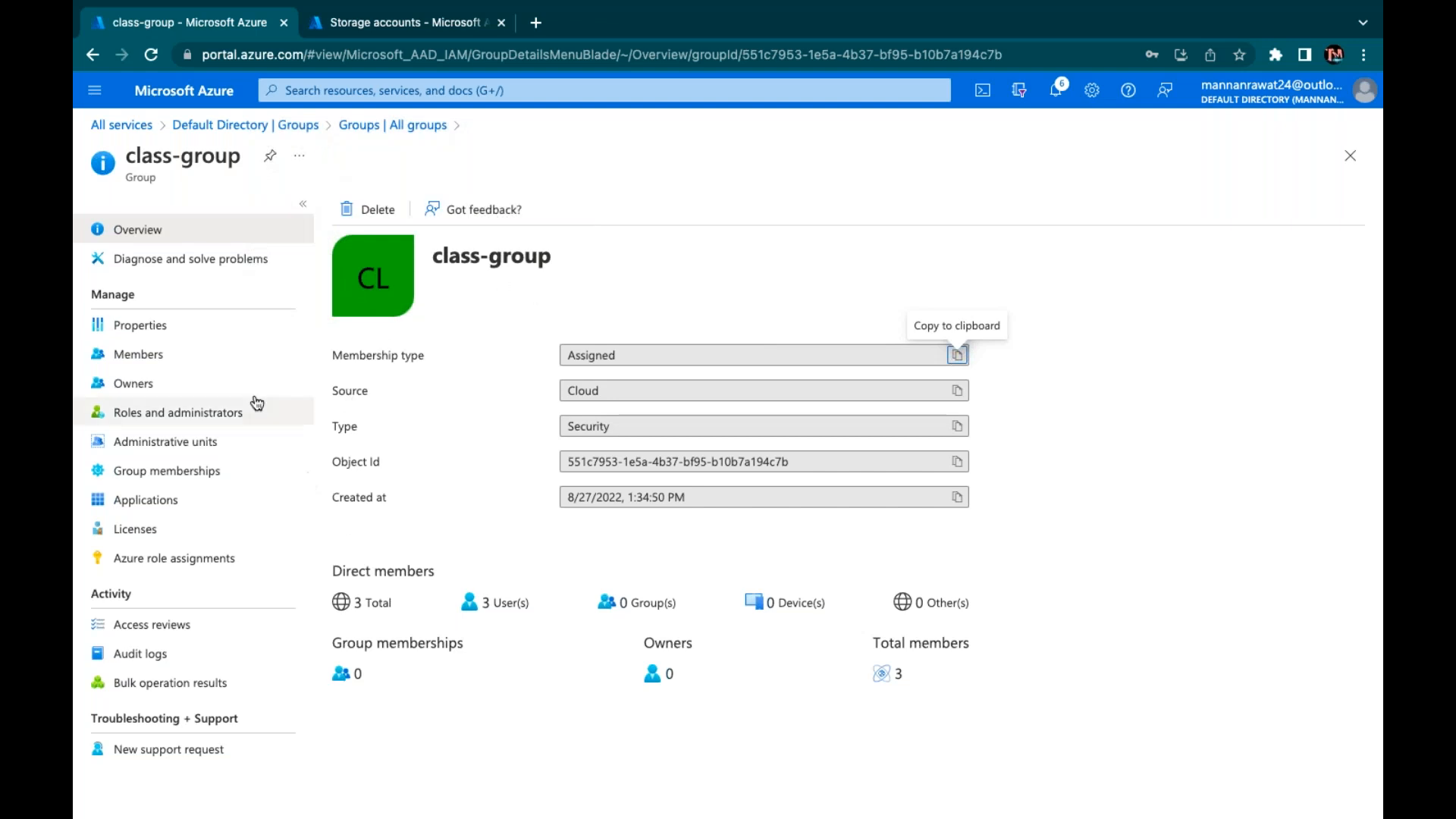
# Start a license assignment for class-group, check its license options, then open the group-based licensing article
pyautogui.click(140, 535)
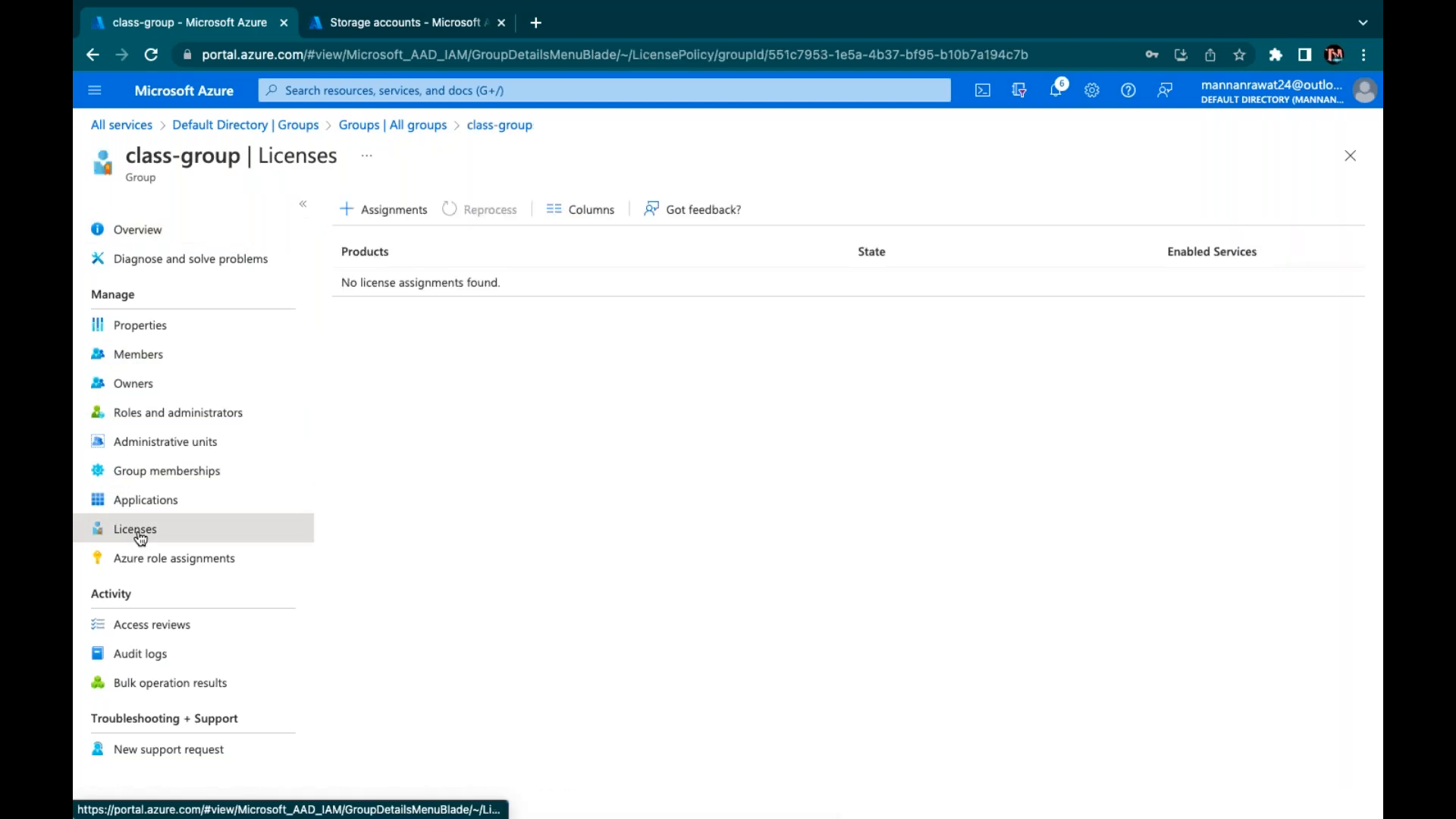
pyautogui.click(396, 212)
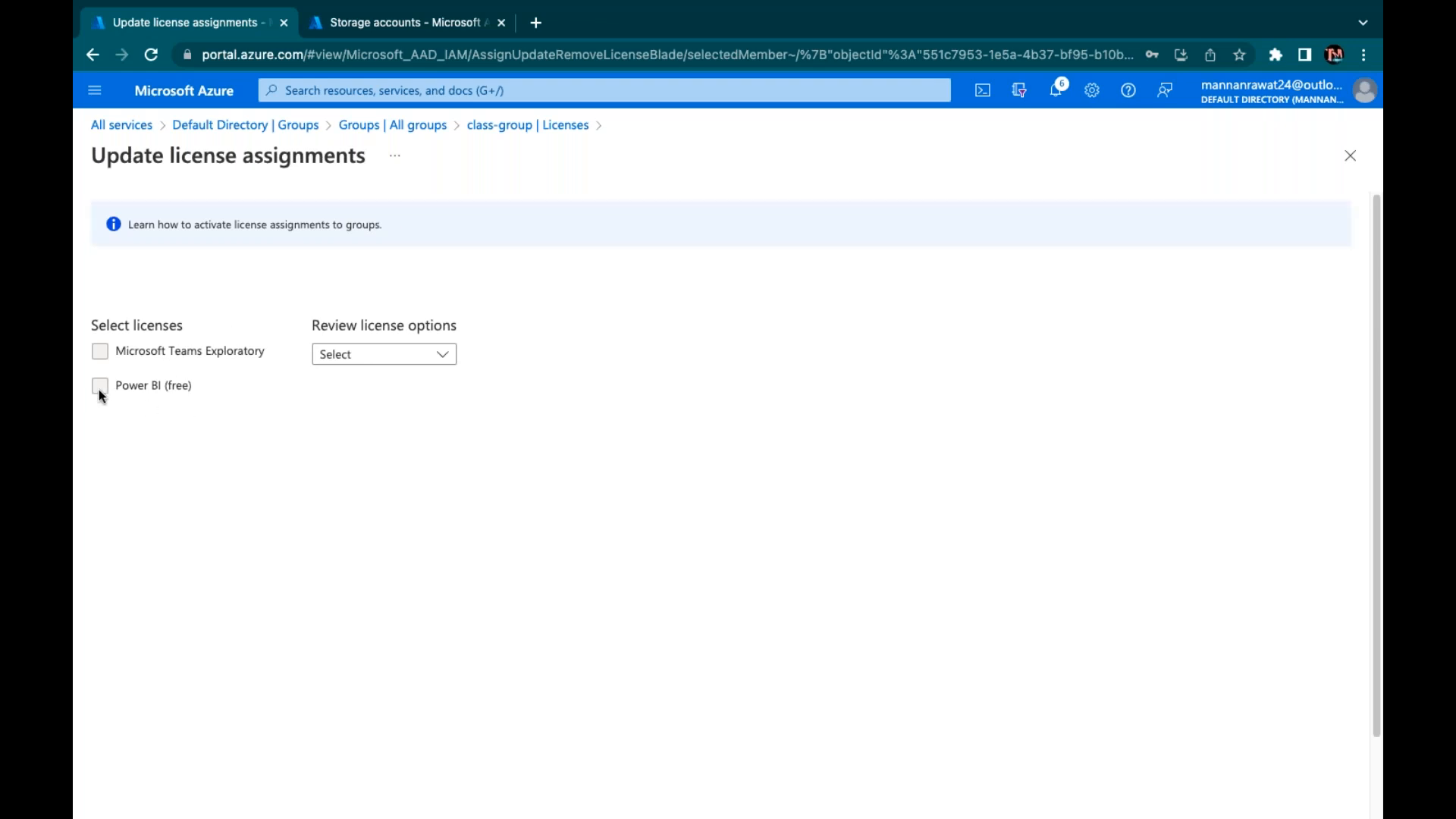
pyautogui.click(353, 363)
pyautogui.click(369, 367)
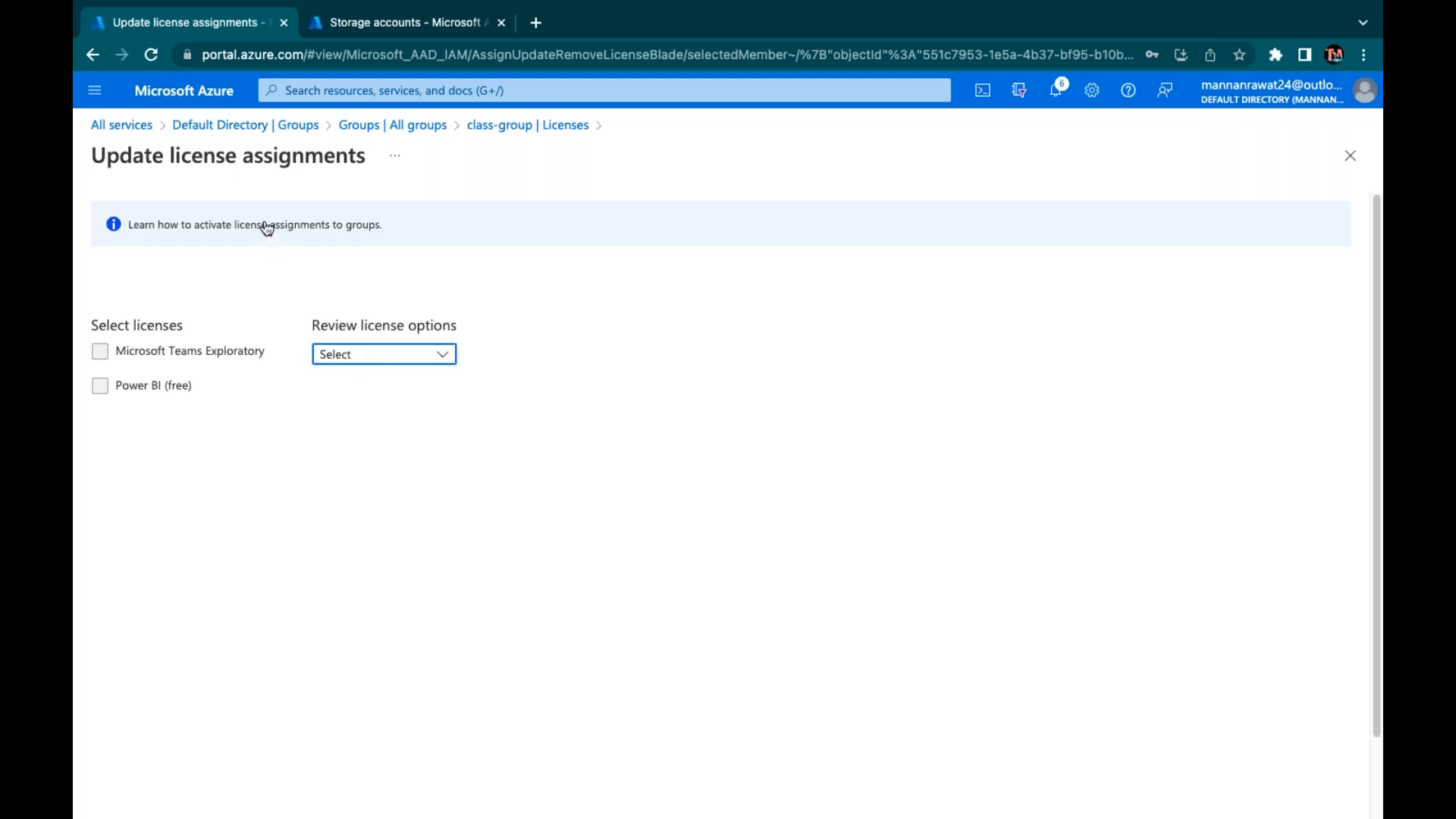
pyautogui.click(428, 352)
pyautogui.click(223, 392)
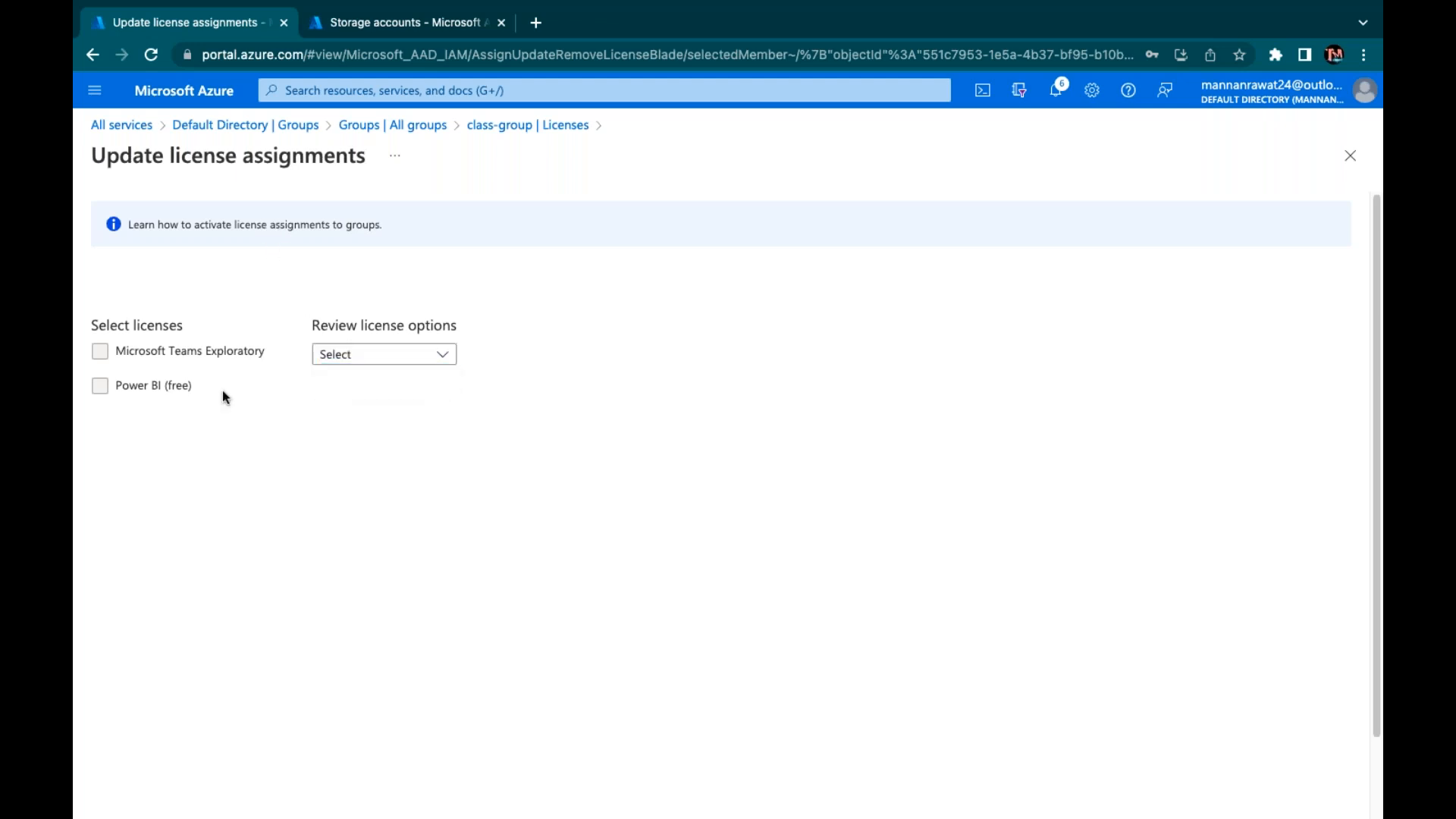
pyautogui.doubleClick(108, 384)
pyautogui.click(383, 226)
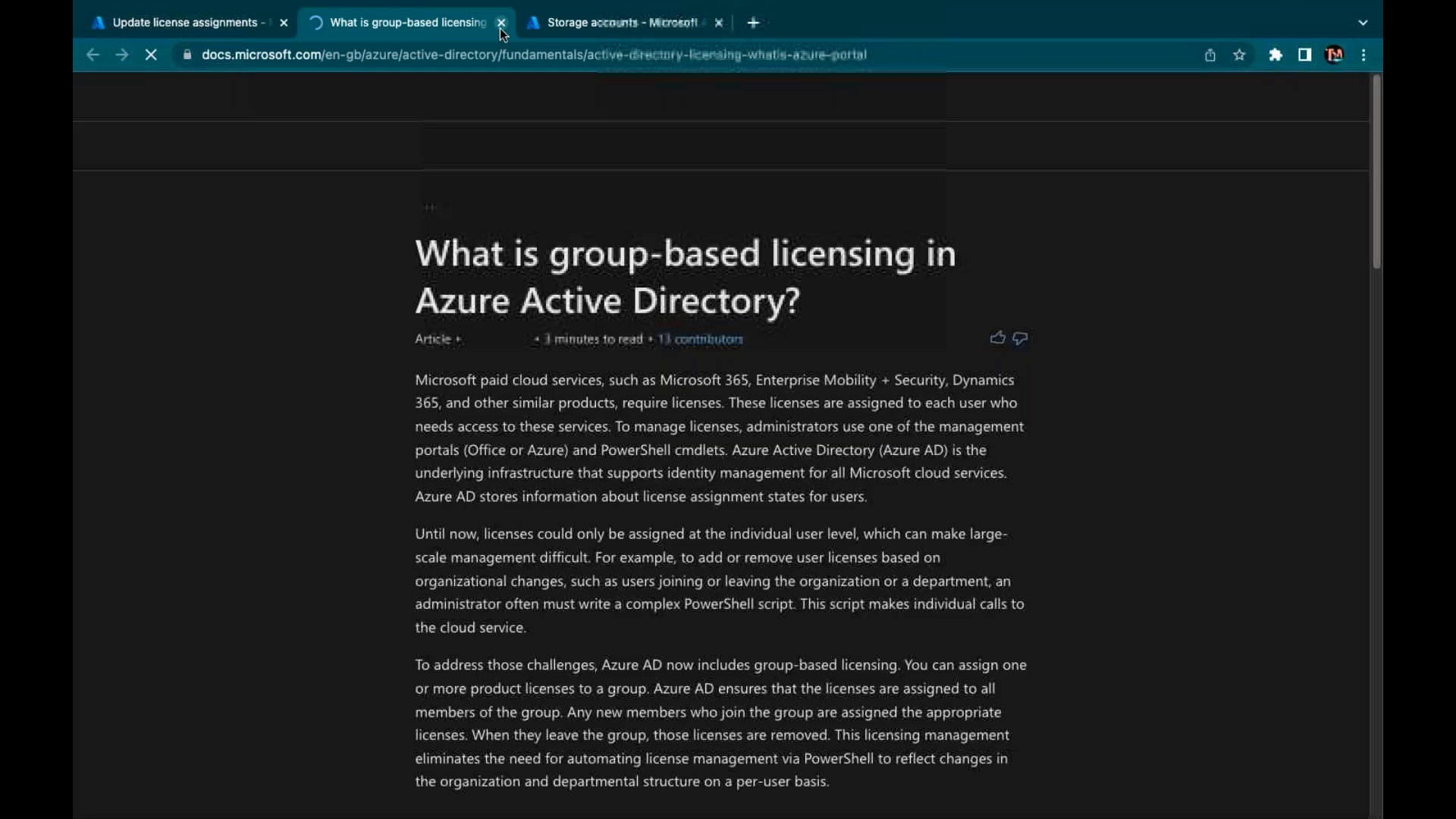
# Scroll the licensing article, close its tab, and go back to the Default Directory overview
pyautogui.scroll(-5, 720, 440)
pyautogui.scroll(-10, 720, 440)
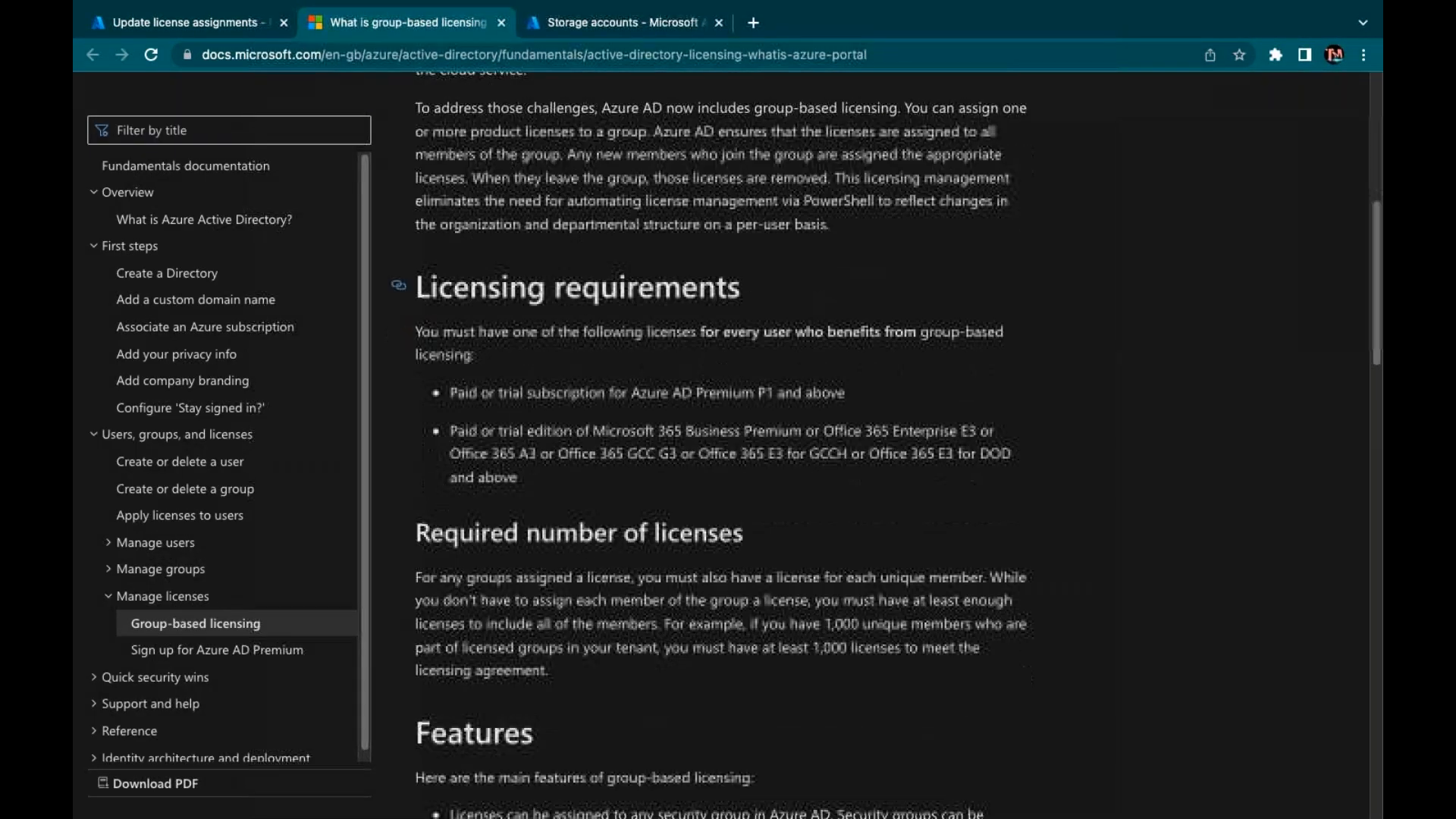
pyautogui.scroll(-15, 720, 439)
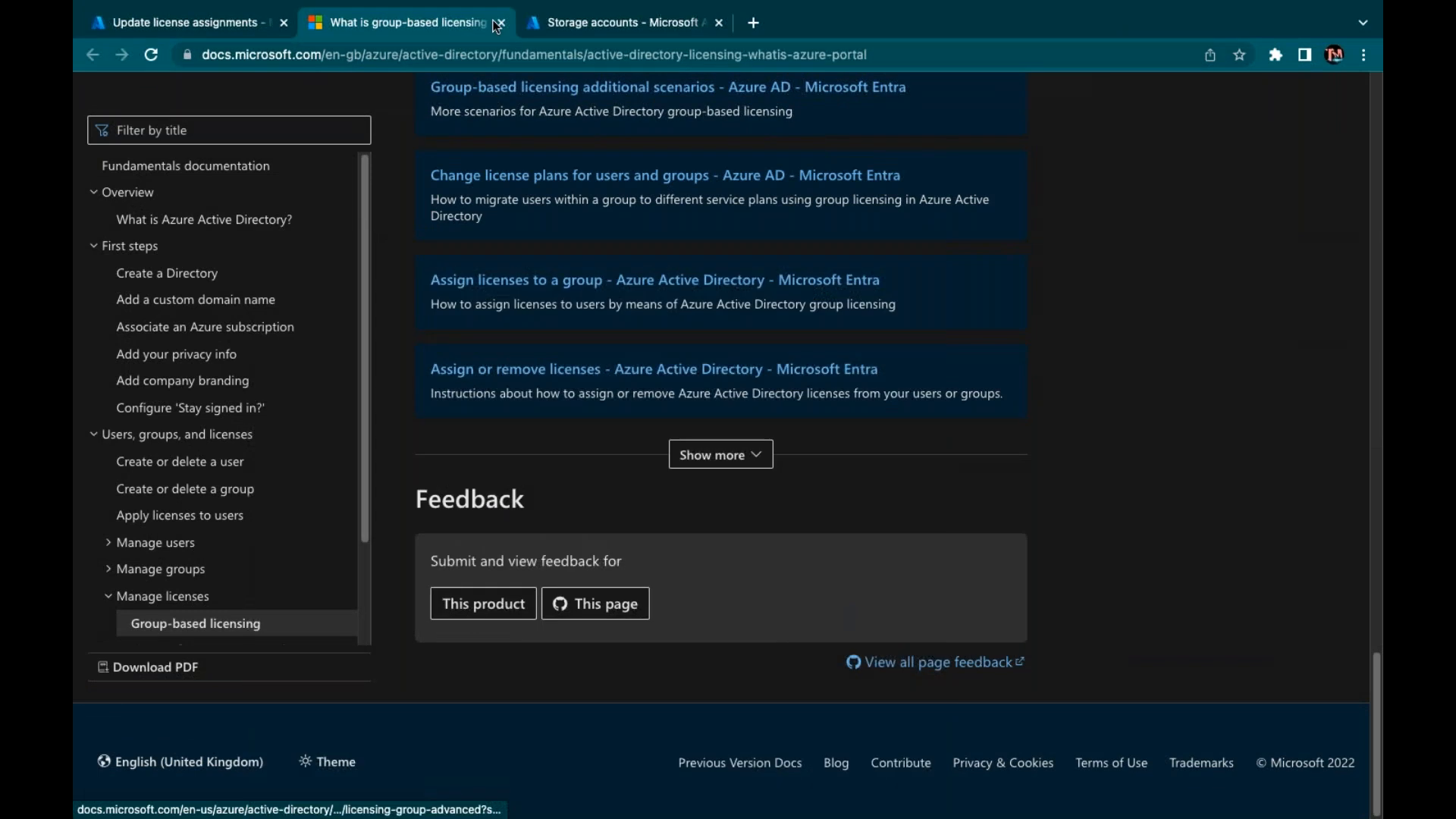
pyautogui.hotkey('ctrl', 'w')
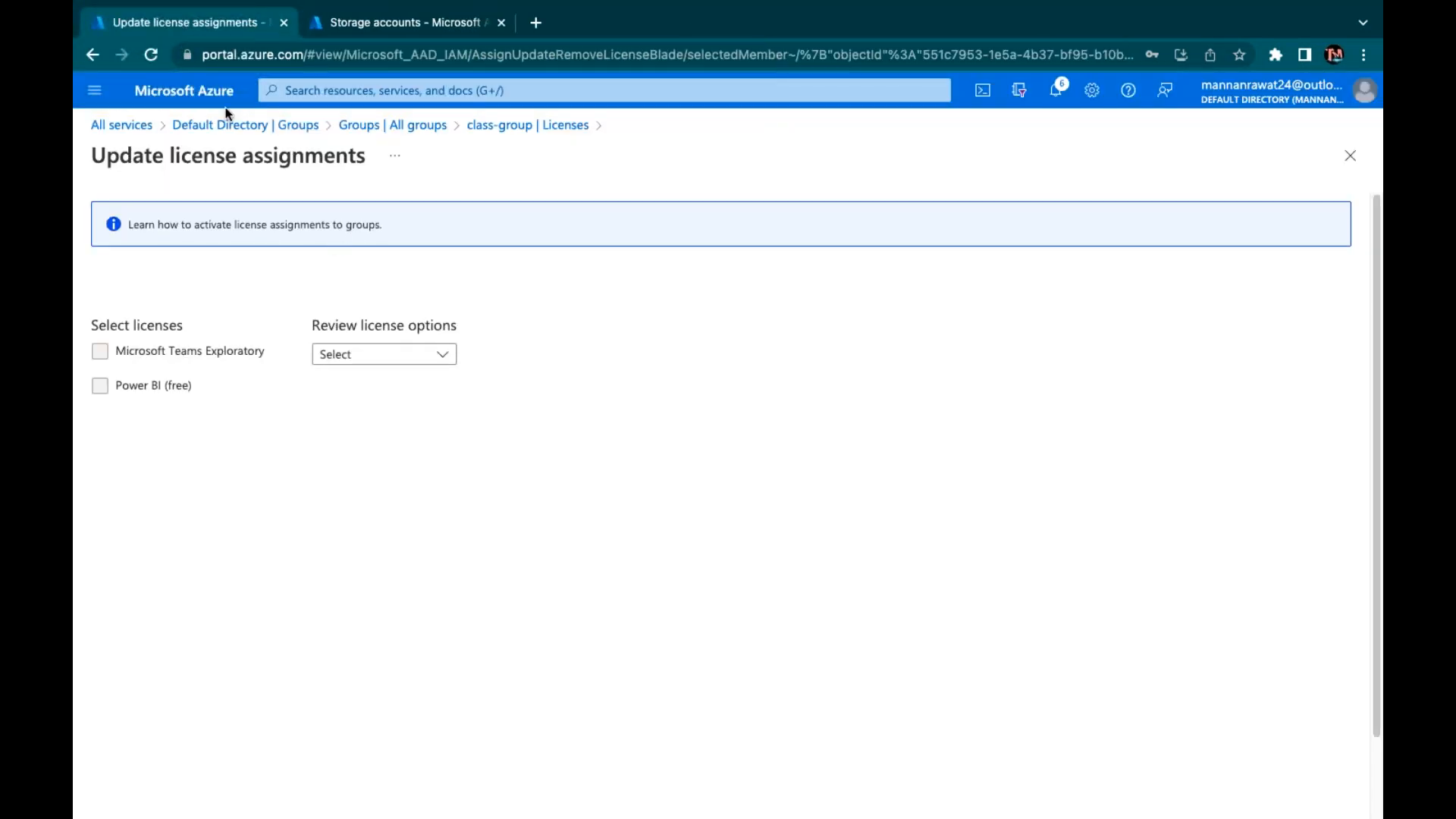
pyautogui.click(286, 127)
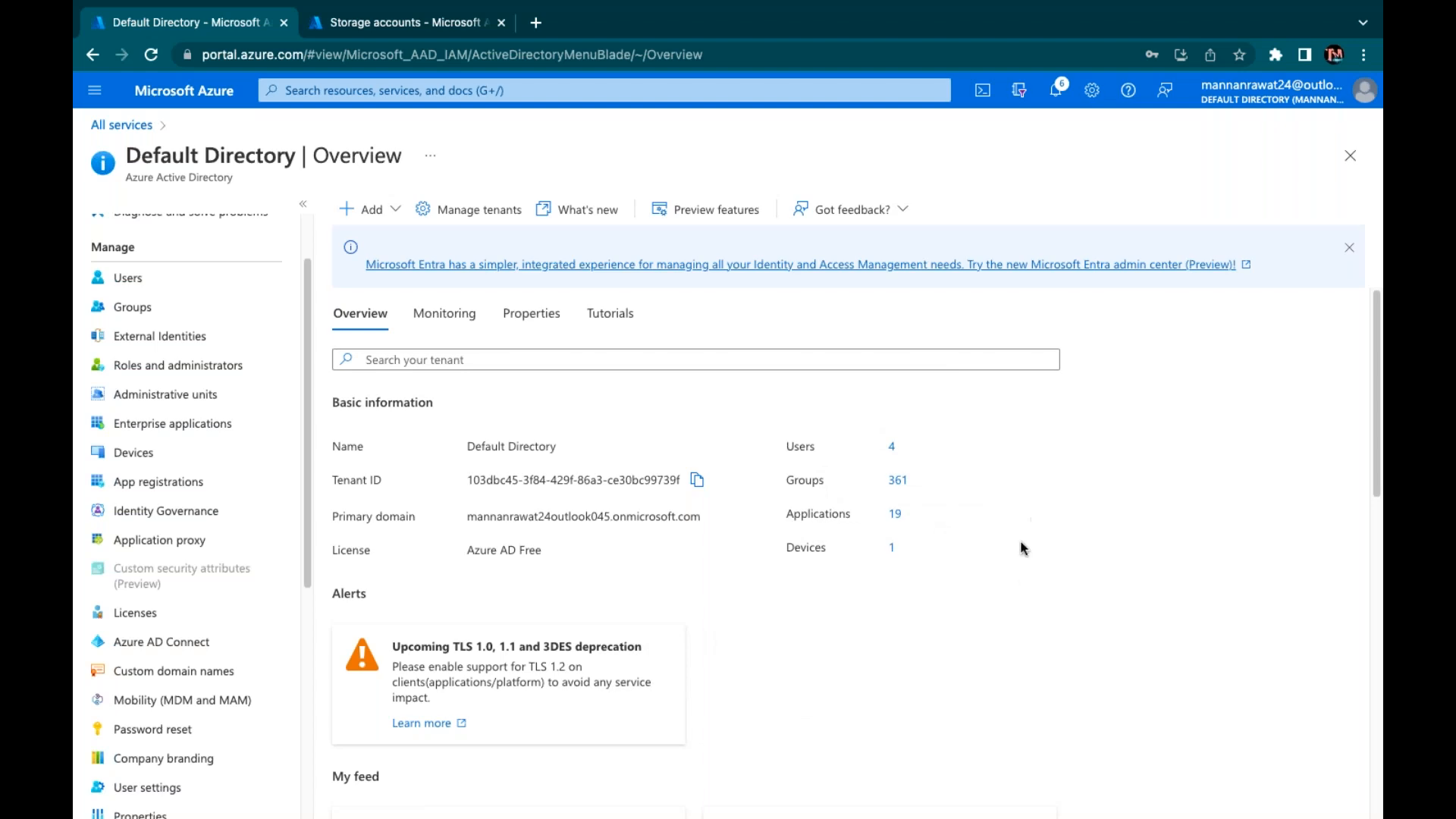
# List all licensed products and start assigning the Microsoft Teams Exploratory license
pyautogui.click(140, 612)
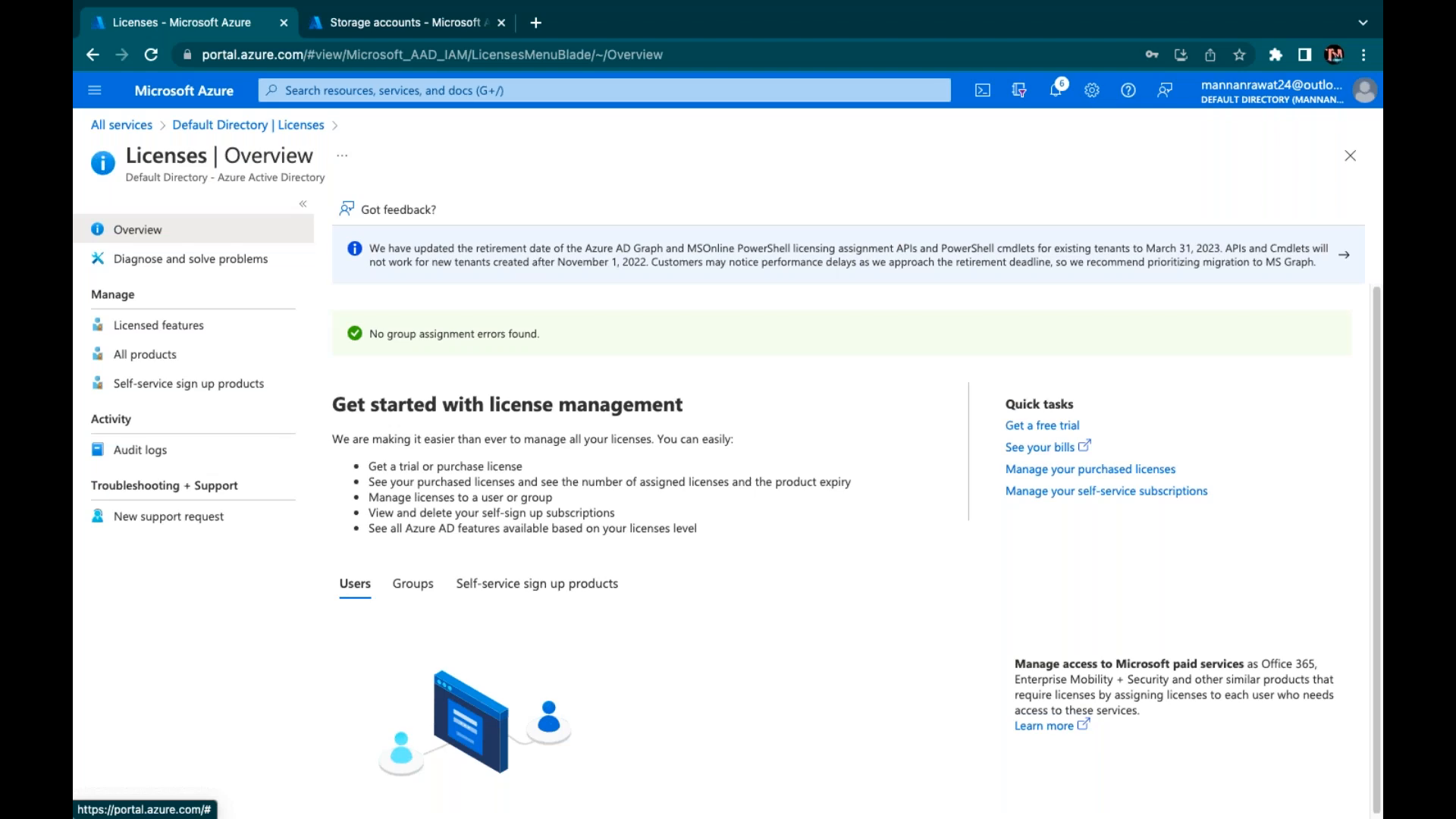
pyautogui.click(157, 354)
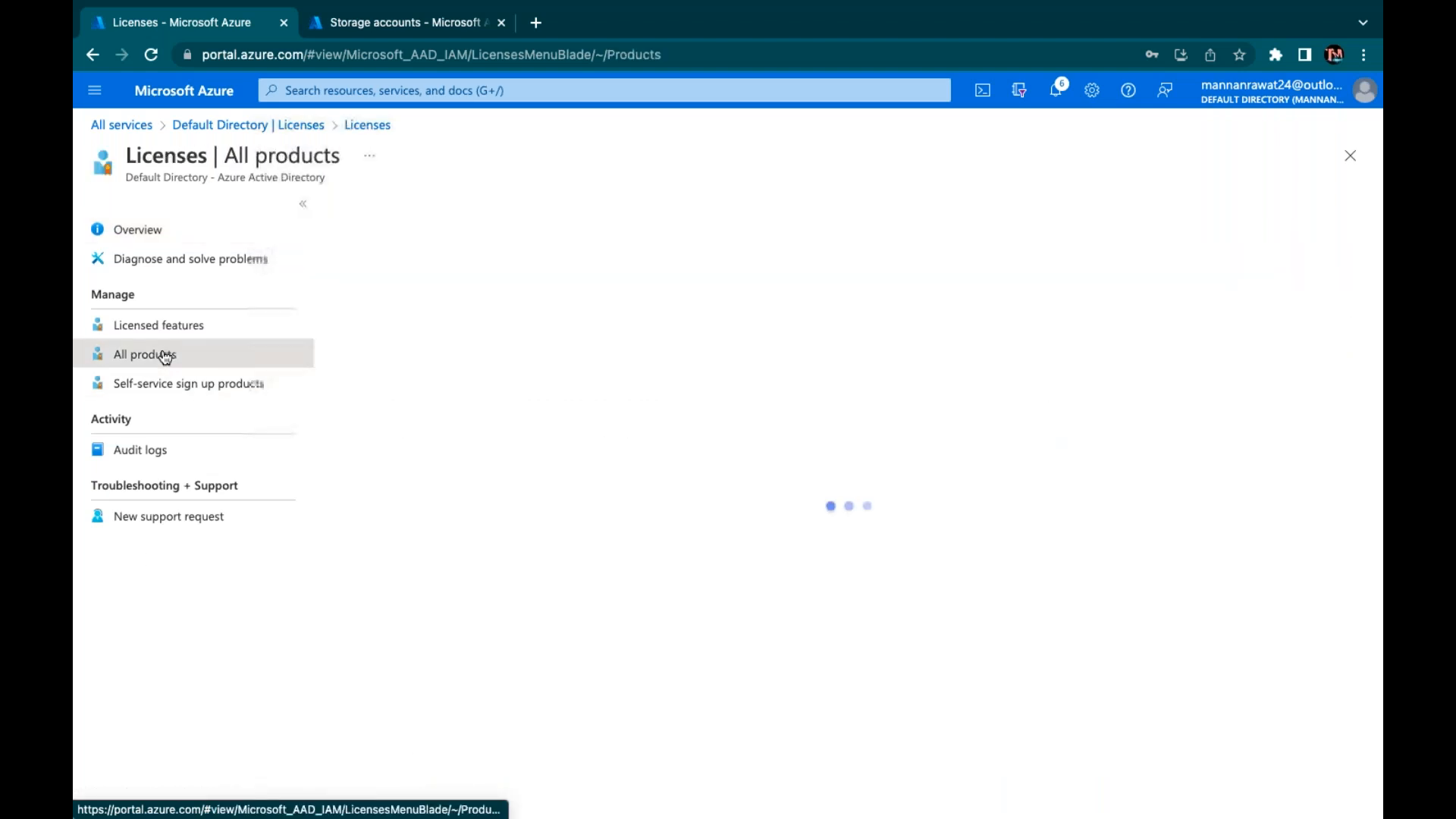
pyautogui.click(349, 308)
pyautogui.click(351, 304)
pyautogui.click(347, 282)
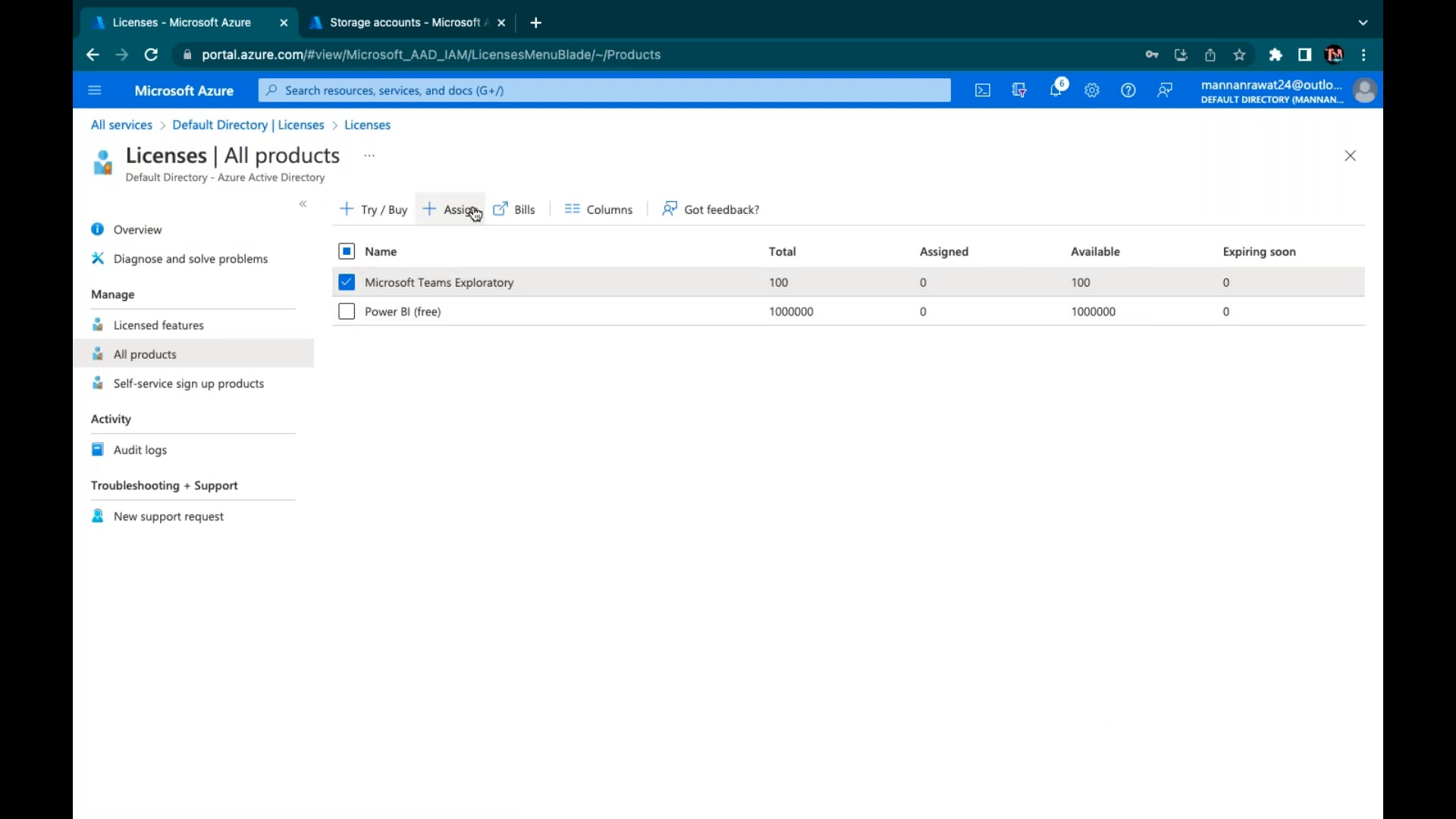
pyautogui.click(463, 210)
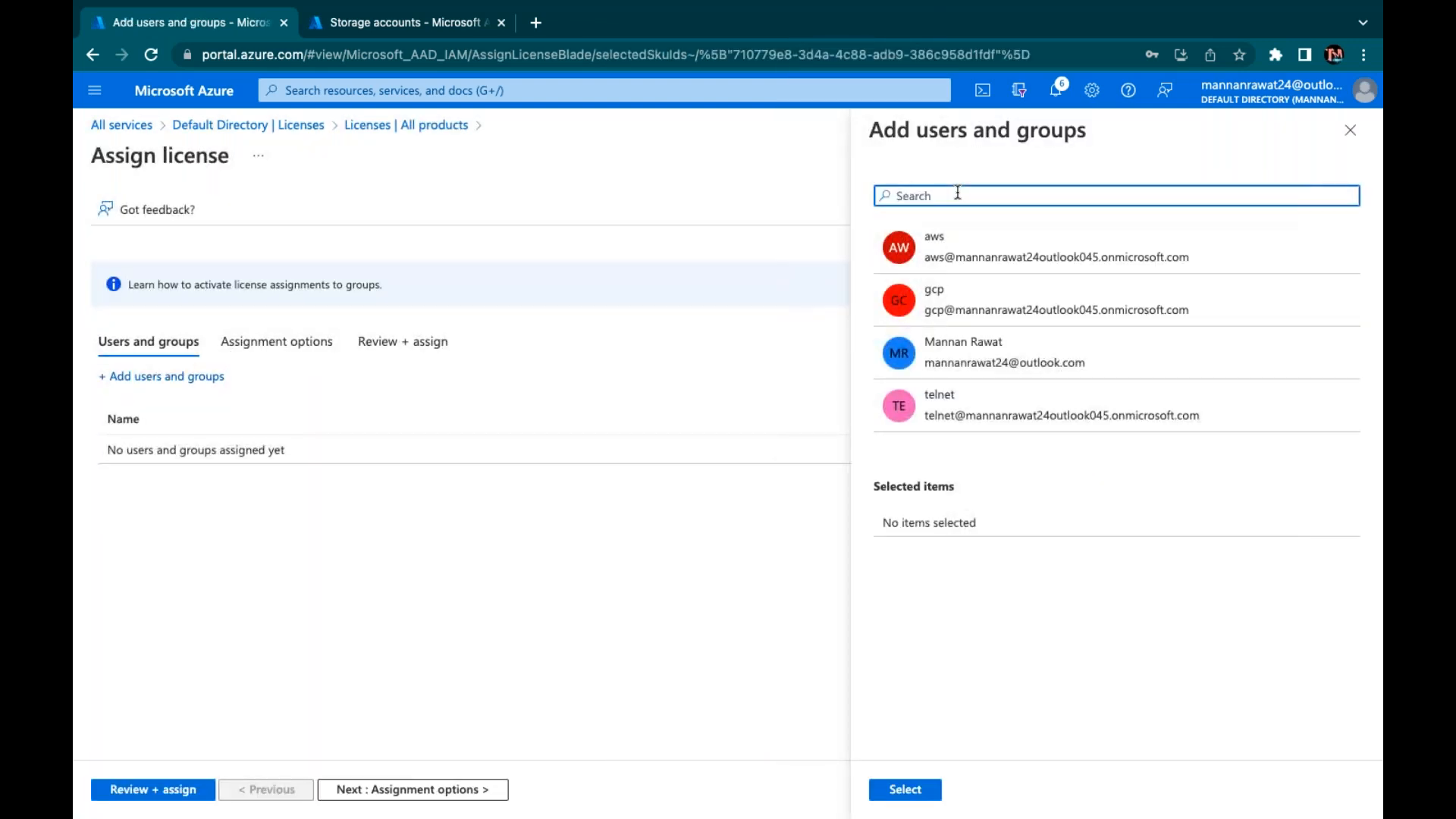
# Search users and groups for 'gr', cancel the assignment, and open Power BI (free) details
pyautogui.click(958, 194)
pyautogui.write('gr')
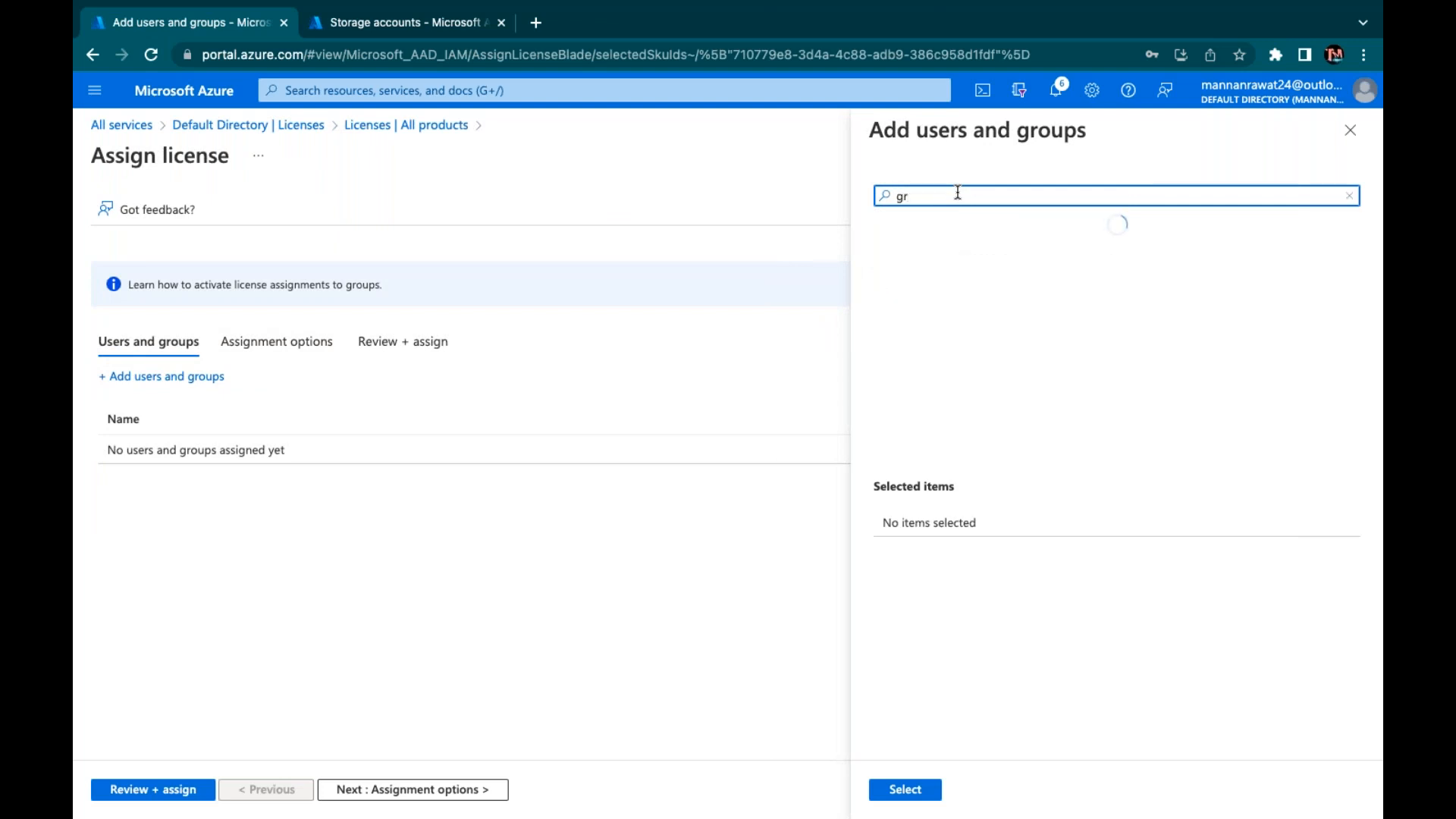
pyautogui.press('BackSpace')
pyautogui.press('BackSpace')
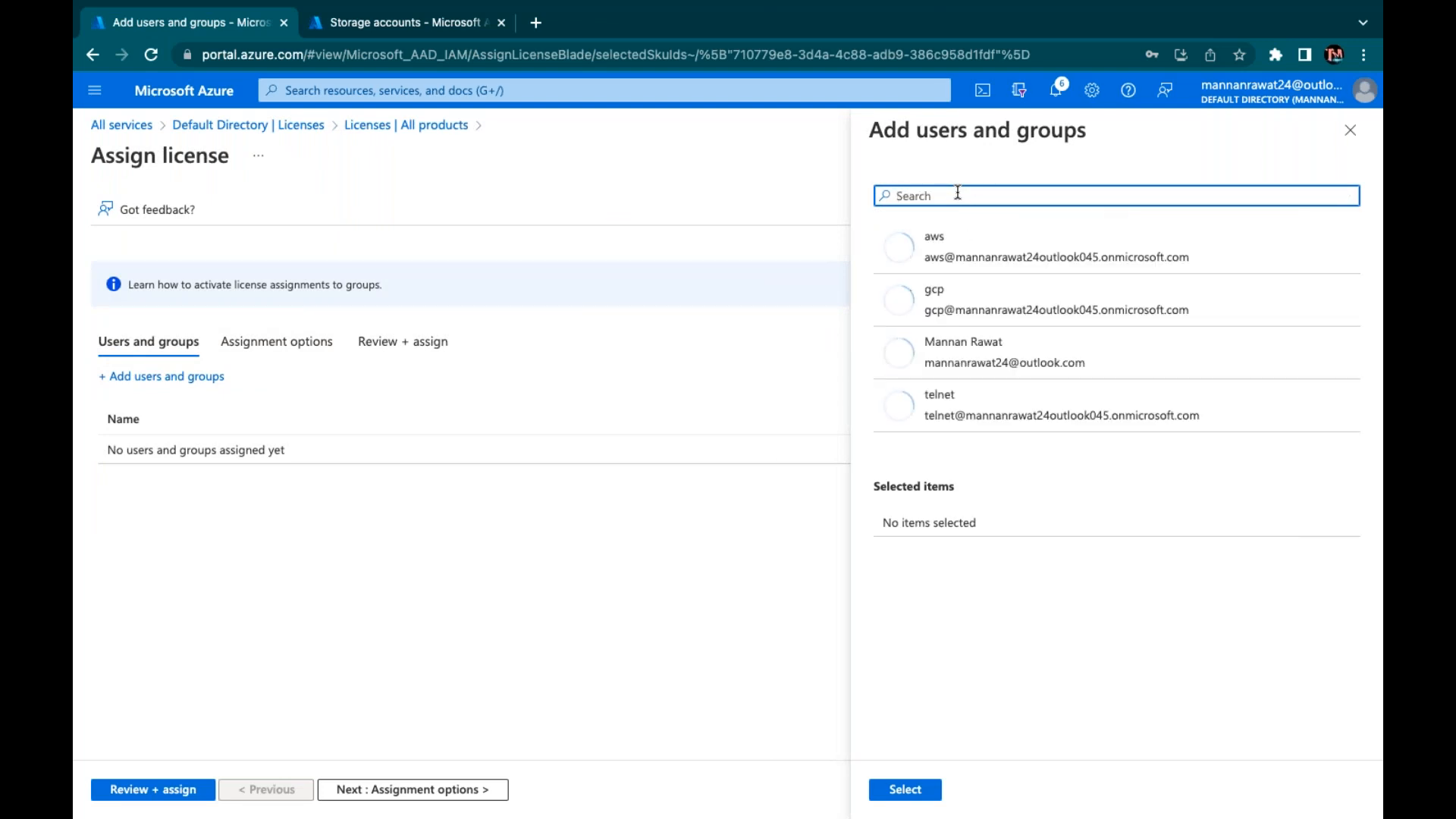
pyautogui.click(1349, 130)
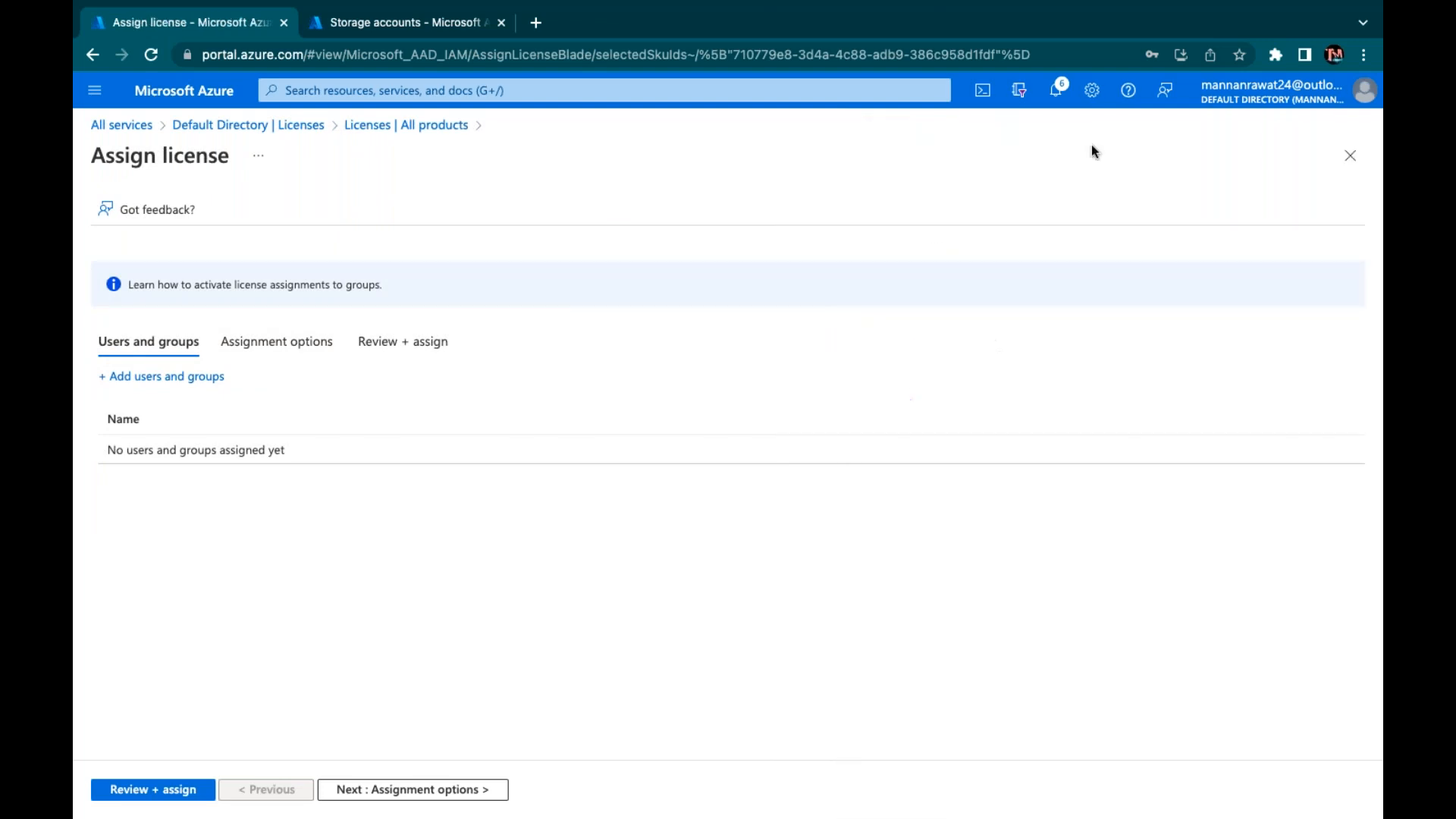
pyautogui.click(360, 125)
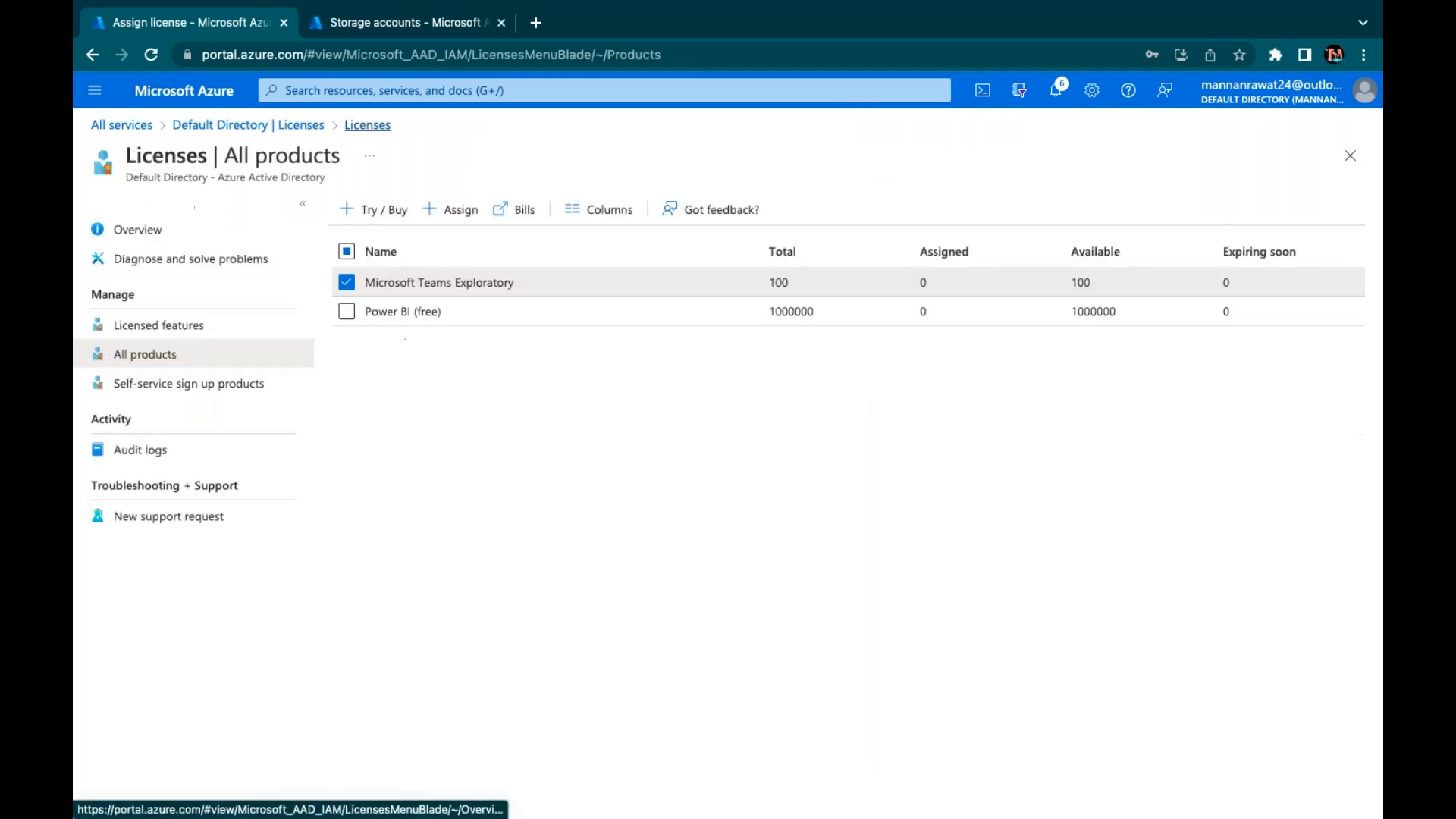
pyautogui.click(347, 311)
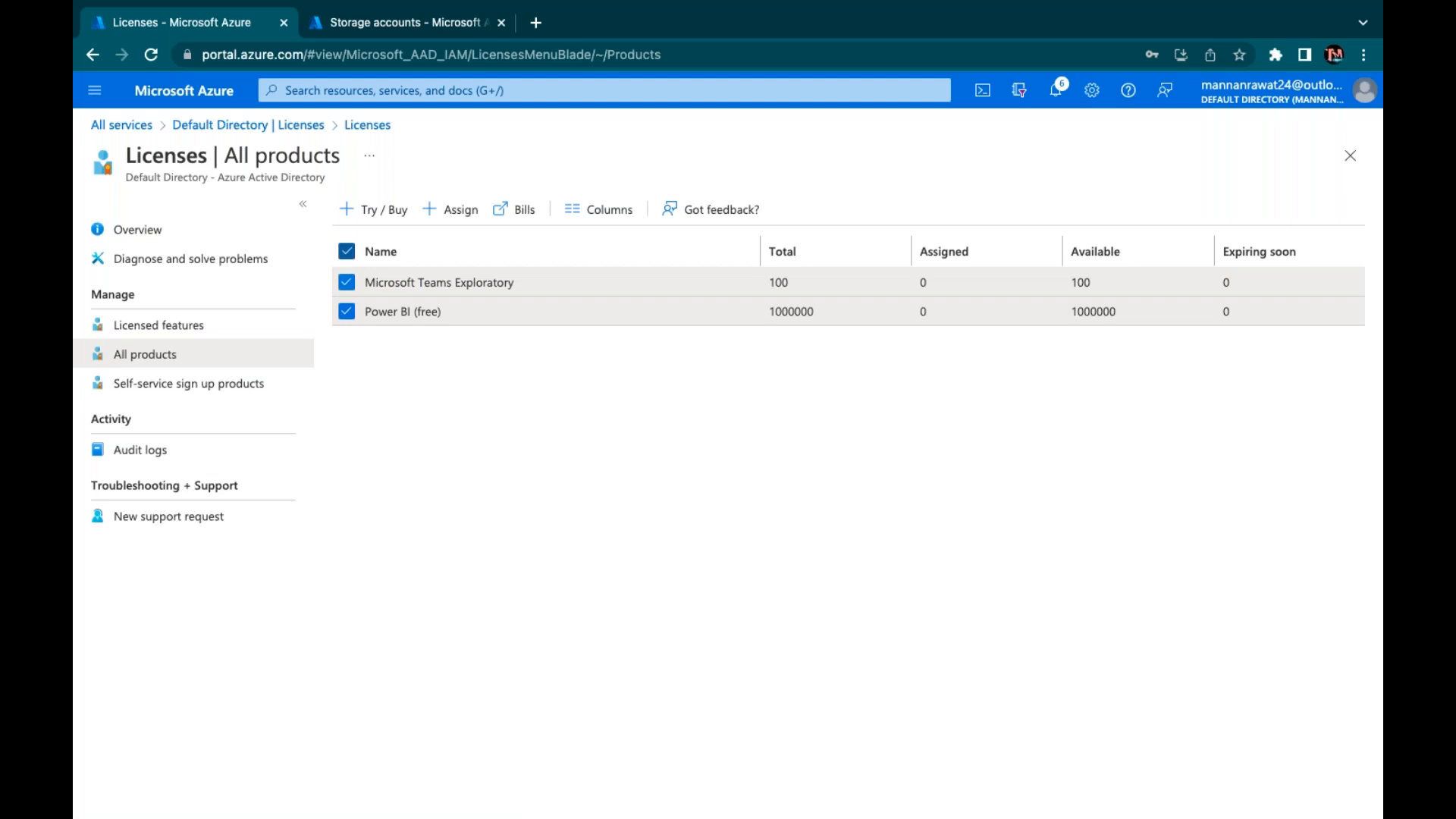
pyautogui.click(354, 319)
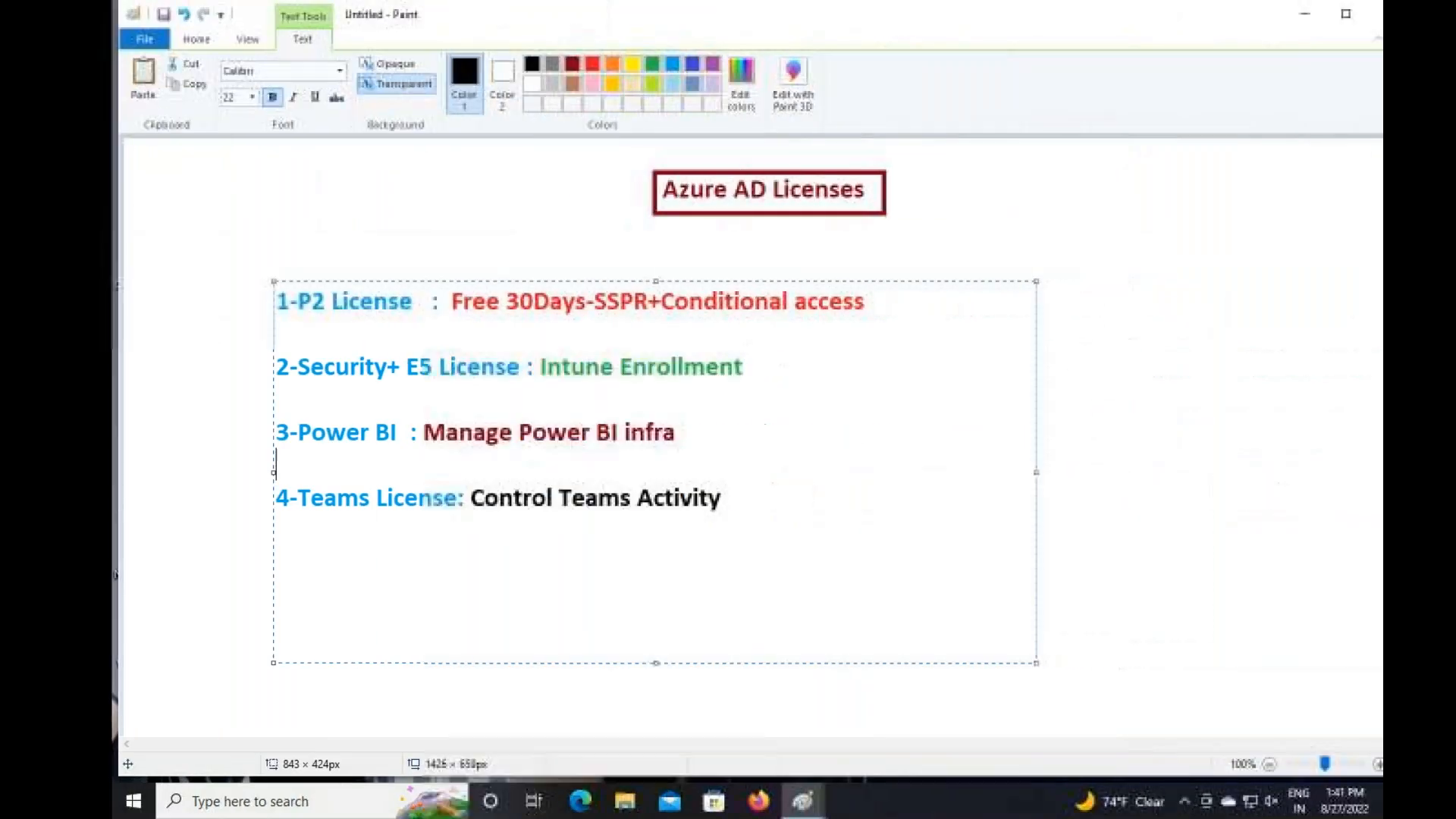
# Minimise both Paint windows, the license notes and the Azure AD Topics drawing
pyautogui.click(1264, 14)
pyautogui.click(1264, 15)
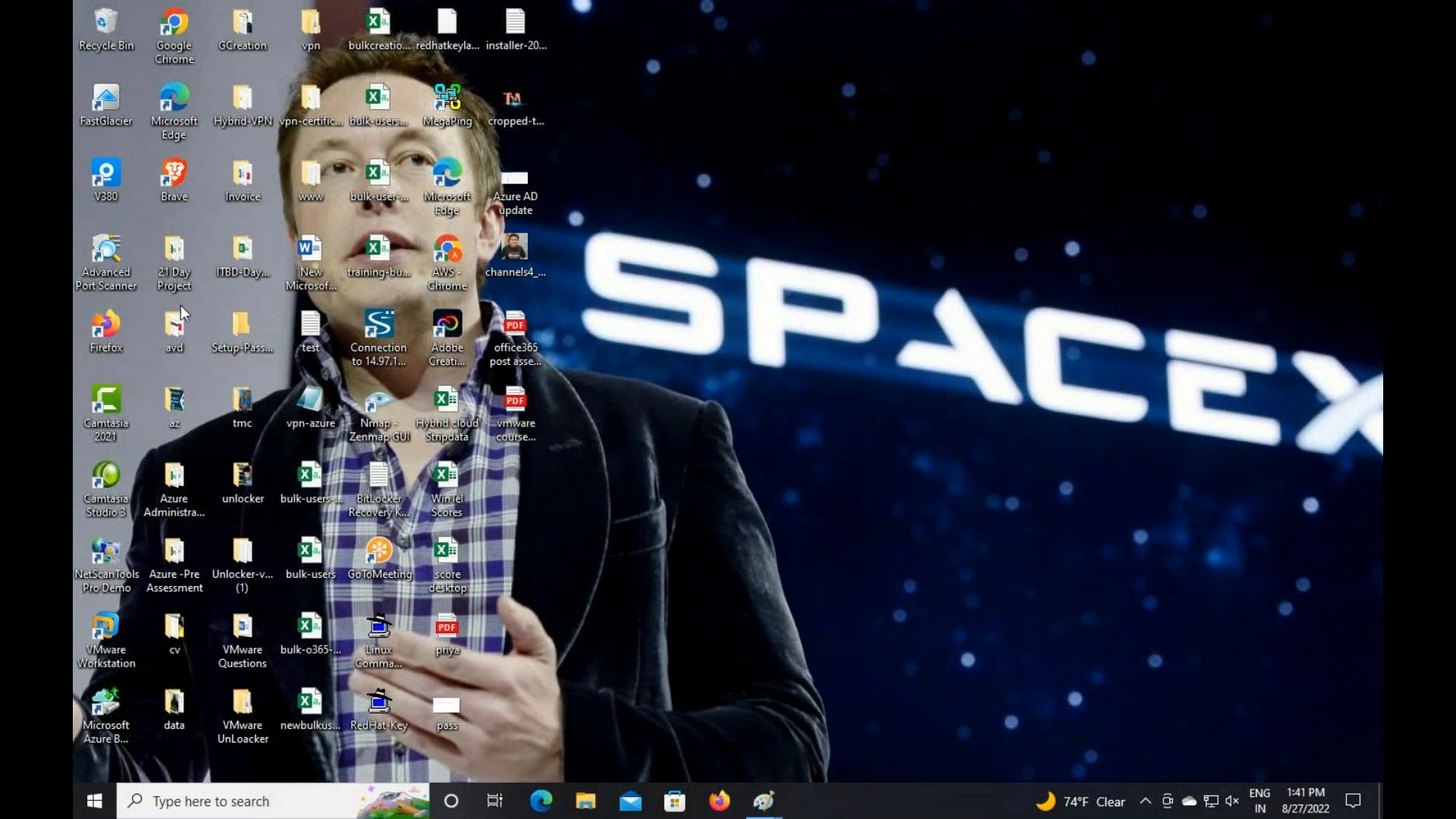
# Launch Chrome from the desktop icon, go to portal.azure.com and pick the first listed account
pyautogui.doubleClick(450, 236)
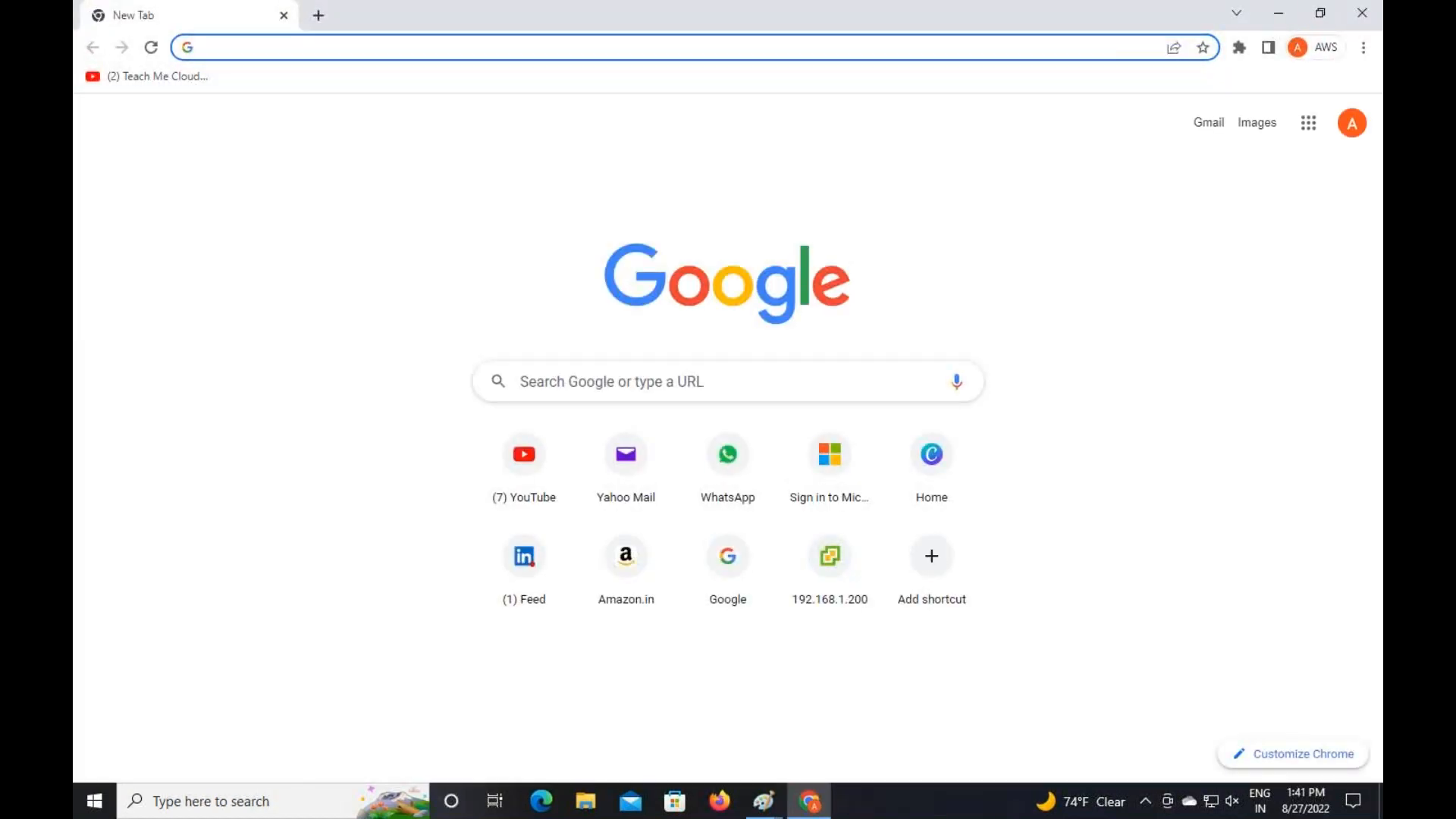
pyautogui.write('portal.azure.com')
pyautogui.press('Return')
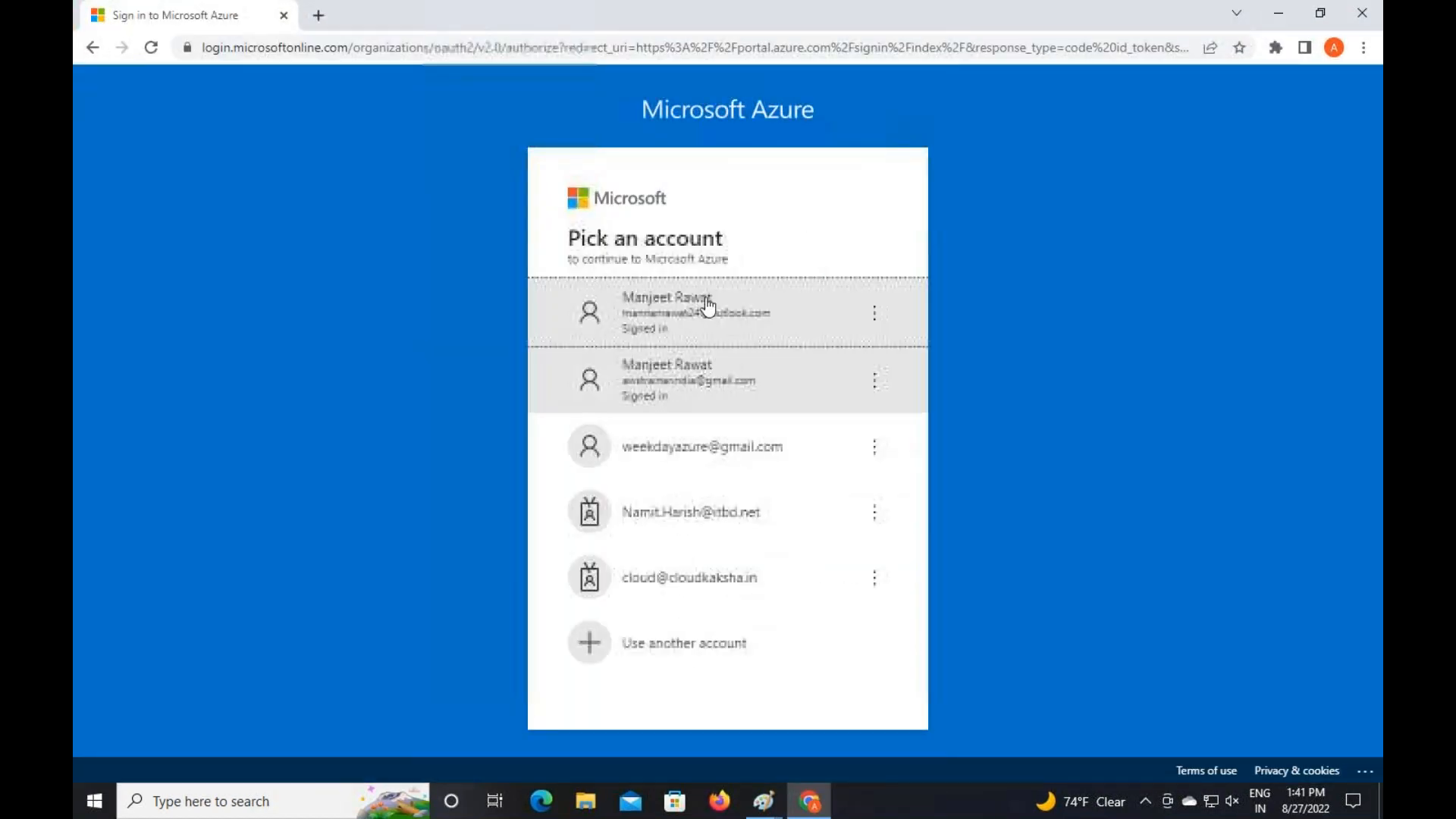
pyautogui.click(706, 300)
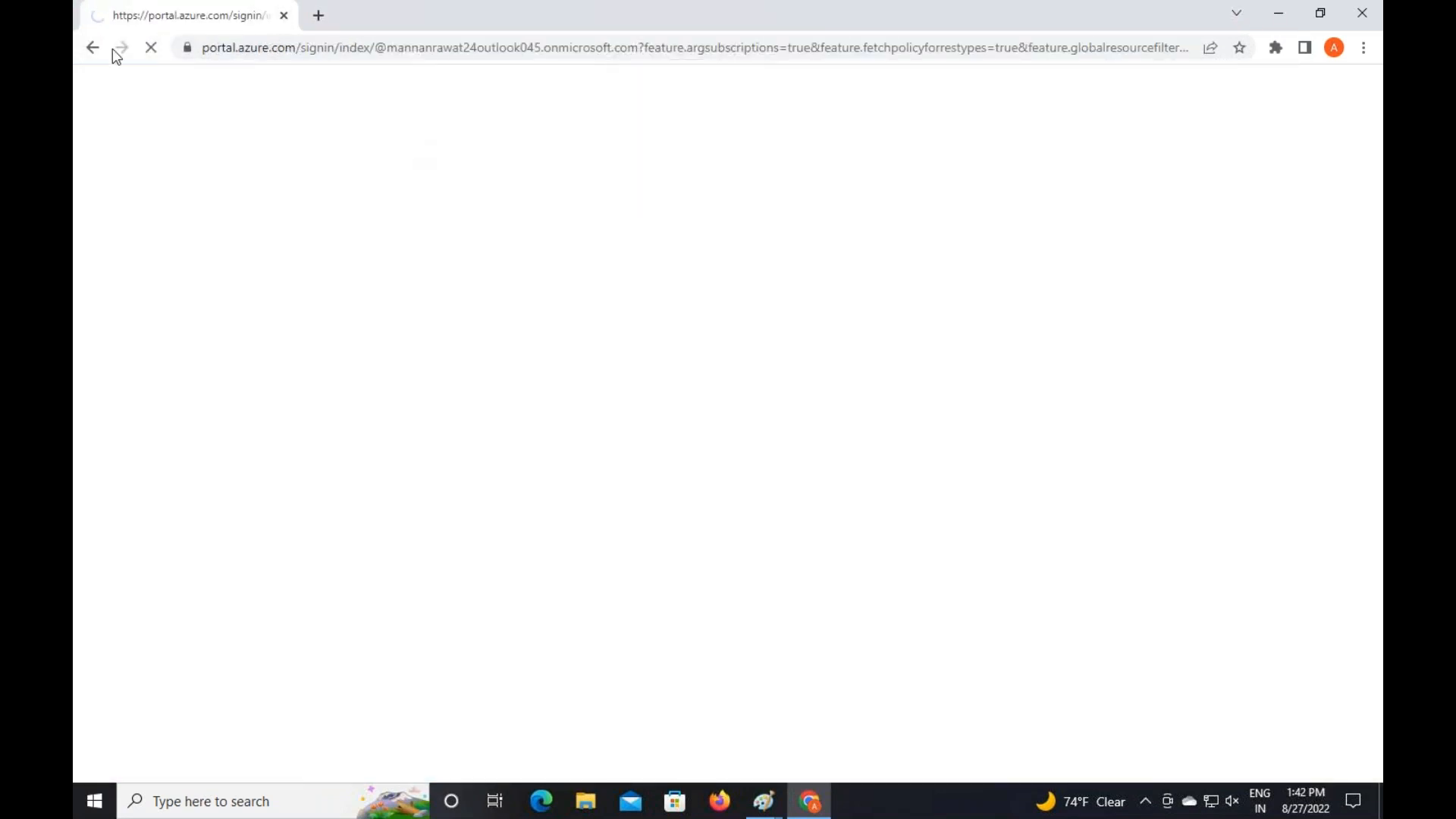
# Go back and start entering portal.office.com in the address bar
pyautogui.click(90, 50)
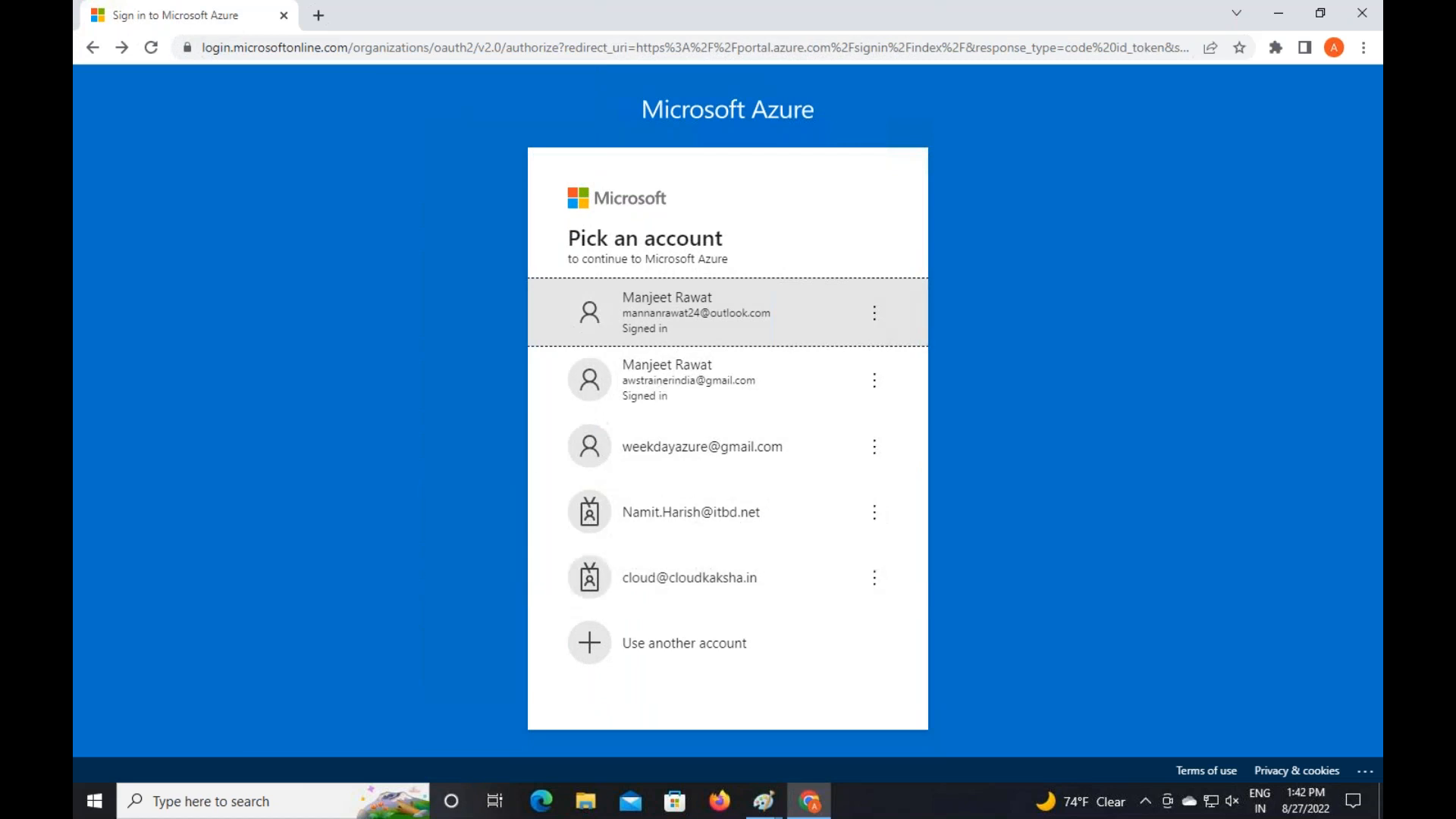
pyautogui.click(381, 48)
pyautogui.write('portal.azure.com')
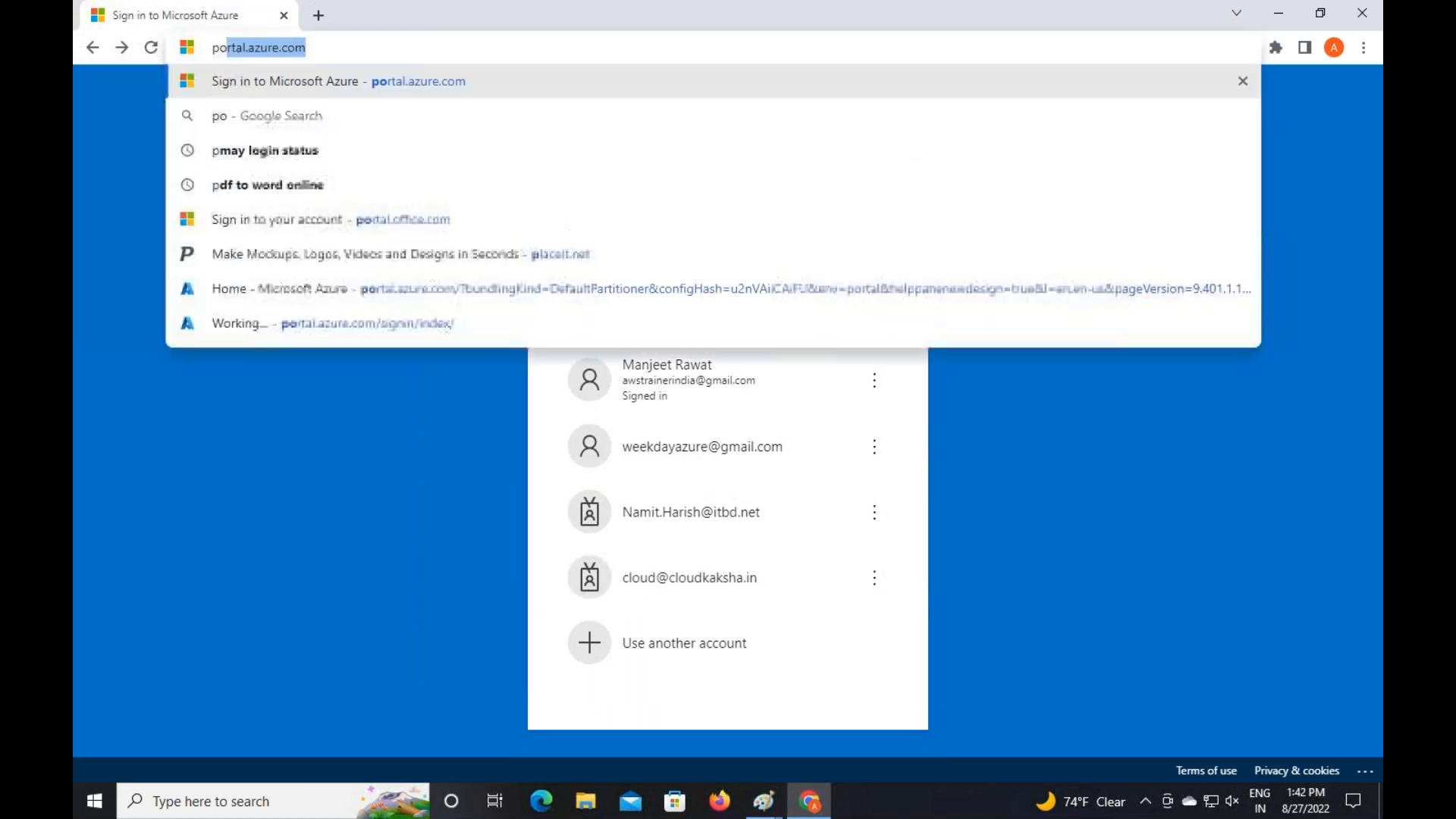
pyautogui.write('l.o')
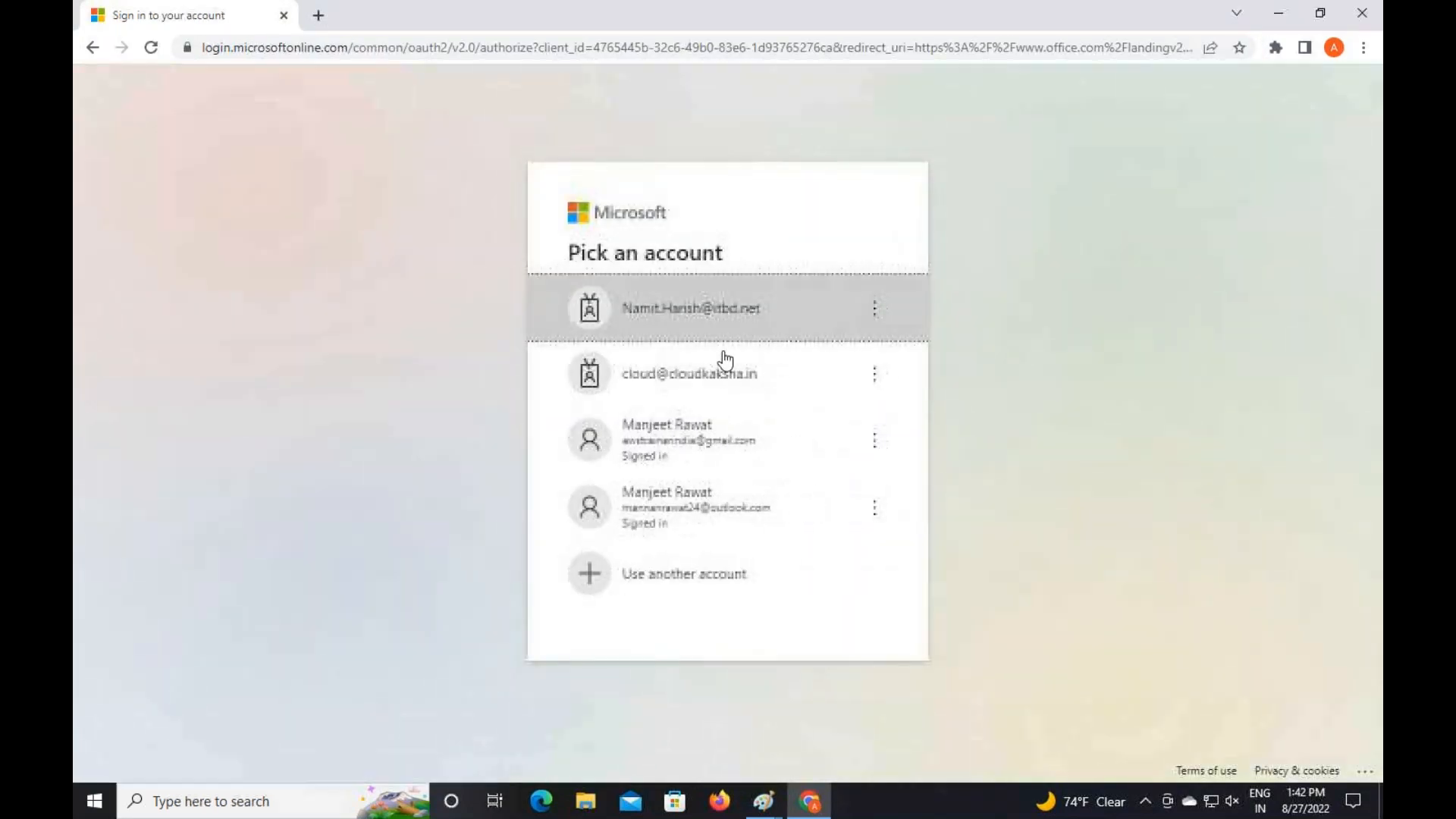
# Sign in with a different account, correcting the email address and submitting the password
pyautogui.click(709, 580)
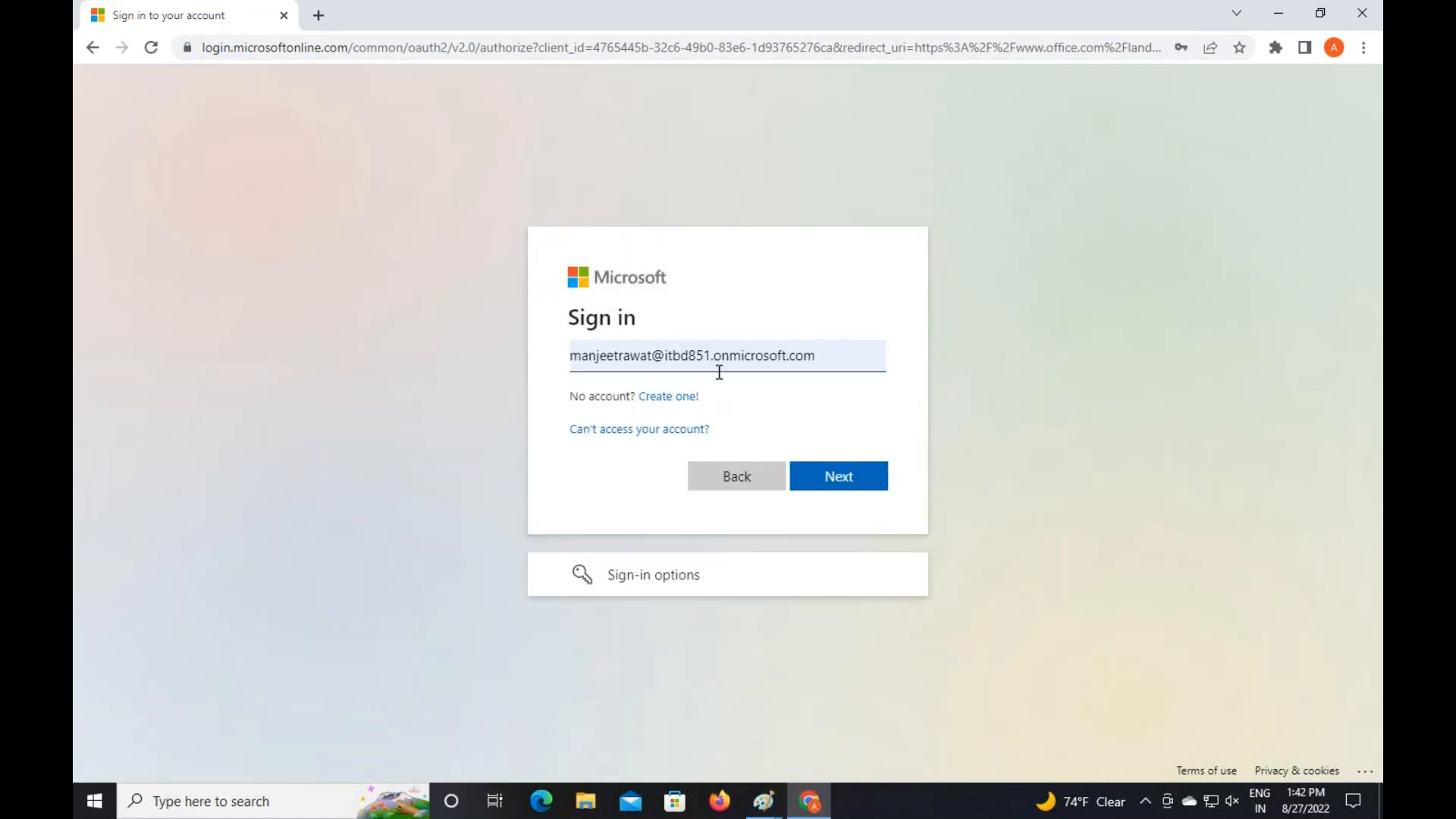
pyautogui.click(705, 349)
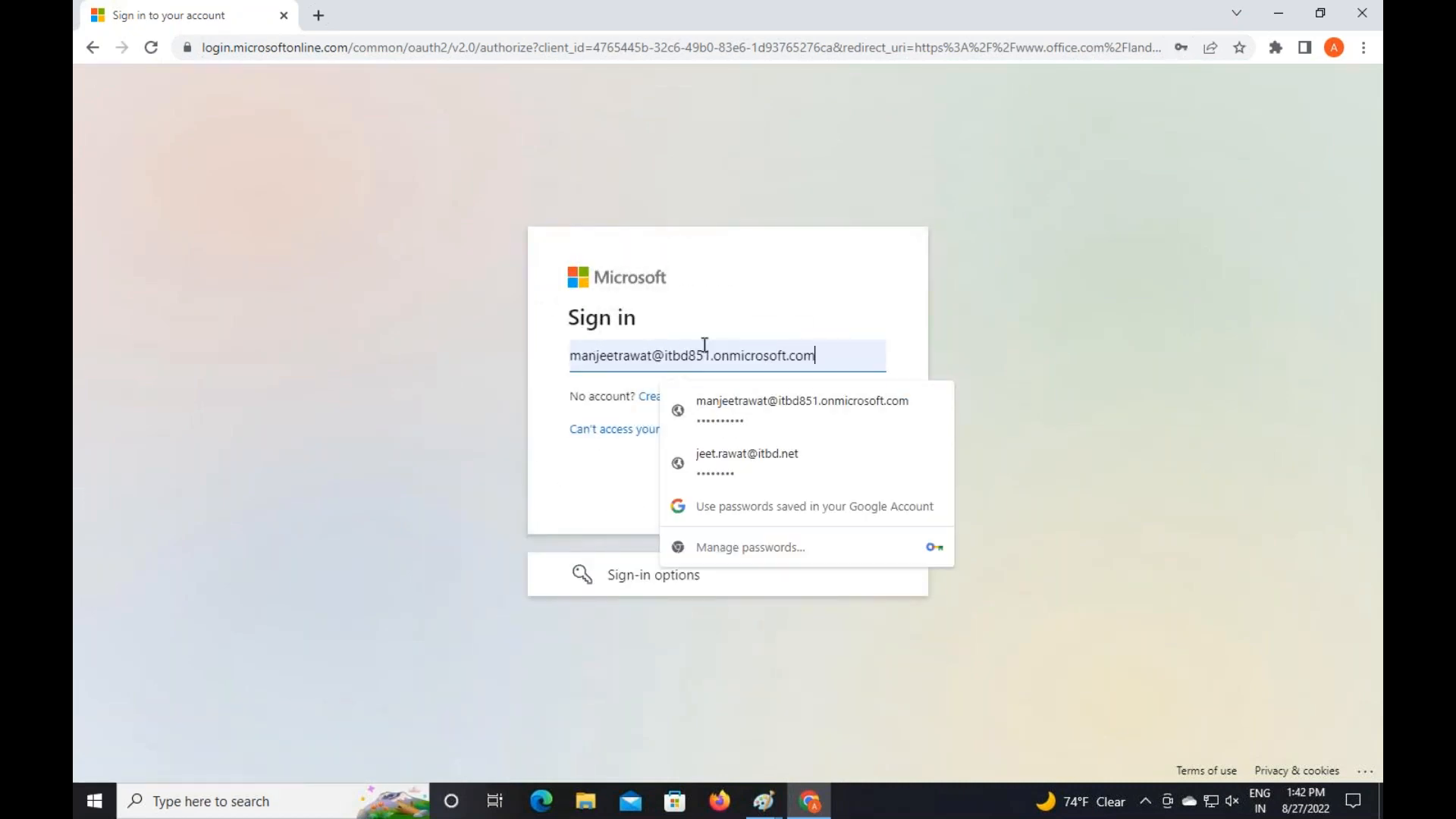
pyautogui.press('BackSpace')
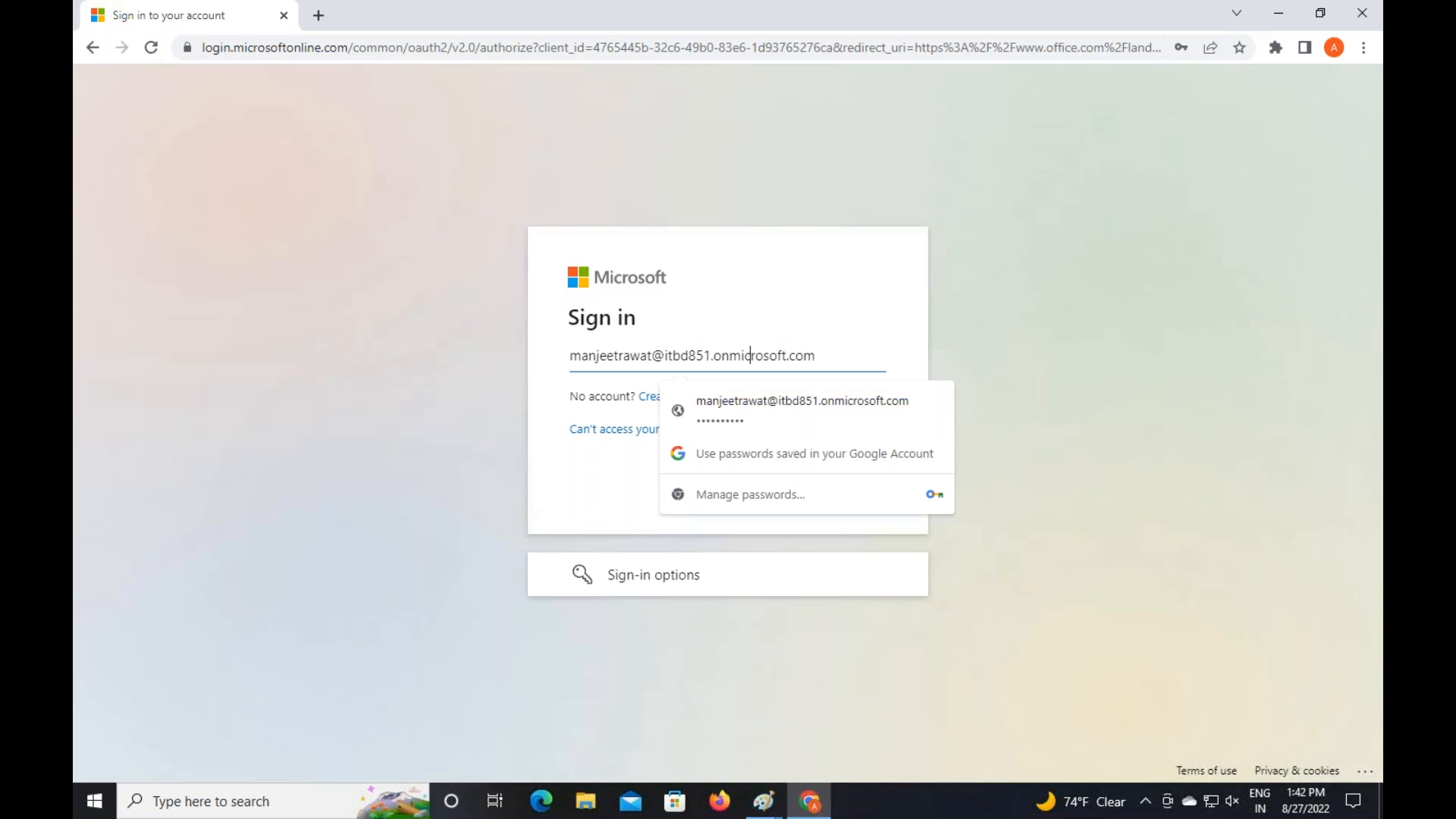
pyautogui.press('BackSpace')
pyautogui.press('BackSpace')
pyautogui.press('BackSpace')
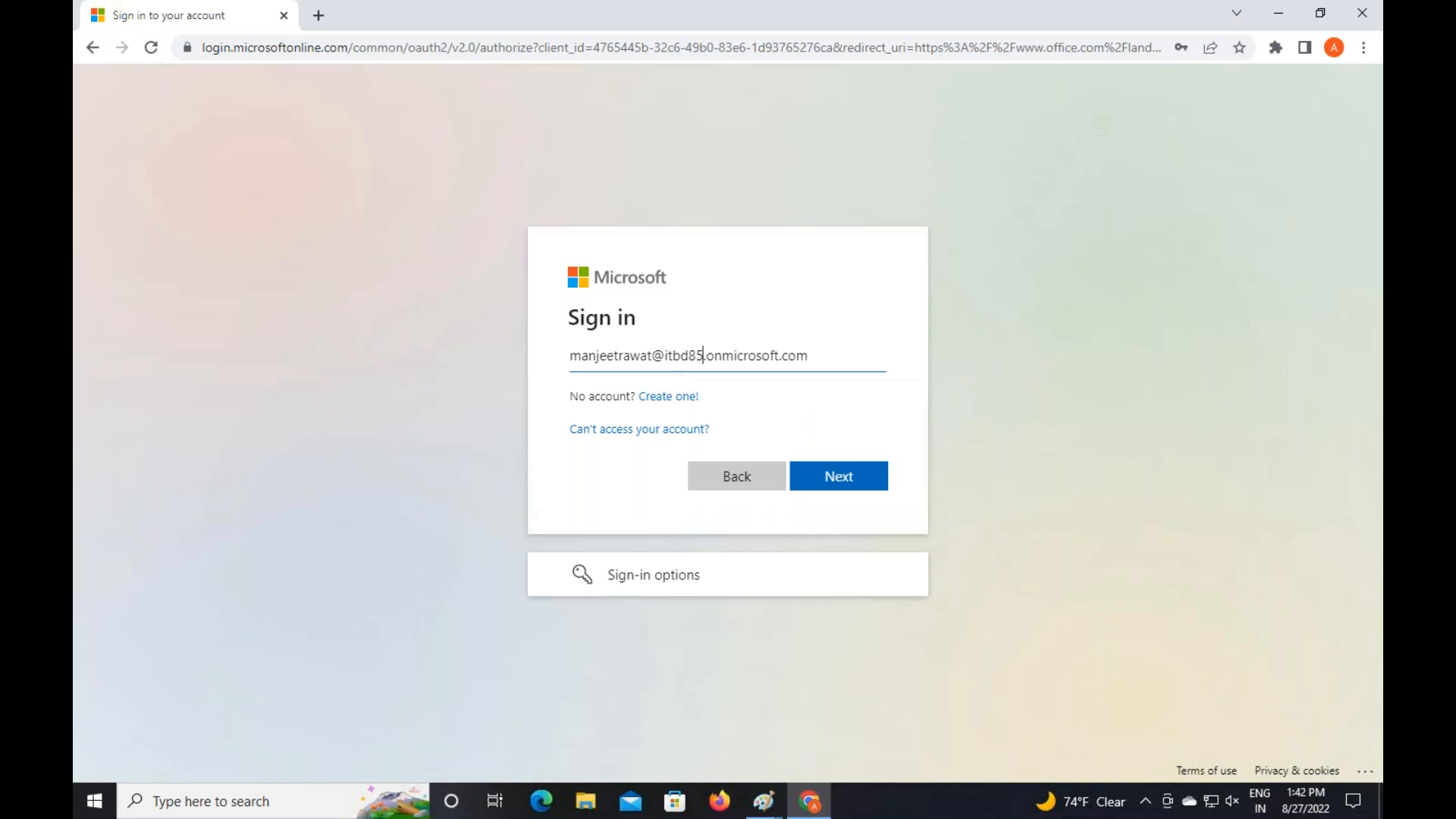
pyautogui.write('244')
pyautogui.press('Return')
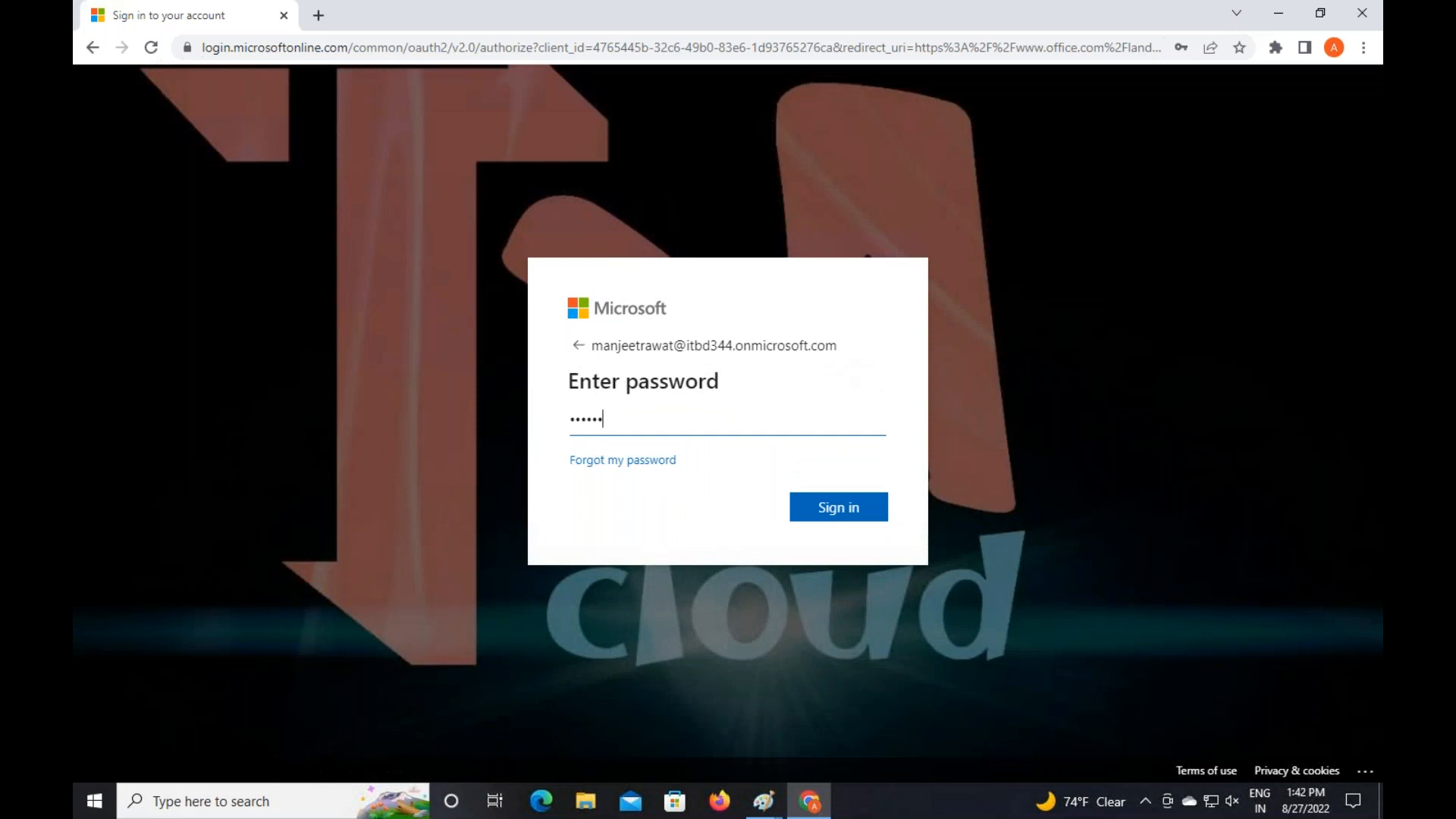
pyautogui.press('Return')
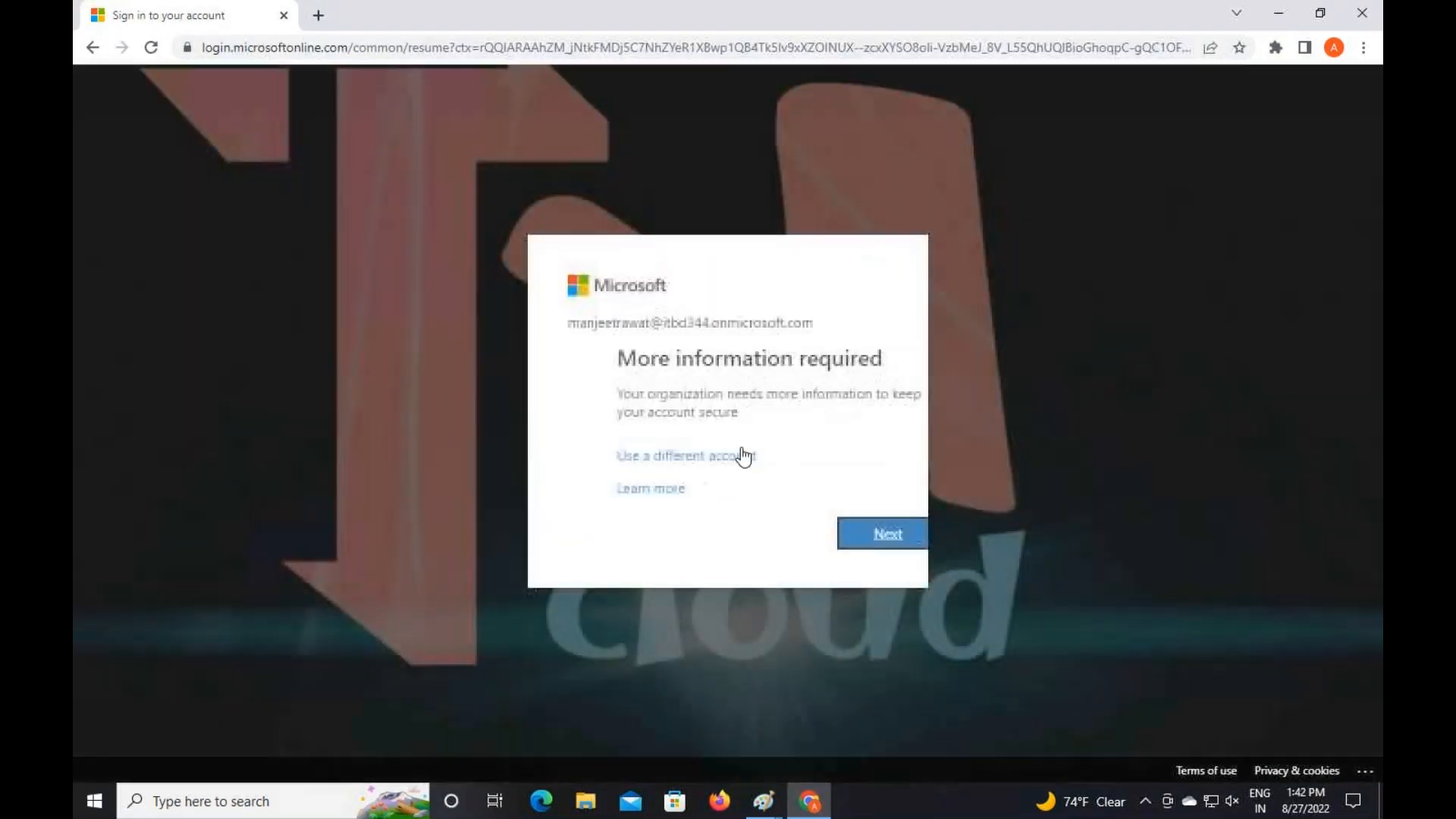
pyautogui.press('Return')
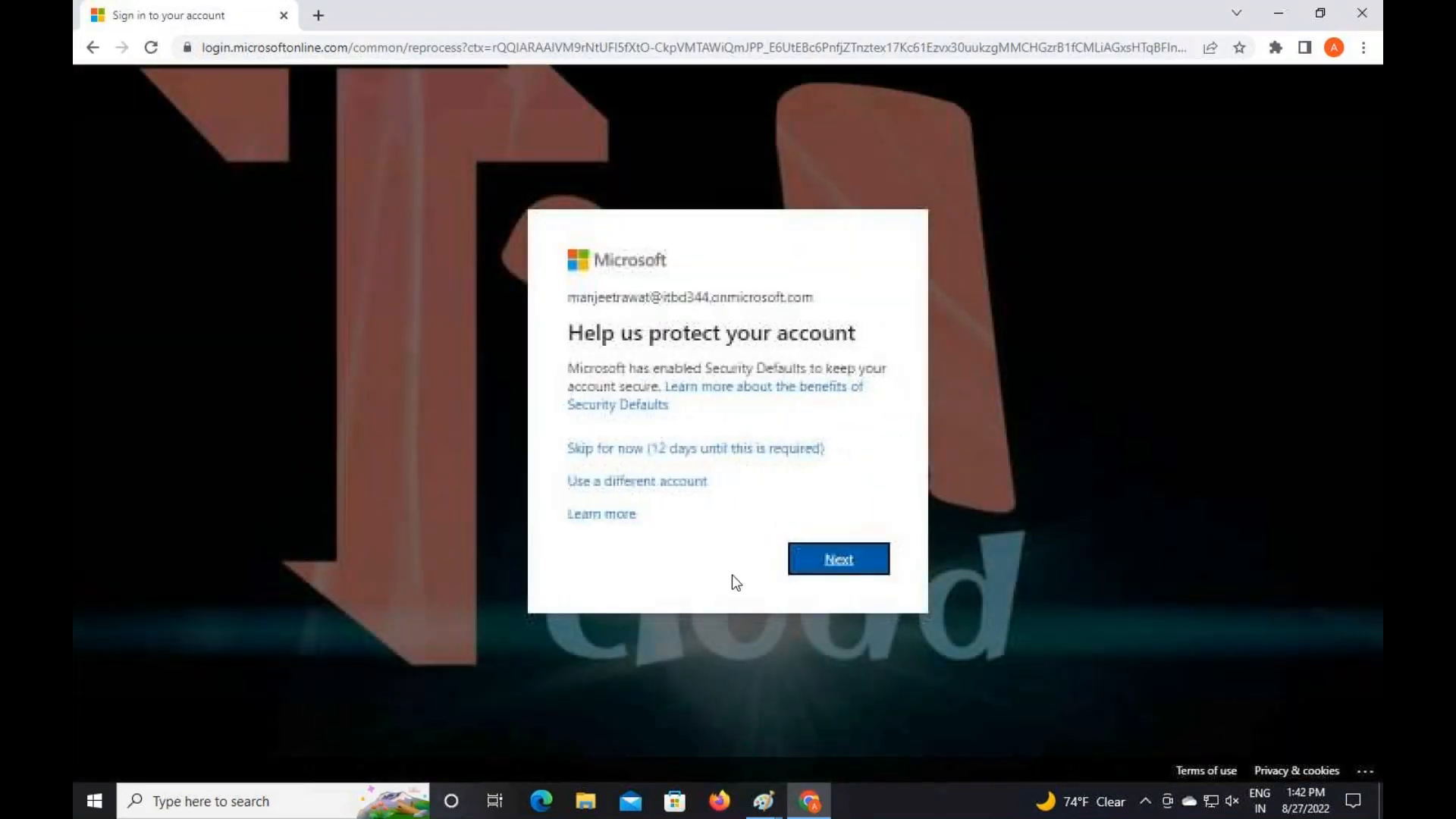
# Skip security setup, stay signed in, choose the work account and skip authenticator setup again
pyautogui.click(695, 449)
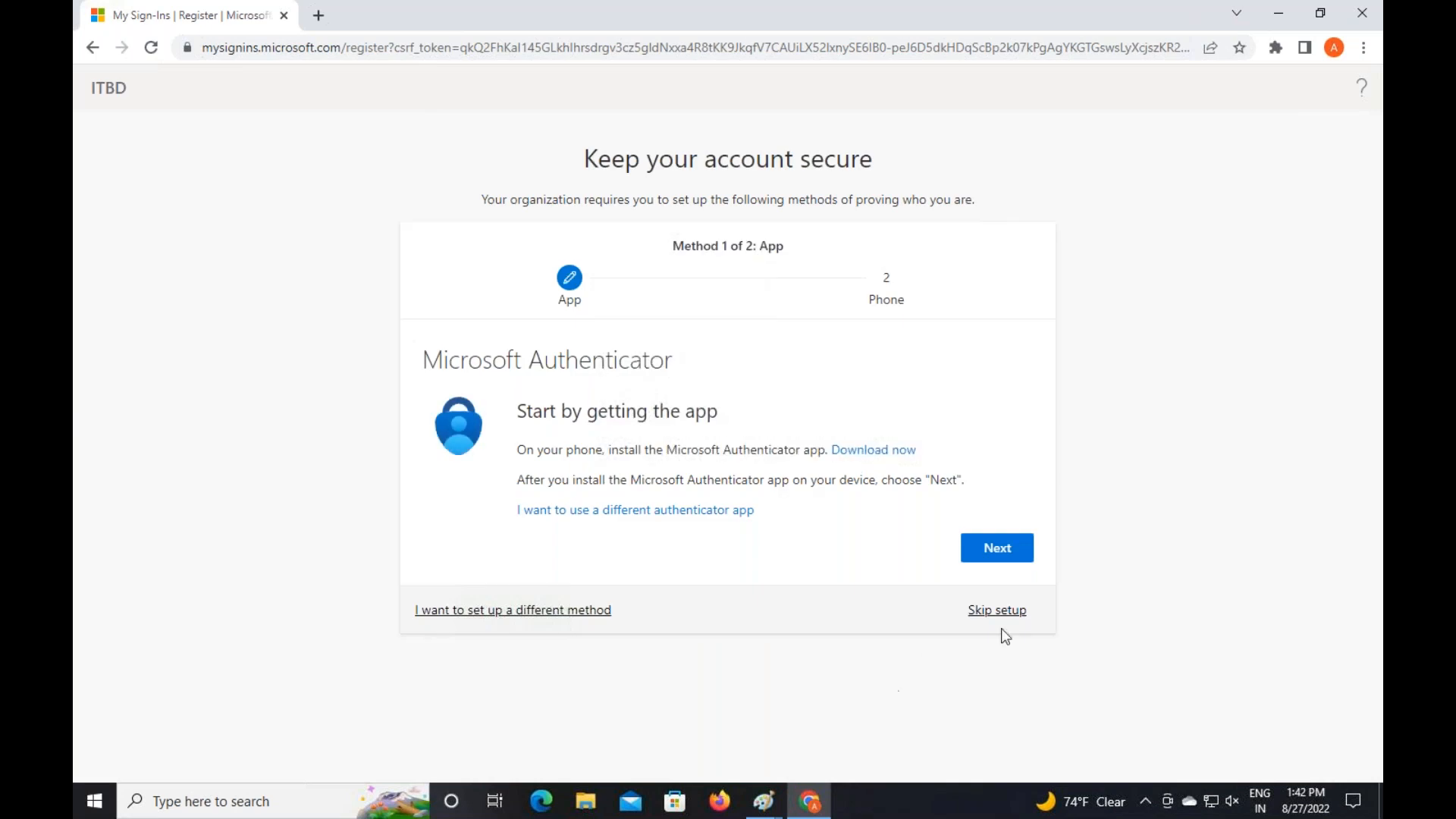
pyautogui.click(1002, 610)
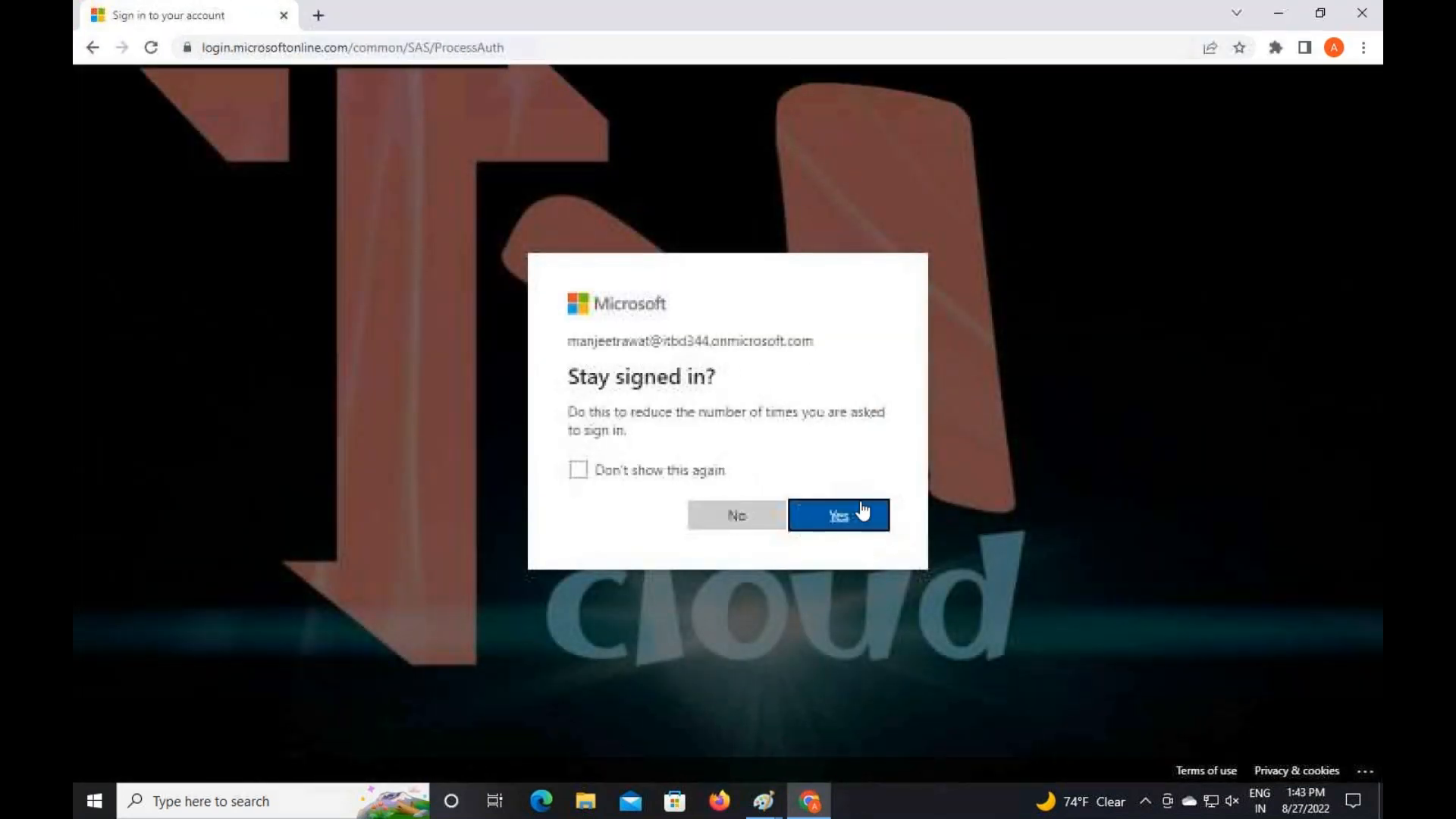
pyautogui.click(862, 511)
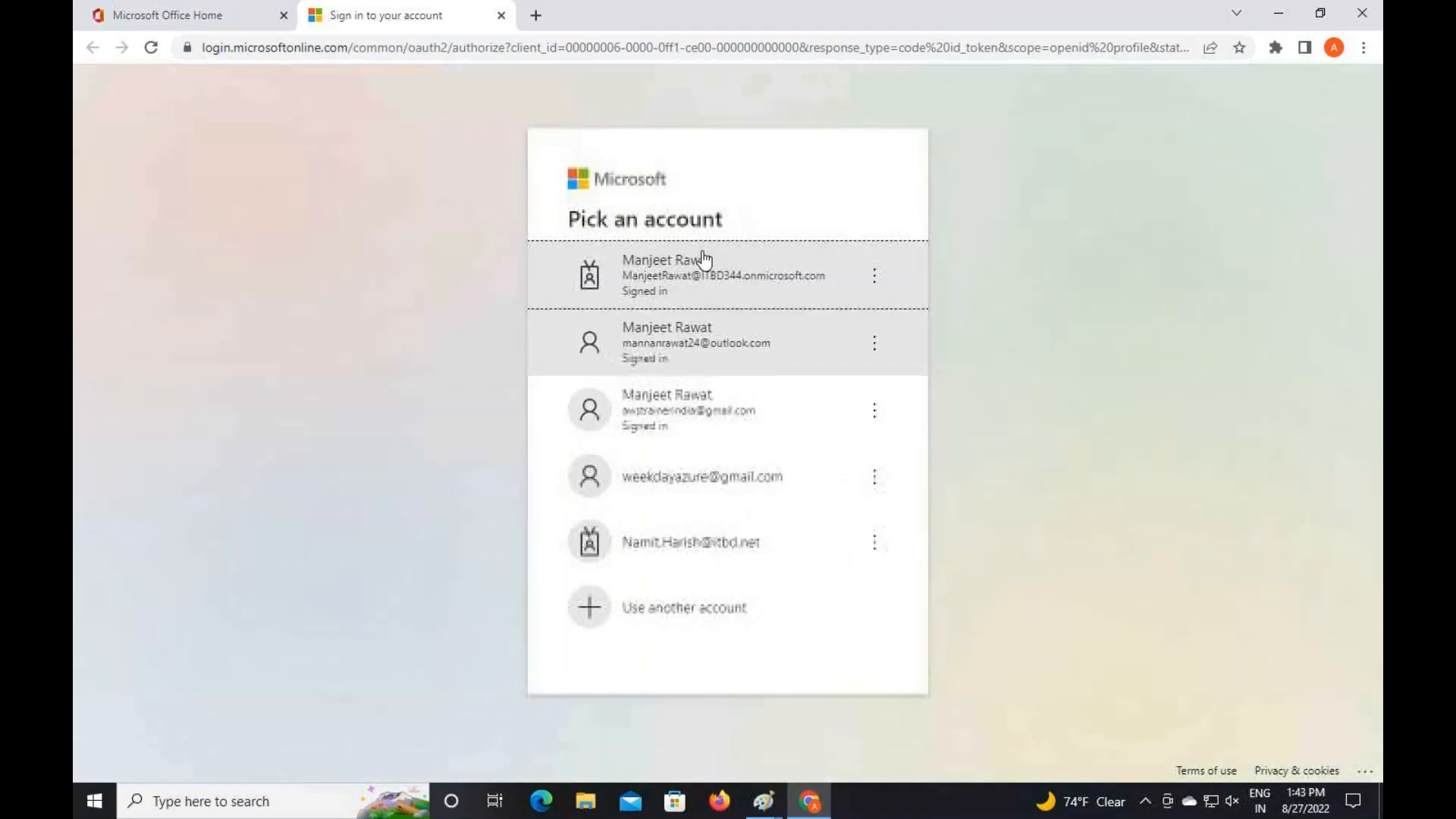
pyautogui.click(710, 267)
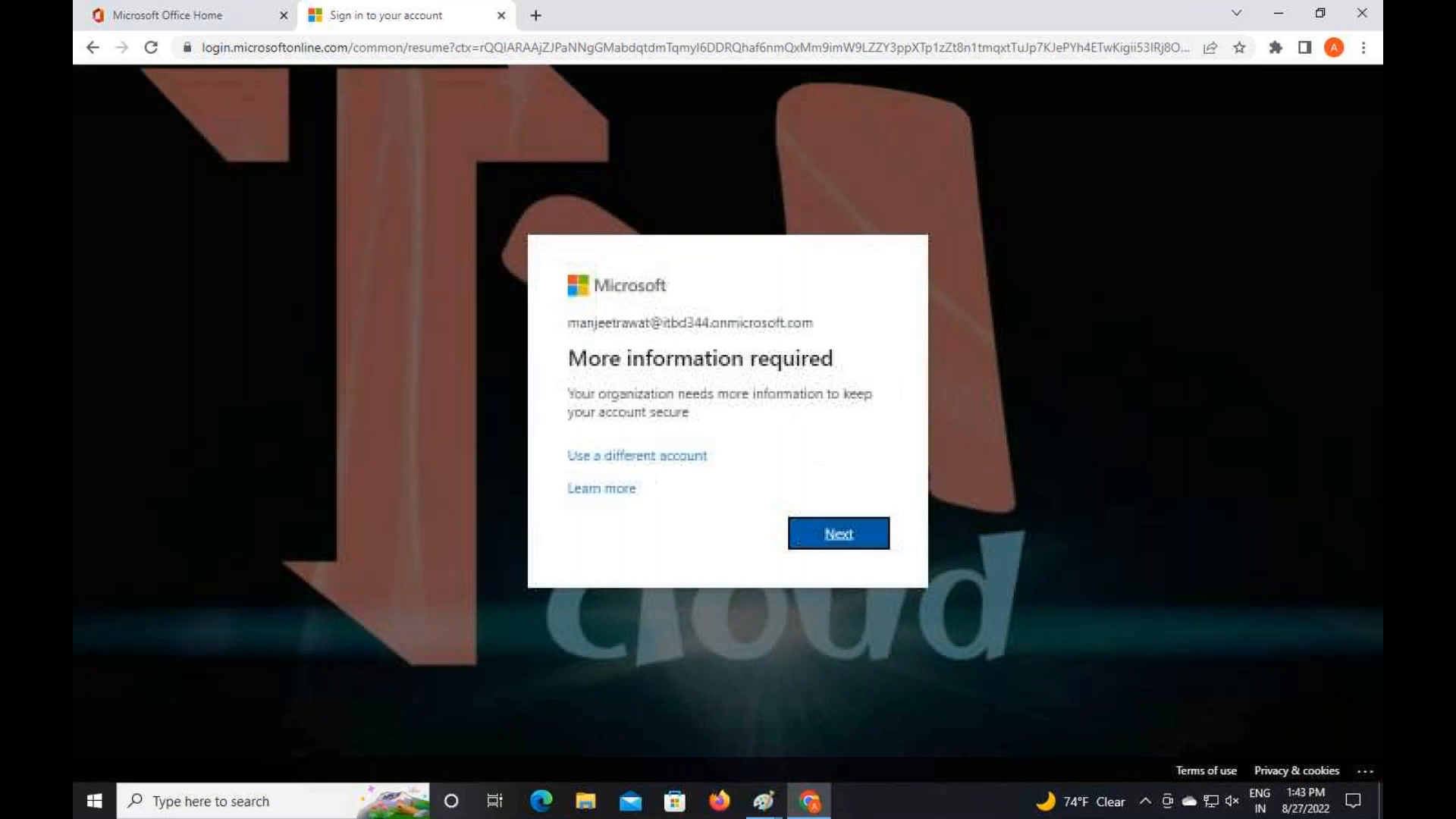
pyautogui.click(838, 540)
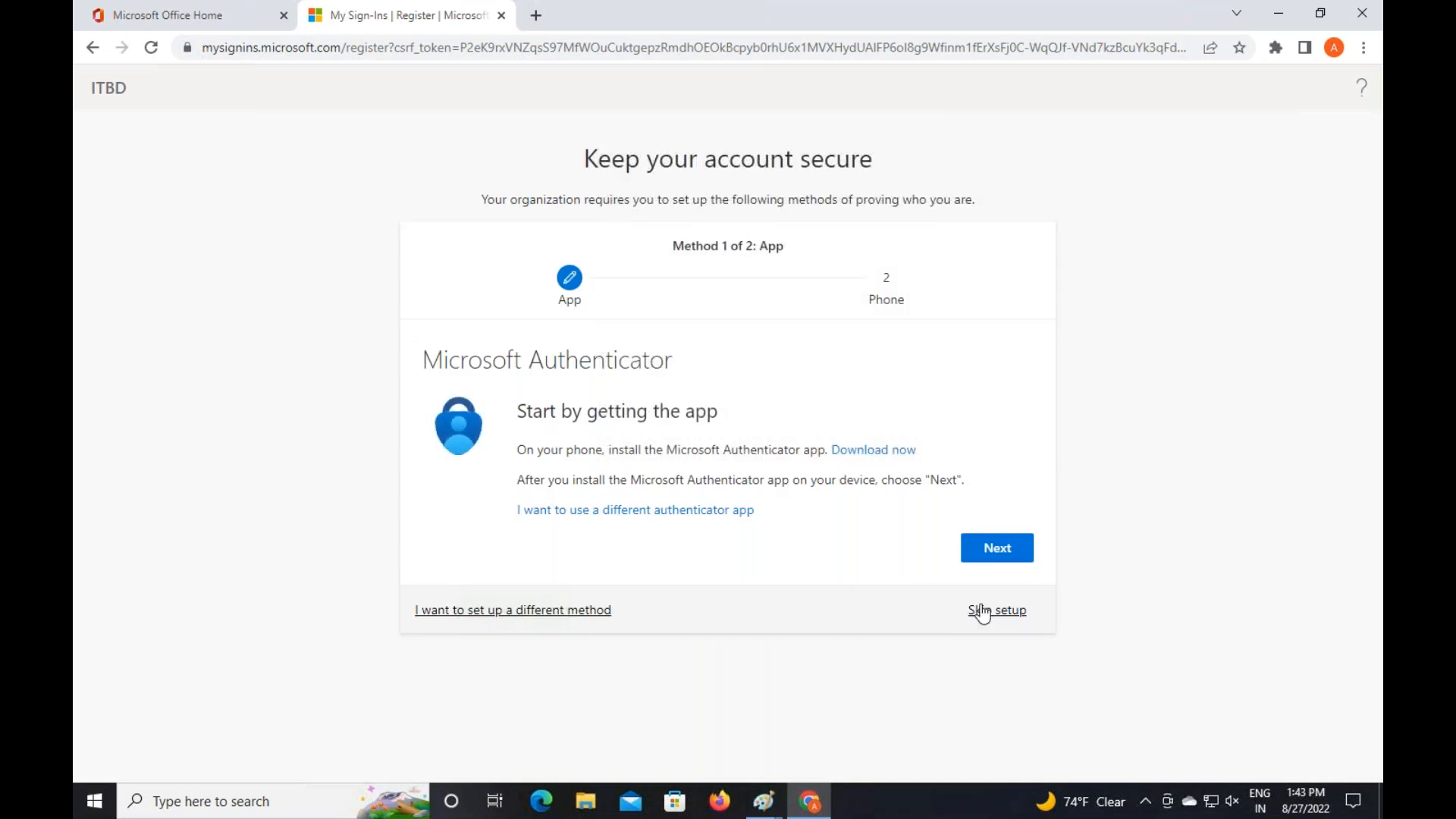
pyautogui.click(982, 610)
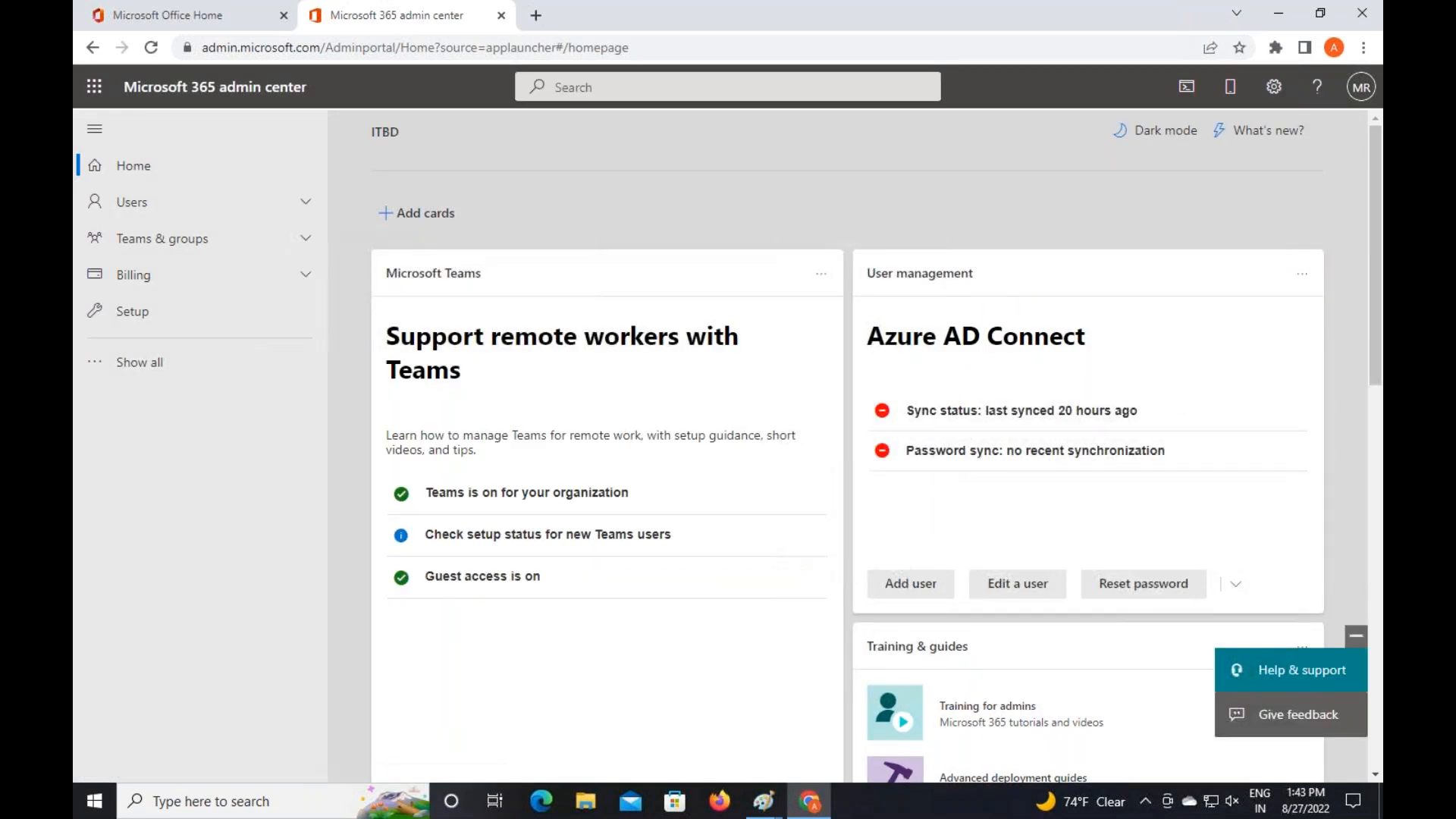
# Open Azure Active Directory from the full admin centers list and skip past the sign-in setup prompts
pyautogui.click(131, 367)
pyautogui.scroll(-2, 150, 758)
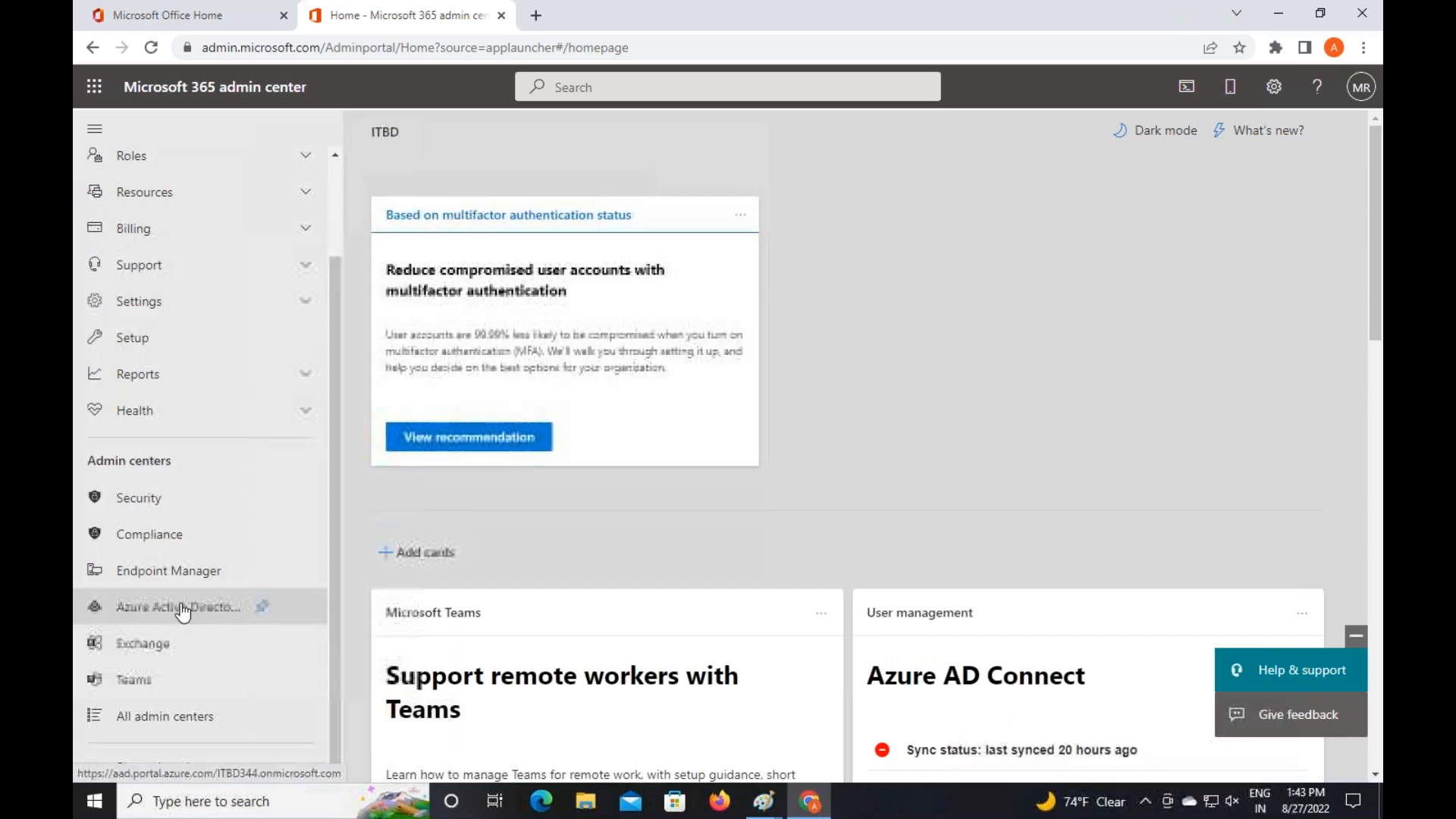
pyautogui.click(178, 605)
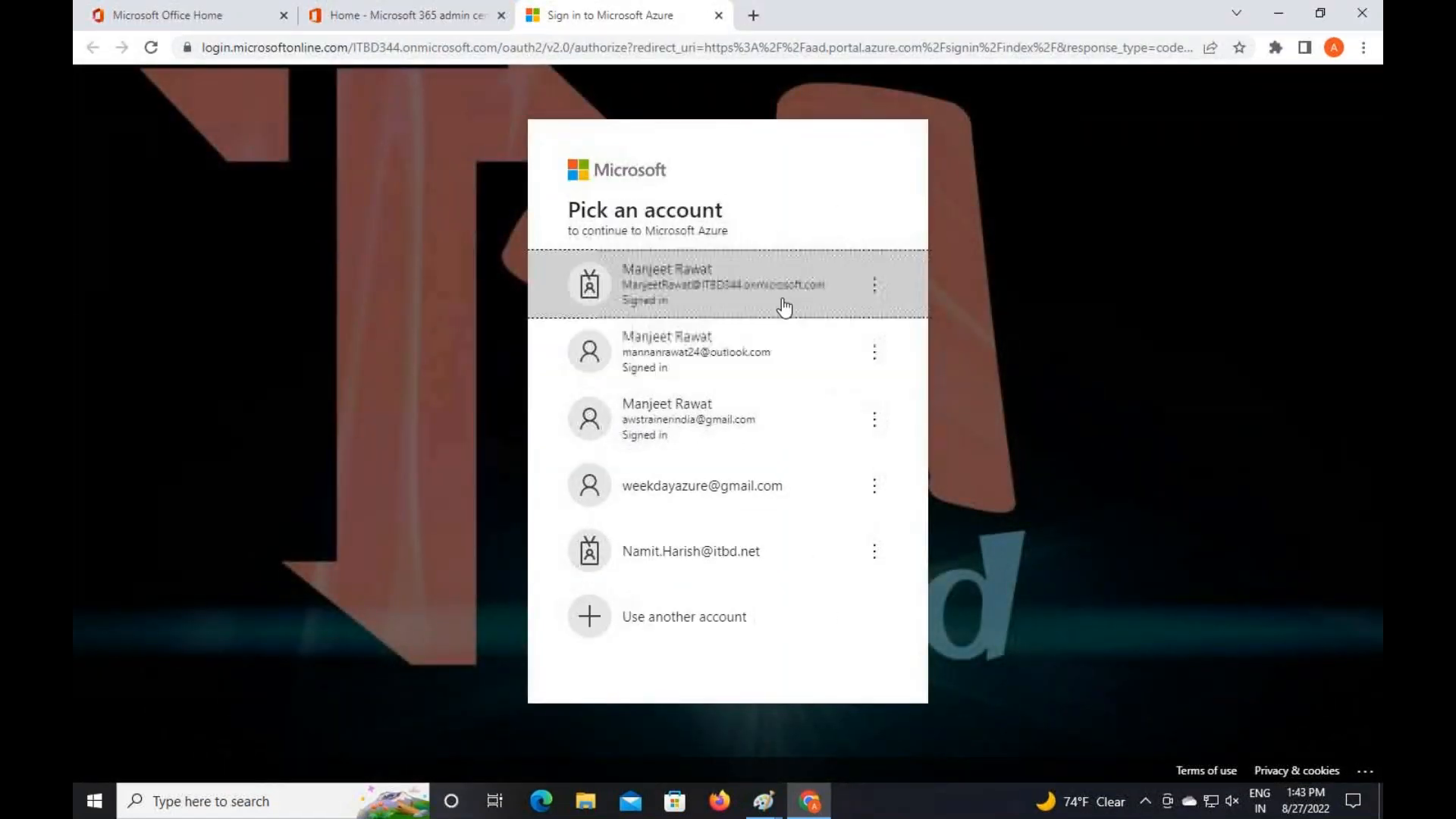
pyautogui.click(783, 306)
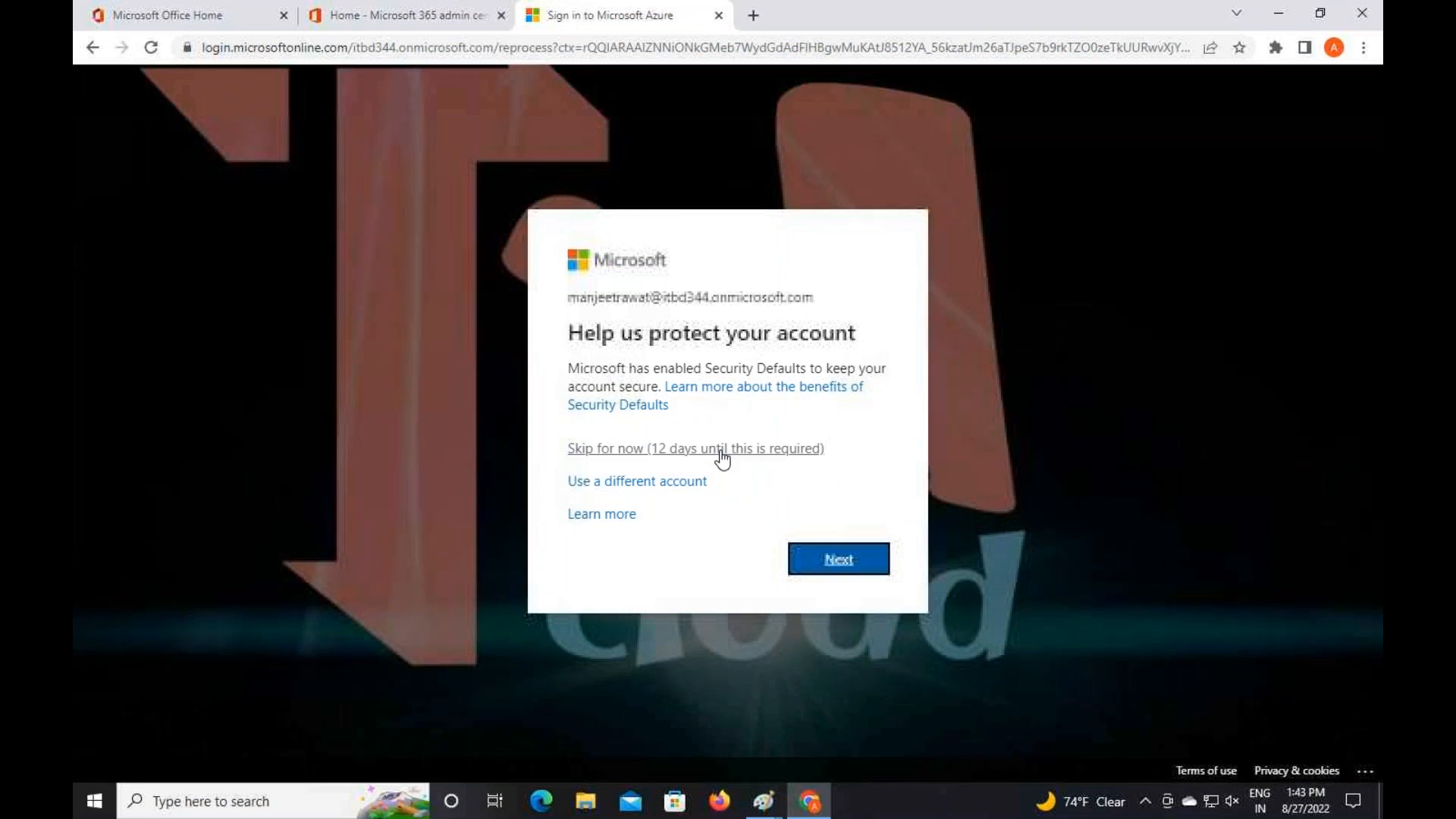
pyautogui.click(722, 455)
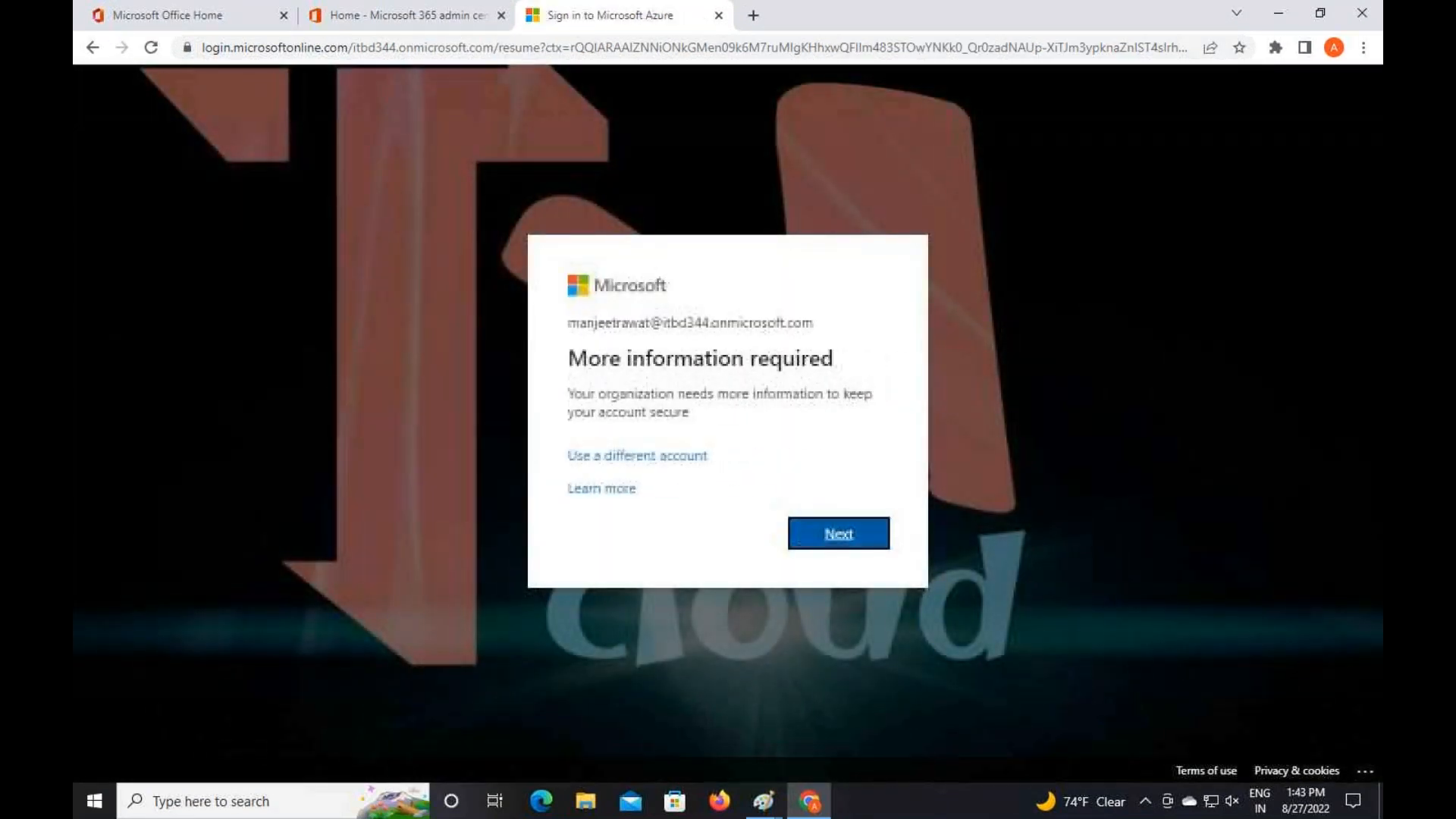
pyautogui.click(823, 543)
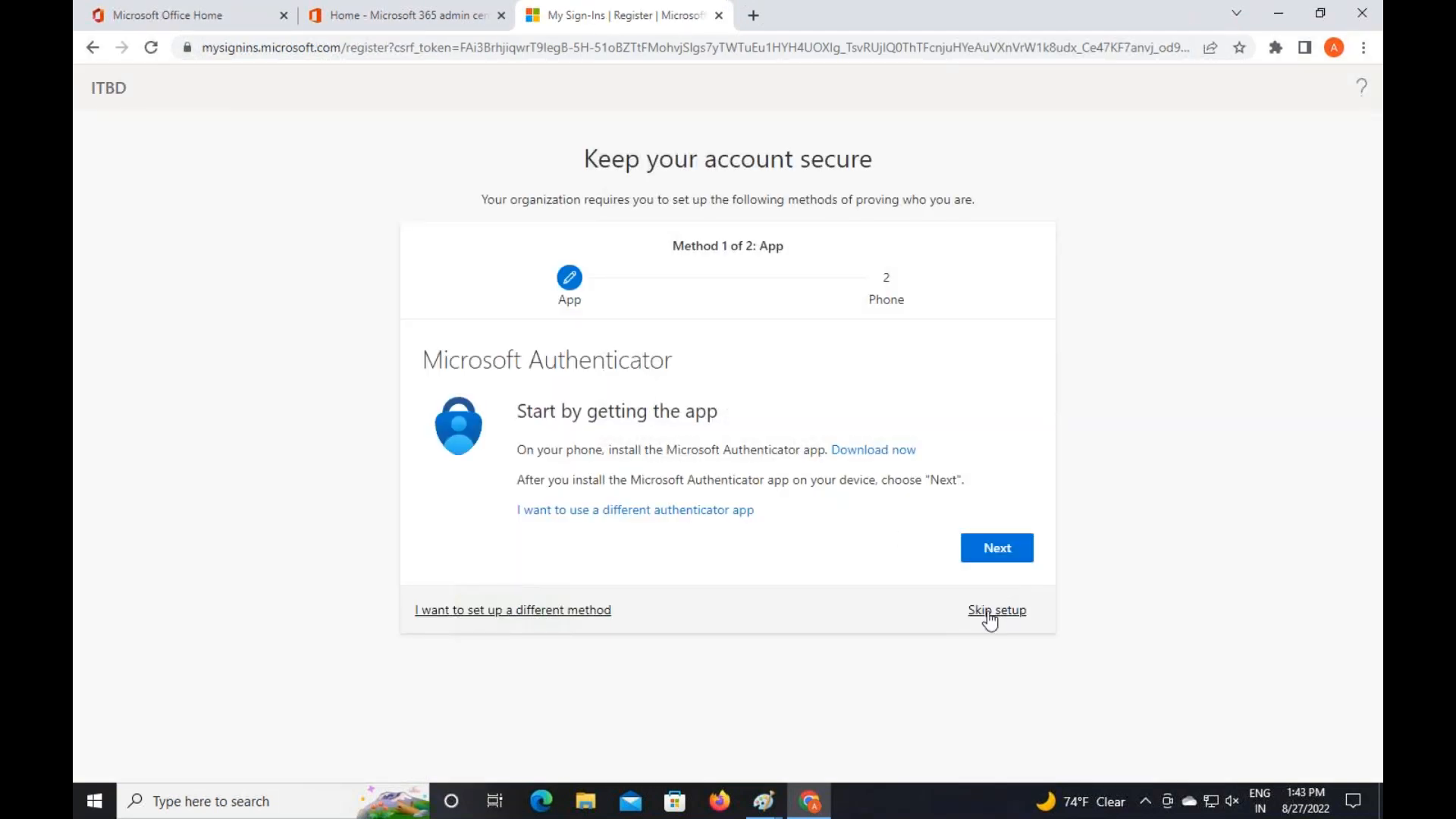
pyautogui.click(988, 614)
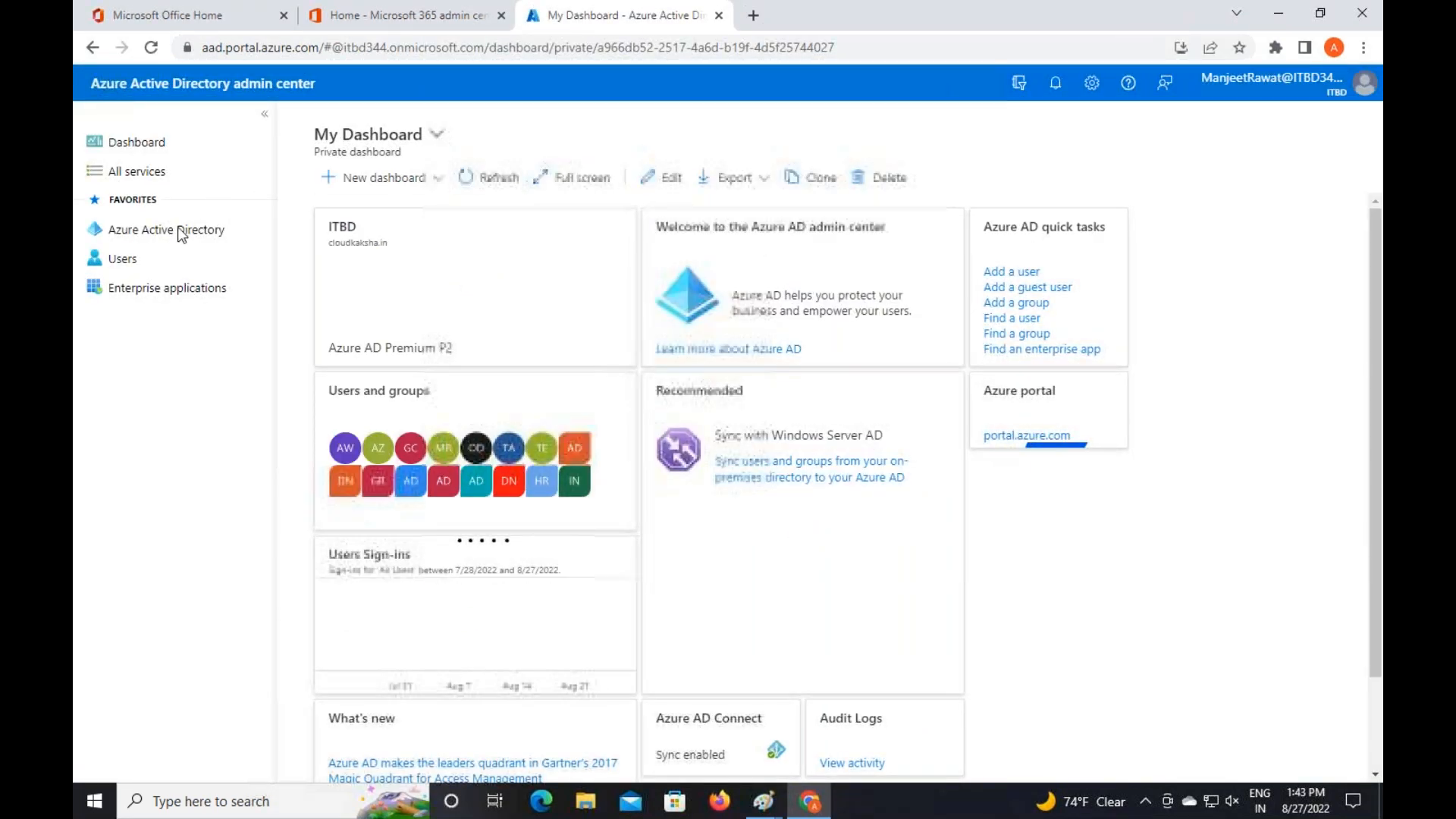
# Navigate the ITBD directory to its Groups list and begin a New group
pyautogui.click(145, 231)
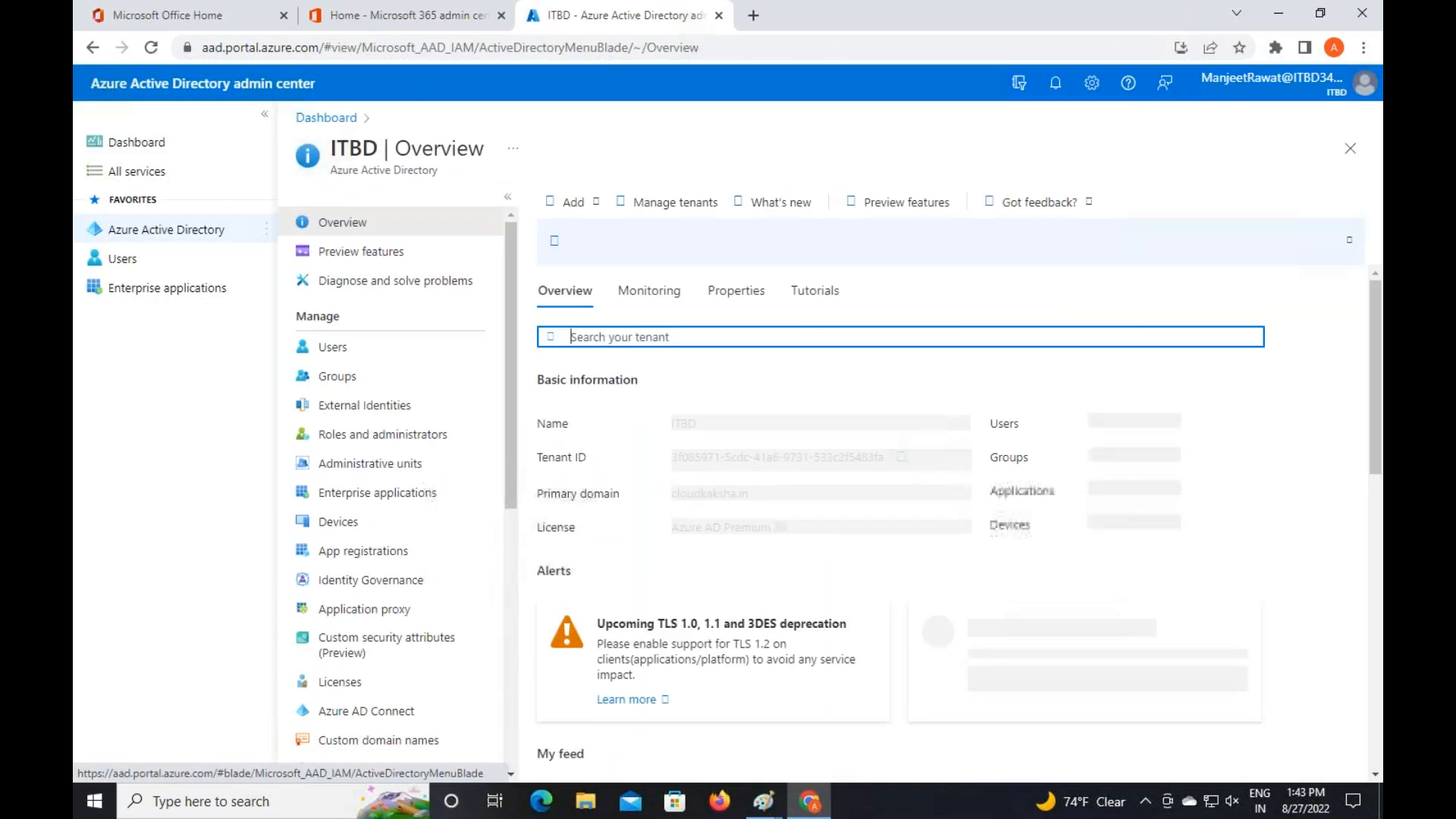
pyautogui.click(347, 349)
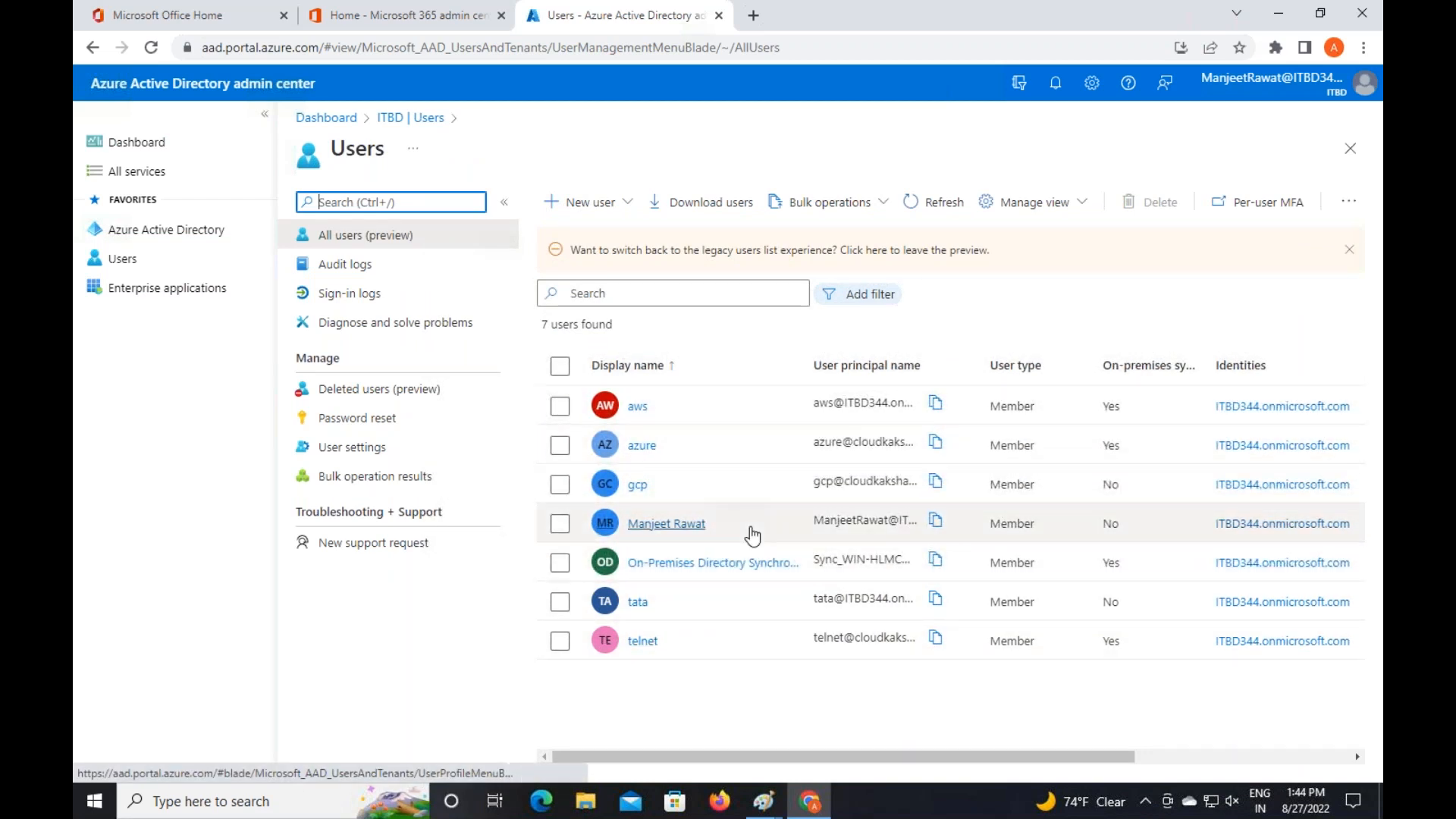
pyautogui.click(410, 117)
pyautogui.click(342, 374)
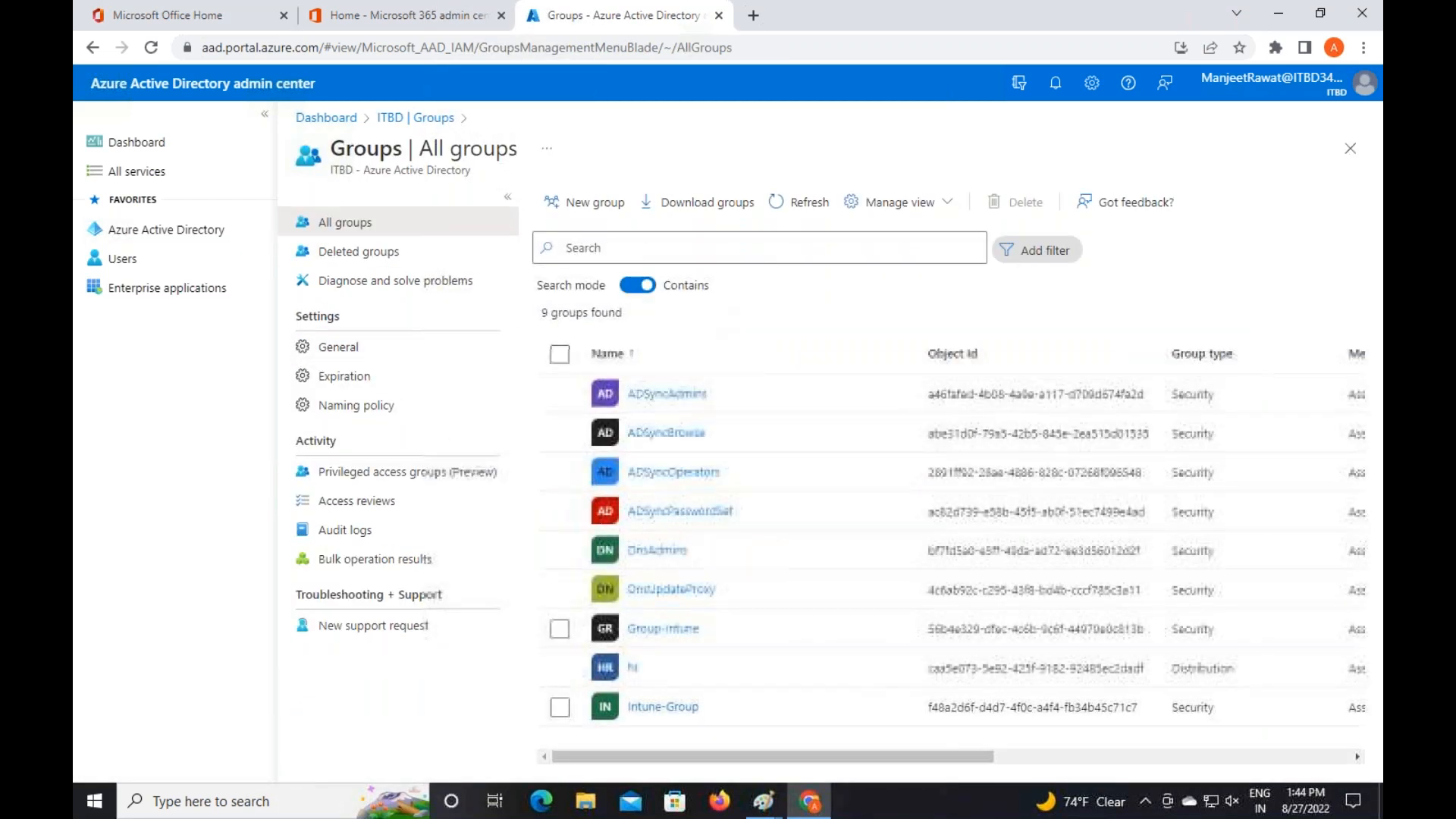
pyautogui.click(592, 204)
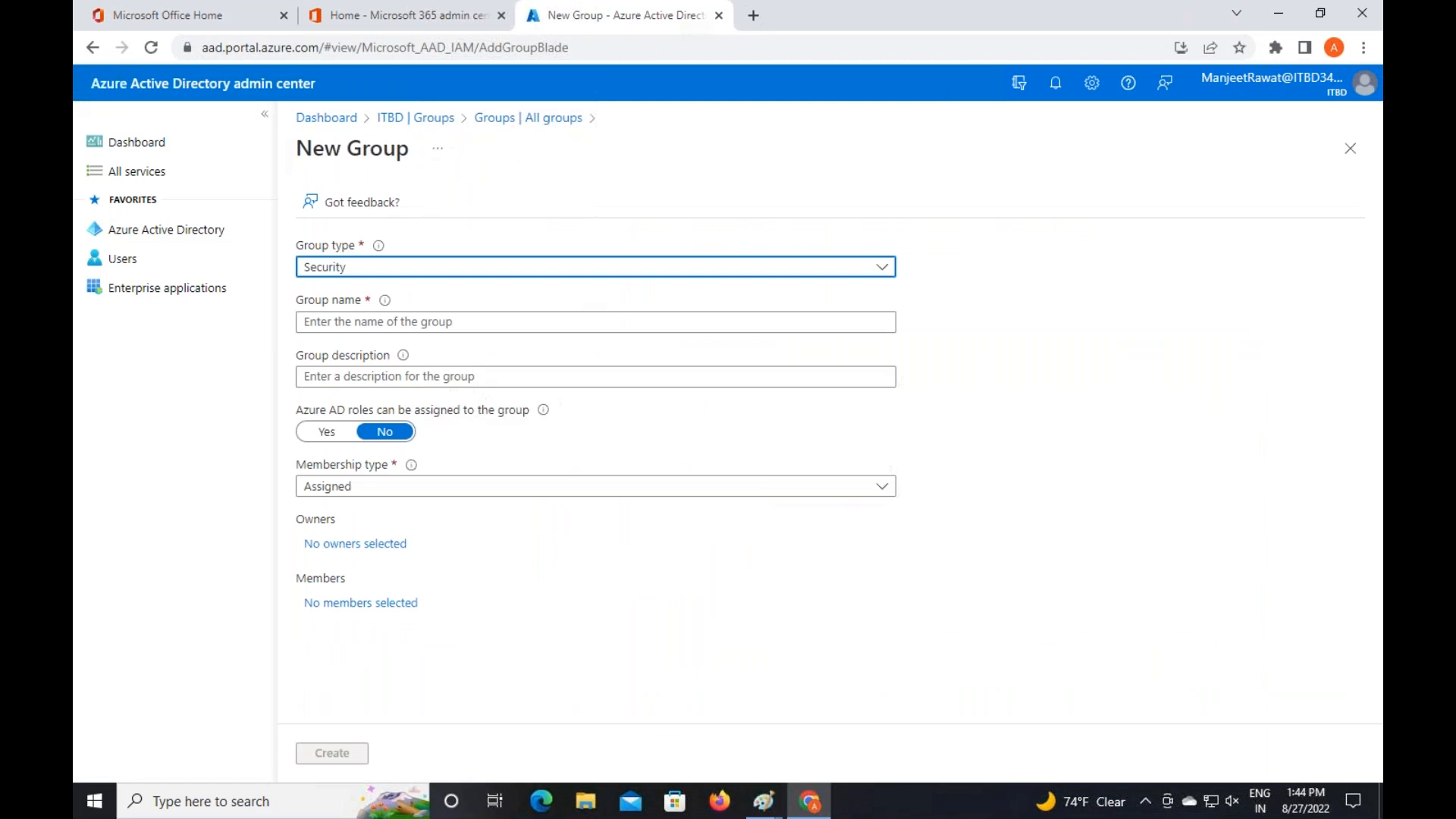
# Name the new group class-group and add the aws user as a member
pyautogui.click(515, 322)
pyautogui.write('c')
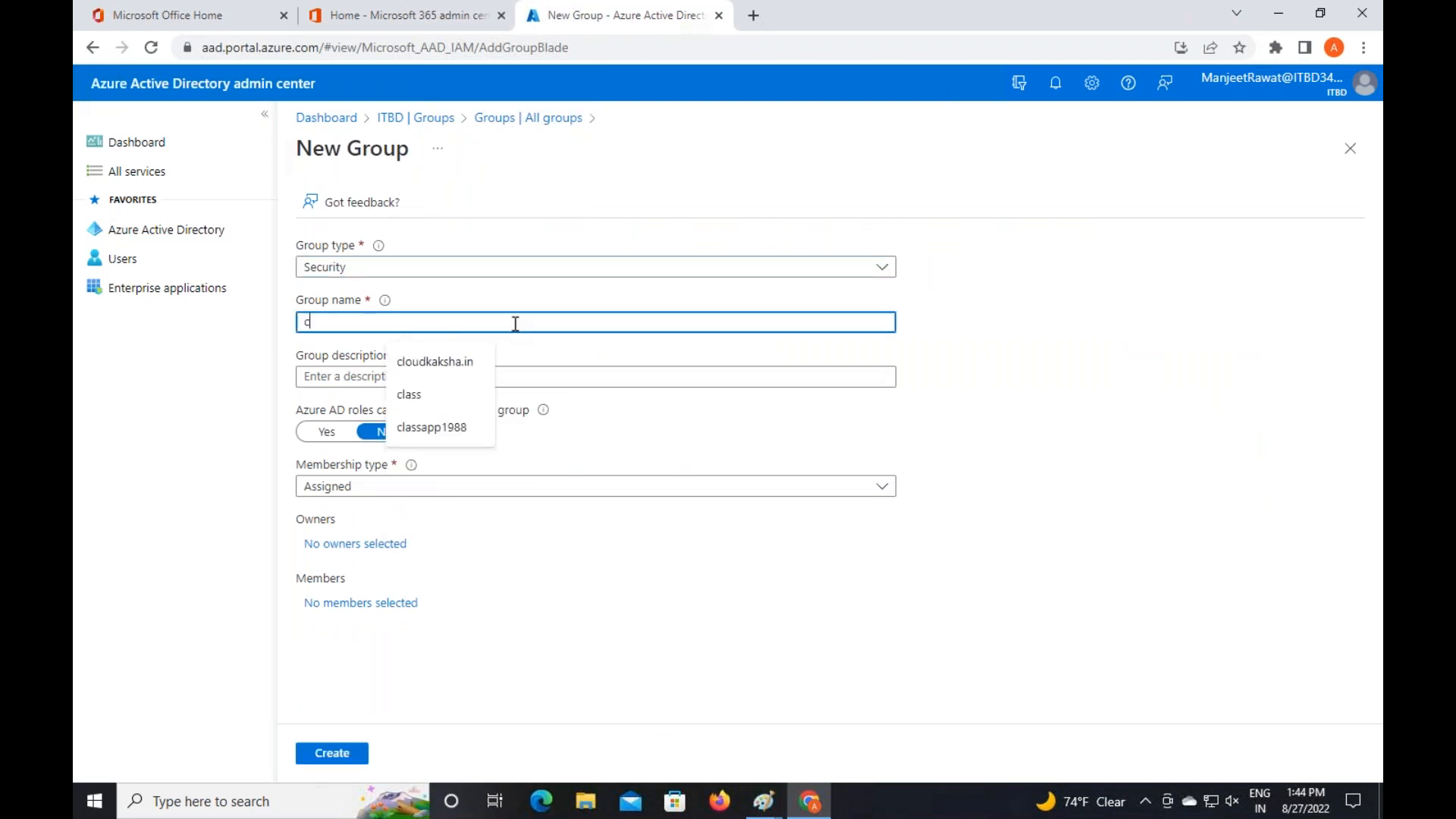
pyautogui.write('lass-group')
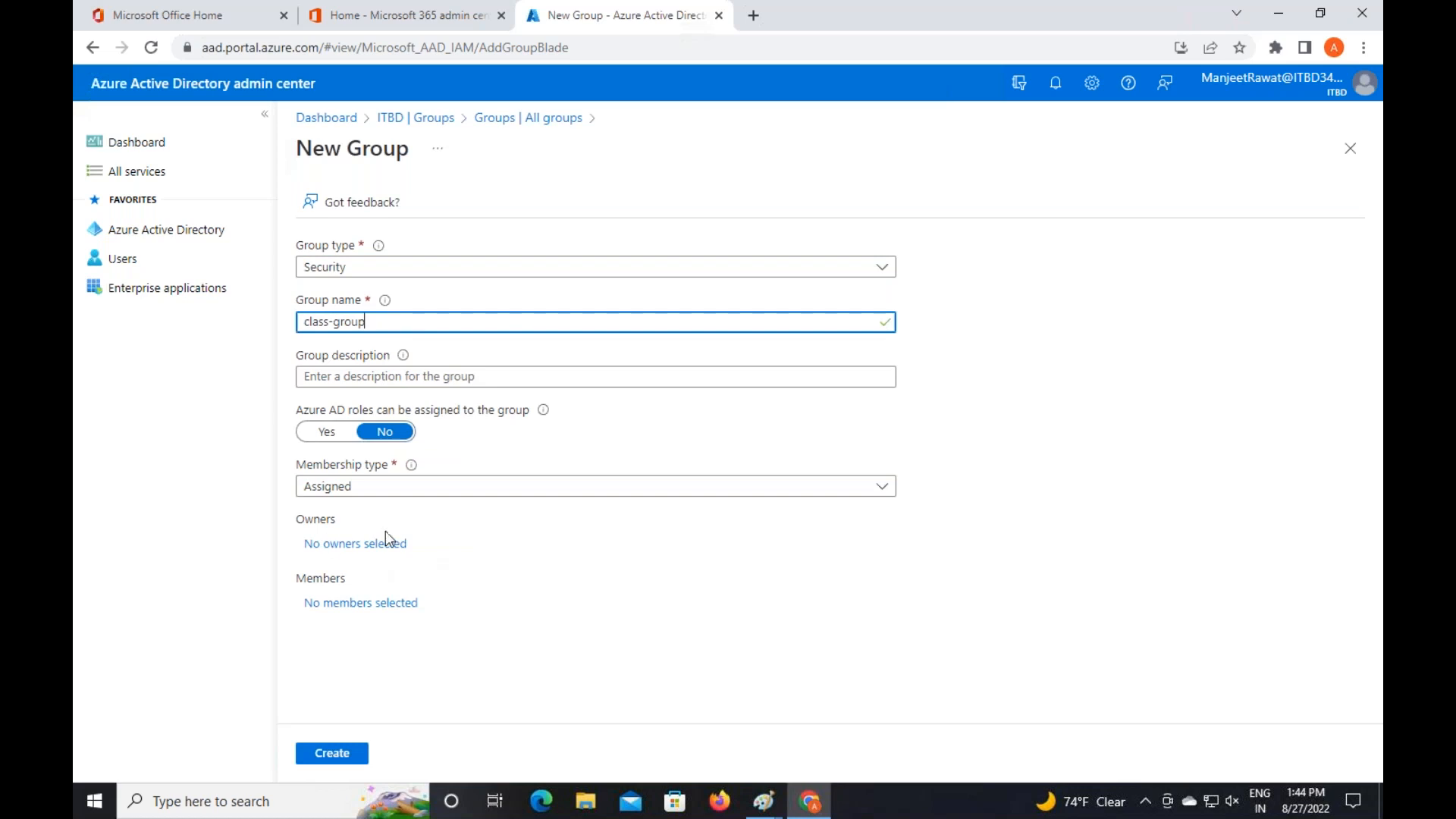
pyautogui.click(343, 607)
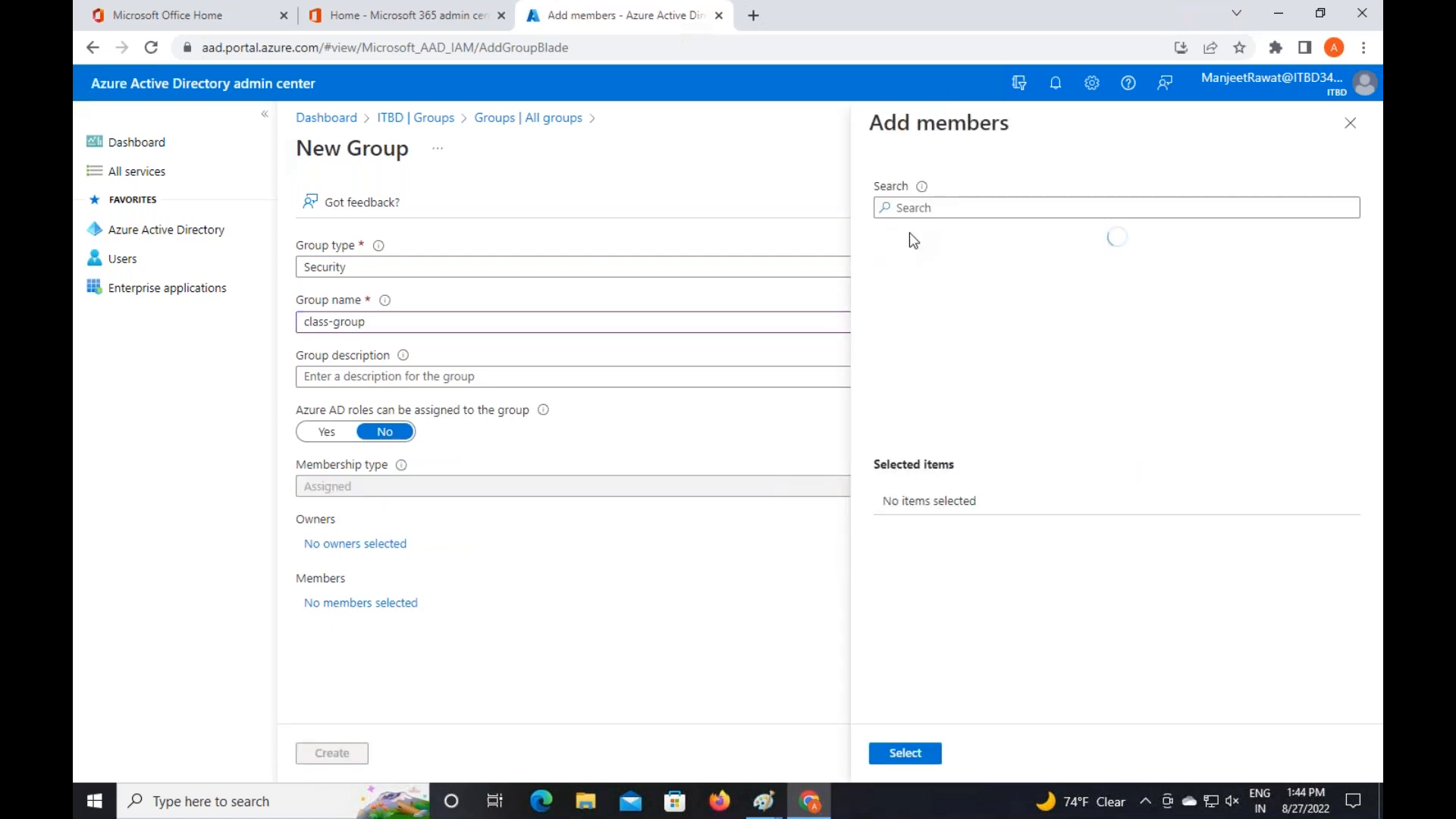
pyautogui.write('aws')
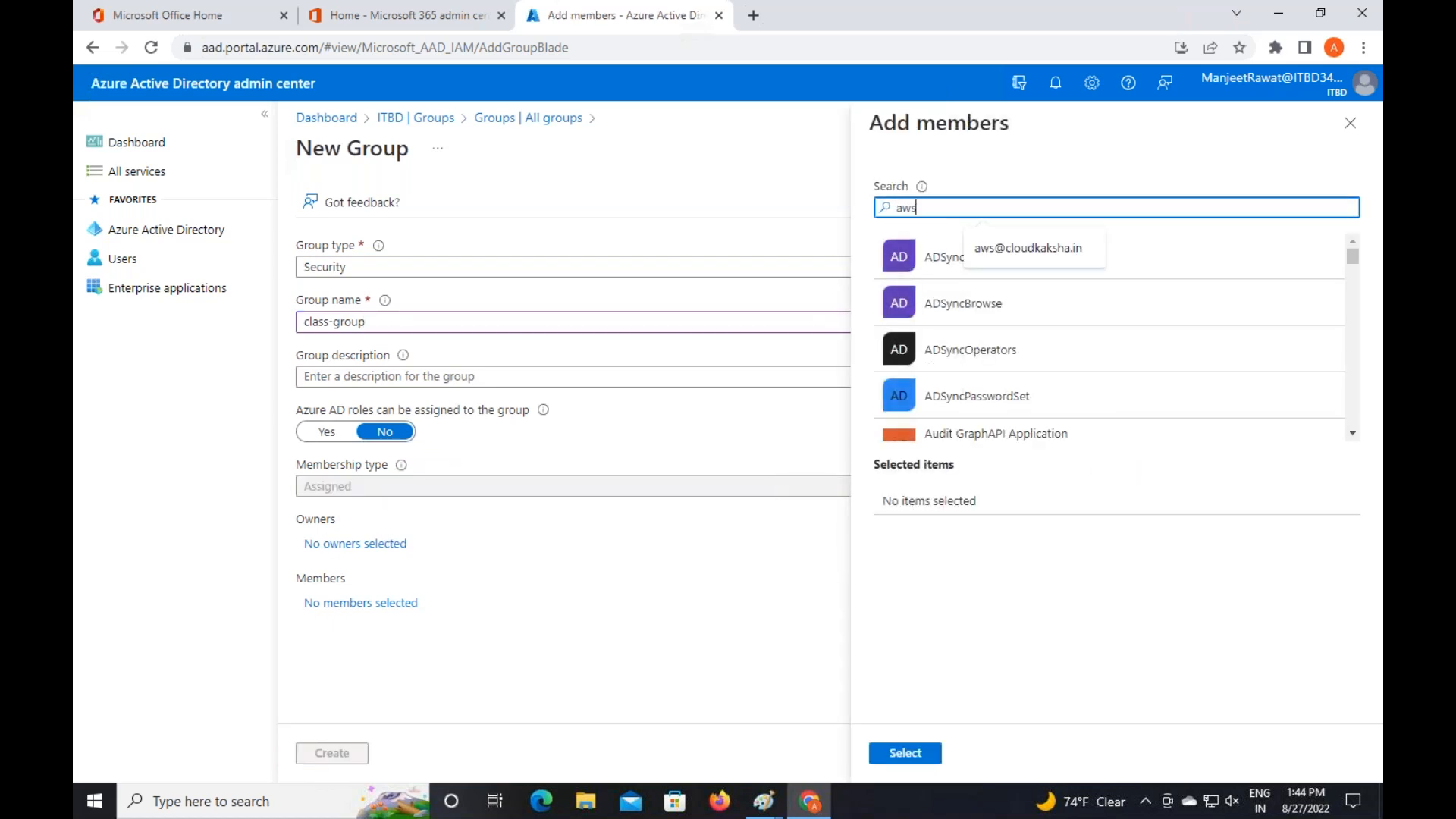
pyautogui.click(933, 270)
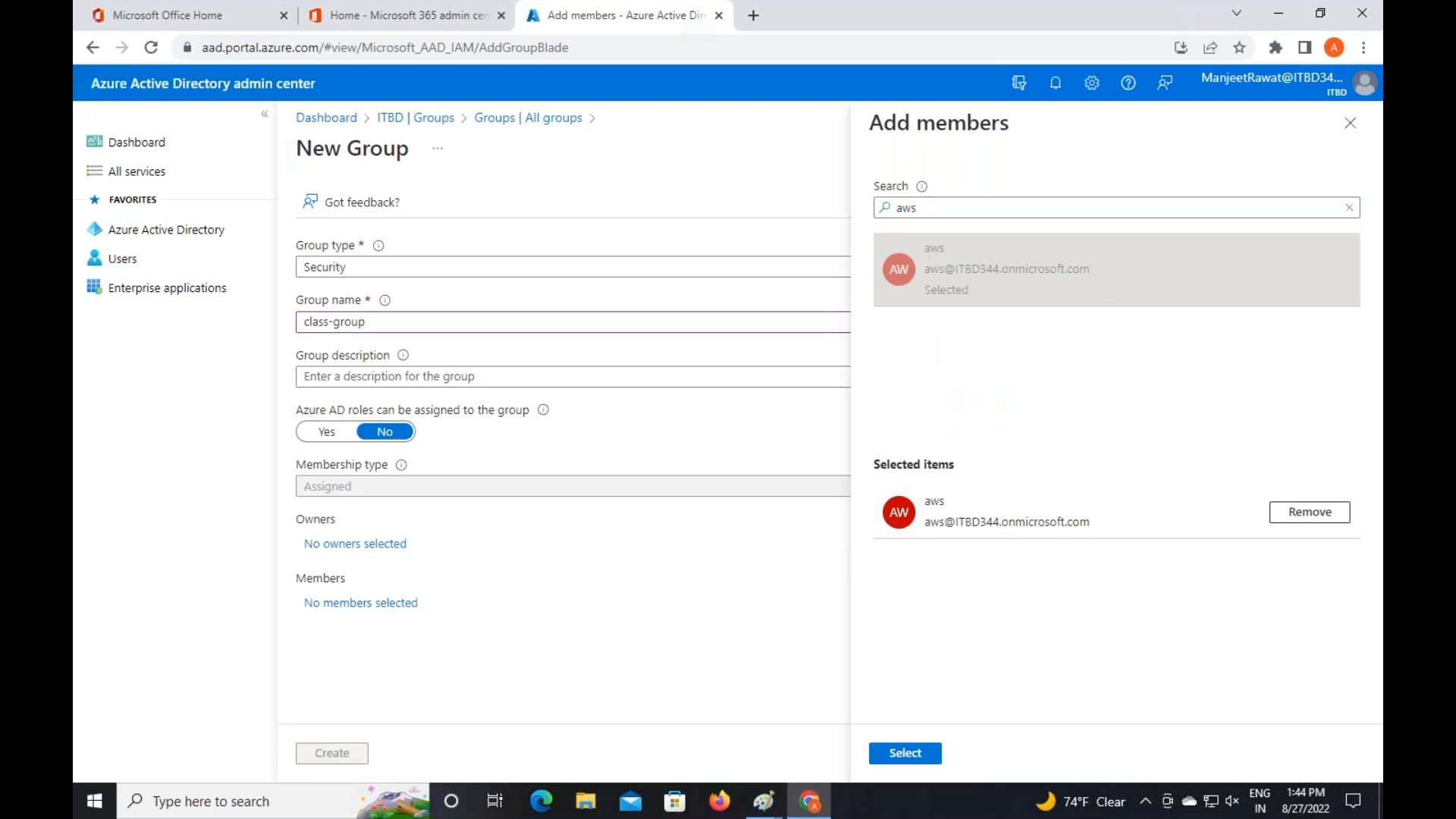
# Add the gcp and telnet users too and confirm the three selected members
pyautogui.click(905, 203)
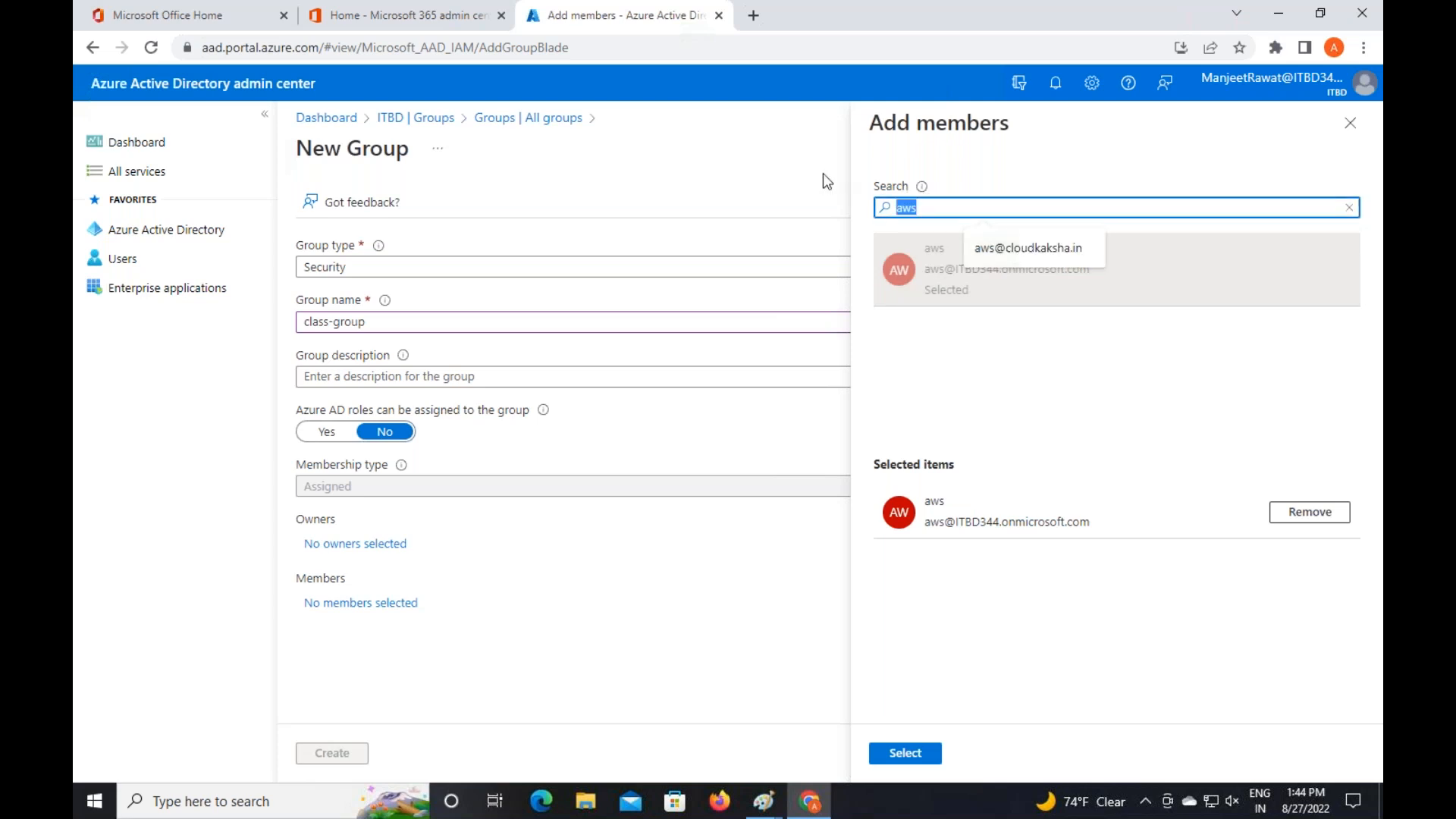
pyautogui.write('gcp')
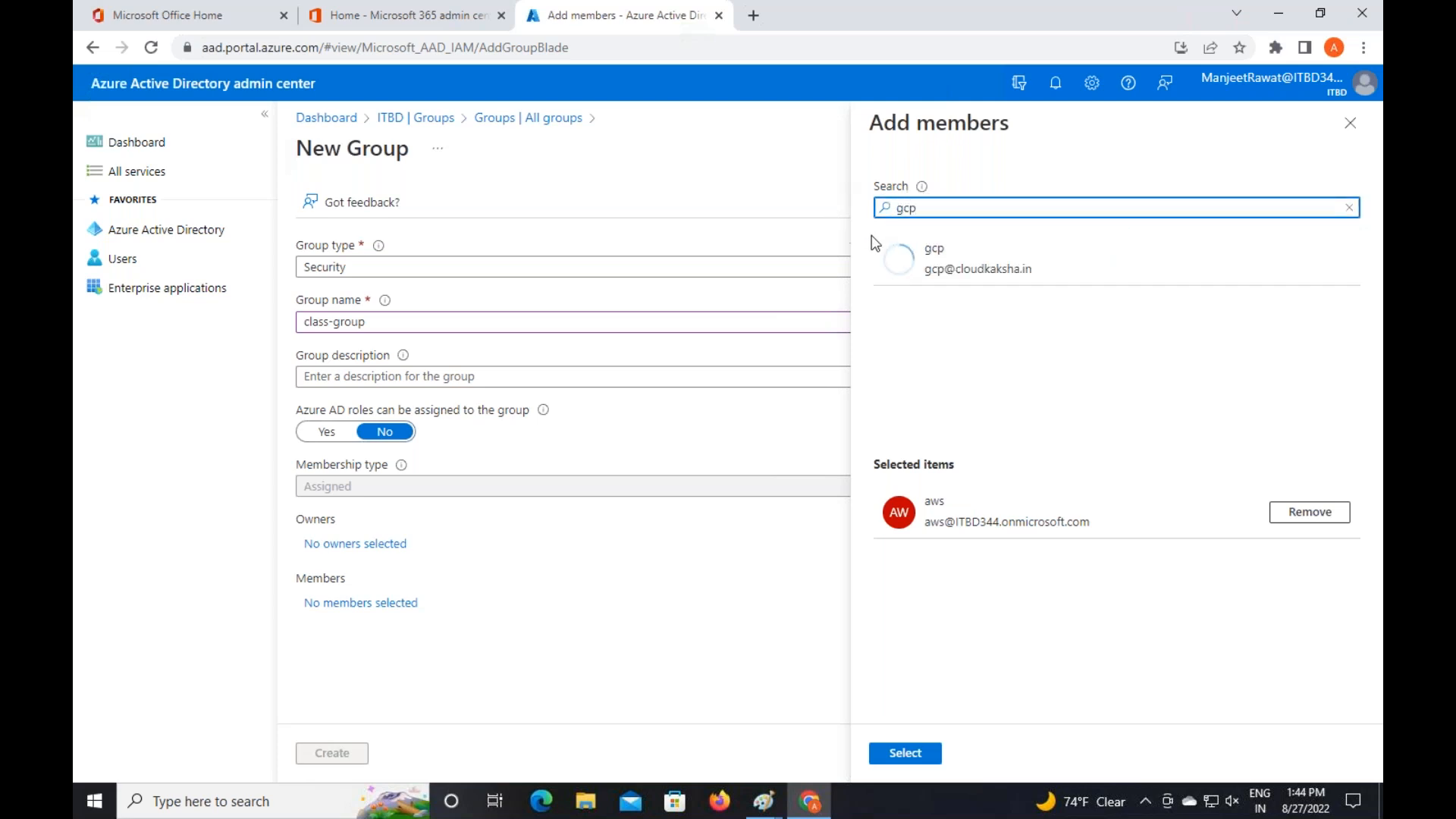
pyautogui.click(942, 266)
pyautogui.doubleClick(929, 207)
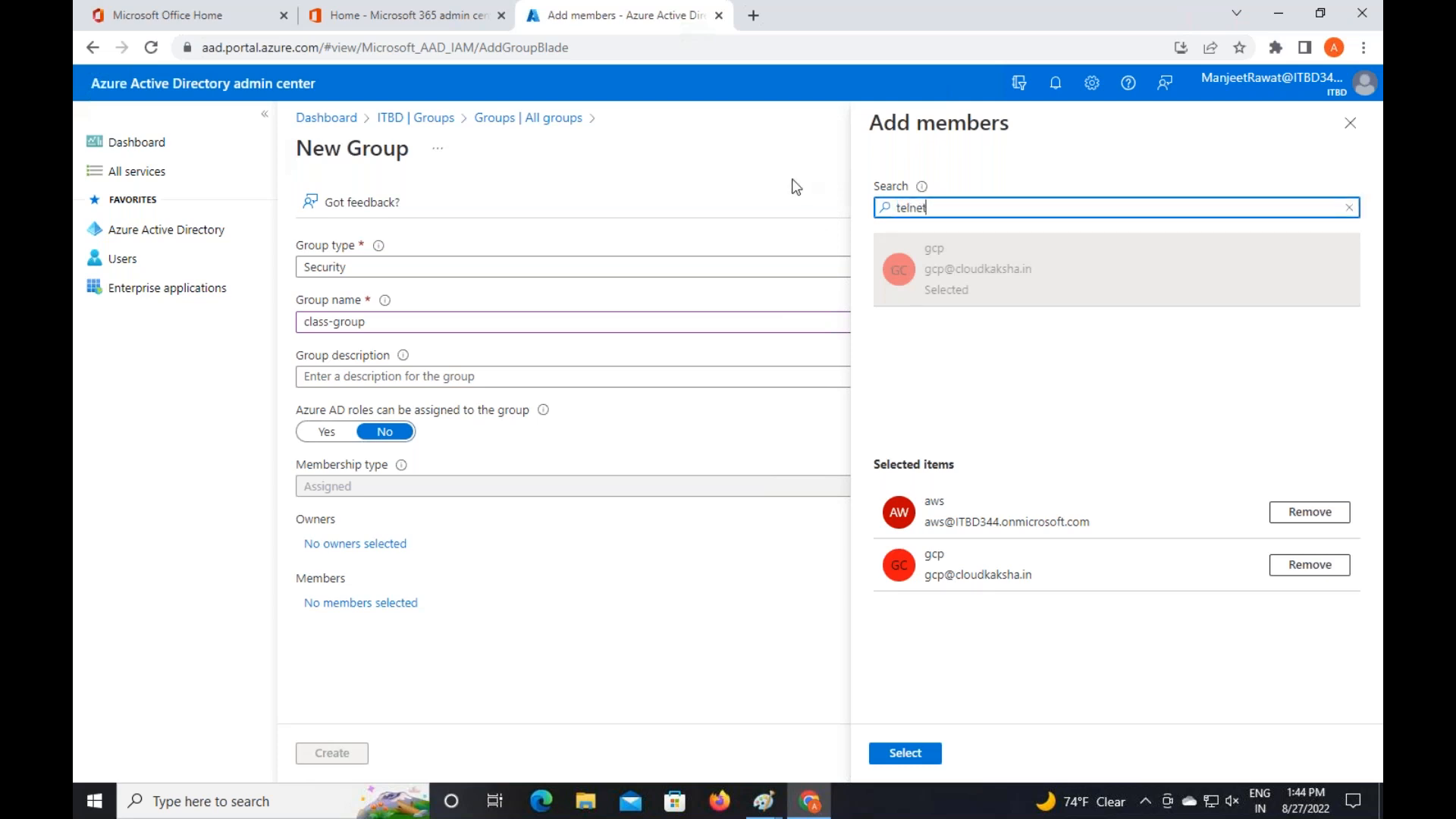
pyautogui.write('telnet')
pyautogui.click(948, 288)
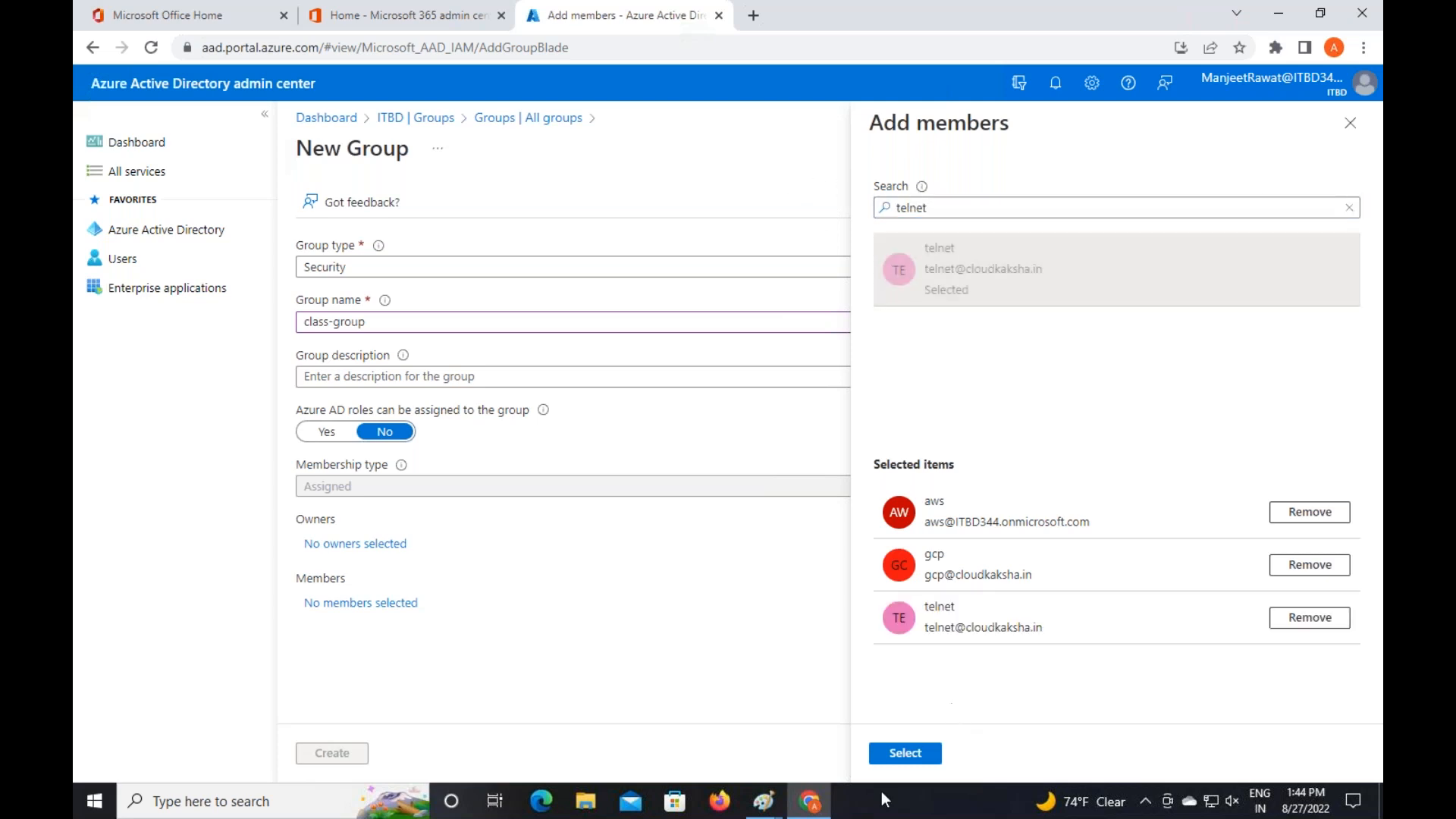
pyautogui.click(904, 755)
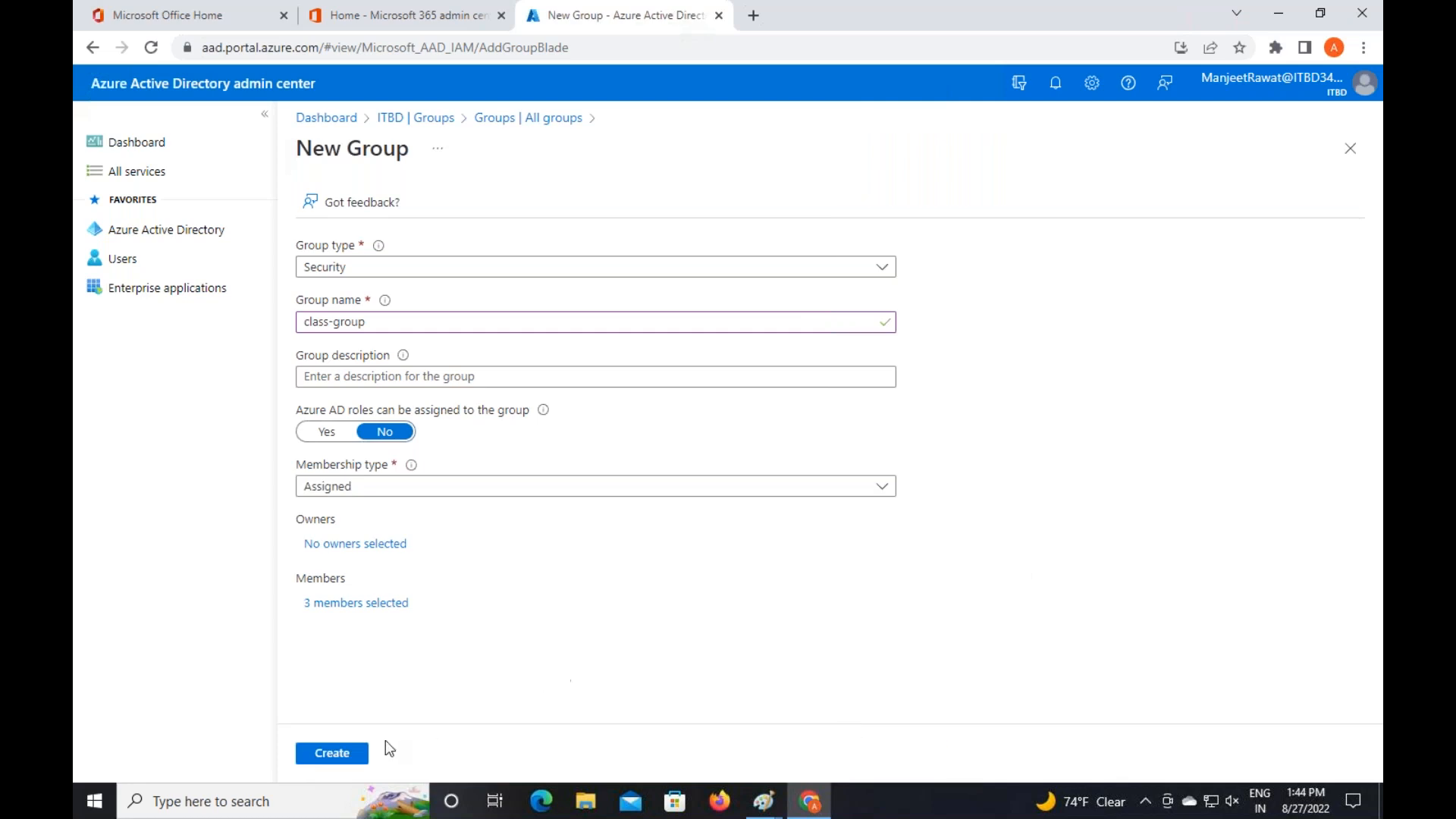
# Create class-group, then open the ITBD tenant's Licenses page listing all products
pyautogui.click(348, 755)
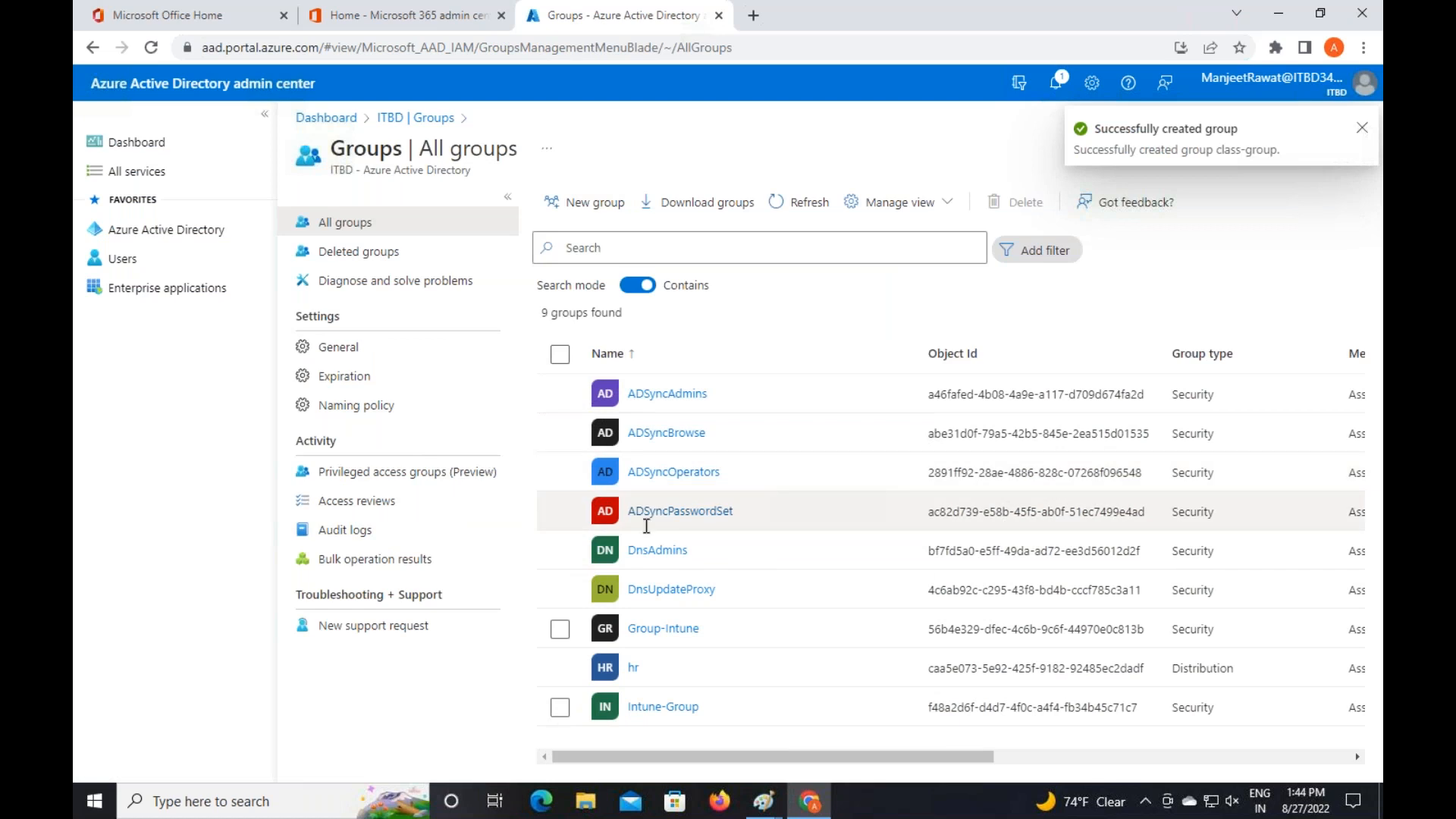
pyautogui.click(431, 119)
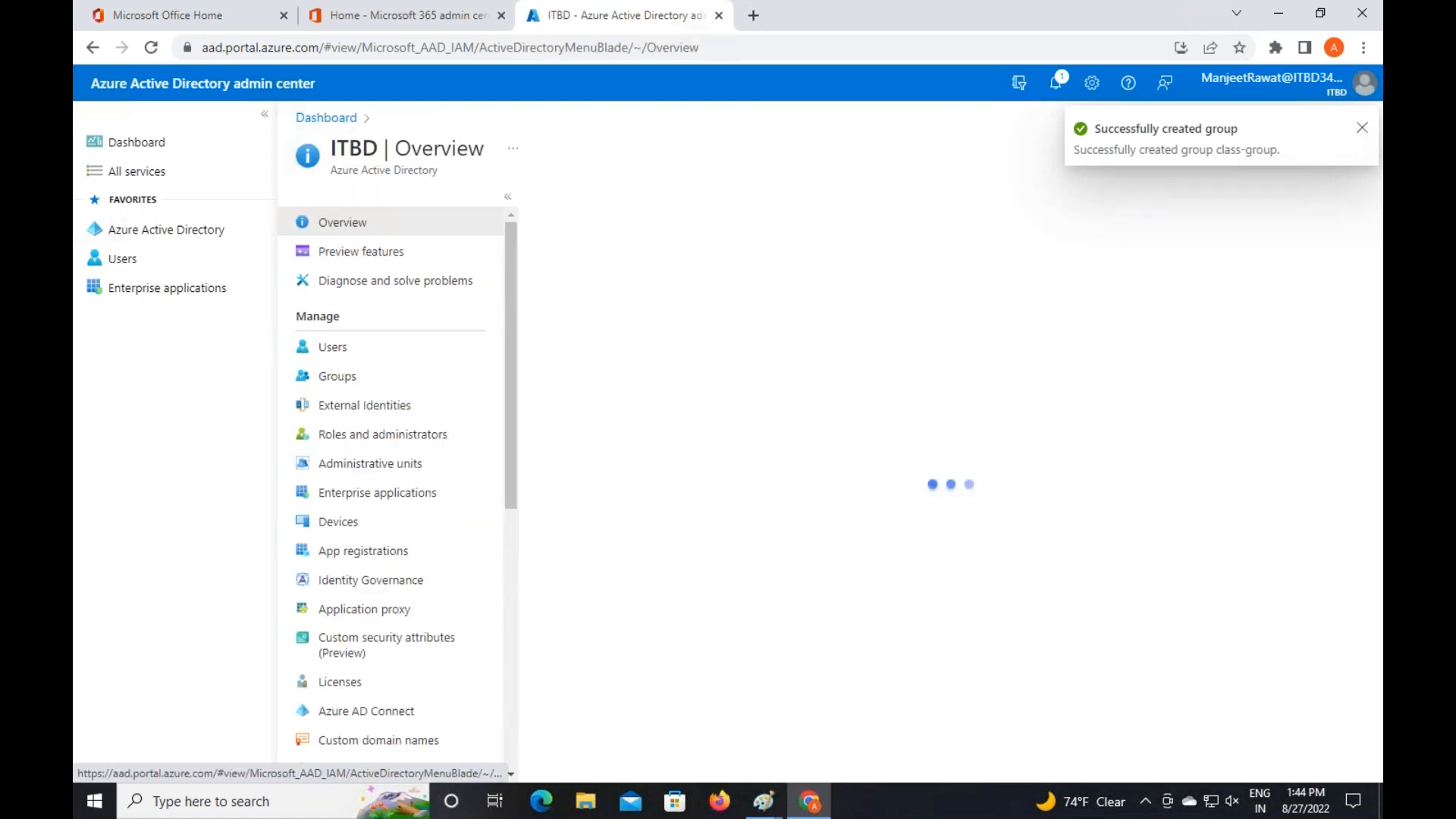
pyautogui.scroll(-2, 357, 592)
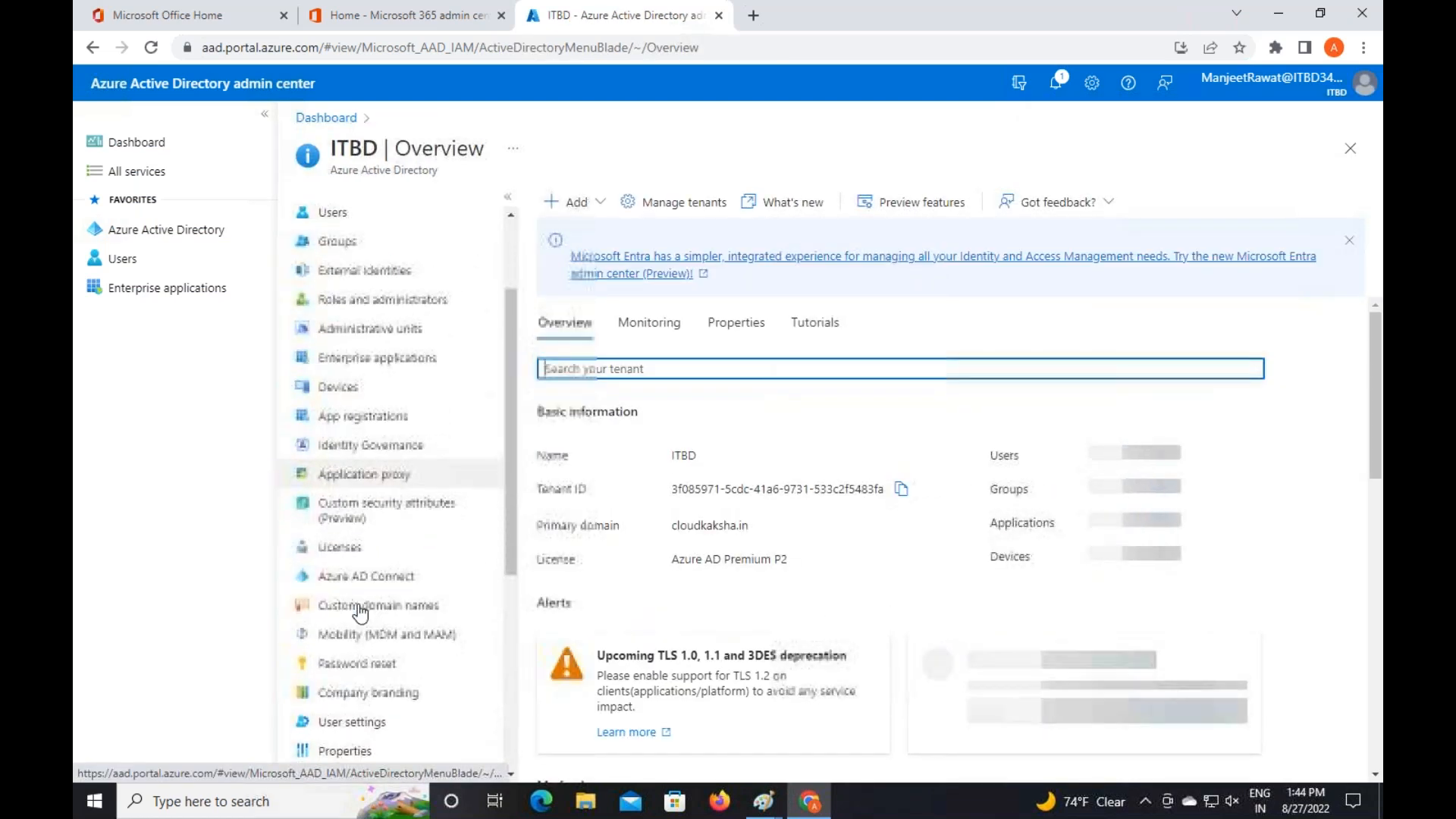
pyautogui.click(351, 548)
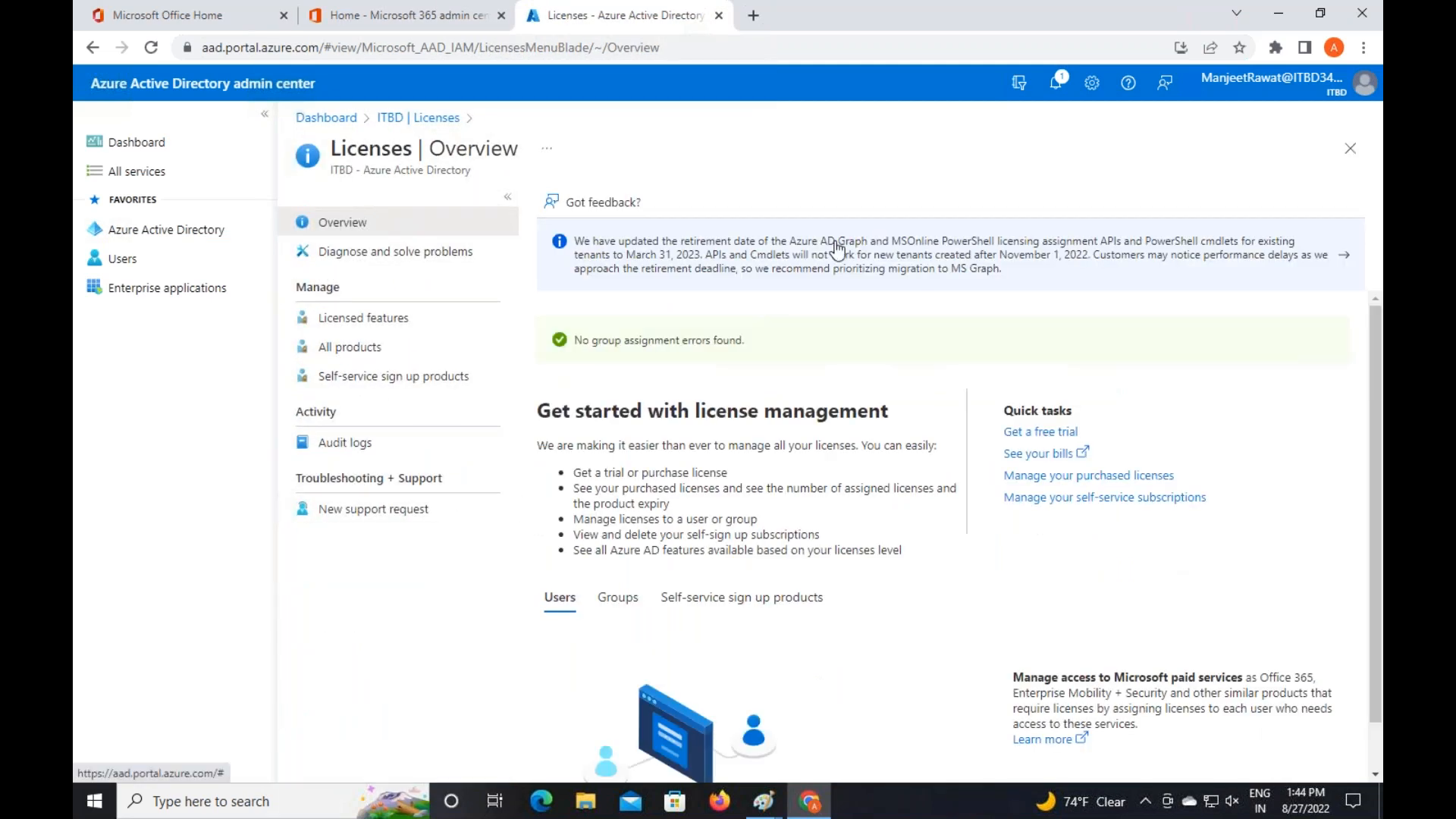
pyautogui.click(360, 347)
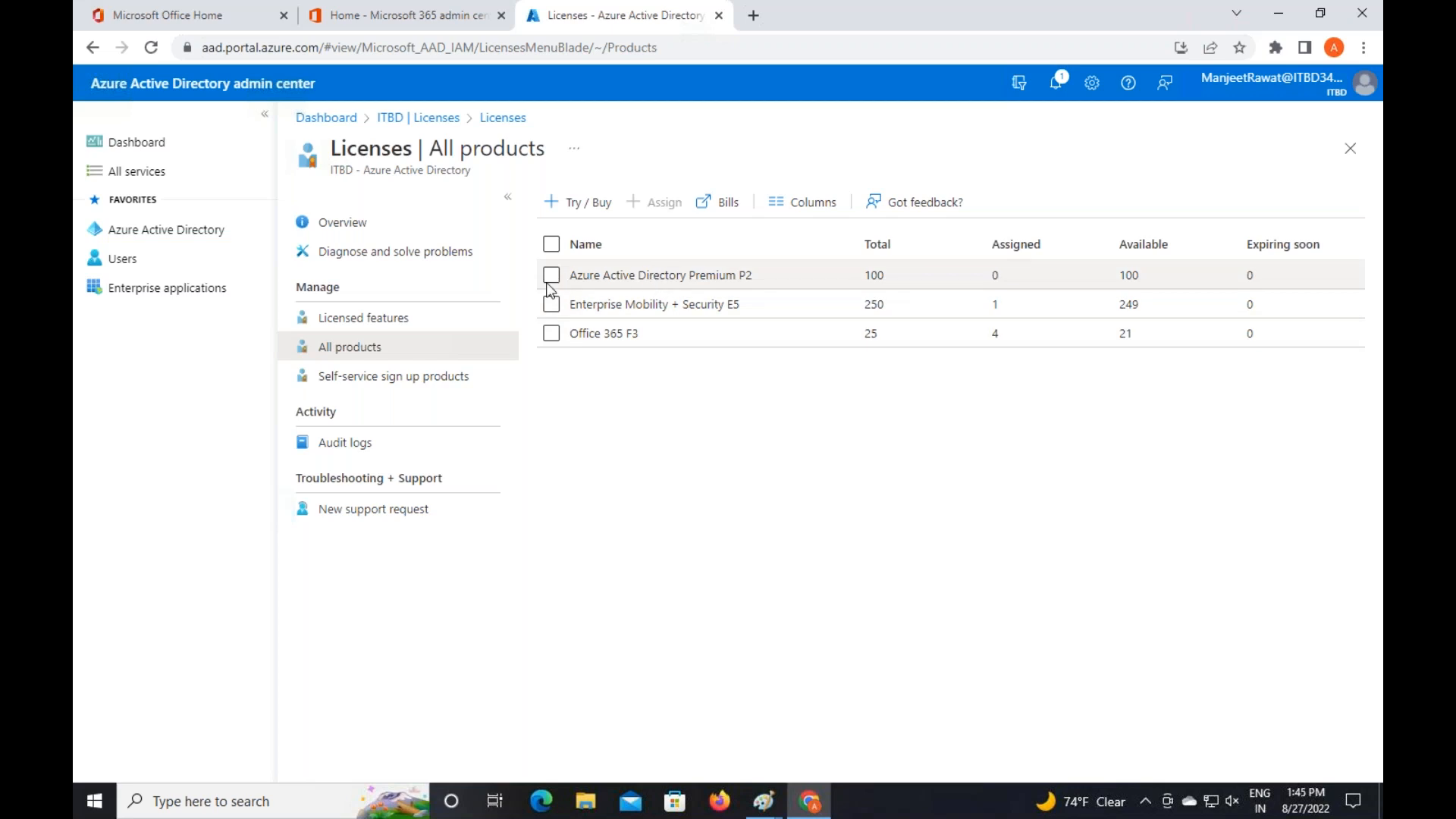
# Assign Azure AD Premium P2 to class-group from its Licensed groups page, keeping all four services
pyautogui.click(578, 276)
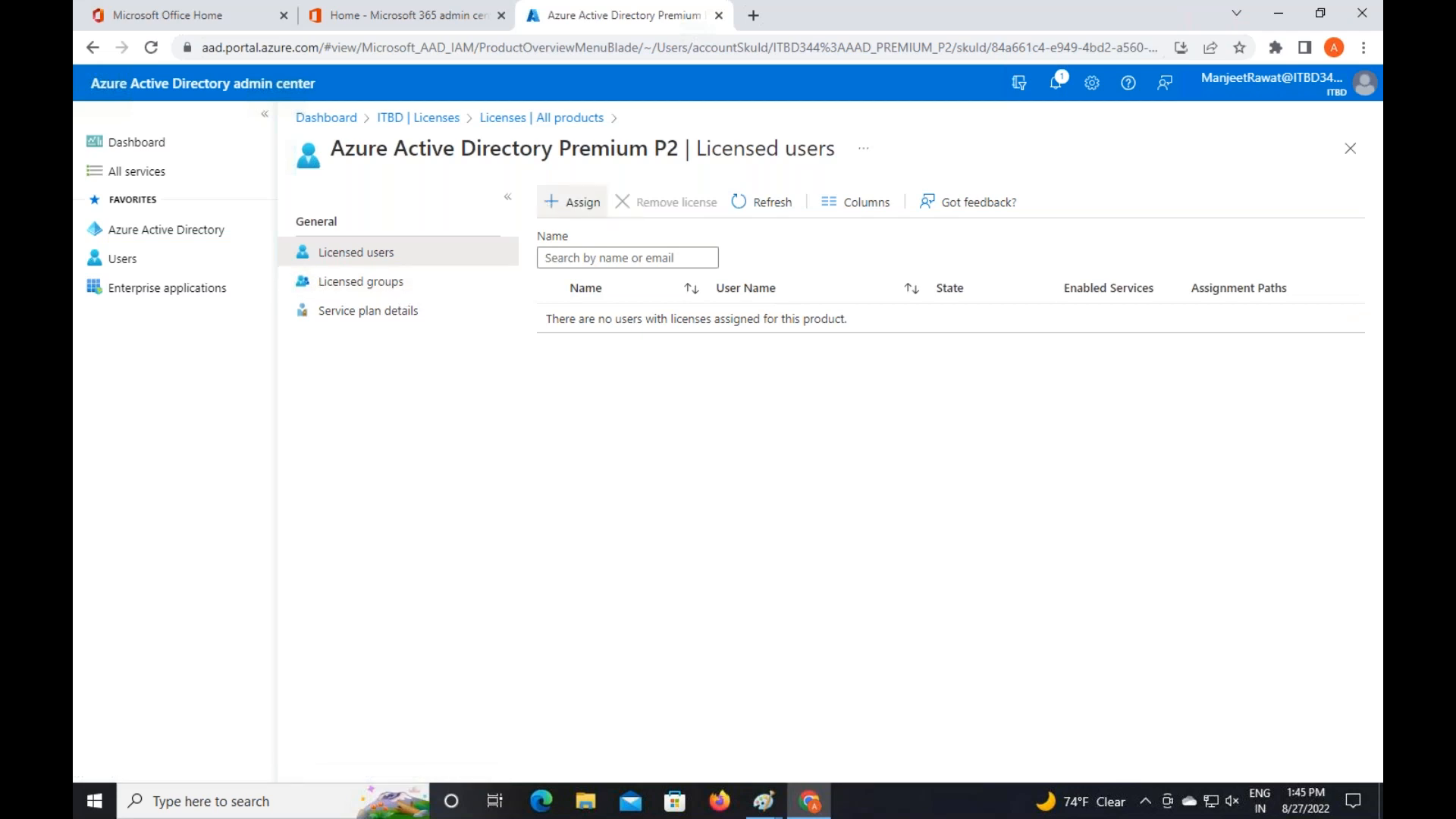
pyautogui.click(364, 282)
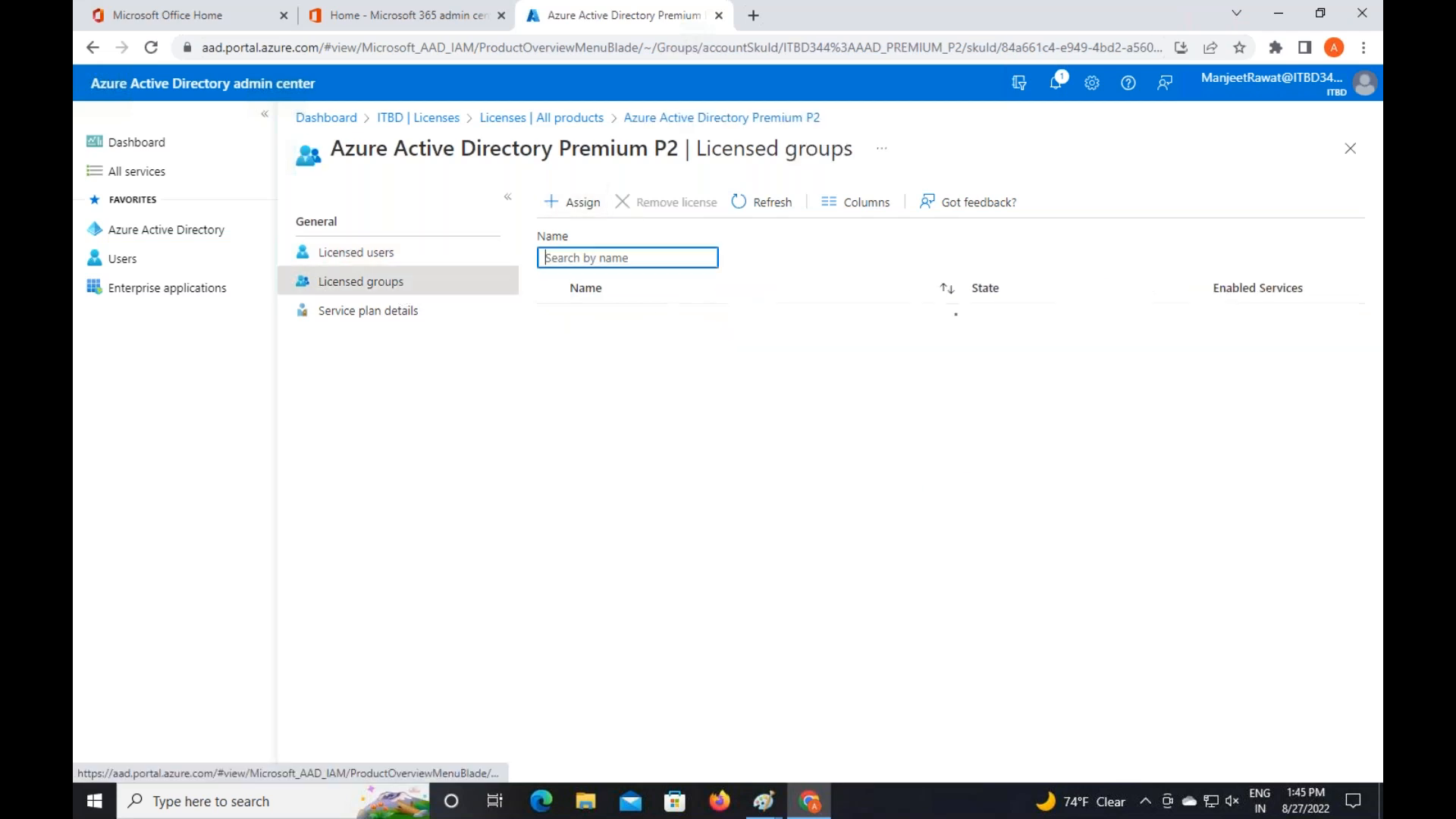
pyautogui.click(582, 202)
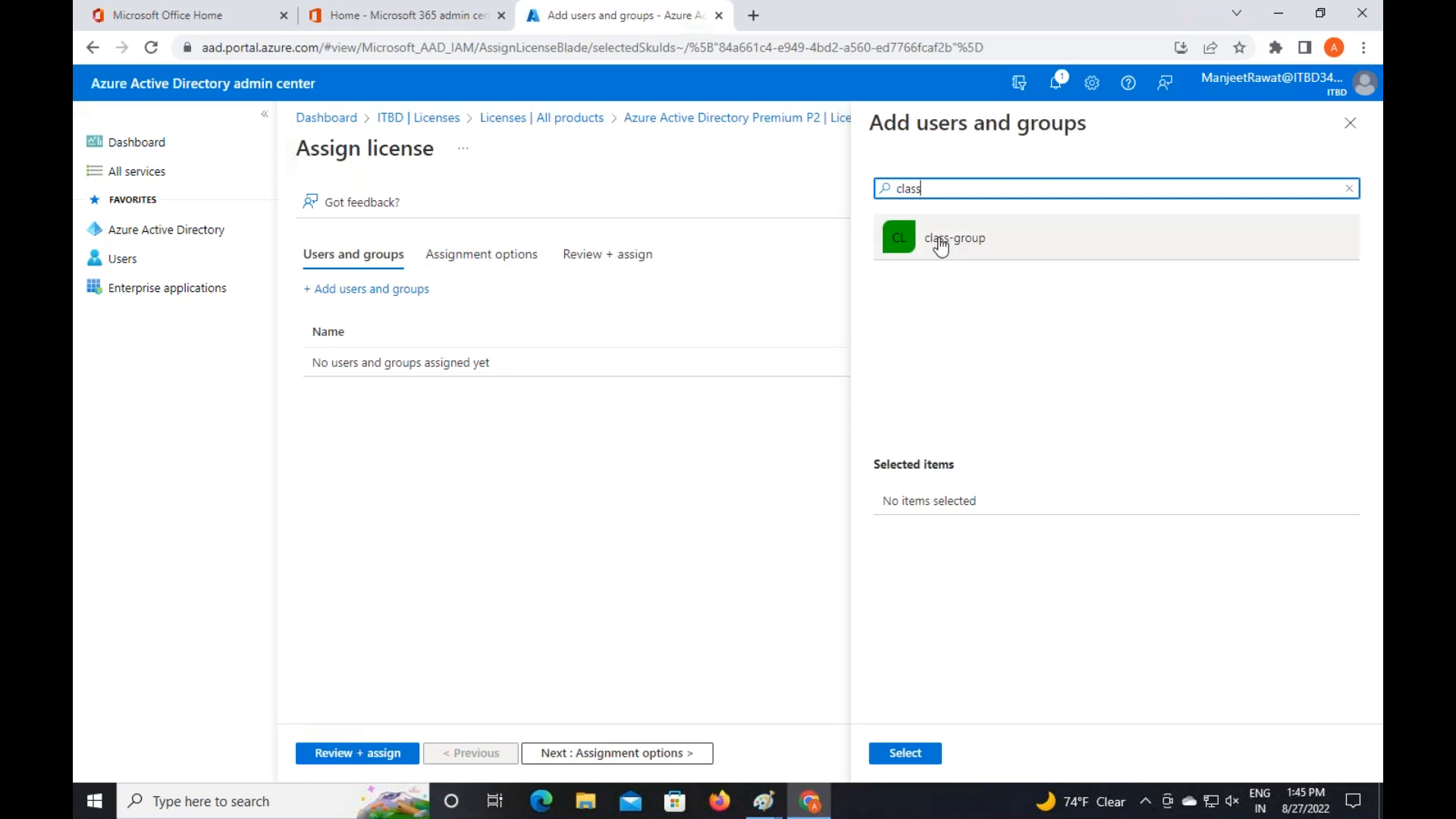
pyautogui.click(940, 247)
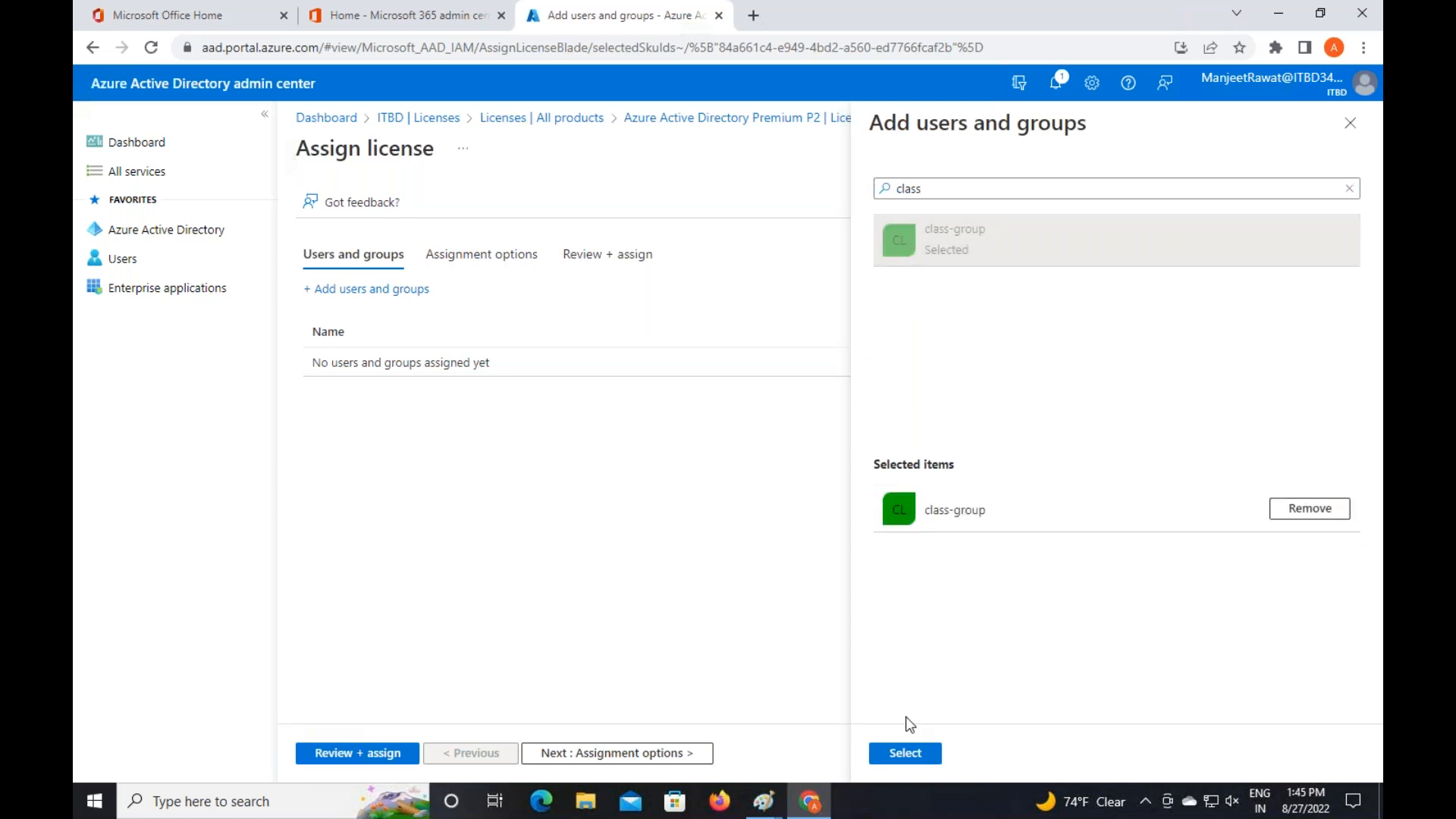
pyautogui.click(905, 753)
pyautogui.click(575, 749)
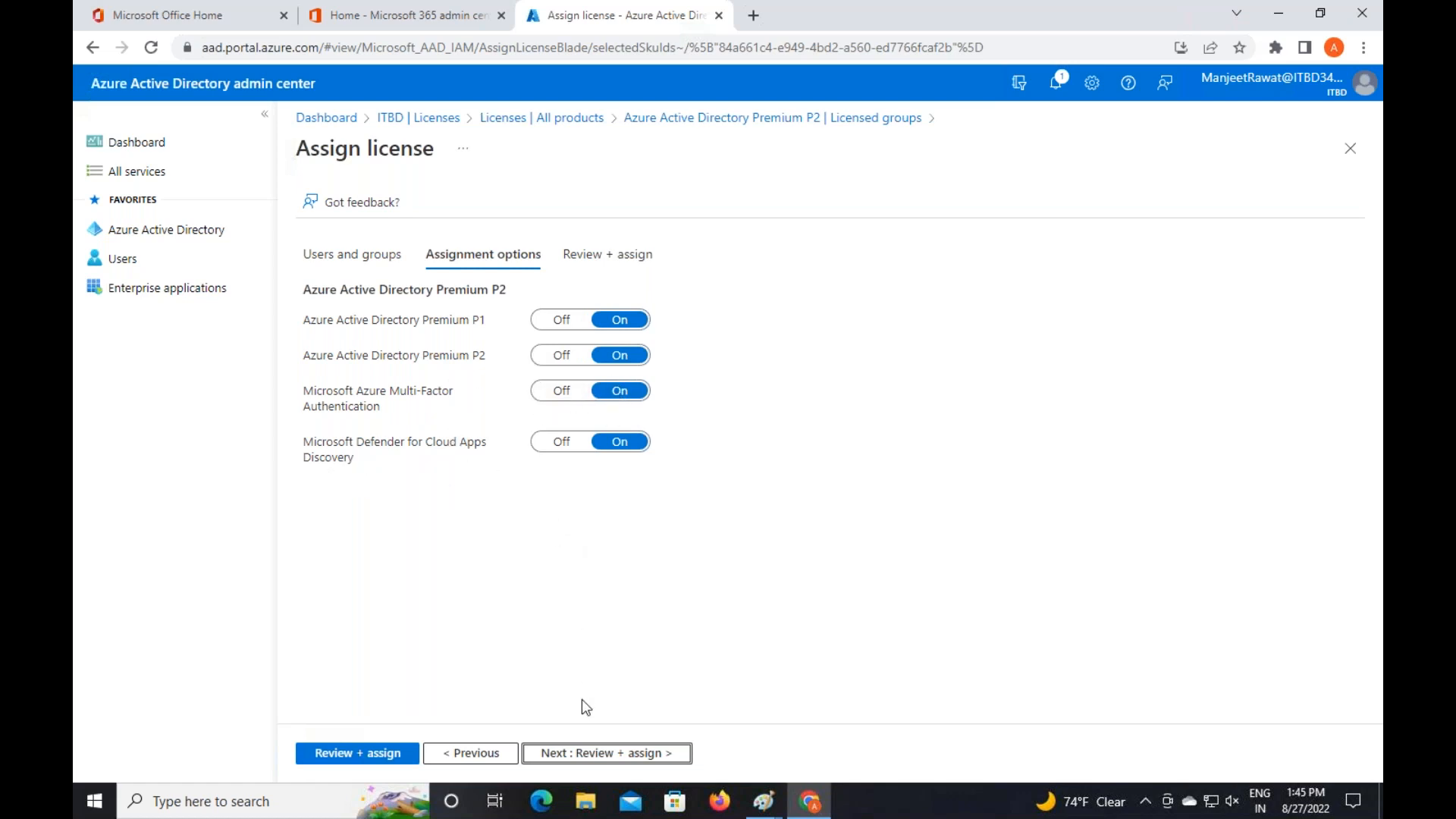
pyautogui.click(366, 752)
pyautogui.click(366, 752)
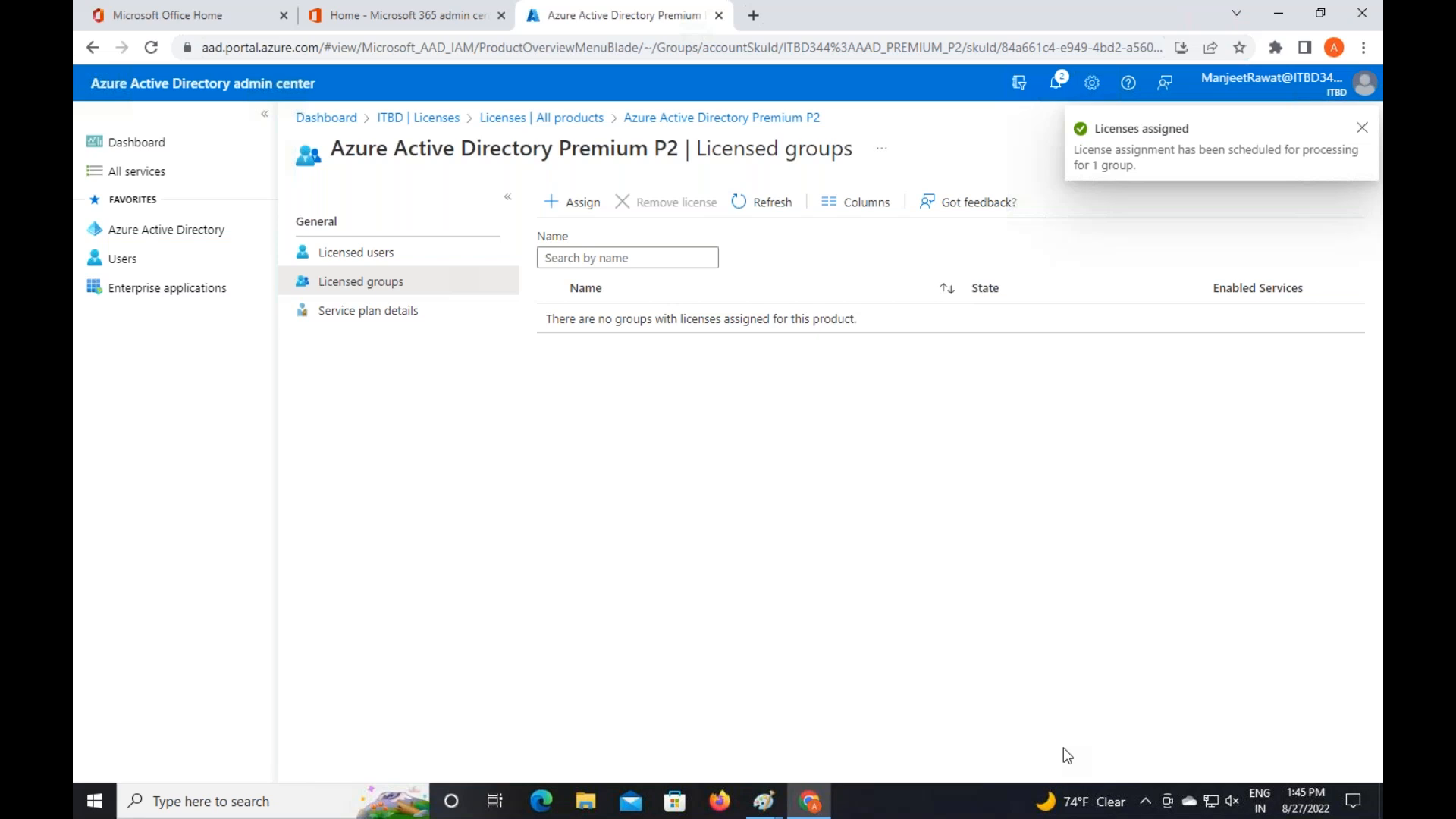
# Refresh the Premium P2 licensed groups and check the aws user's licenses
pyautogui.click(783, 204)
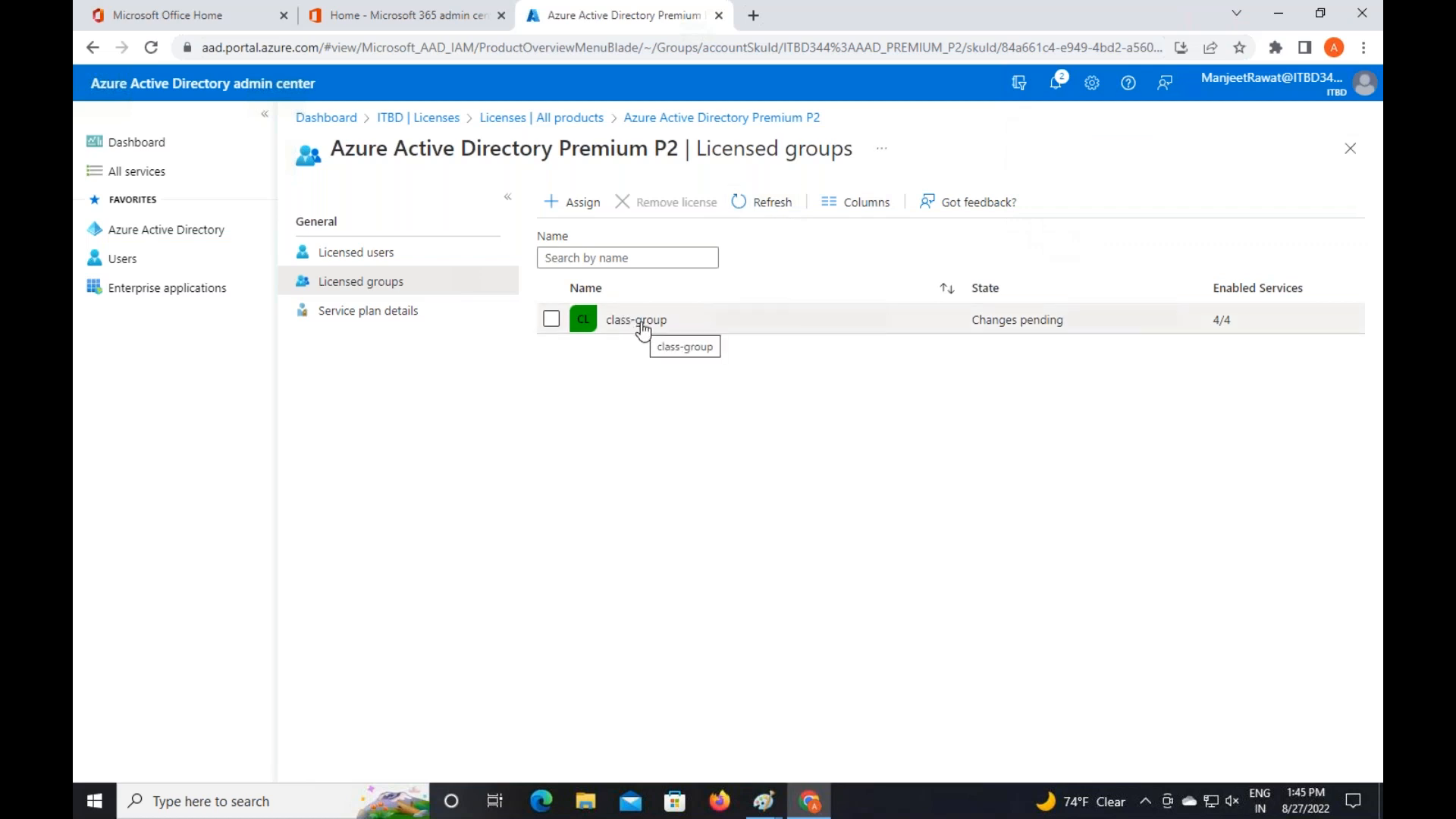
pyautogui.click(129, 254)
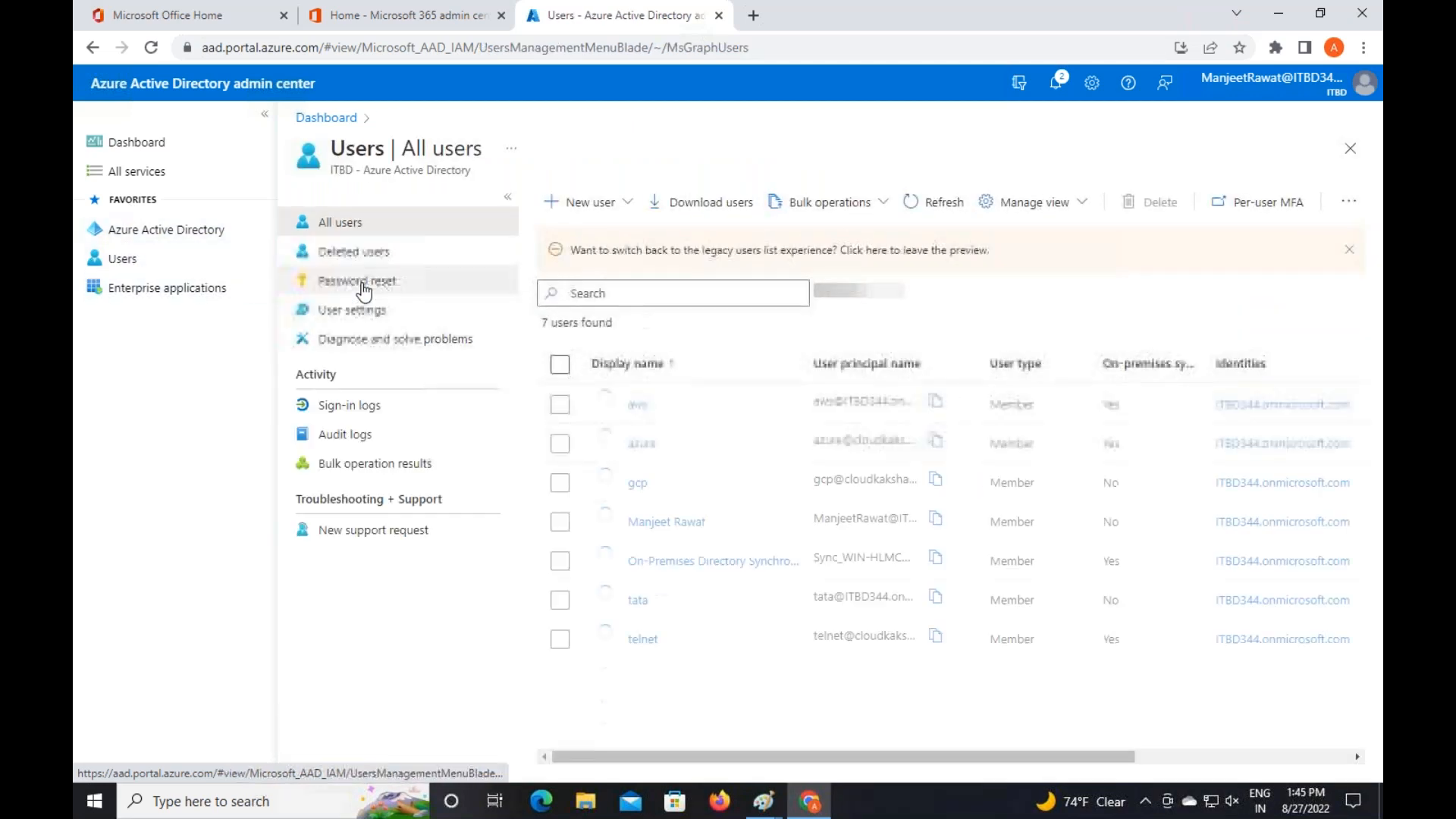
pyautogui.click(640, 407)
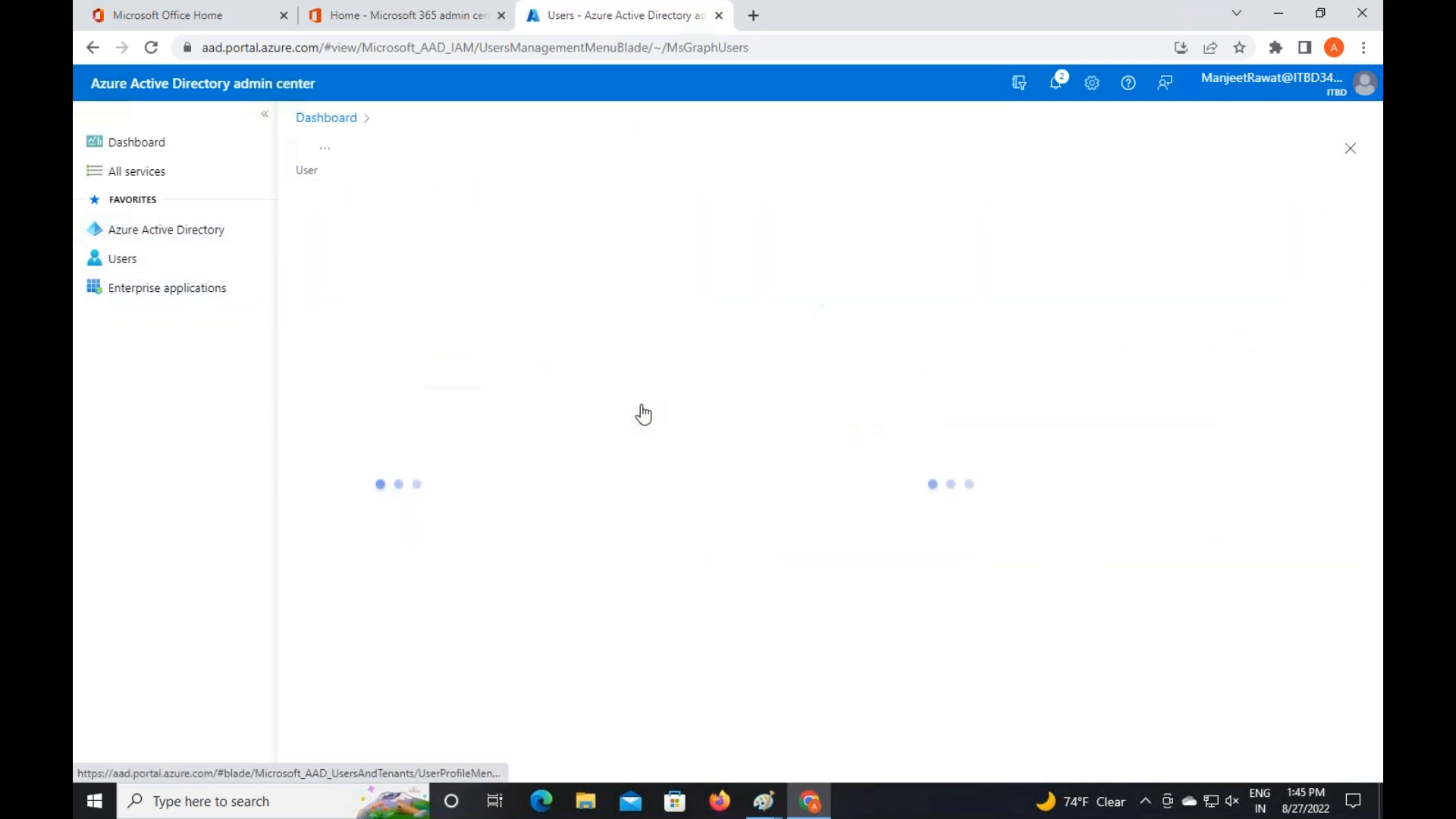
pyautogui.click(340, 548)
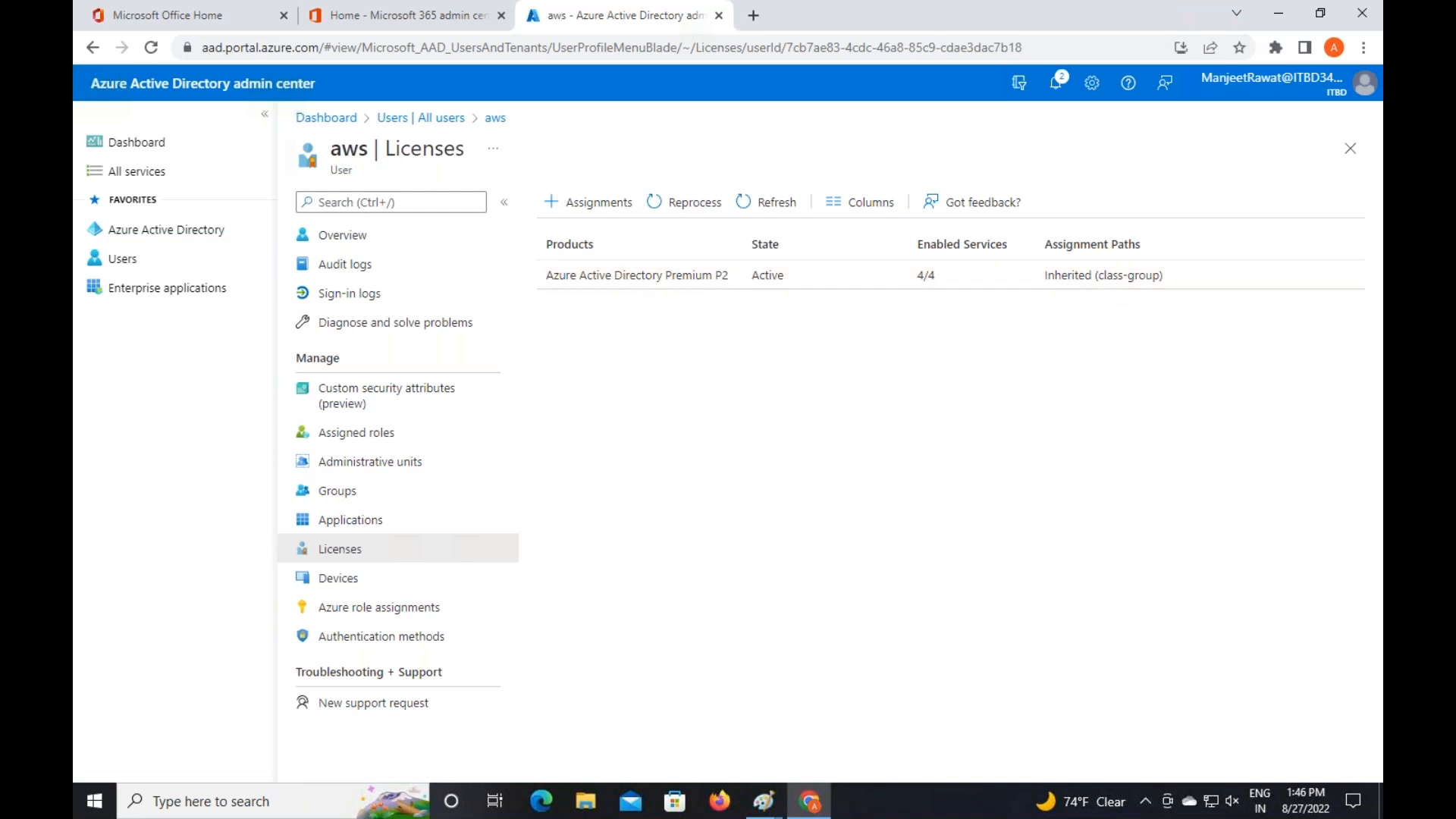
pyautogui.click(494, 119)
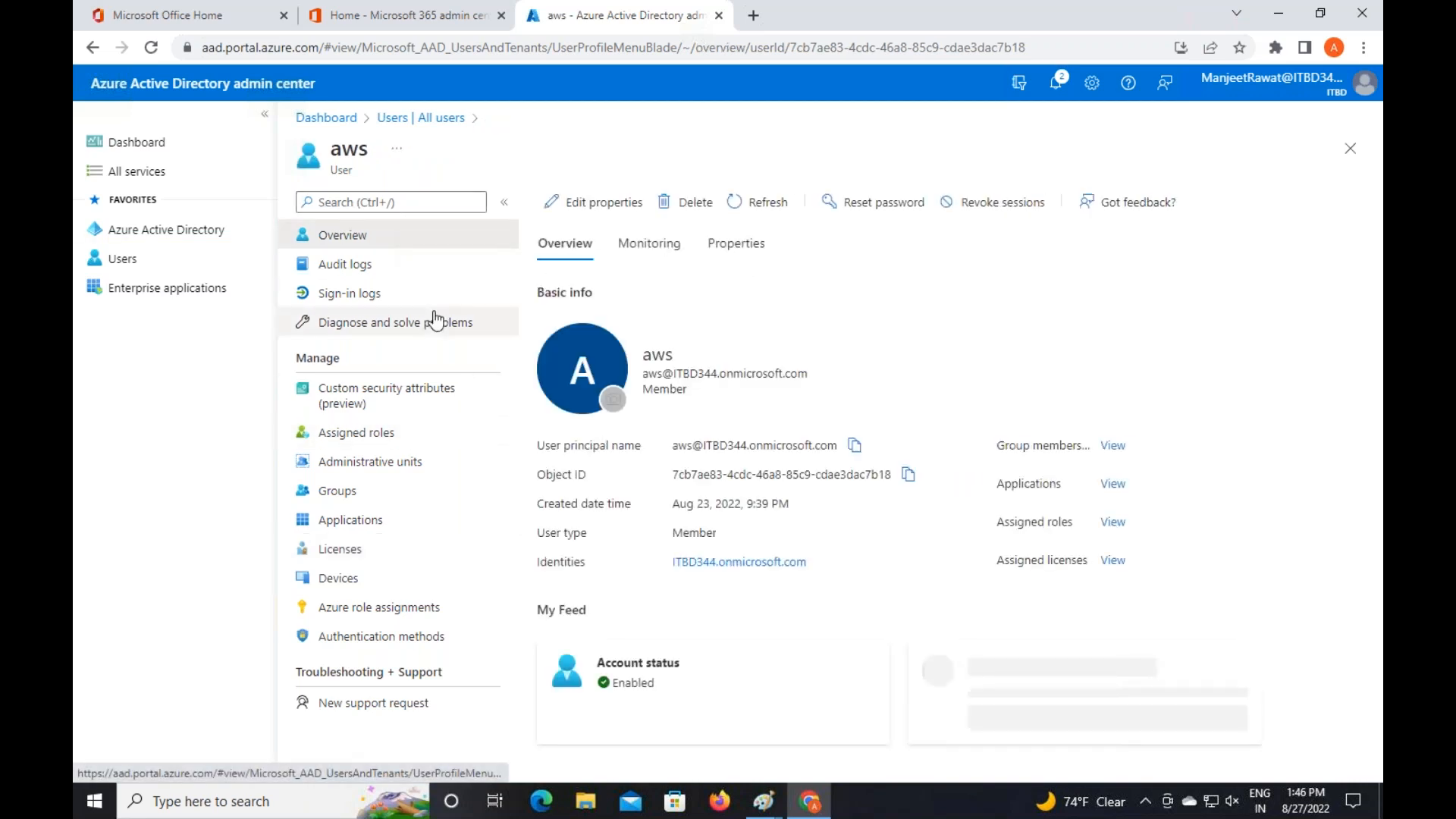
pyautogui.click(421, 117)
# Check that gcp holds Premium P2 inherited from class-group
pyautogui.click(560, 410)
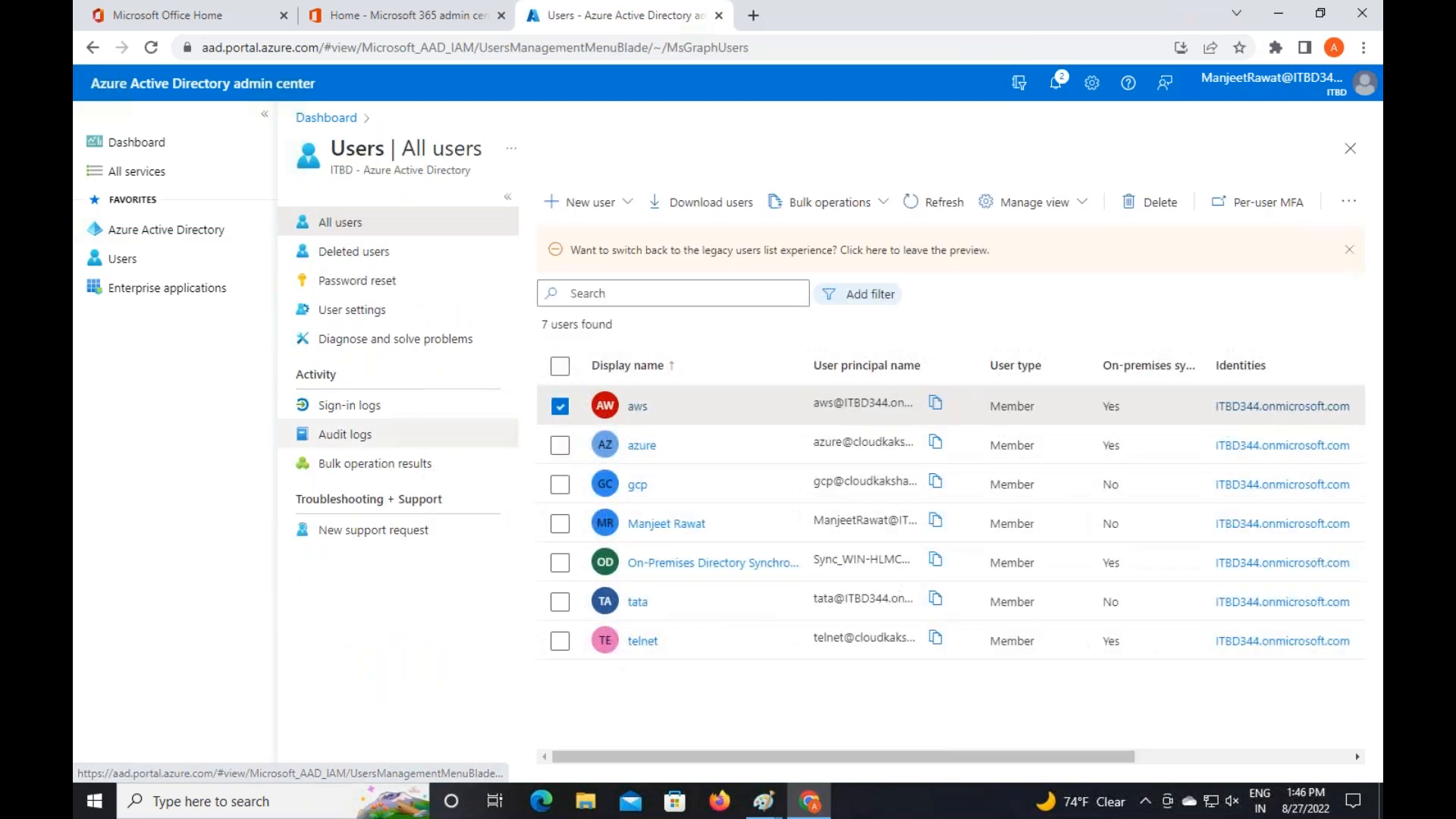
pyautogui.click(559, 410)
pyautogui.click(639, 485)
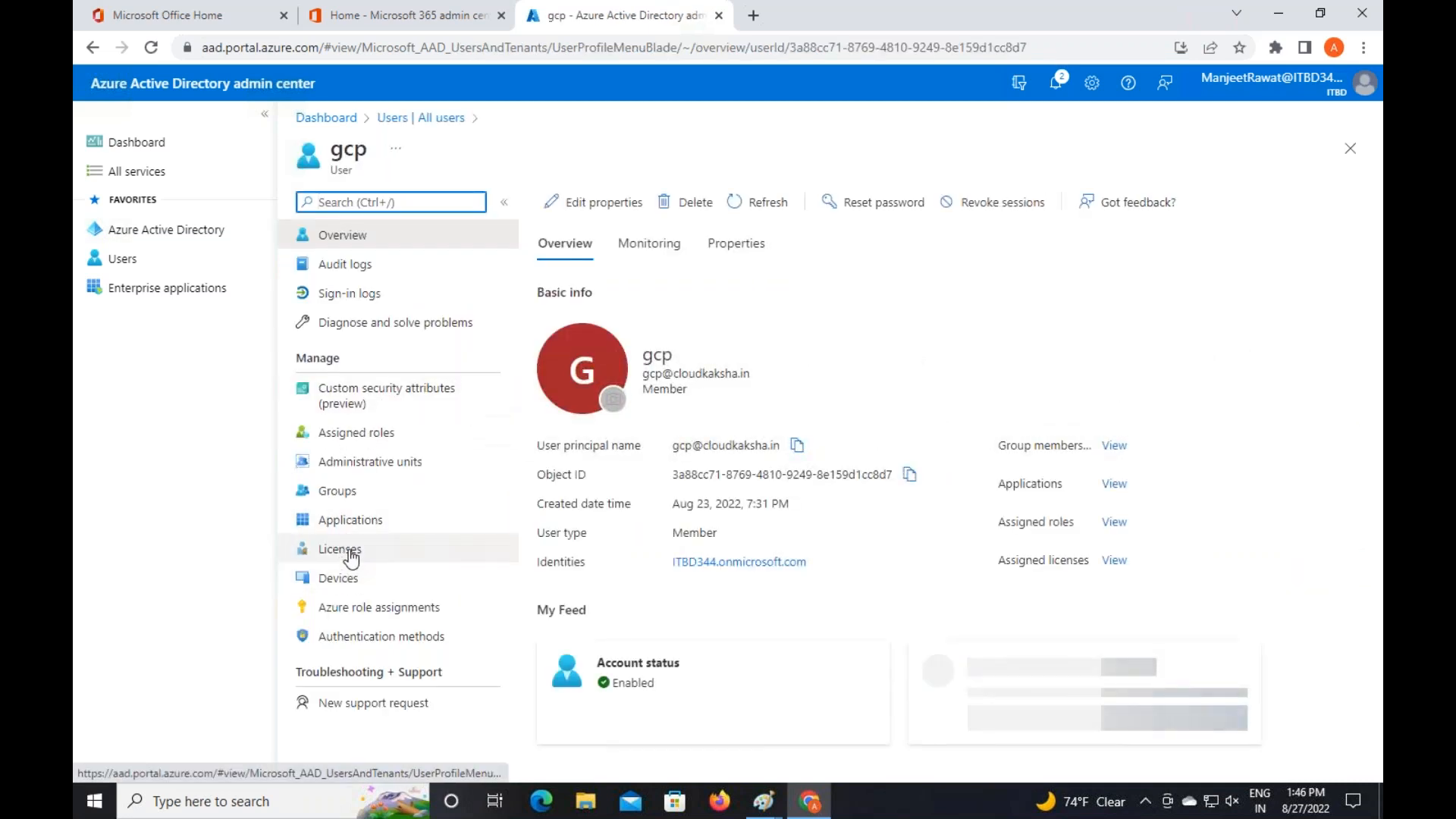
pyautogui.click(345, 549)
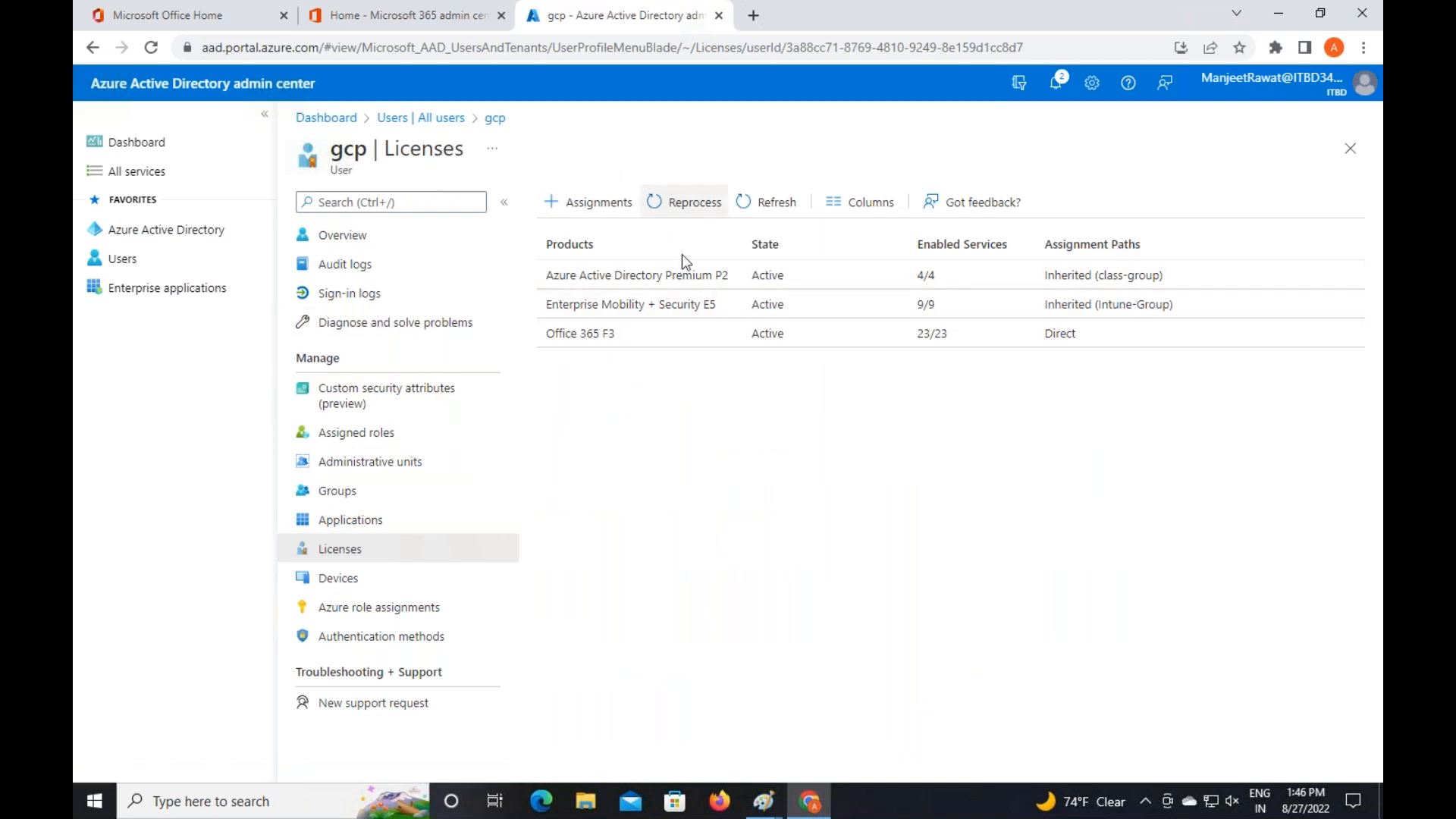
pyautogui.click(453, 119)
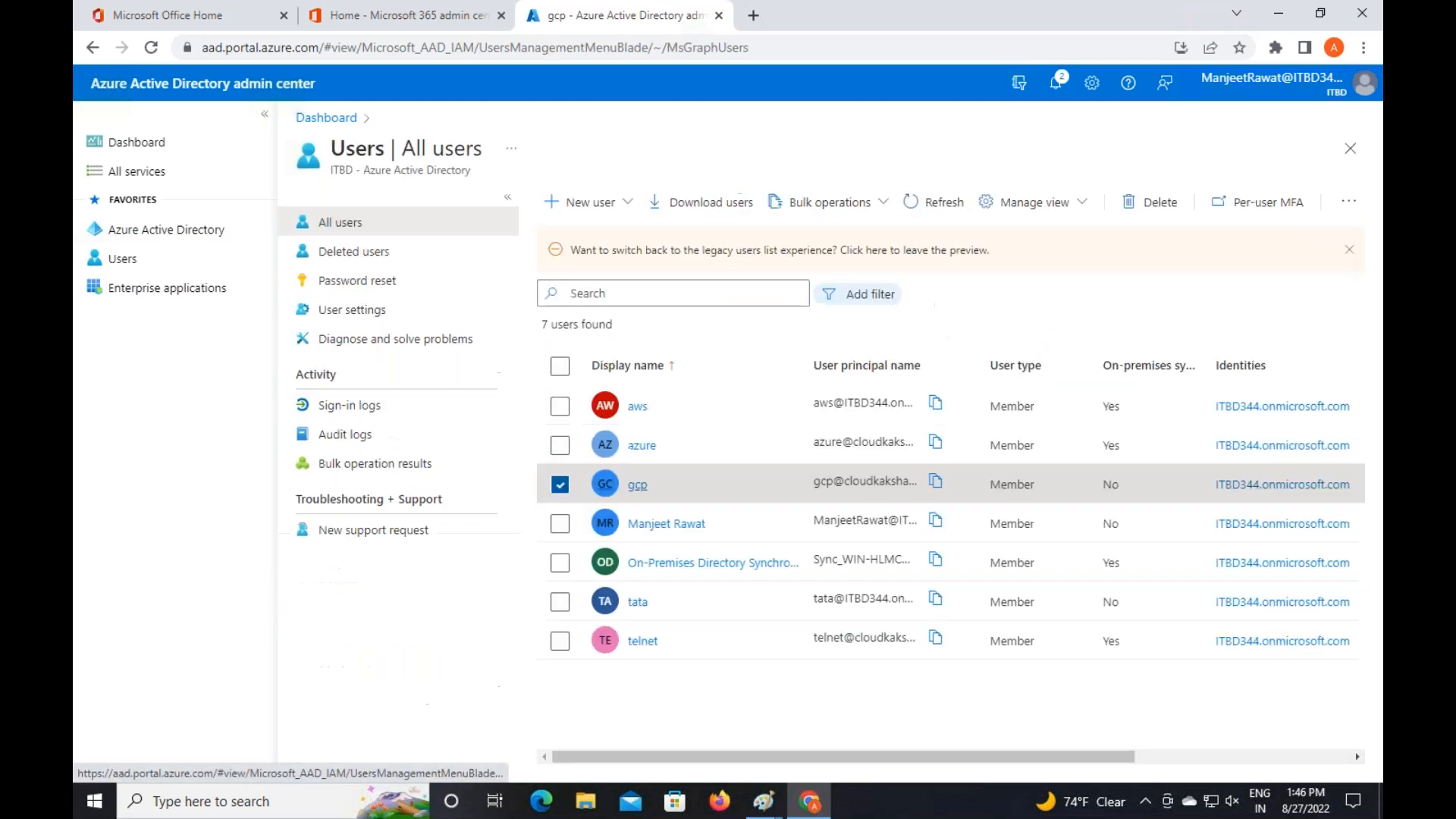
# Check telnet's Premium P2 license, then dismiss the legacy-experience banner
pyautogui.click(640, 646)
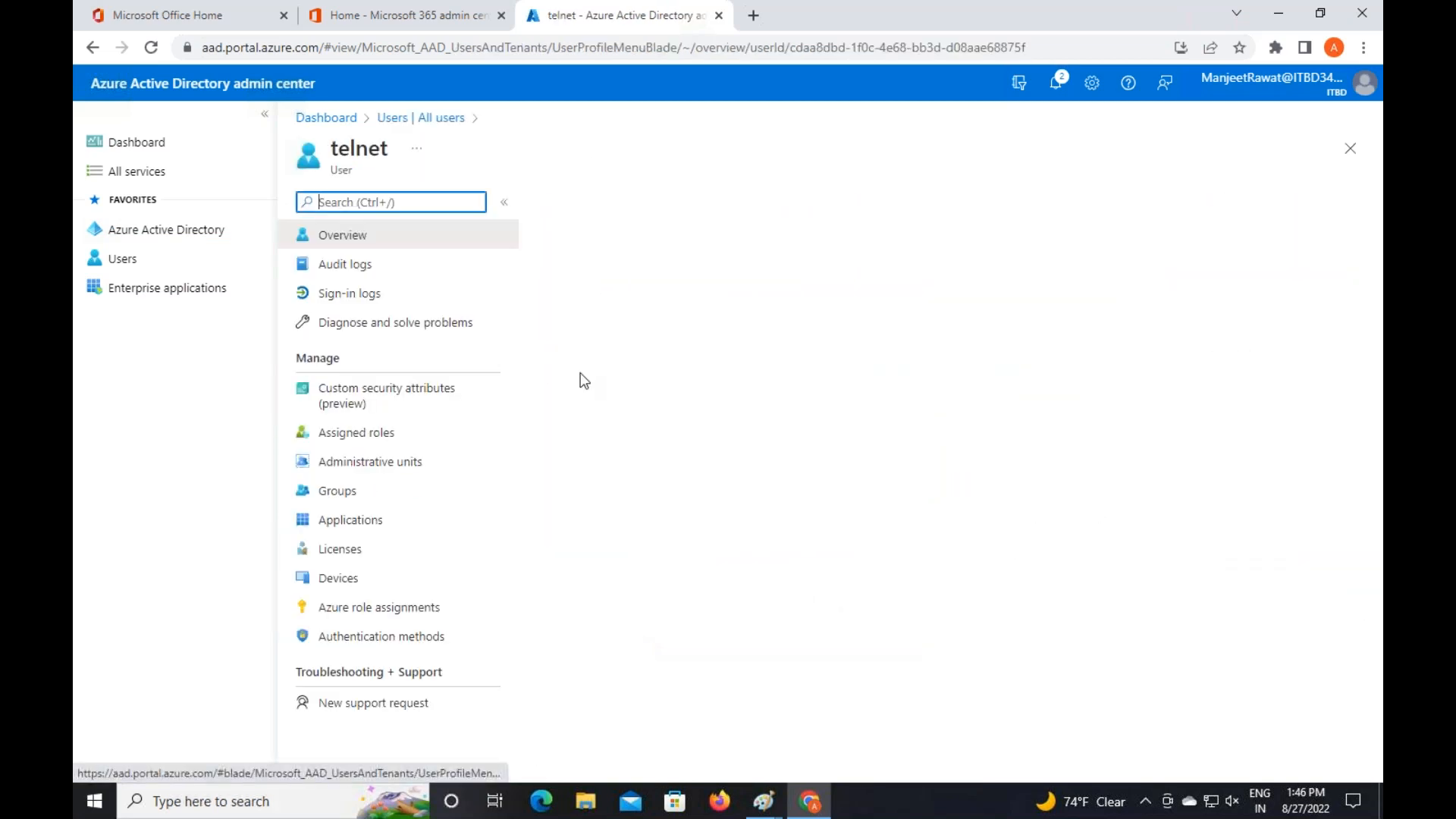
pyautogui.click(344, 551)
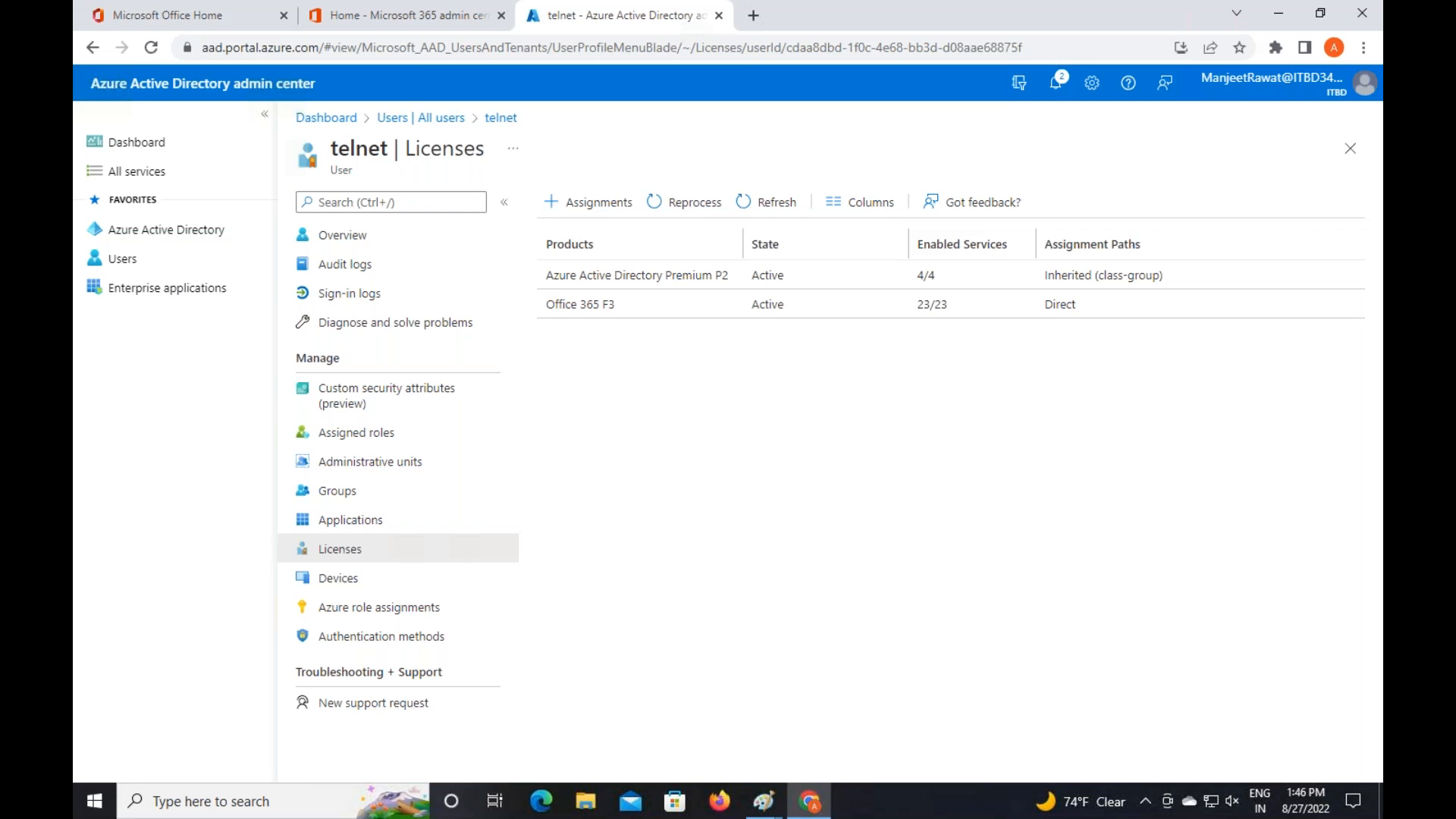
pyautogui.click(436, 119)
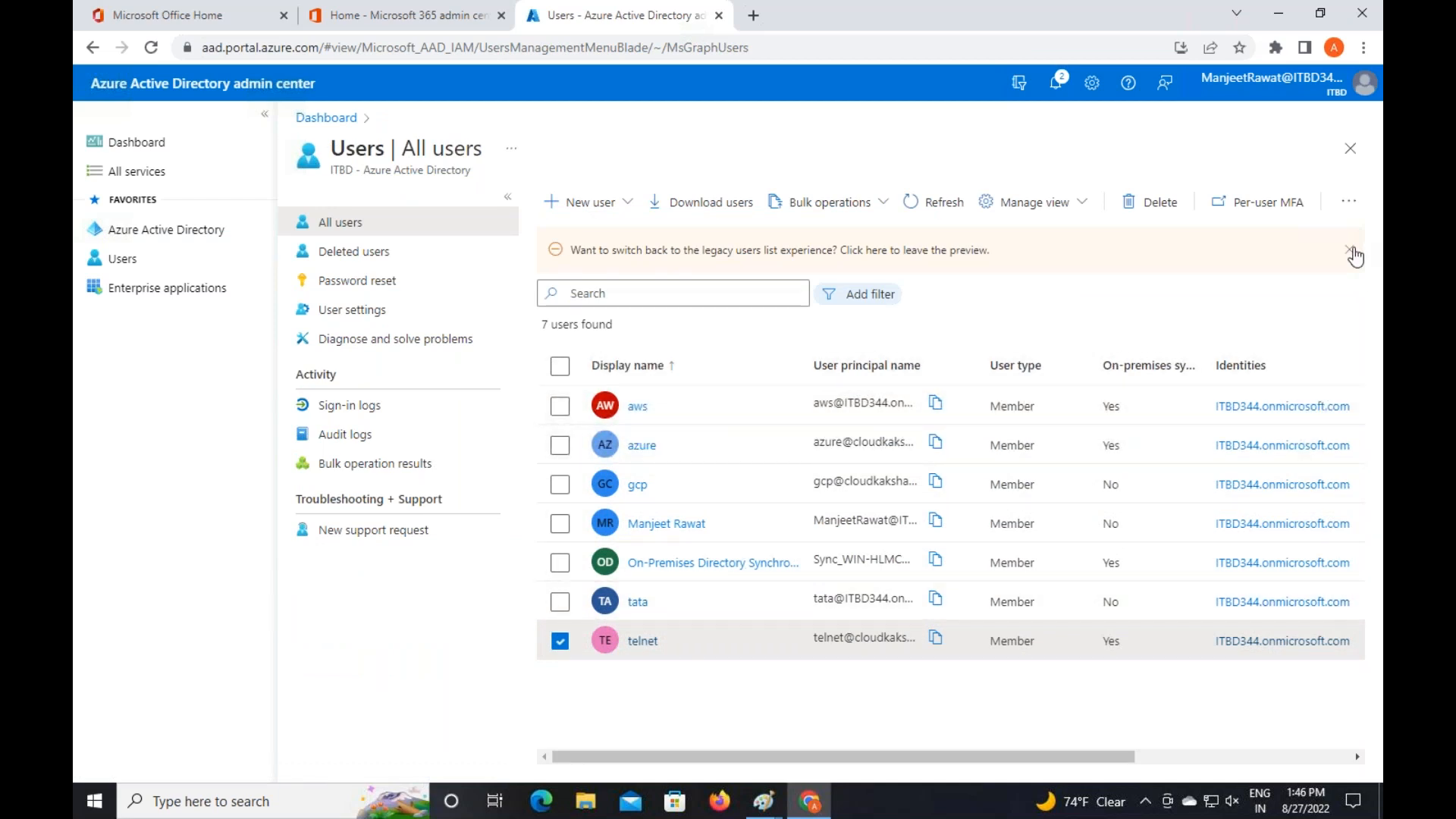
pyautogui.click(1349, 251)
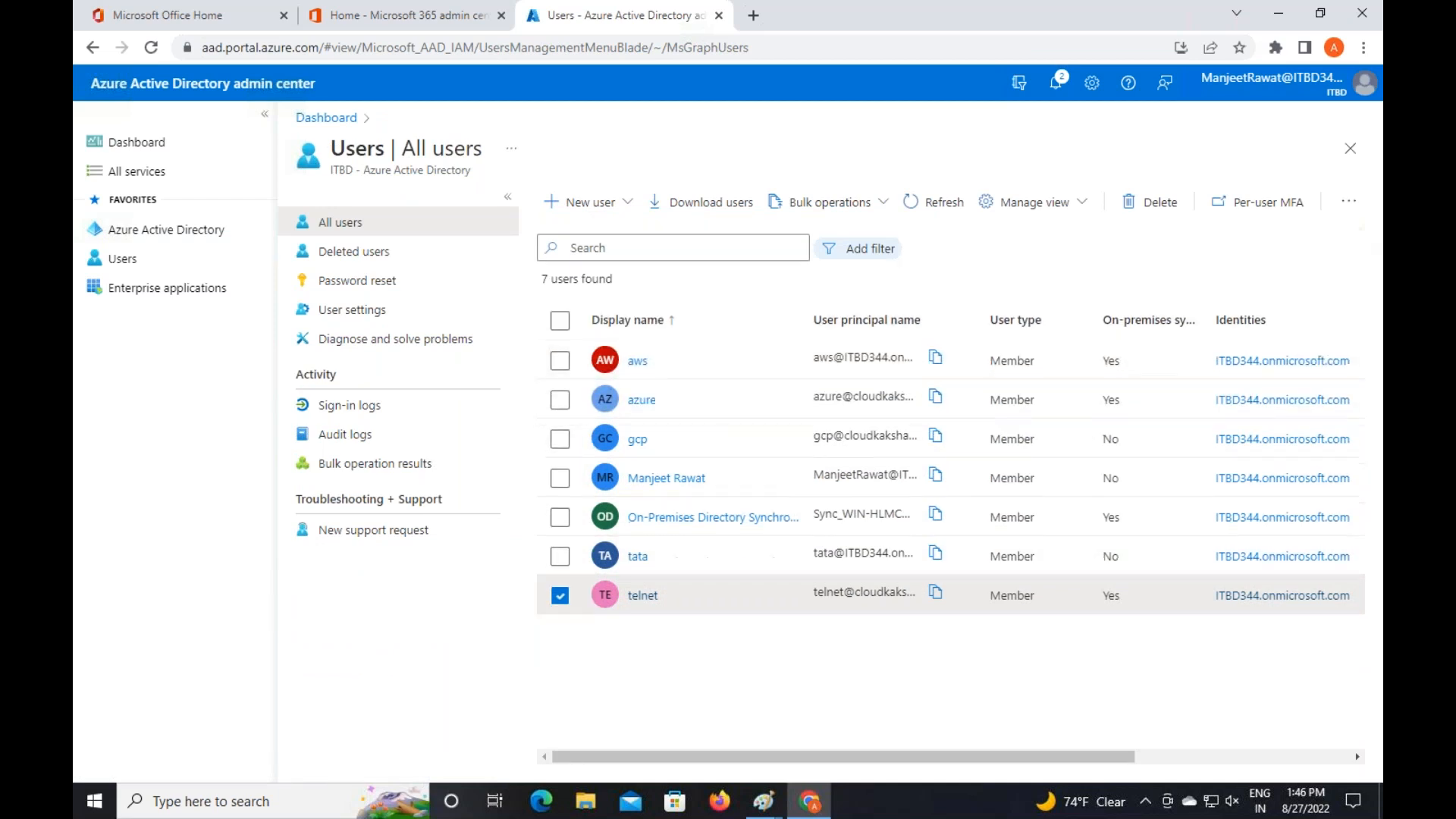
pyautogui.click(560, 597)
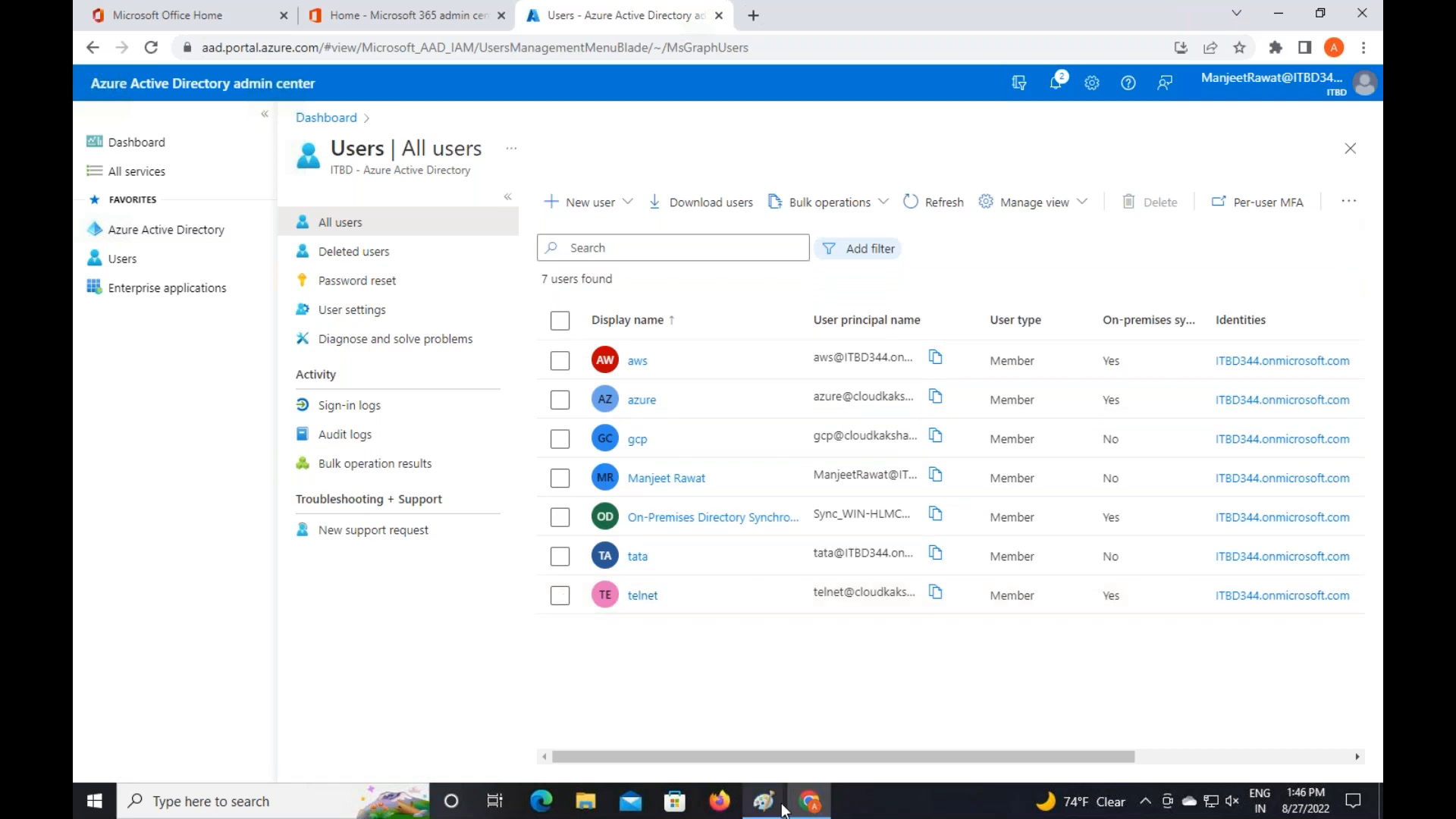
# In the Azure AD Topics drawing, pencil-tick Objects Management, Roles and Licenses, underlining Roles
pyautogui.moveTo(779, 809)
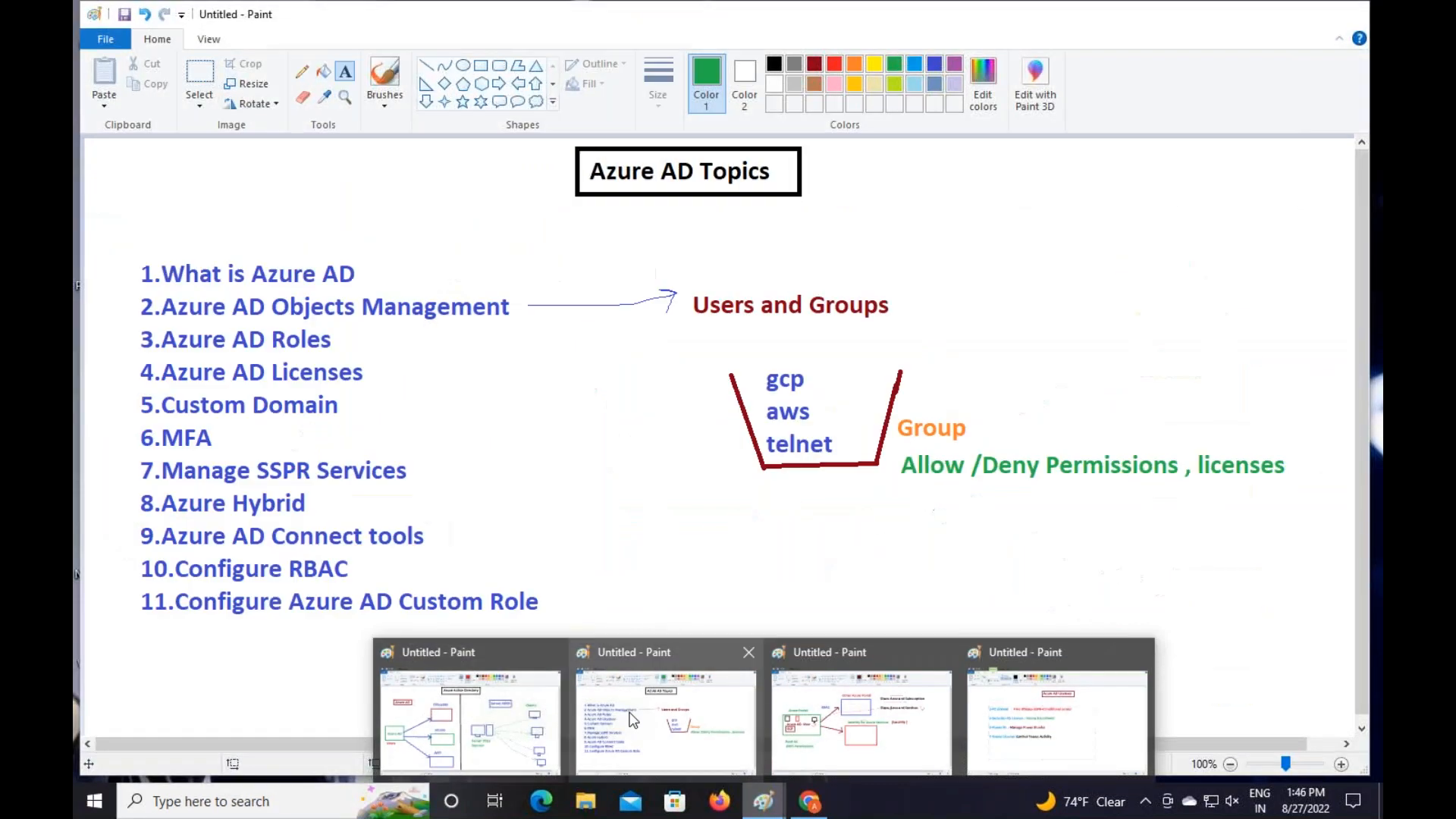
pyautogui.click(574, 648)
pyautogui.click(301, 70)
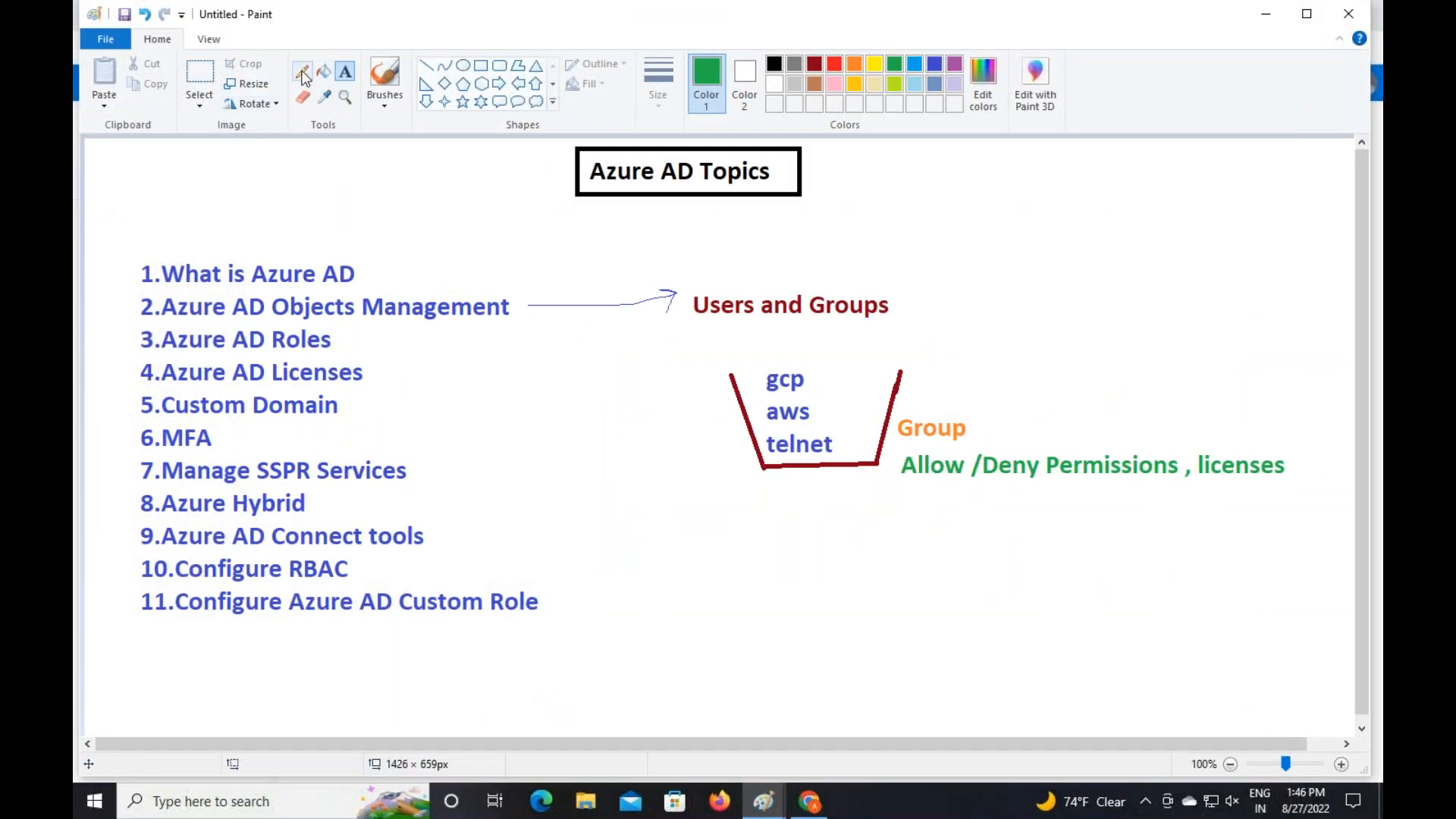
pyautogui.moveTo(117, 319); pyautogui.dragTo(138, 289)
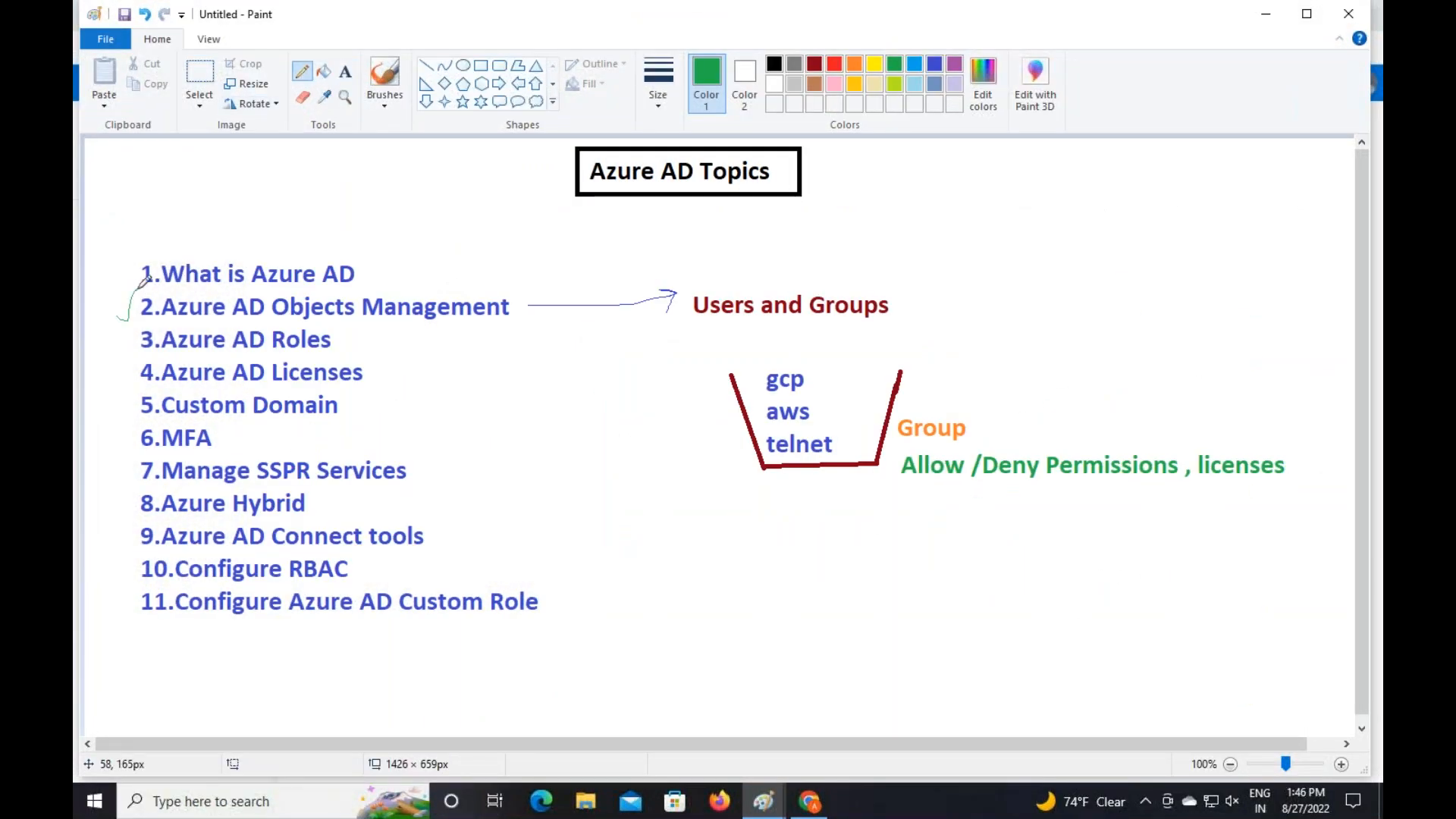
pyautogui.moveTo(116, 349); pyautogui.dragTo(136, 320)
pyautogui.moveTo(202, 353); pyautogui.dragTo(277, 352)
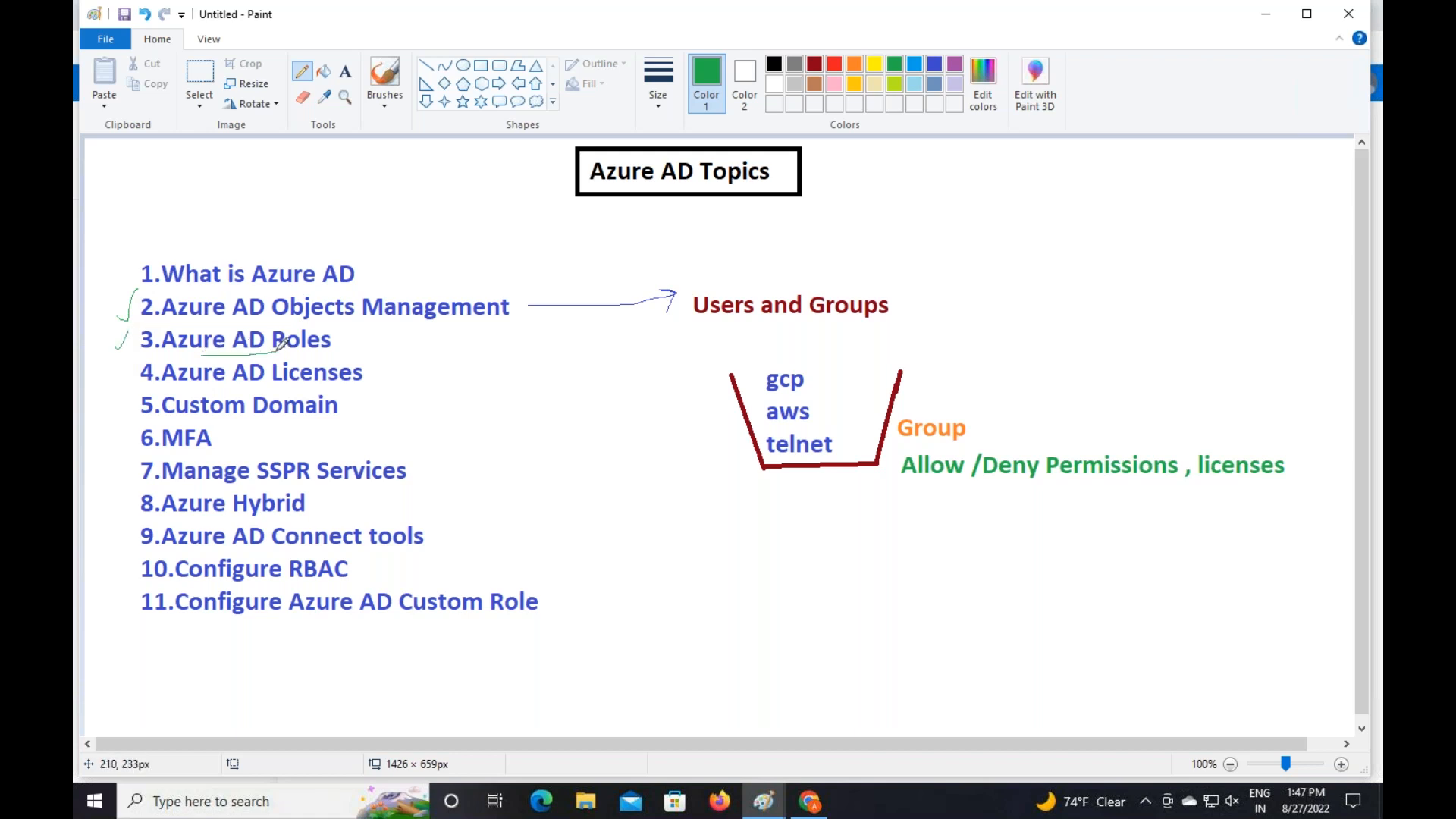
pyautogui.moveTo(125, 371); pyautogui.dragTo(136, 359)
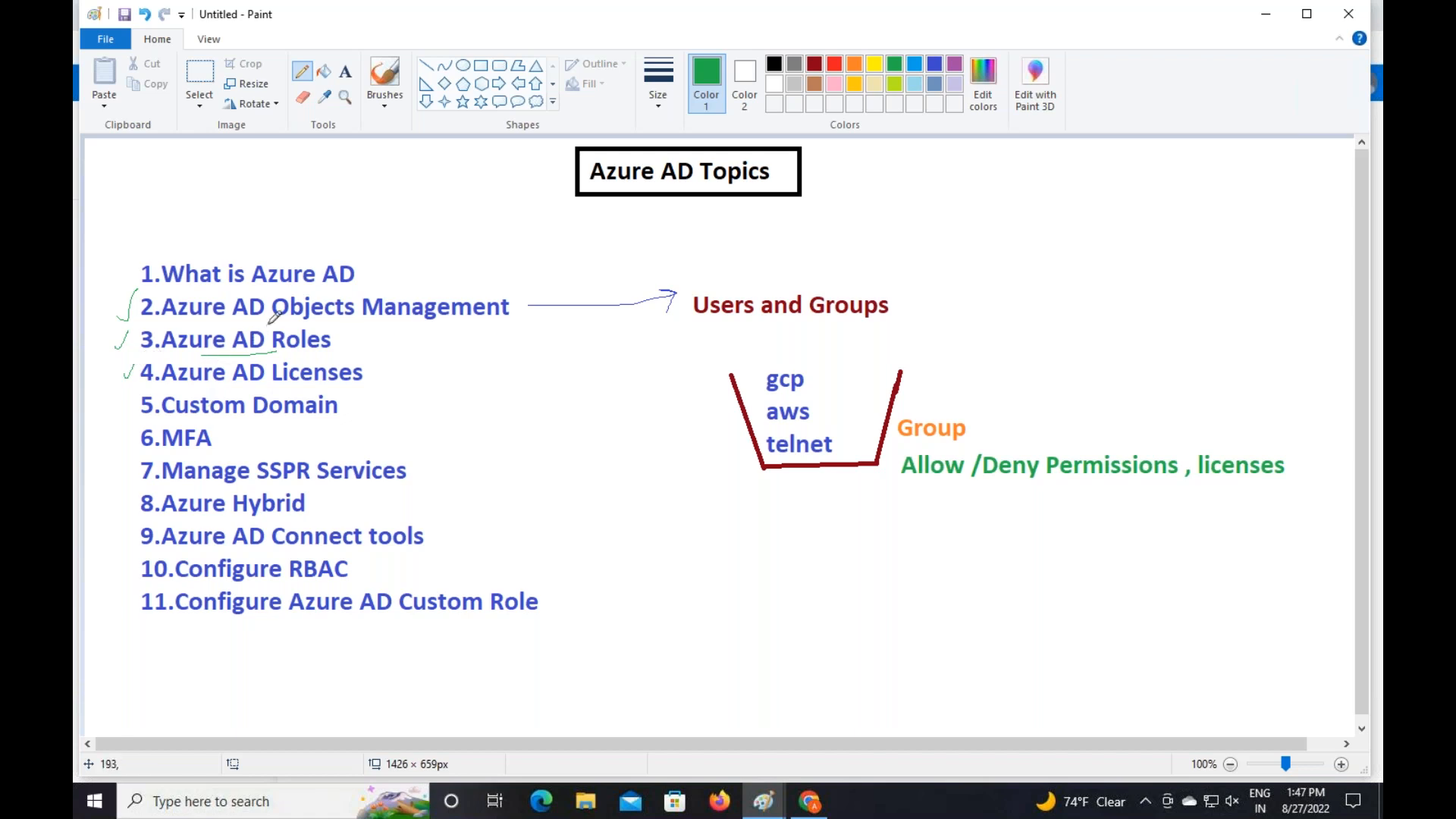
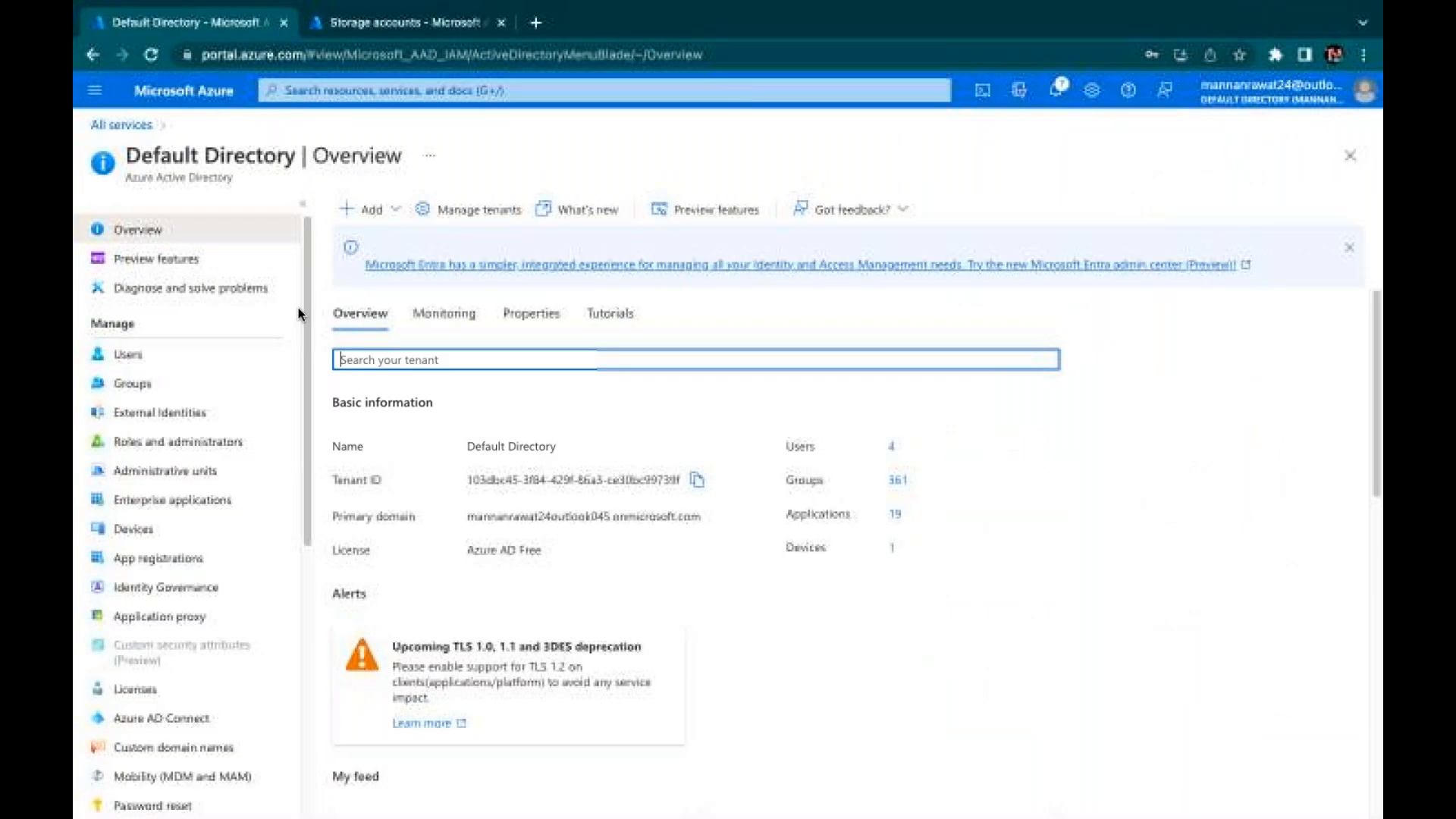
# Search Azure AD groups for 'class-' and open class-group
pyautogui.click(141, 127)
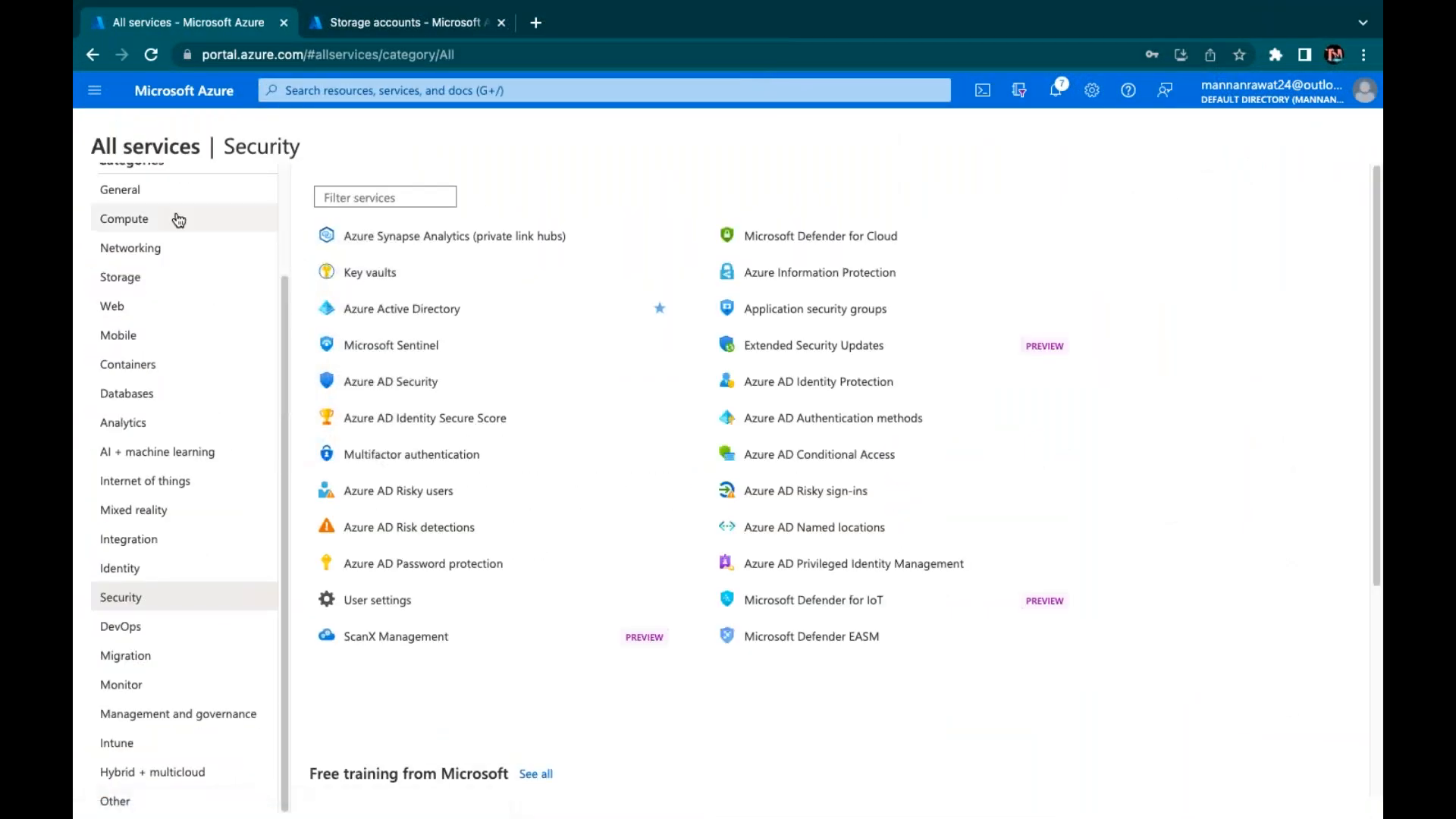
pyautogui.click(429, 310)
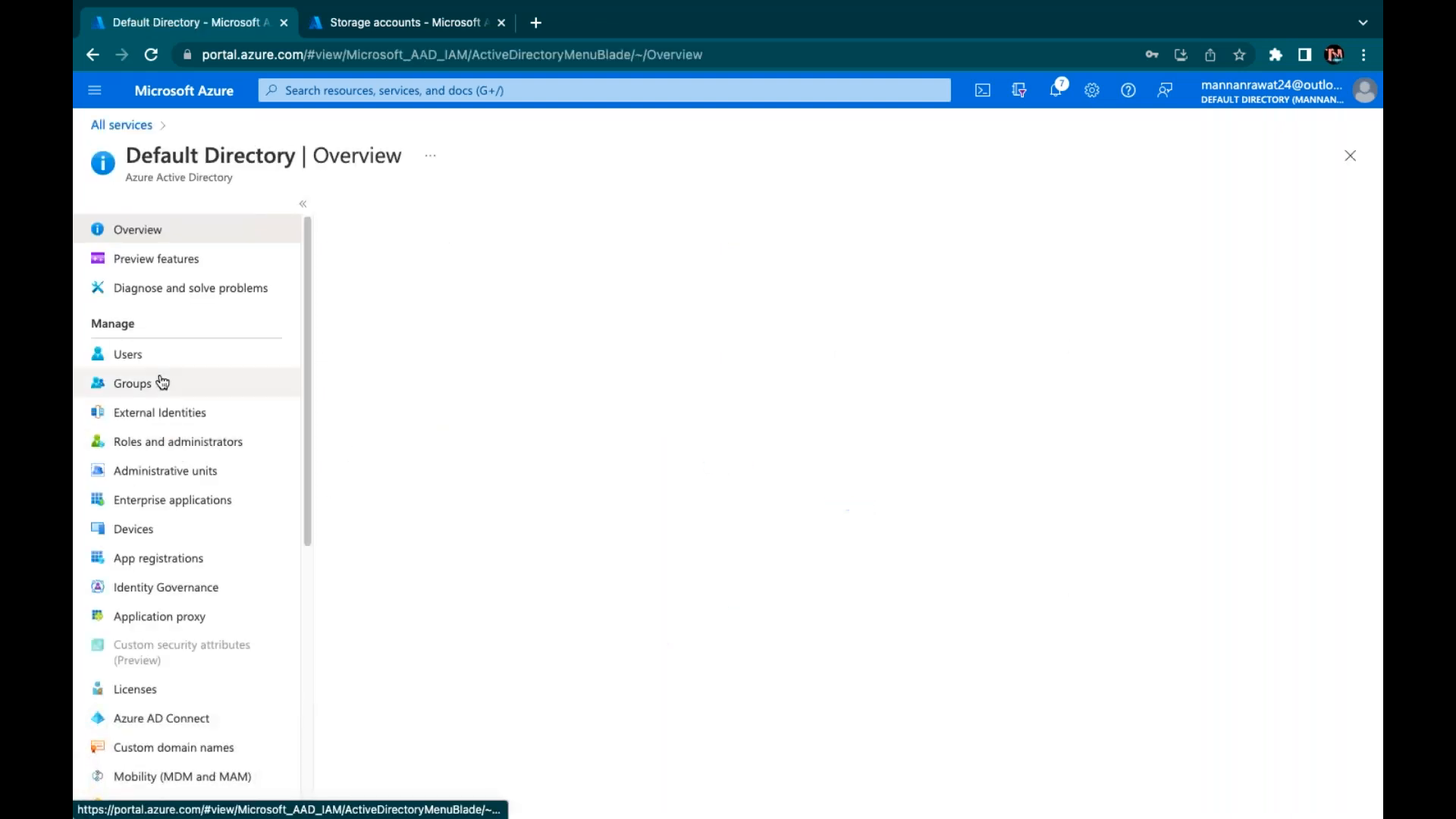
pyautogui.click(126, 386)
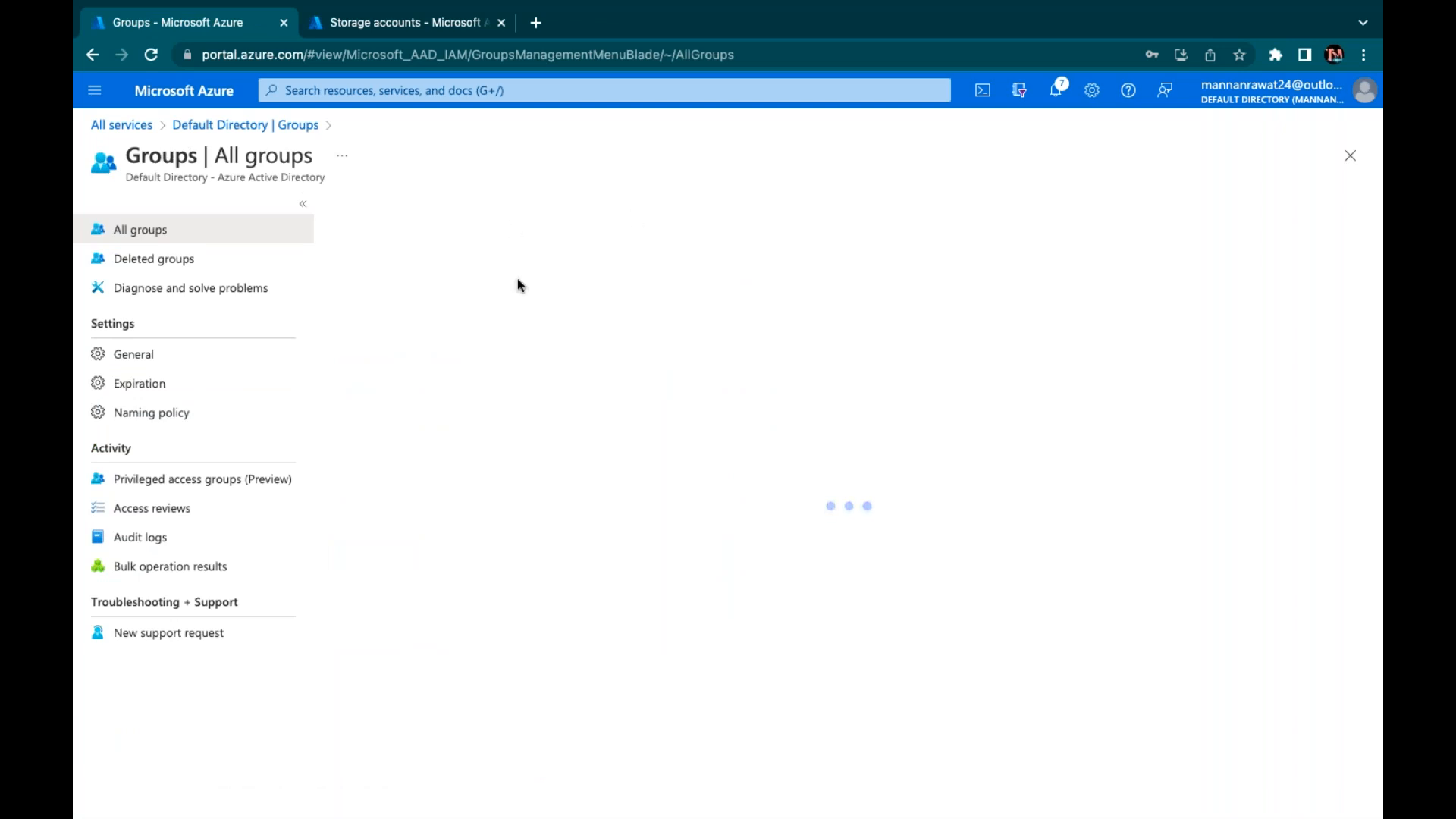
pyautogui.click(499, 255)
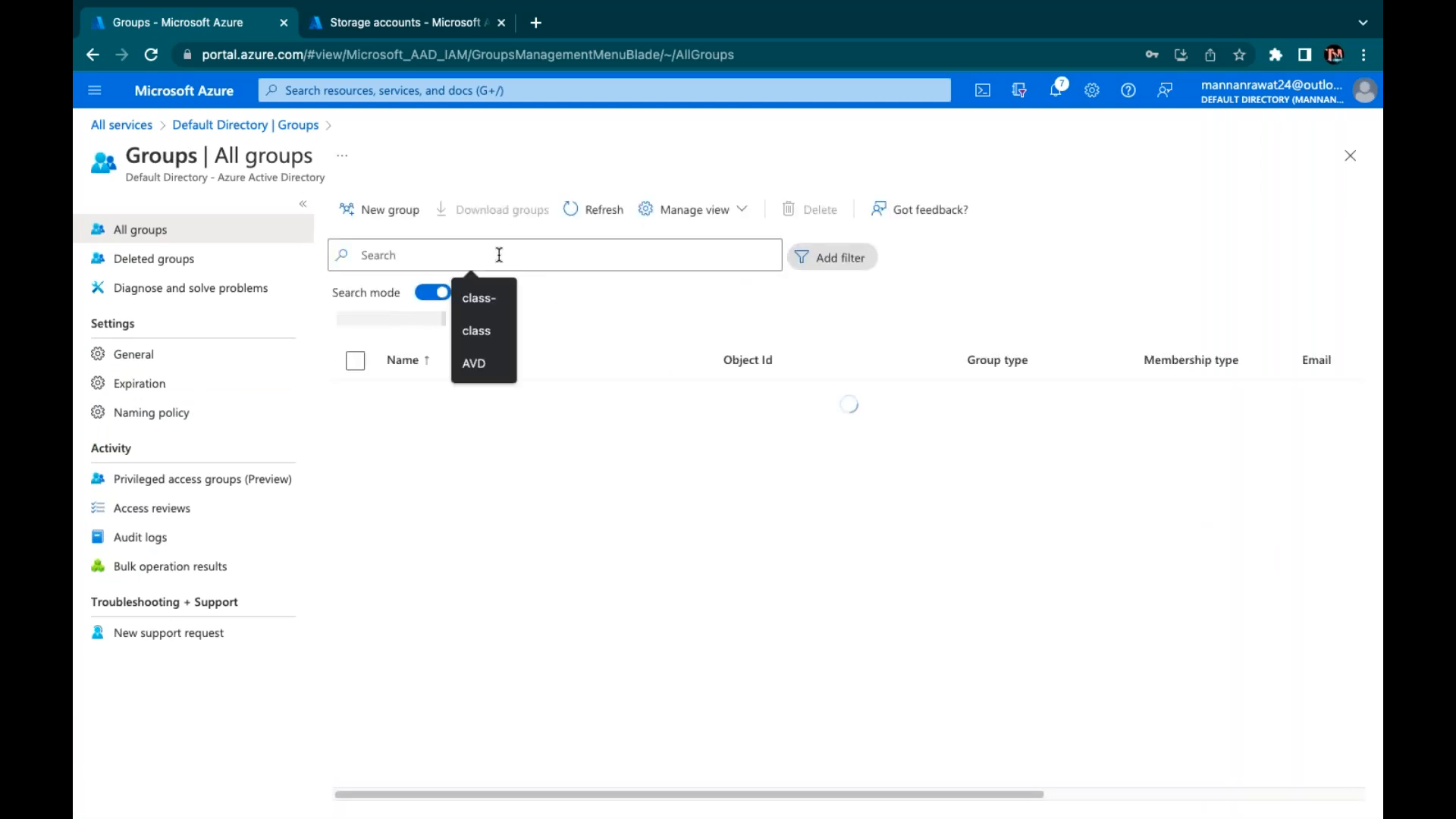
pyautogui.write('class')
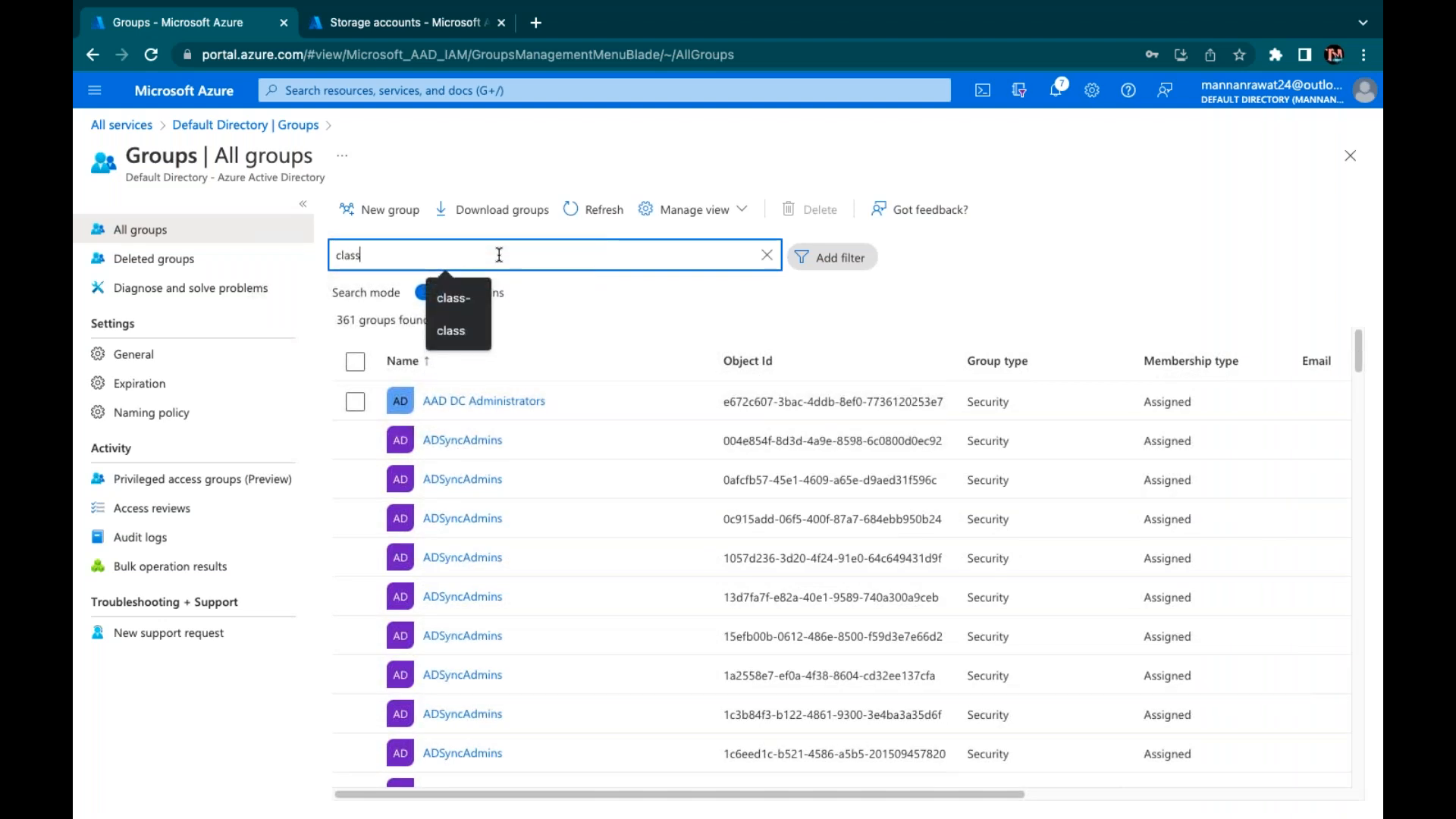
pyautogui.write('-')
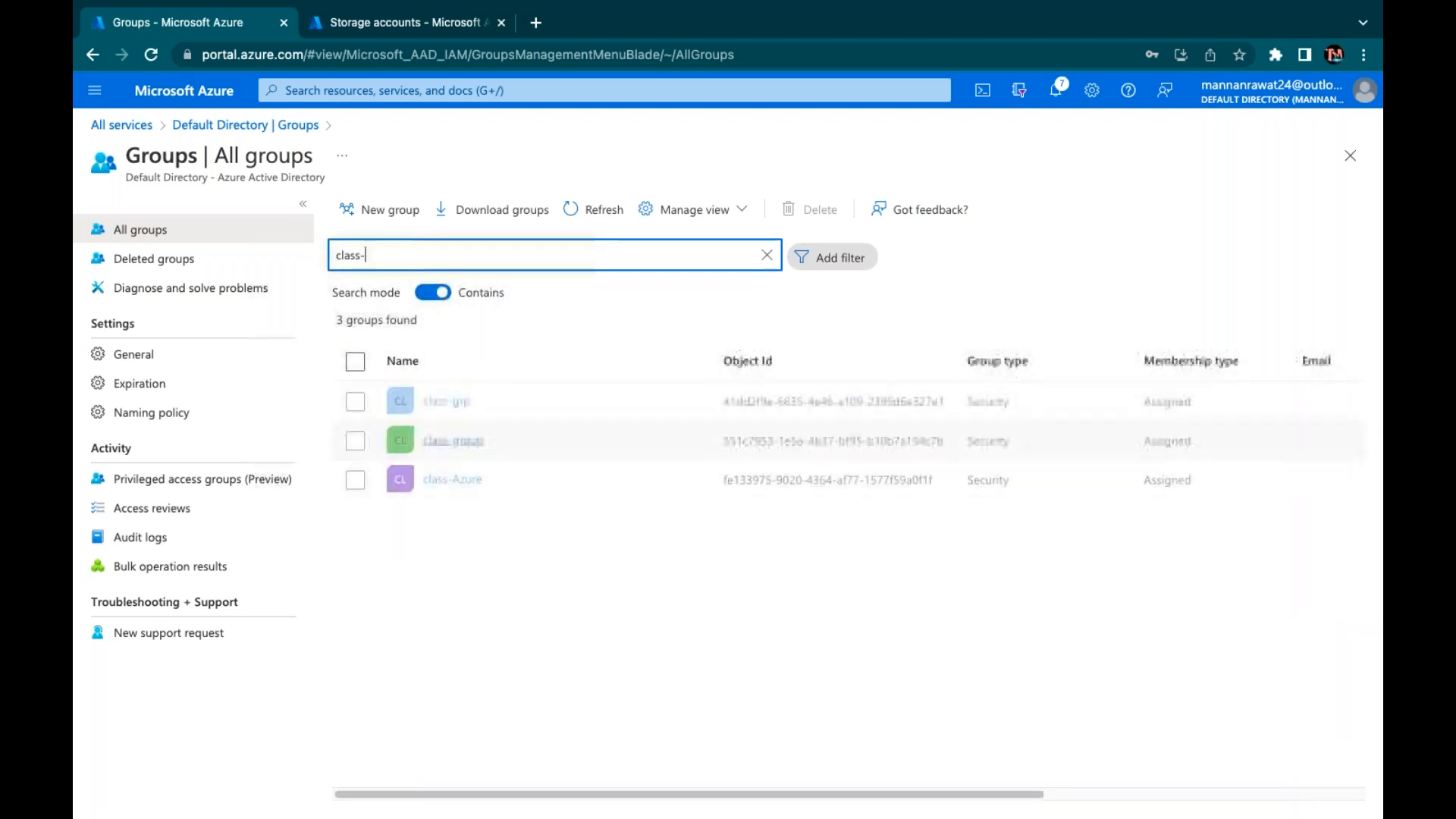
pyautogui.click(445, 444)
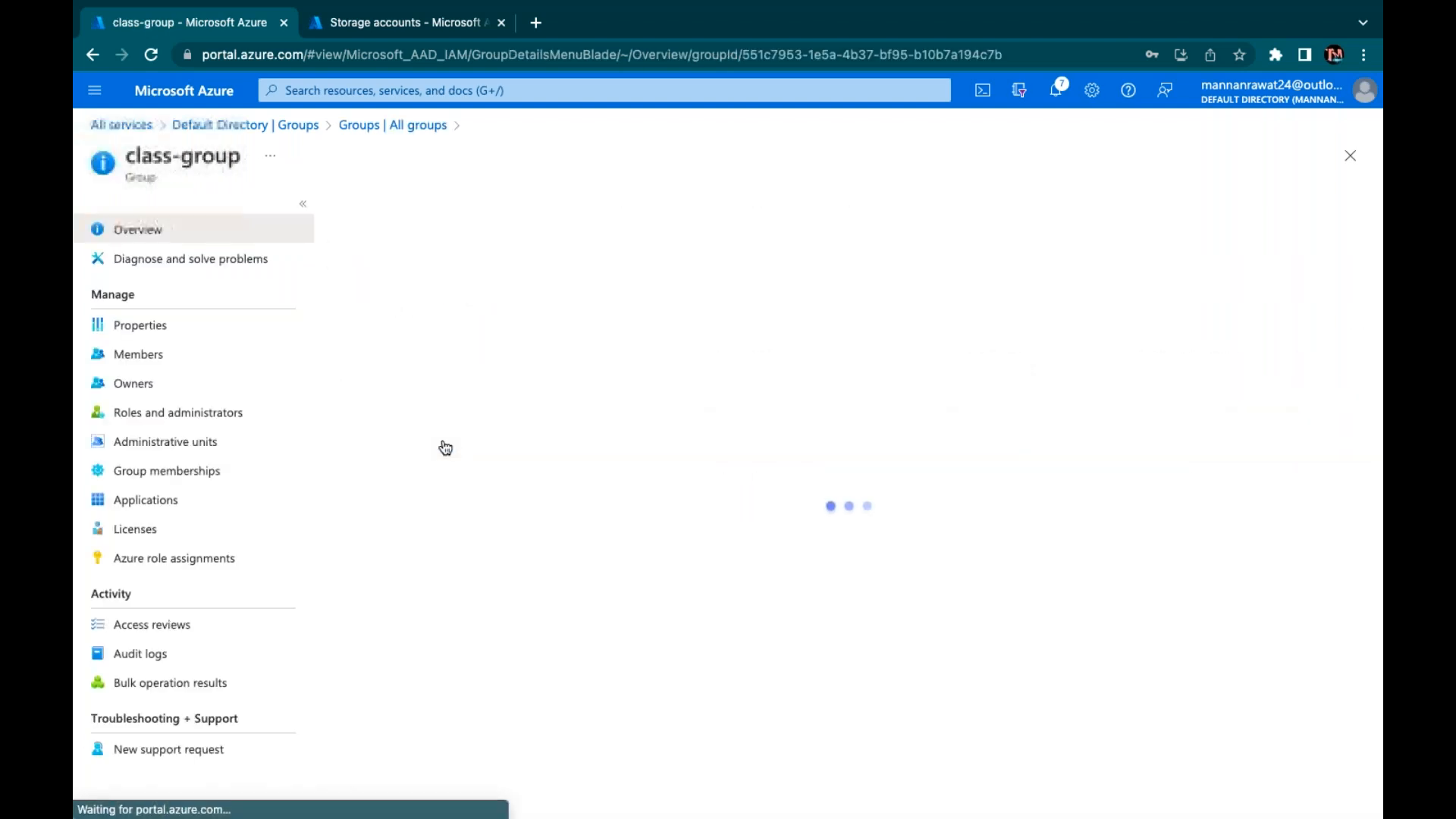
# Review class-group's directory roles and group memberships, then list the General services category
pyautogui.click(202, 419)
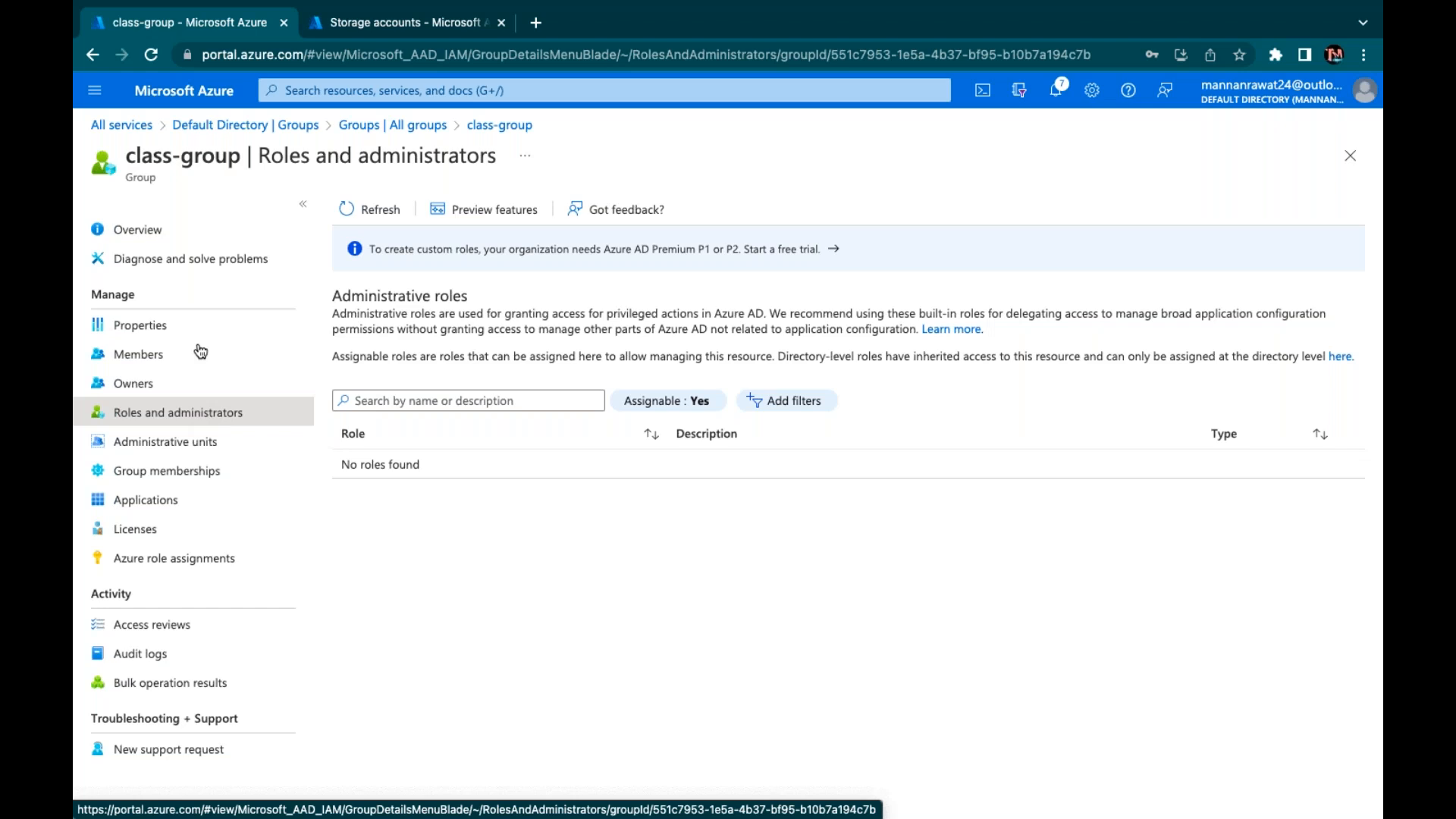
pyautogui.click(169, 479)
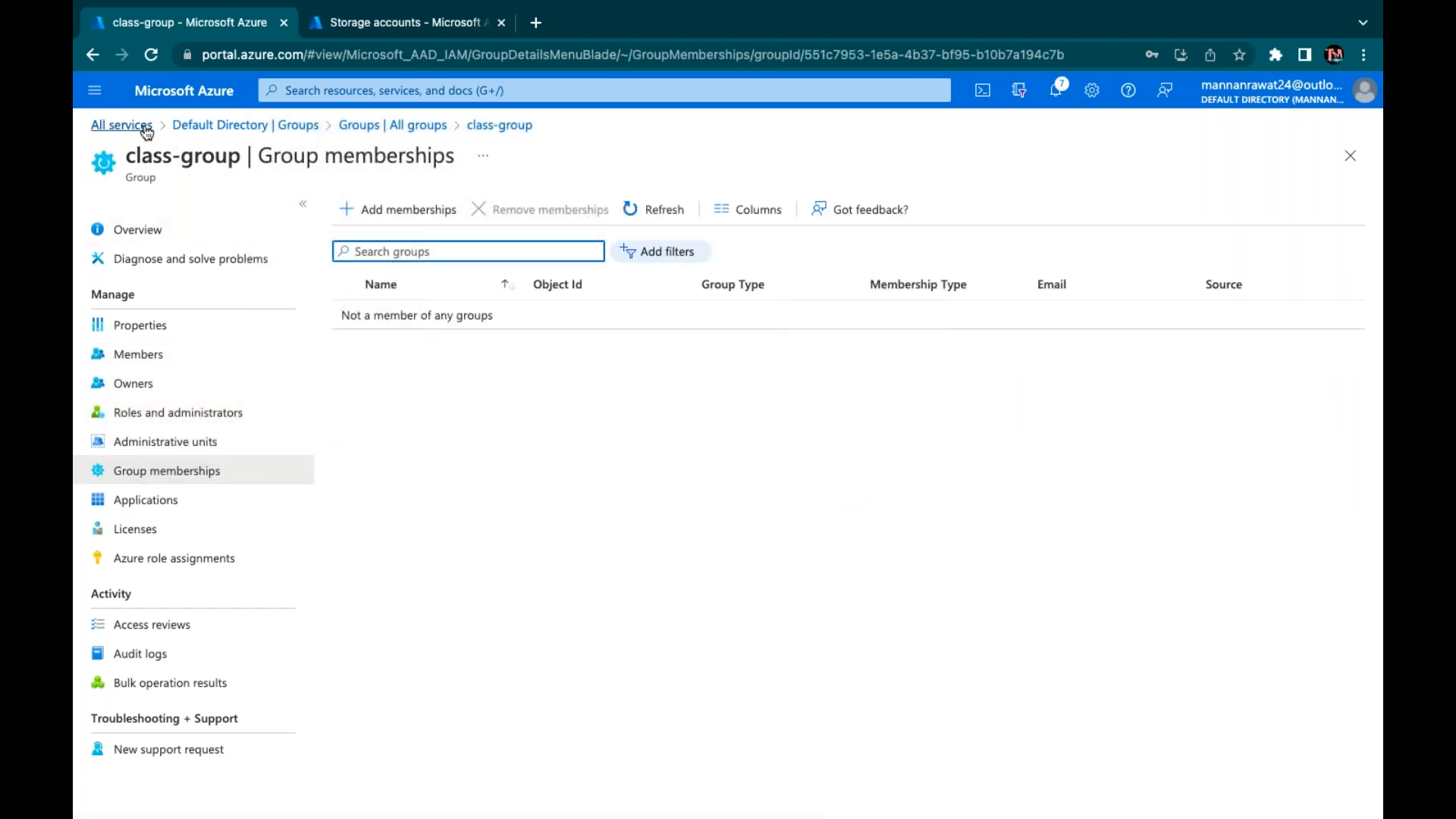
pyautogui.click(116, 125)
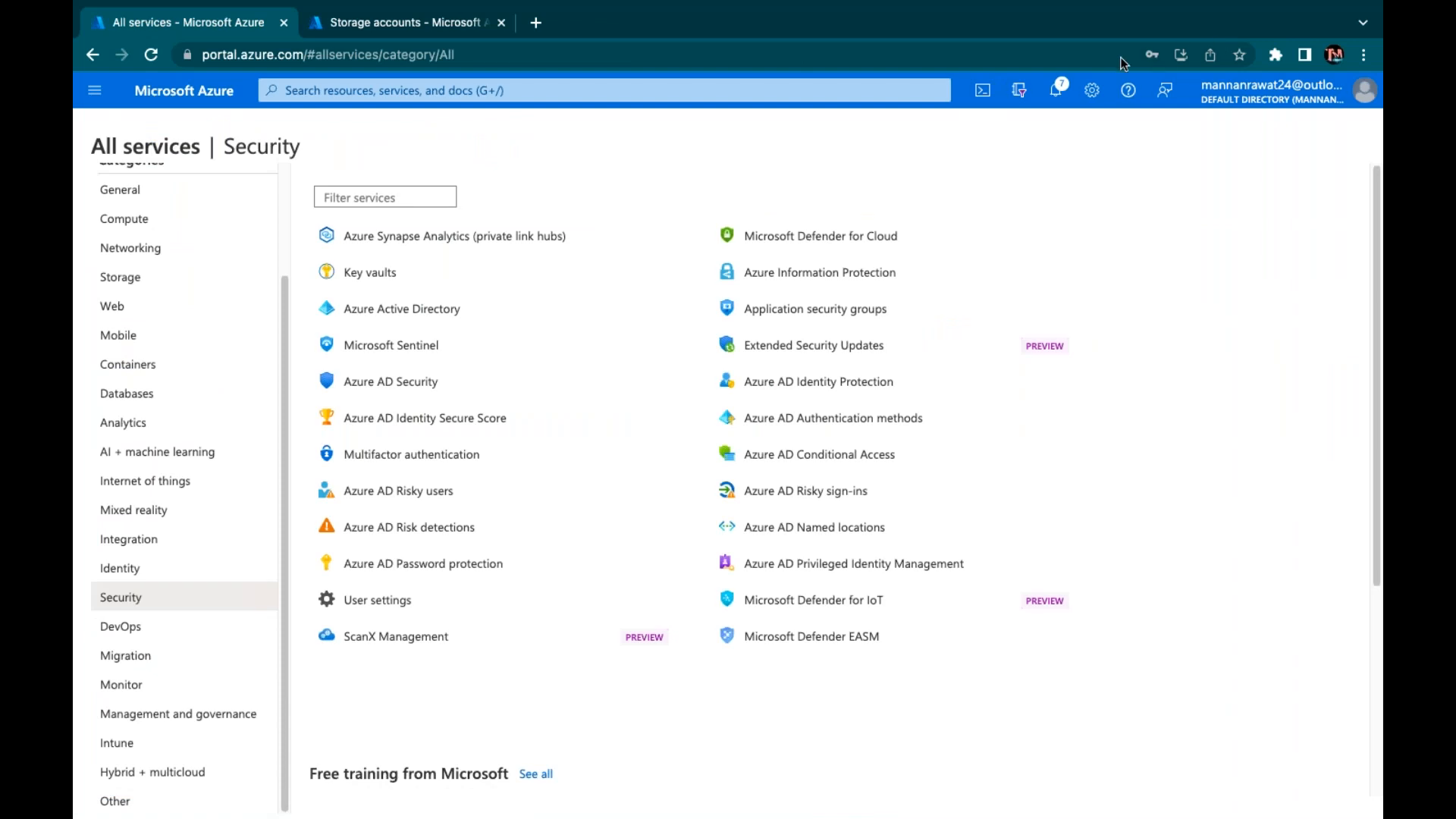
pyautogui.scroll(2, 154, 279)
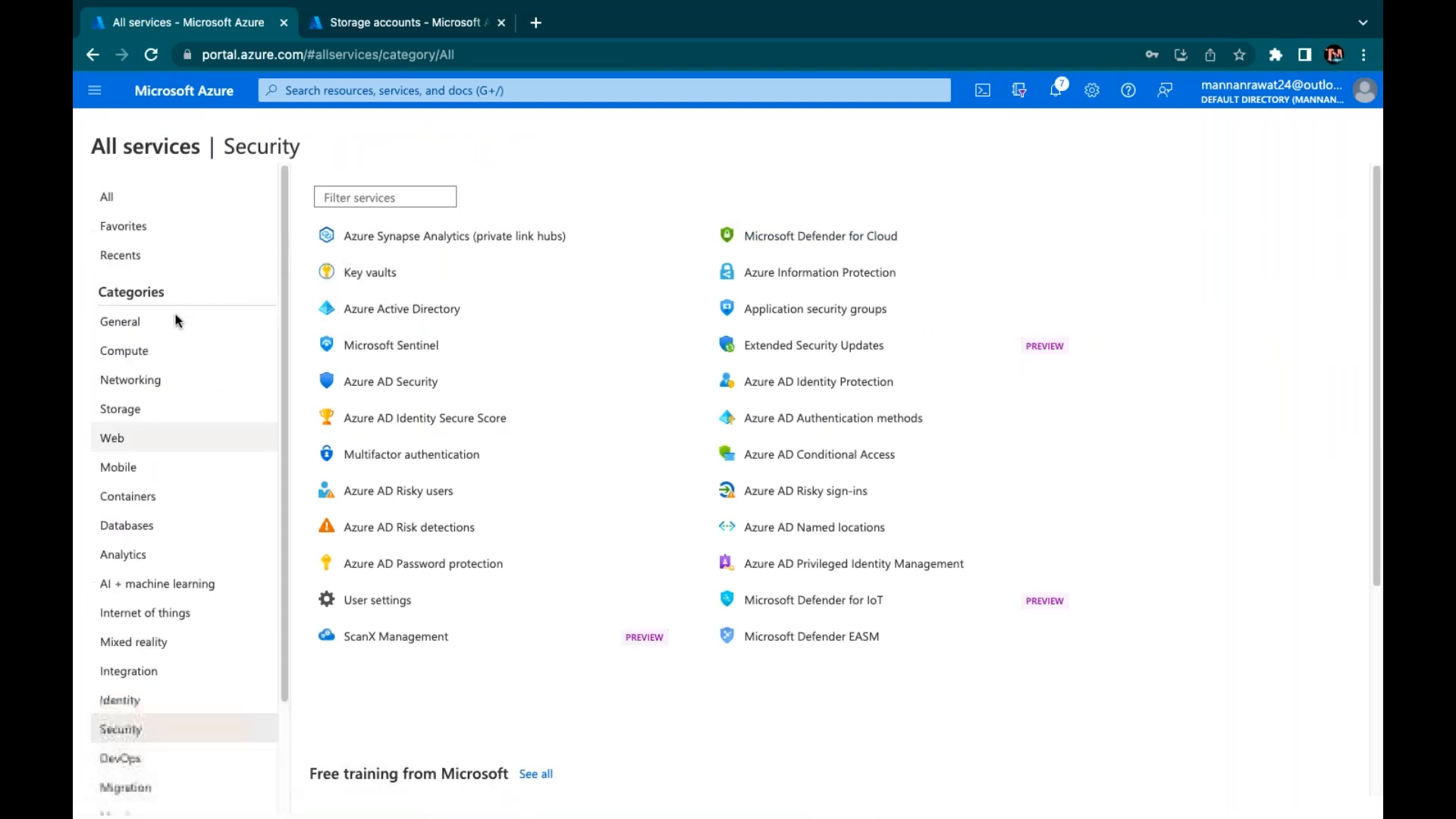
pyautogui.click(128, 318)
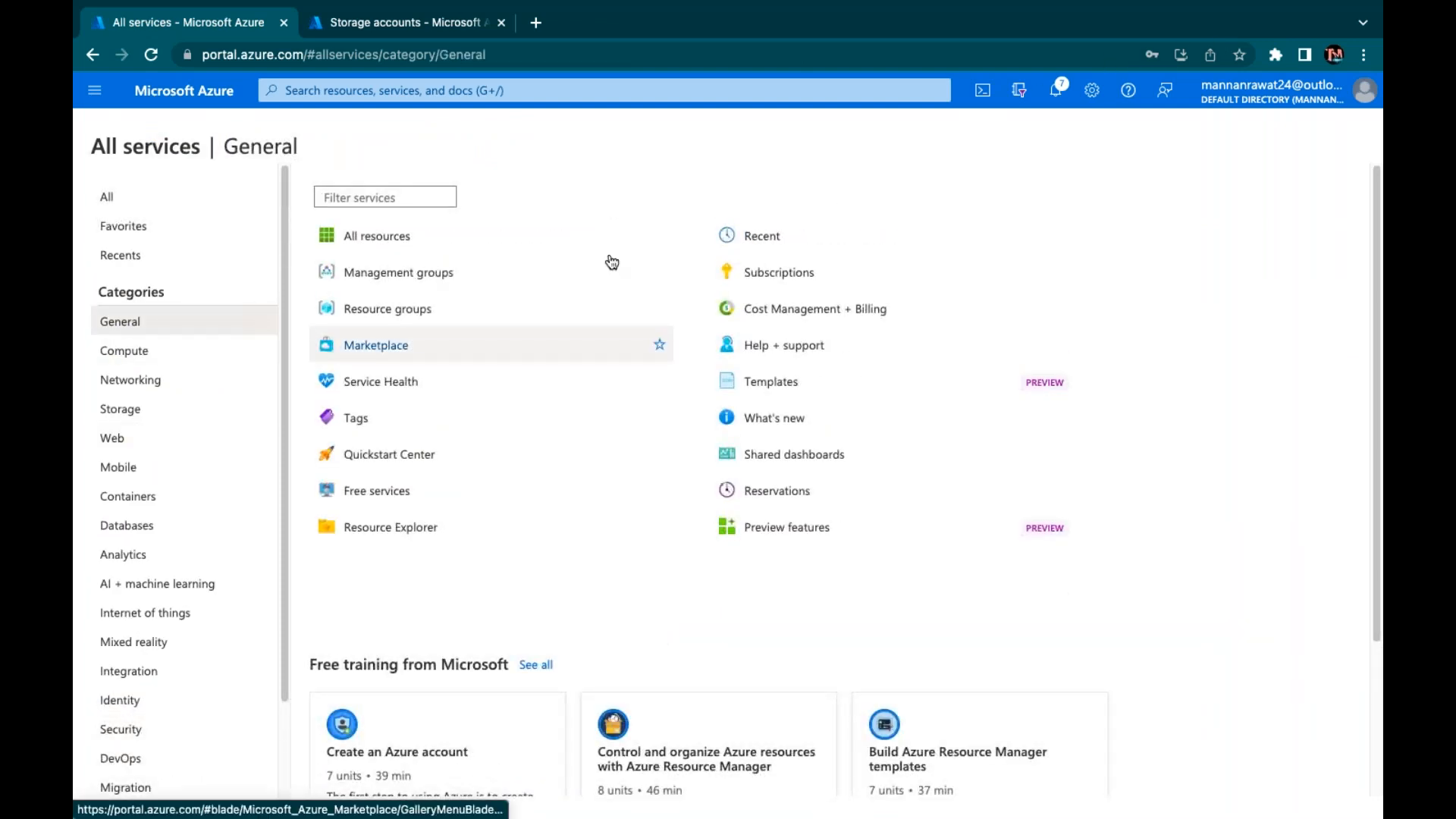
# Begin a new role assignment in MSDN Platforms Subscription's Access control (IAM)
pyautogui.click(778, 275)
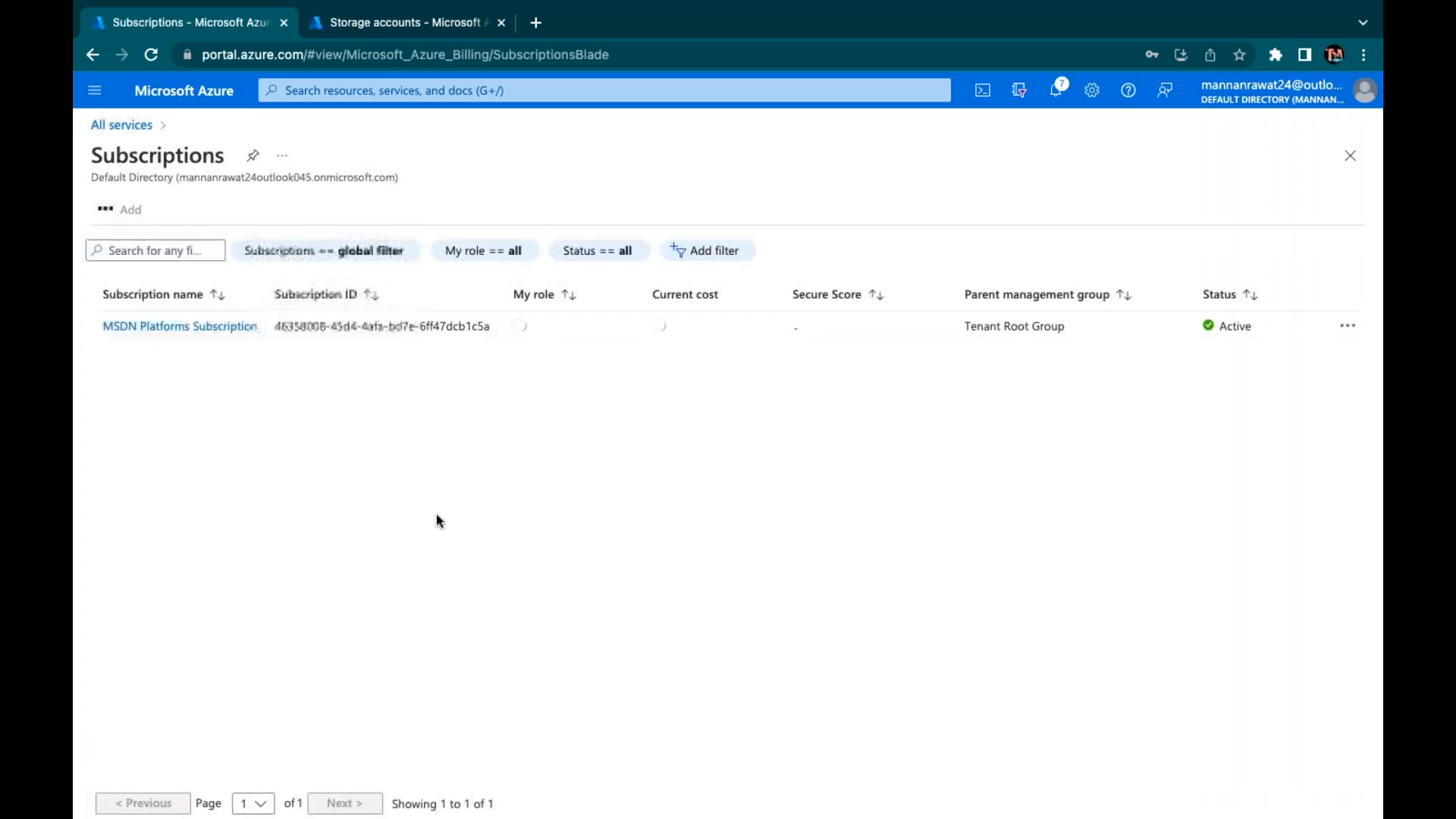
pyautogui.click(194, 328)
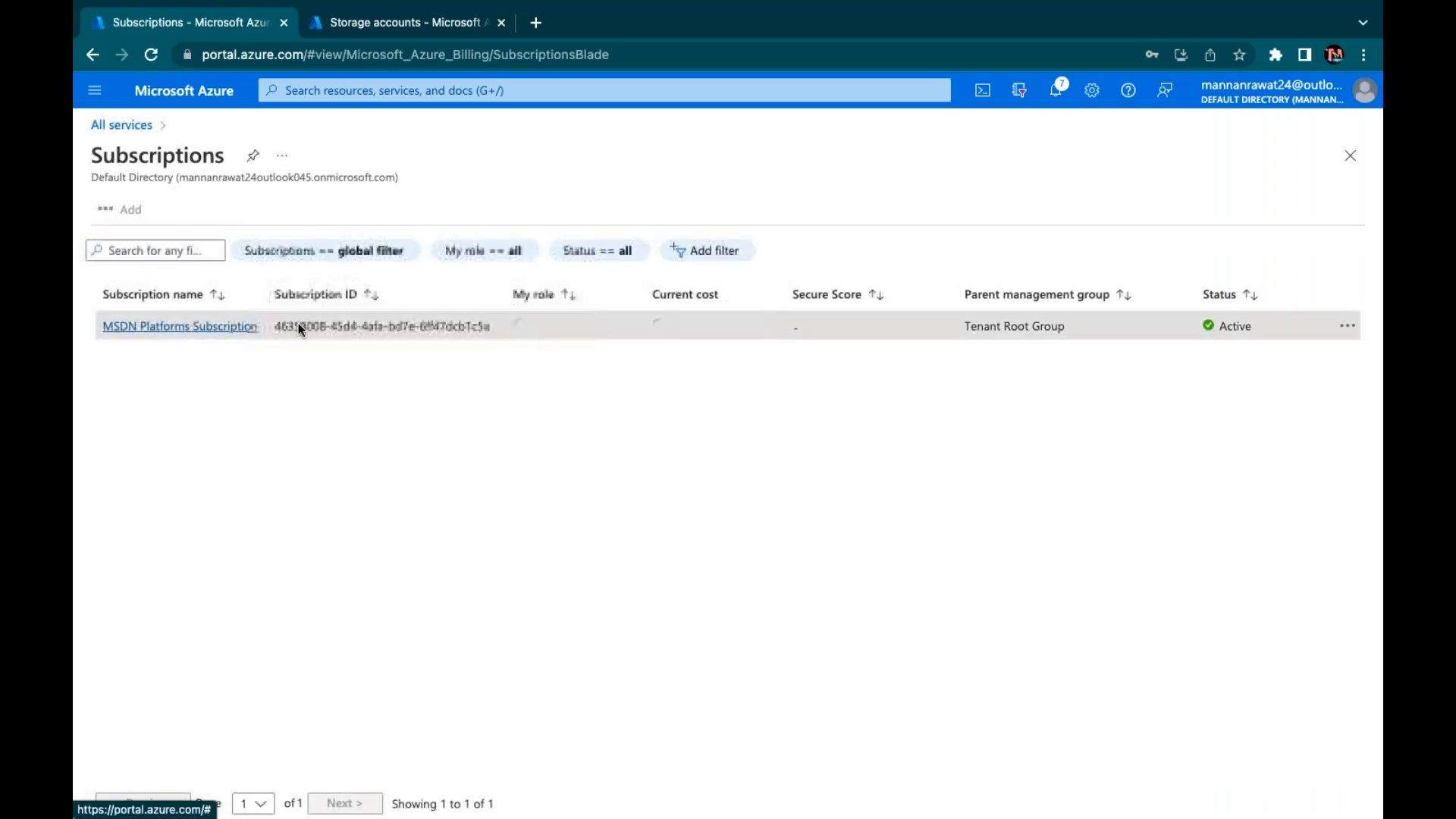
pyautogui.click(468, 306)
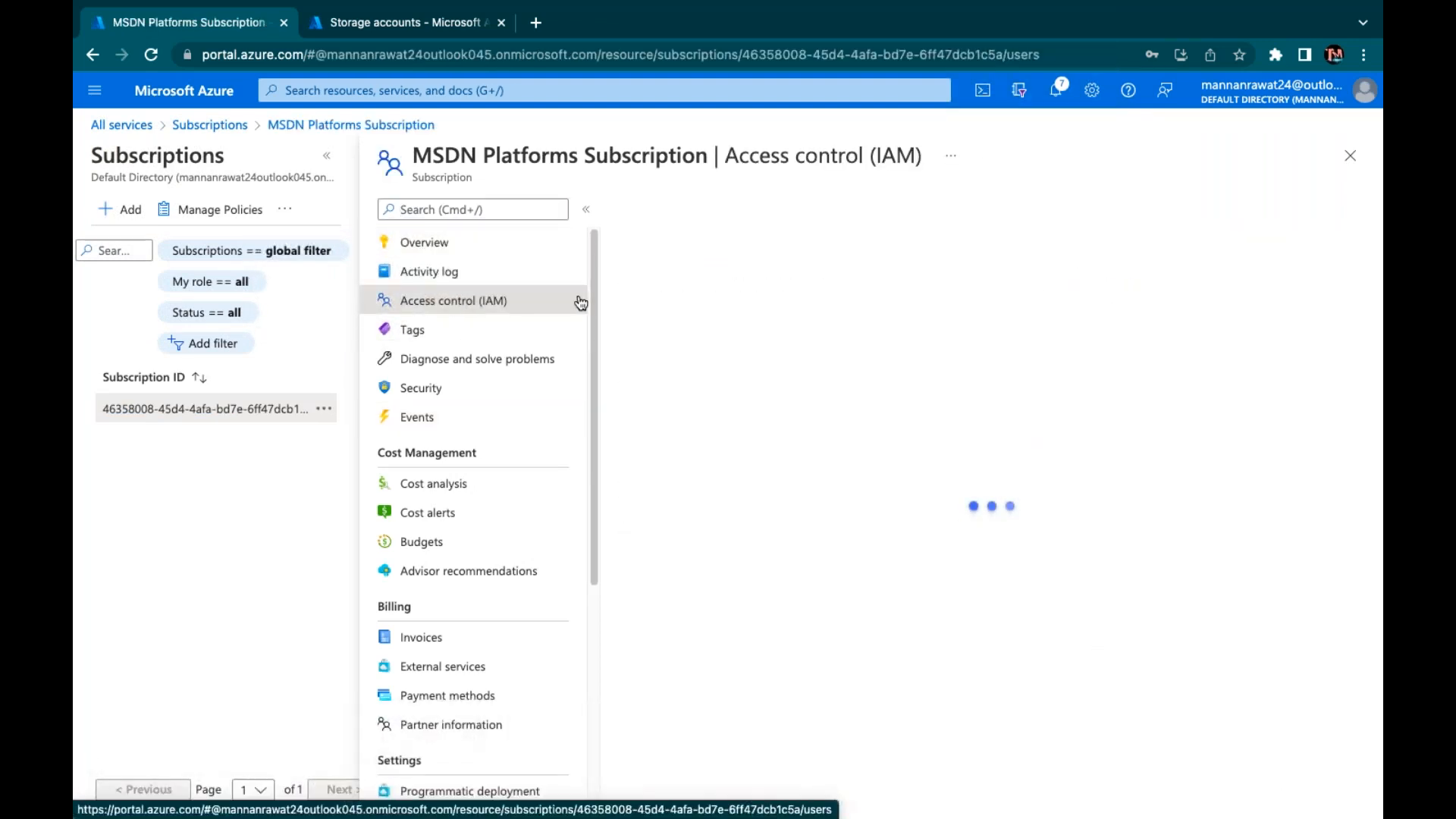
pyautogui.click(657, 222)
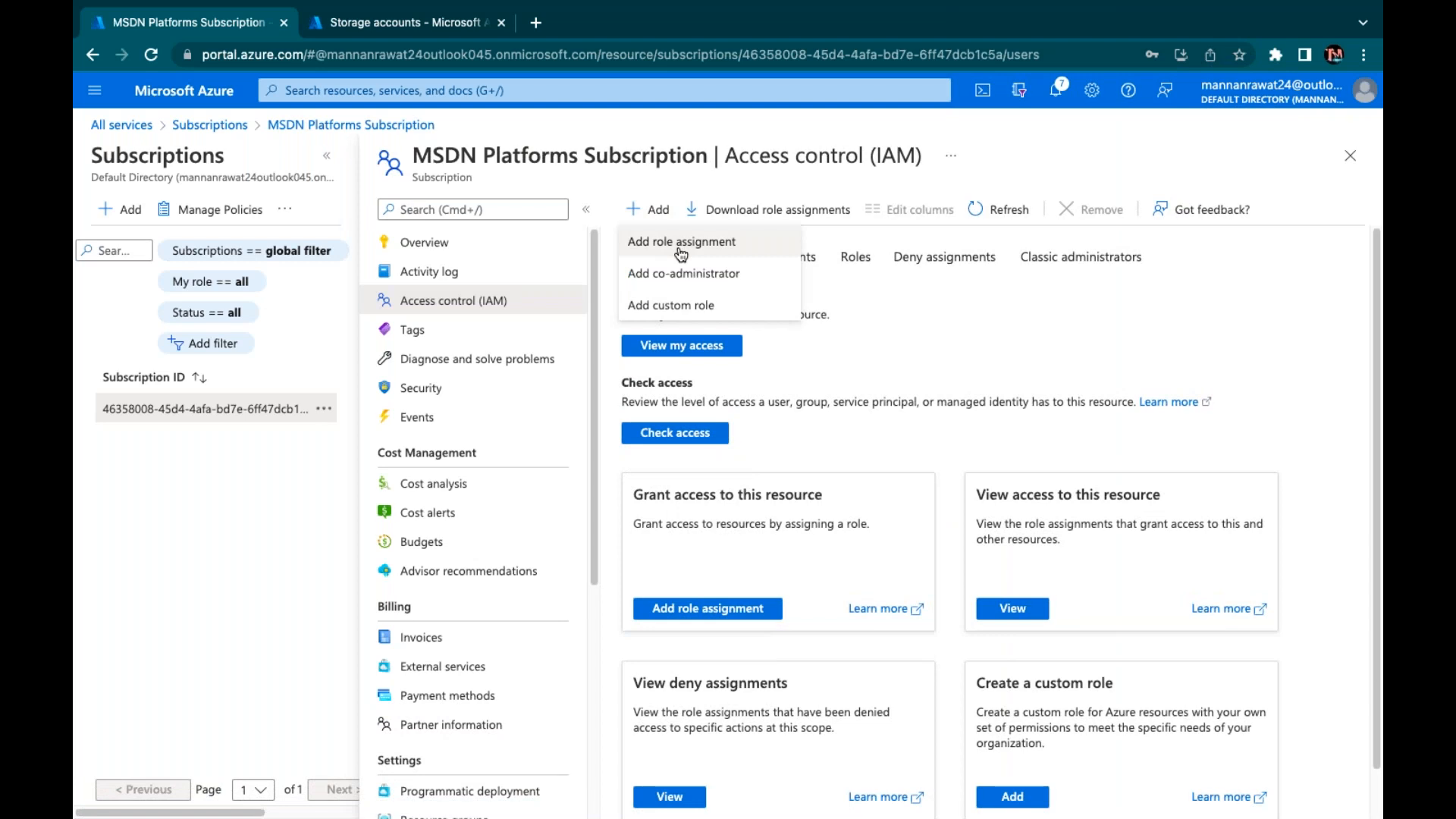
pyautogui.click(680, 244)
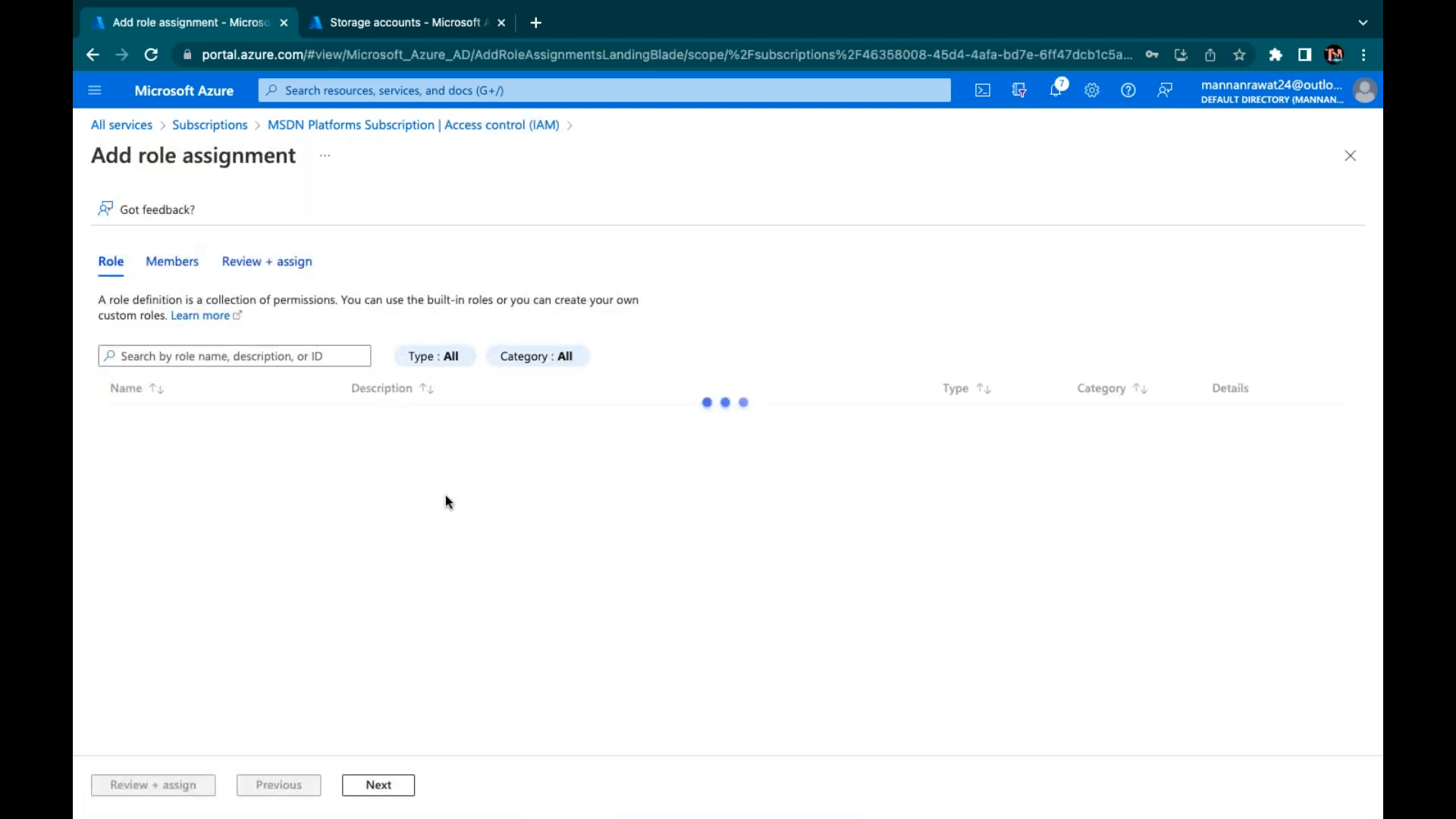
# Pick the Owner role and select class-group, found by searching 'class', as the member
pyautogui.click(155, 421)
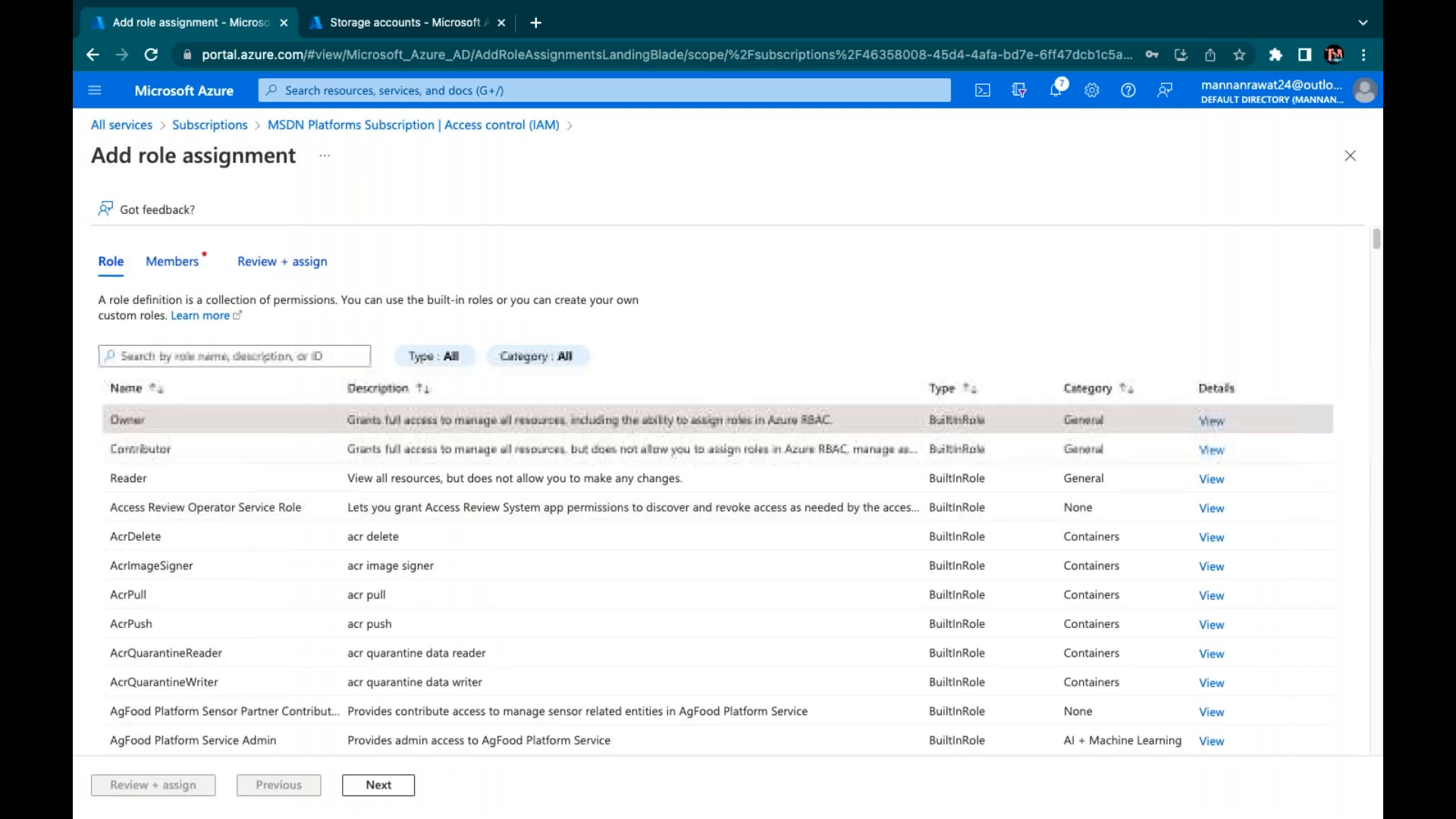
pyautogui.click(377, 785)
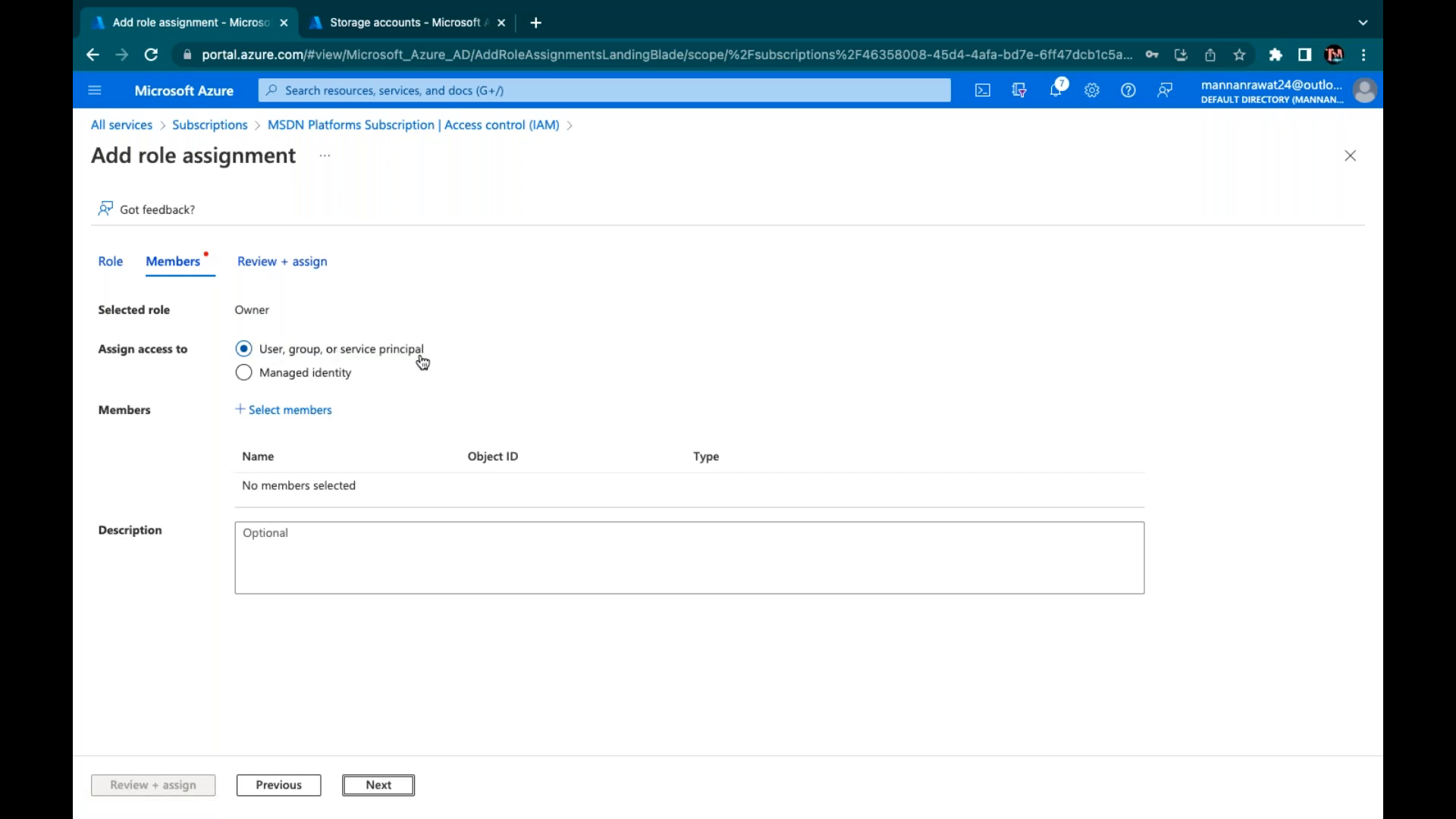
pyautogui.click(289, 411)
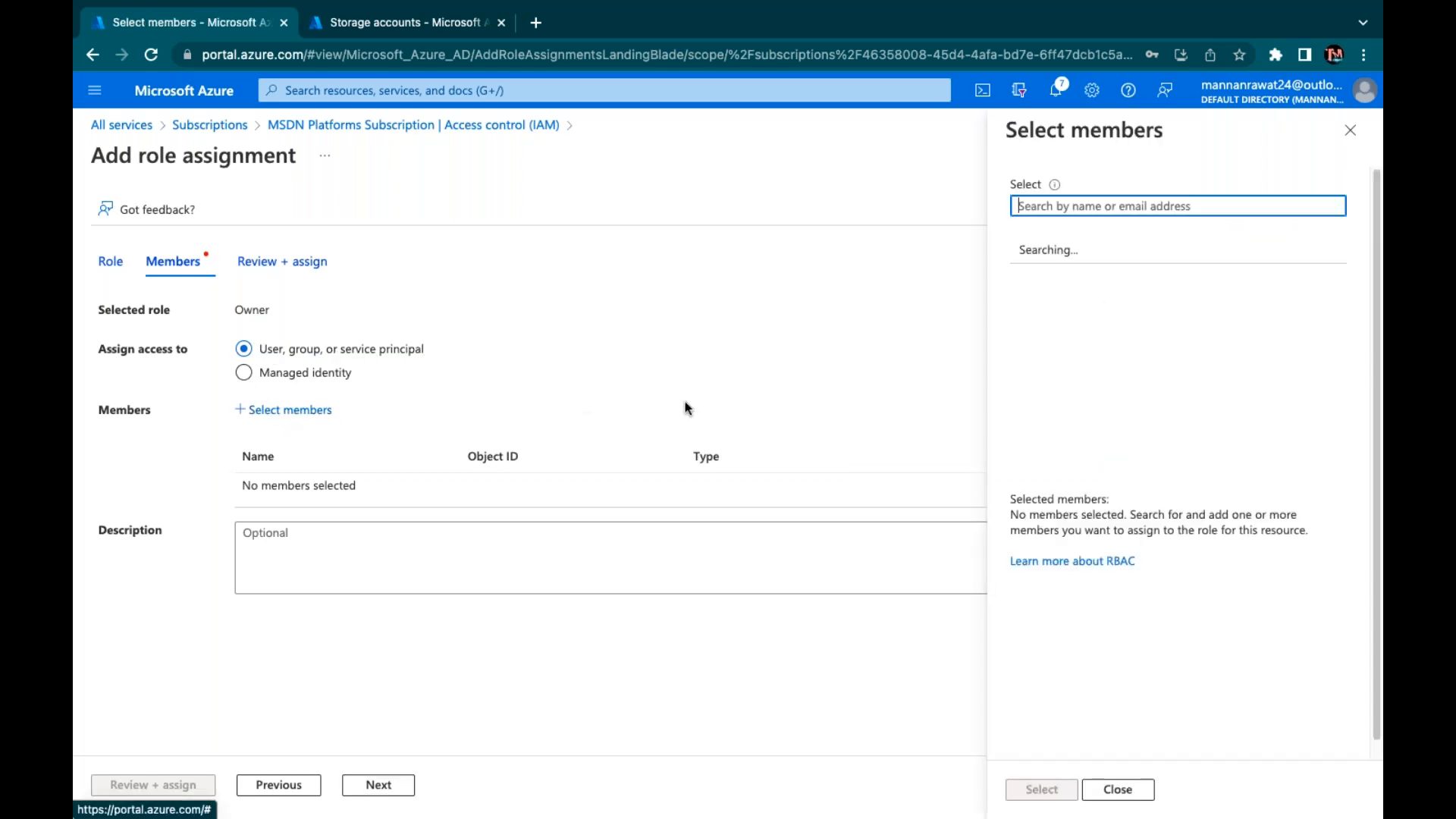
pyautogui.write('class')
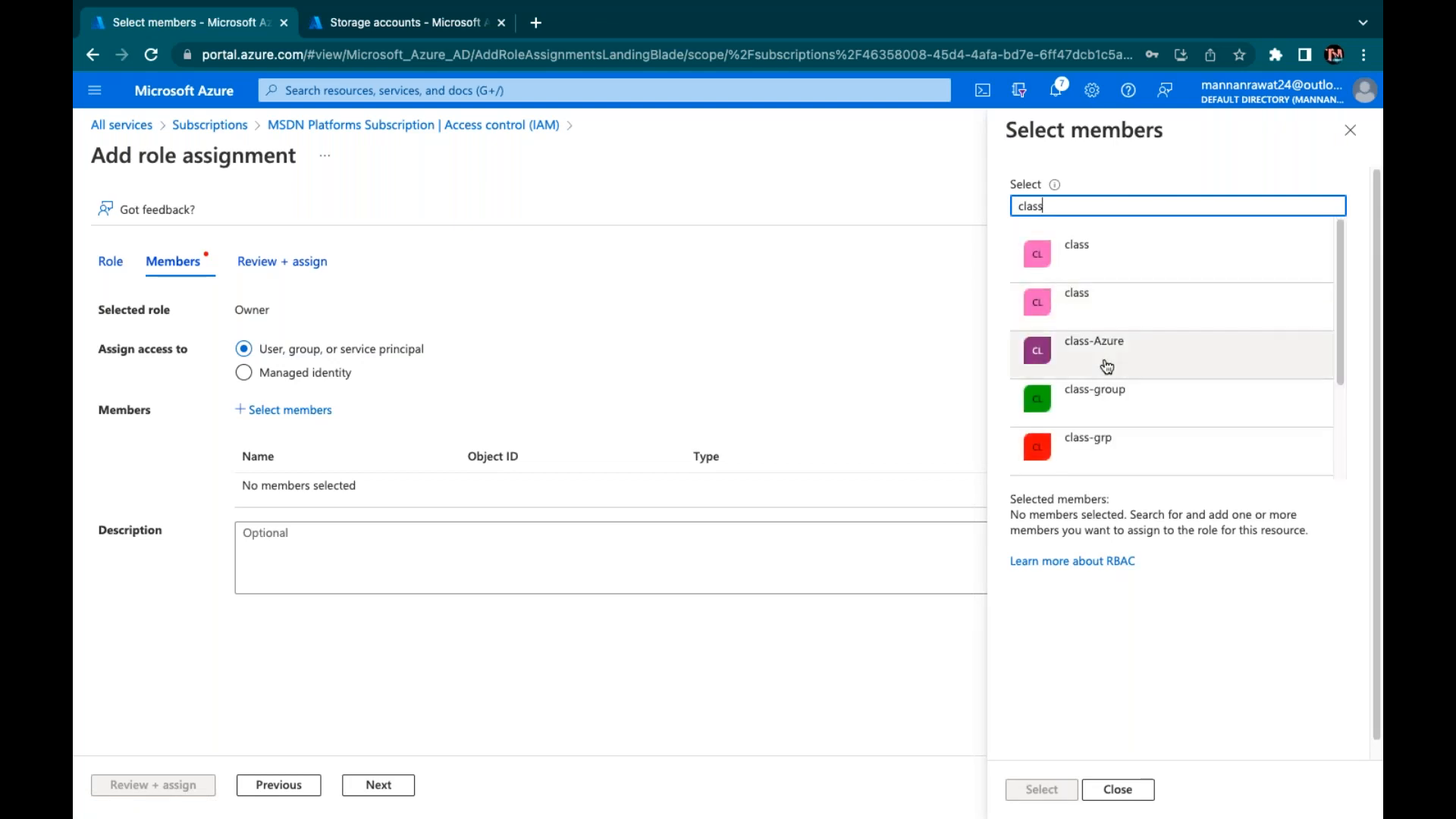
pyautogui.click(1091, 400)
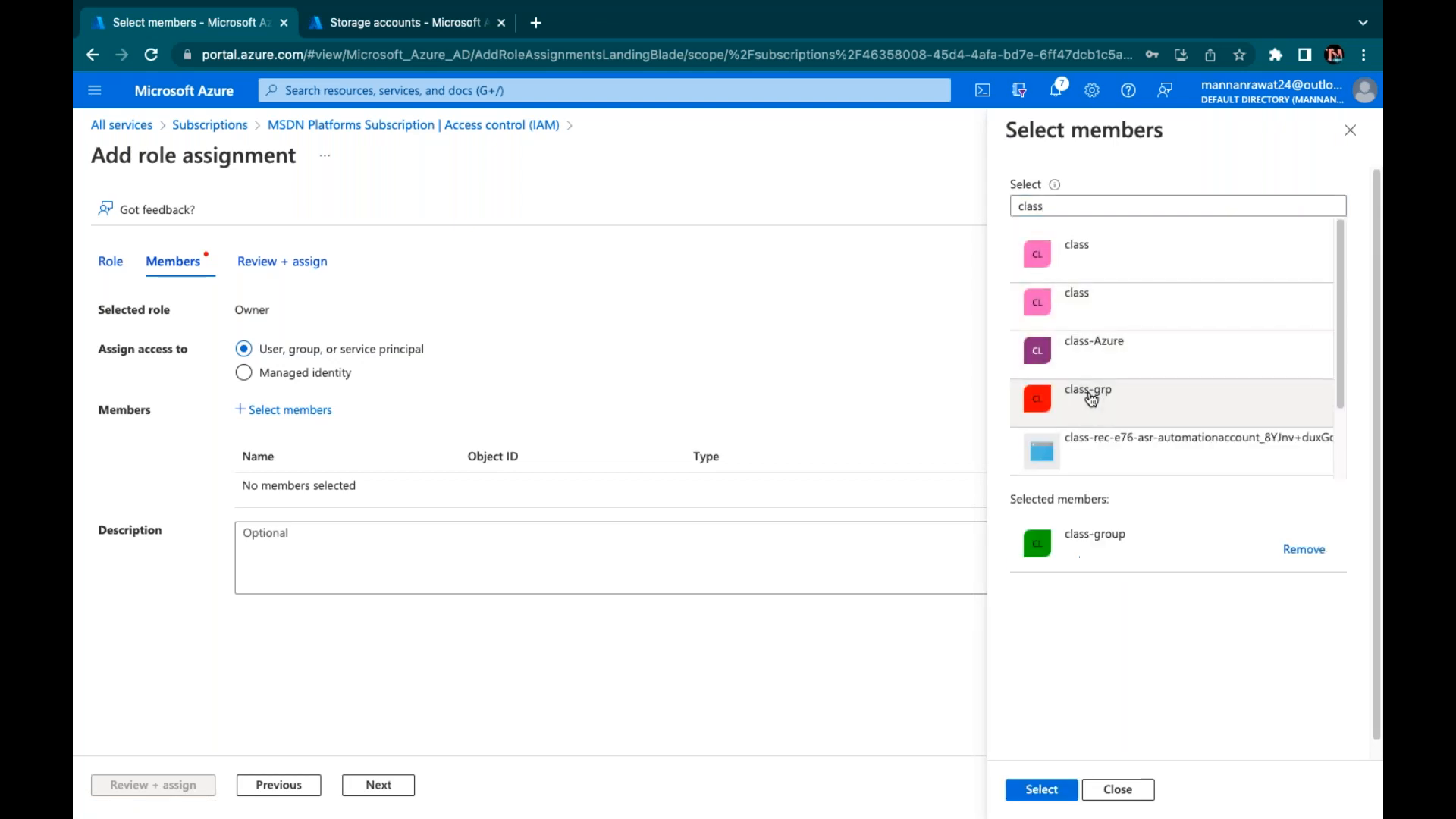
pyautogui.click(1041, 789)
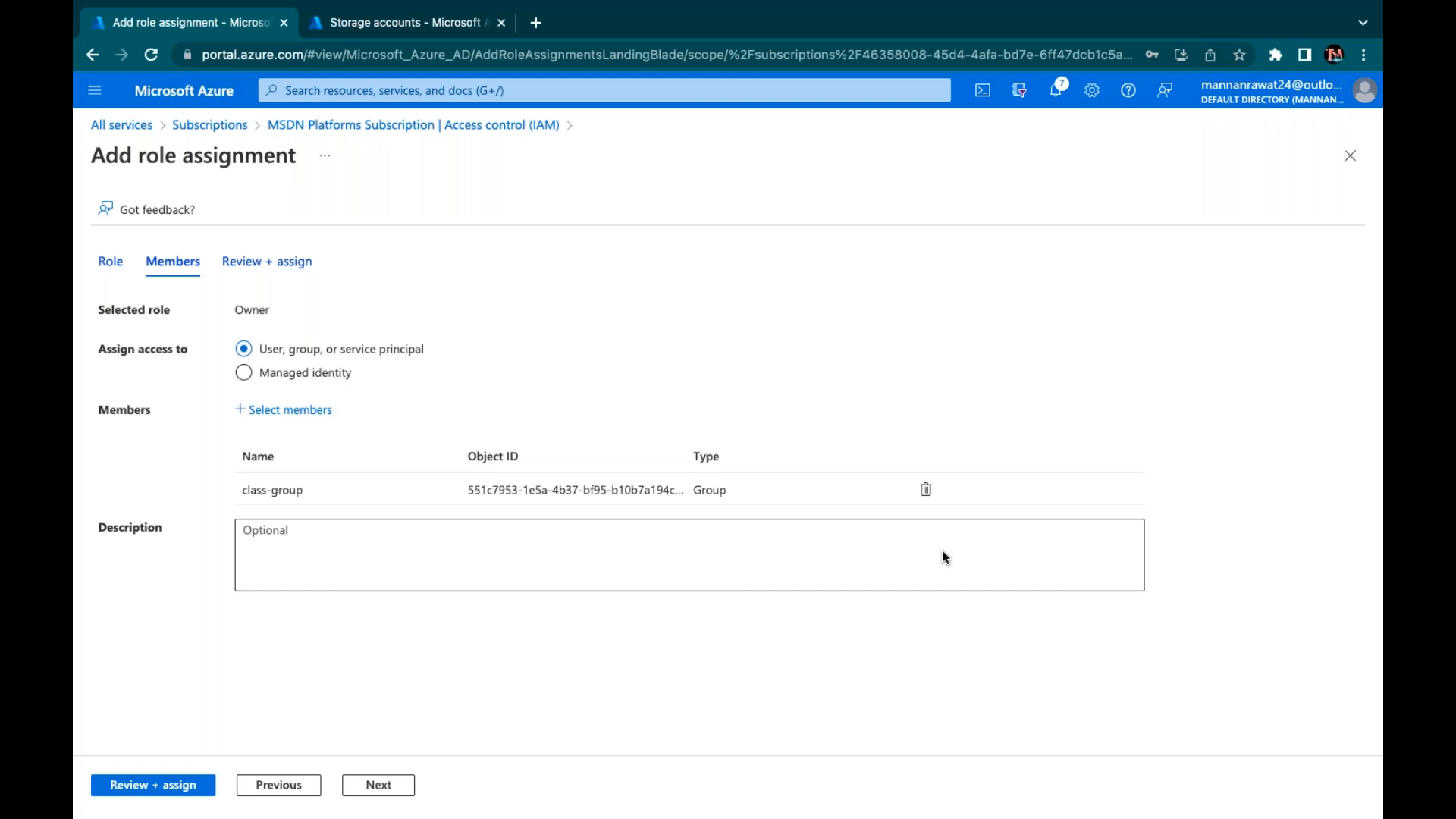
# Briefly check the desktop and account menu, then return to Subscriptions showing MSDN Platforms at ₹1,395.76
pyautogui.hotkey('ctrl', 'Left')
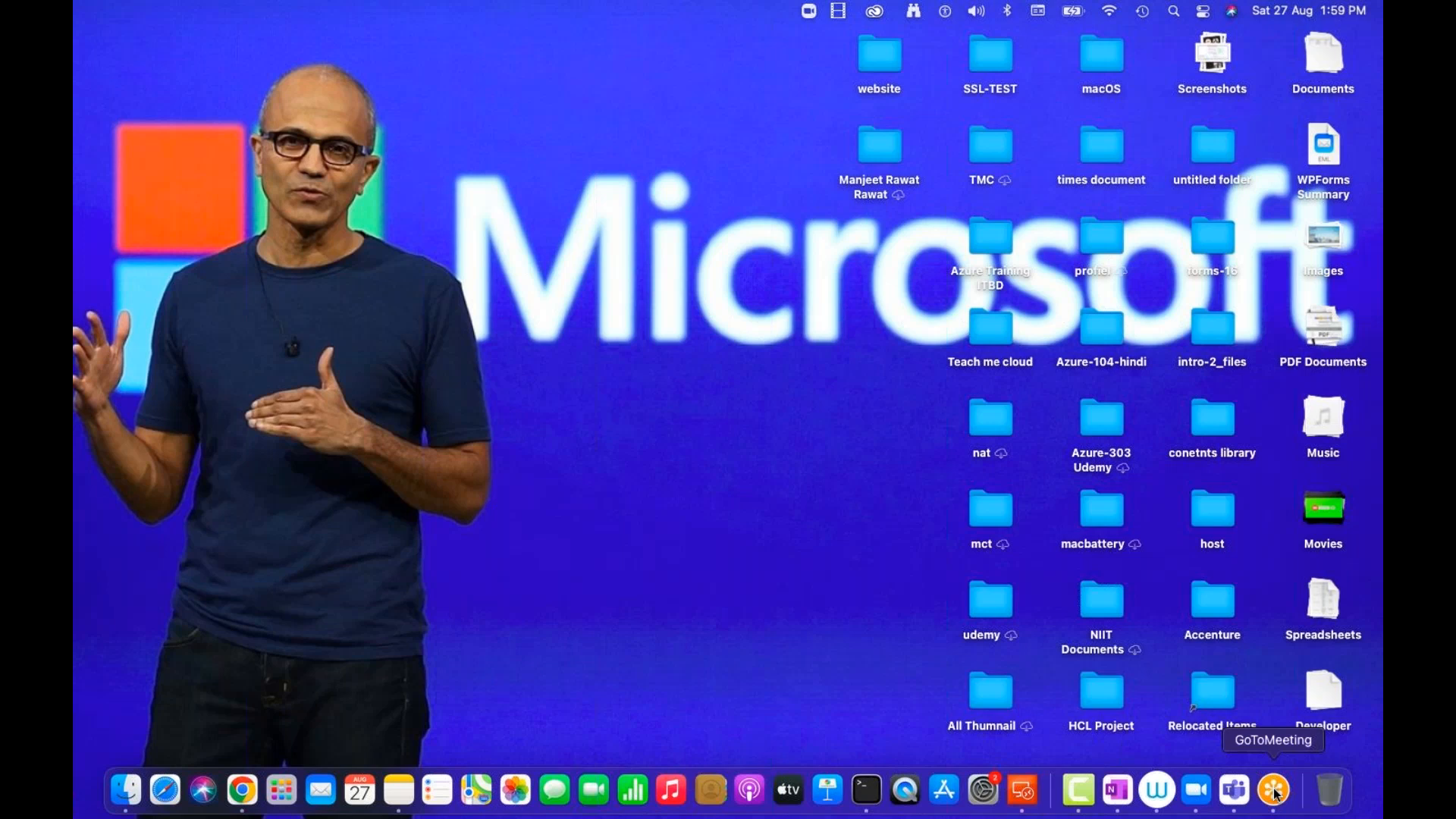
pyautogui.hotkey('ctrl', 'Right')
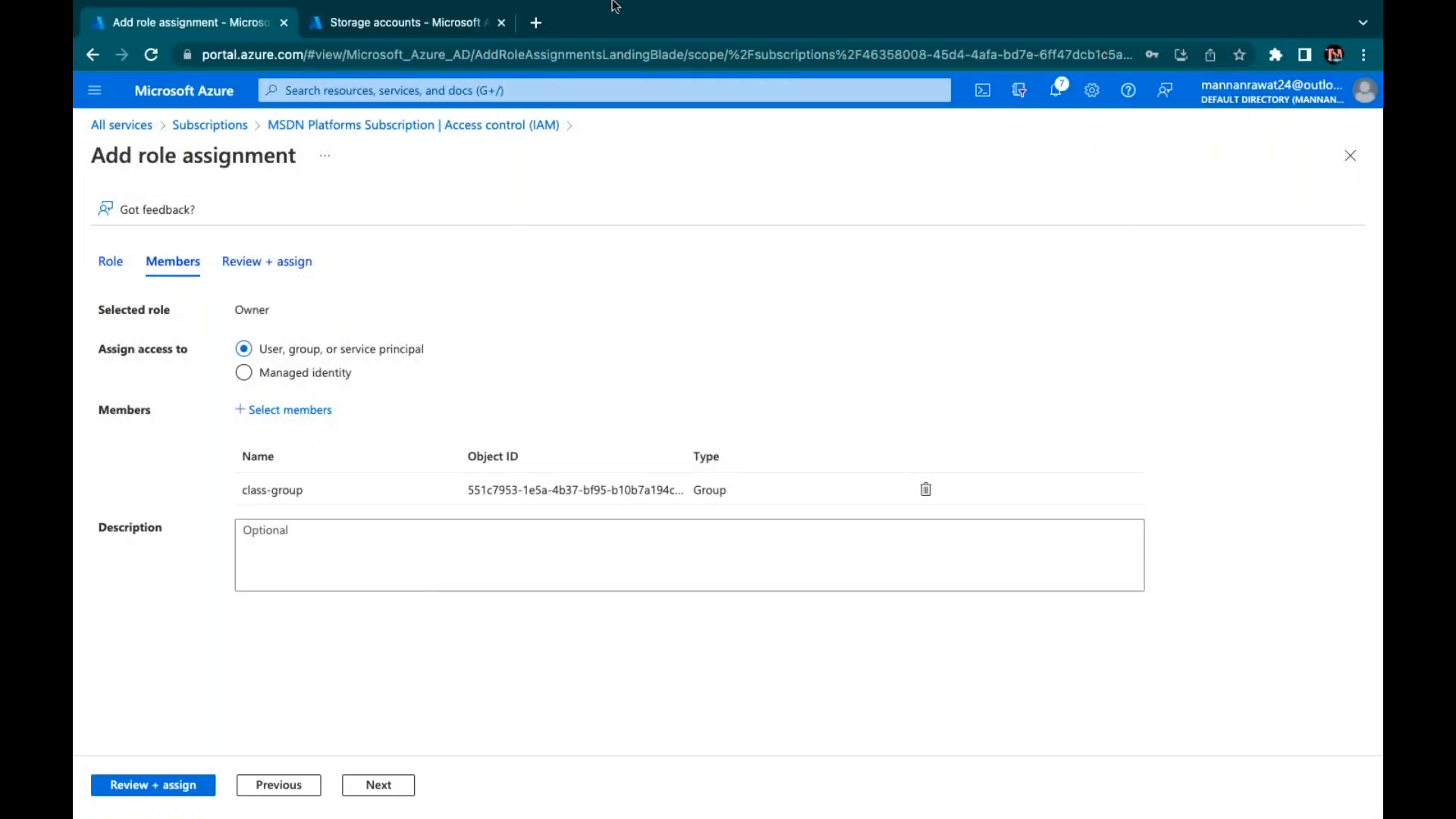
pyautogui.click(1289, 91)
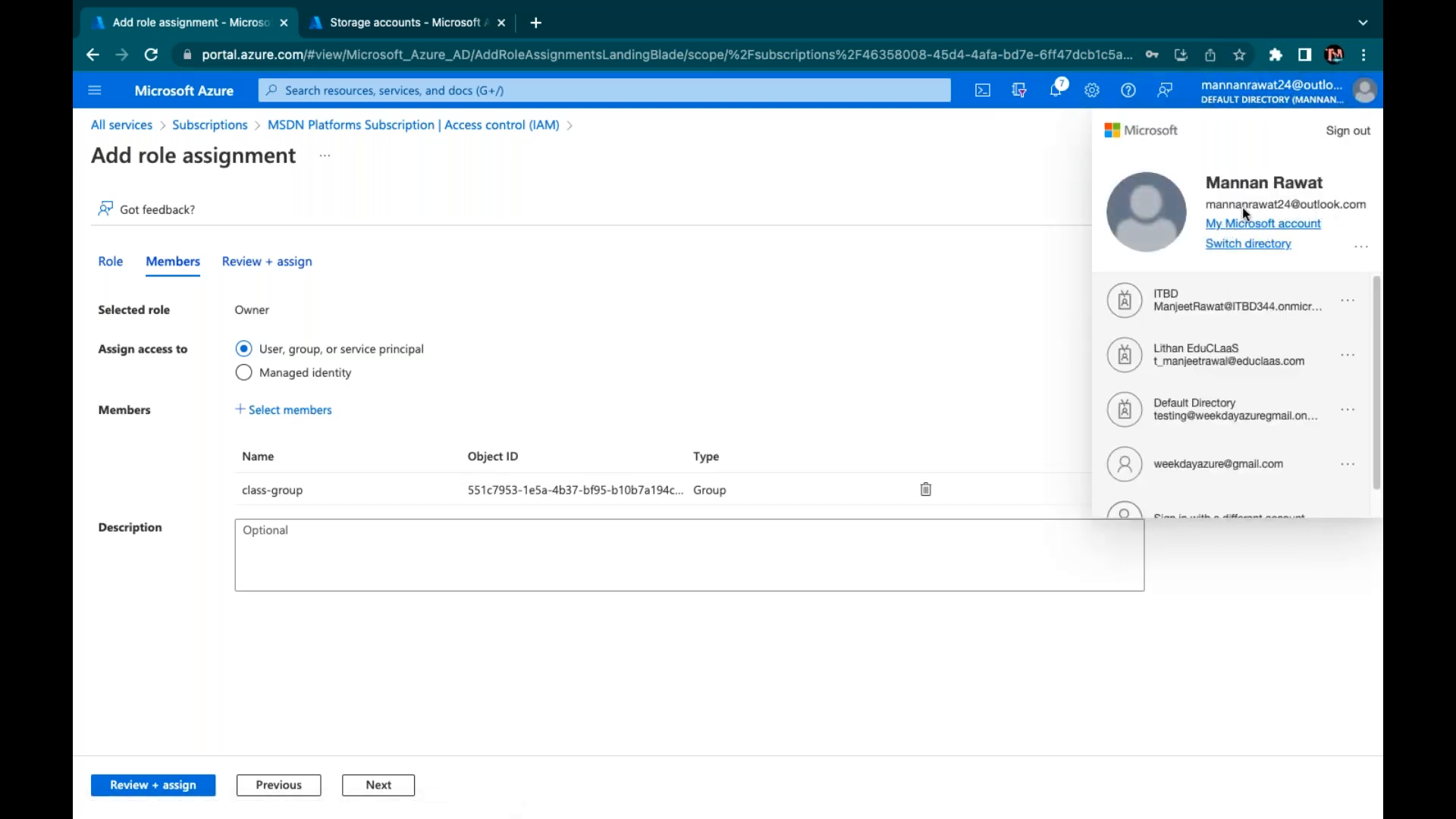
pyautogui.click(984, 166)
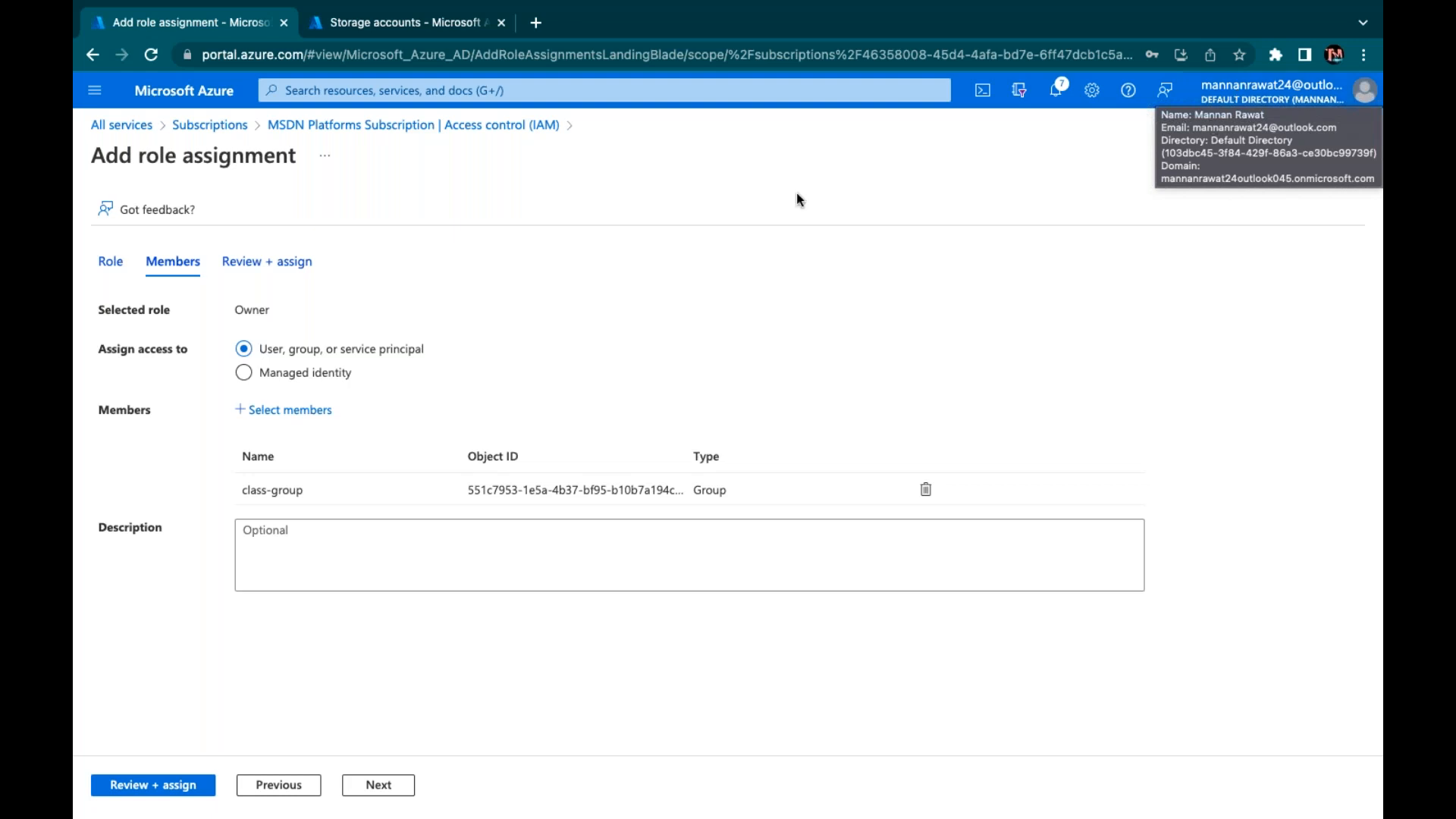
pyautogui.click(209, 125)
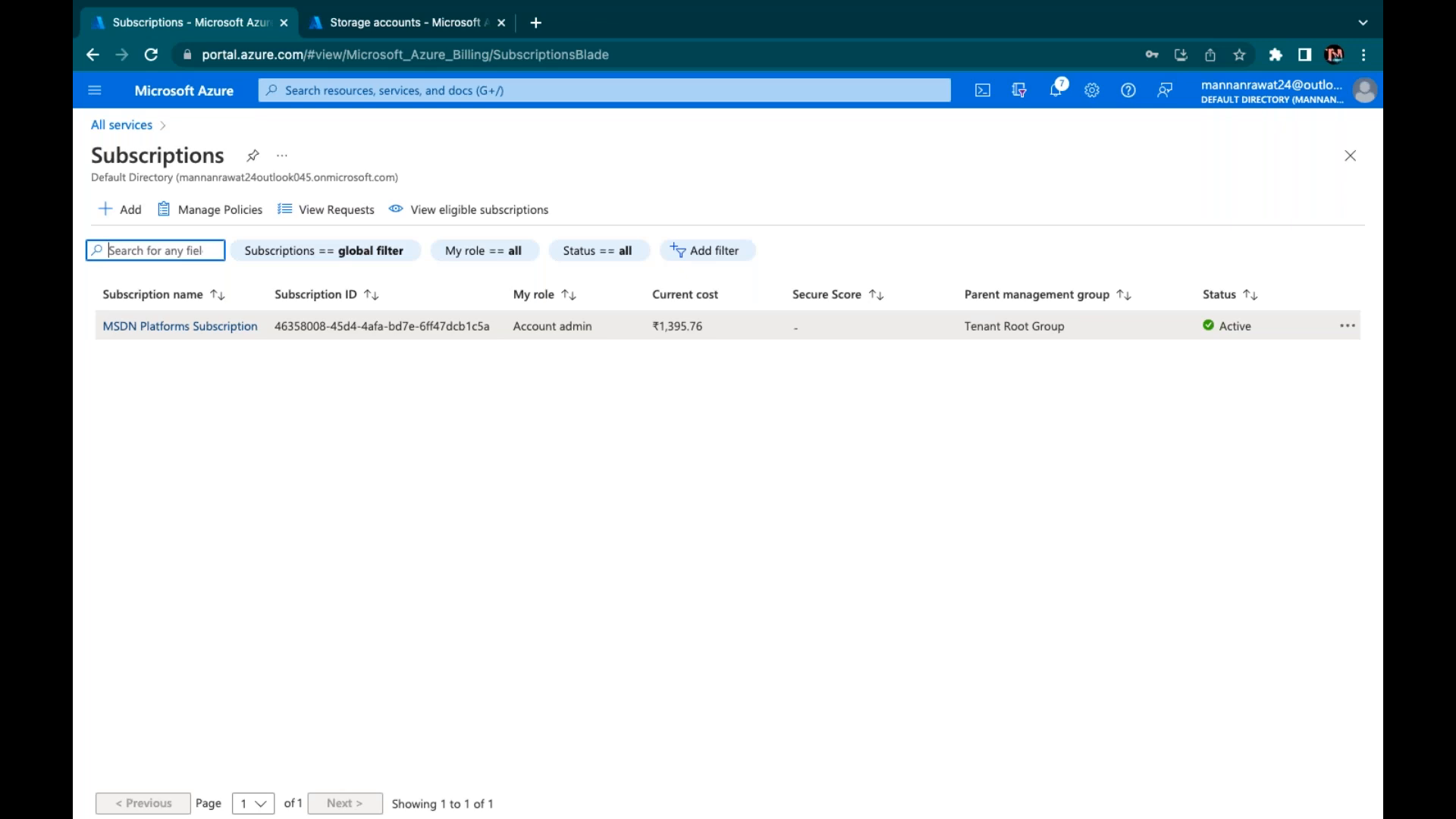
# In the Paint topic list, pencil a tick beside '1.What is Azure AD'
pyautogui.hotkey('ctrl', 'Right')
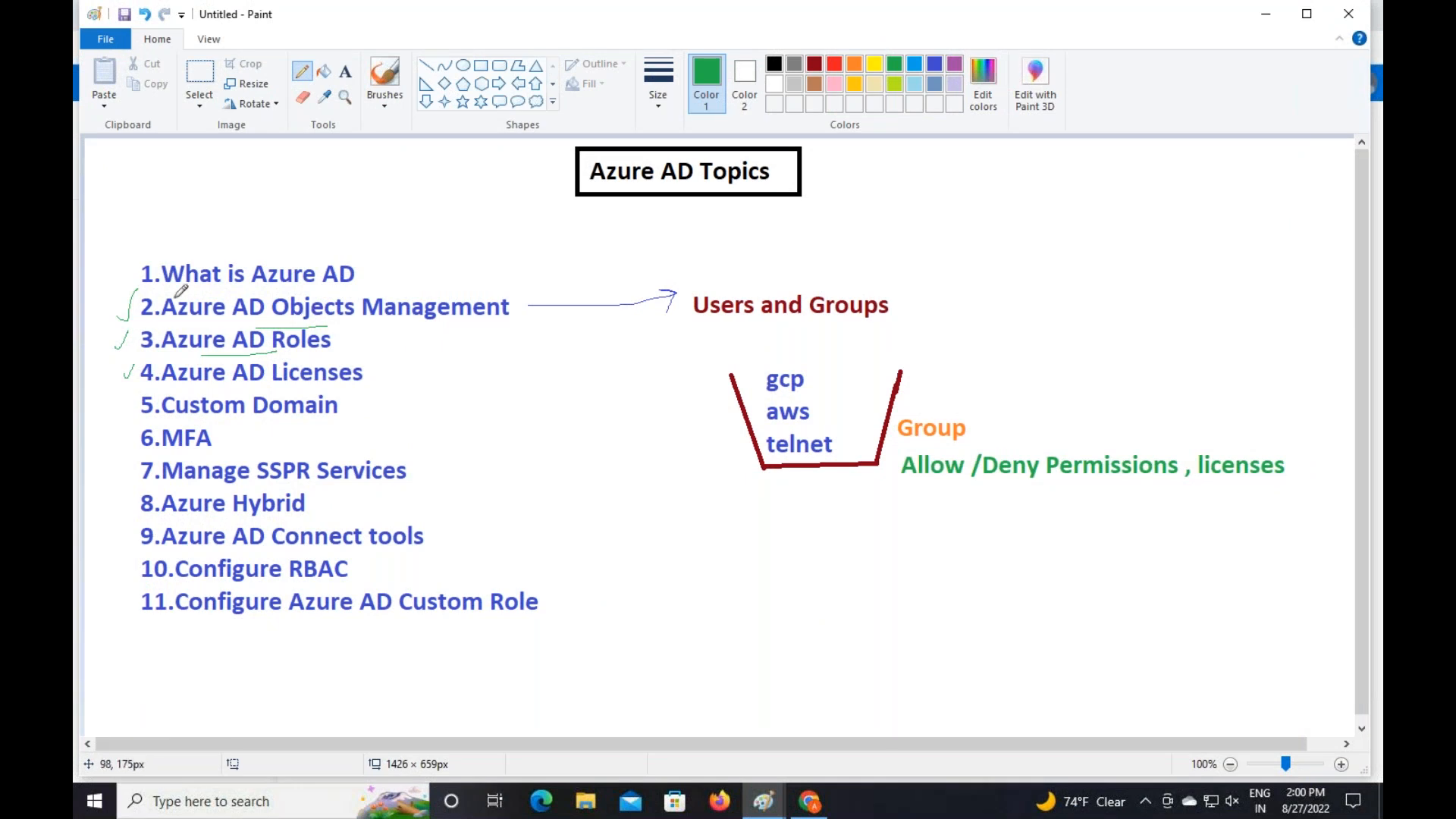
pyautogui.moveTo(109, 285)
pyautogui.mouseDown()
pyautogui.moveTo(123, 293)
pyautogui.moveTo(144, 261)
pyautogui.mouseUp()
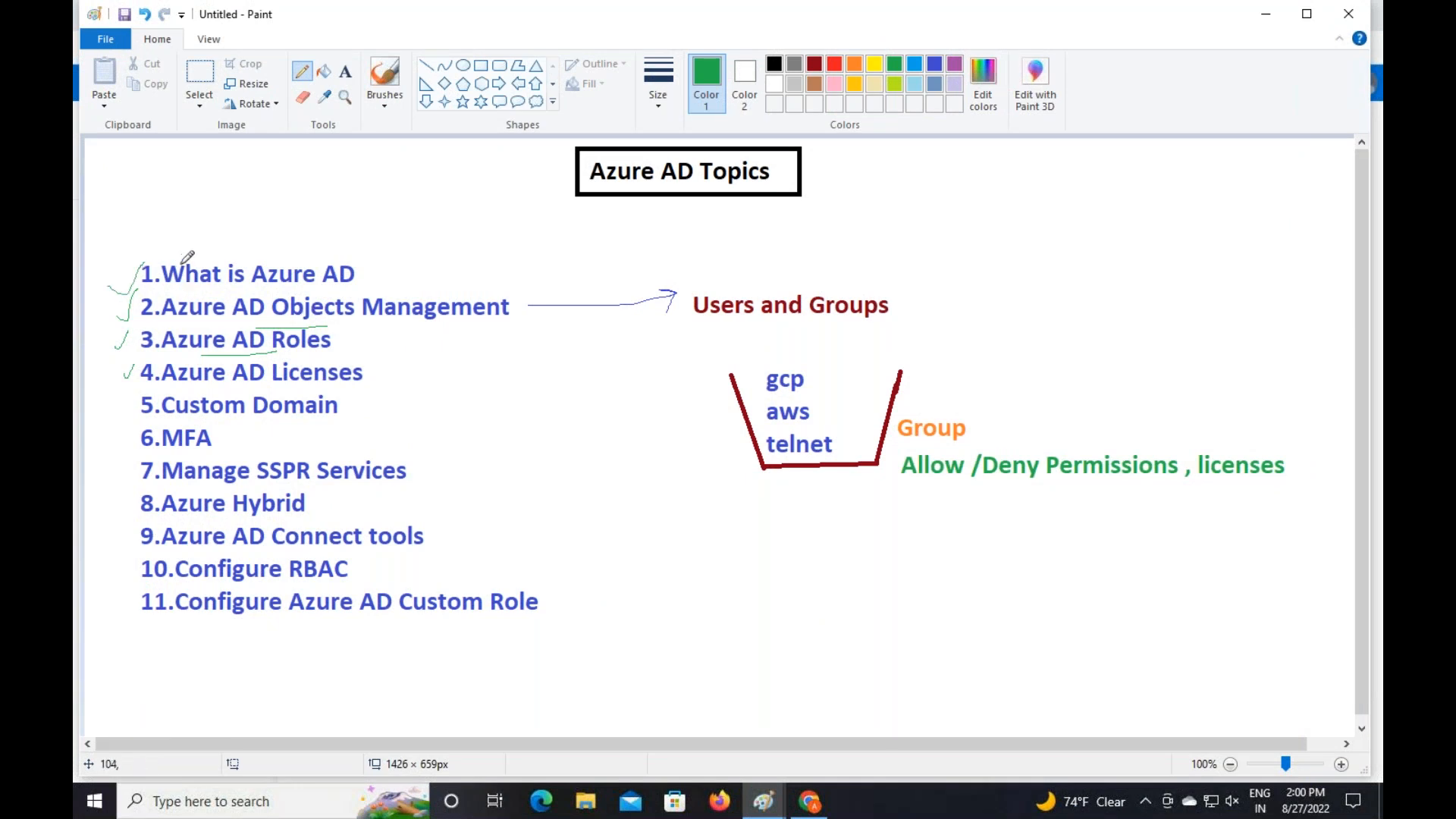